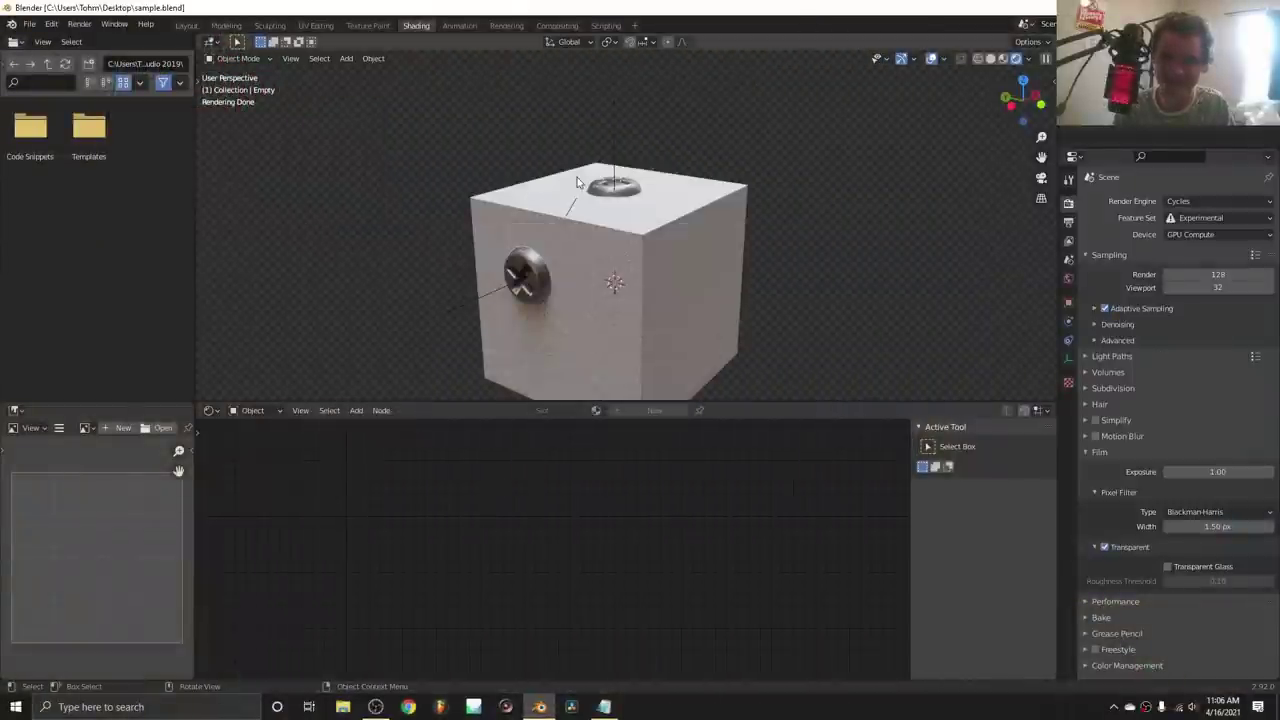
# - Make the Blender window fullscreen via Quick Favorites and move the Empty in top orthographic view
pyautogui.rightClick(576, 182)
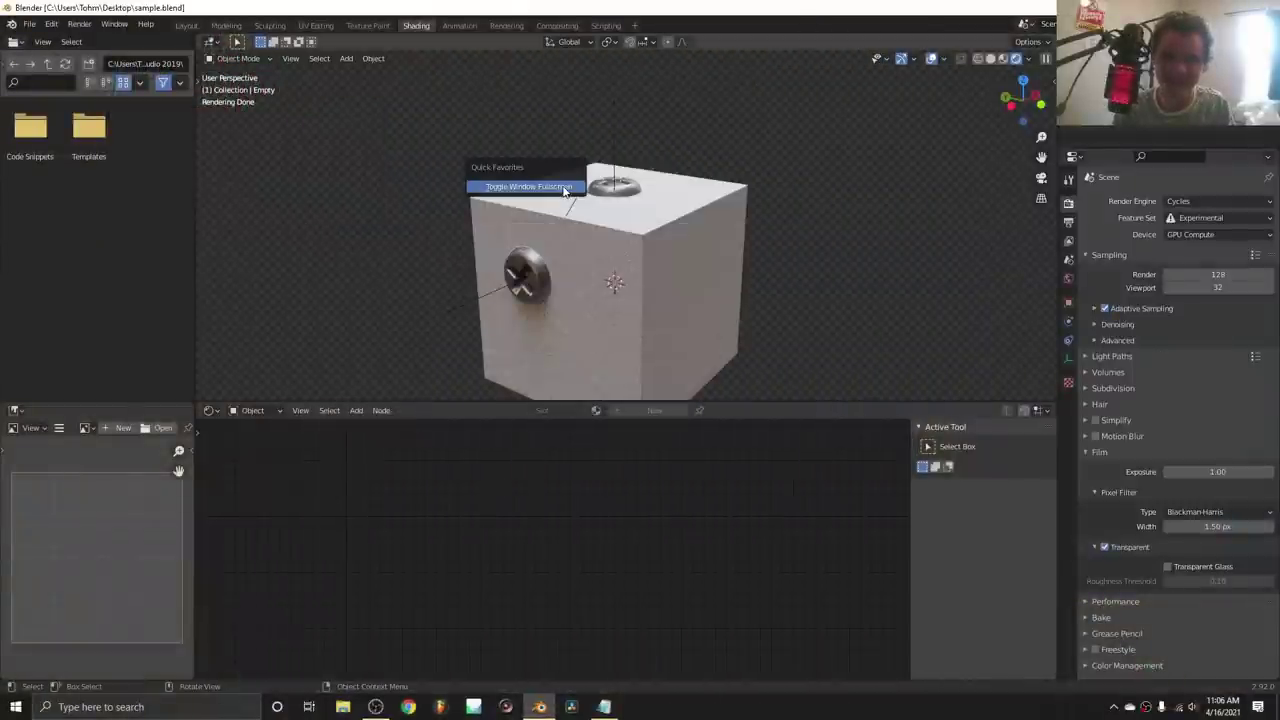
pyautogui.click(576, 180)
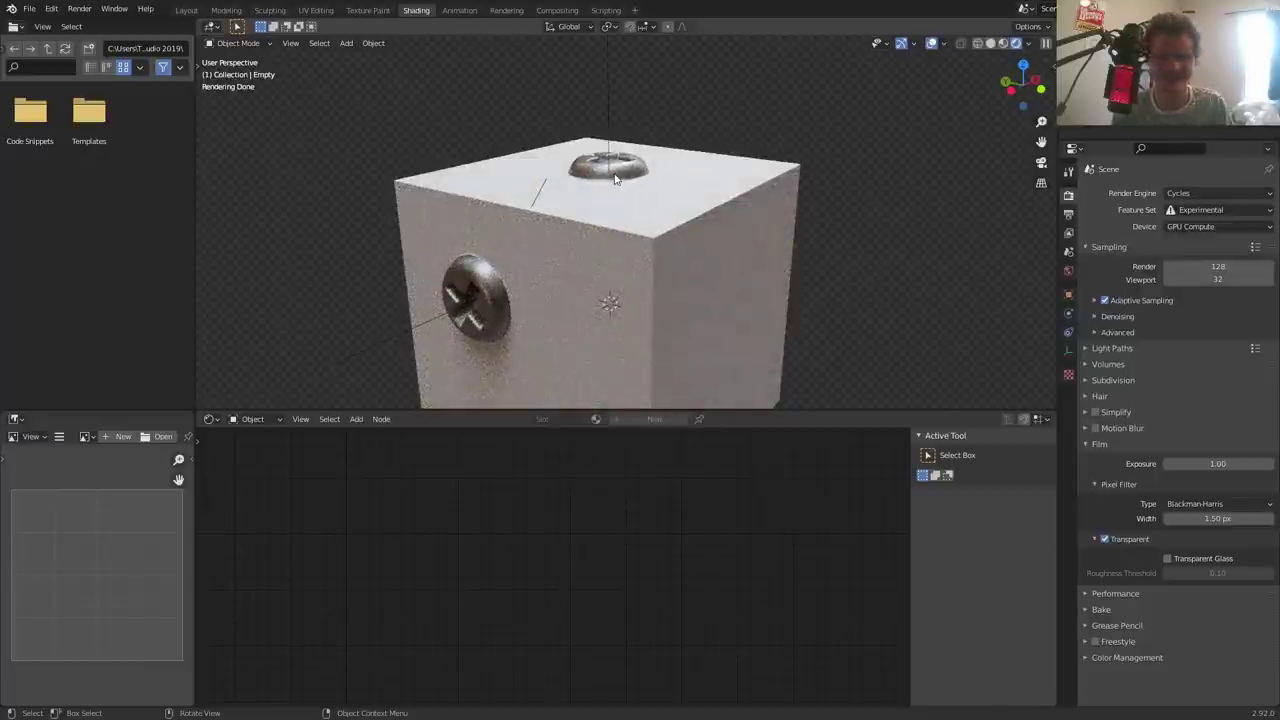
pyautogui.moveTo(614, 178)
pyautogui.mouseDown(button='middle')
pyautogui.moveTo(609, 306)
pyautogui.moveTo(614, 141)
pyautogui.mouseUp(button='middle')
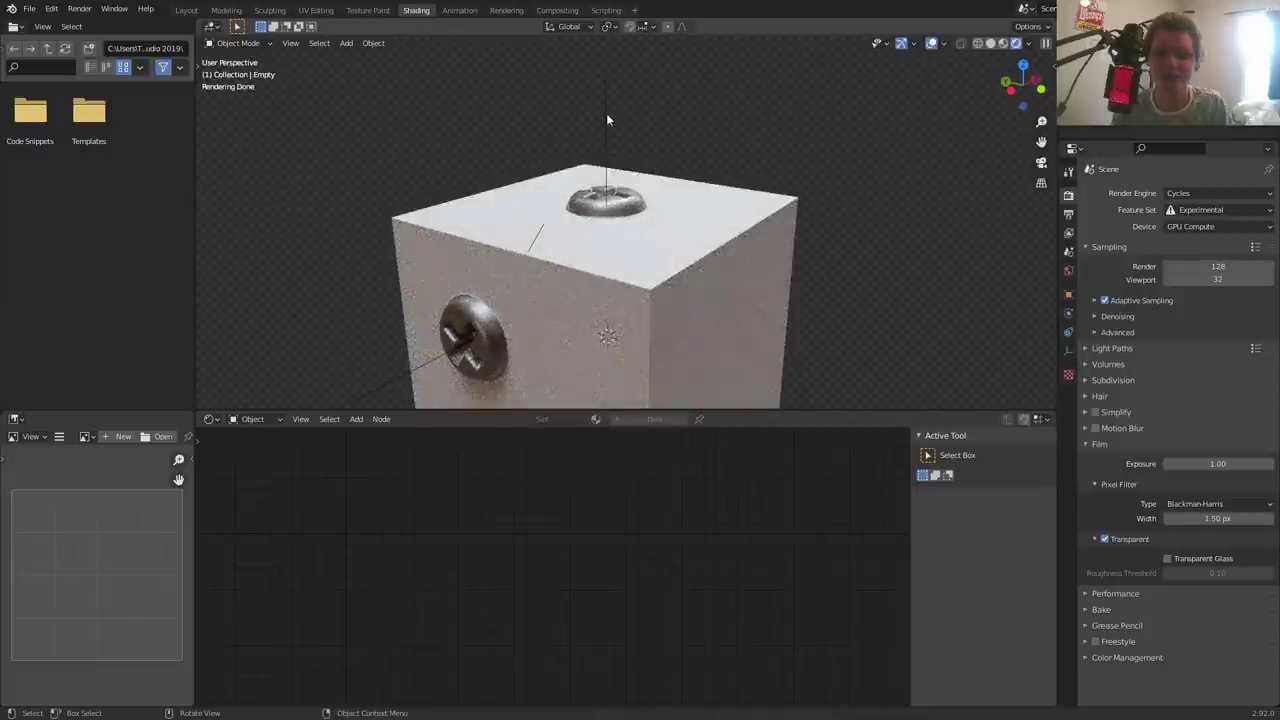
pyautogui.moveTo(570, 183)
pyautogui.mouseDown(button='middle')
pyautogui.moveTo(575, 204)
pyautogui.moveTo(626, 140)
pyautogui.mouseUp(button='middle')
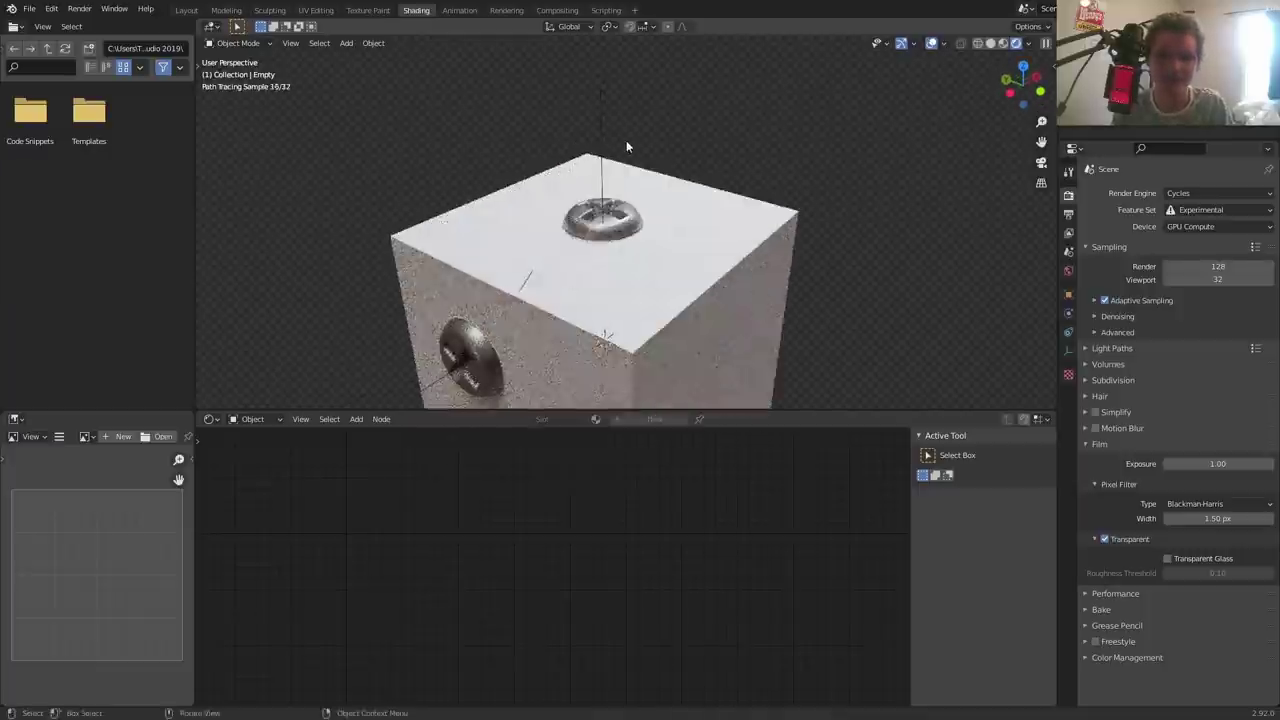
pyautogui.click(1023, 66)
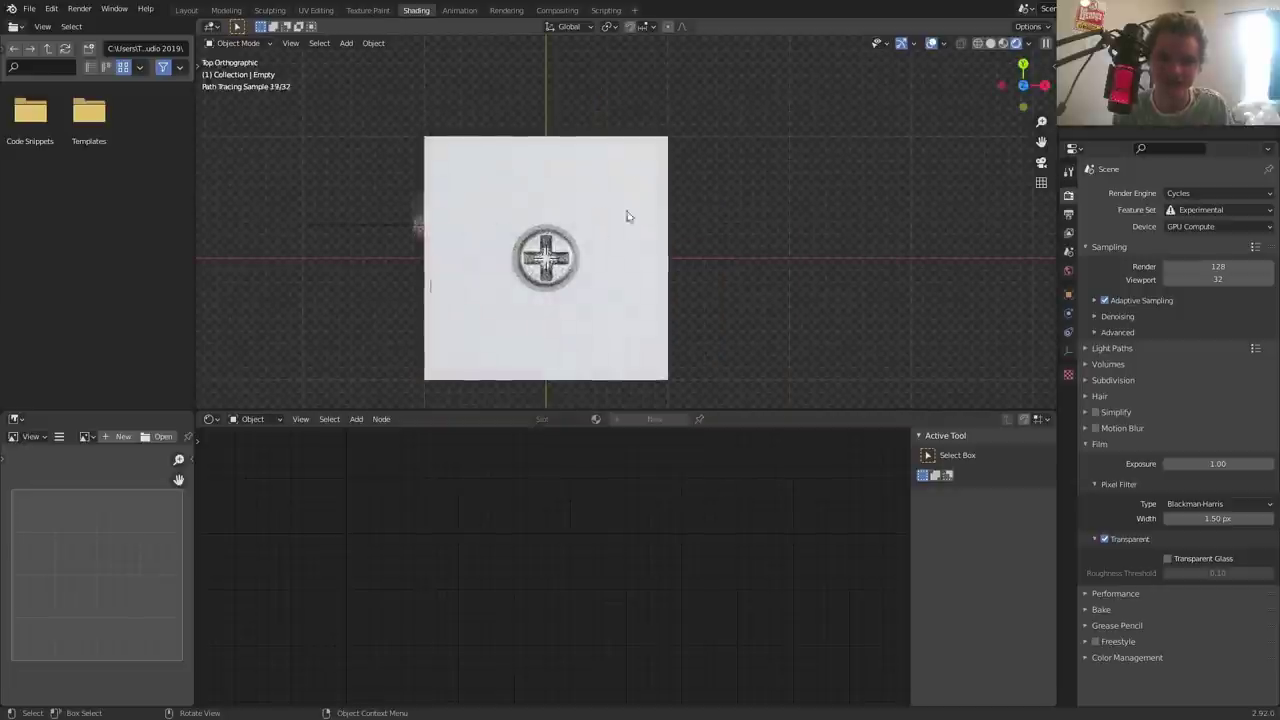
pyautogui.press('g')
pyautogui.click(605, 225)
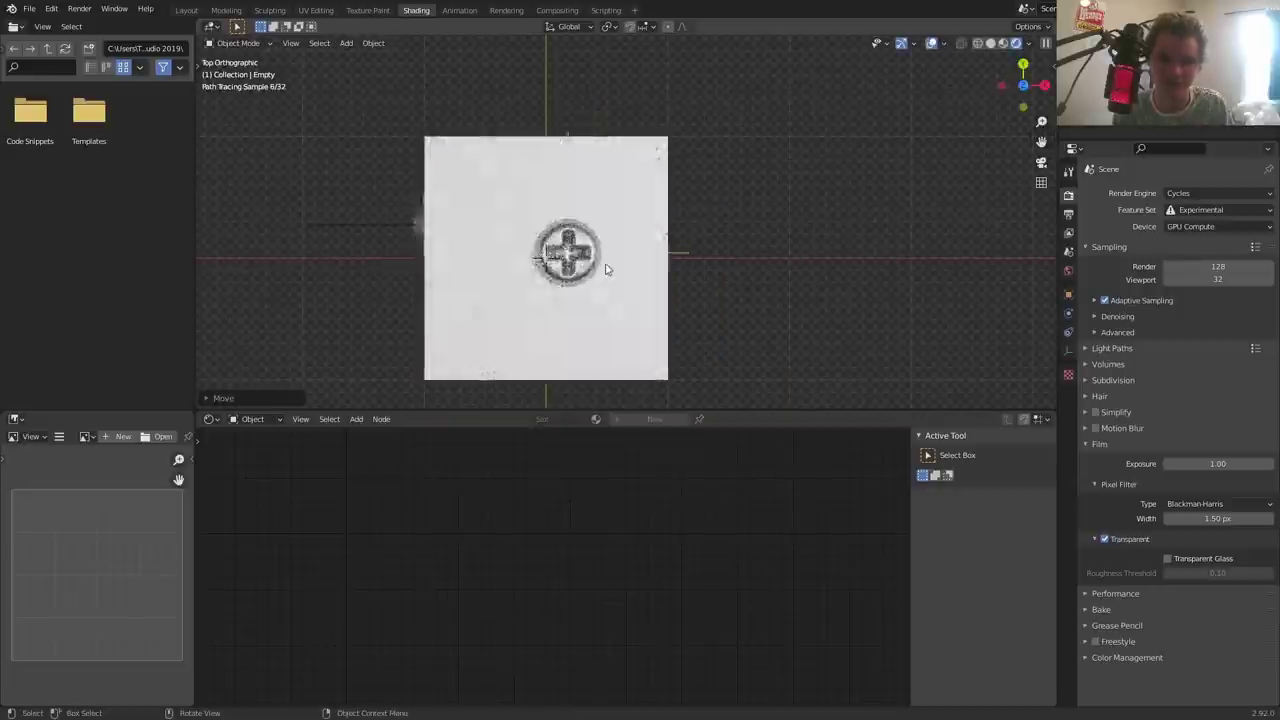
# - Rotate the Empty around the global Z axis to turn the screw's cross slot
pyautogui.moveTo(605, 225); pyautogui.dragTo(709, 116, button='middle')
pyautogui.press('r')
pyautogui.press('z')
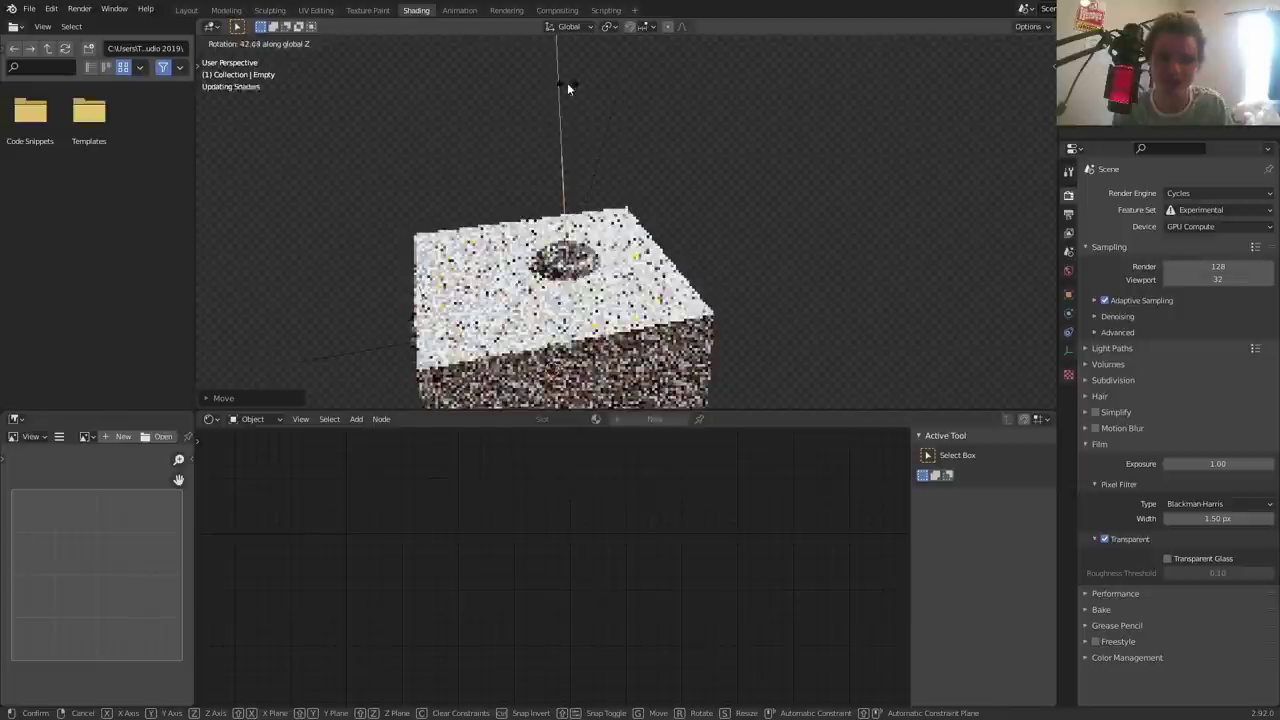
pyautogui.click(567, 84)
# - Reselect the cube and bring its screw group nodes into view in the node editor
pyautogui.click(690, 256)
pyautogui.moveTo(690, 256)
pyautogui.mouseDown(button='middle')
pyautogui.moveTo(794, 309)
pyautogui.moveTo(677, 286)
pyautogui.moveTo(668, 205)
pyautogui.mouseUp(button='middle')
pyautogui.click(675, 207)
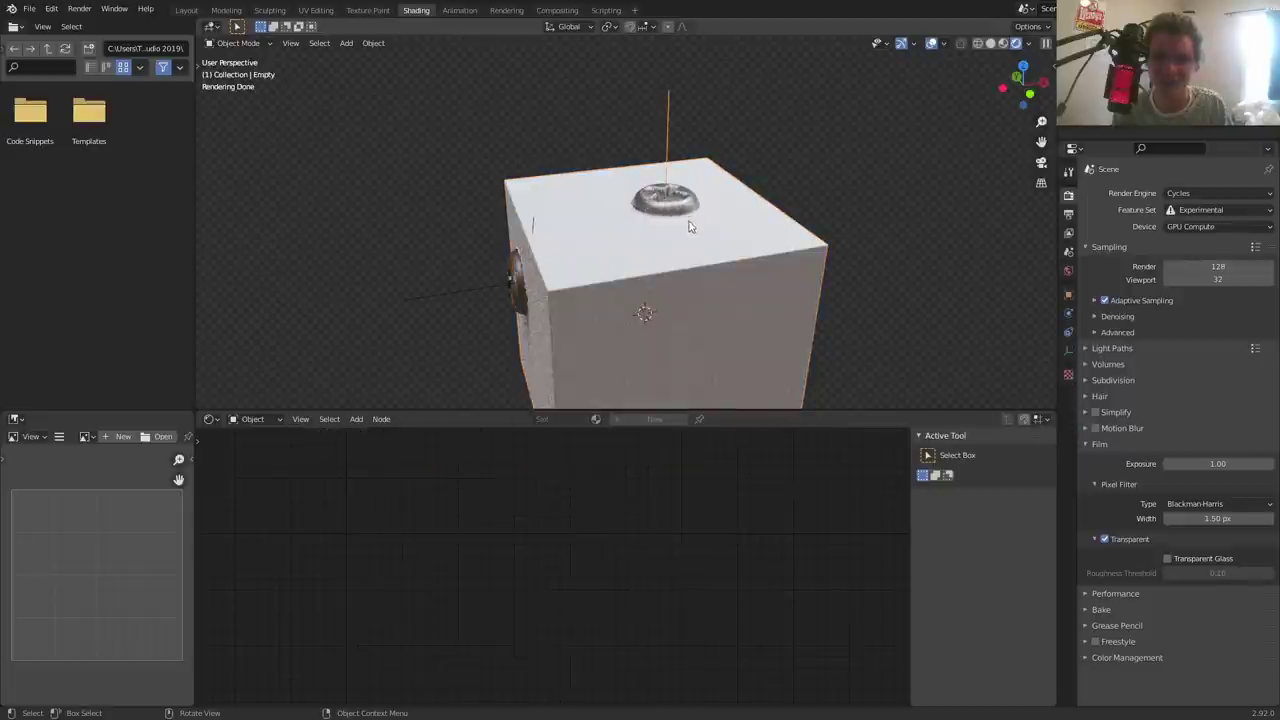
pyautogui.click(708, 236)
pyautogui.scroll(1, 440, 492)
pyautogui.moveTo(440, 492); pyautogui.dragTo(530, 639, button='middle')
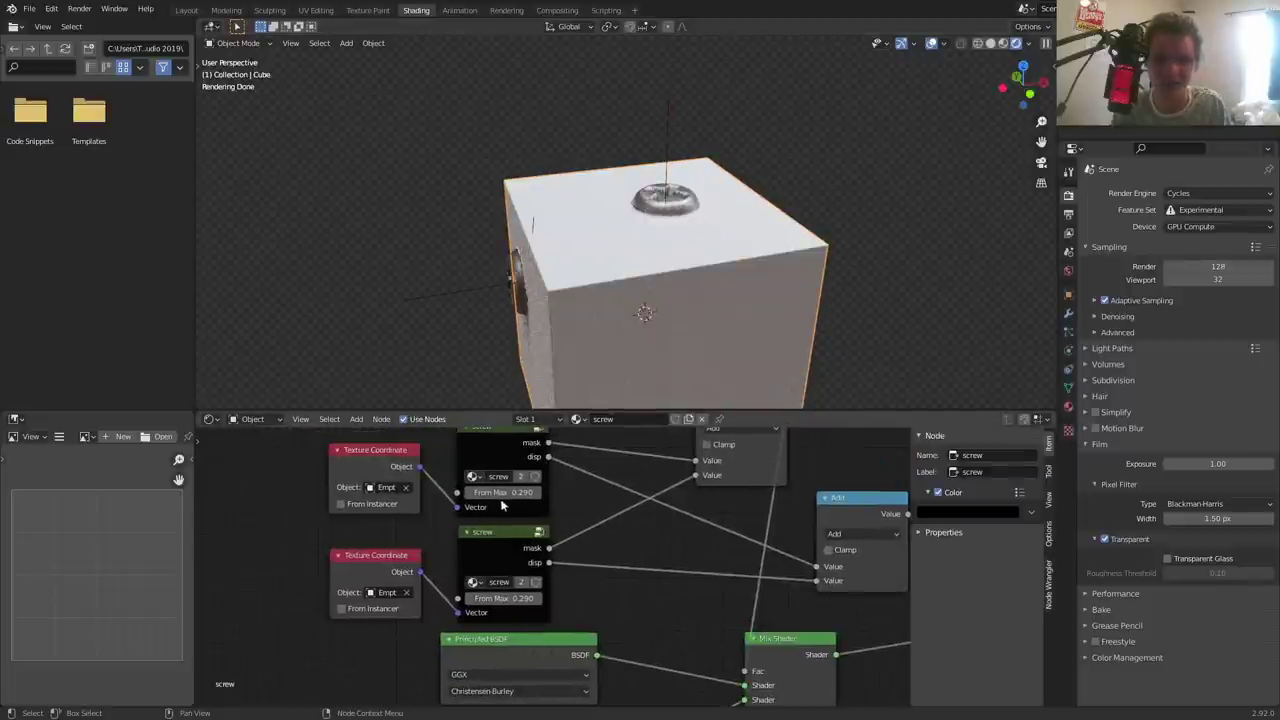
pyautogui.keyDown('ctrl'); pyautogui.scroll(-1, 505, 492); pyautogui.keyUp('ctrl')
pyautogui.keyDown('ctrl'); pyautogui.scroll(-1, 505, 492); pyautogui.keyUp('ctrl')
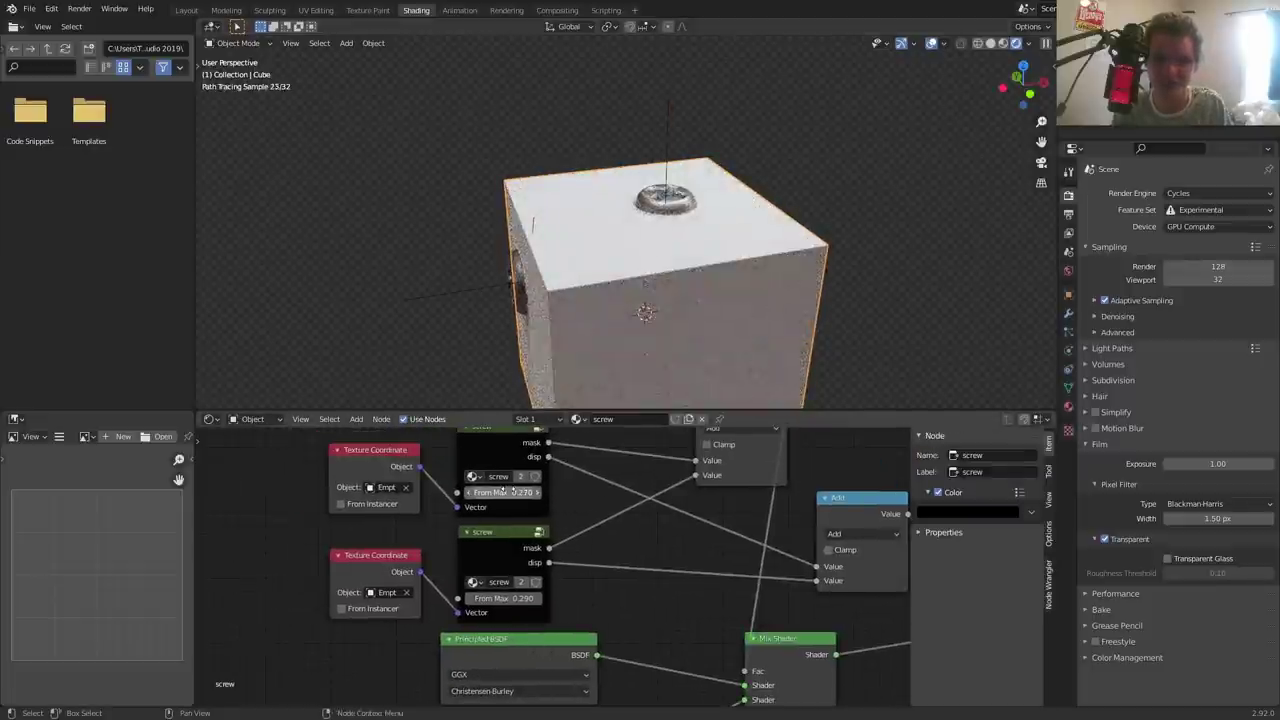
pyautogui.keyDown('ctrl'); pyautogui.scroll(2, 505, 492); pyautogui.keyUp('ctrl')
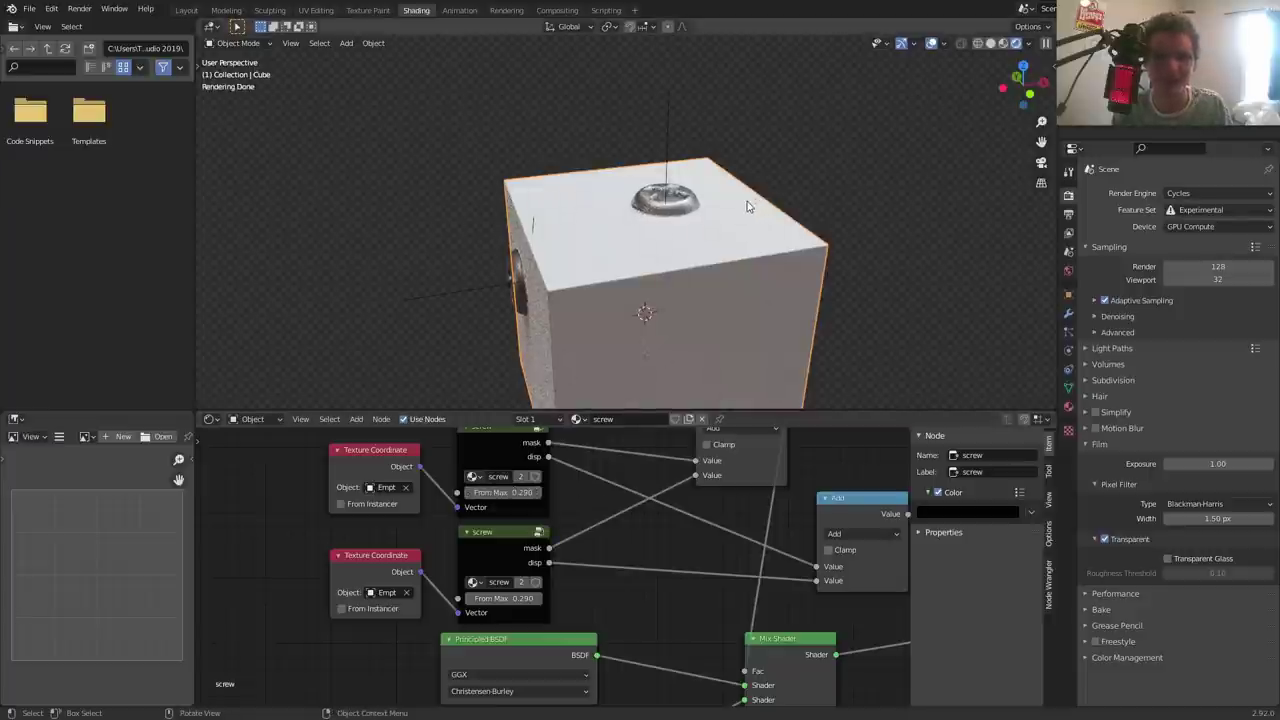
pyautogui.moveTo(713, 197); pyautogui.dragTo(610, 206, button='middle')
# - Move the Empty so the domed screw head sits mid-slab, then look down to inspect it
pyautogui.click(608, 200)
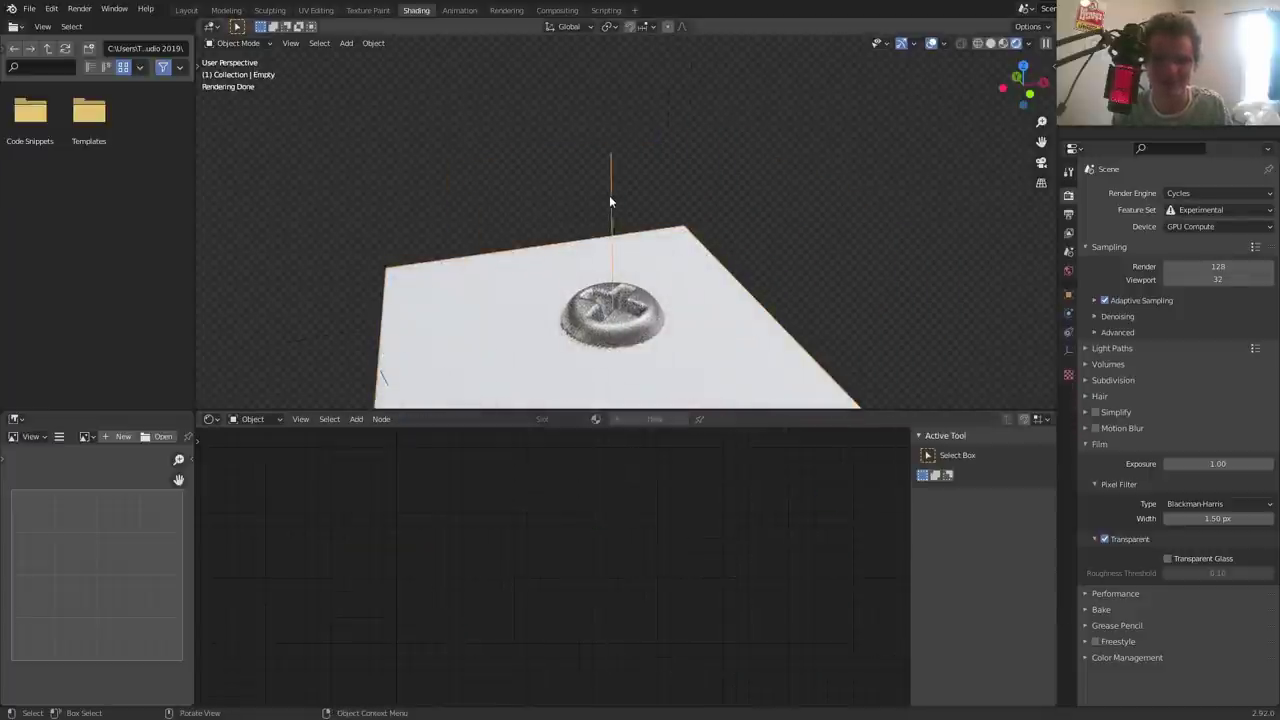
pyautogui.press('g')
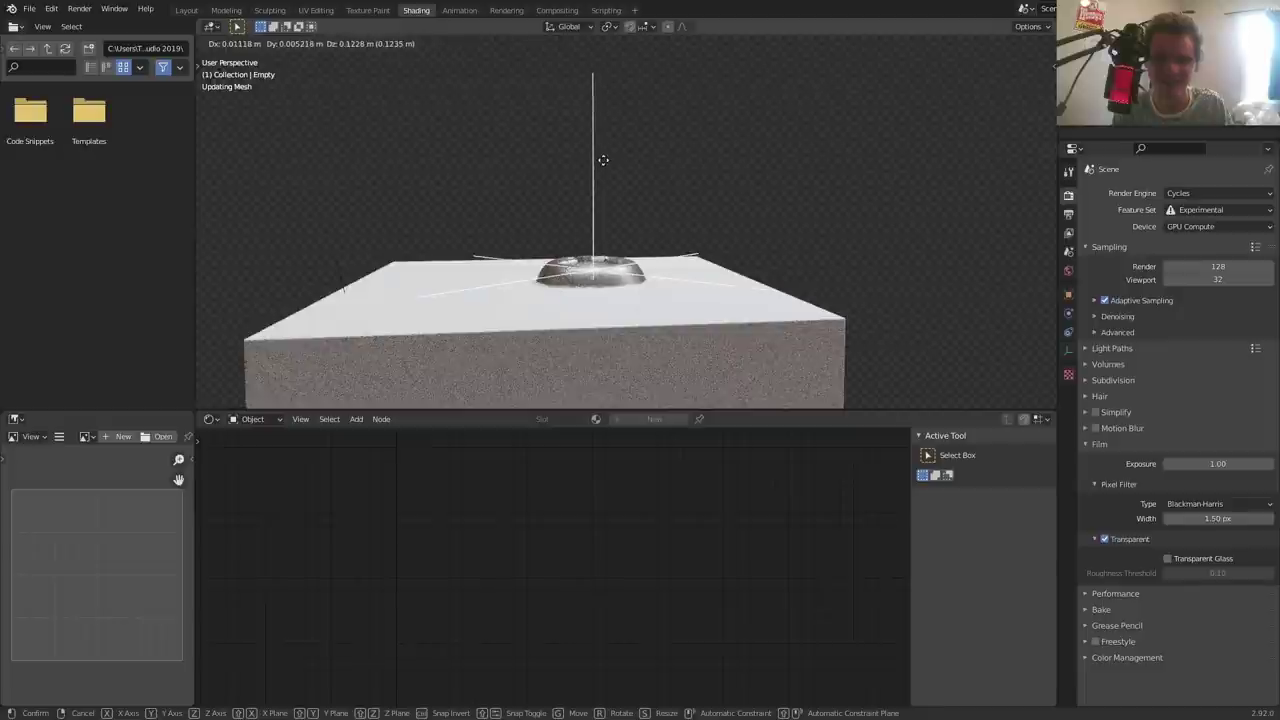
pyautogui.click(603, 160)
pyautogui.scroll(1, 603, 160)
pyautogui.moveTo(555, 300)
pyautogui.mouseDown(button='middle')
pyautogui.moveTo(550, 368)
pyautogui.moveTo(595, 320)
pyautogui.mouseUp(button='middle')
pyautogui.scroll(-1, 595, 320)
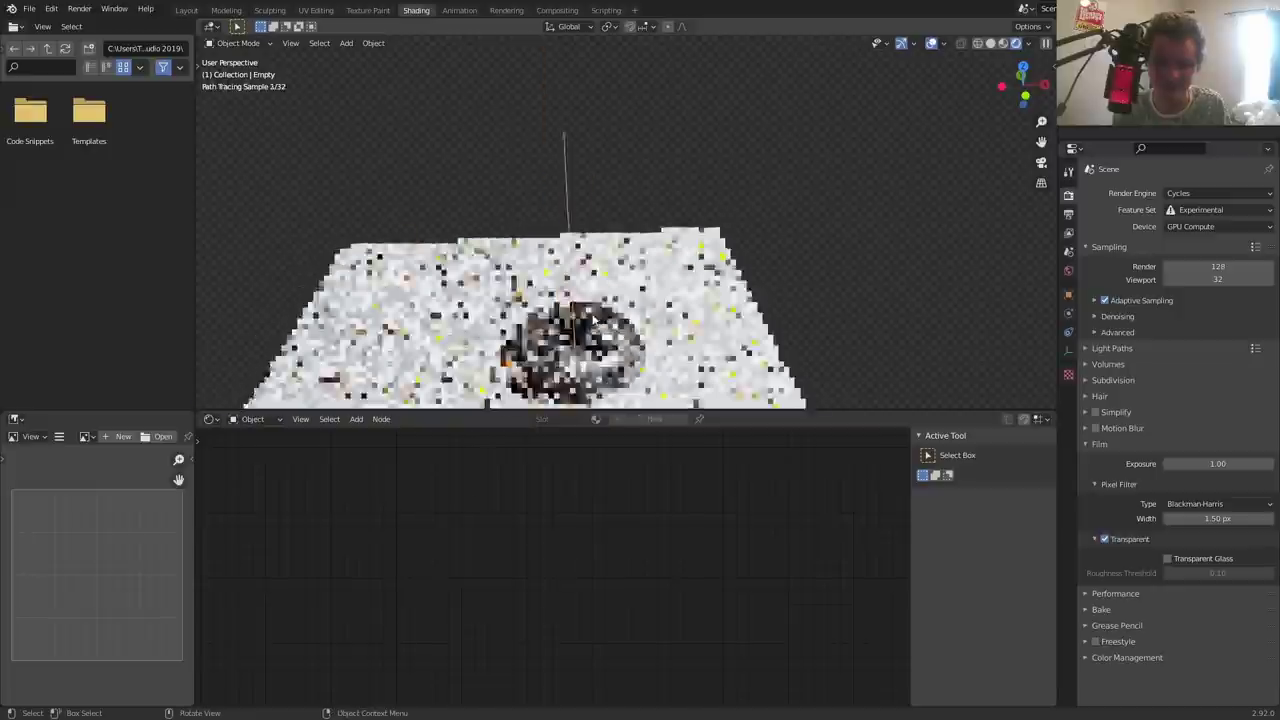
pyautogui.scroll(-2, 593, 313)
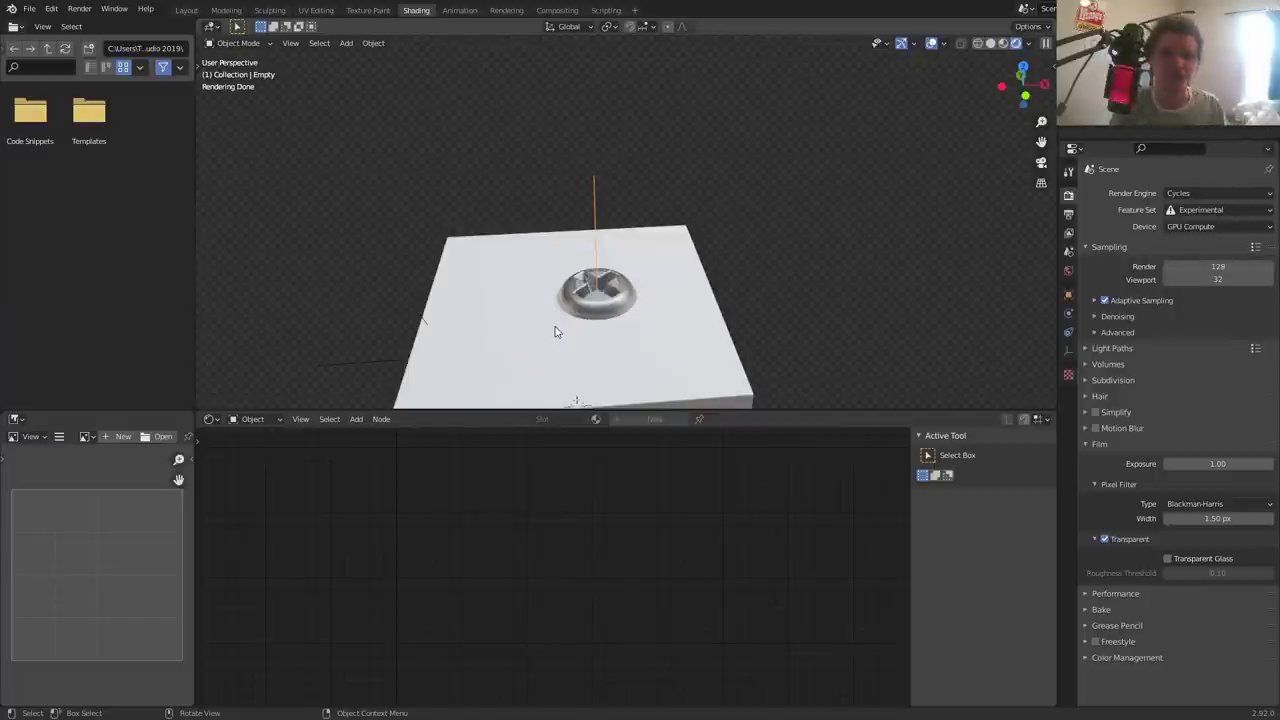
# - Start a new General file without saving and delete the default cube, camera and light
pyautogui.hotkey('ctrl', 'n')
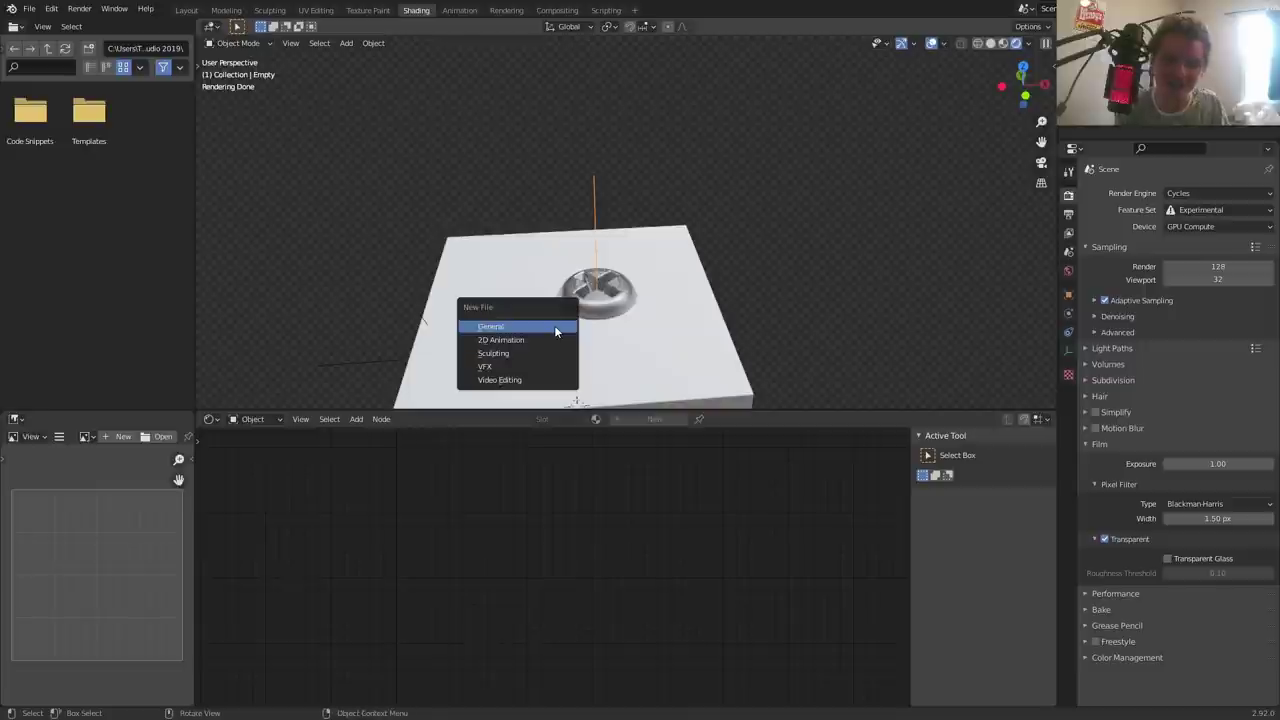
pyautogui.click(556, 331)
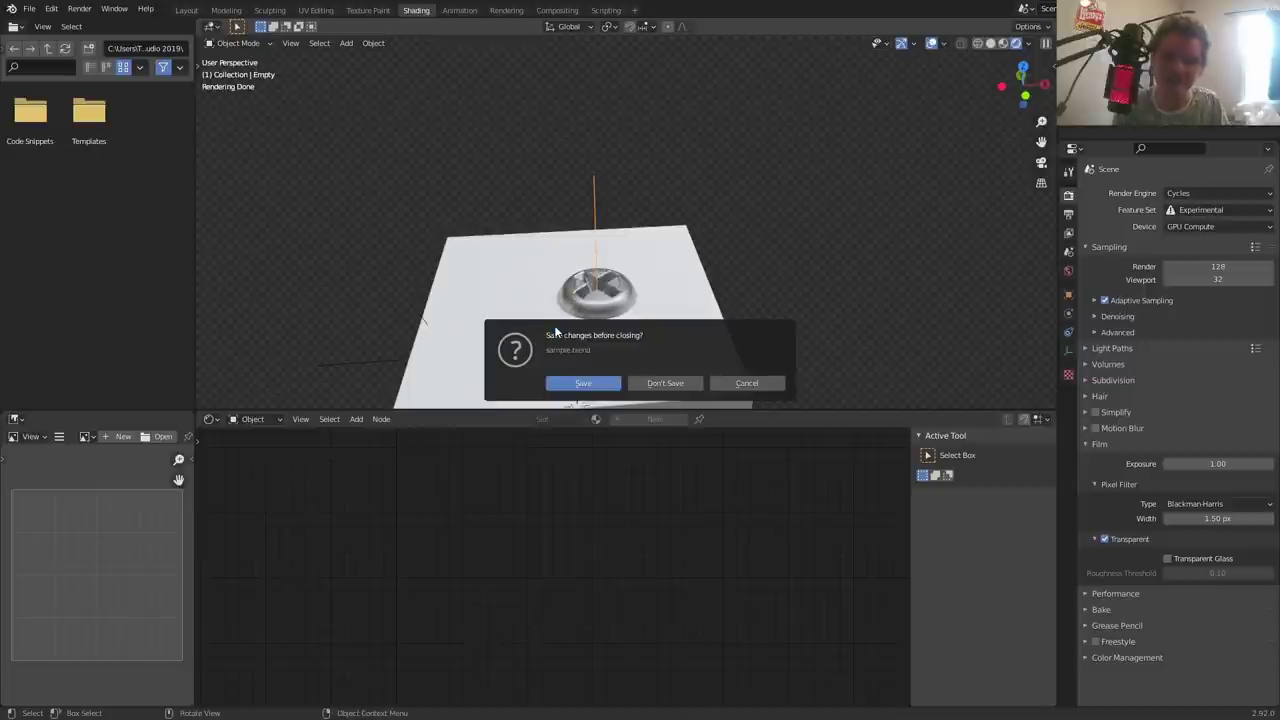
pyautogui.click(665, 388)
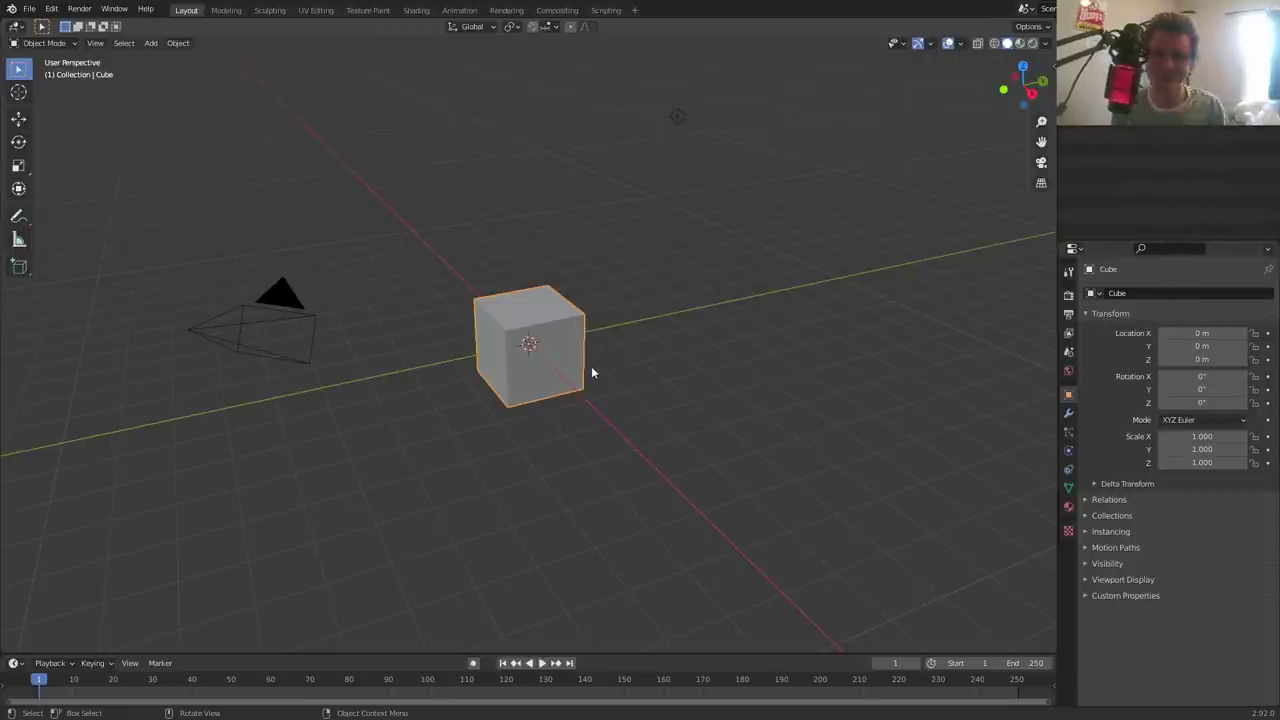
pyautogui.press('a')
pyautogui.press('x')
pyautogui.click(579, 286)
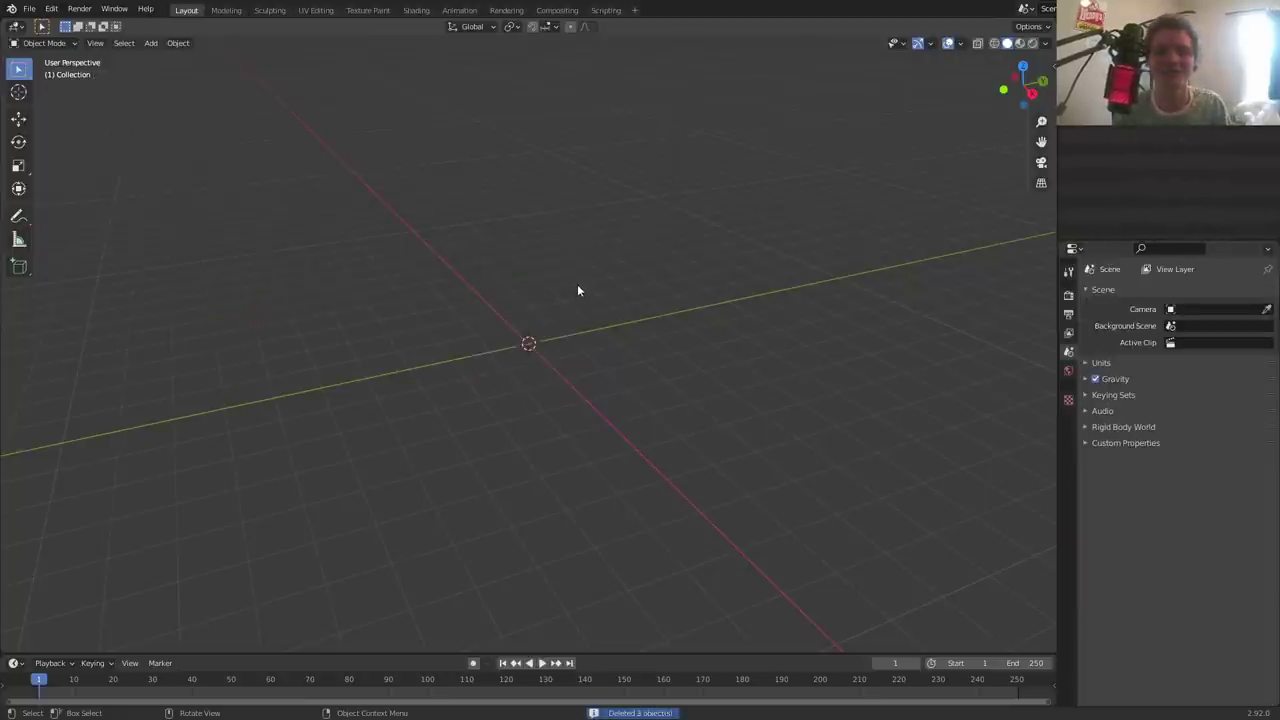
# - Add a plane at the origin and switch to the Shading workspace
pyautogui.hotkey('shift', 'a')
pyautogui.click(540, 266)
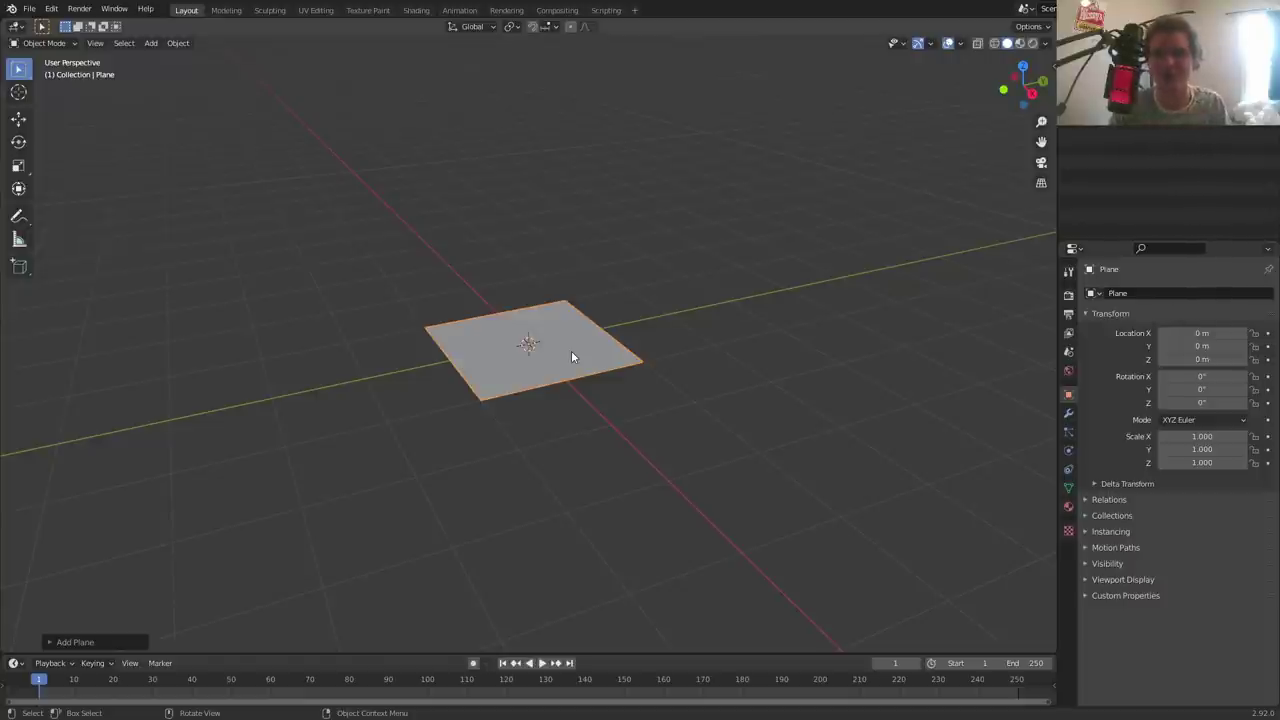
pyautogui.click(416, 10)
pyautogui.scroll(3, 640, 300)
pyautogui.hotkey('shift', 'a')
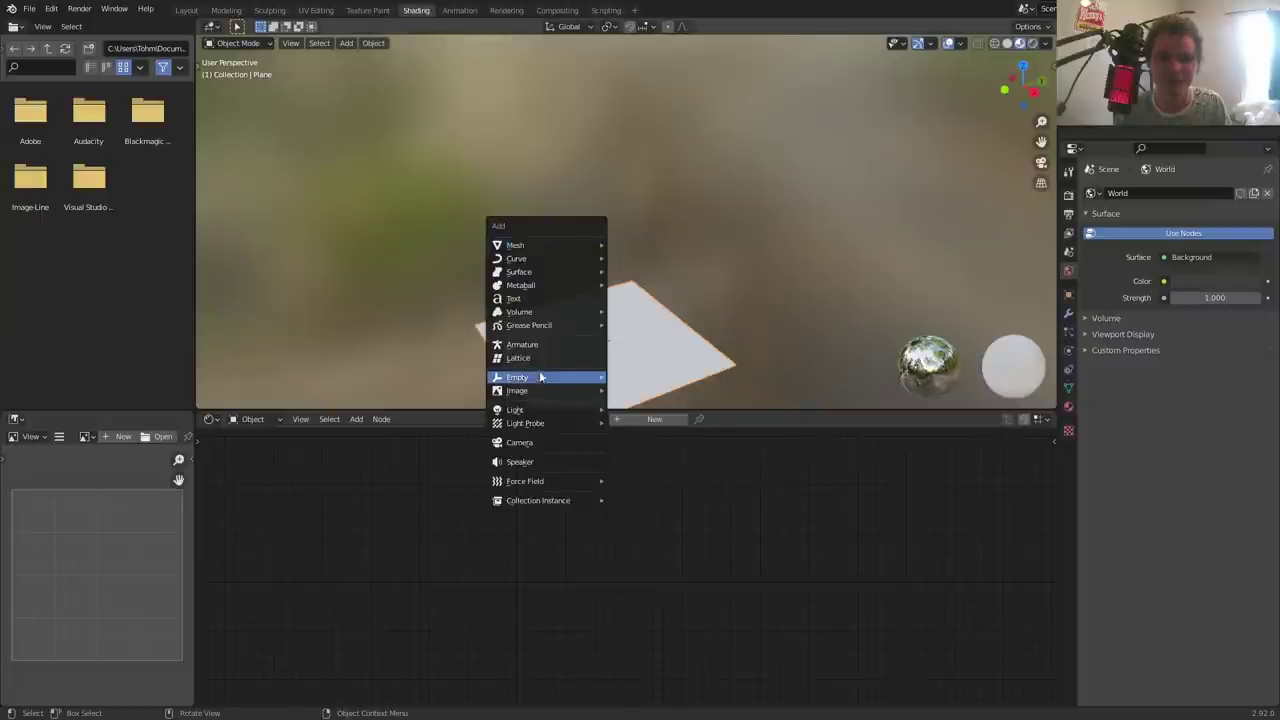
# - Add a Plain Axes Empty, keeping it at the plane's centre
pyautogui.moveTo(545, 377)
pyautogui.click(655, 377)
pyautogui.press('g')
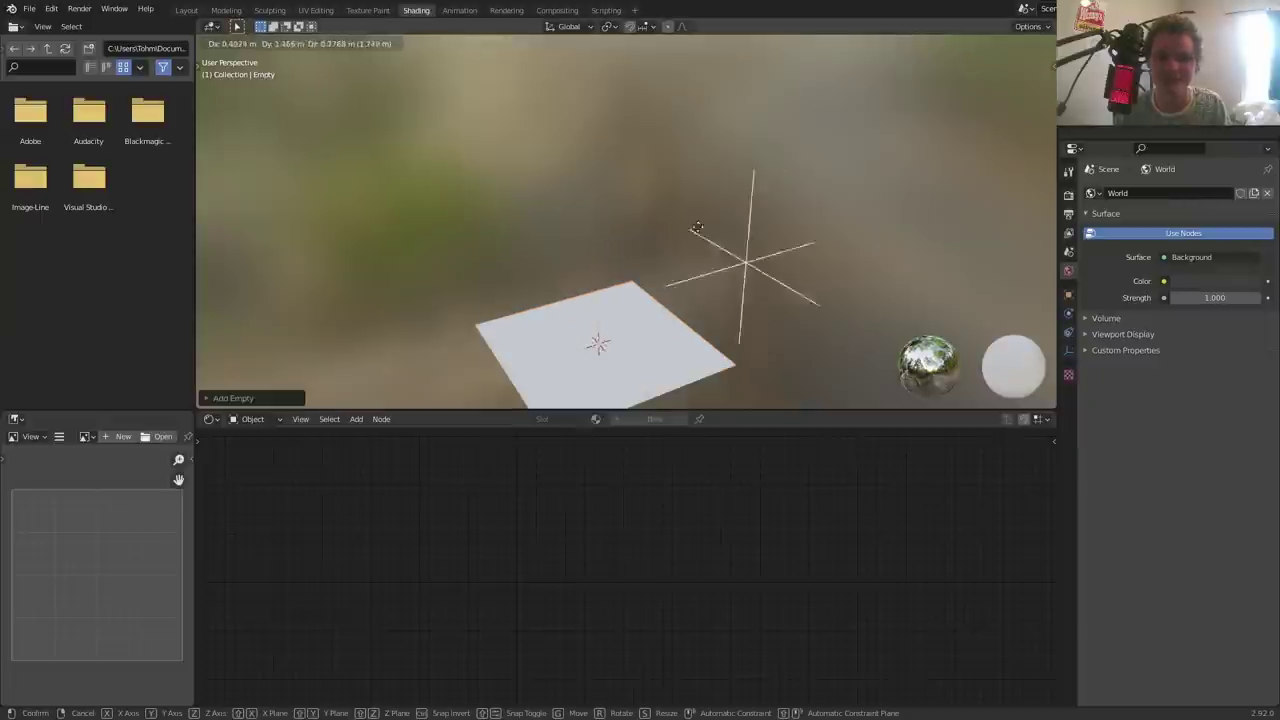
pyautogui.click(638, 204)
pyautogui.hotkey('ctrl', 'z')
# - Give the plane a new material named 'screwpatreon'
pyautogui.click(648, 352)
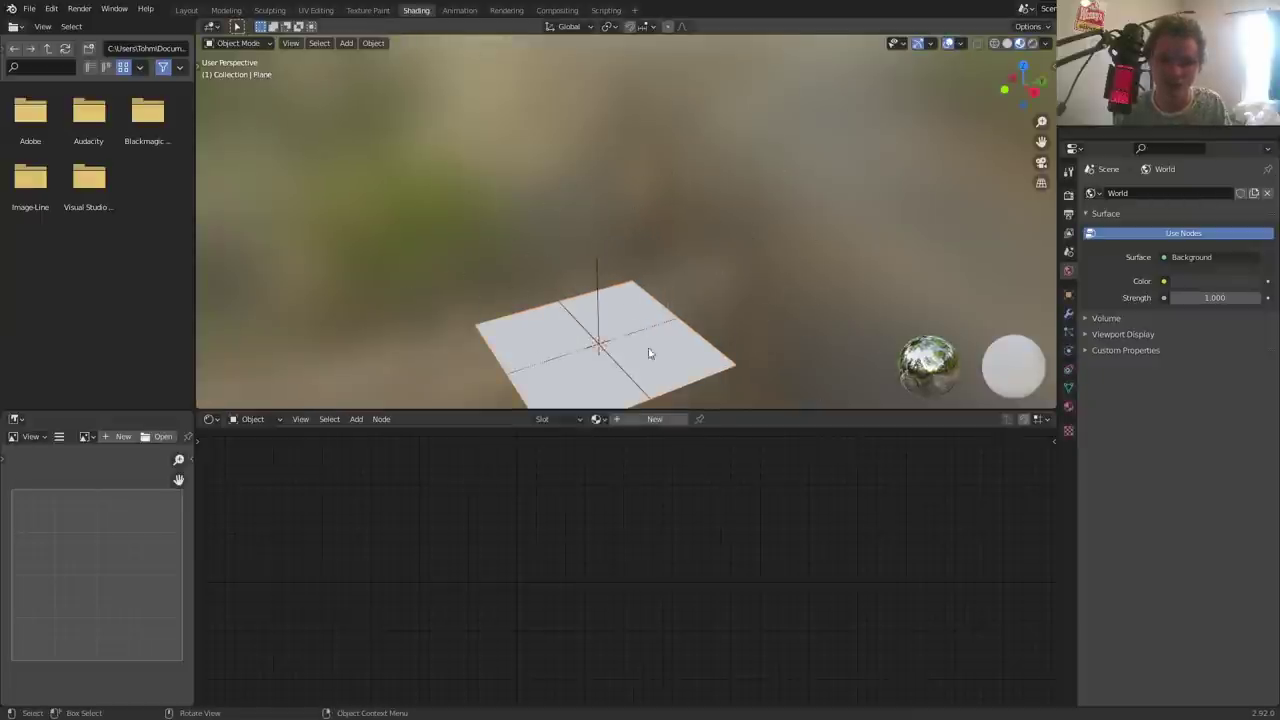
pyautogui.click(640, 419)
pyautogui.write('screwpatrea')
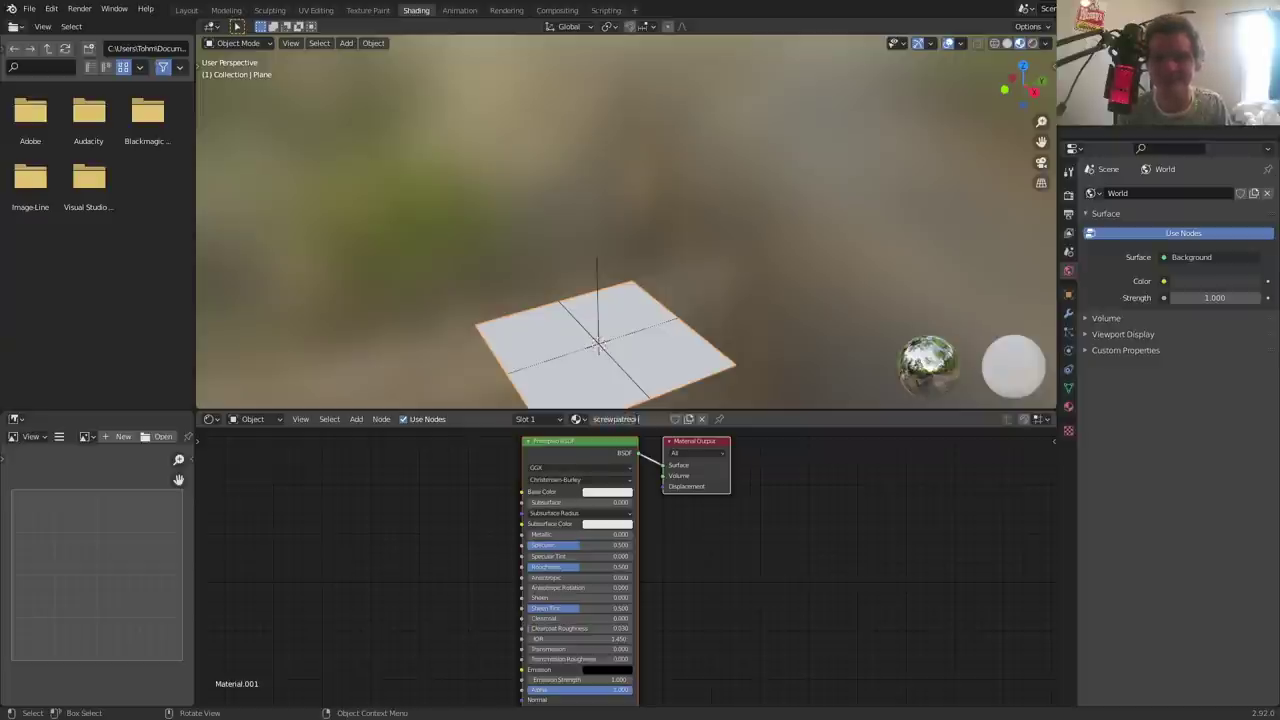
pyautogui.press('Return')
# - Move the Principled BSDF down-left and add a Texture Coordinate node on the left
pyautogui.moveTo(630, 360); pyautogui.dragTo(604, 372, button='middle')
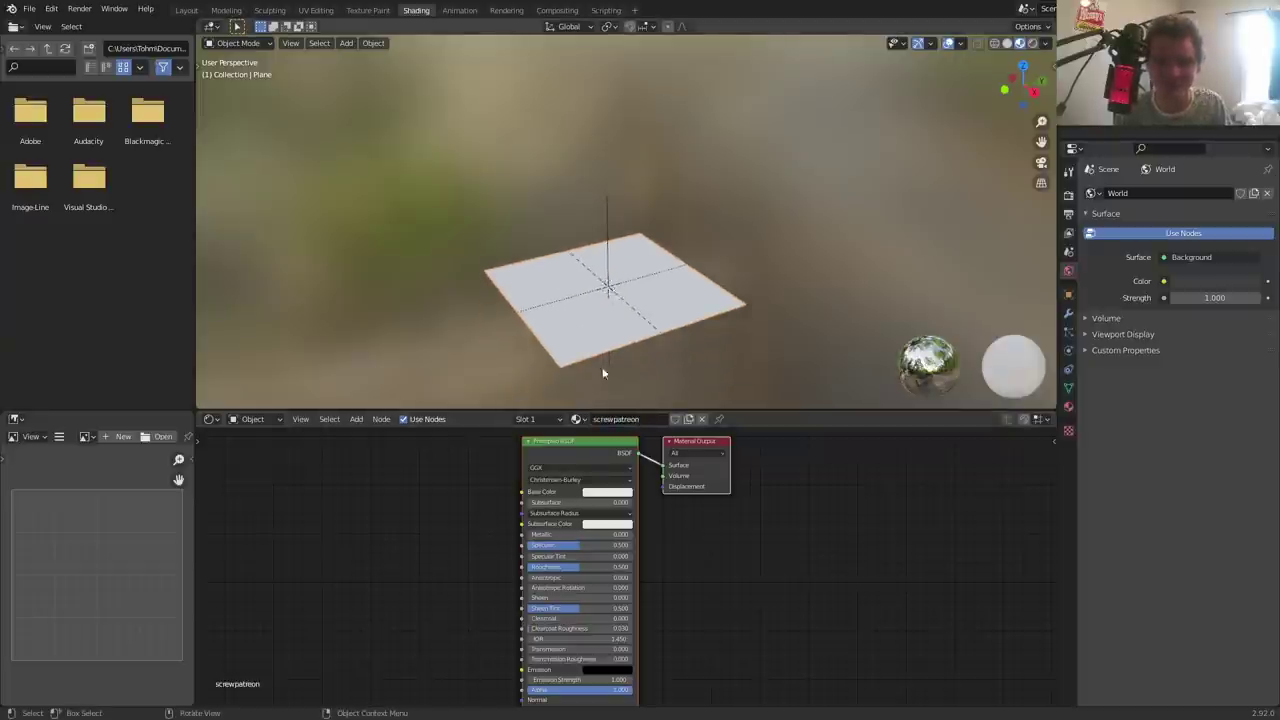
pyautogui.scroll(1, 443, 504)
pyautogui.moveTo(443, 504); pyautogui.dragTo(462, 566, button='middle')
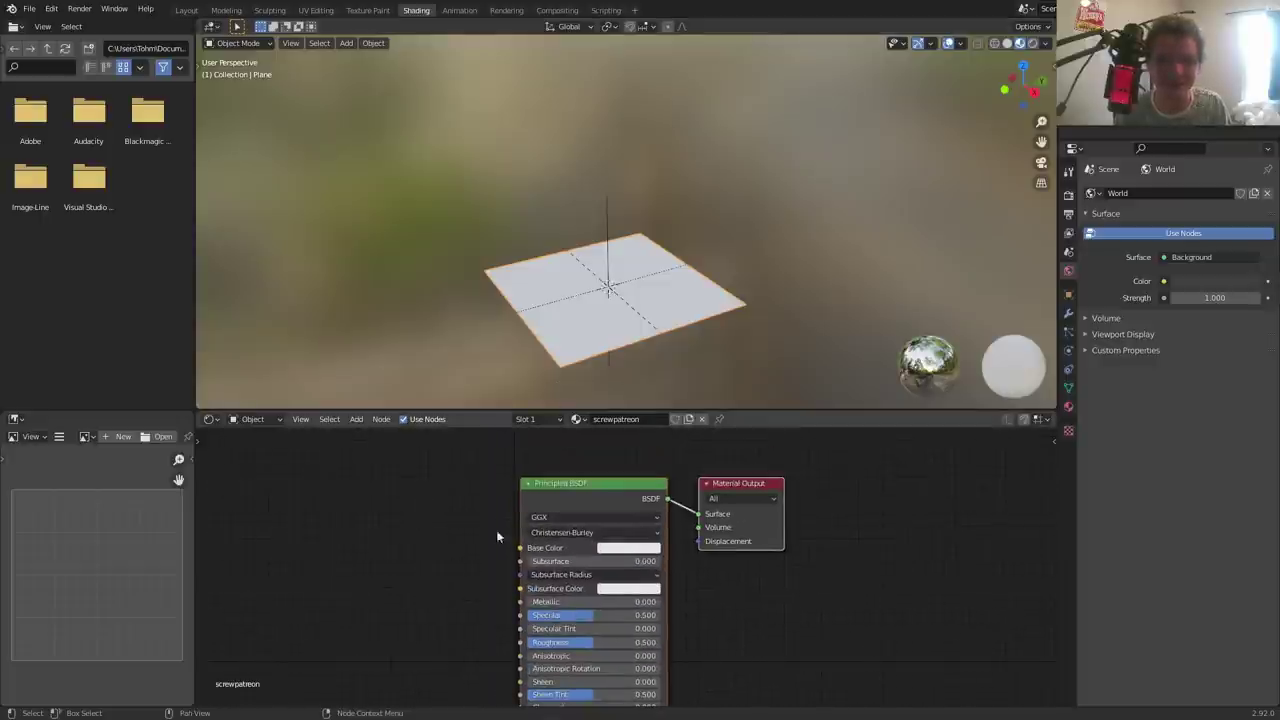
pyautogui.moveTo(423, 443); pyautogui.dragTo(671, 557)
pyautogui.moveTo(590, 490); pyautogui.dragTo(564, 647)
pyautogui.hotkey('shift', 'a')
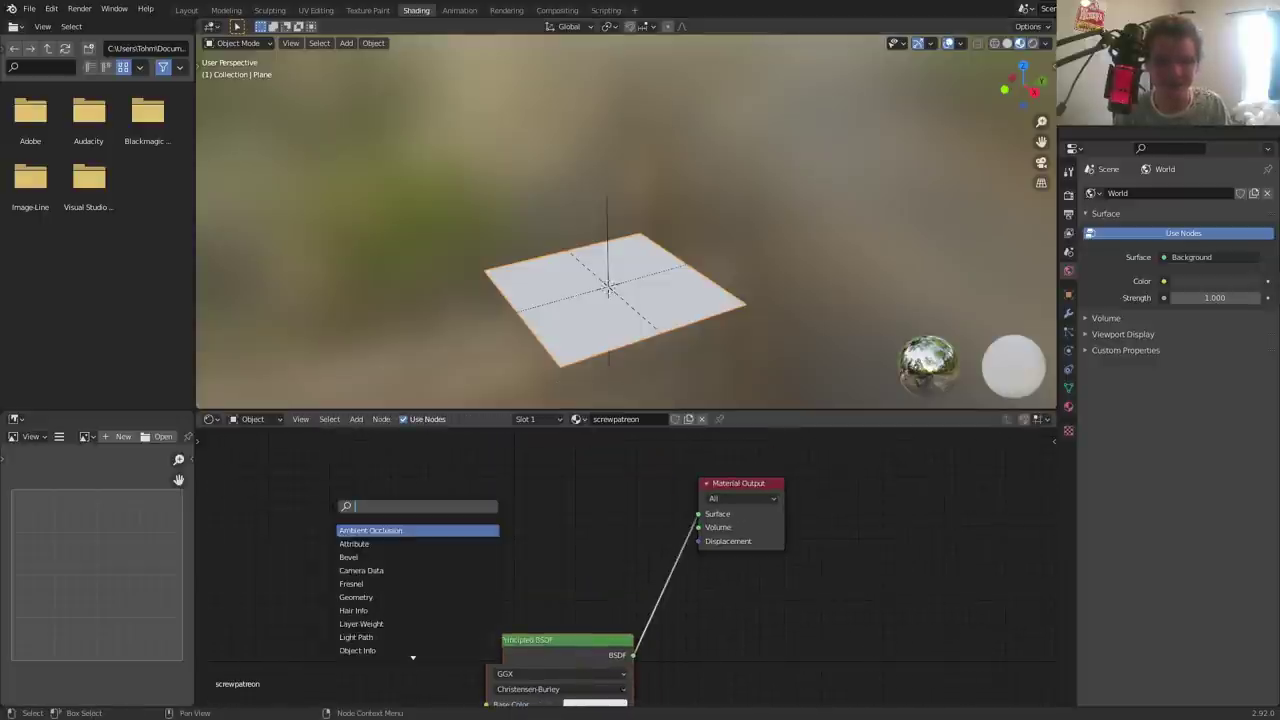
pyautogui.write('tex')
pyautogui.press('Return')
pyautogui.click(270, 500)
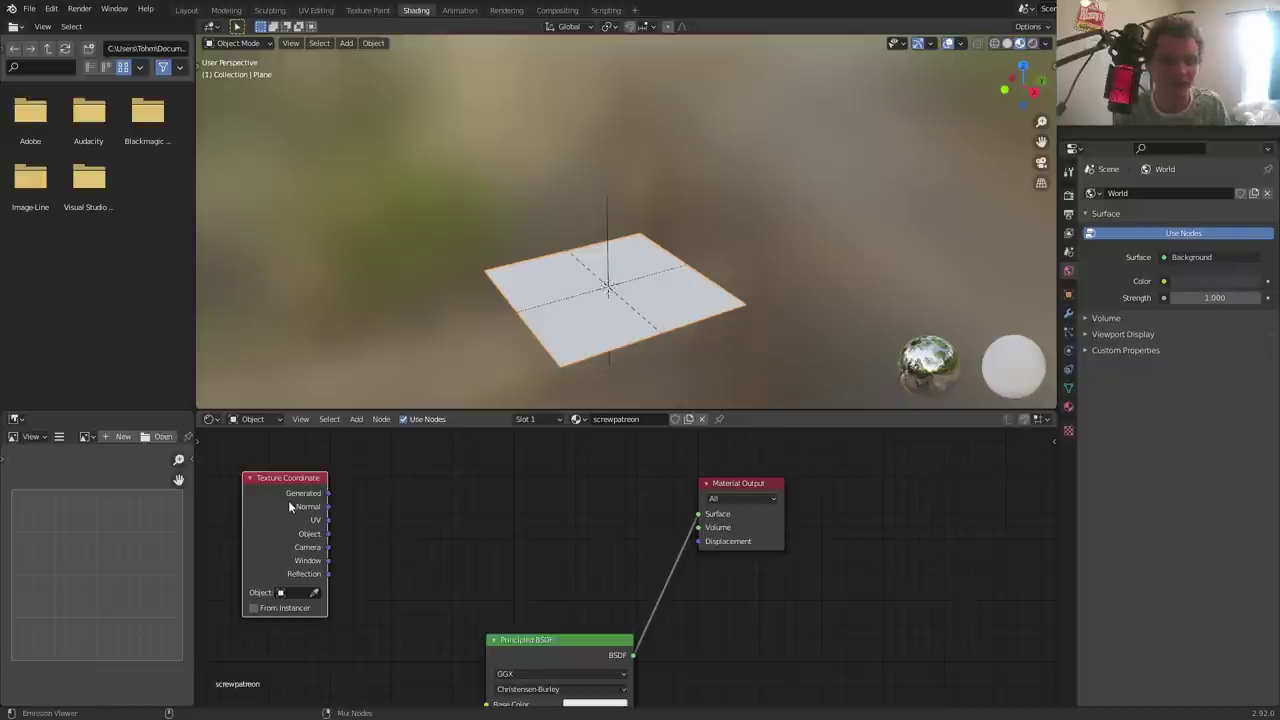
# - Preview the Texture Coordinate node's Object output on the plane through a Viewer
pyautogui.keyDown('ctrl'); pyautogui.keyDown('shift'); pyautogui.click(288, 500); pyautogui.keyUp('shift'); pyautogui.keyUp('ctrl')
pyautogui.keyDown('ctrl'); pyautogui.keyDown('shift'); pyautogui.click(288, 500); pyautogui.keyUp('shift'); pyautogui.keyUp('ctrl')
pyautogui.keyDown('ctrl'); pyautogui.keyDown('shift'); pyautogui.click(288, 500); pyautogui.keyUp('shift'); pyautogui.keyUp('ctrl')
pyautogui.keyDown('ctrl'); pyautogui.keyDown('shift'); pyautogui.click(288, 500); pyautogui.keyUp('shift'); pyautogui.keyUp('ctrl')
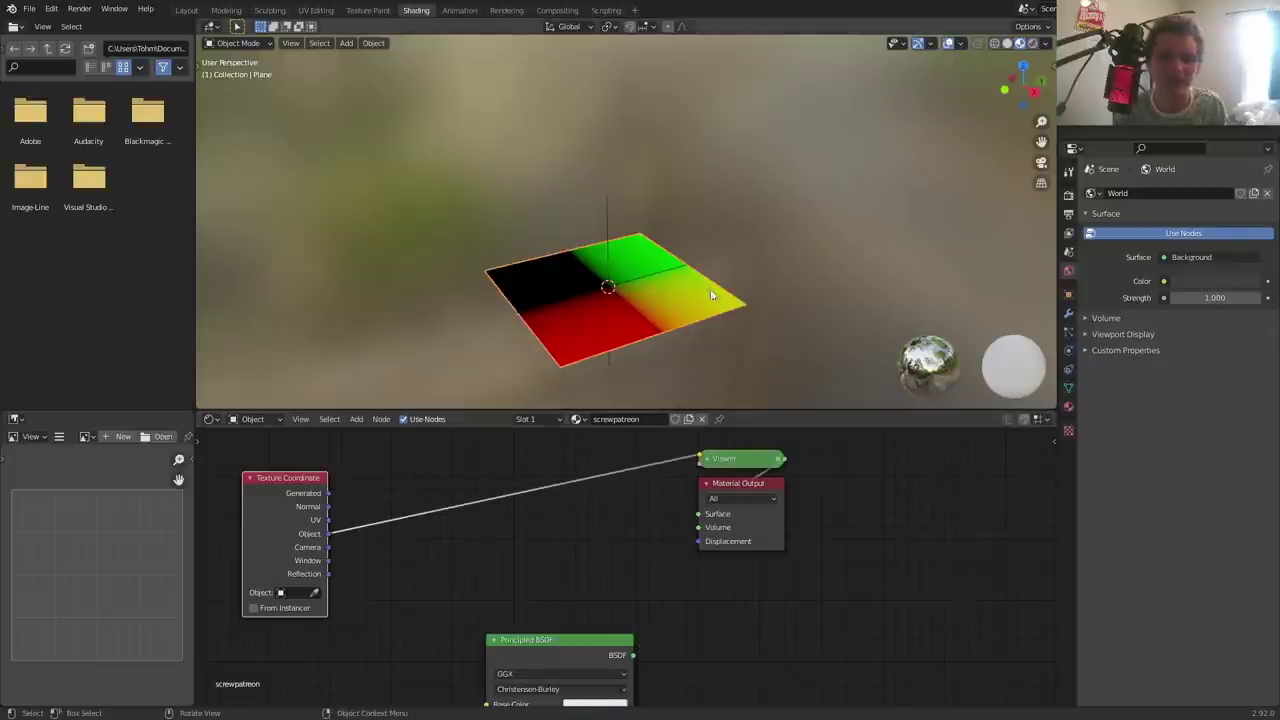
pyautogui.moveTo(711, 296); pyautogui.dragTo(886, 257)
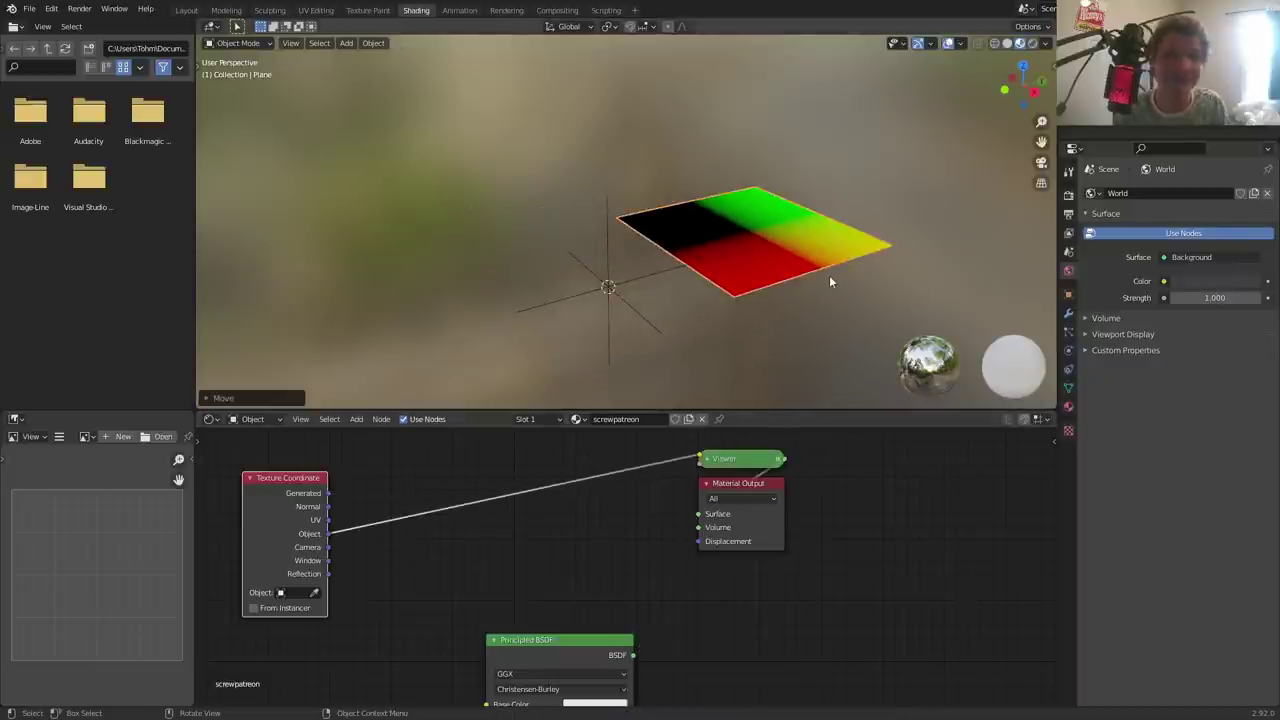
pyautogui.hotkey('ctrl', 'z')
pyautogui.scroll(3, 711, 256)
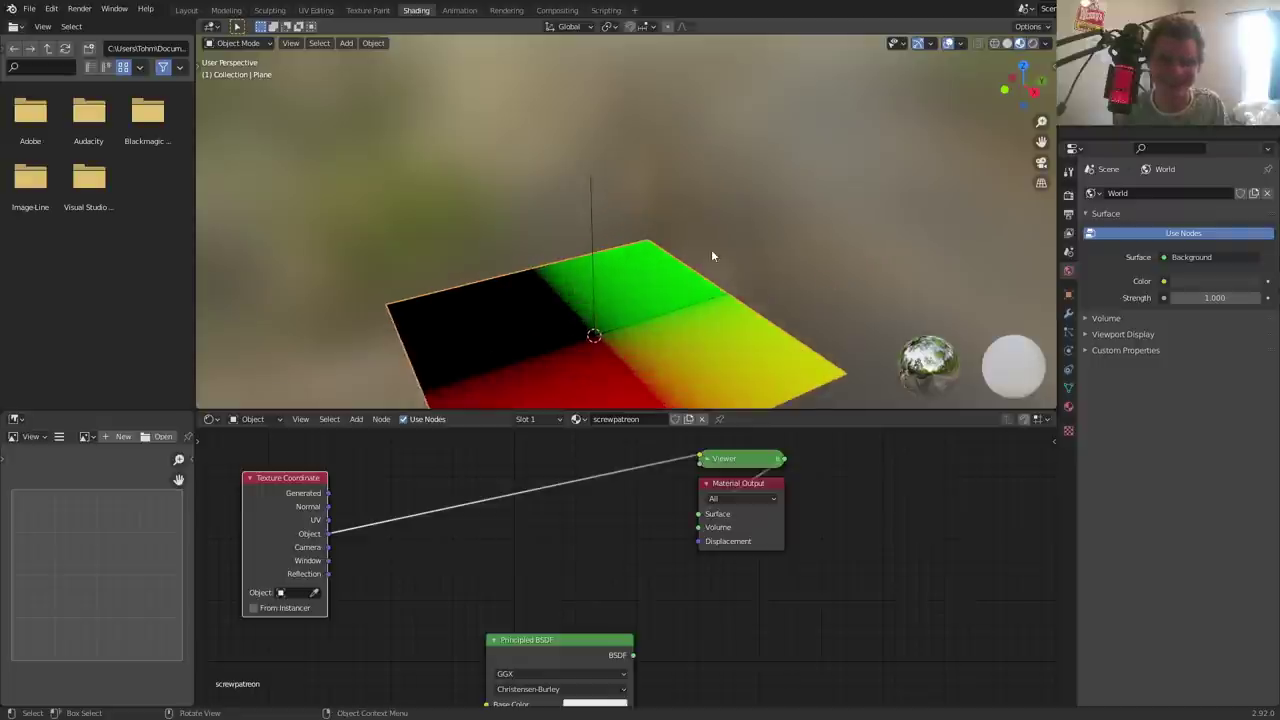
pyautogui.moveTo(712, 256); pyautogui.dragTo(725, 214, button='middle')
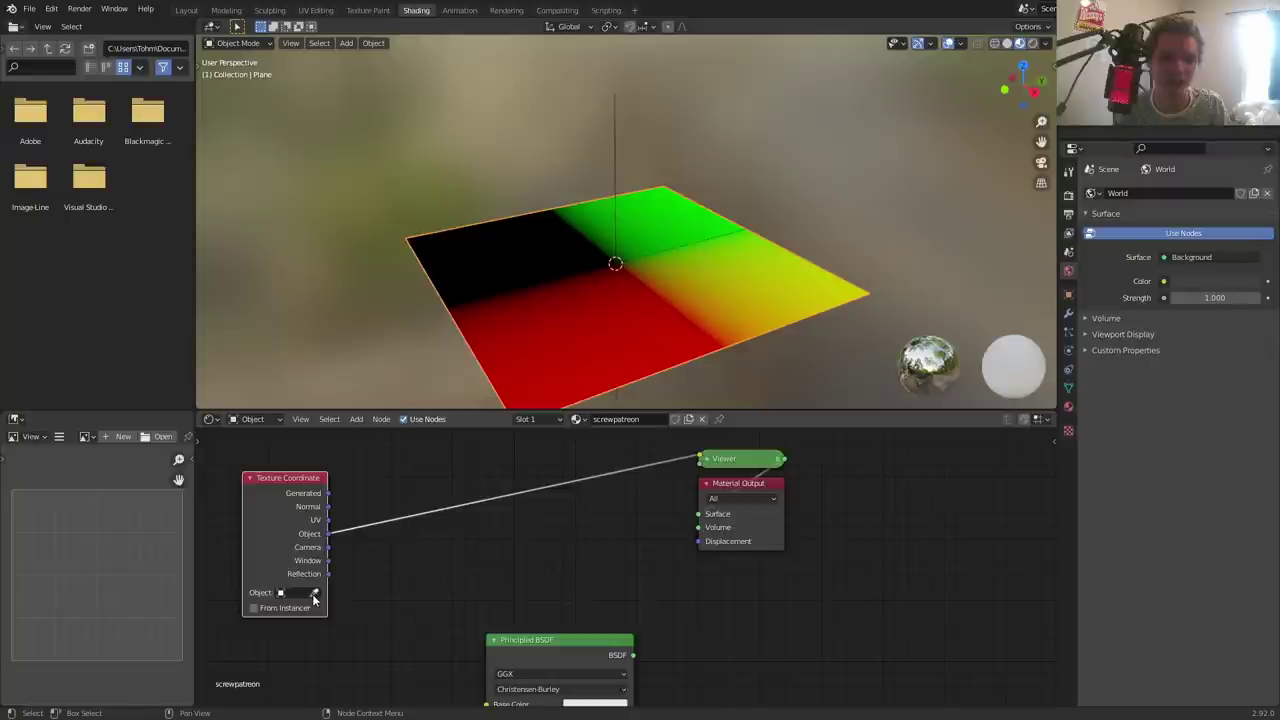
# - Set the Texture Coordinate Object field to the Empty, then test by moving the Empty along X/Y
pyautogui.click(314, 592)
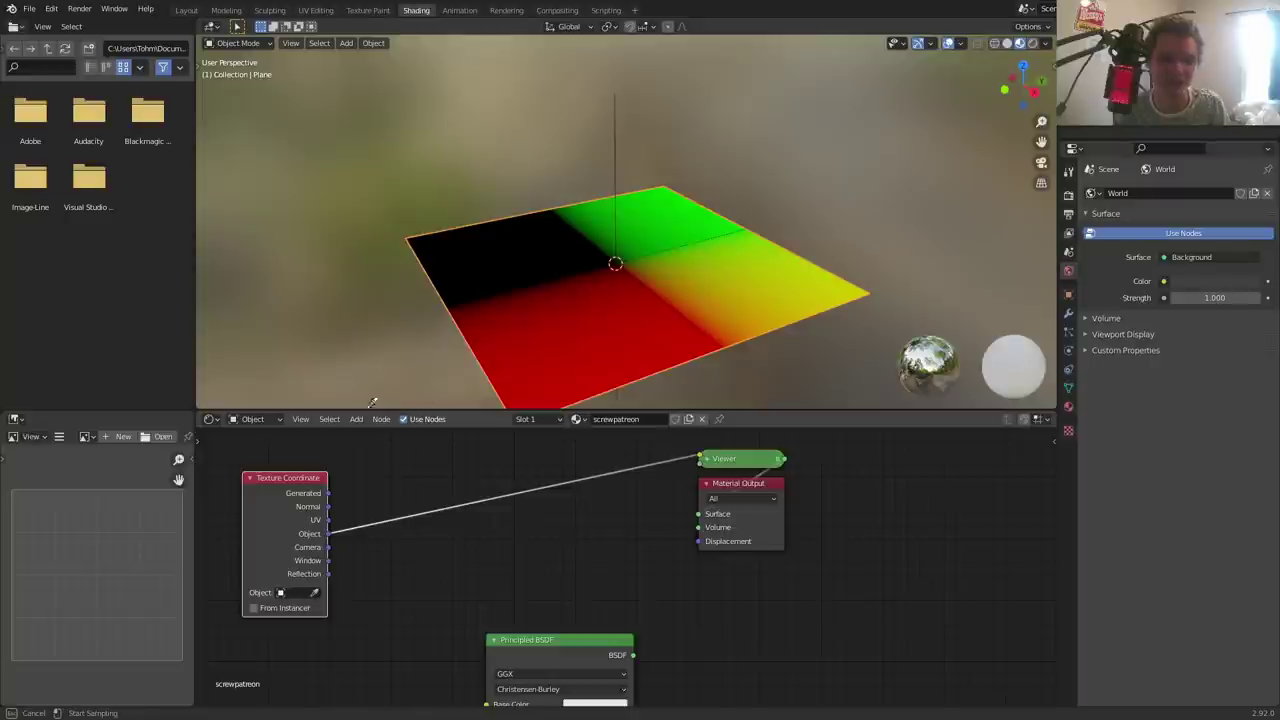
pyautogui.click(617, 119)
pyautogui.click(614, 147)
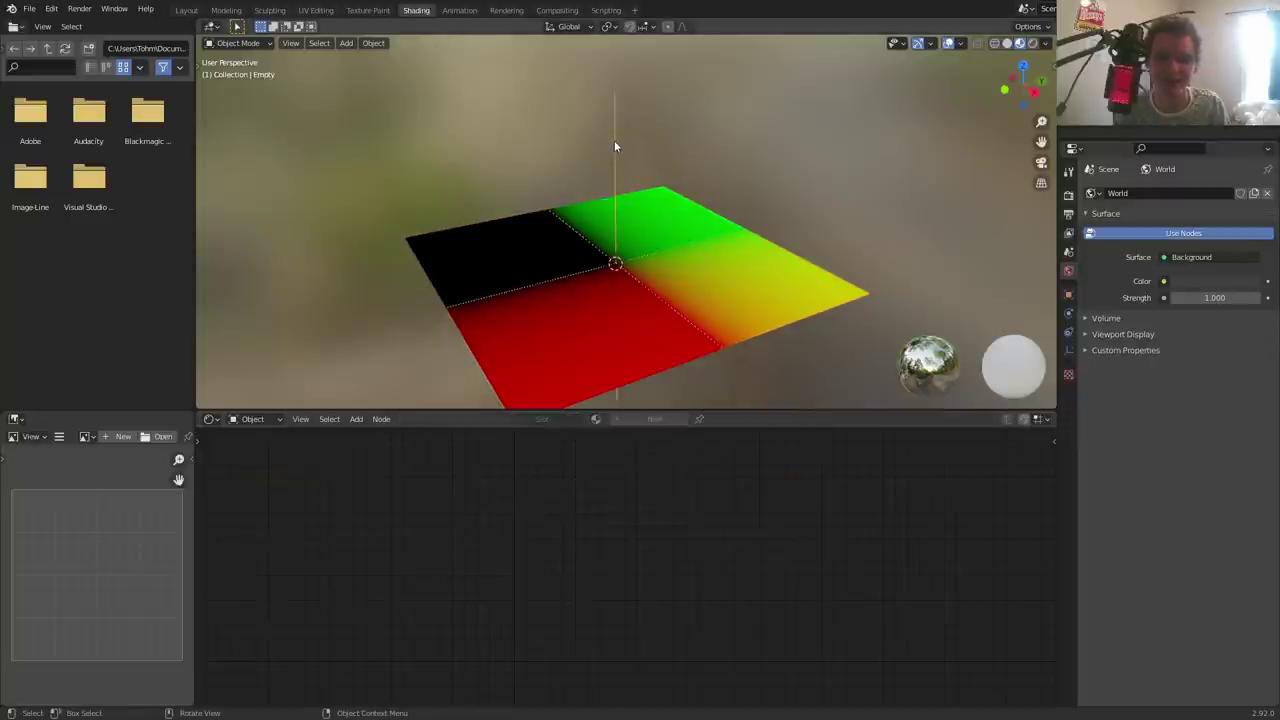
pyautogui.press('g')
pyautogui.press('x')
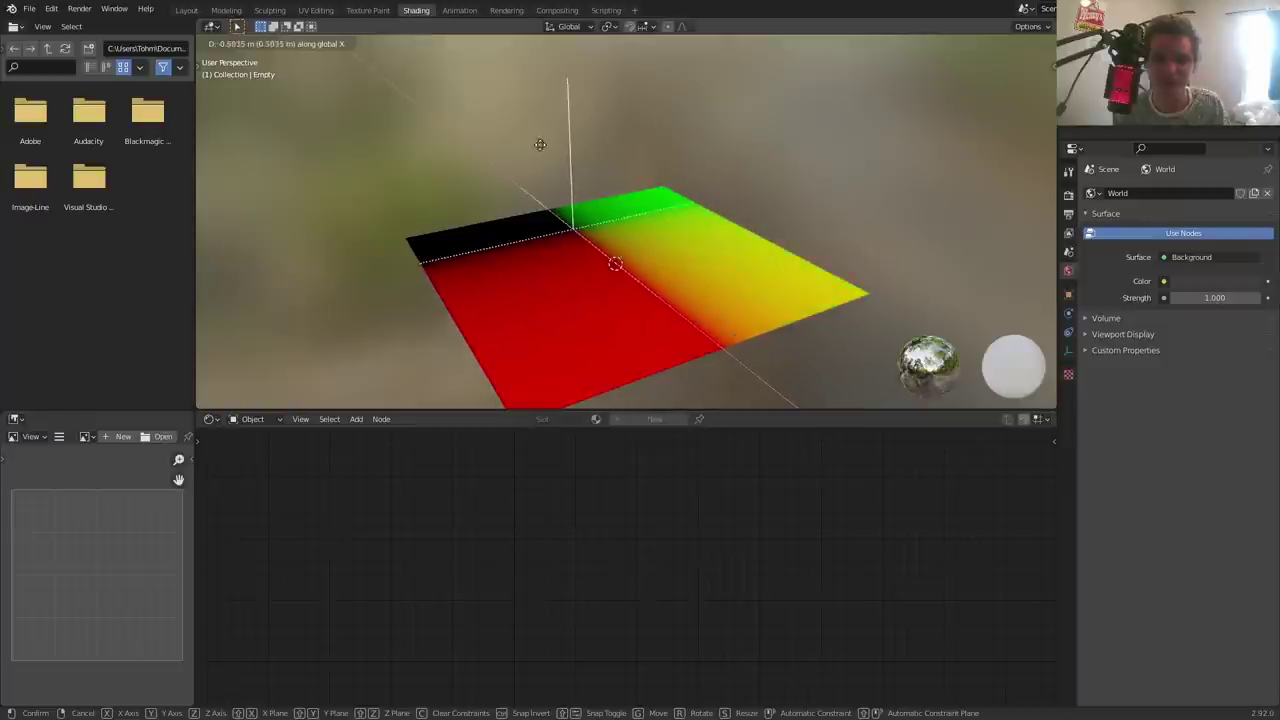
pyautogui.press('y')
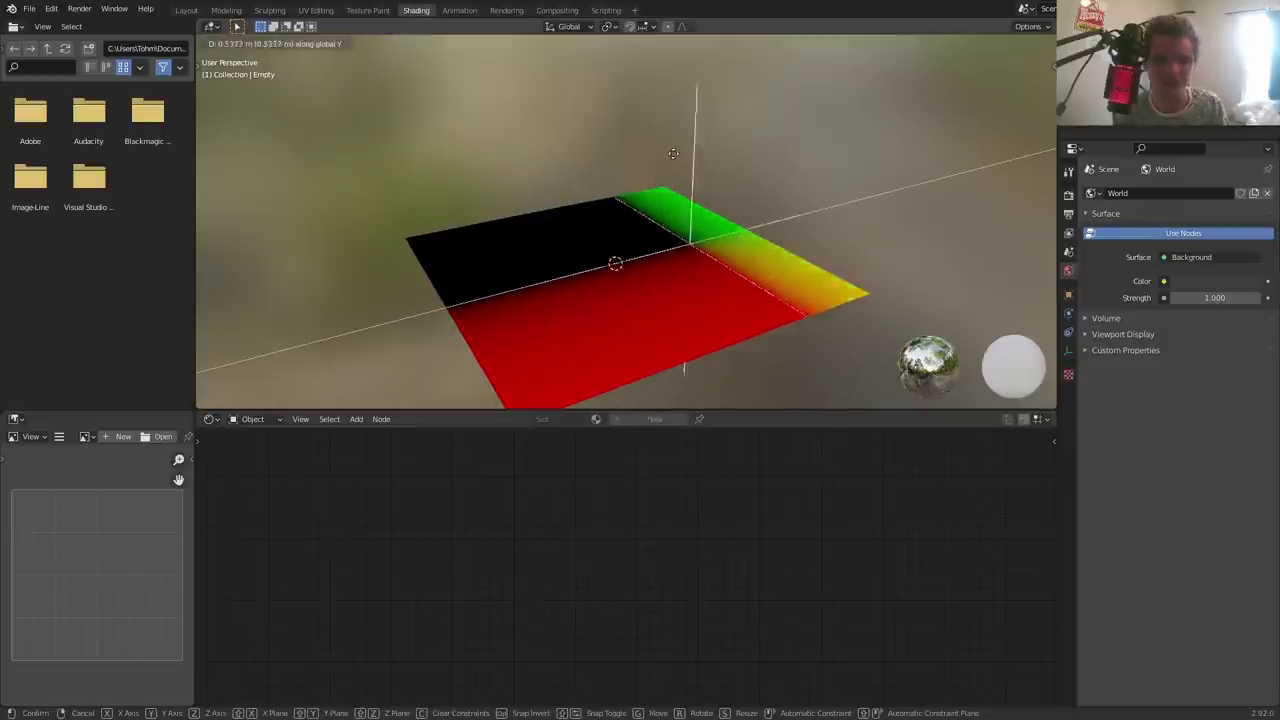
pyautogui.click(660, 194)
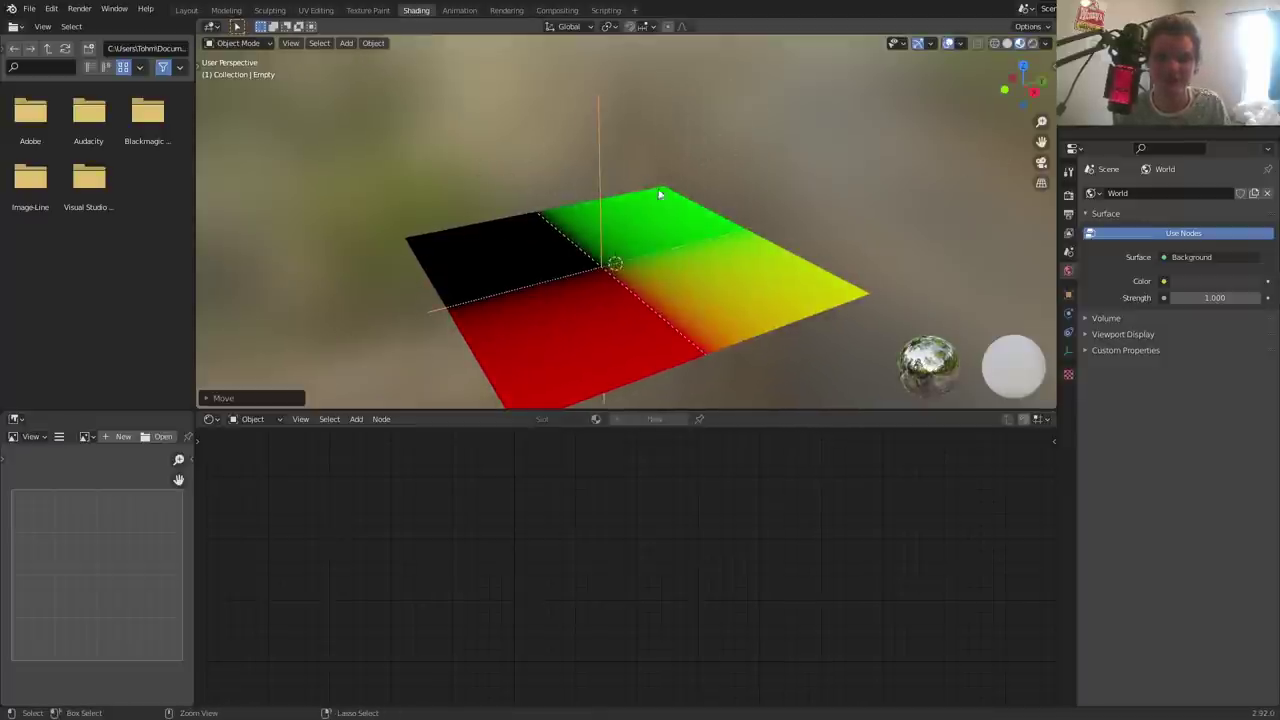
pyautogui.click(682, 212)
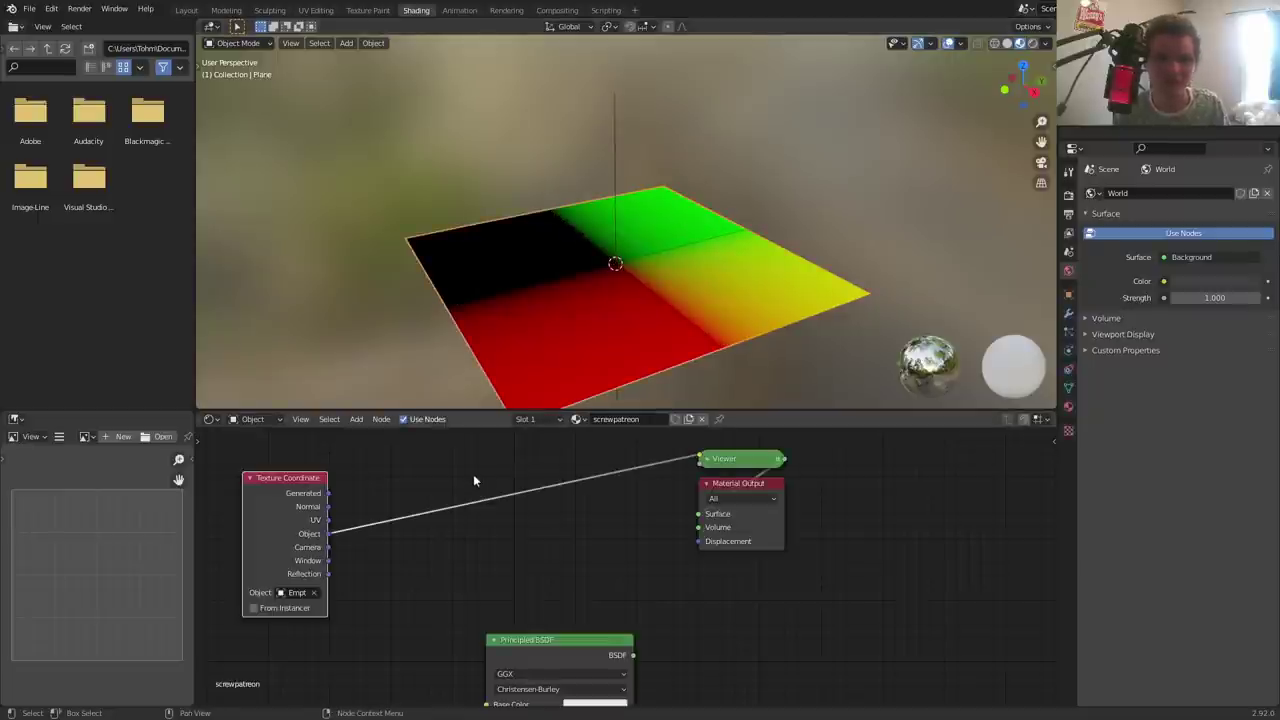
# - Collapse the Texture Coordinate node and add a Vector Math node set to Length, previewing its Value
pyautogui.moveTo(473, 474); pyautogui.dragTo(622, 463, button='middle')
pyautogui.moveTo(445, 493); pyautogui.dragTo(321, 509)
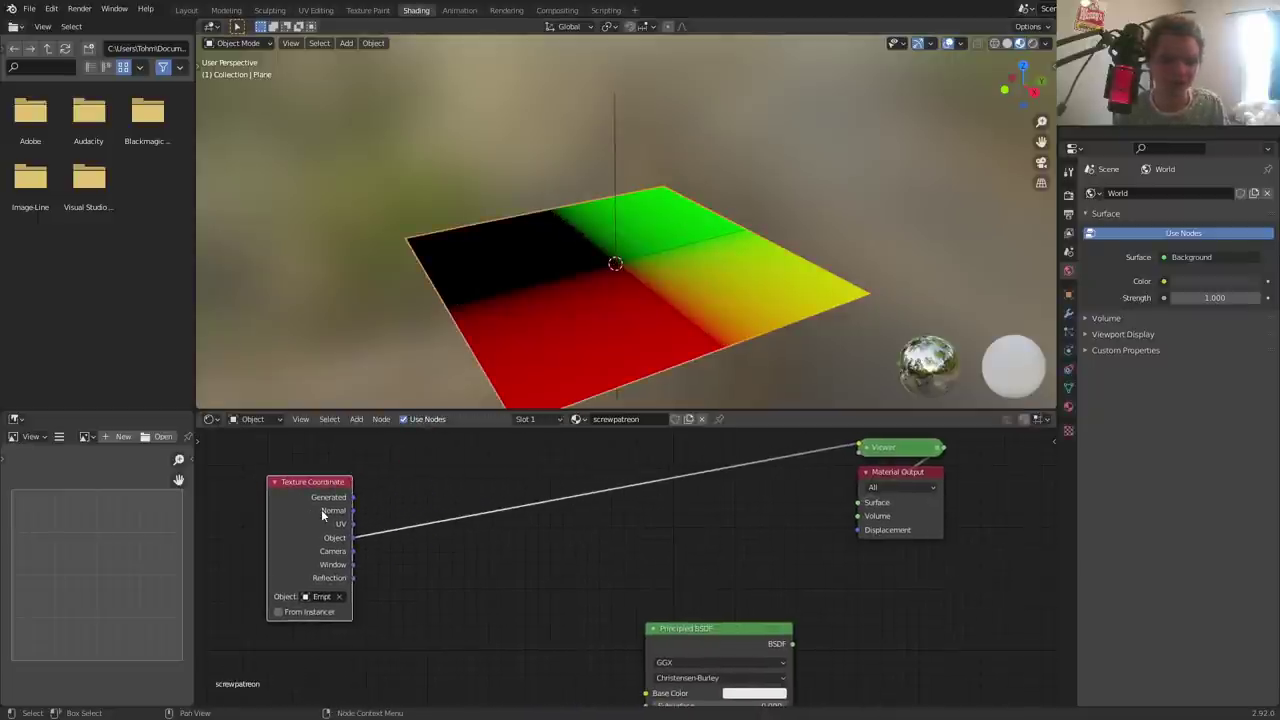
pyautogui.hotkey('ctrl', 'h')
pyautogui.hotkey('shift', 'a')
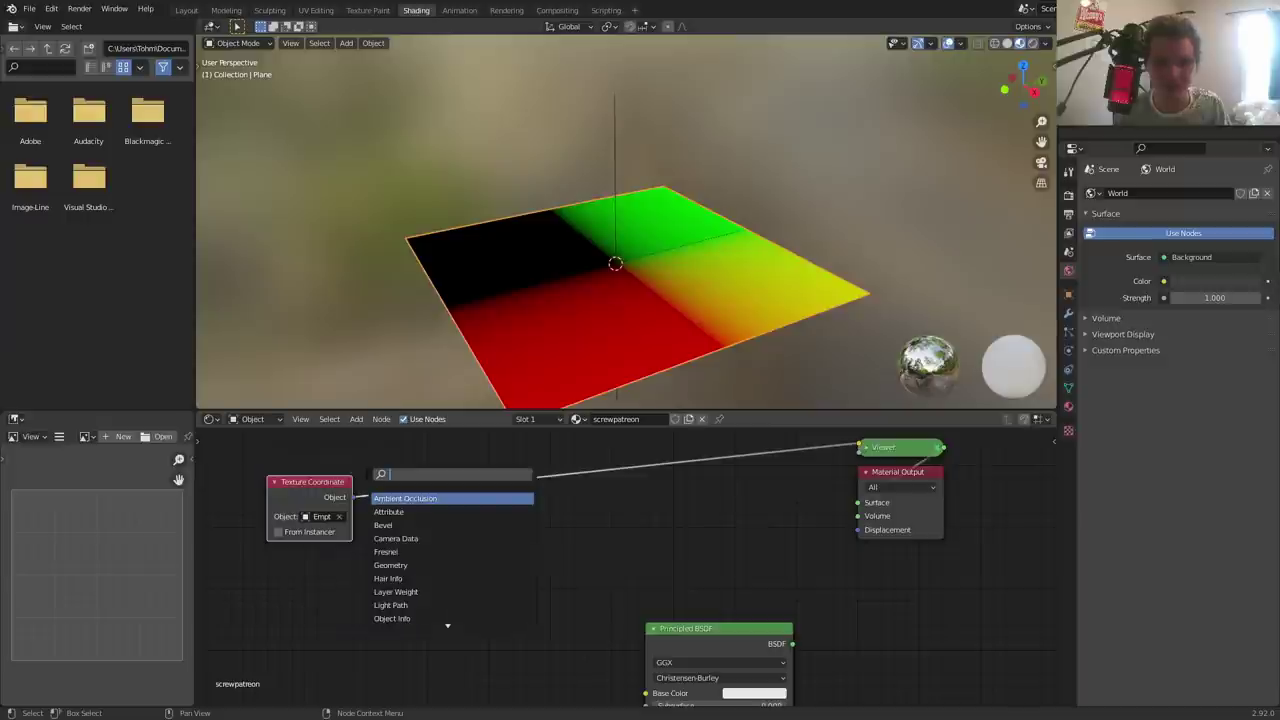
pyautogui.write('vec')
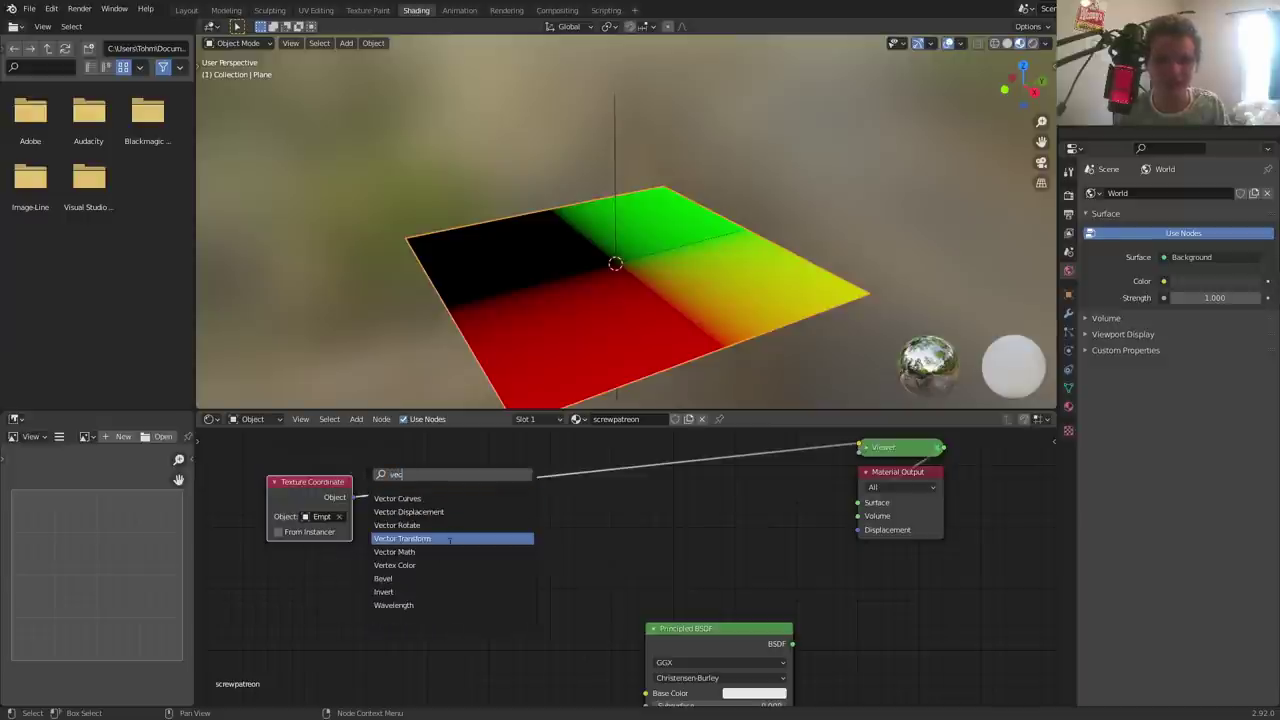
pyautogui.click(438, 551)
pyautogui.click(452, 470)
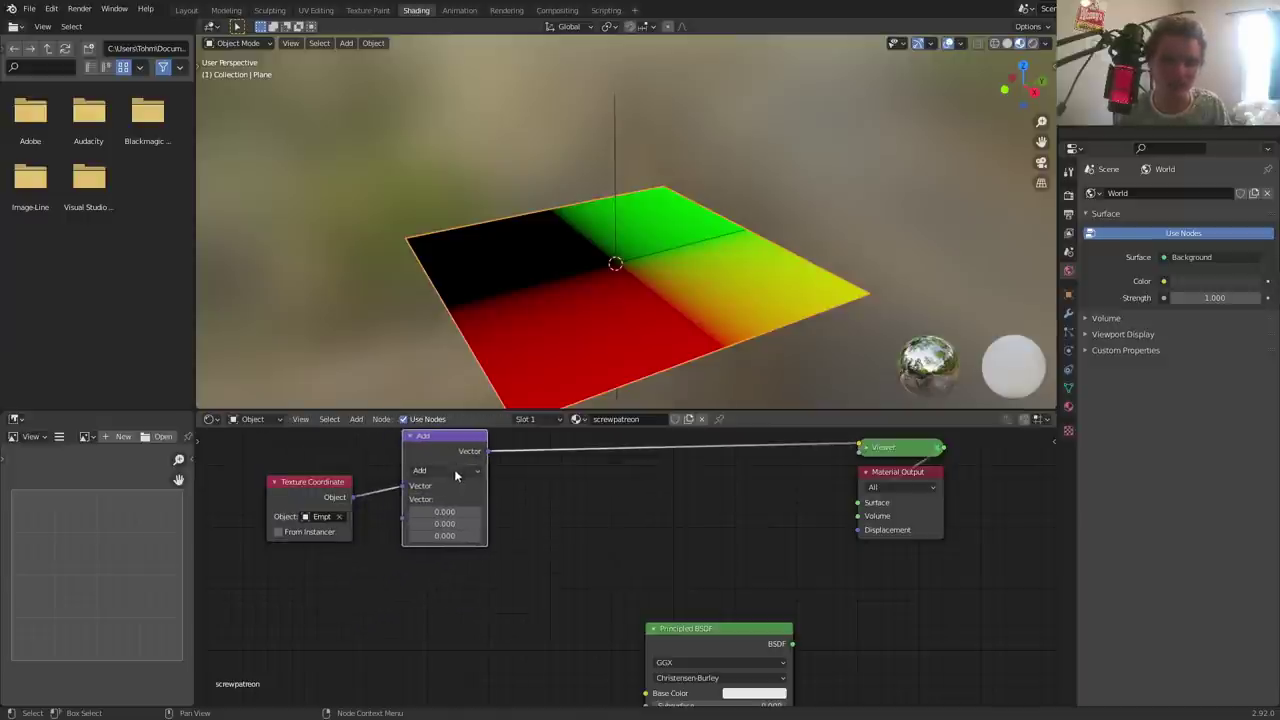
pyautogui.click(453, 470)
pyautogui.click(440, 619)
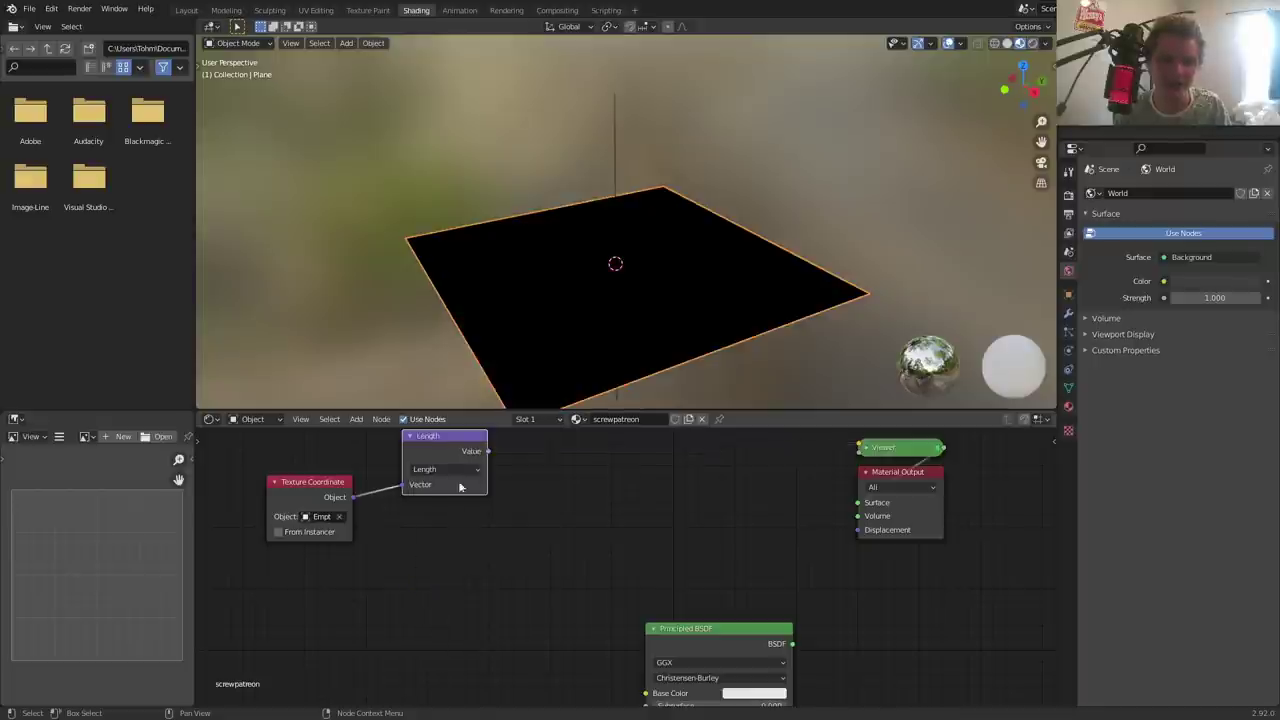
pyautogui.keyDown('ctrl'); pyautogui.keyDown('shift'); pyautogui.click(460, 452); pyautogui.keyUp('shift'); pyautogui.keyUp('ctrl')
# - Test the radial gradient by moving the Empty, undo it, and lower the Length node
pyautogui.scroll(2, 535, 278)
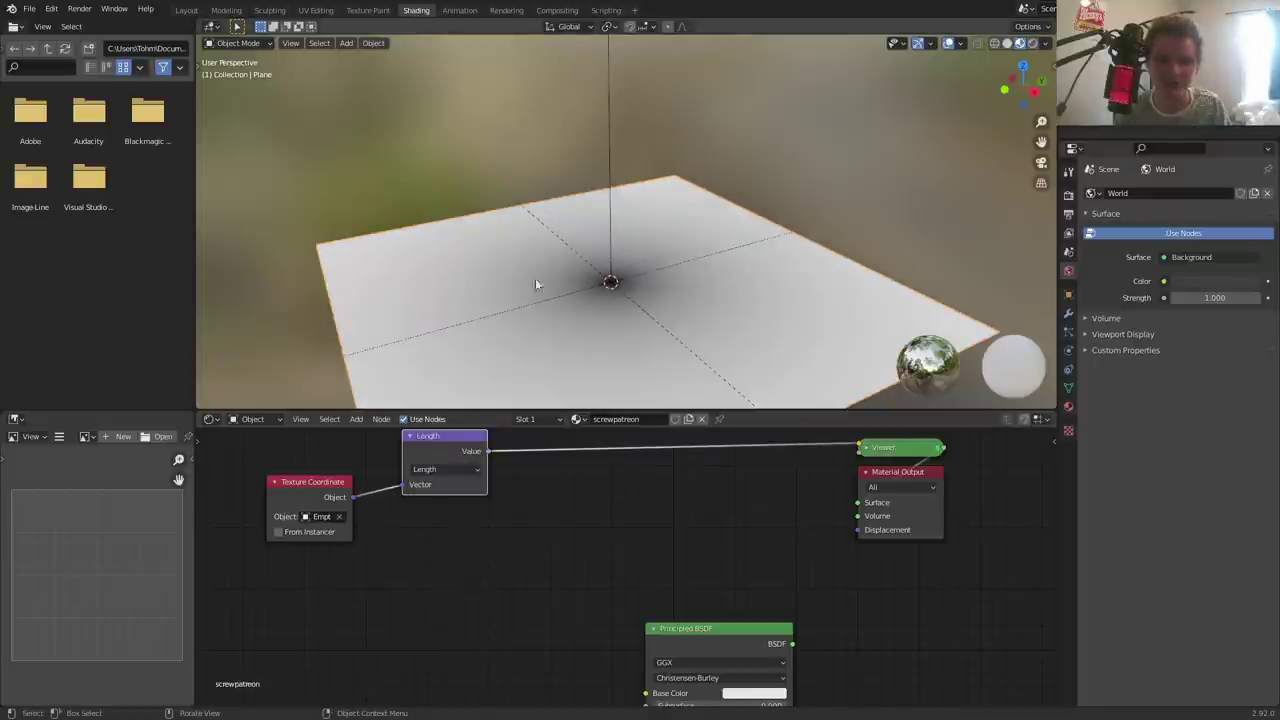
pyautogui.moveTo(606, 145); pyautogui.dragTo(658, 199)
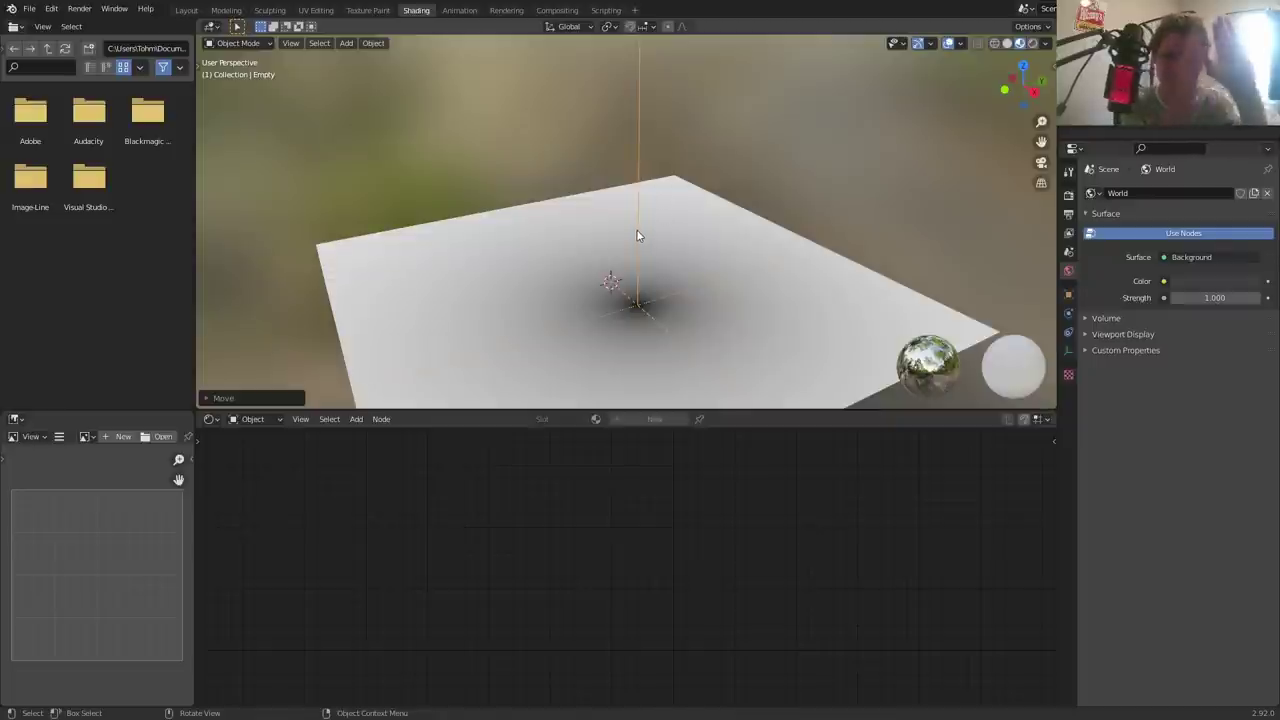
pyautogui.hotkey('ctrl', 'z')
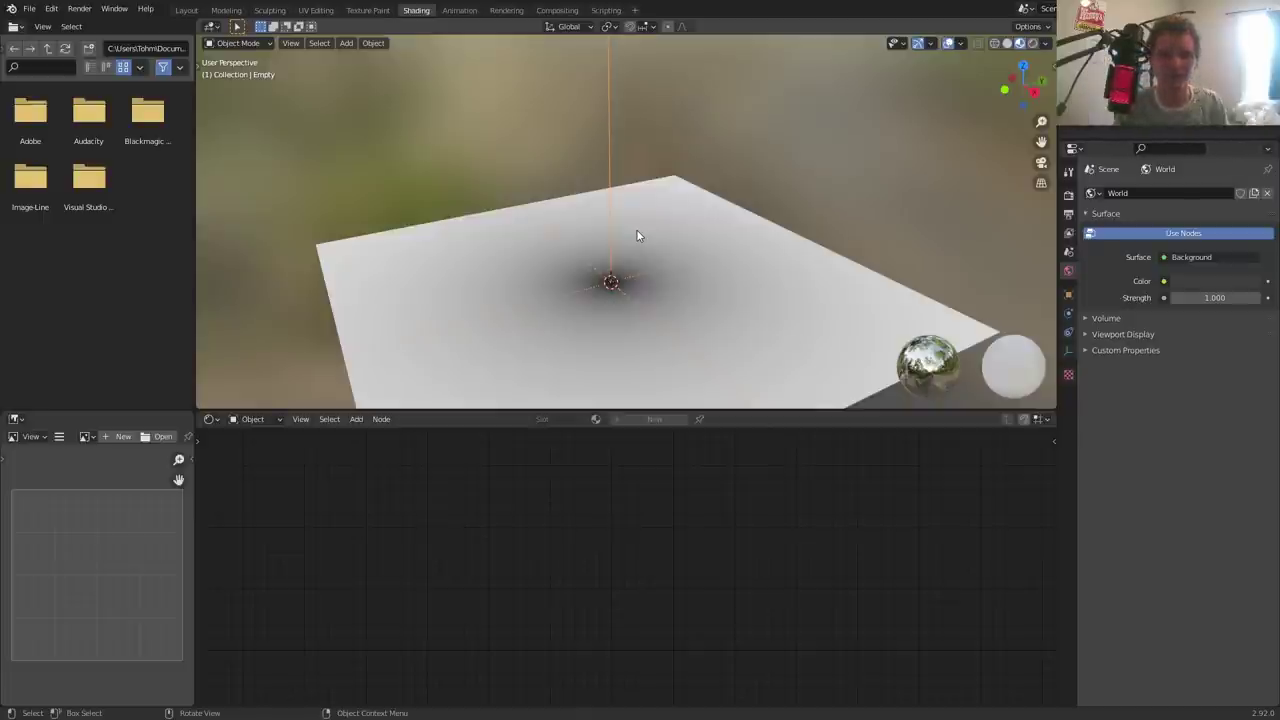
pyautogui.click(636, 235)
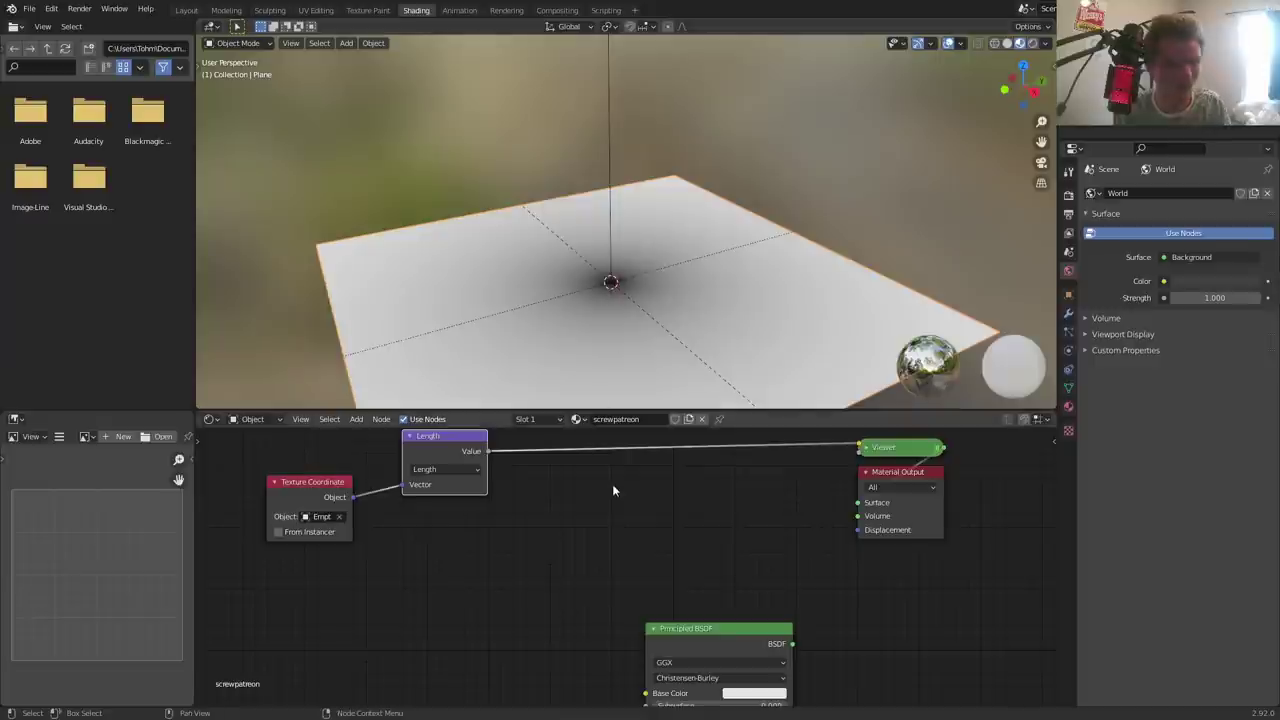
pyautogui.moveTo(480, 455); pyautogui.dragTo(570, 526, button='middle')
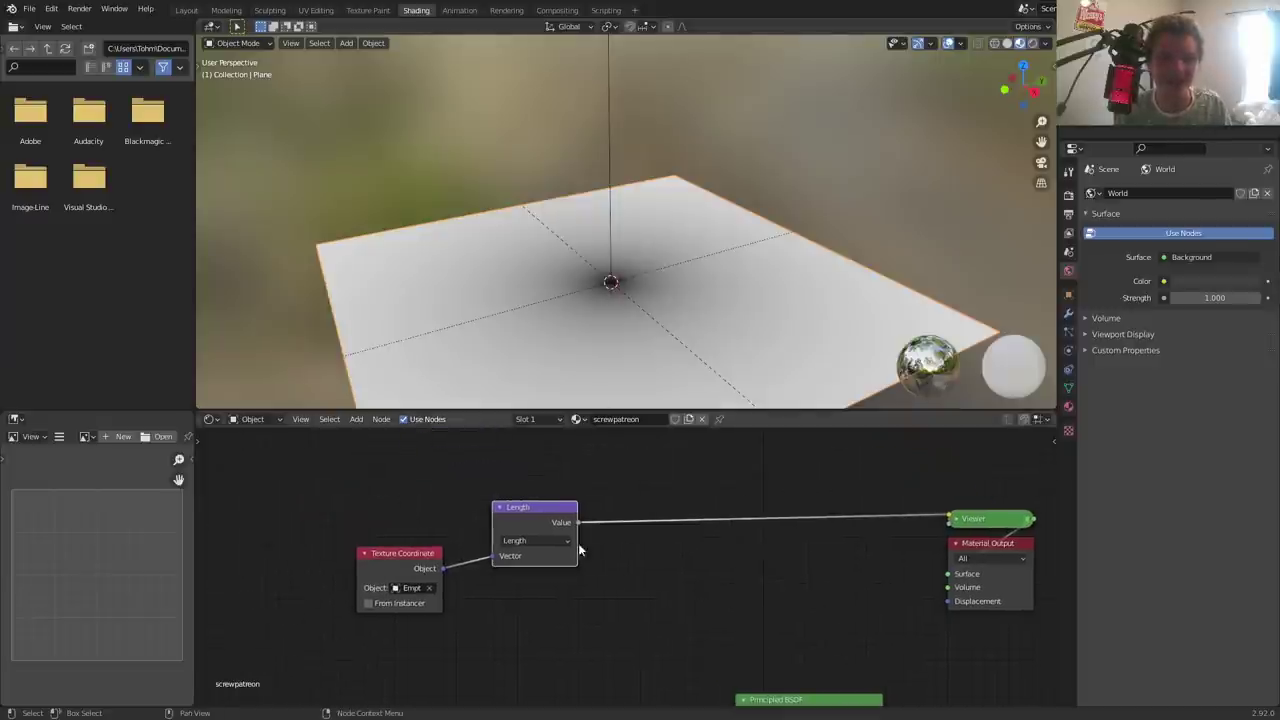
pyautogui.moveTo(524, 525); pyautogui.dragTo(513, 567)
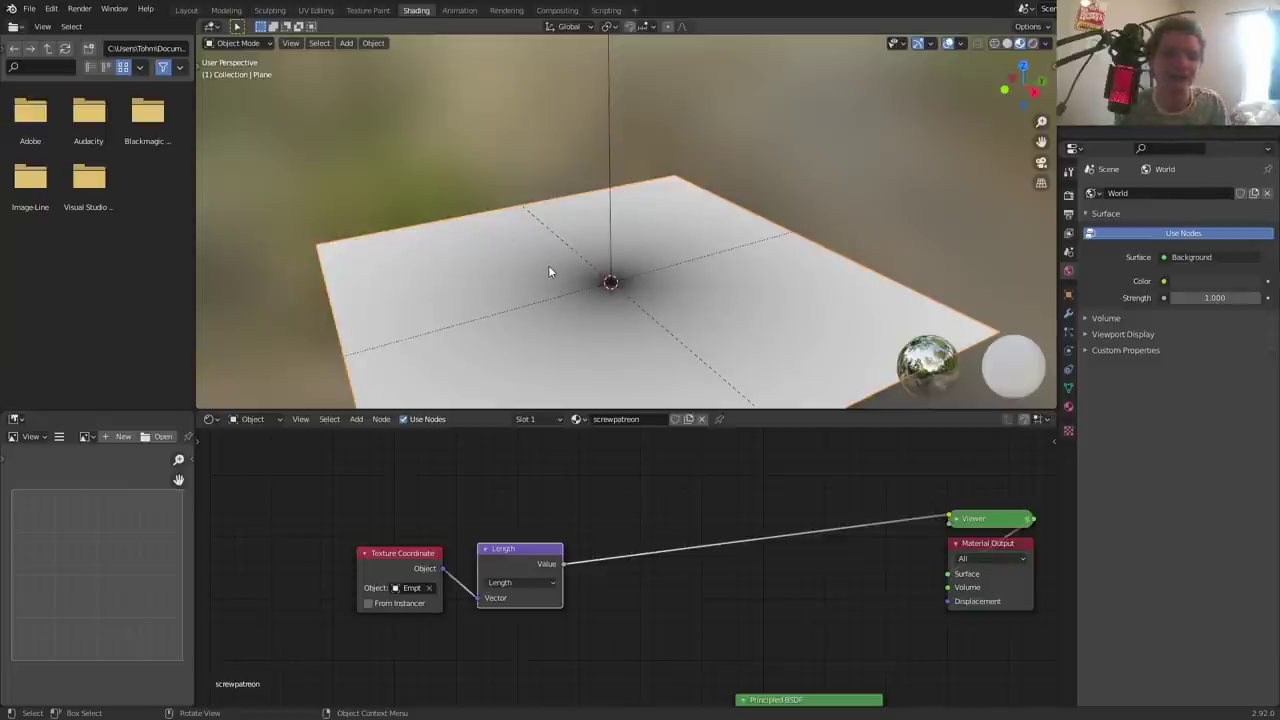
# - Insert a Map Range node after Length with To Min 1 and To Max 0
pyautogui.hotkey('shift', 'a')
pyautogui.write('map')
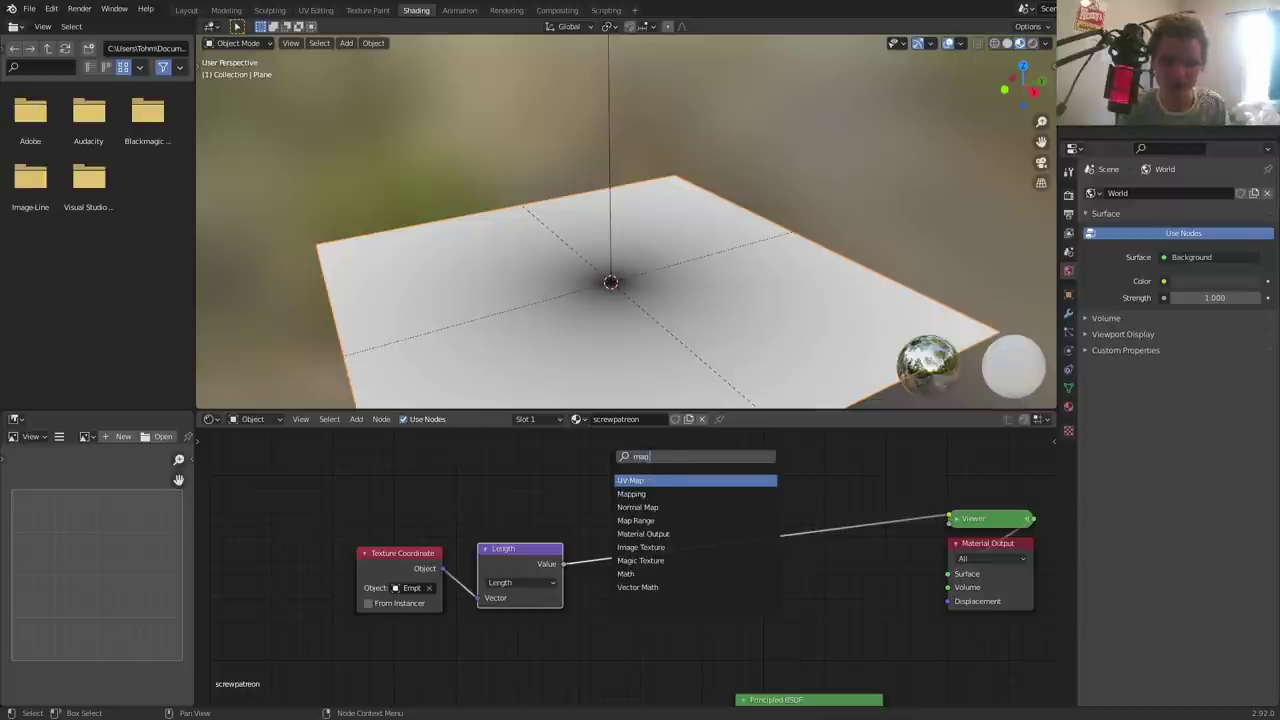
pyautogui.write(' ran')
pyautogui.press('Return')
pyautogui.click(655, 567)
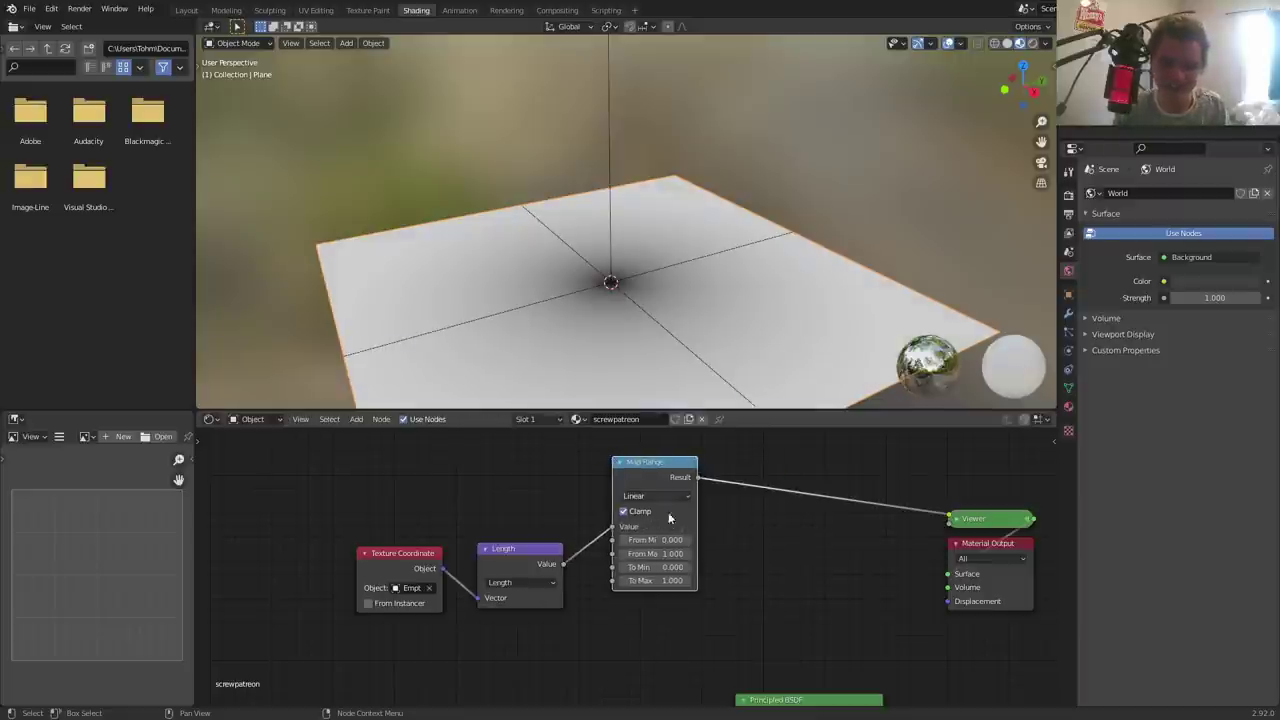
pyautogui.write('1')
pyautogui.press('Tab')
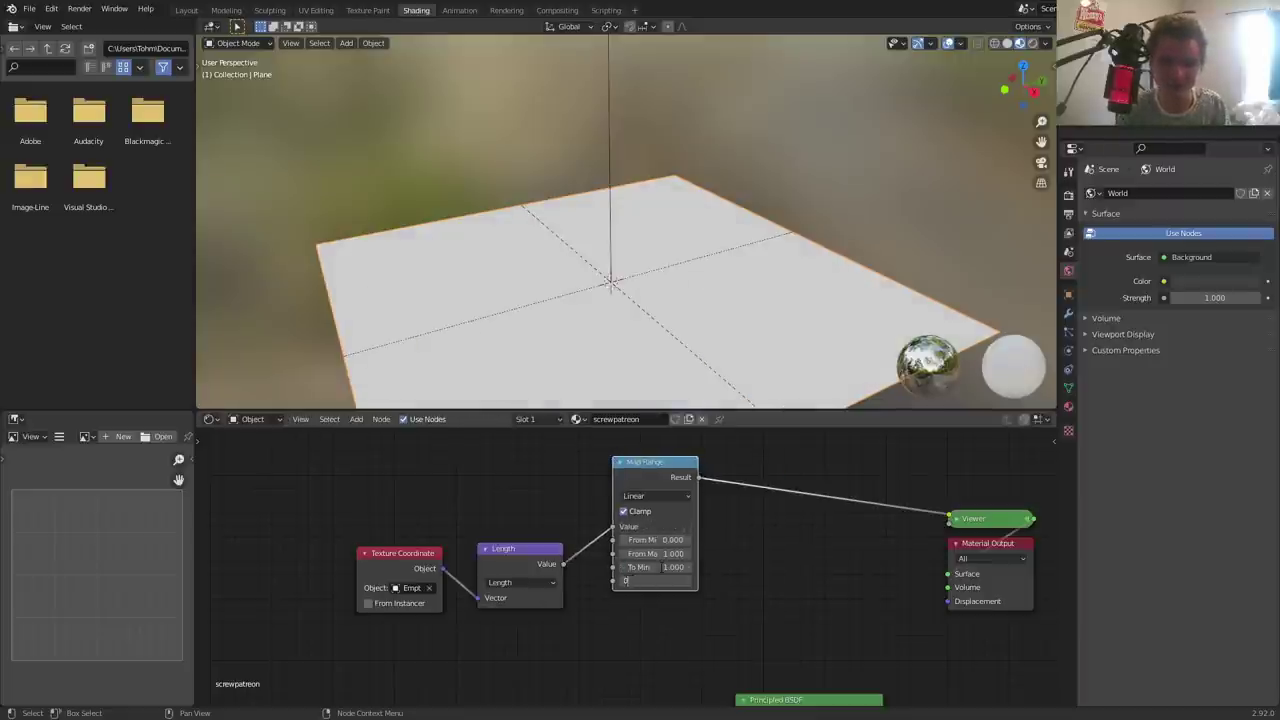
pyautogui.write('.000')
pyautogui.press('Return')
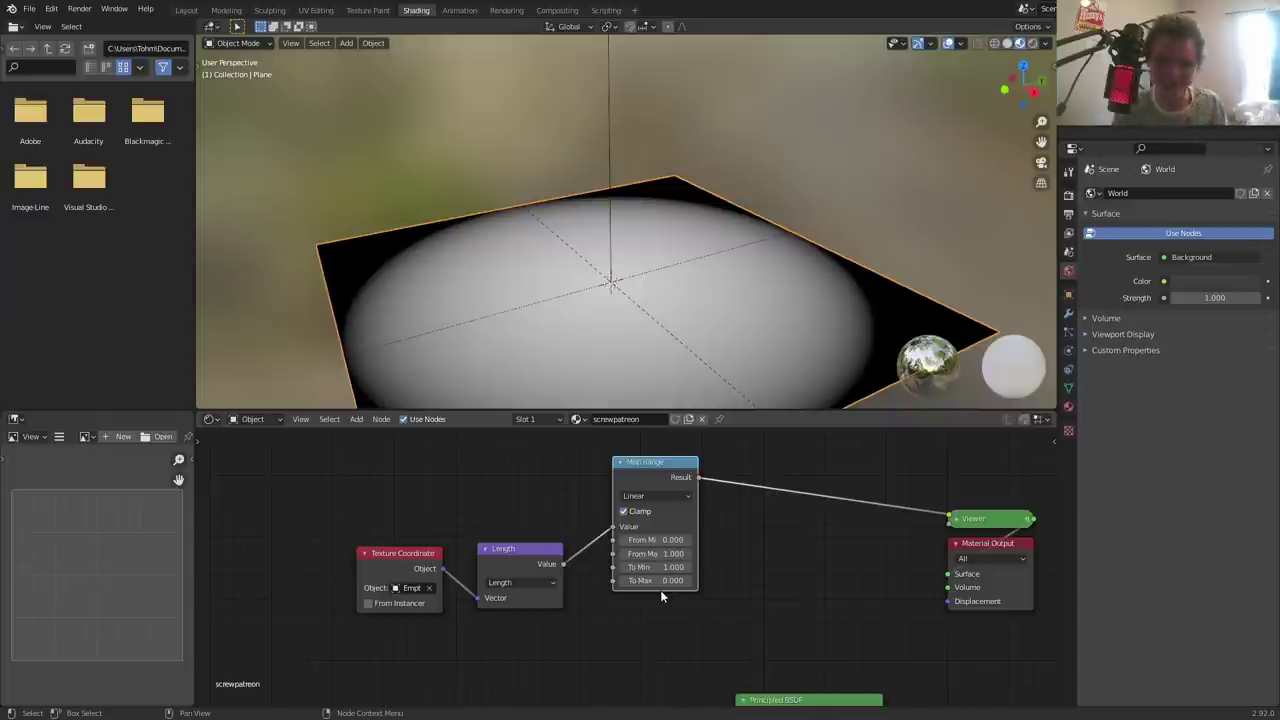
pyautogui.moveTo(667, 482); pyautogui.dragTo(697, 488)
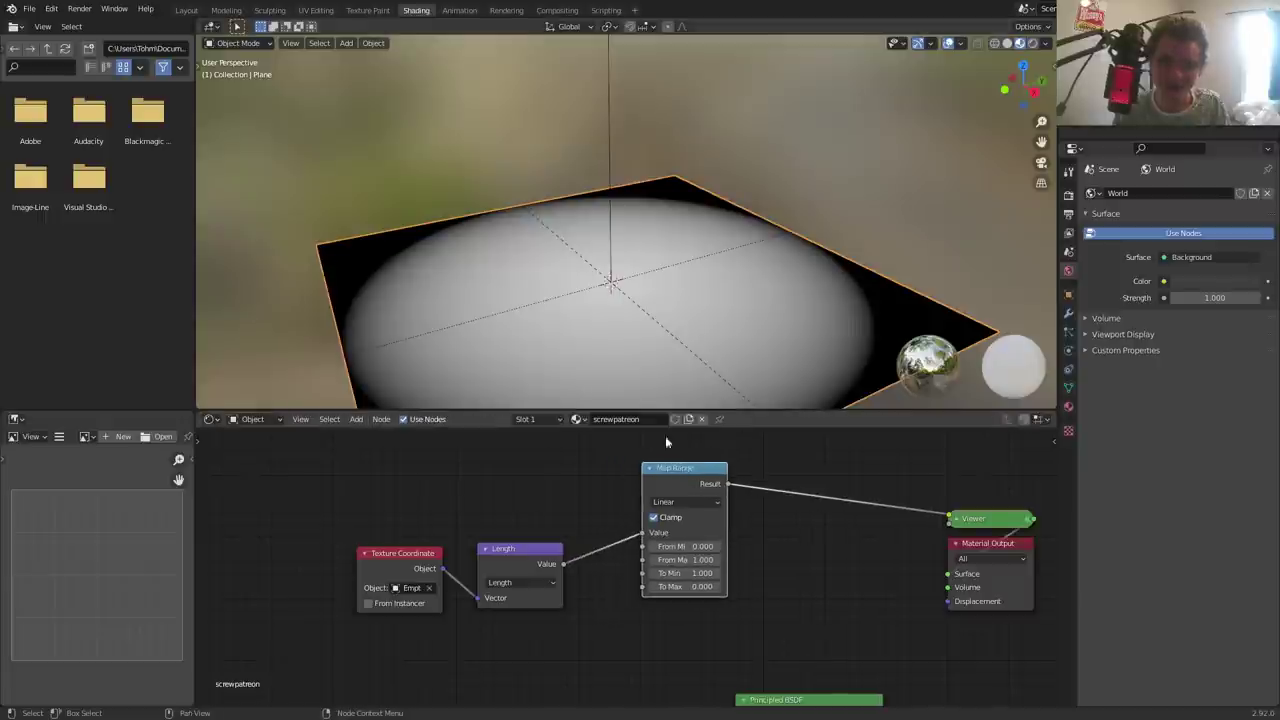
# - Test the white spot by moving the Empty on X, reset From Min to 0.000, and shift nodes left
pyautogui.click(607, 200)
pyautogui.press('g')
pyautogui.press('x')
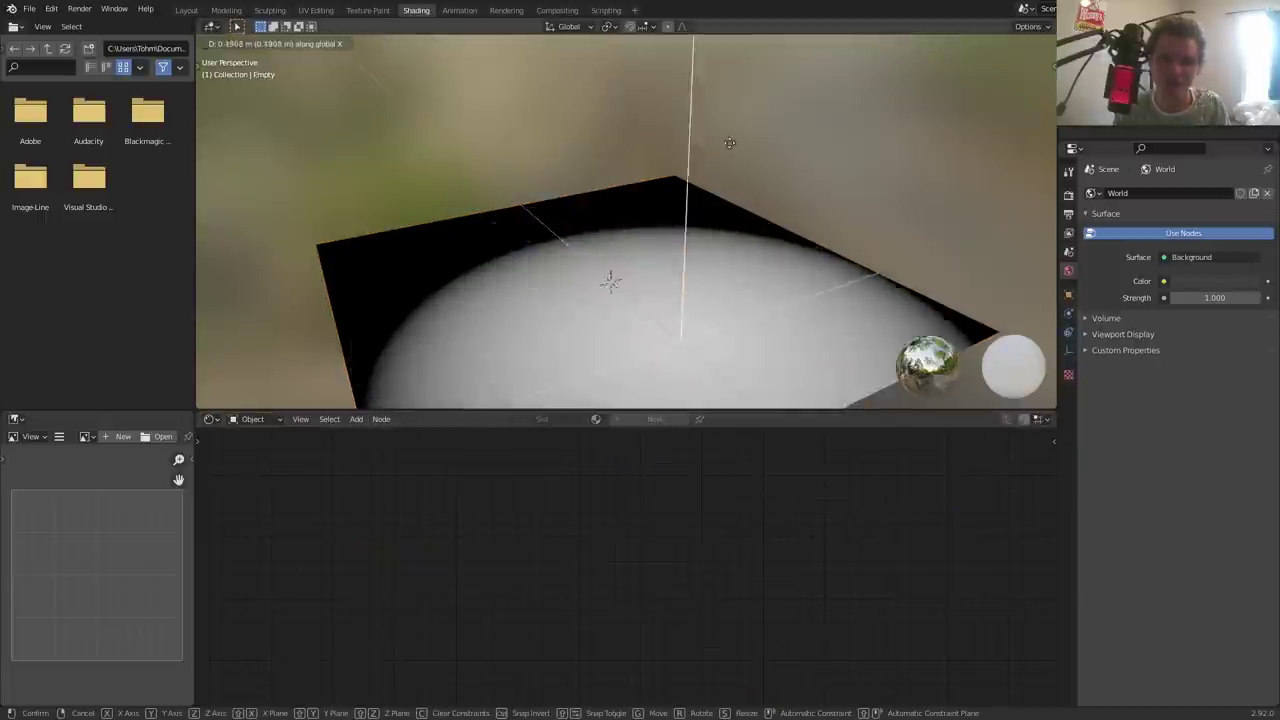
pyautogui.click(678, 144)
pyautogui.hotkey('ctrl', 'z')
pyautogui.hotkey('ctrl', 'z')
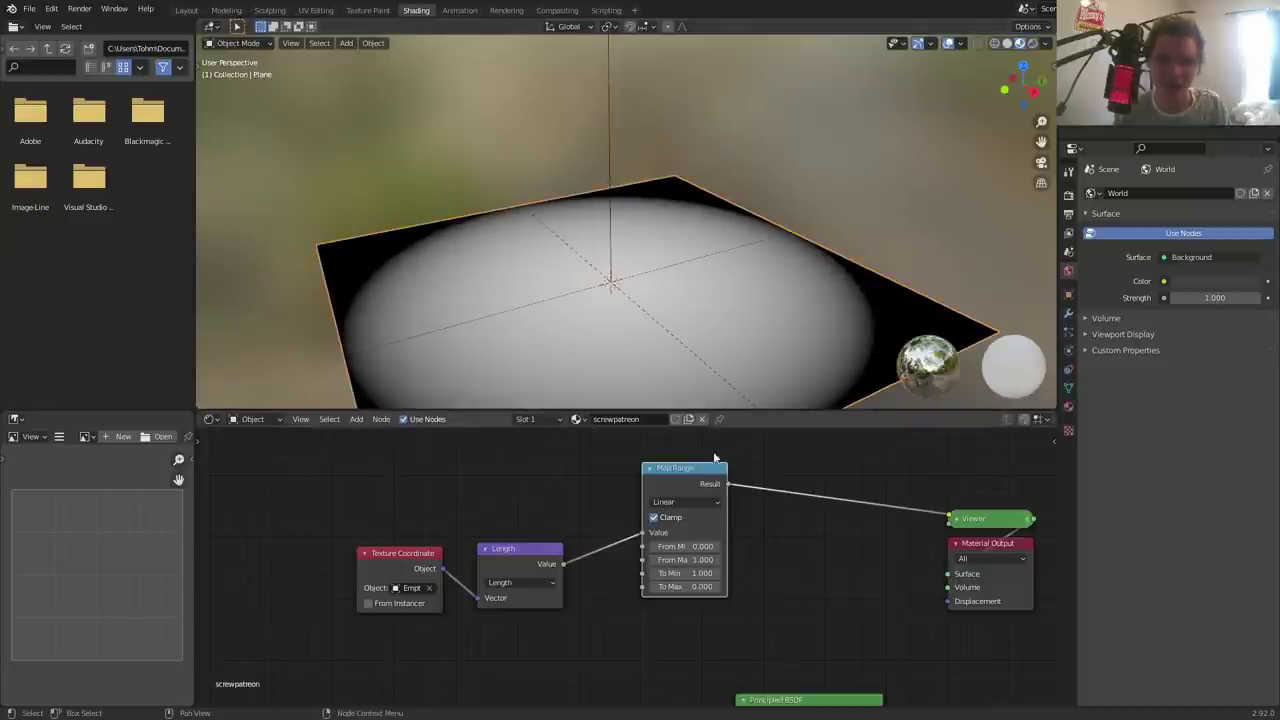
pyautogui.moveTo(690, 560)
pyautogui.mouseDown()
pyautogui.moveTo(660, 560)
pyautogui.moveTo(716, 559)
pyautogui.mouseUp()
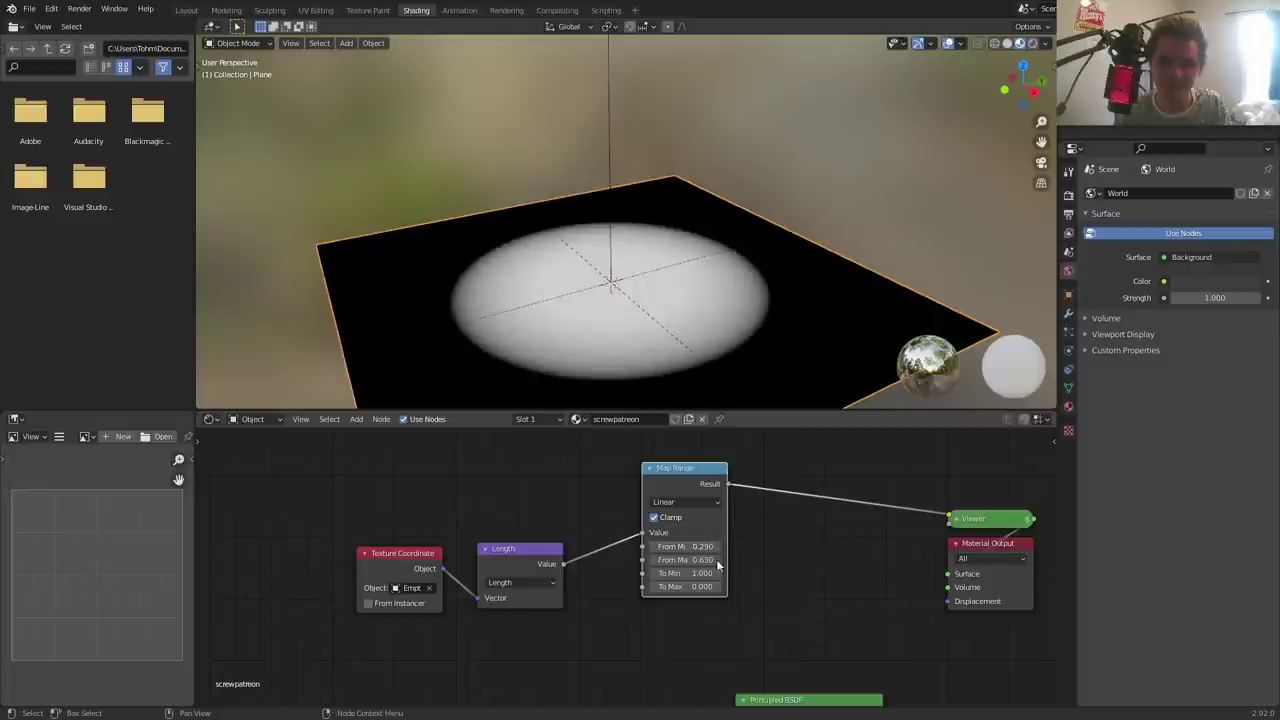
pyautogui.hotkey('ctrl', 'z')
pyautogui.moveTo(680, 468); pyautogui.dragTo(726, 463)
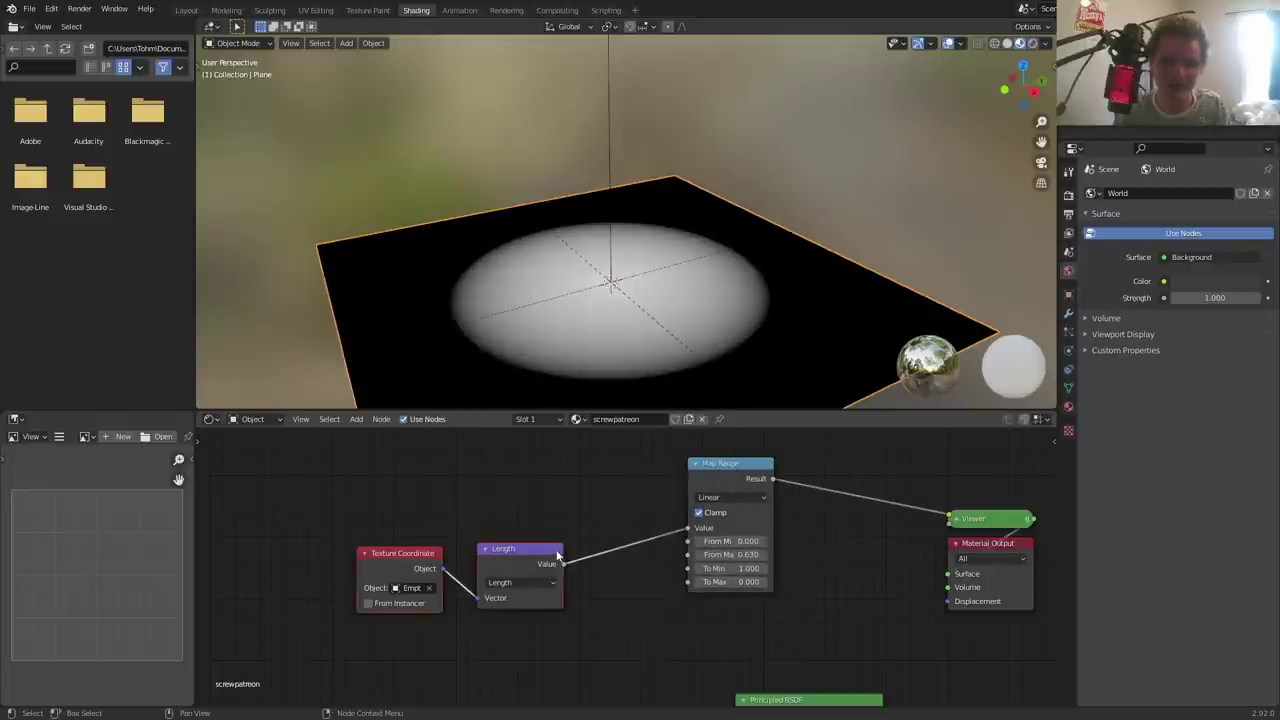
pyautogui.moveTo(557, 556); pyautogui.dragTo(312, 473)
pyautogui.hotkey('shift', 'a')
# - Add a Value node linked to Map Range's From Max and adjust it to resize the spot
pyautogui.write('va')
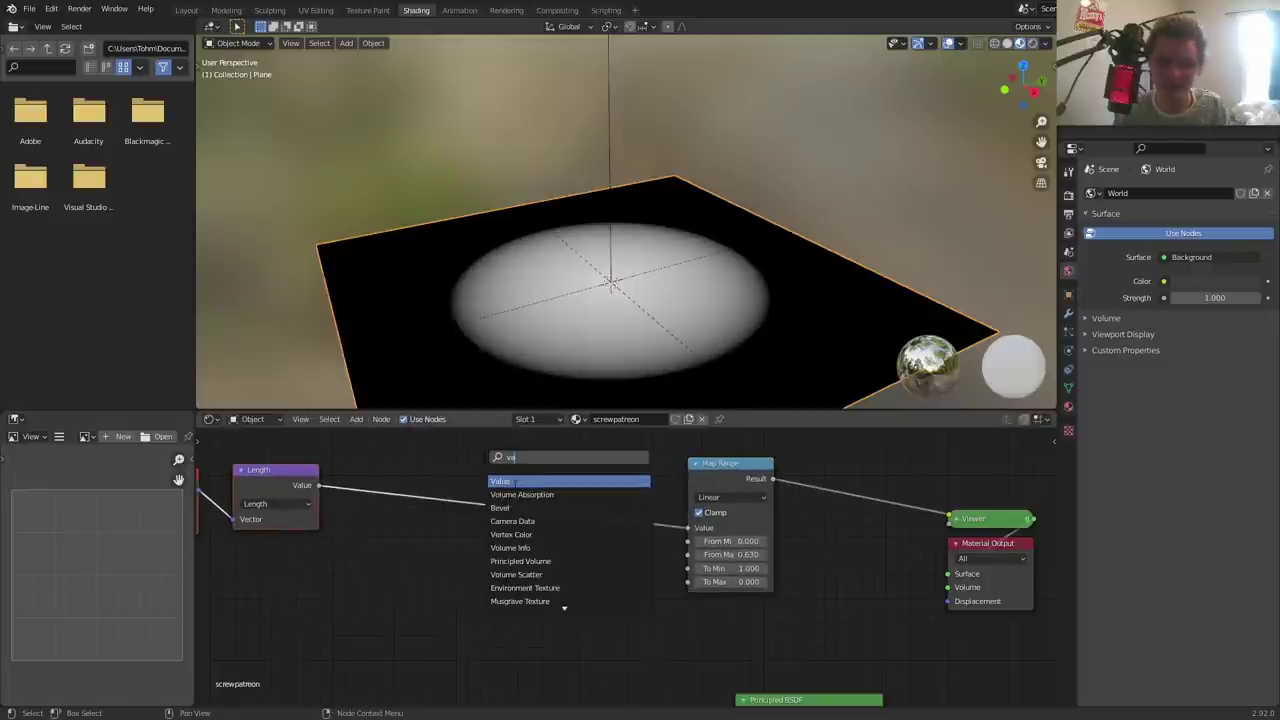
pyautogui.click(514, 481)
pyautogui.click(530, 584)
pyautogui.moveTo(586, 579); pyautogui.dragTo(688, 558)
pyautogui.moveTo(552, 596); pyautogui.dragTo(530, 596)
pyautogui.scroll(-2, 629, 560)
# - Rearrange the Value, Texture Coordinate, Length and Map Range nodes, retuning the Value number
pyautogui.moveTo(576, 560); pyautogui.dragTo(334, 576)
pyautogui.keyDown('shift'); pyautogui.click(353, 513); pyautogui.keyUp('shift')
pyautogui.moveTo(353, 513); pyautogui.dragTo(277, 553)
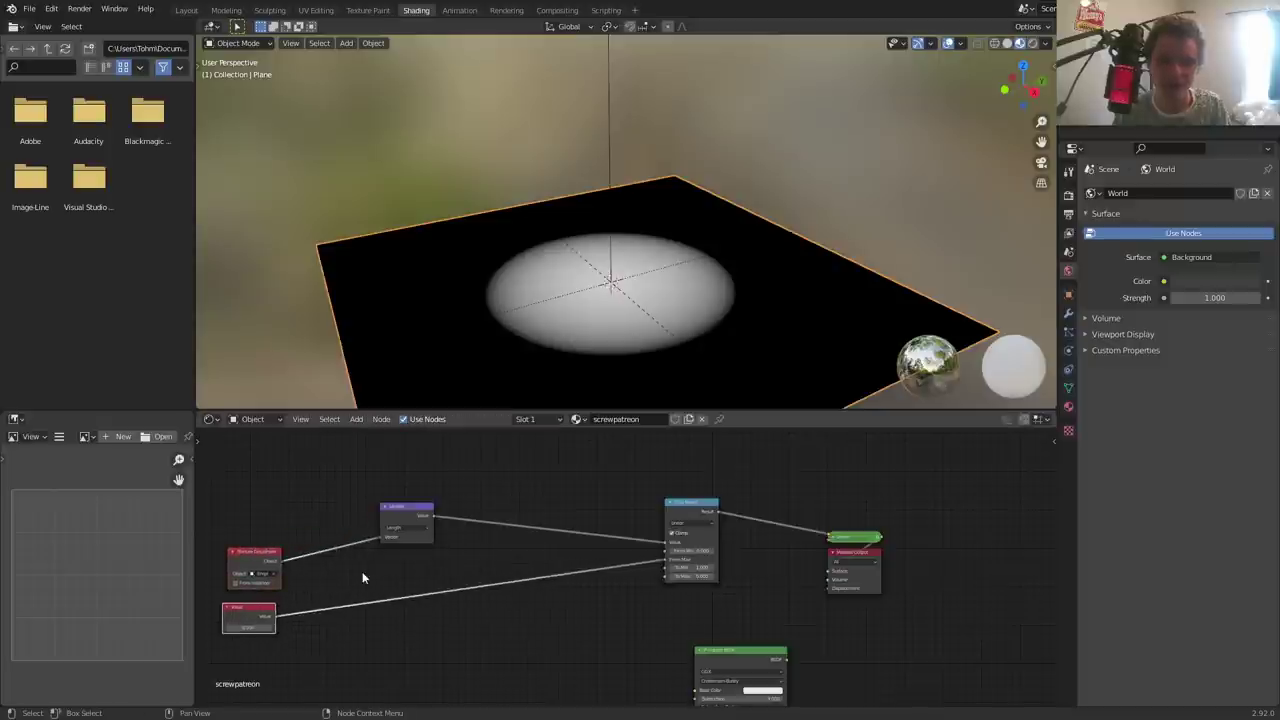
pyautogui.moveTo(407, 522); pyautogui.dragTo(473, 507)
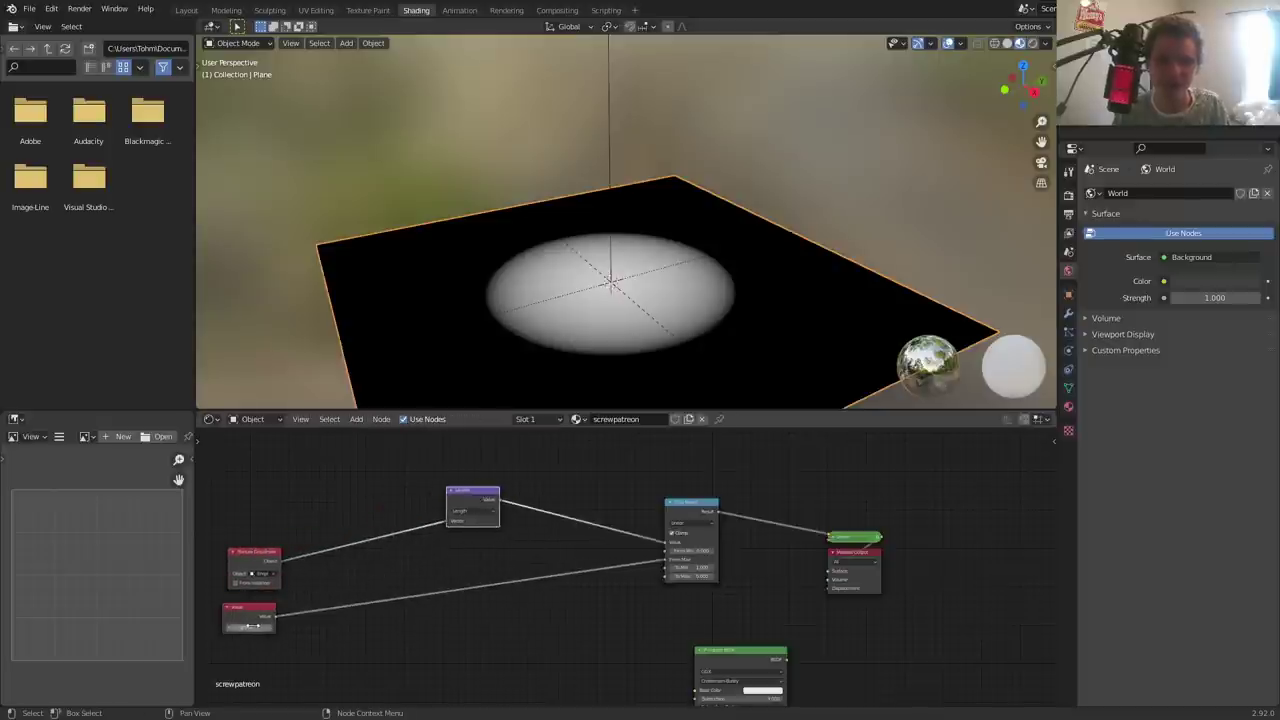
pyautogui.moveTo(268, 565); pyautogui.dragTo(303, 512)
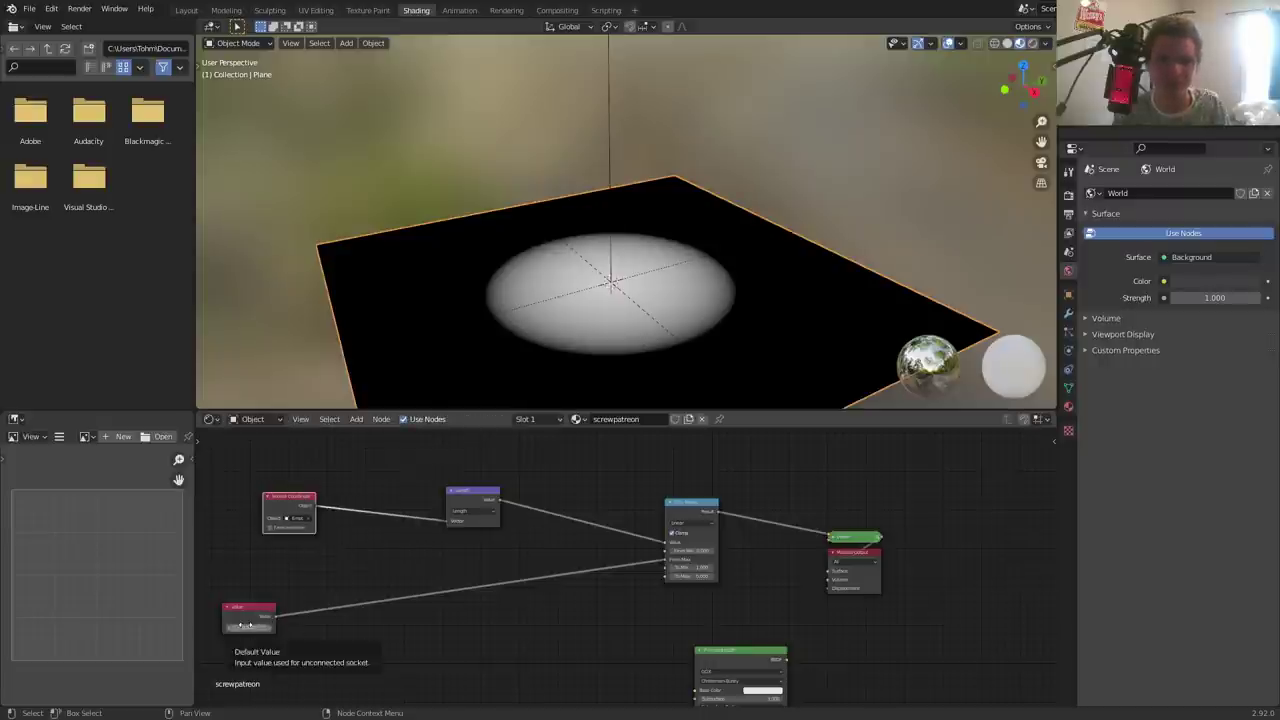
pyautogui.moveTo(248, 627)
pyautogui.mouseDown()
pyautogui.moveTo(290, 627)
pyautogui.moveTo(250, 627)
pyautogui.mouseUp()
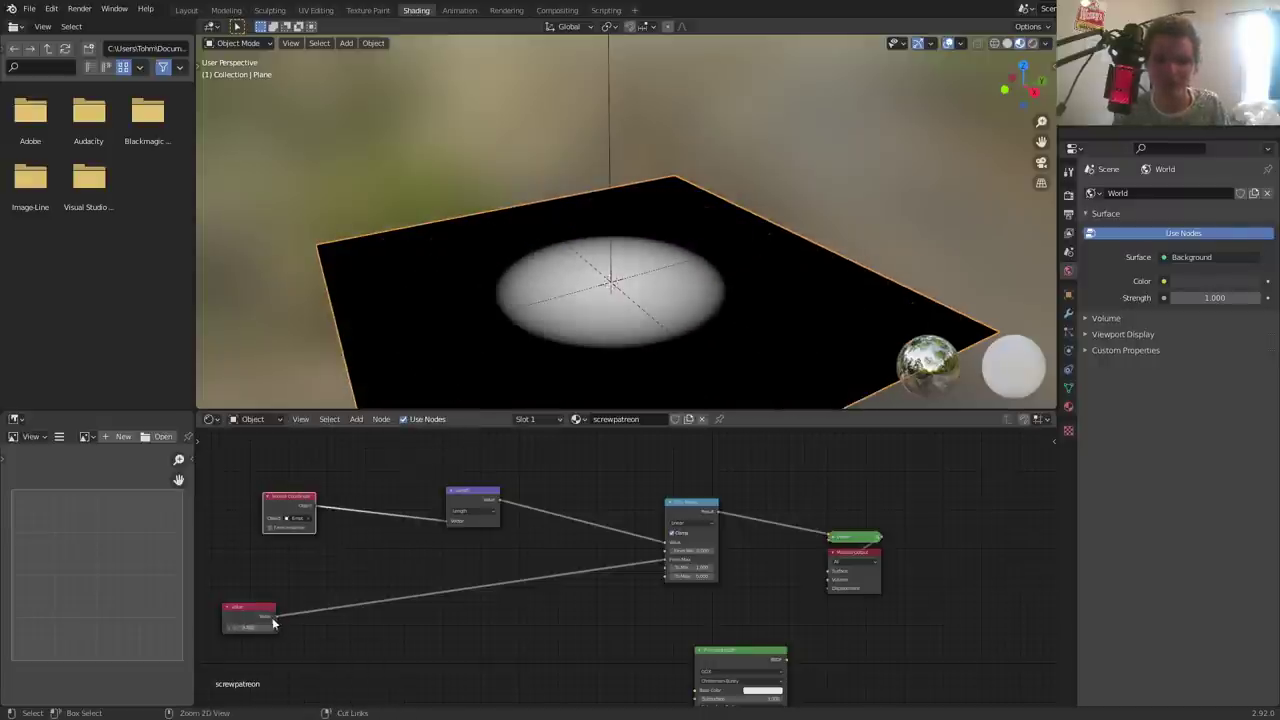
pyautogui.scroll(2, 645, 585)
pyautogui.moveTo(712, 473); pyautogui.dragTo(498, 486)
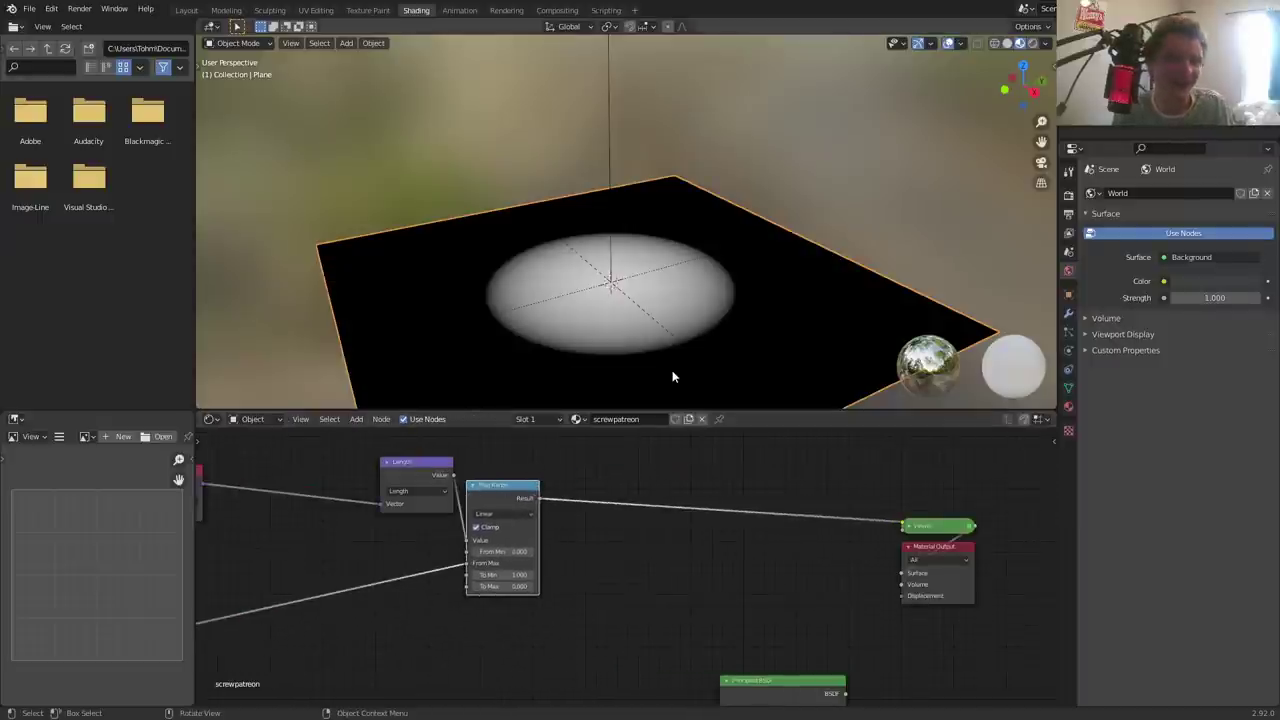
# - Switch to Cycles on GPU Compute with the Experimental feature set and a Rendered viewport
pyautogui.click(1068, 195)
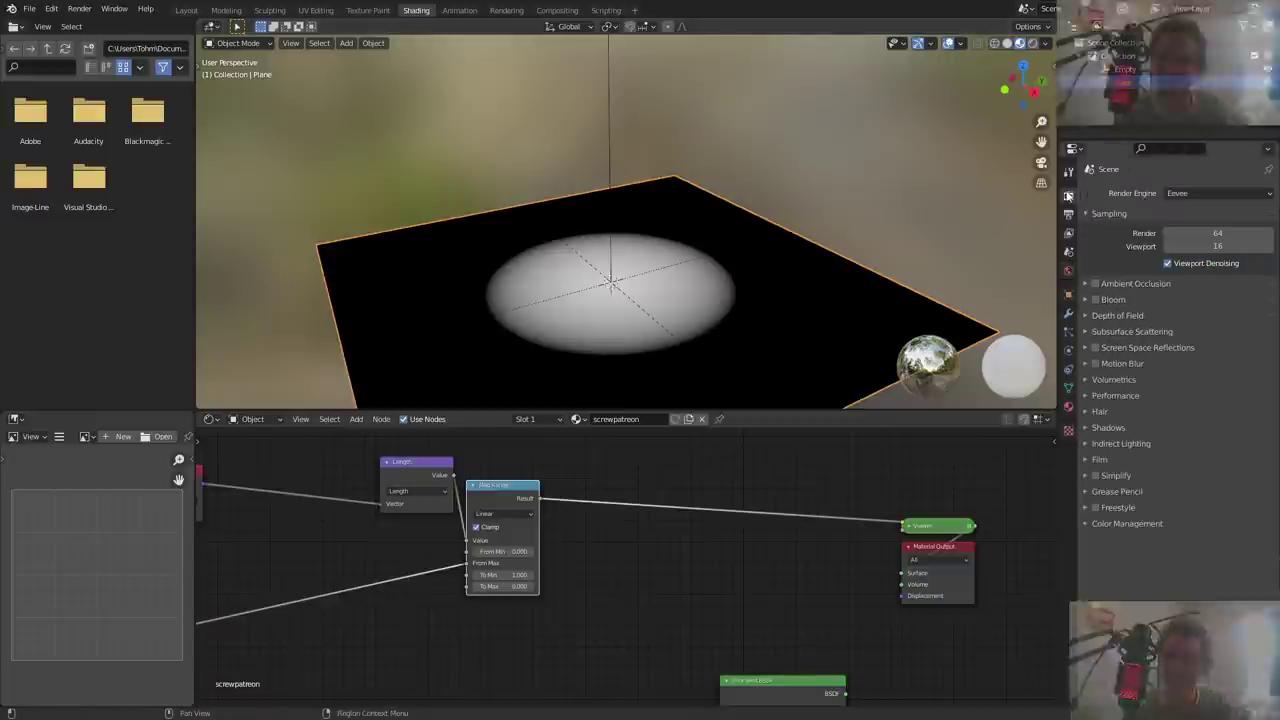
pyautogui.click(1178, 193)
pyautogui.click(1186, 231)
pyautogui.click(1186, 227)
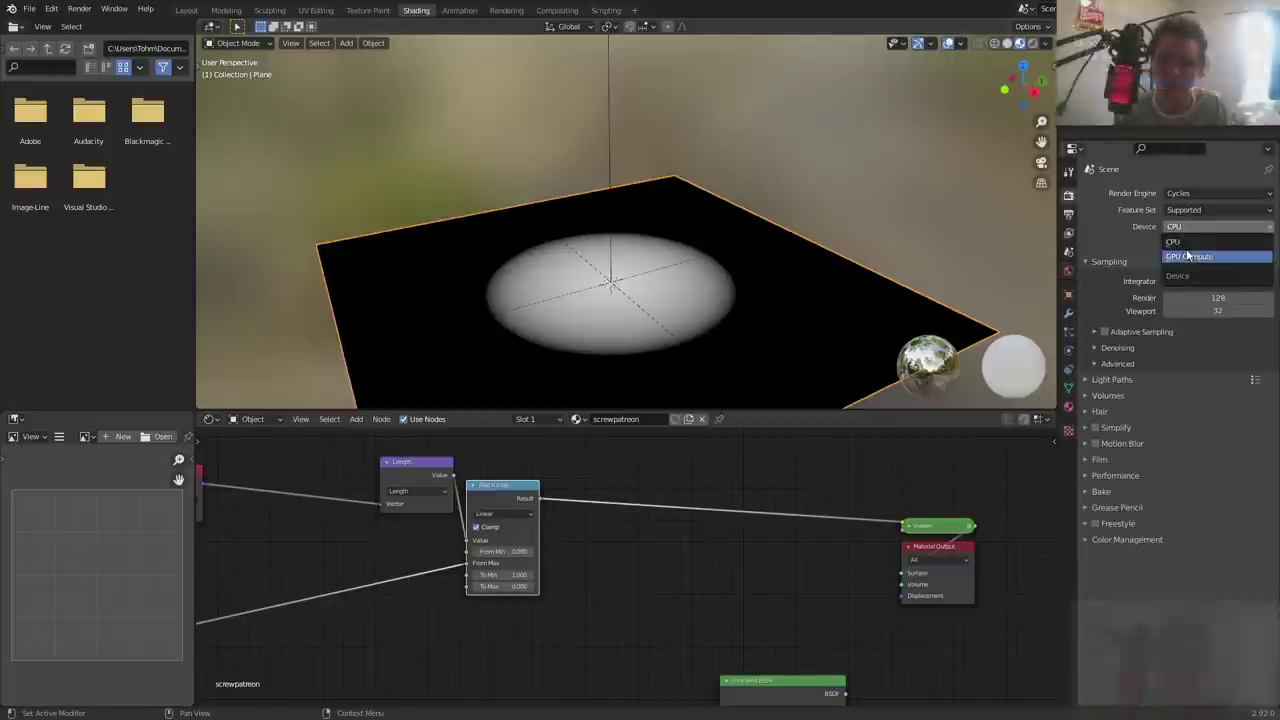
pyautogui.click(1186, 243)
pyautogui.click(1034, 44)
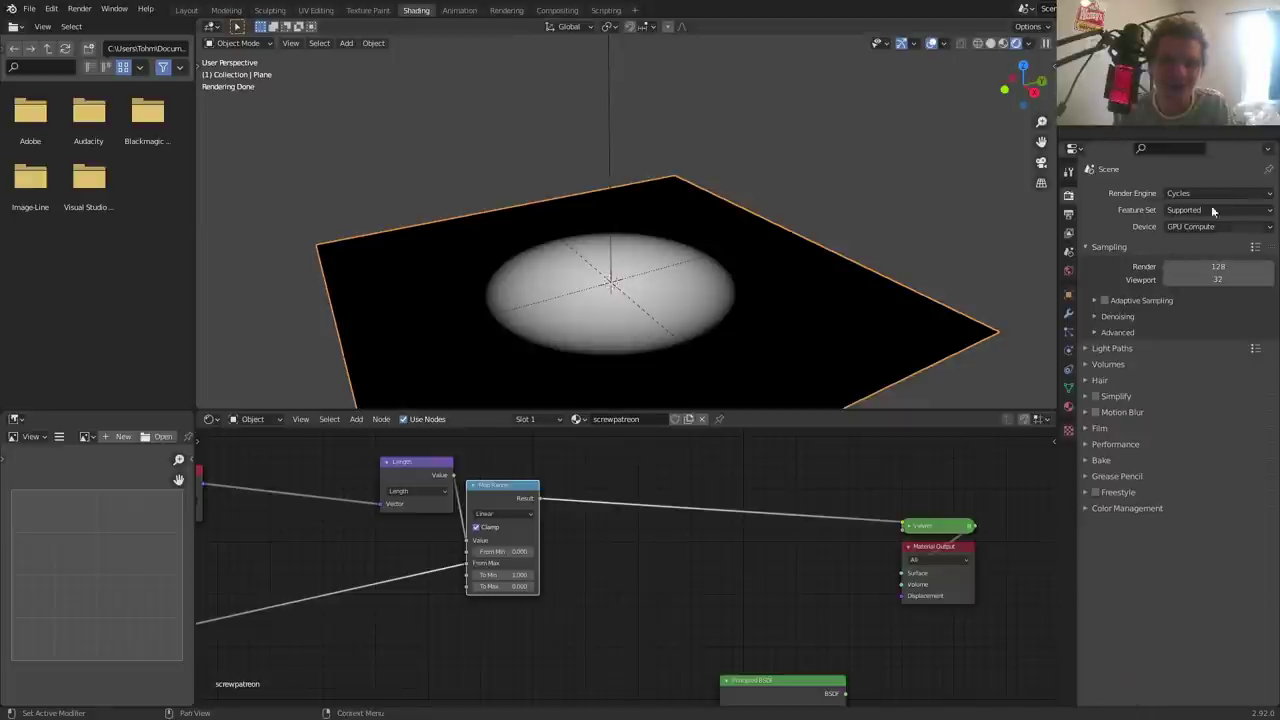
pyautogui.moveTo(606, 266); pyautogui.dragTo(594, 272, button='middle')
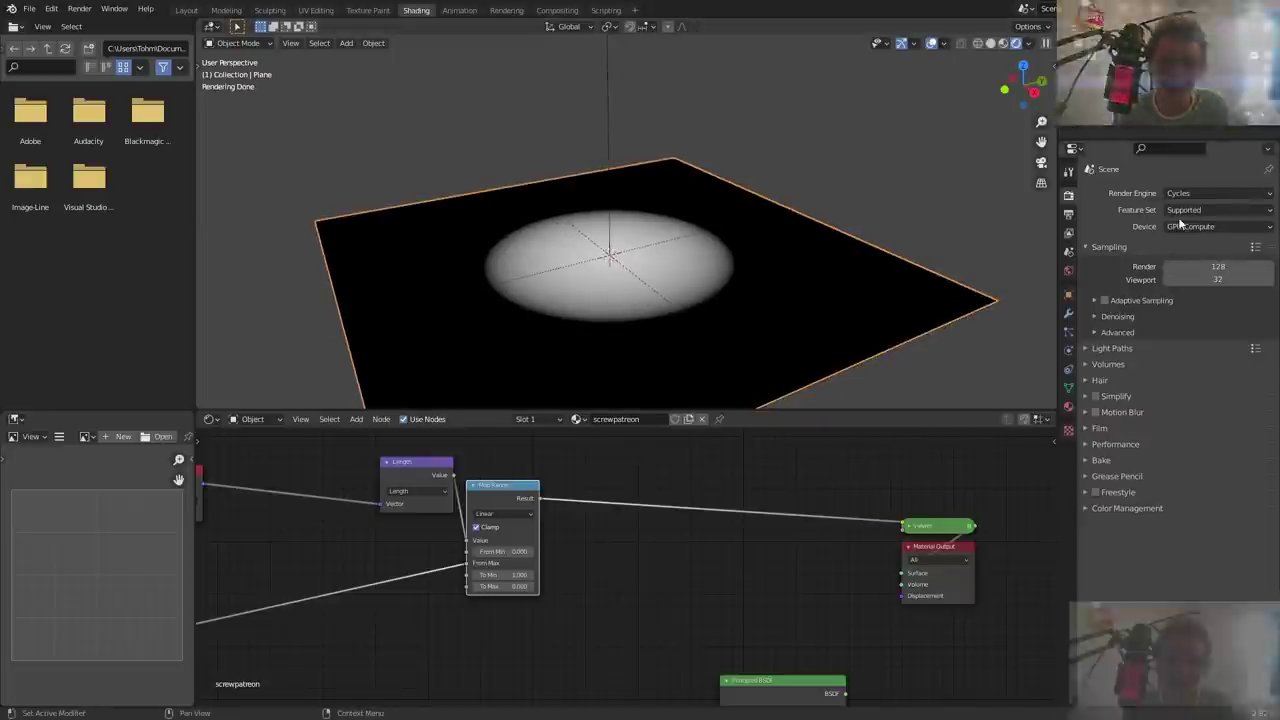
pyautogui.click(1195, 210)
pyautogui.click(1189, 240)
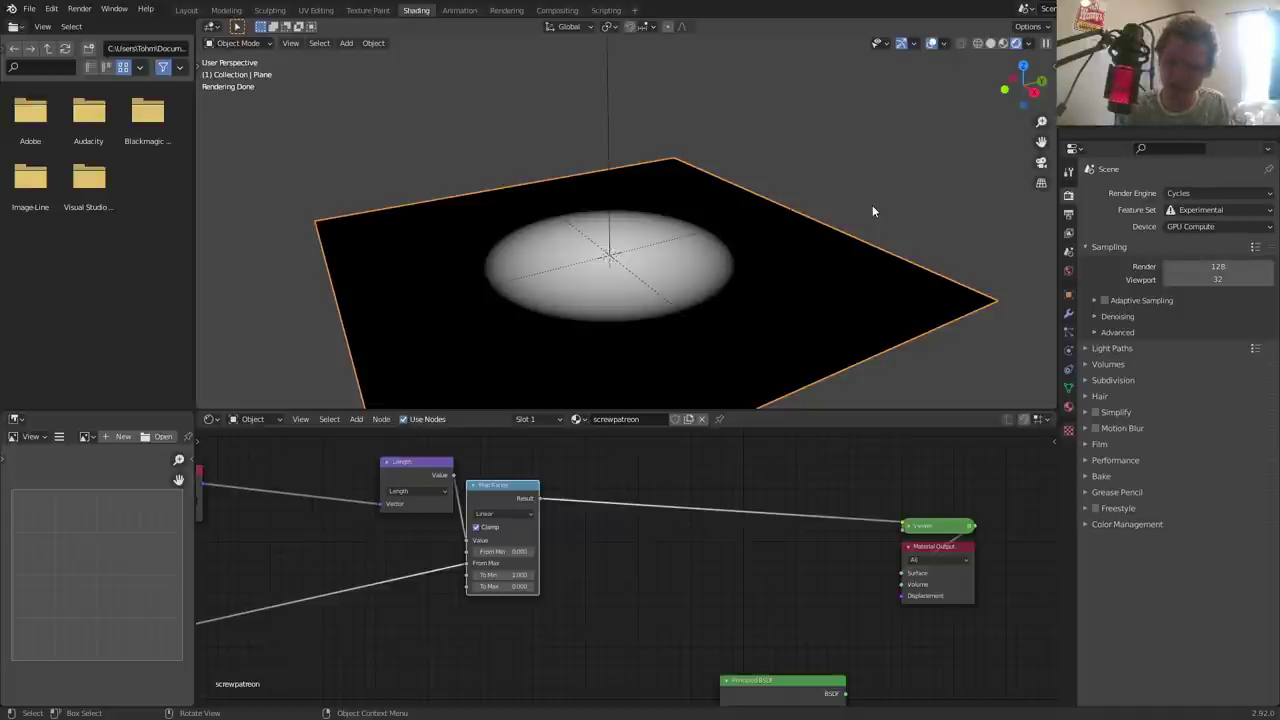
# - Add a Subdivision Surface modifier set to Simple with Adaptive Subdivision ticked
pyautogui.click(1068, 313)
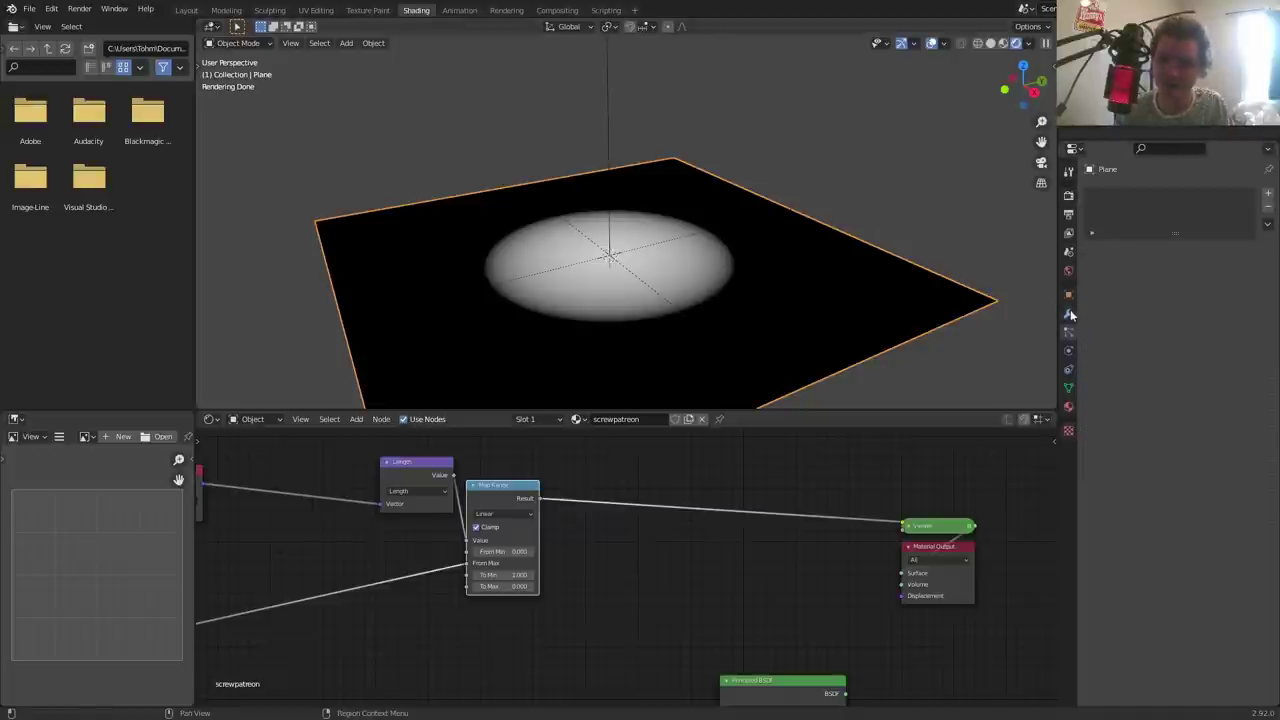
pyautogui.click(1118, 193)
pyautogui.click(1025, 436)
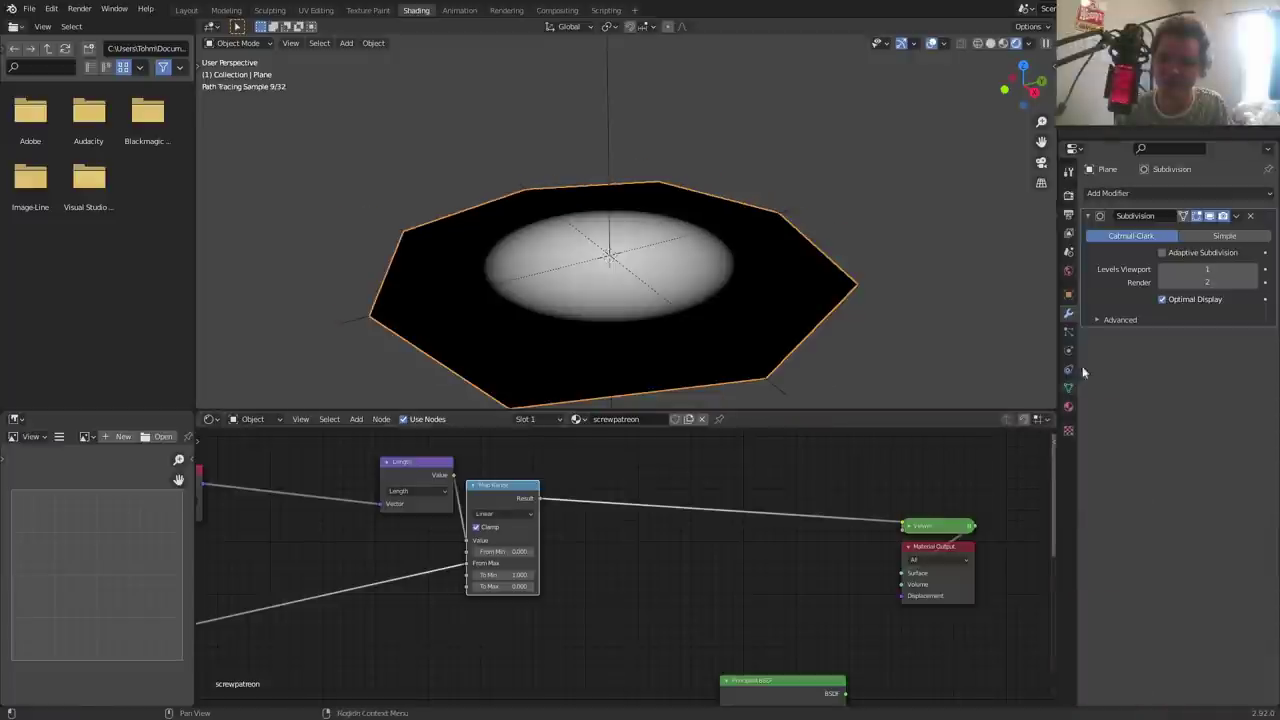
pyautogui.click(1224, 236)
pyautogui.click(1162, 252)
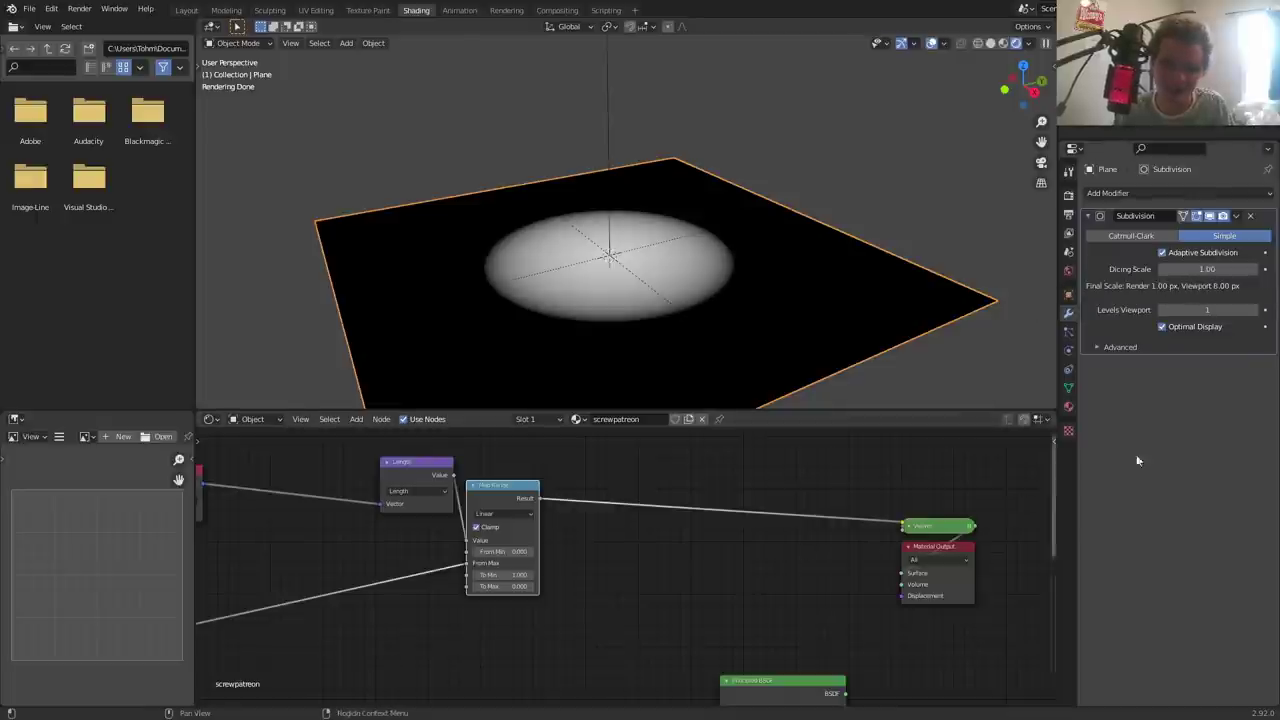
pyautogui.moveTo(843, 594); pyautogui.dragTo(863, 539, button='middle')
pyautogui.scroll(1, 724, 528)
# - Set the screwpatreon material's displacement method to Displacement Only
pyautogui.moveTo(724, 535); pyautogui.dragTo(676, 590, button='middle')
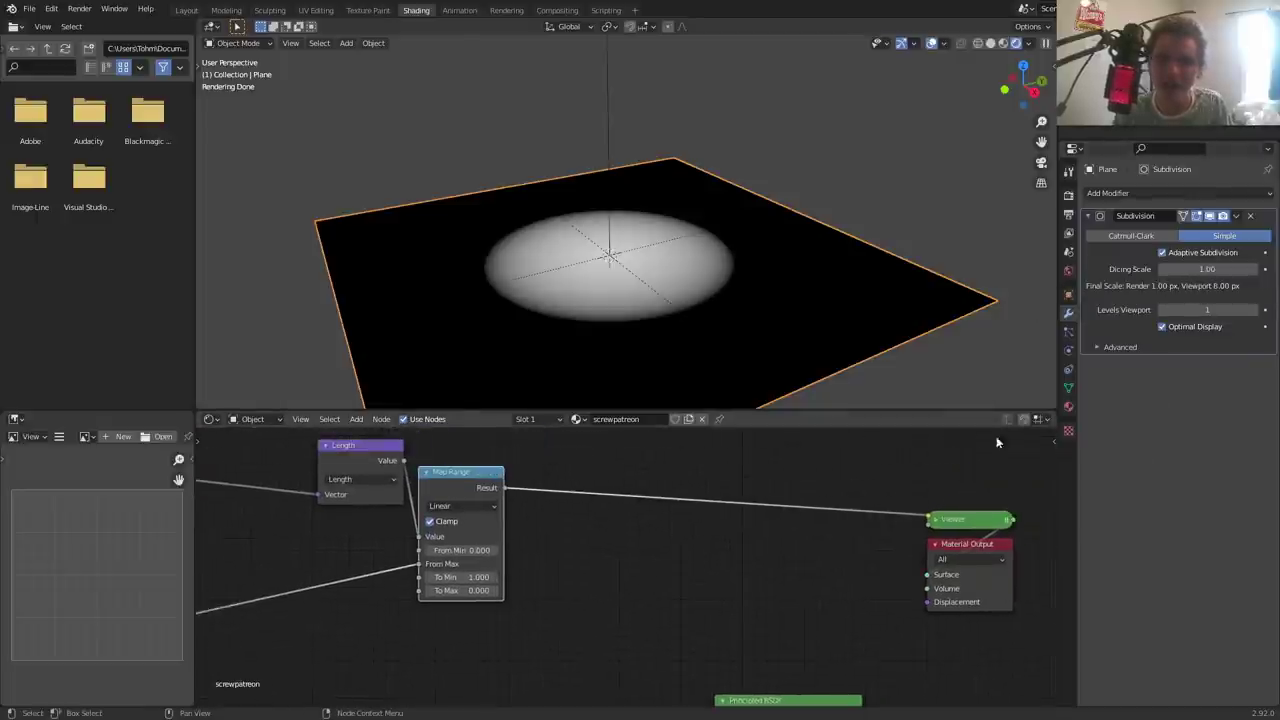
pyautogui.click(1068, 407)
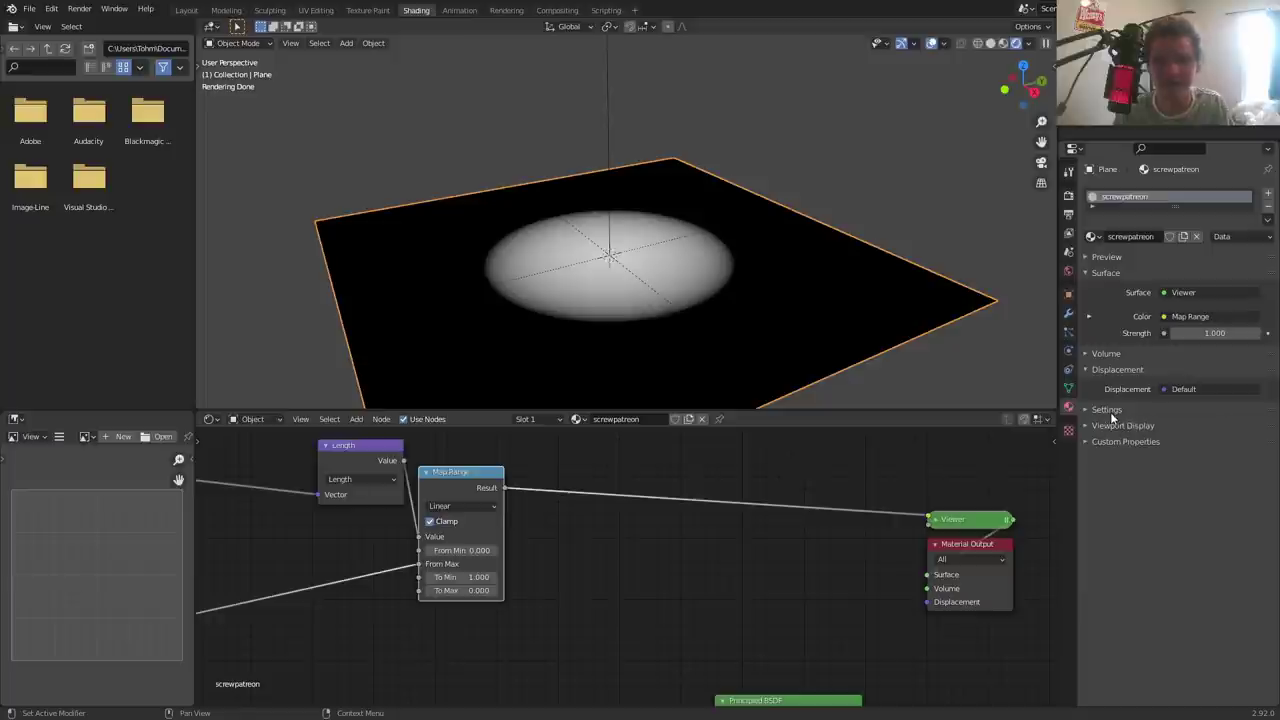
pyautogui.click(1108, 410)
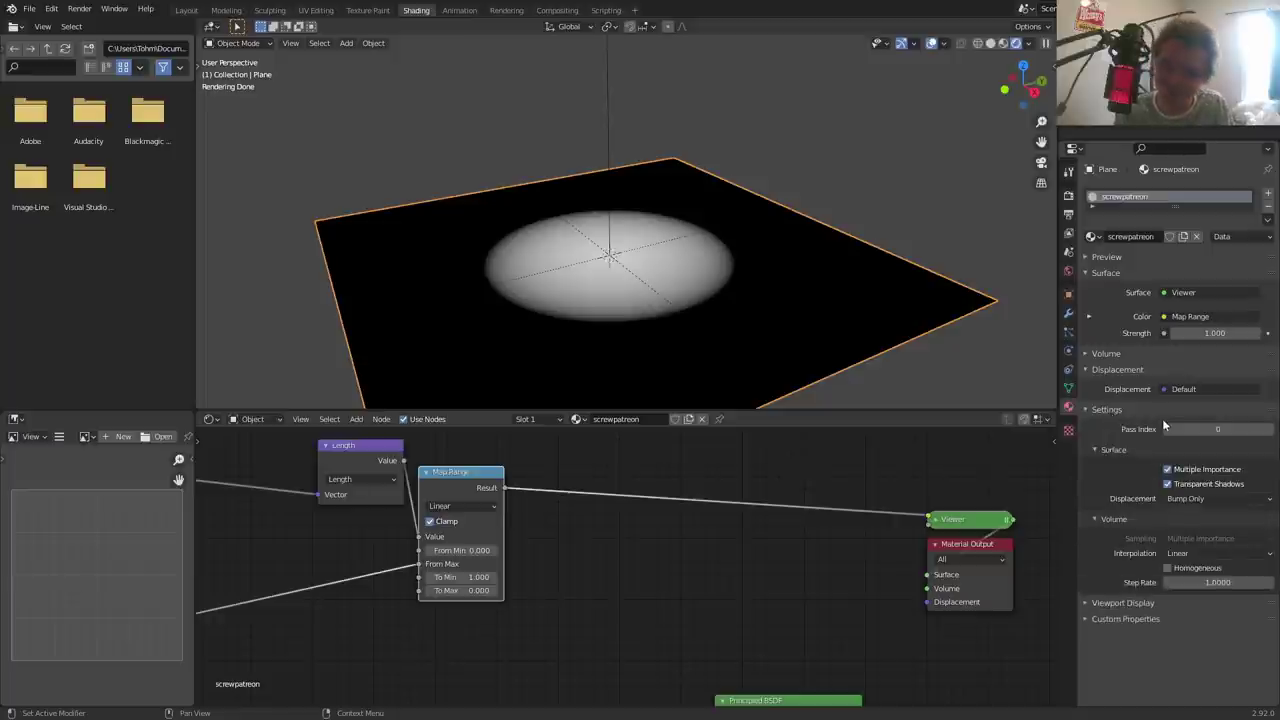
pyautogui.click(1203, 498)
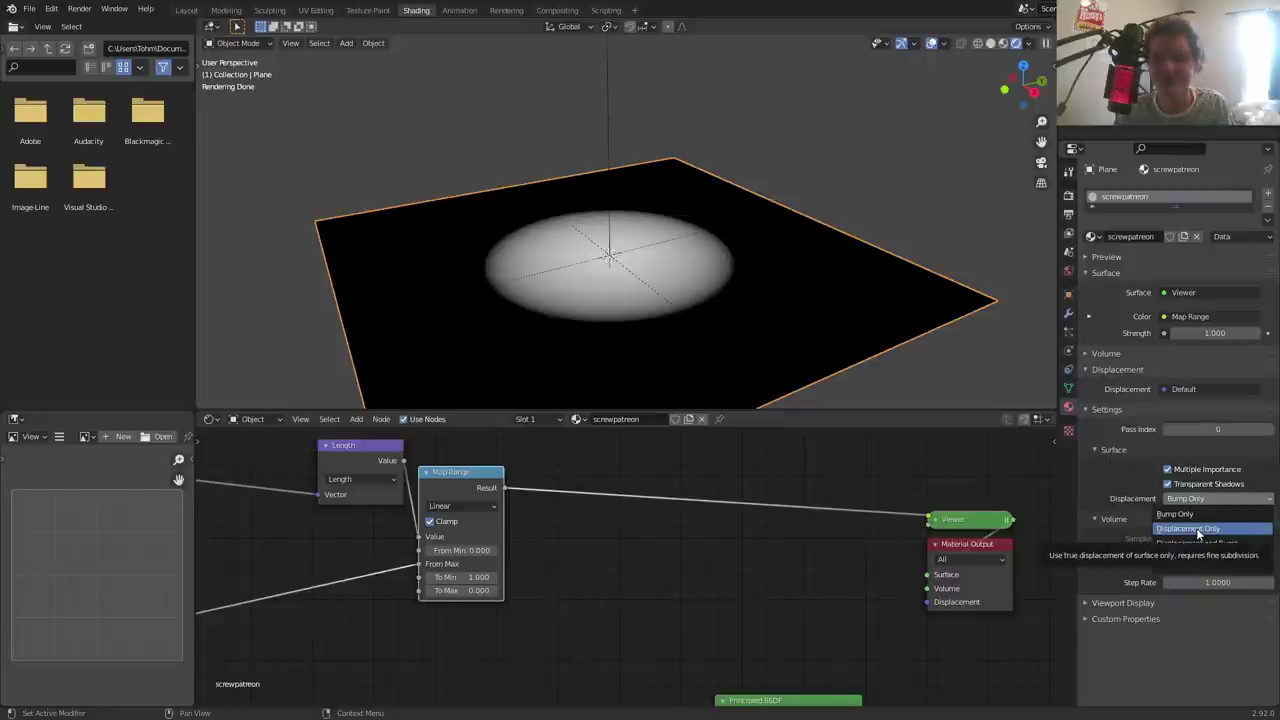
pyautogui.click(1199, 529)
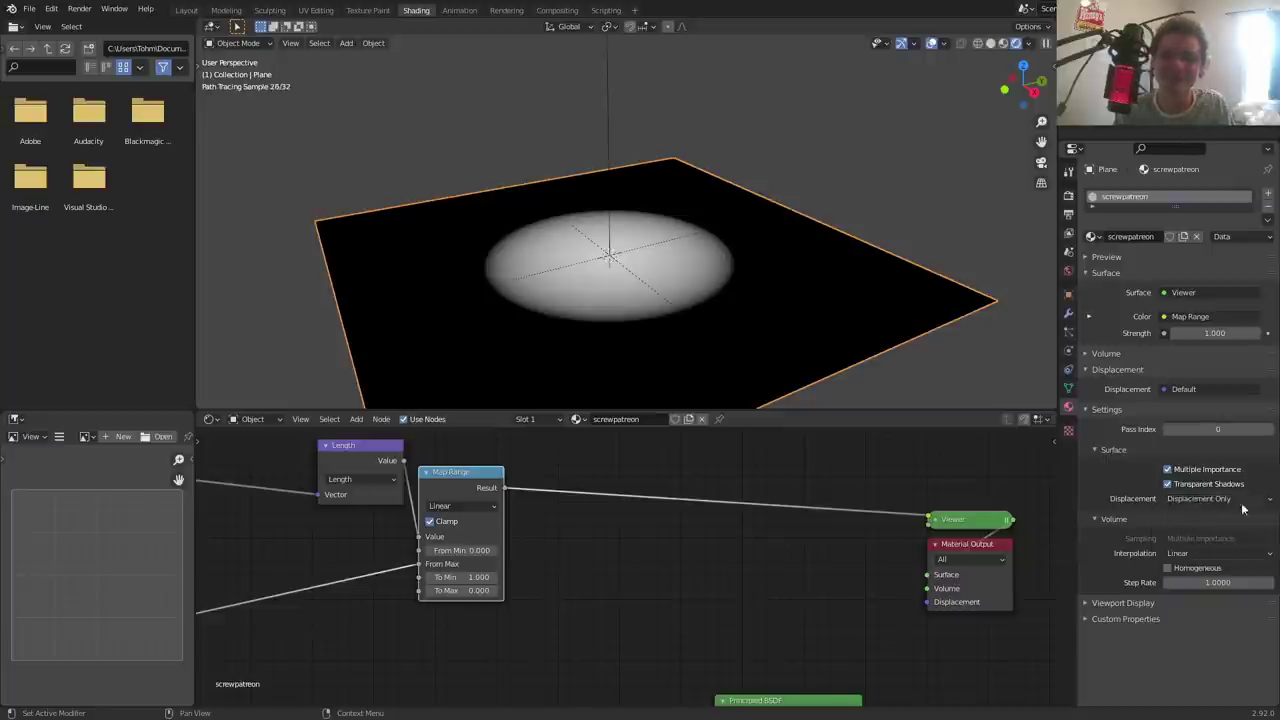
pyautogui.click(1208, 500)
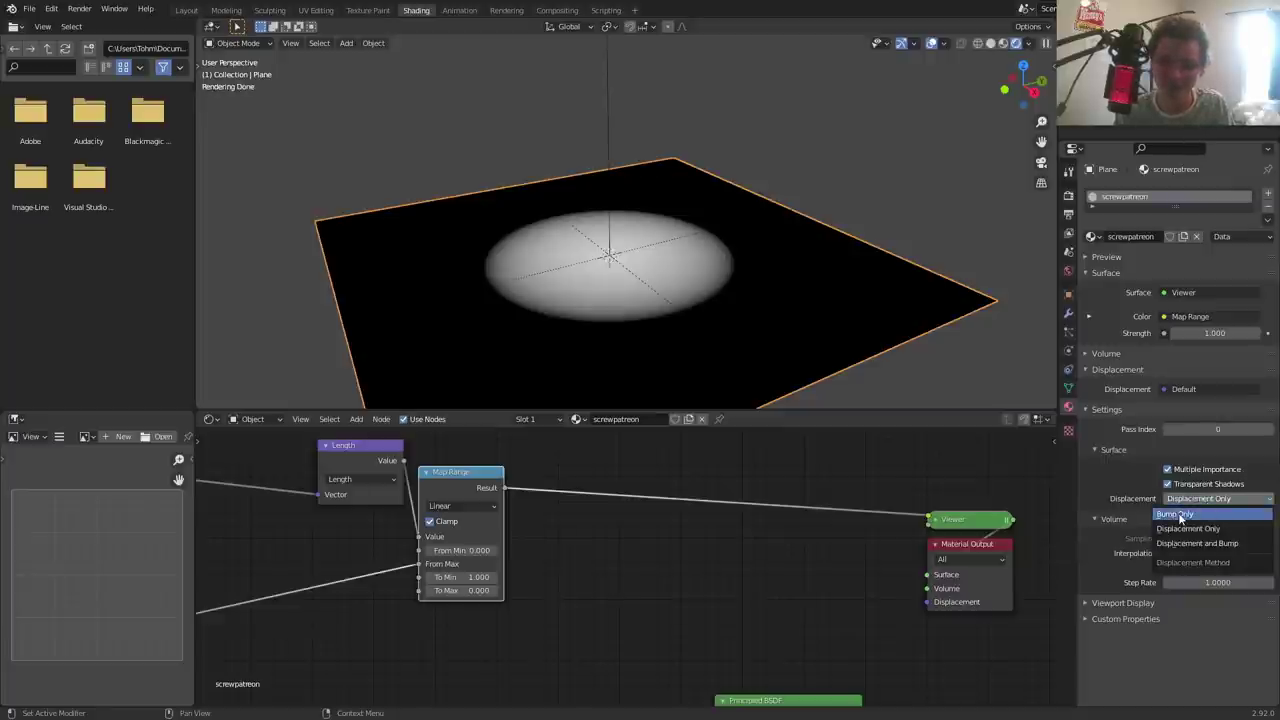
# - Add a Midlevel-0 Displacement node from Map Range into the Material Output Displacement
pyautogui.hotkey('shift', 'a')
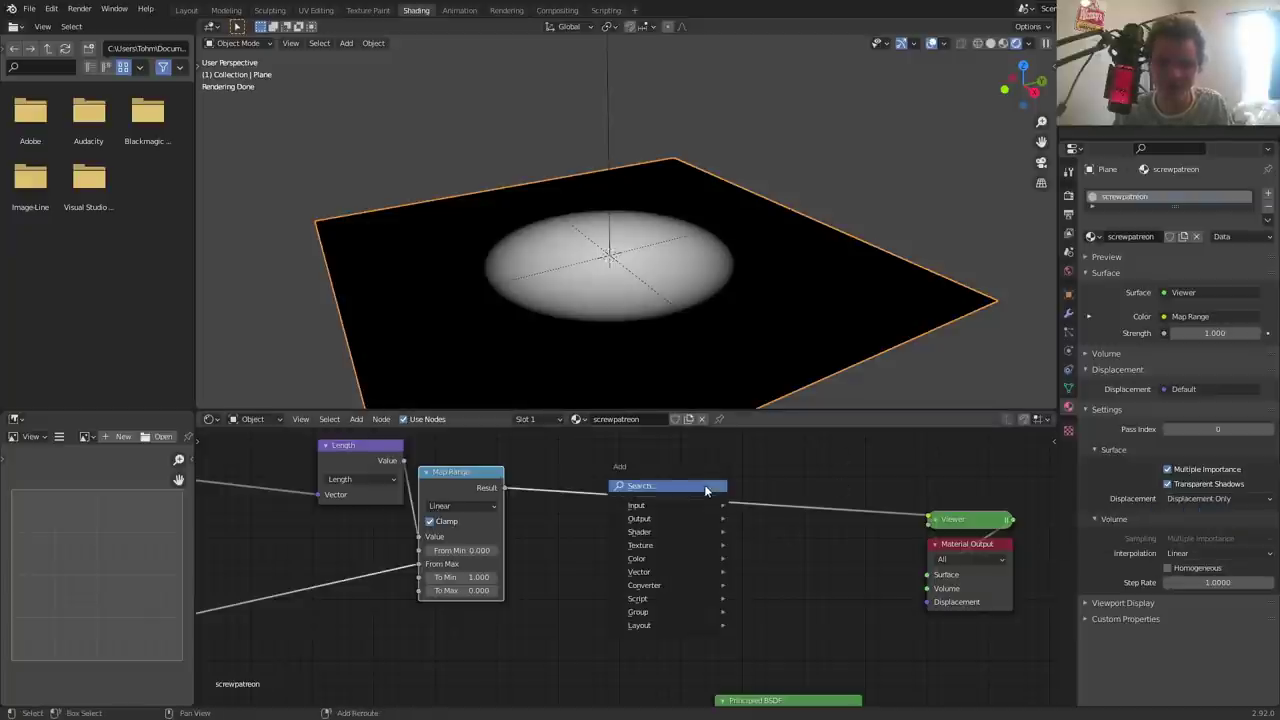
pyautogui.write('disp')
pyautogui.press('Return')
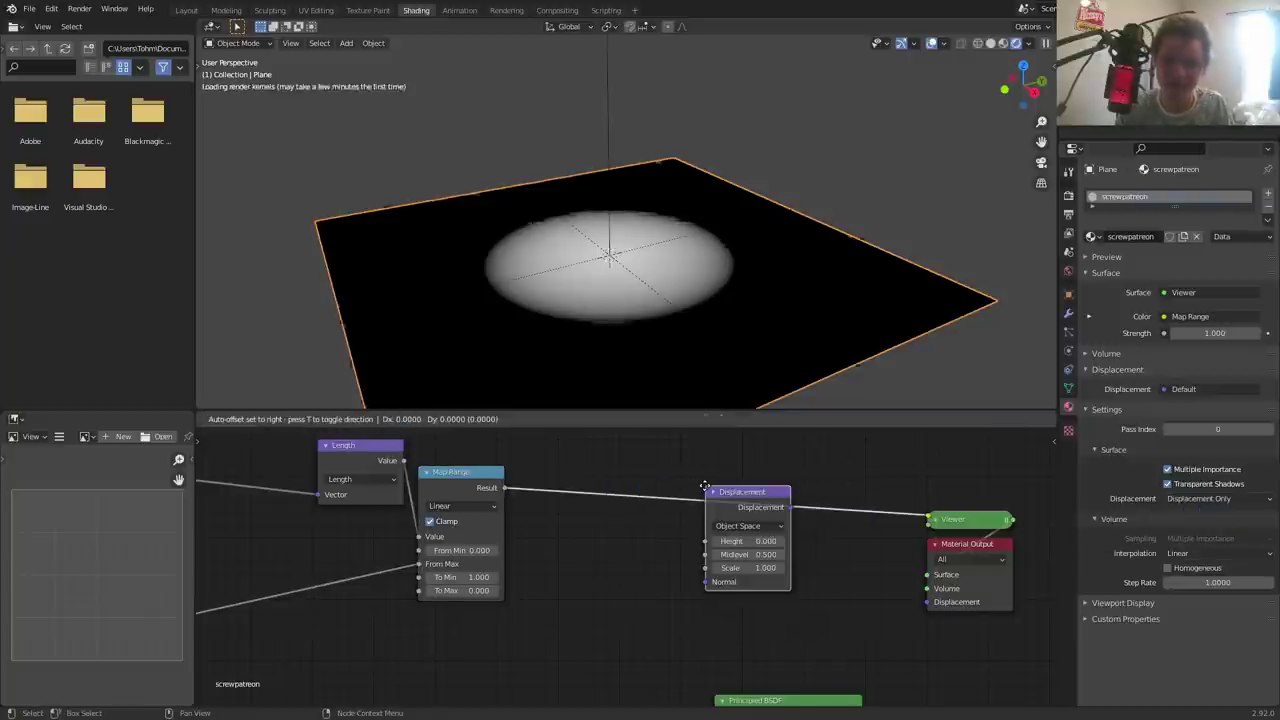
pyautogui.click(761, 549)
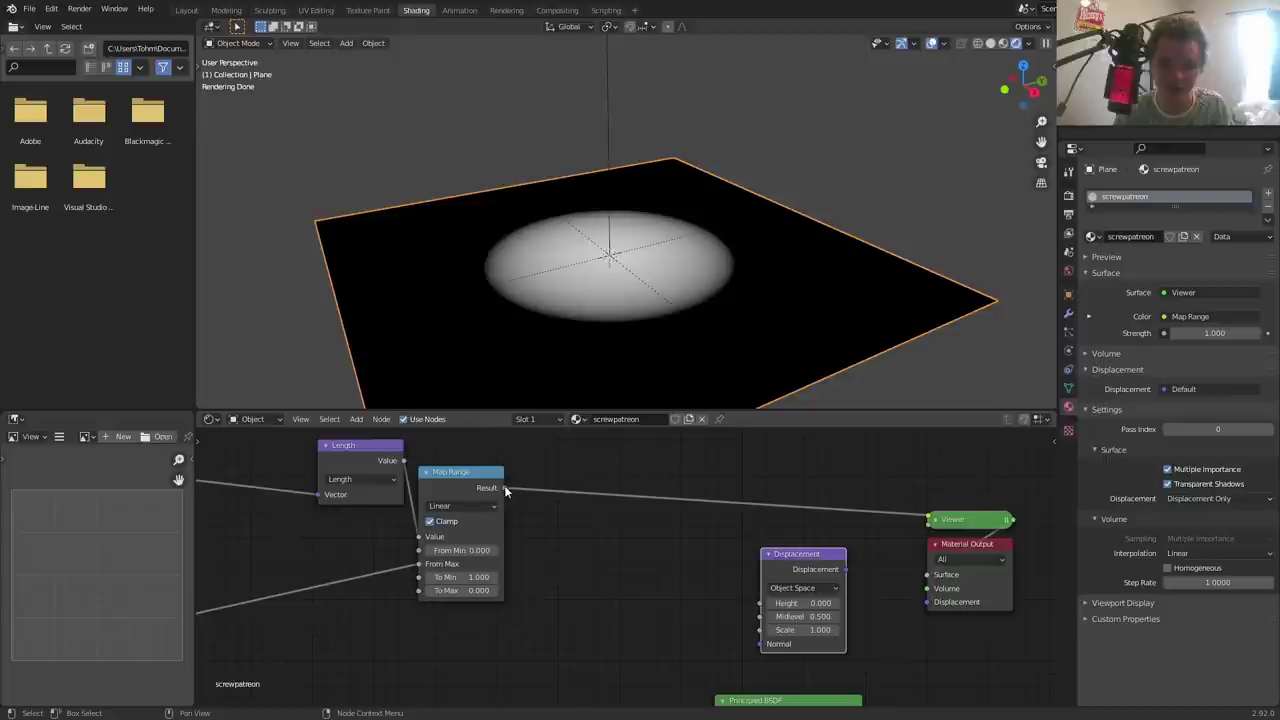
pyautogui.moveTo(504, 488); pyautogui.dragTo(761, 603)
pyautogui.click(800, 616)
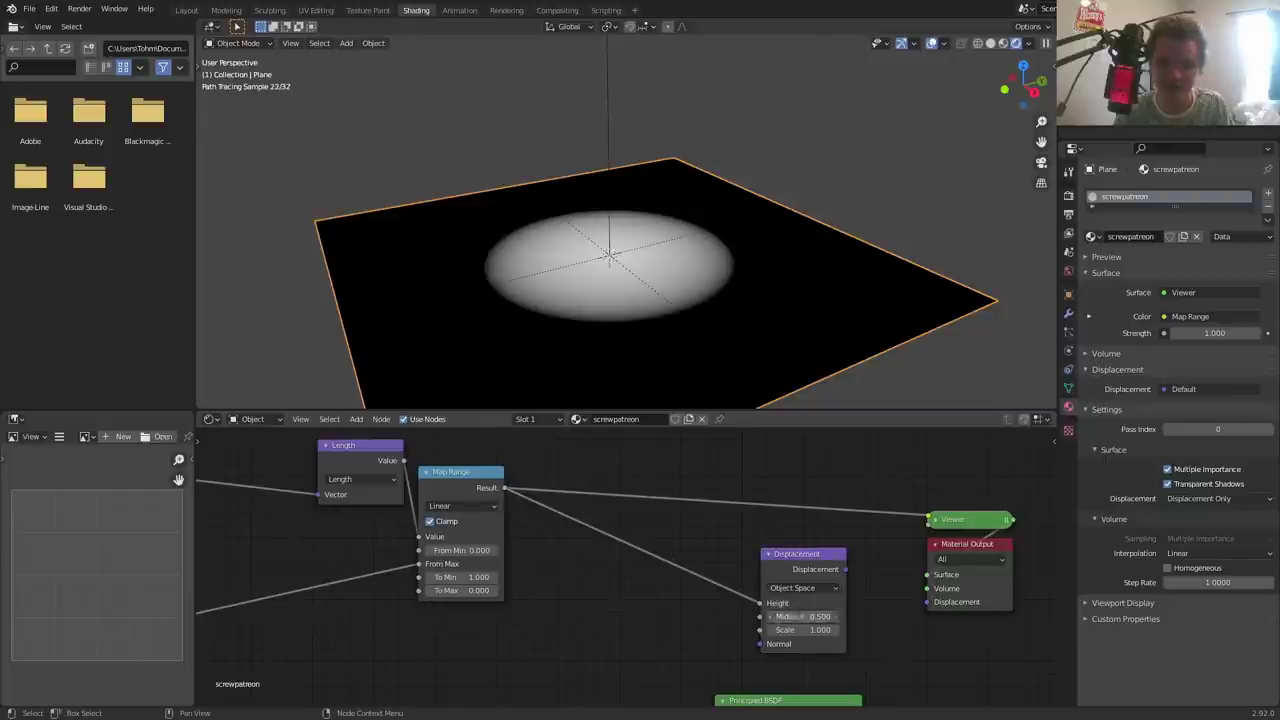
pyautogui.write('0')
pyautogui.press('Return')
pyautogui.moveTo(844, 572); pyautogui.dragTo(927, 602)
# - Reconnect Principled BSDF to the Material Output Surface
pyautogui.scroll(-2, 684, 352)
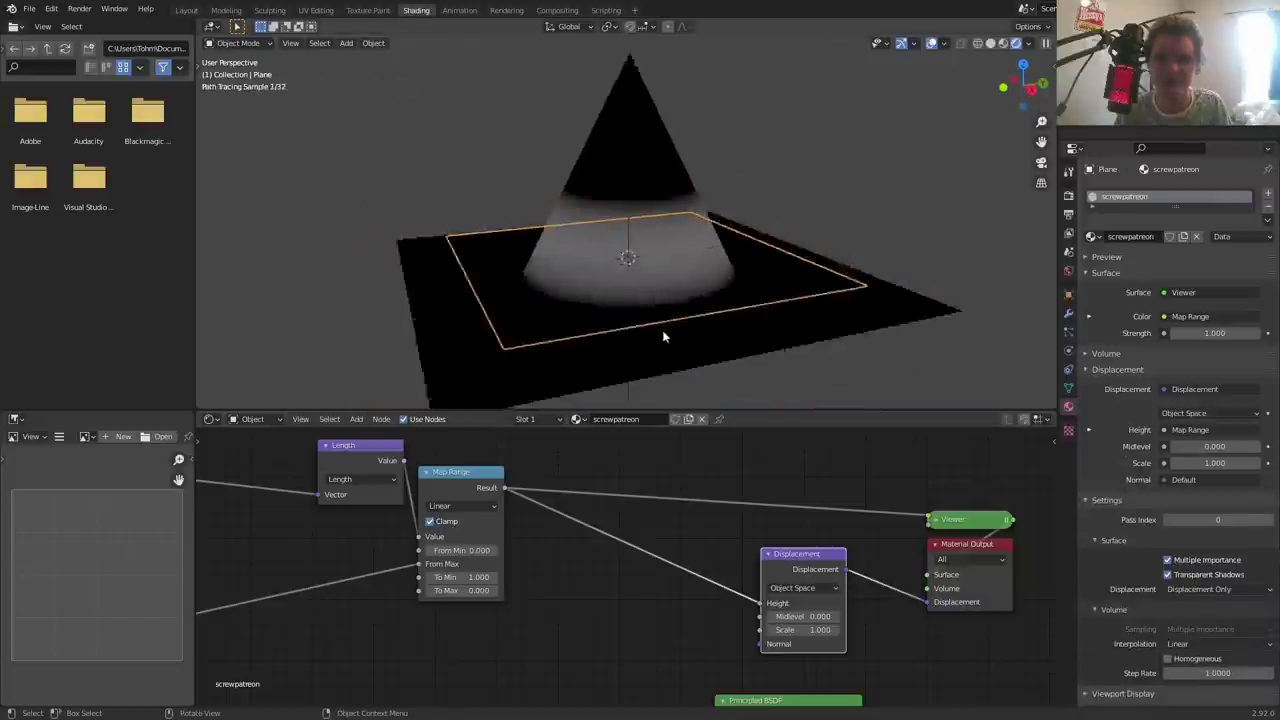
pyautogui.scroll(-2, 659, 333)
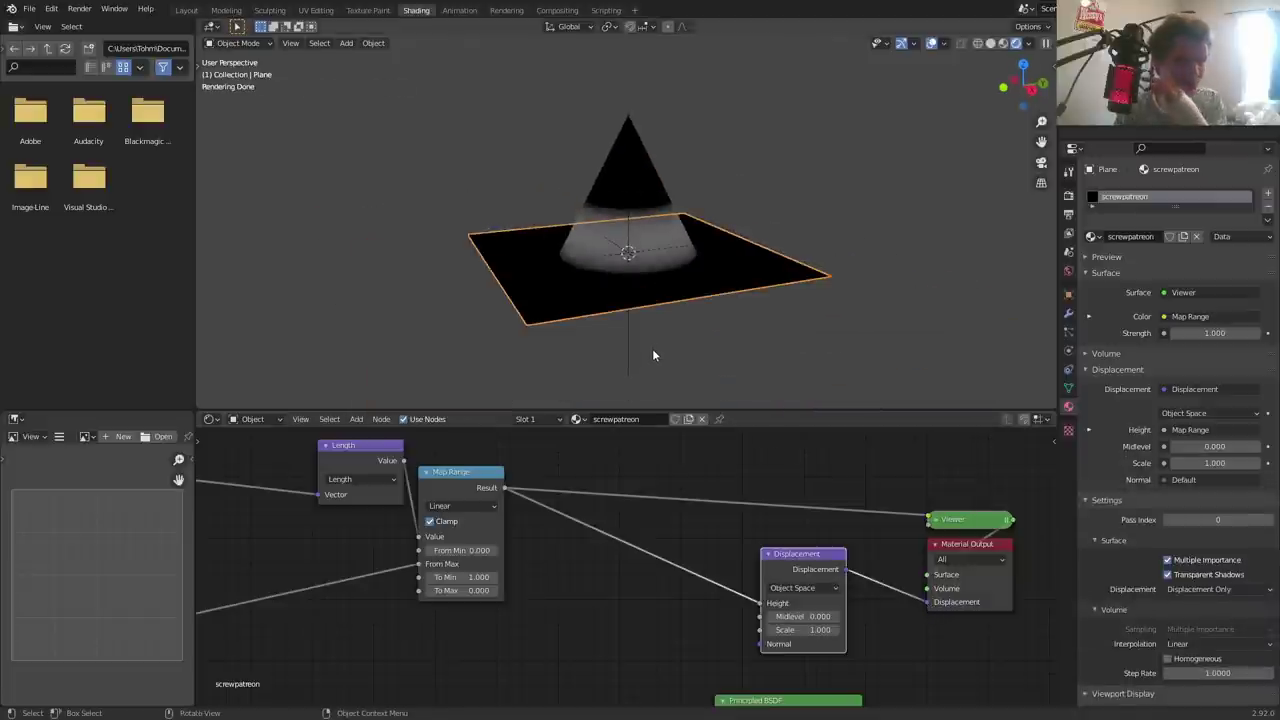
pyautogui.moveTo(694, 631); pyautogui.dragTo(614, 536, button='middle')
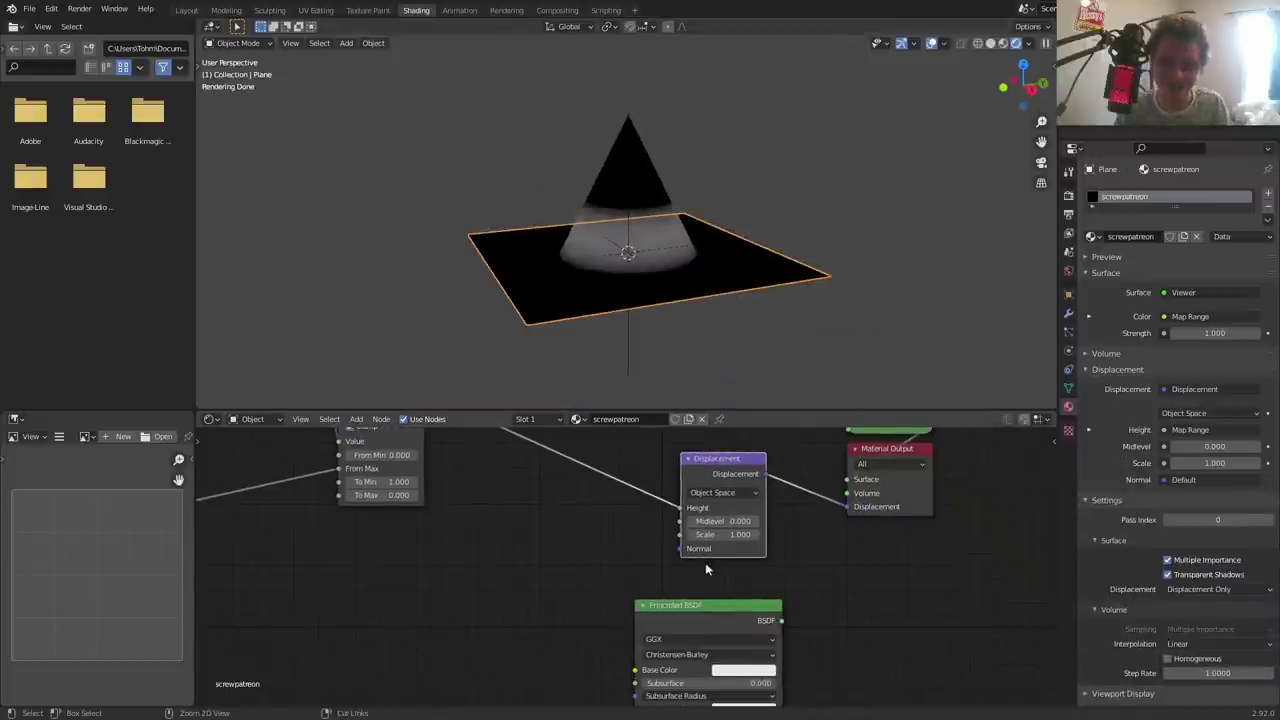
pyautogui.keyDown('ctrl'); pyautogui.keyDown('shift'); pyautogui.click(730, 606); pyautogui.keyUp('shift'); pyautogui.keyUp('ctrl')
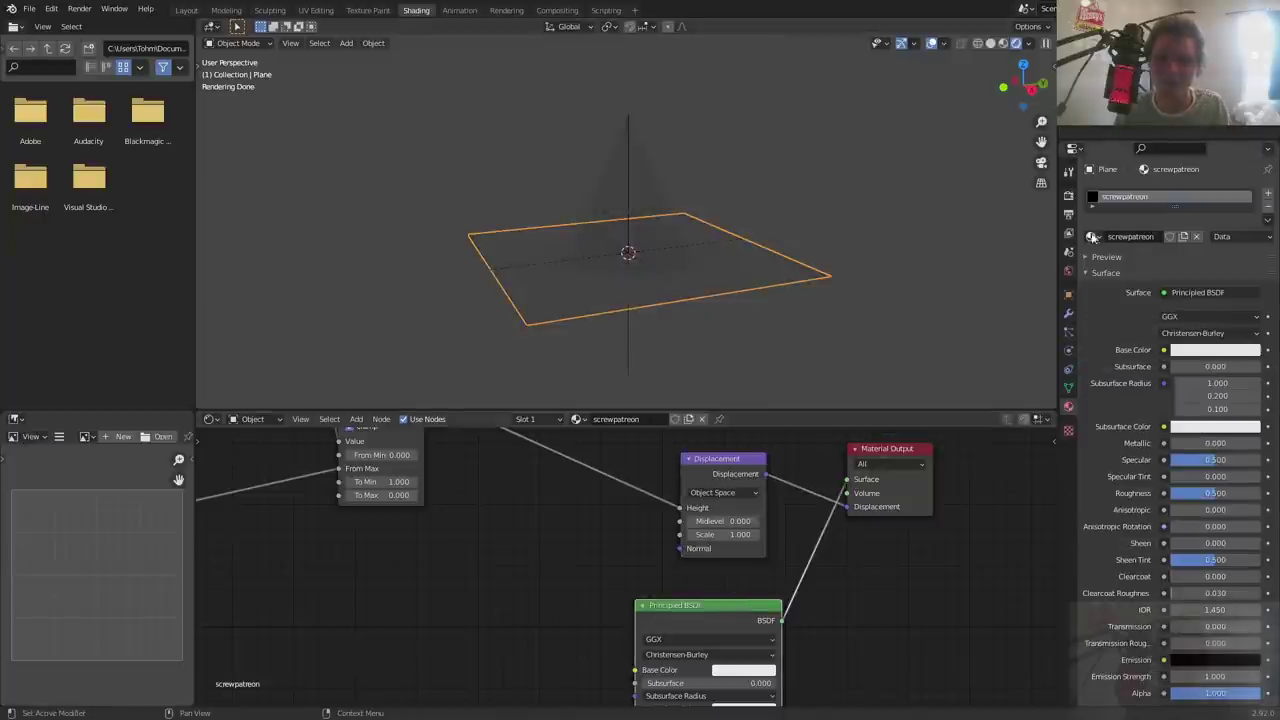
# - Set the world colour to an Environment Texture using peppermint_powerplant_2k.hdr
pyautogui.click(1068, 271)
pyautogui.click(1164, 274)
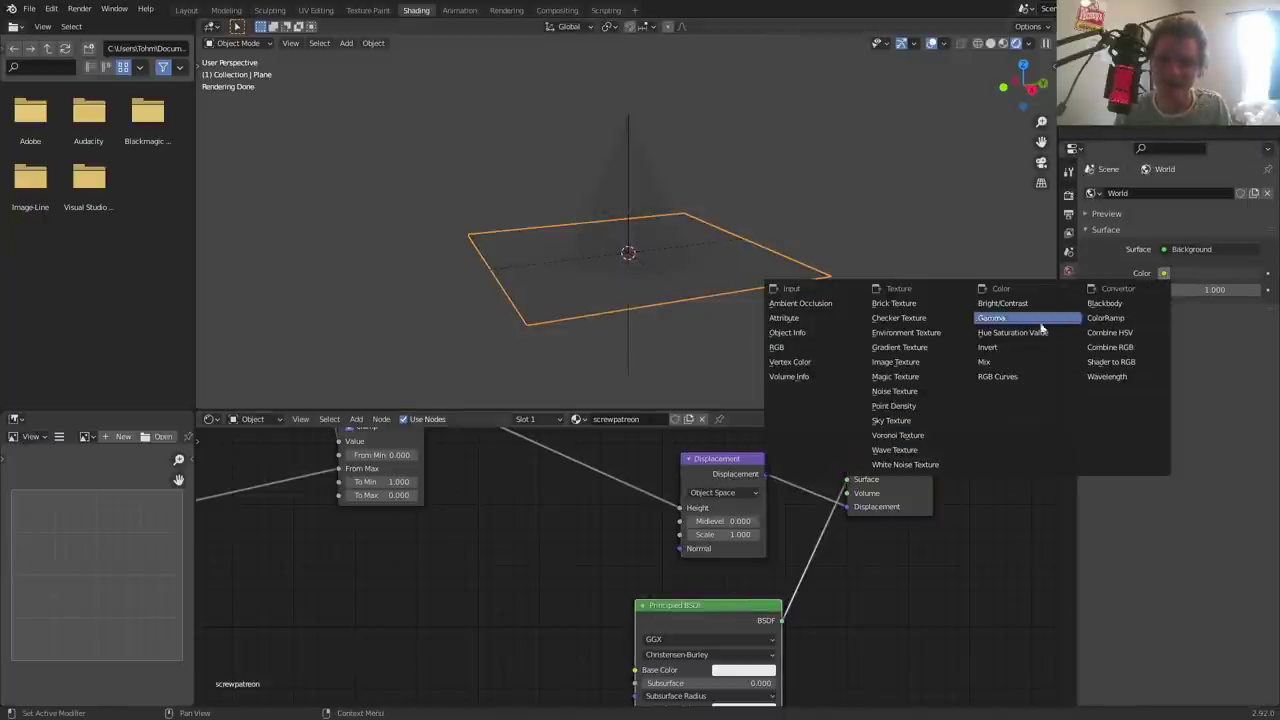
pyautogui.click(915, 331)
pyautogui.click(1230, 290)
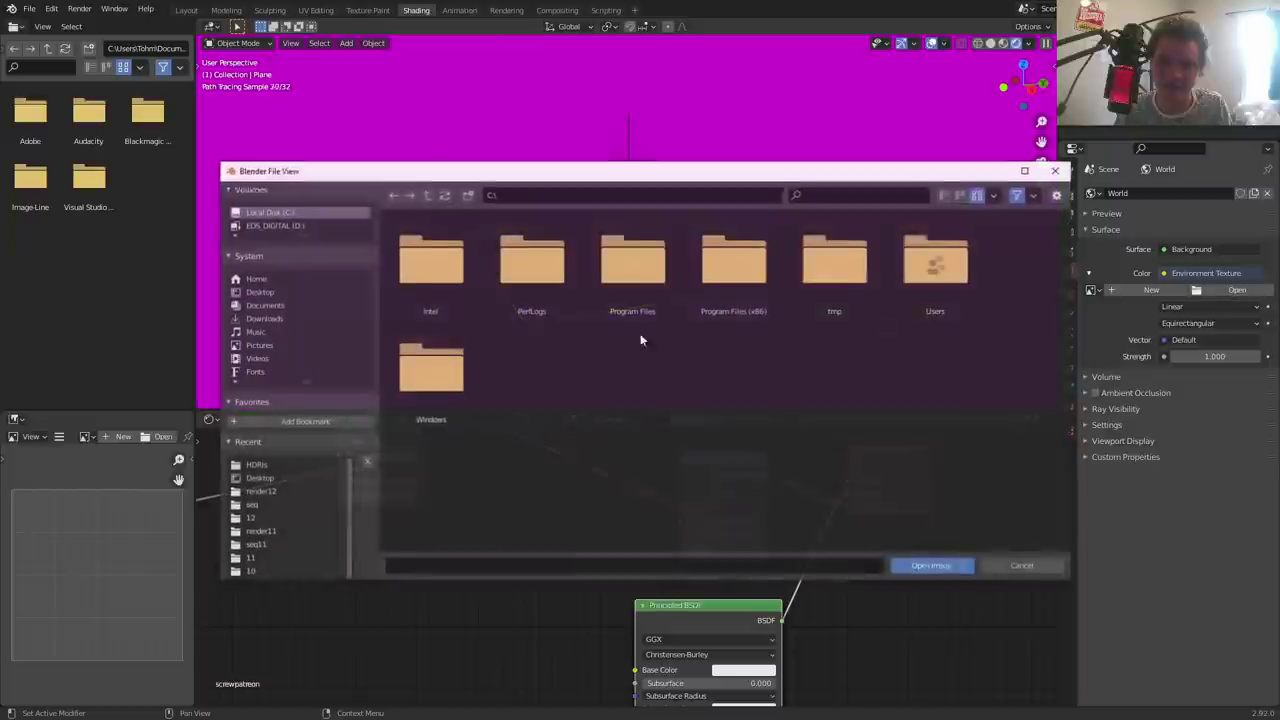
pyautogui.click(248, 466)
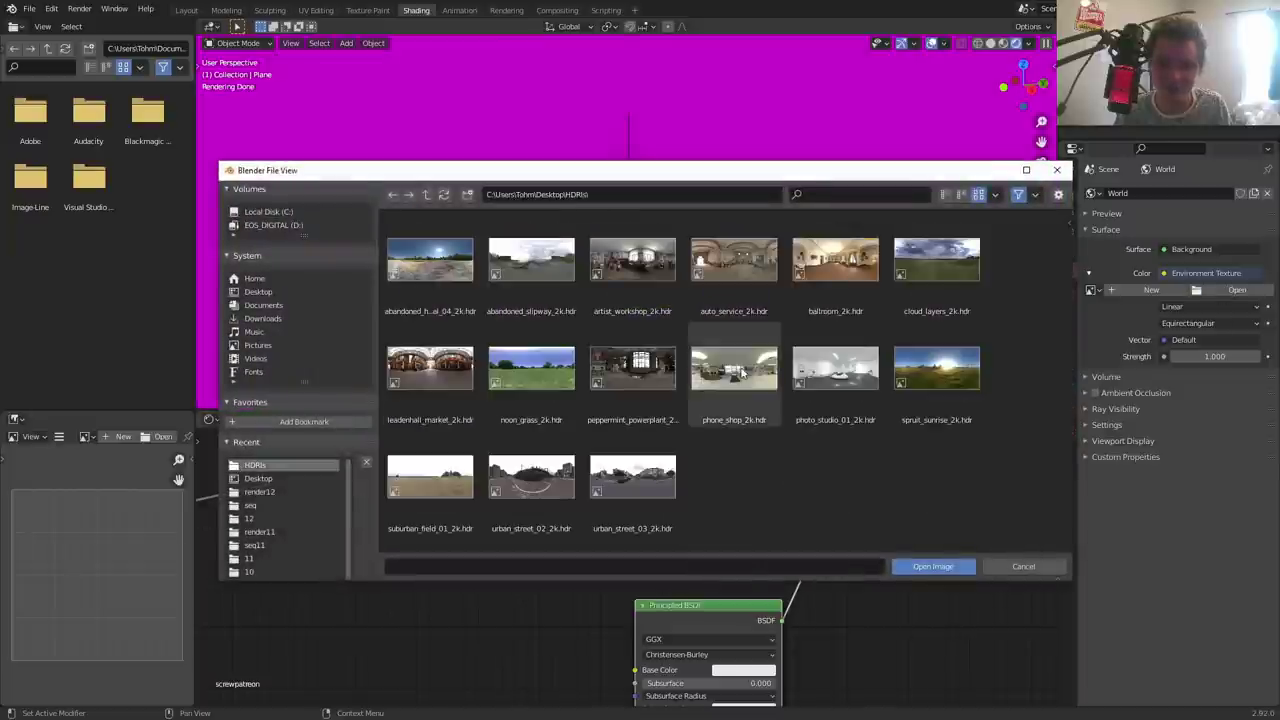
pyautogui.doubleClick(660, 350)
pyautogui.moveTo(834, 292); pyautogui.dragTo(760, 250, button='middle')
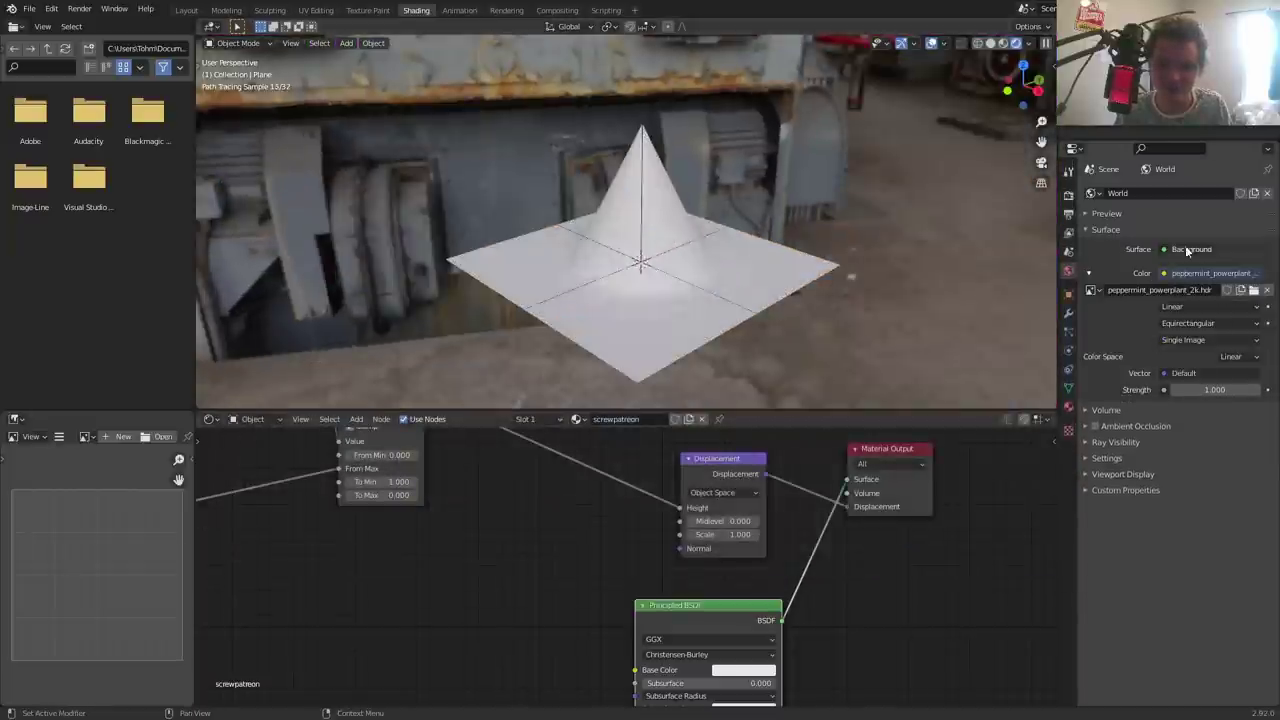
# - Enable Transparent in the render Film settings
pyautogui.click(1068, 198)
pyautogui.click(1099, 444)
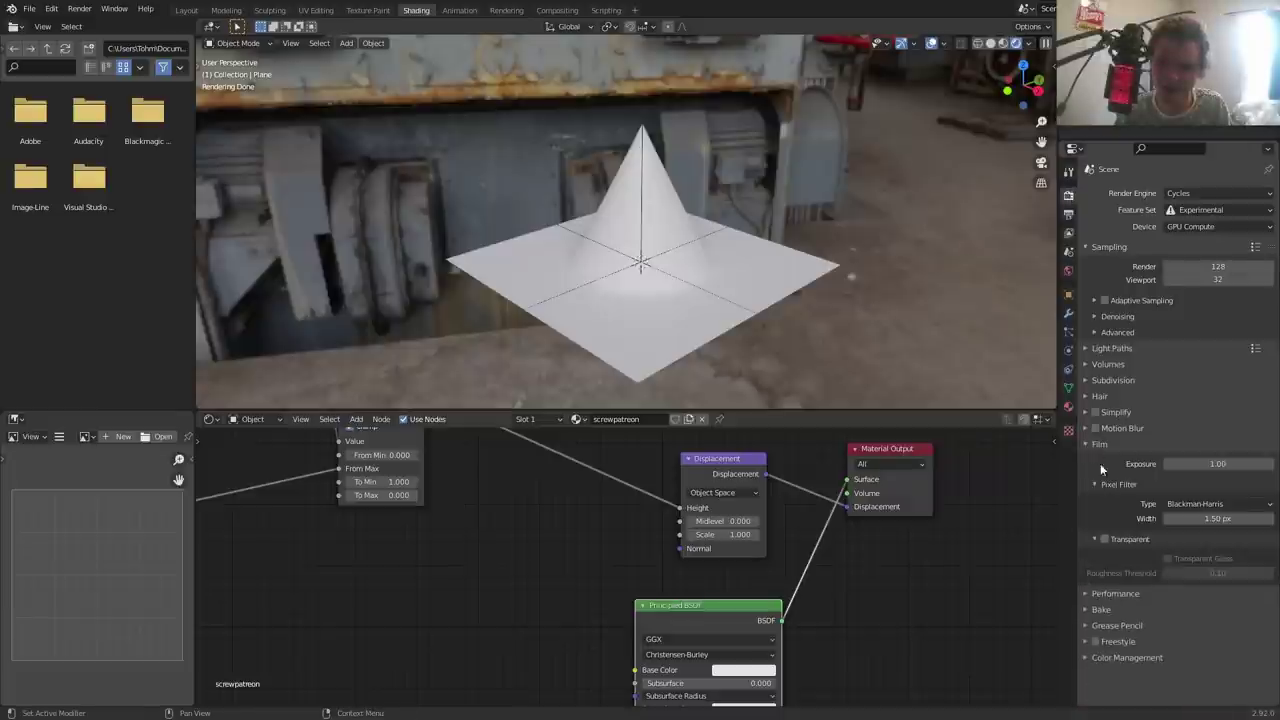
pyautogui.click(1104, 539)
# - Drag the Value node to 0.360 and view the cone in Right Orthographic
pyautogui.moveTo(640, 300); pyautogui.dragTo(700, 310, button='middle')
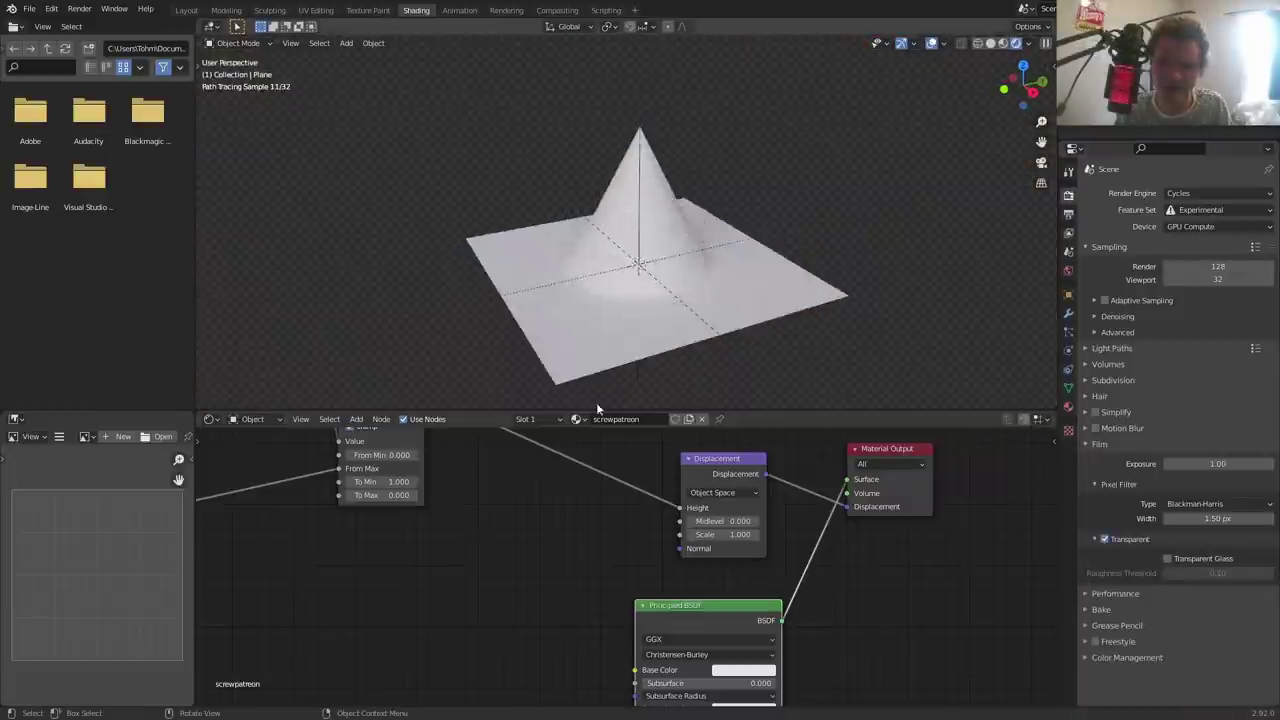
pyautogui.moveTo(273, 528); pyautogui.dragTo(688, 530, button='middle')
pyautogui.moveTo(338, 571); pyautogui.dragTo(326, 571)
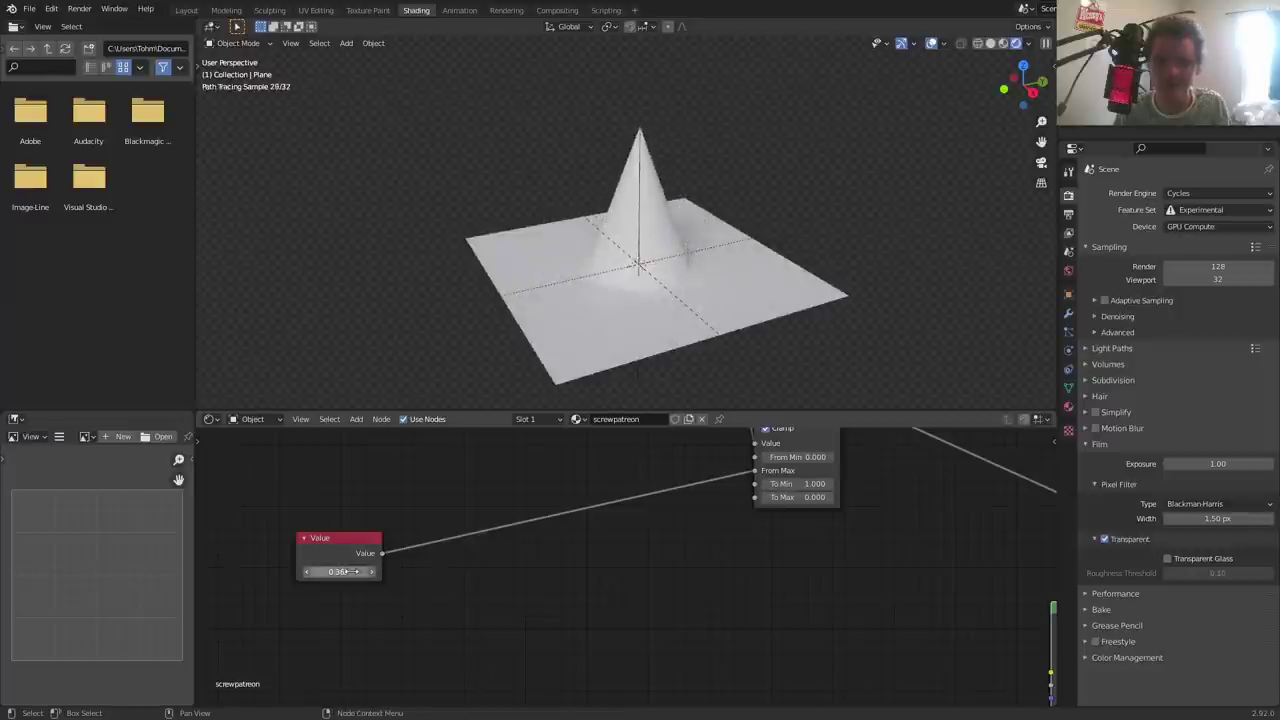
pyautogui.moveTo(338, 571); pyautogui.dragTo(369, 567)
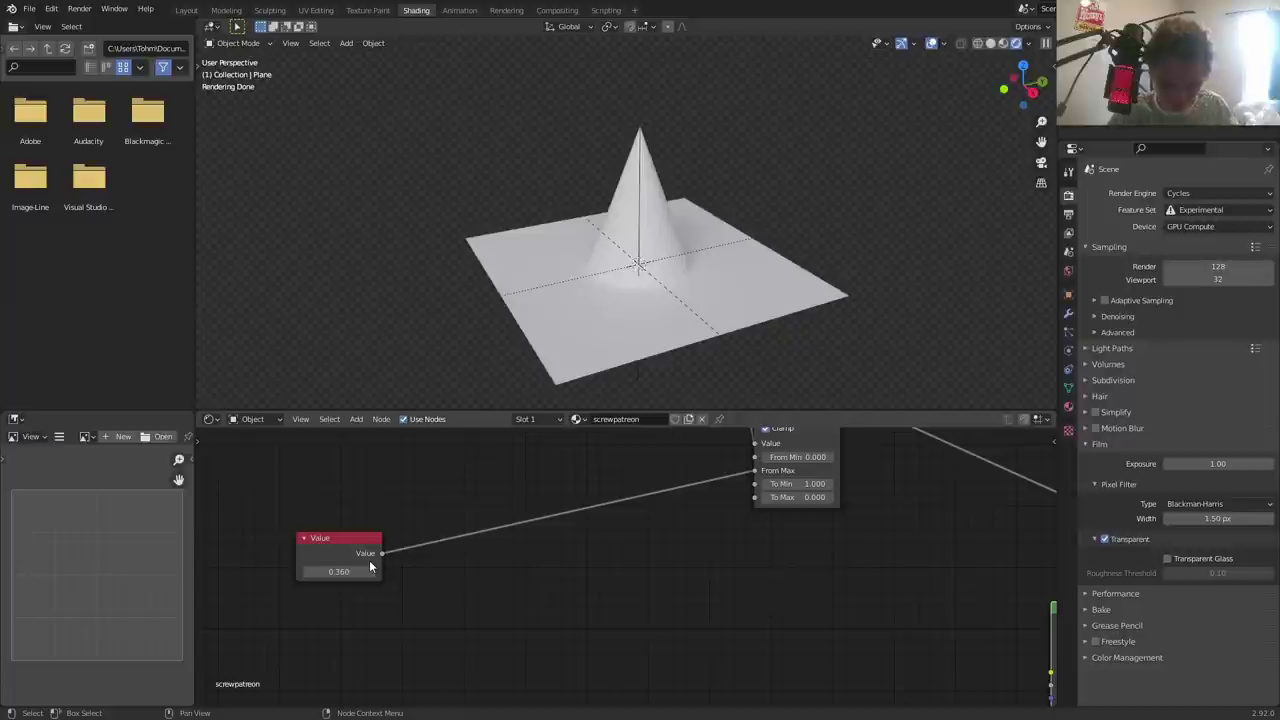
pyautogui.click(1040, 82)
pyautogui.press('Home')
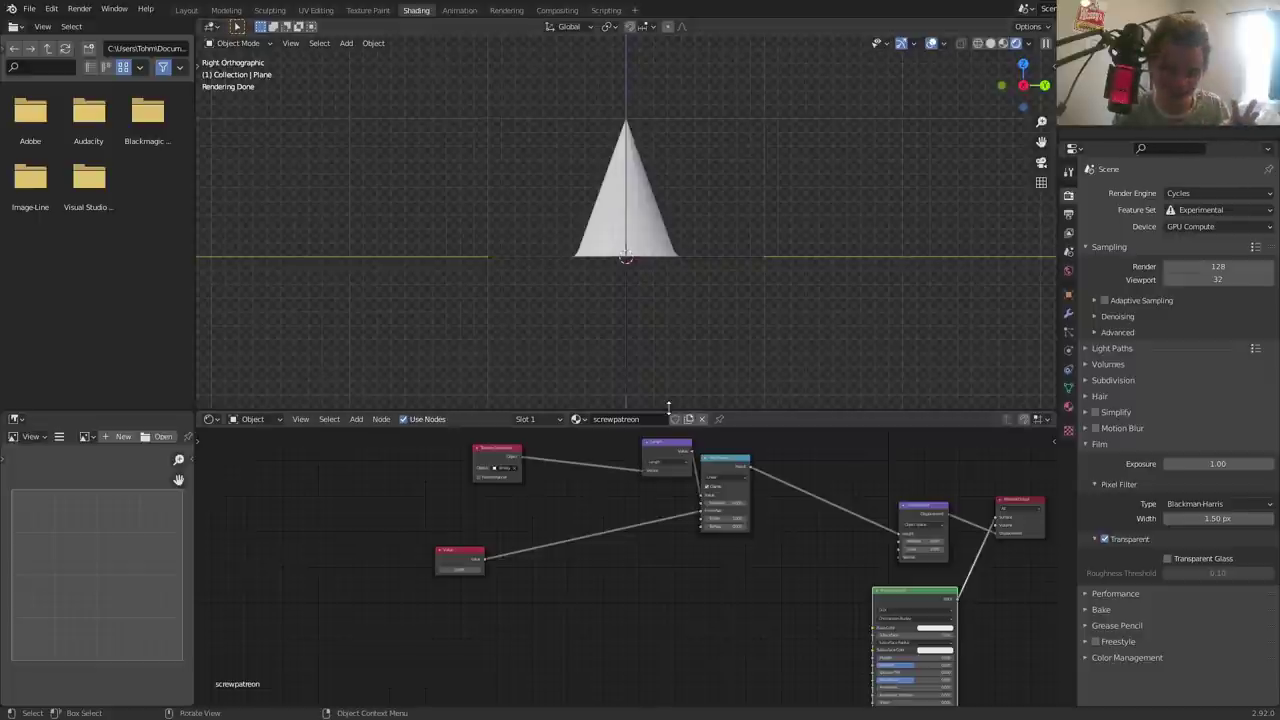
# - Try Smoother Step interpolation on Map Range, then undo back to Linear
pyautogui.scroll(3, 780, 521)
pyautogui.scroll(2, 655, 545)
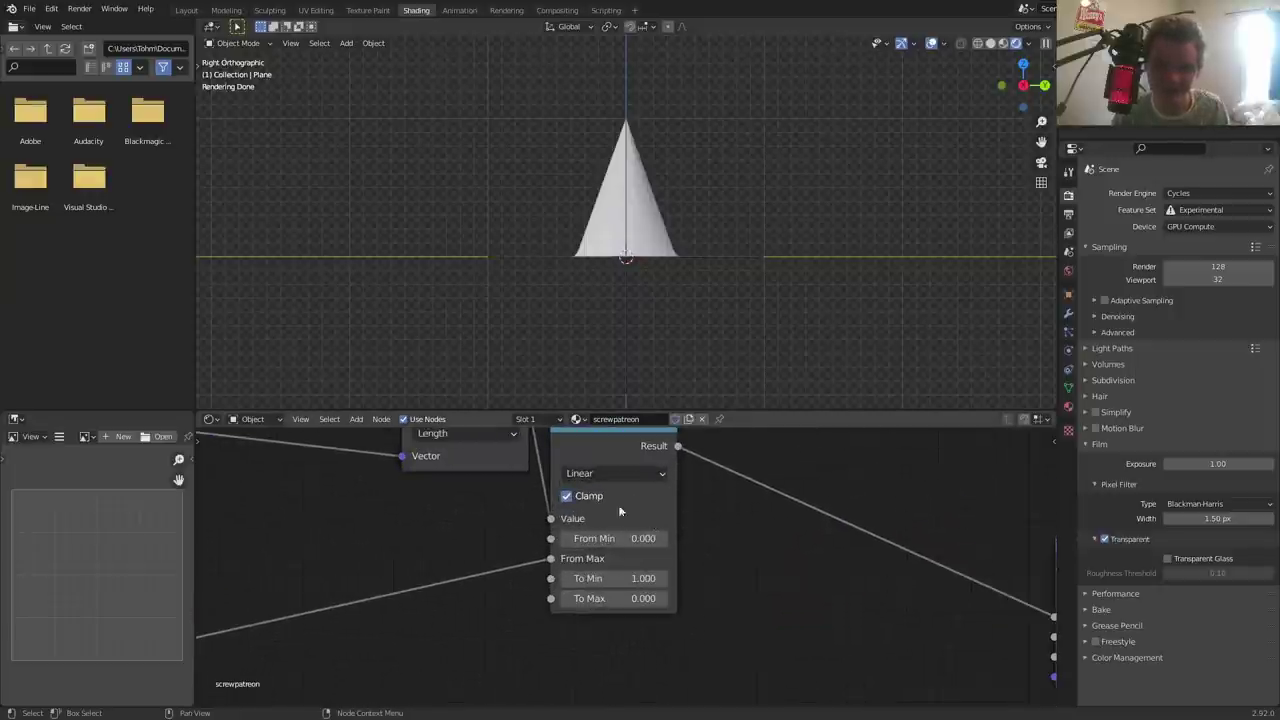
pyautogui.click(586, 476)
pyautogui.click(598, 554)
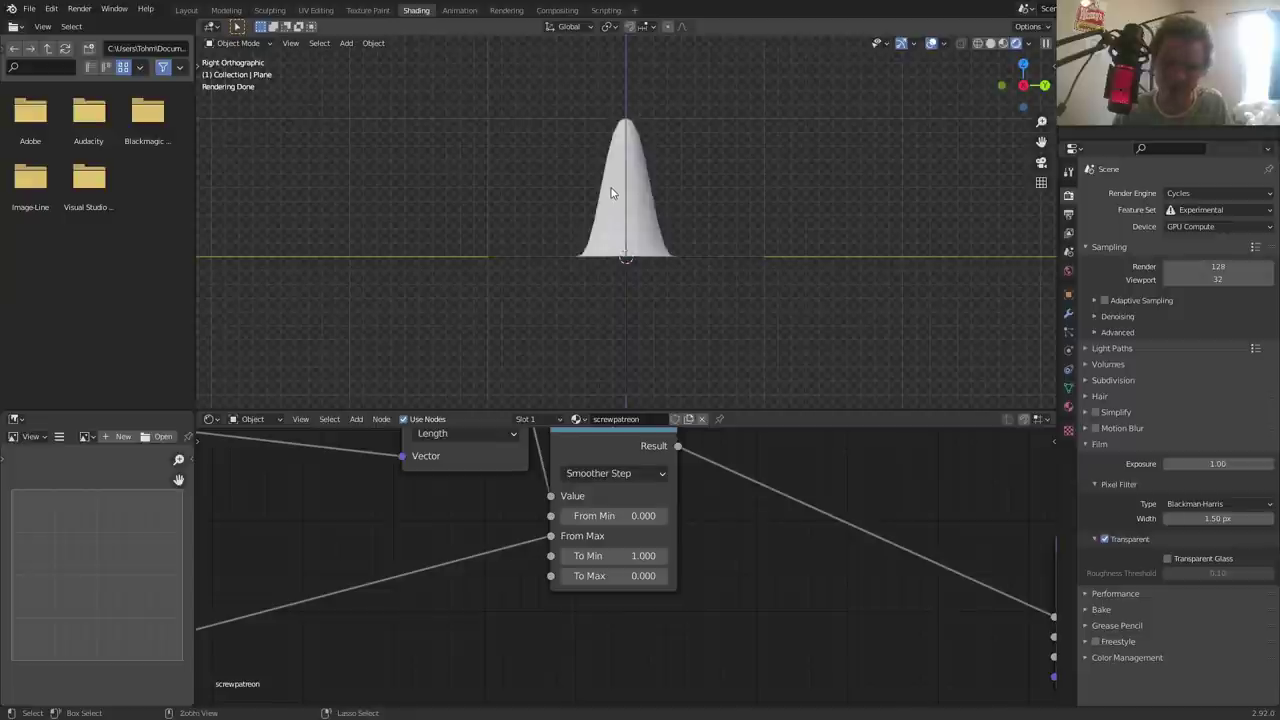
pyautogui.hotkey('ctrl', 'z')
pyautogui.scroll(-3, 540, 520)
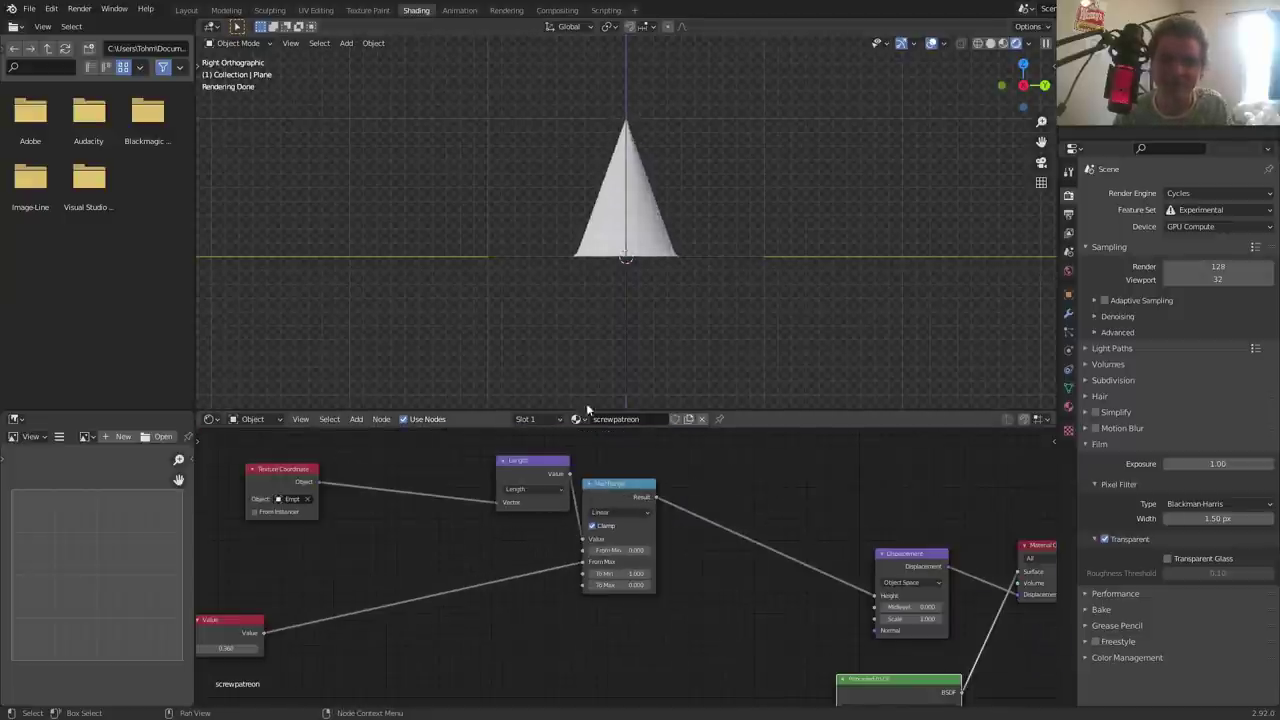
pyautogui.scroll(3, 675, 325)
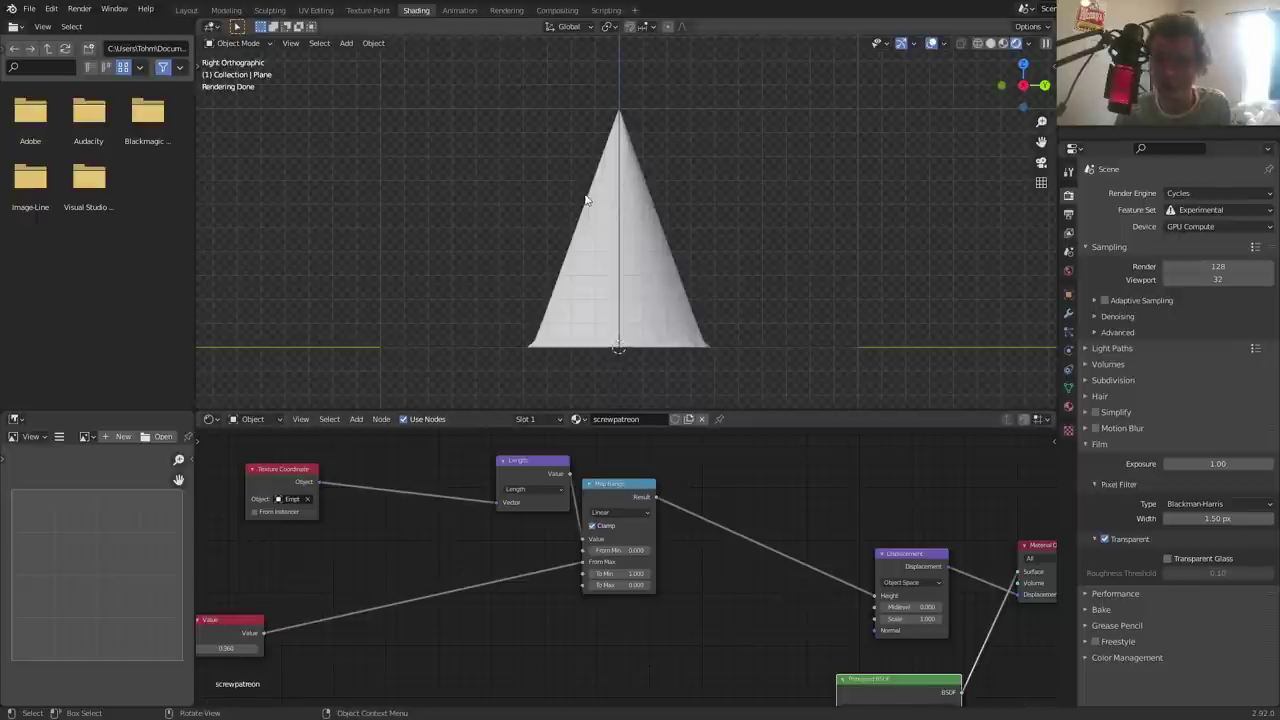
# - Shift Map Range left and insert an RGB Curves node before Displacement, curve left straight
pyautogui.press('g')
pyautogui.click(552, 484)
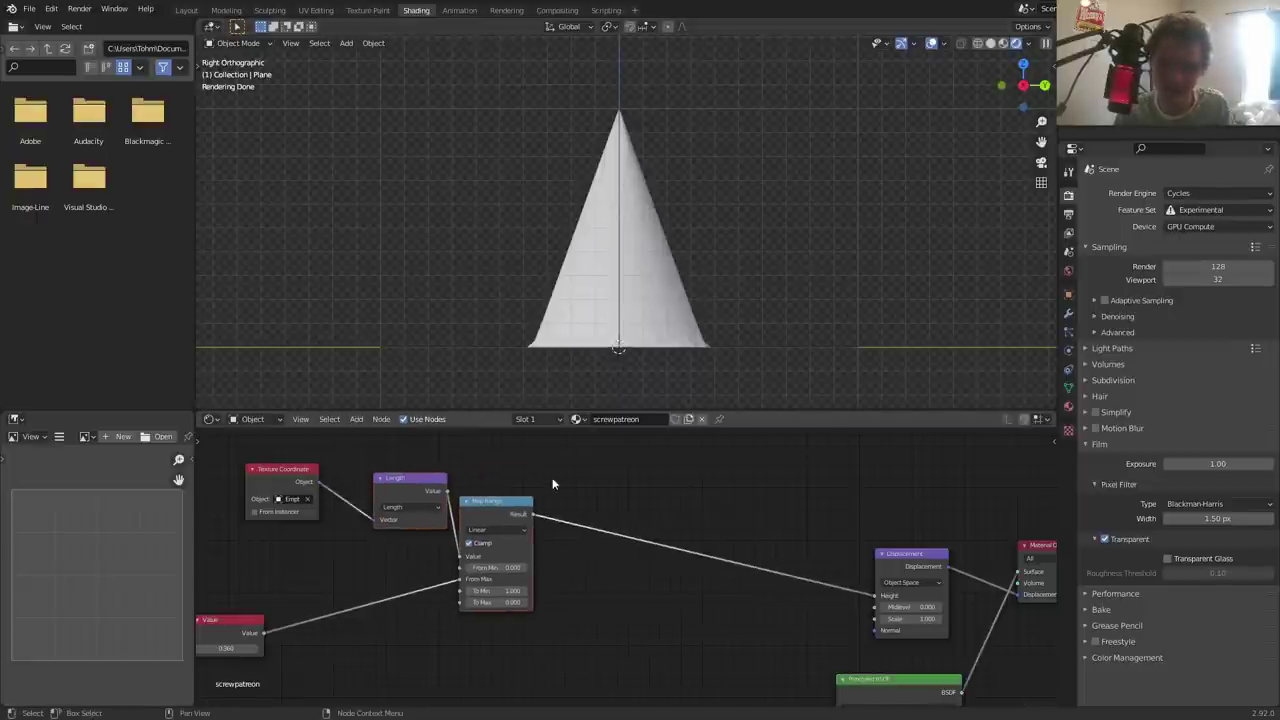
pyautogui.hotkey('shift', 'a')
pyautogui.write('r')
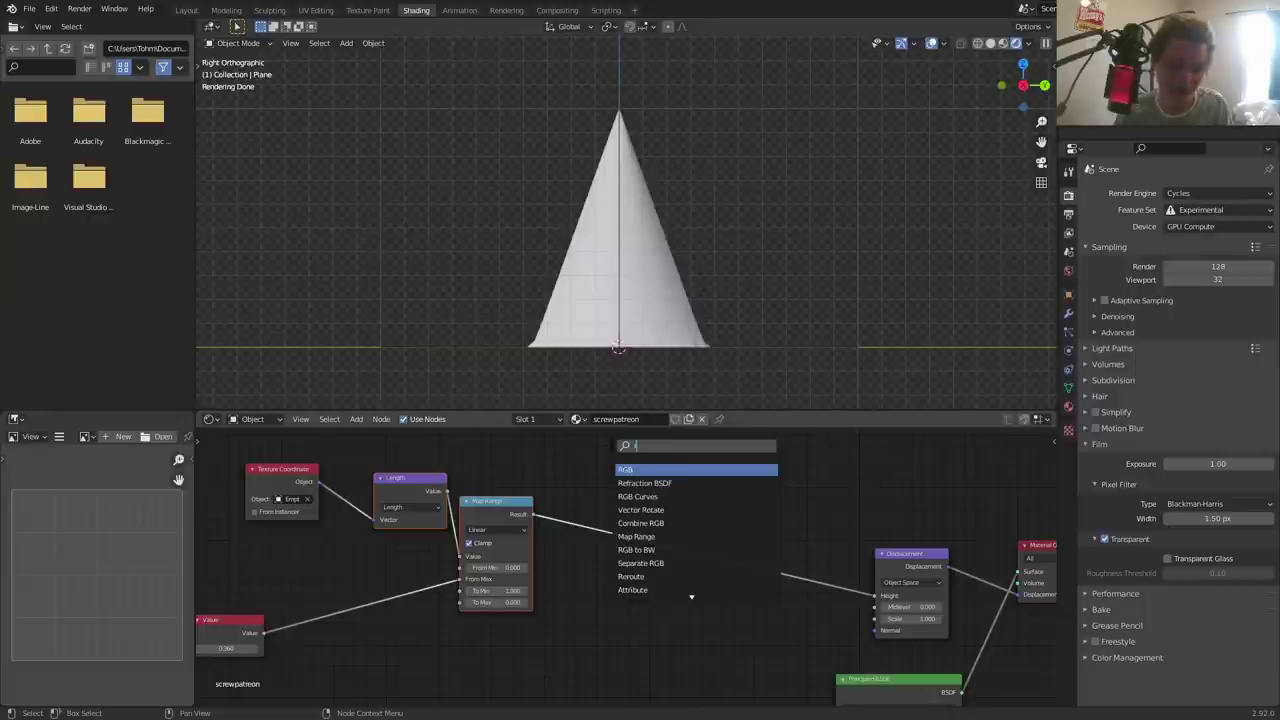
pyautogui.write('gb')
pyautogui.click(640, 483)
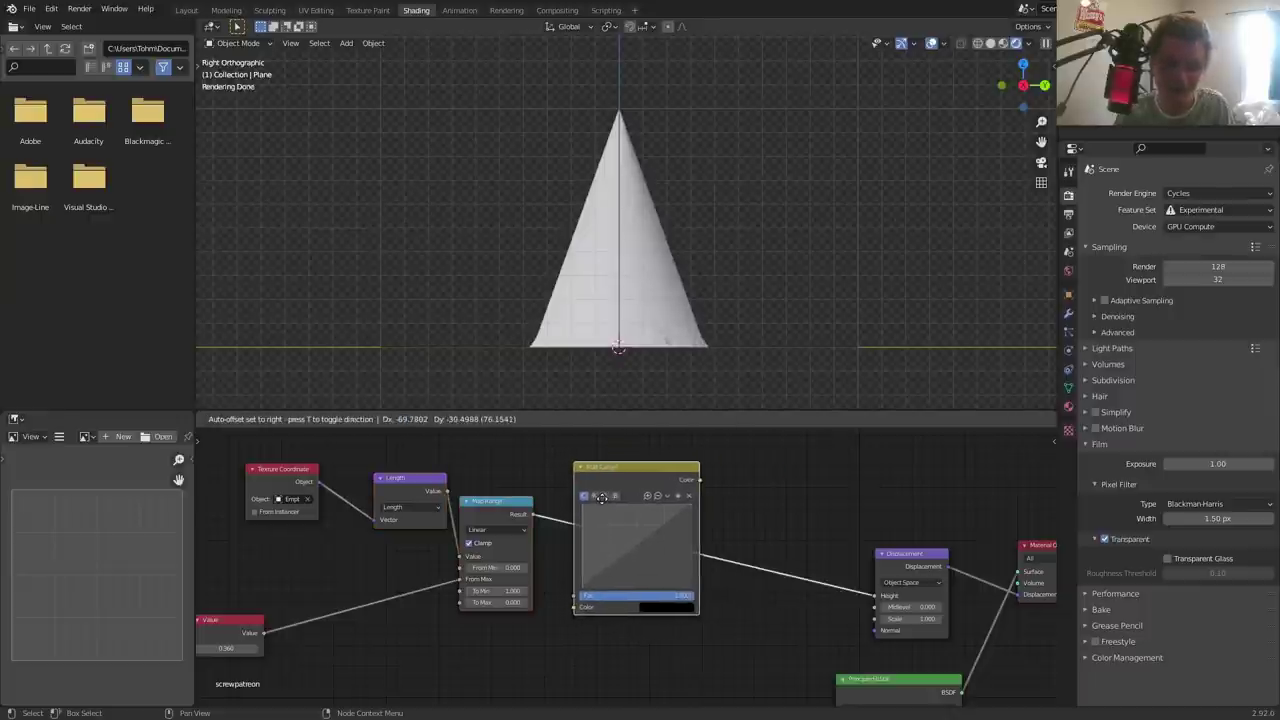
pyautogui.click(602, 504)
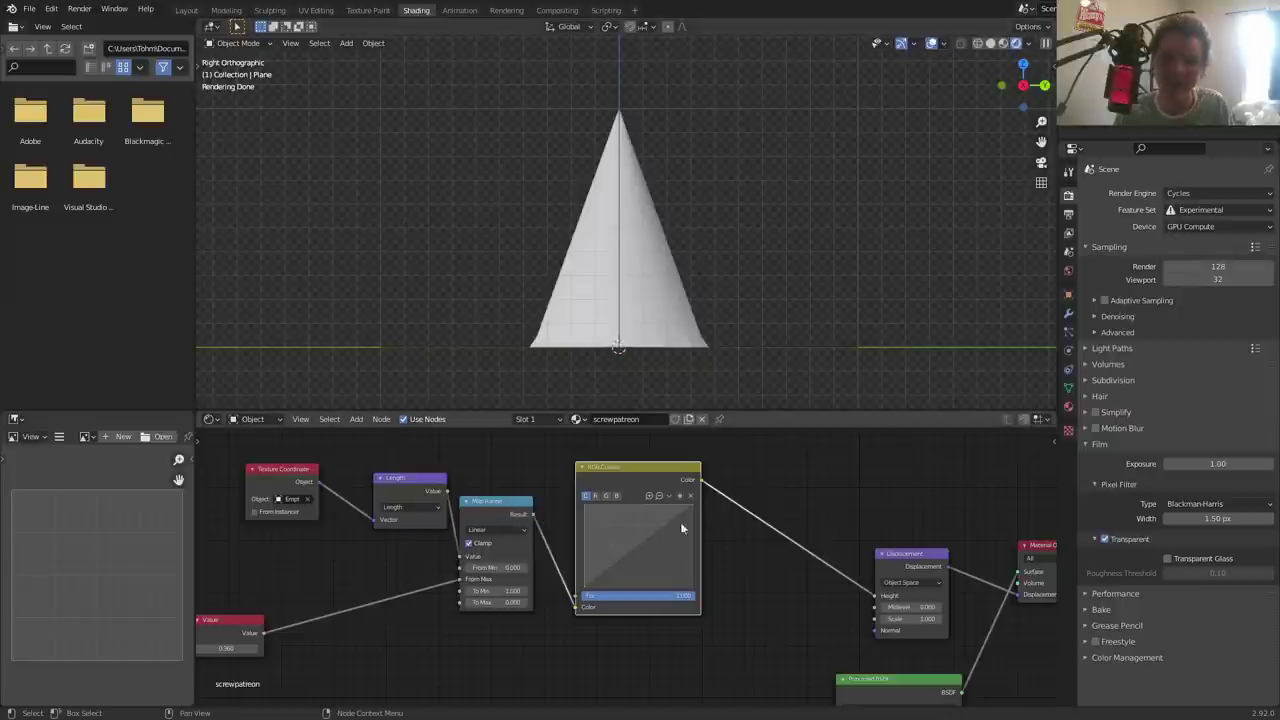
pyautogui.moveTo(631, 546); pyautogui.dragTo(613, 522)
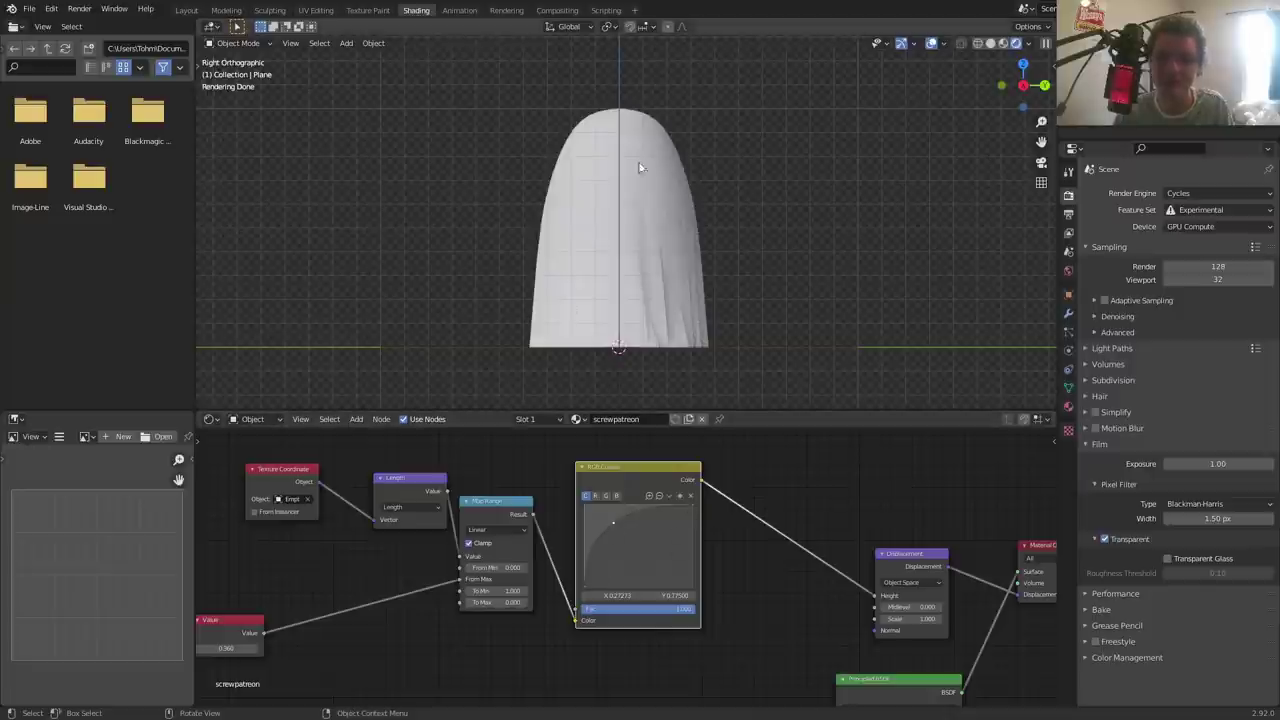
pyautogui.hotkey('ctrl', 'z')
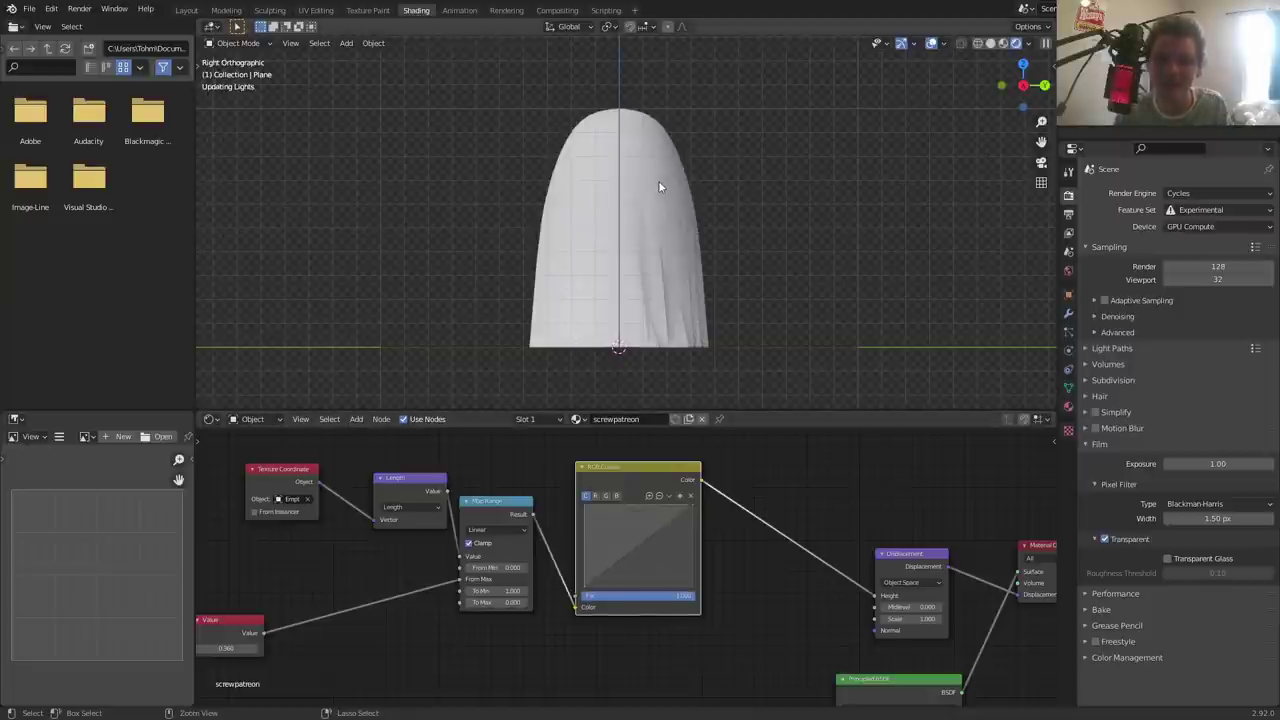
# - Add a Multiply Math node before Displacement with a factor of 0.500
pyautogui.hotkey('shift', 'a')
pyautogui.click(748, 484)
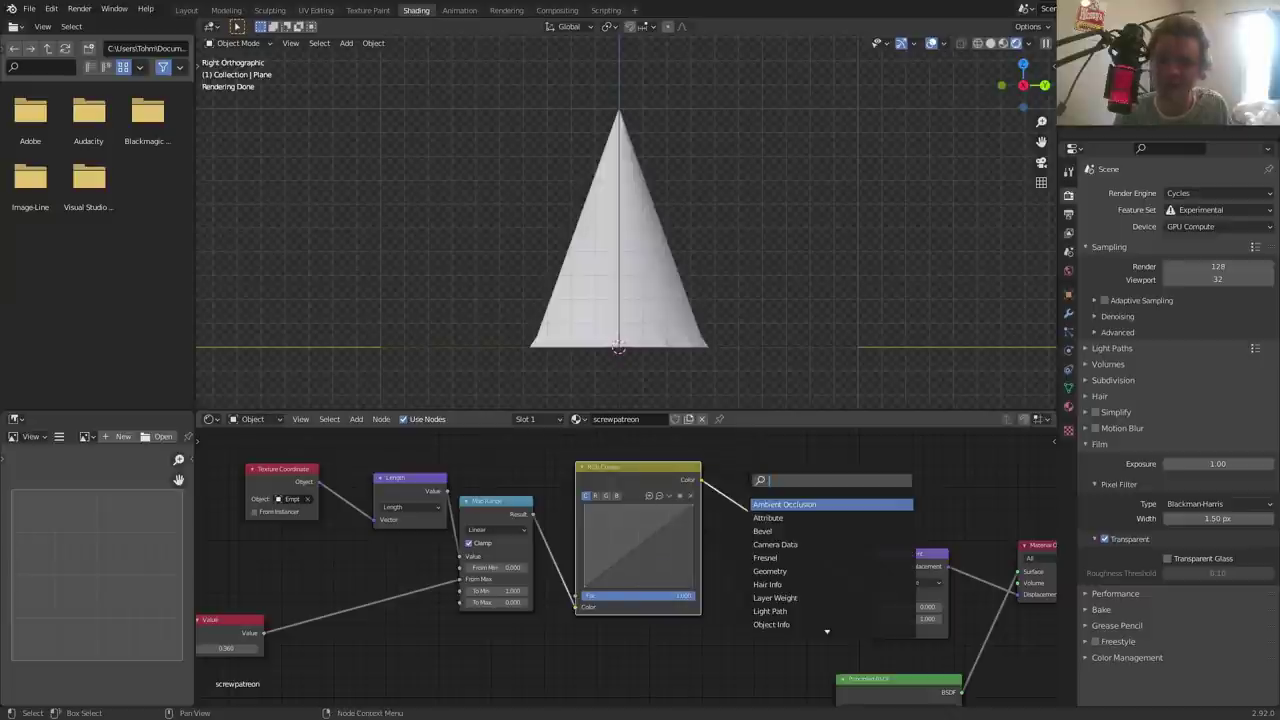
pyautogui.write('math')
pyautogui.press('Return')
pyautogui.click(795, 493)
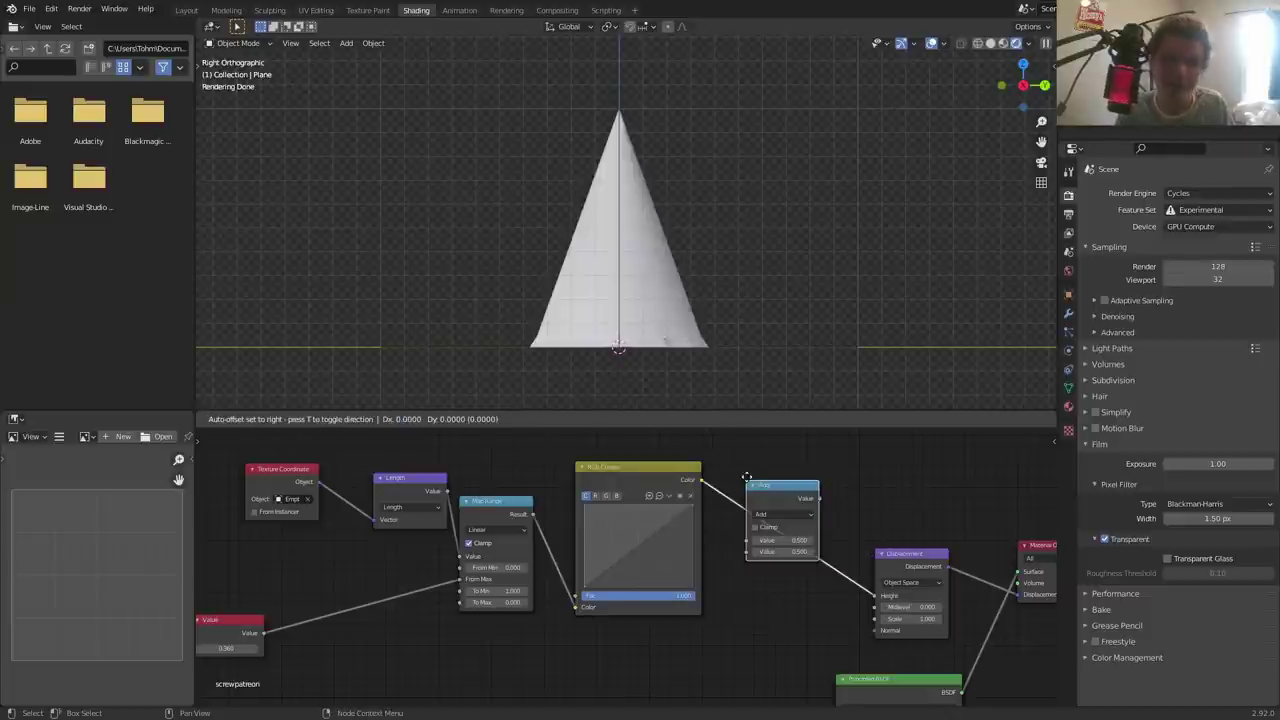
pyautogui.click(783, 514)
pyautogui.click(780, 540)
pyautogui.click(782, 552)
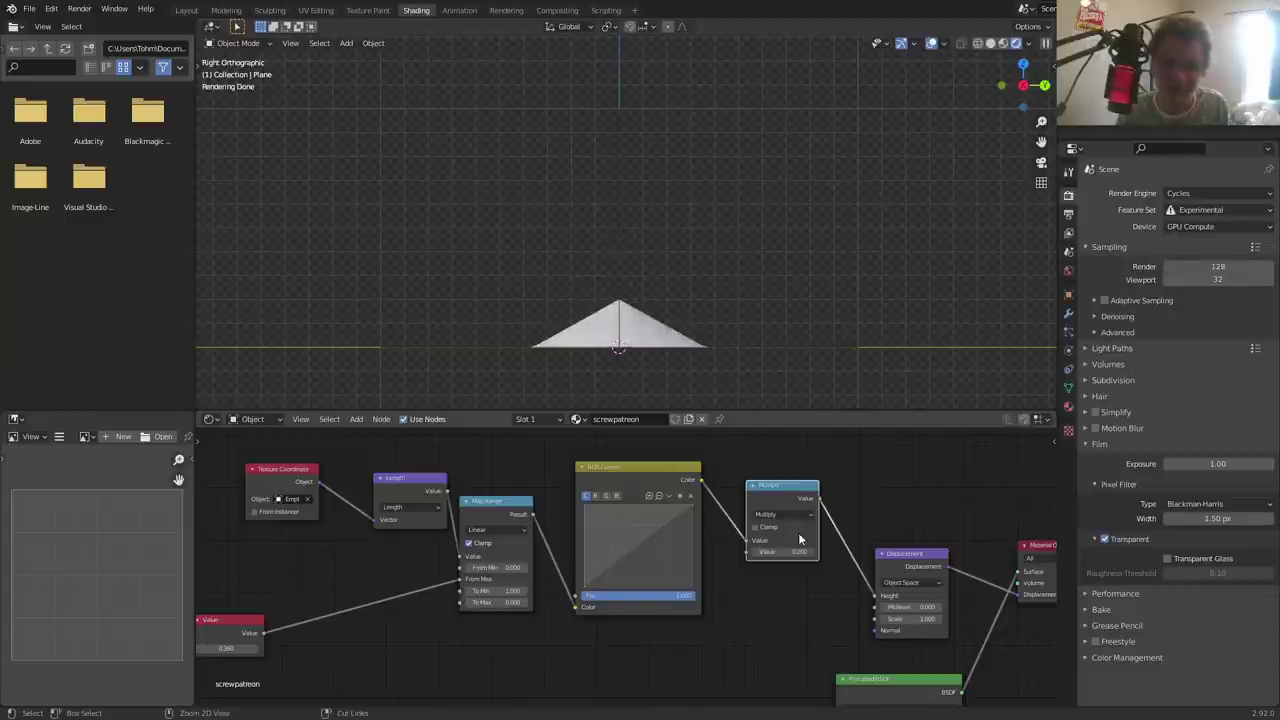
pyautogui.moveTo(799, 540); pyautogui.dragTo(802, 540)
# - Set the Multiply factor to 0.250
pyautogui.moveTo(652, 531); pyautogui.dragTo(620, 528)
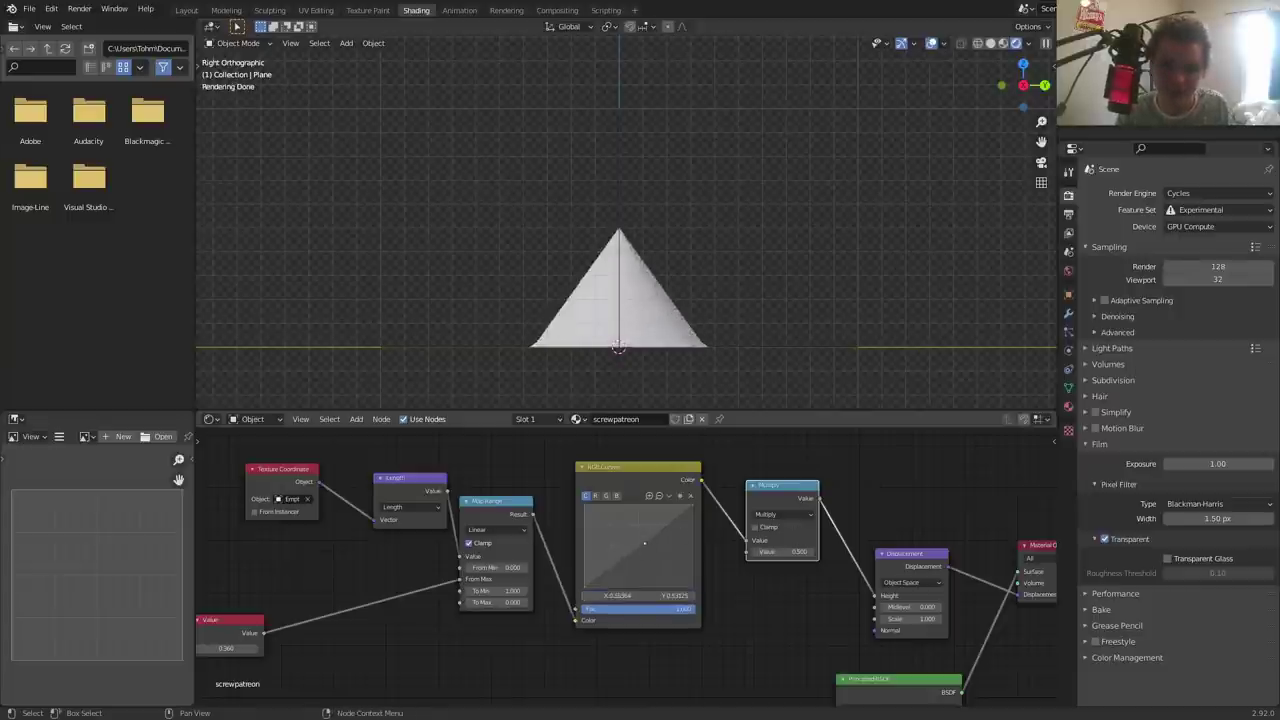
pyautogui.hotkey('ctrl', 'z')
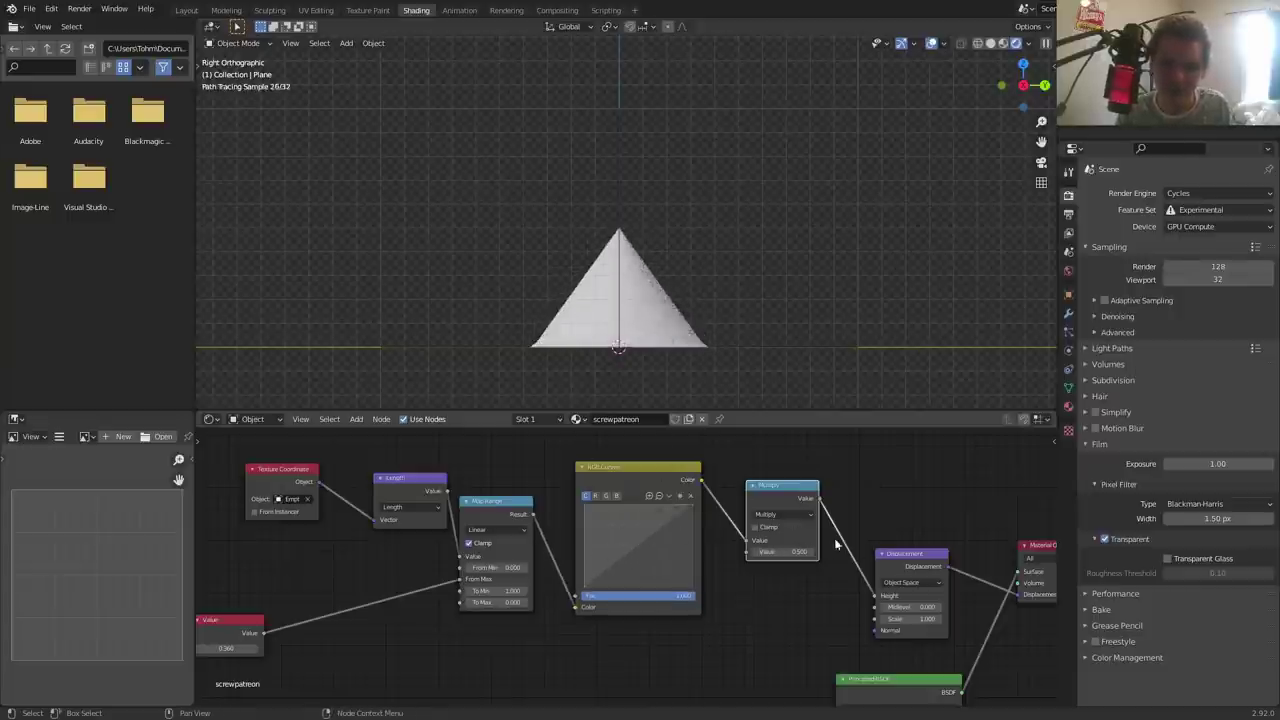
pyautogui.scroll(1, 646, 491)
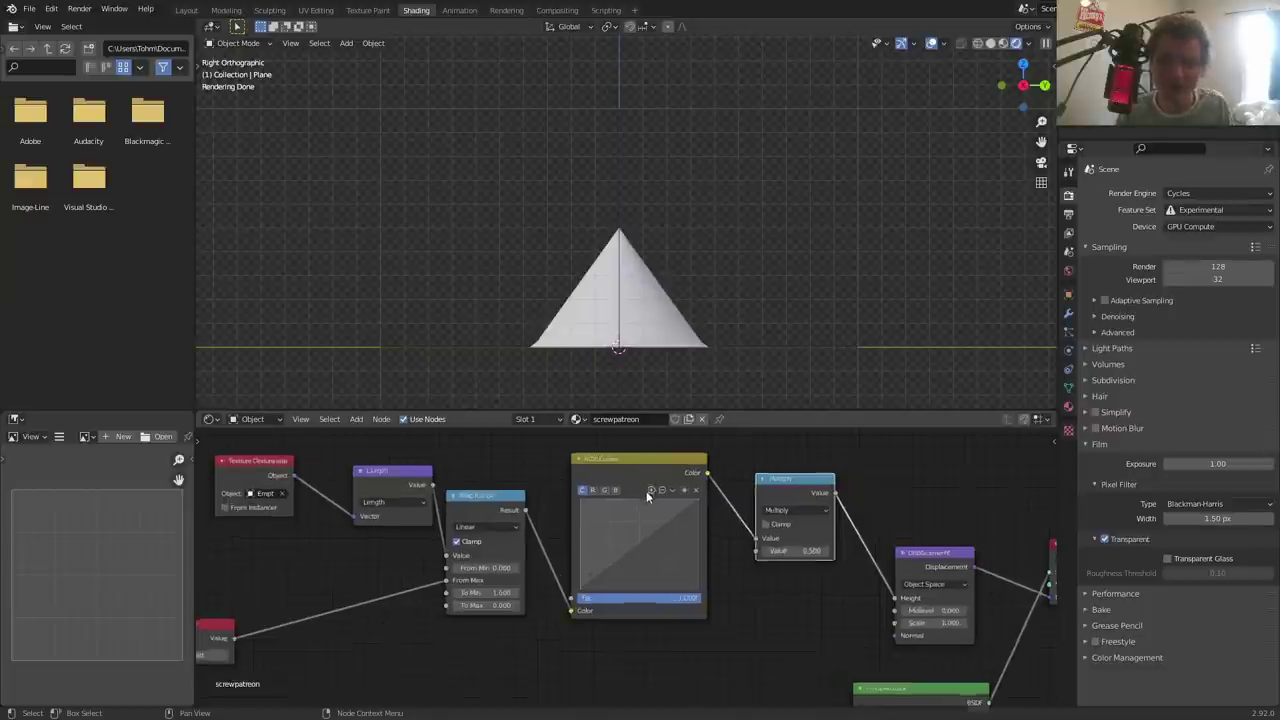
pyautogui.scroll(3, 646, 491)
pyautogui.click(868, 547)
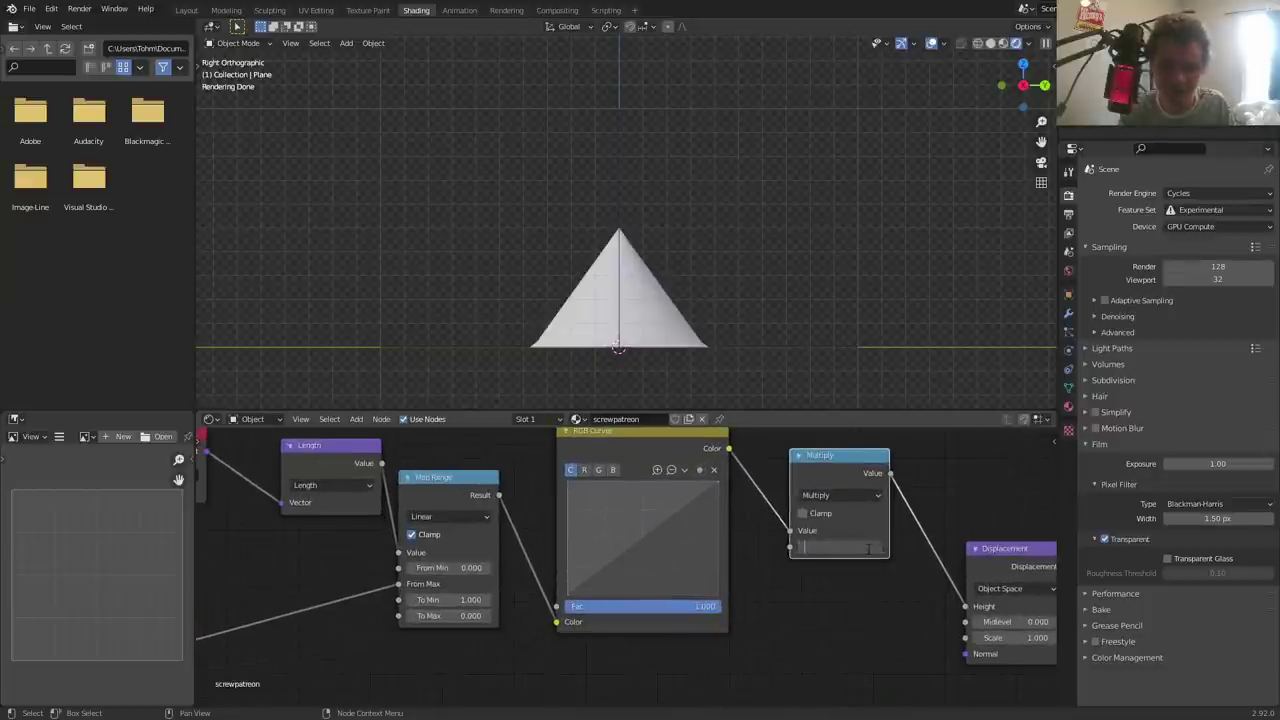
pyautogui.write('0.420')
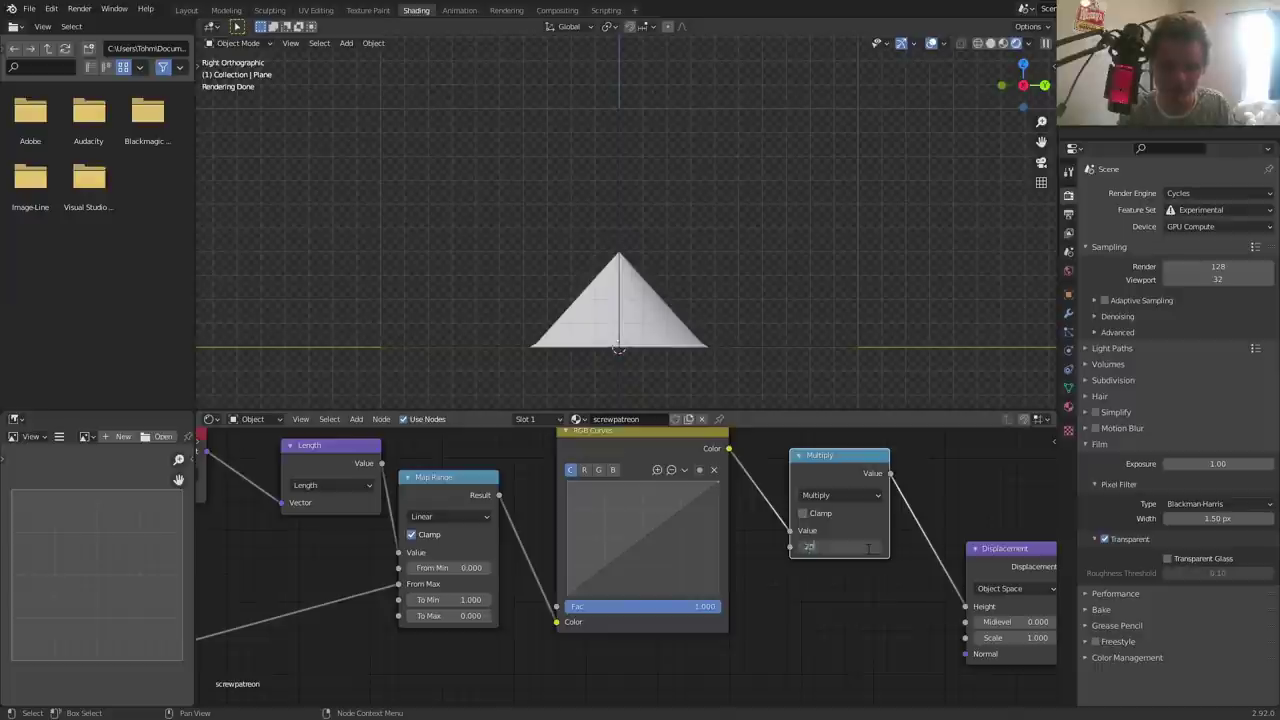
pyautogui.press('Return')
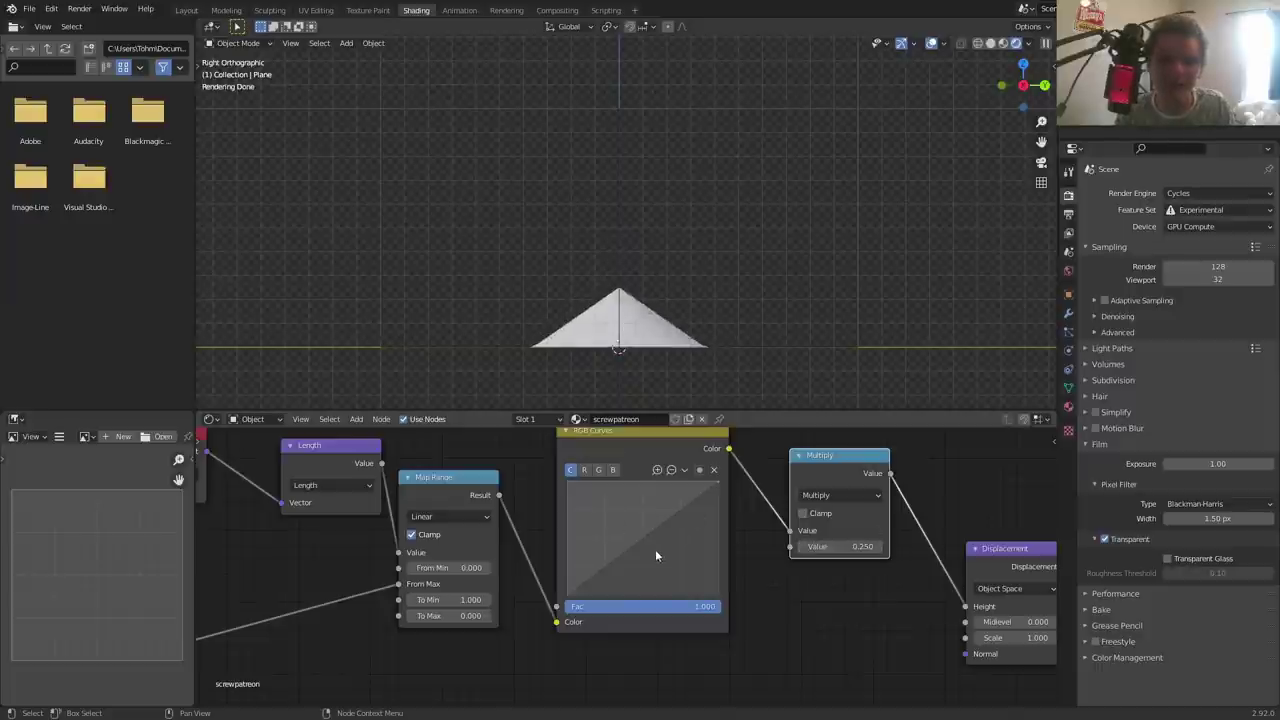
# - Lower the curve's end point and add a bulging point to round the dome
pyautogui.moveTo(716, 481)
pyautogui.mouseDown()
pyautogui.moveTo(717, 540)
pyautogui.moveTo(717, 506)
pyautogui.mouseUp()
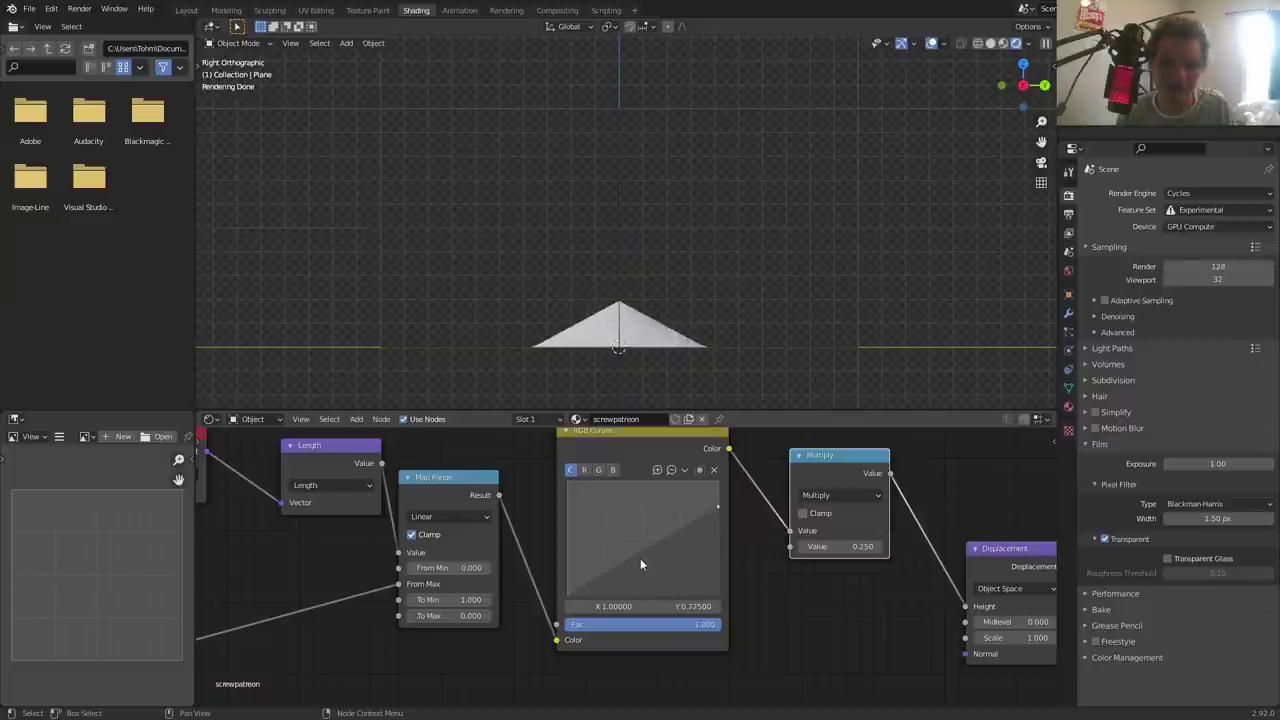
pyautogui.moveTo(641, 565)
pyautogui.mouseDown()
pyautogui.moveTo(620, 525)
pyautogui.moveTo(589, 529)
pyautogui.mouseUp()
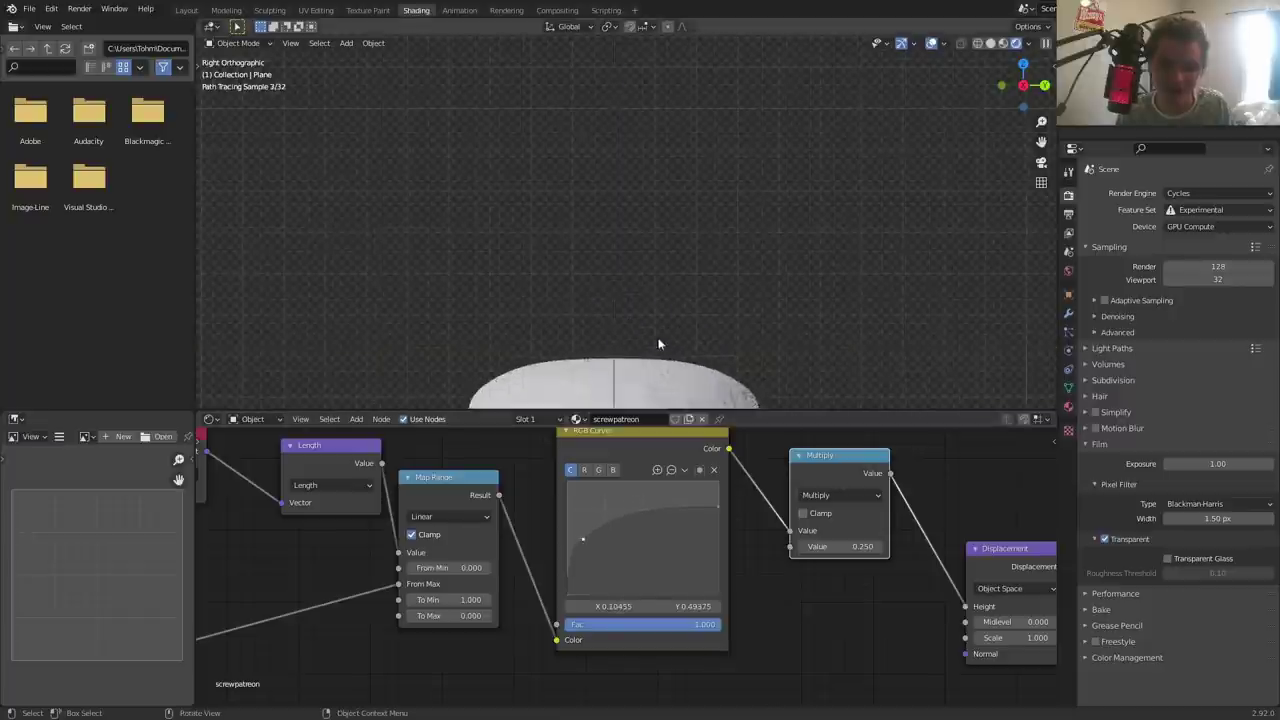
pyautogui.moveTo(623, 300)
pyautogui.mouseDown(button='middle')
pyautogui.moveTo(575, 390)
pyautogui.moveTo(674, 318)
pyautogui.mouseUp(button='middle')
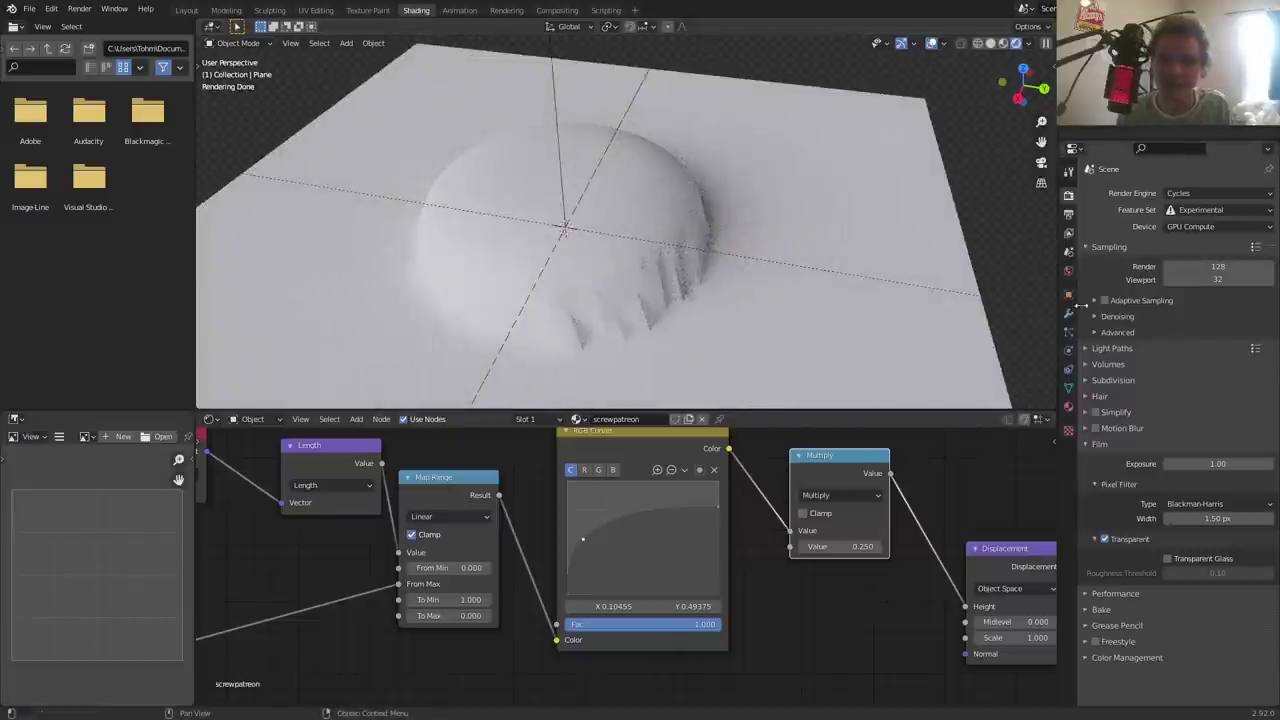
# - Set the Subdivision modifier's dicing scale to 0.40, keeping viewport levels at 1
pyautogui.click(1069, 313)
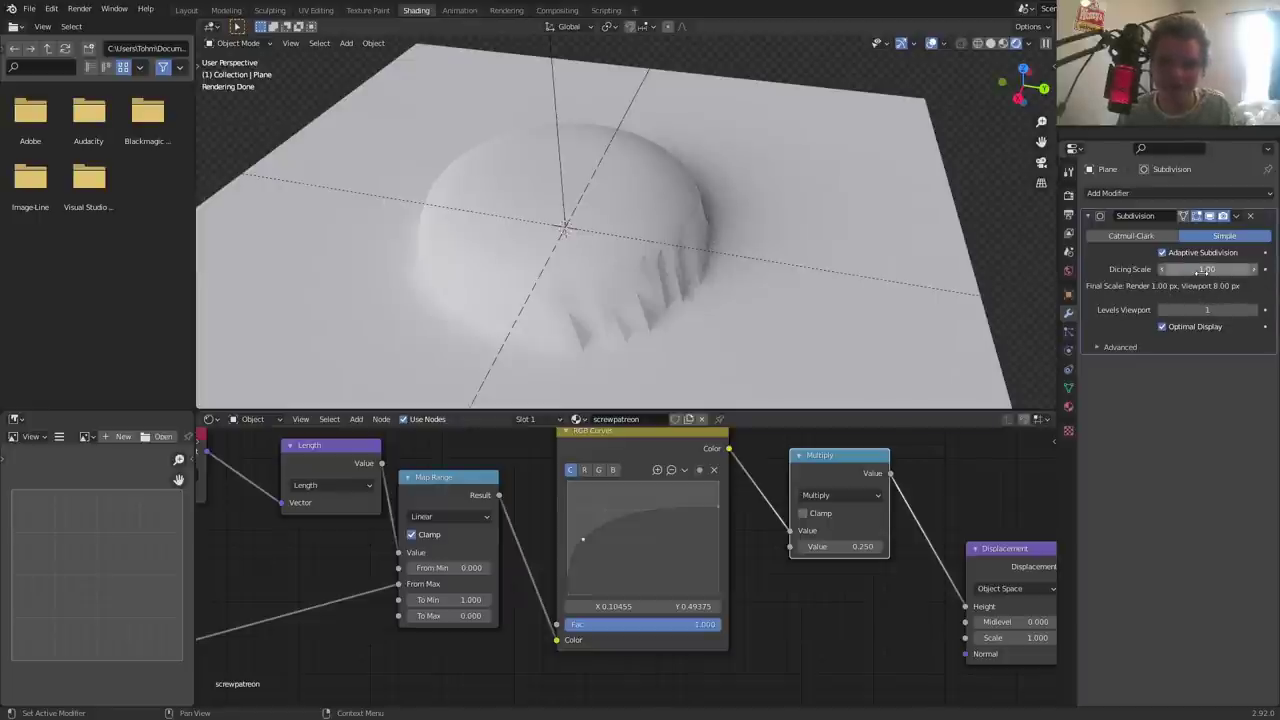
pyautogui.click(1254, 310)
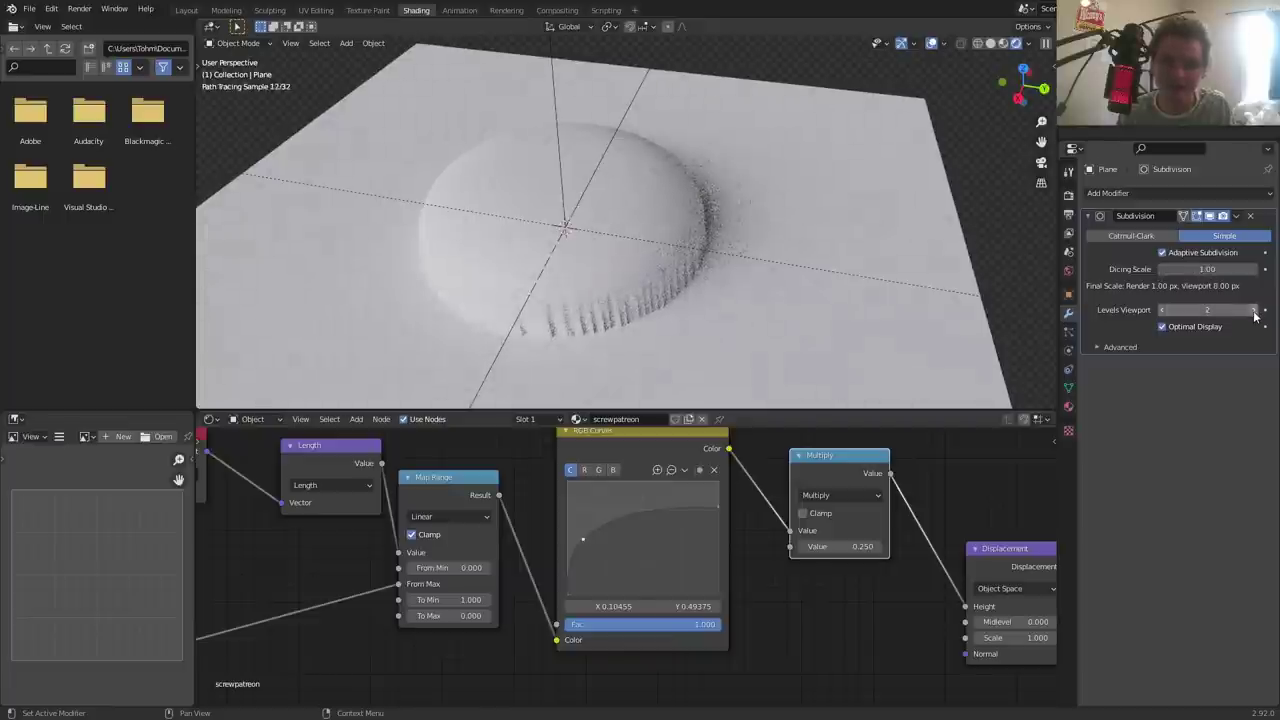
pyautogui.click(1252, 310)
pyautogui.moveTo(1222, 312); pyautogui.dragTo(1180, 312)
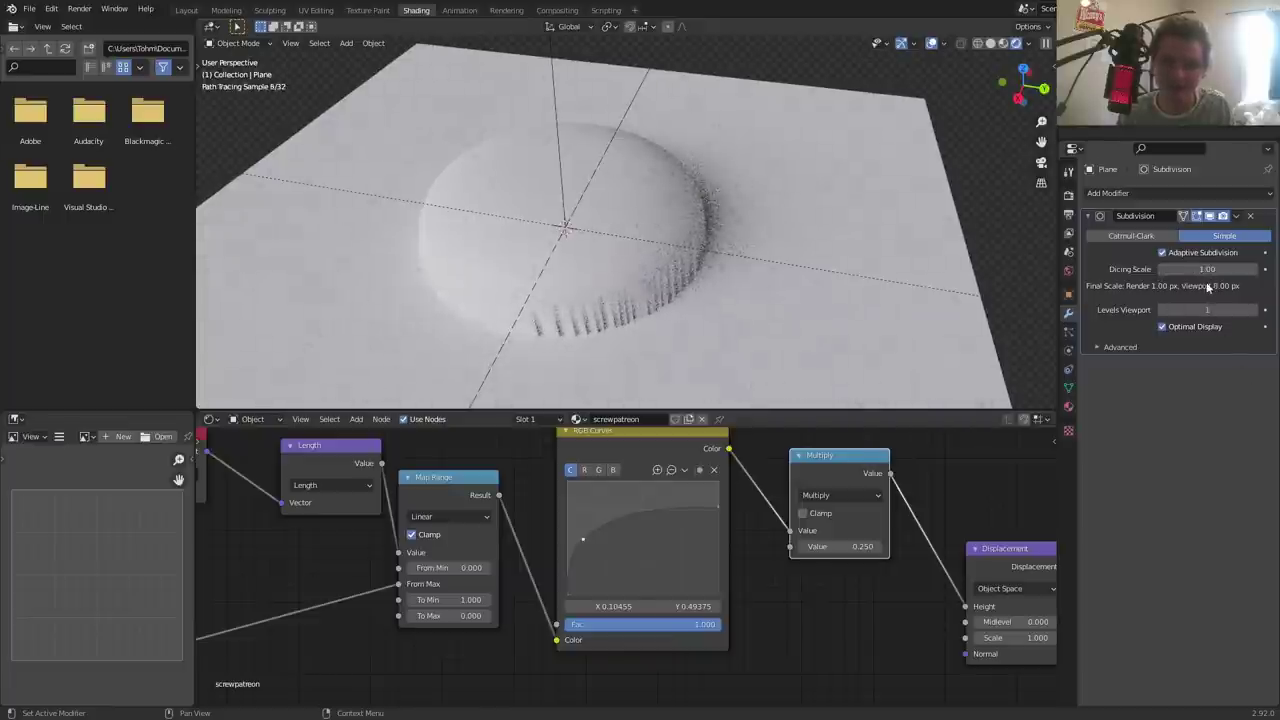
pyautogui.click(1205, 270)
pyautogui.write('0.4')
pyautogui.press('Return')
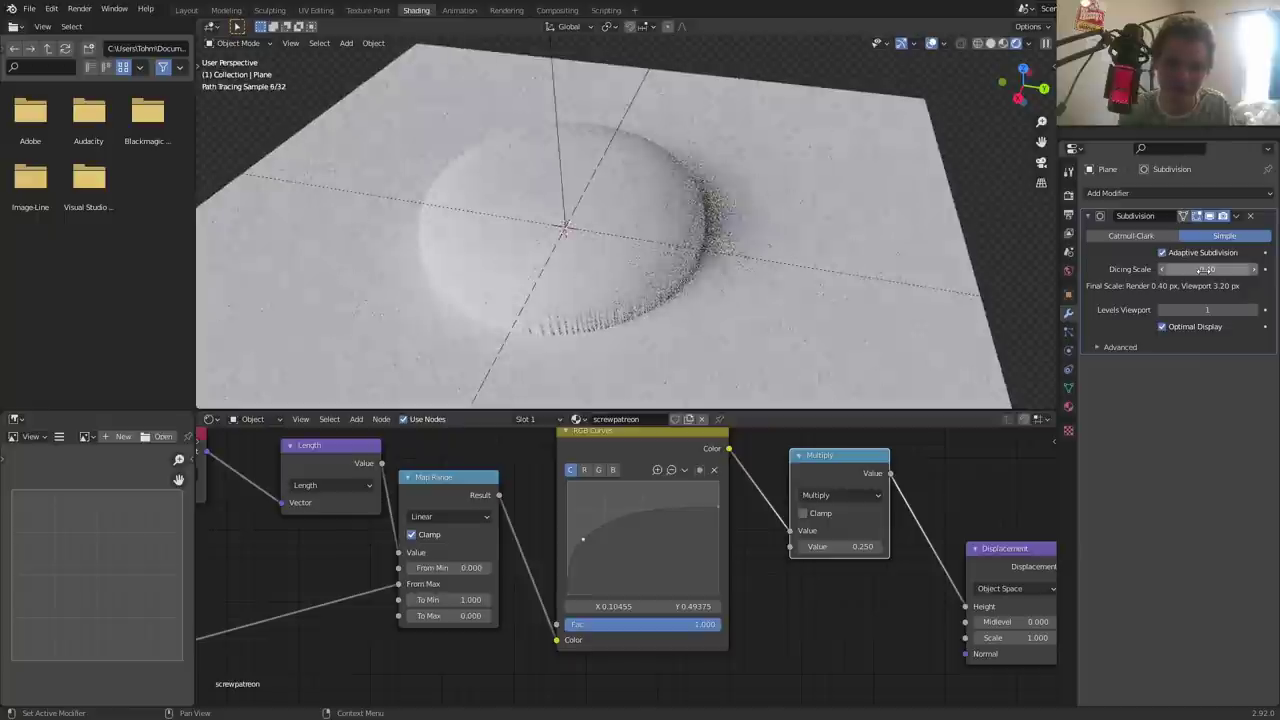
# - Move the RGB Curves point slightly right to reshape the dome
pyautogui.moveTo(675, 229); pyautogui.dragTo(720, 185, button='middle')
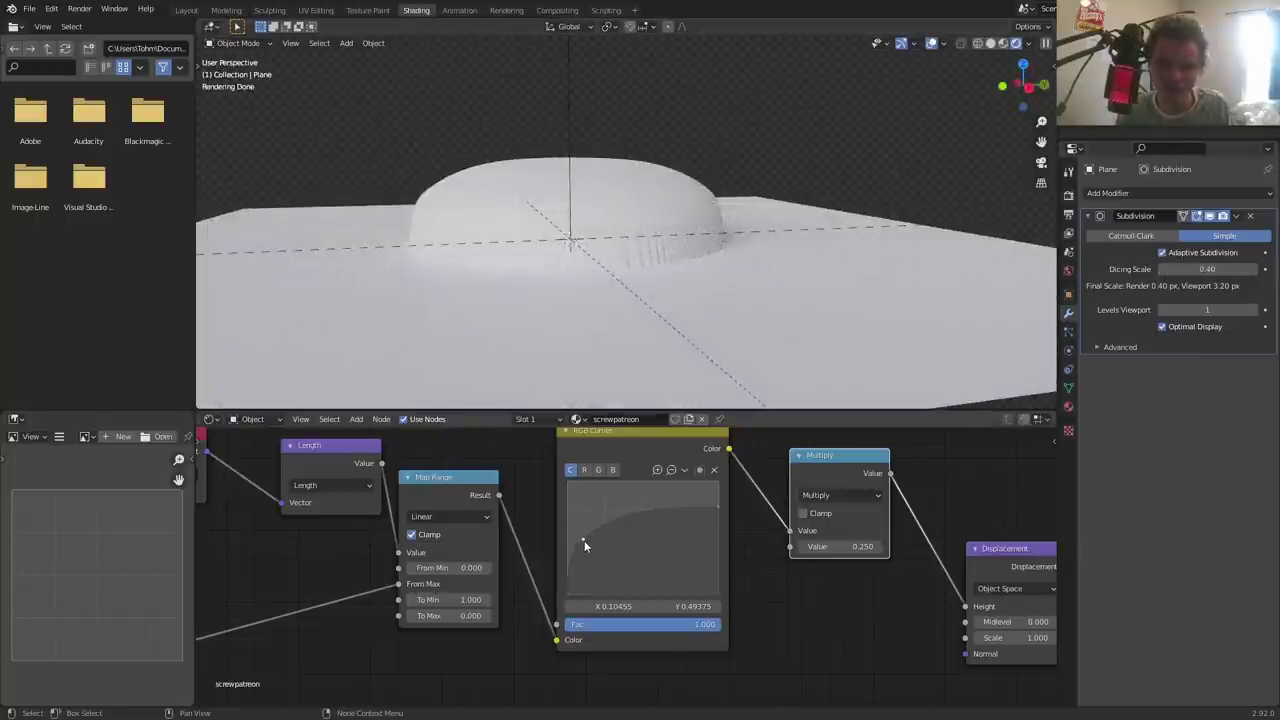
pyautogui.moveTo(584, 540); pyautogui.dragTo(591, 539)
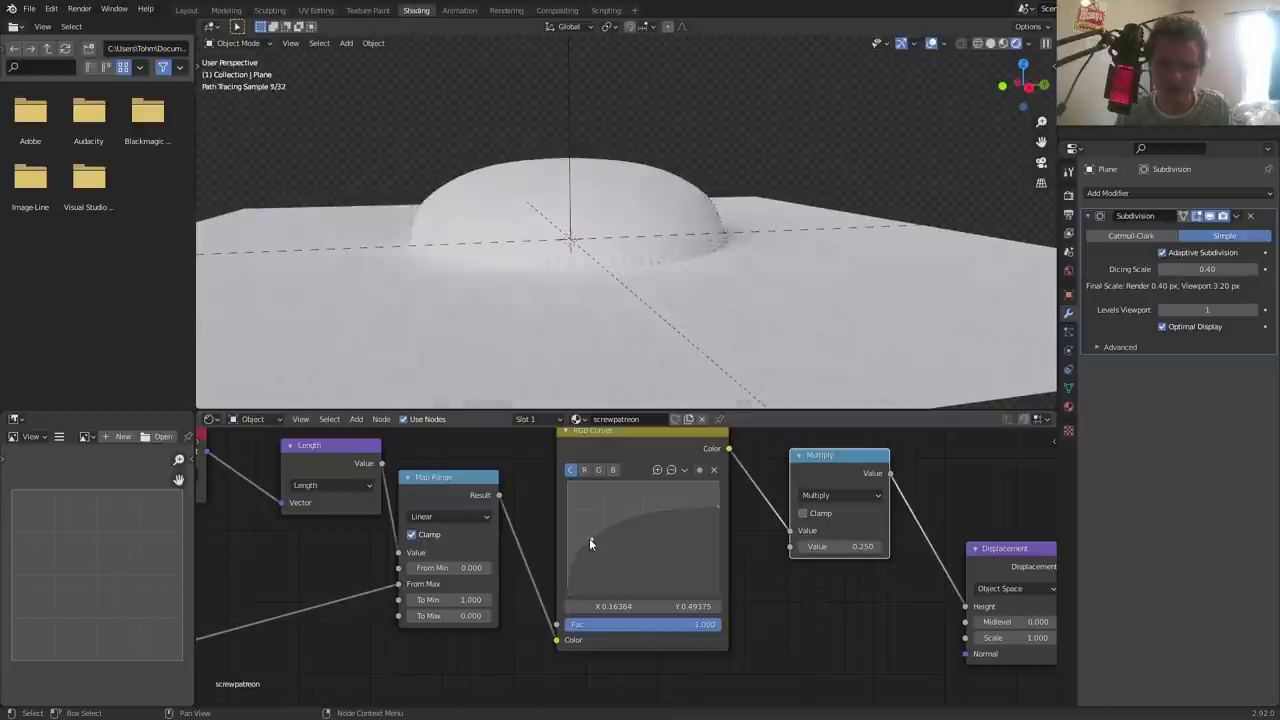
pyautogui.moveTo(579, 259); pyautogui.dragTo(709, 331, button='middle')
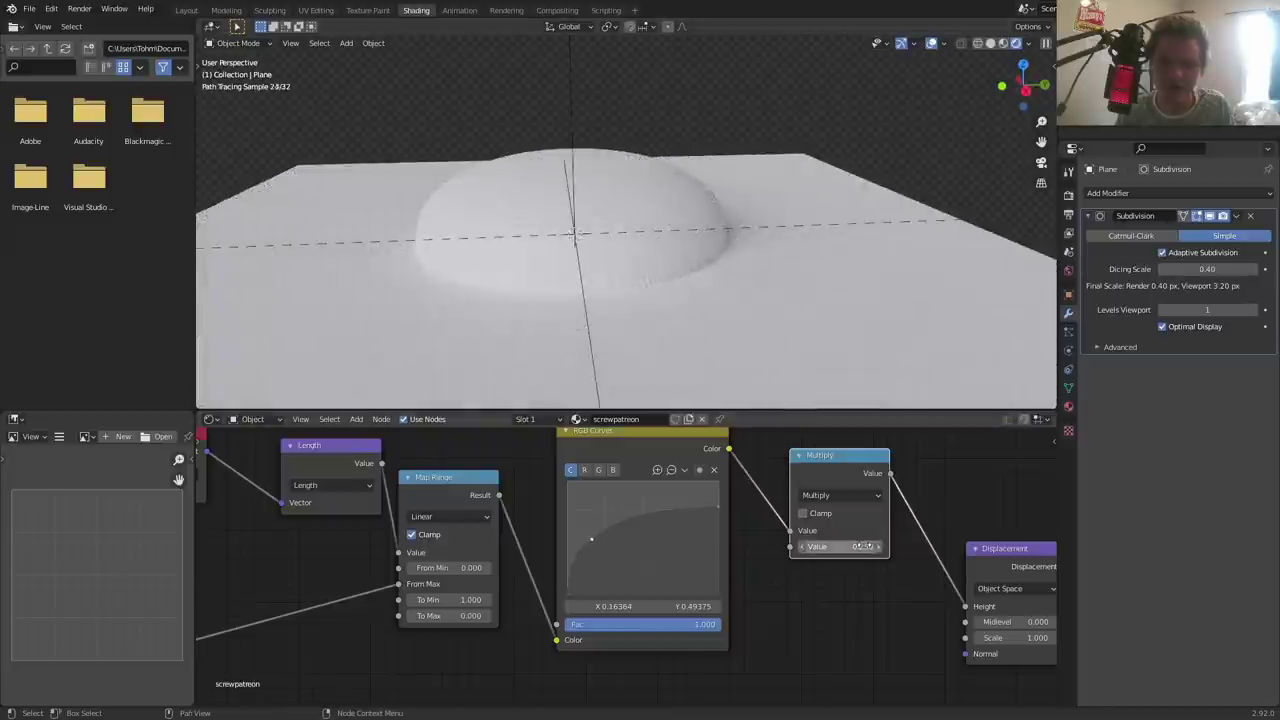
# - Lower the Multiply strength to 0.2 for a flatter dome
pyautogui.click(866, 546)
pyautogui.write('0.2')
pyautogui.press('Return')
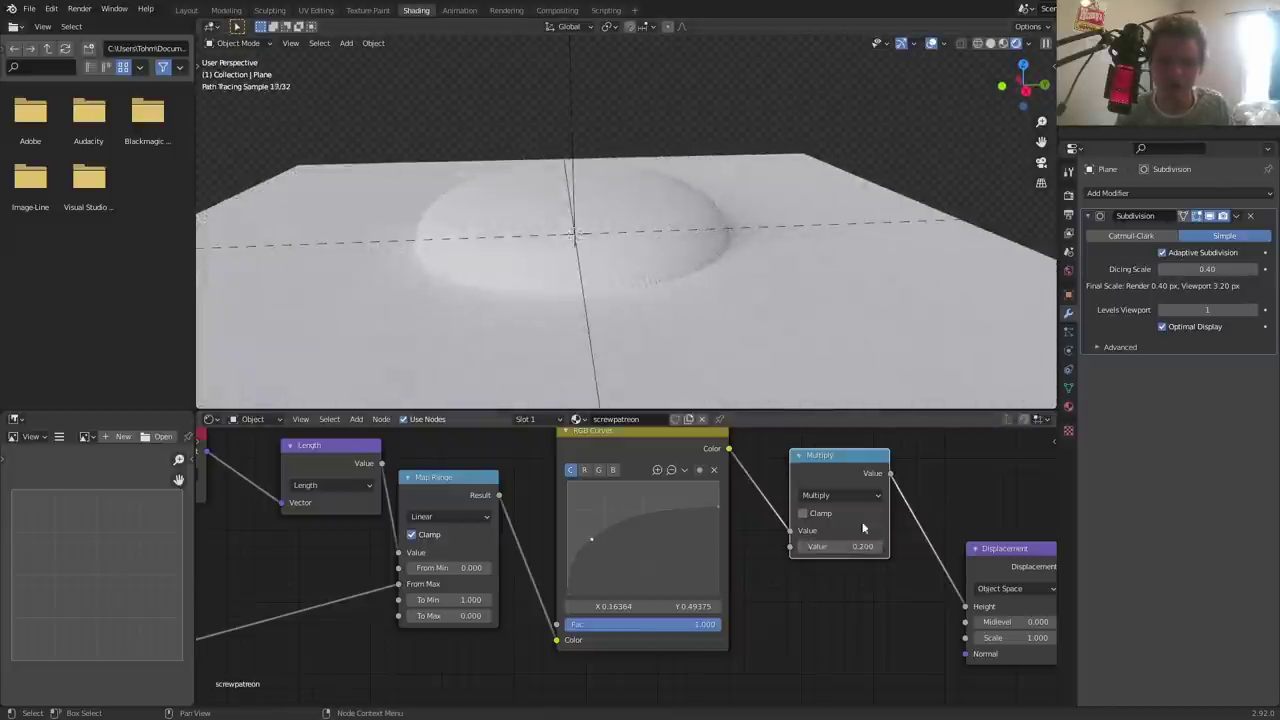
pyautogui.moveTo(760, 260)
pyautogui.mouseDown(button='middle')
pyautogui.moveTo(723, 200)
pyautogui.moveTo(664, 176)
pyautogui.moveTo(656, 218)
pyautogui.moveTo(604, 85)
pyautogui.moveTo(613, 145)
pyautogui.mouseUp(button='middle')
pyautogui.click(603, 74)
pyautogui.press('g')
pyautogui.press('x')
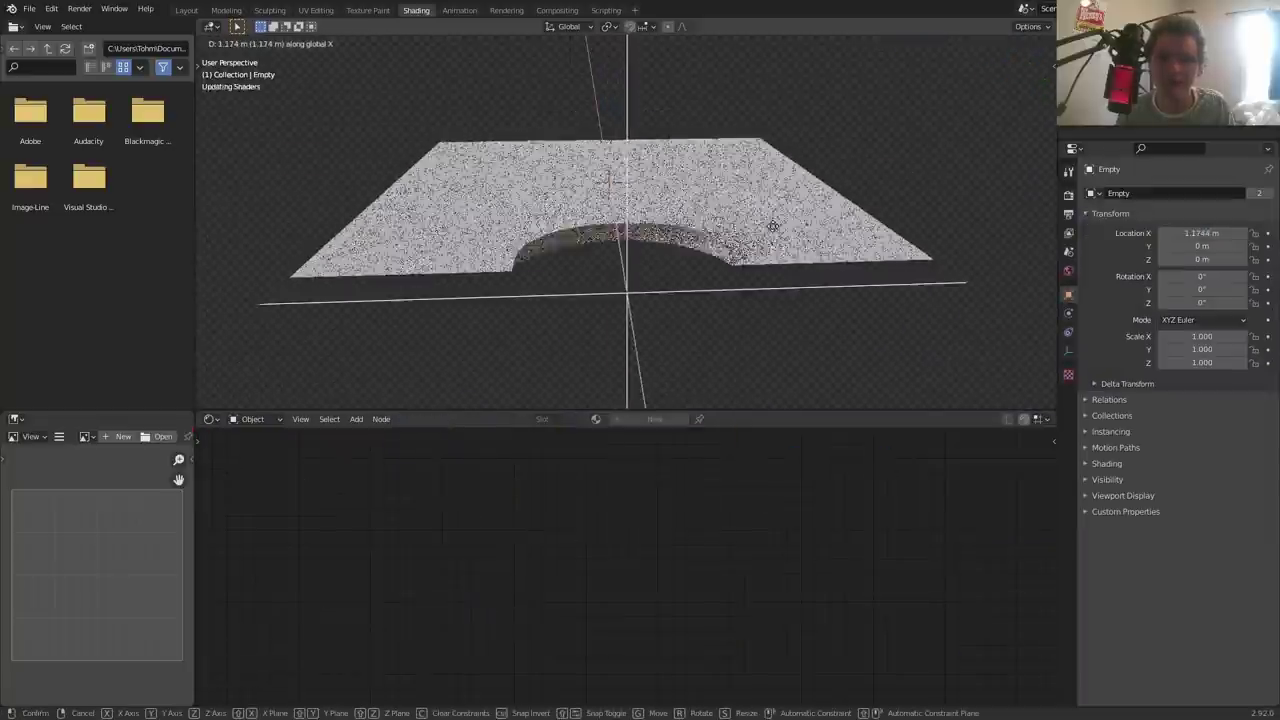
pyautogui.rightClick(661, 166)
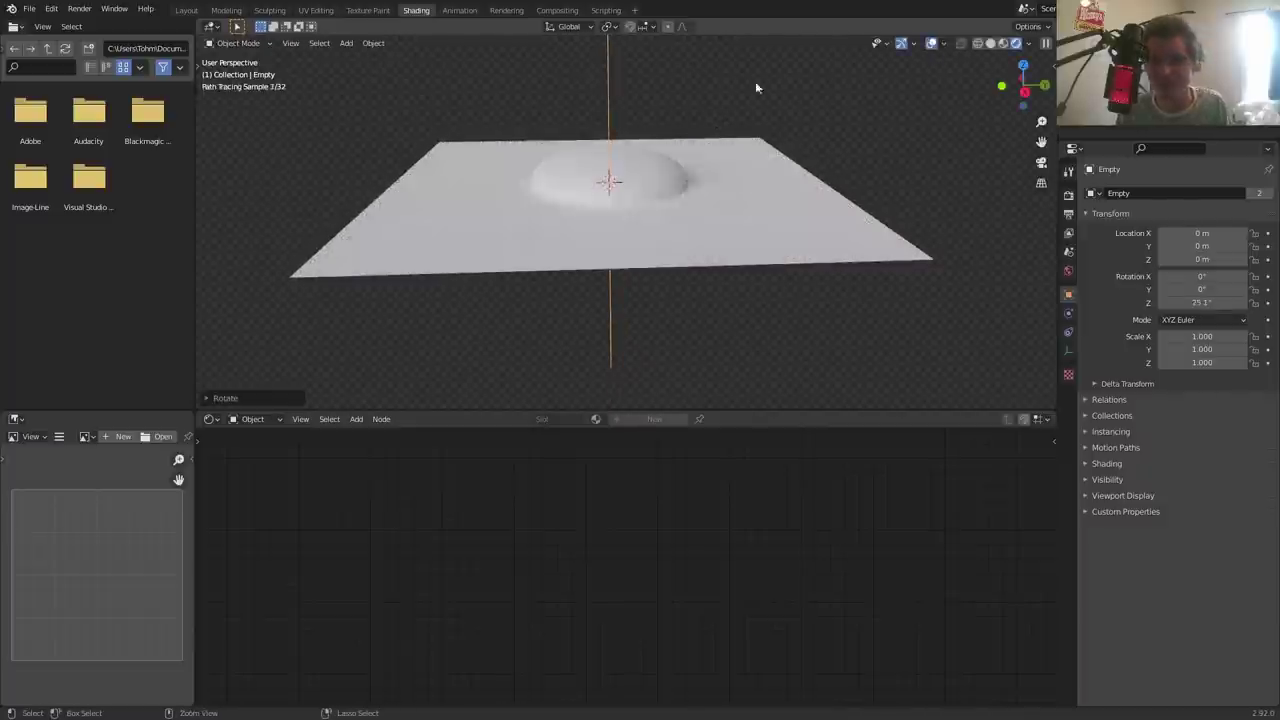
pyautogui.click(743, 193)
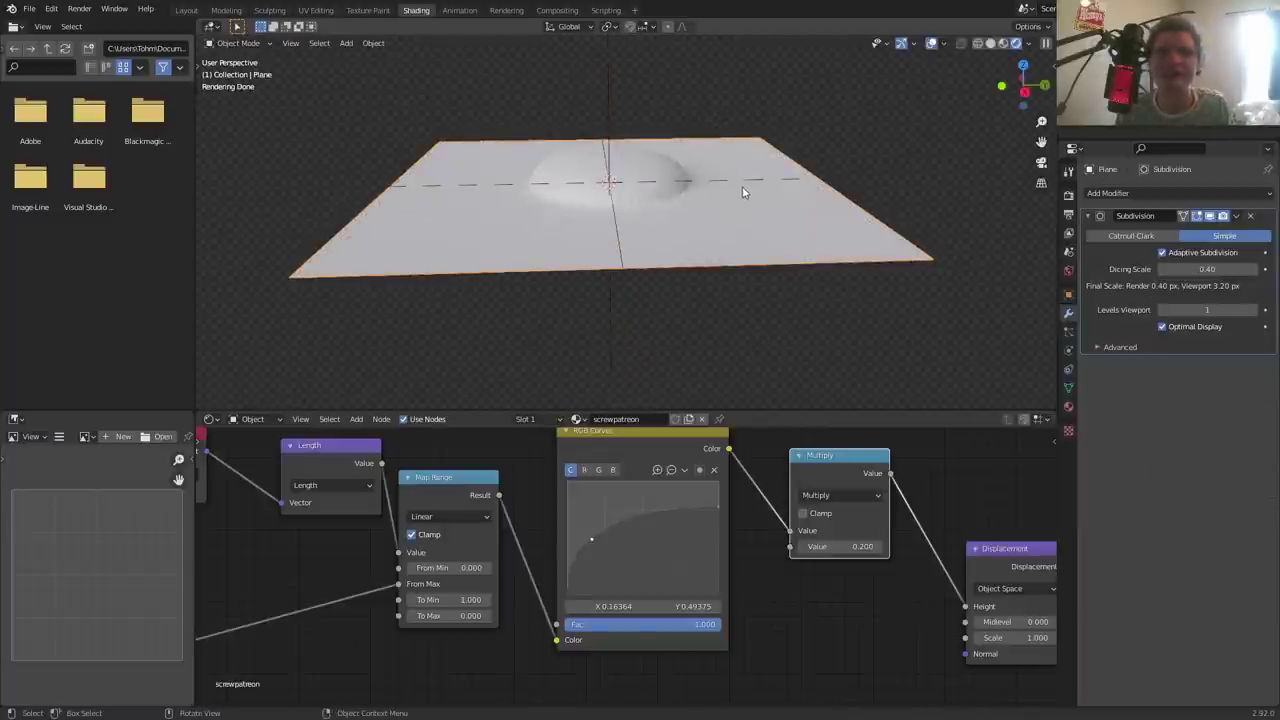
pyautogui.scroll(-3, 642, 491)
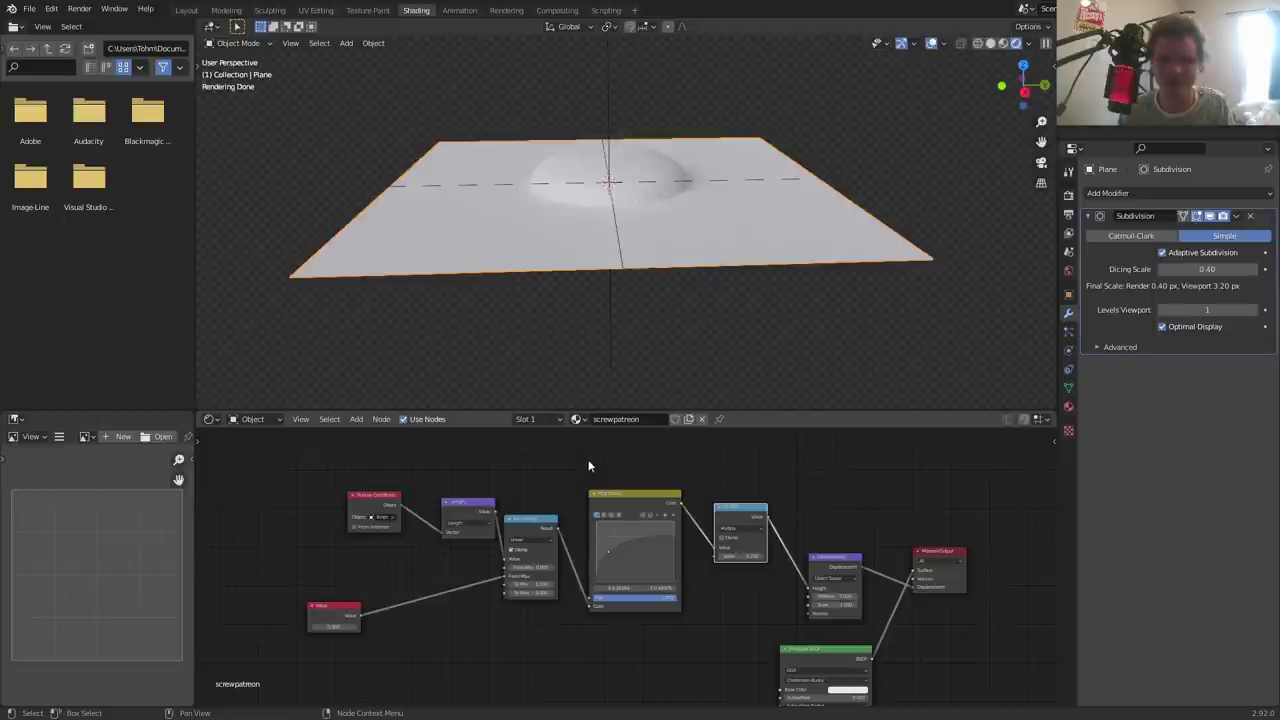
# - Drag the Texture Coordinate node further left, away from the Length node
pyautogui.scroll(2, 573, 445)
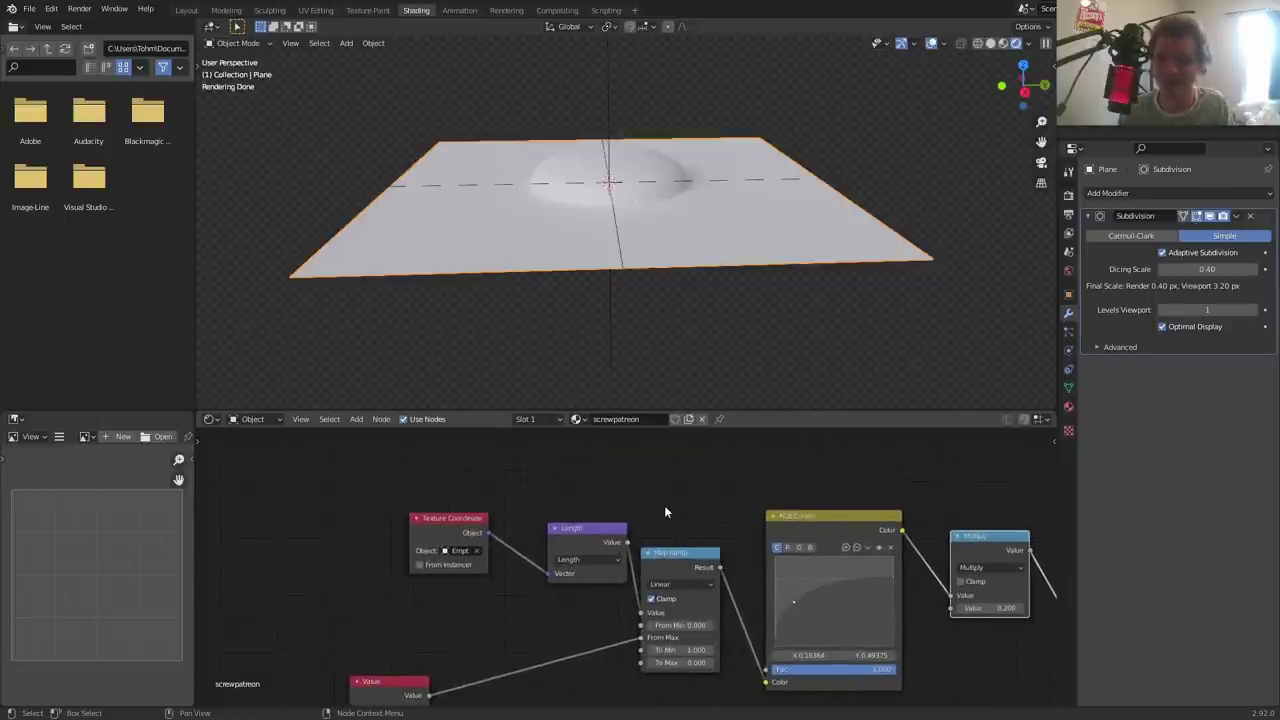
pyautogui.moveTo(444, 529); pyautogui.dragTo(336, 512)
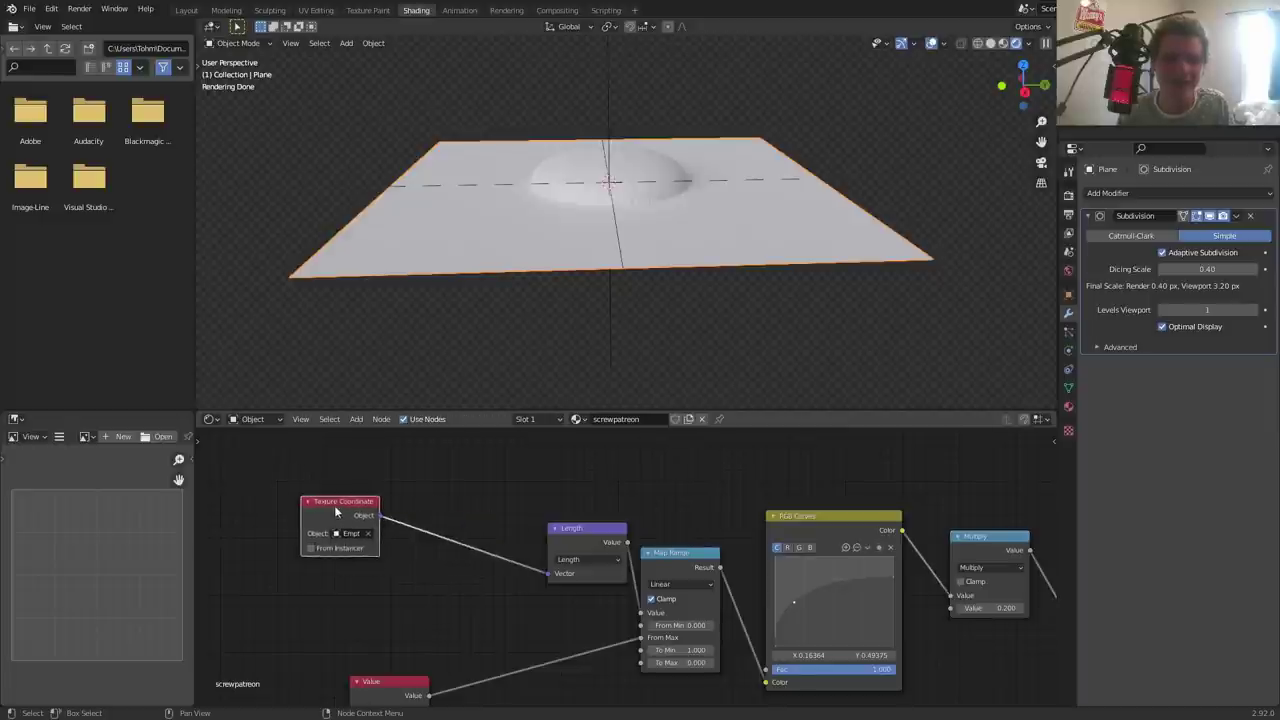
pyautogui.moveTo(336, 512); pyautogui.dragTo(482, 570, button='middle')
# - Add a Separate XYZ node fed by the Texture Coordinate Object output
pyautogui.hotkey('shift', 'a')
pyautogui.click(510, 480)
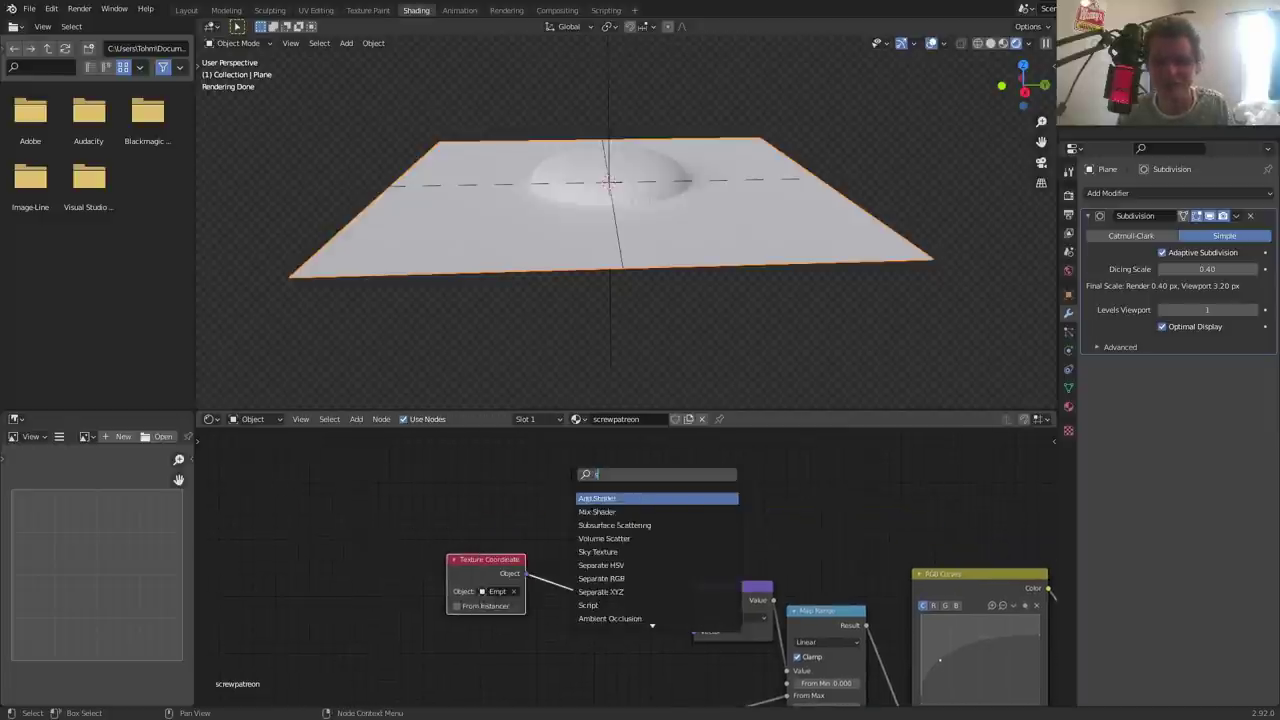
pyautogui.press('Down')
pyautogui.press('Down')
pyautogui.press('Return')
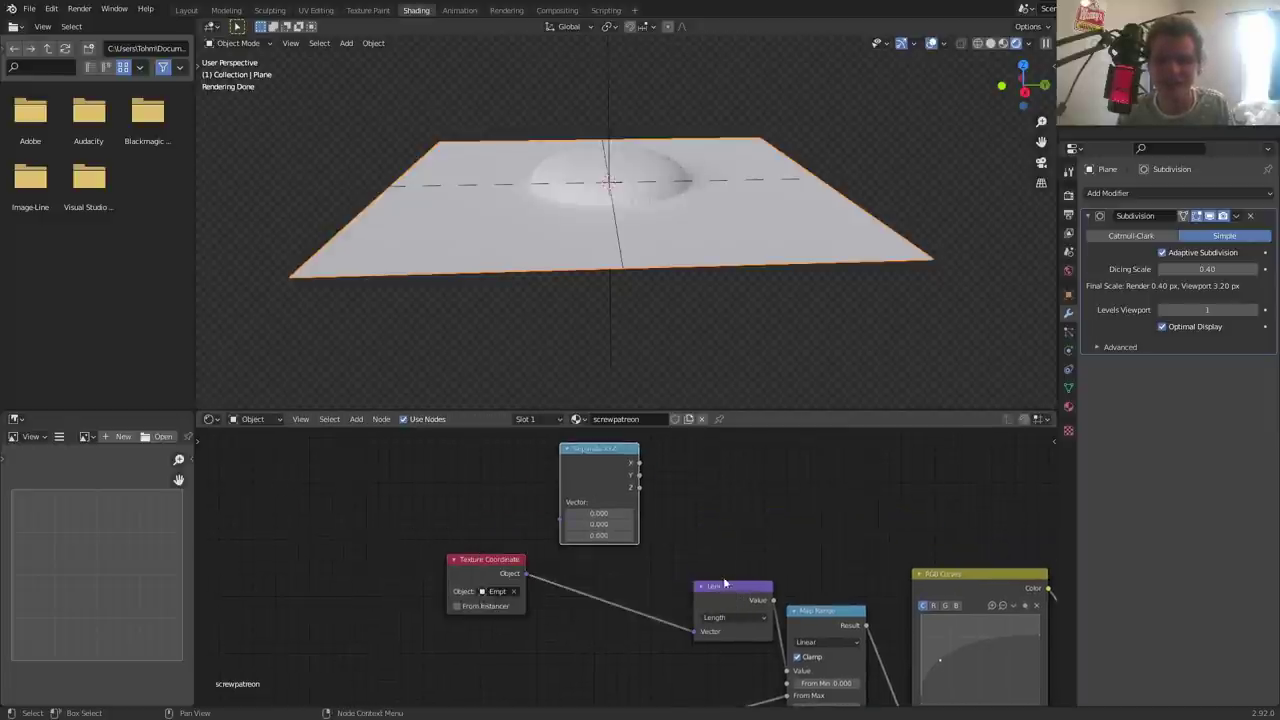
pyautogui.moveTo(757, 606); pyautogui.dragTo(702, 588)
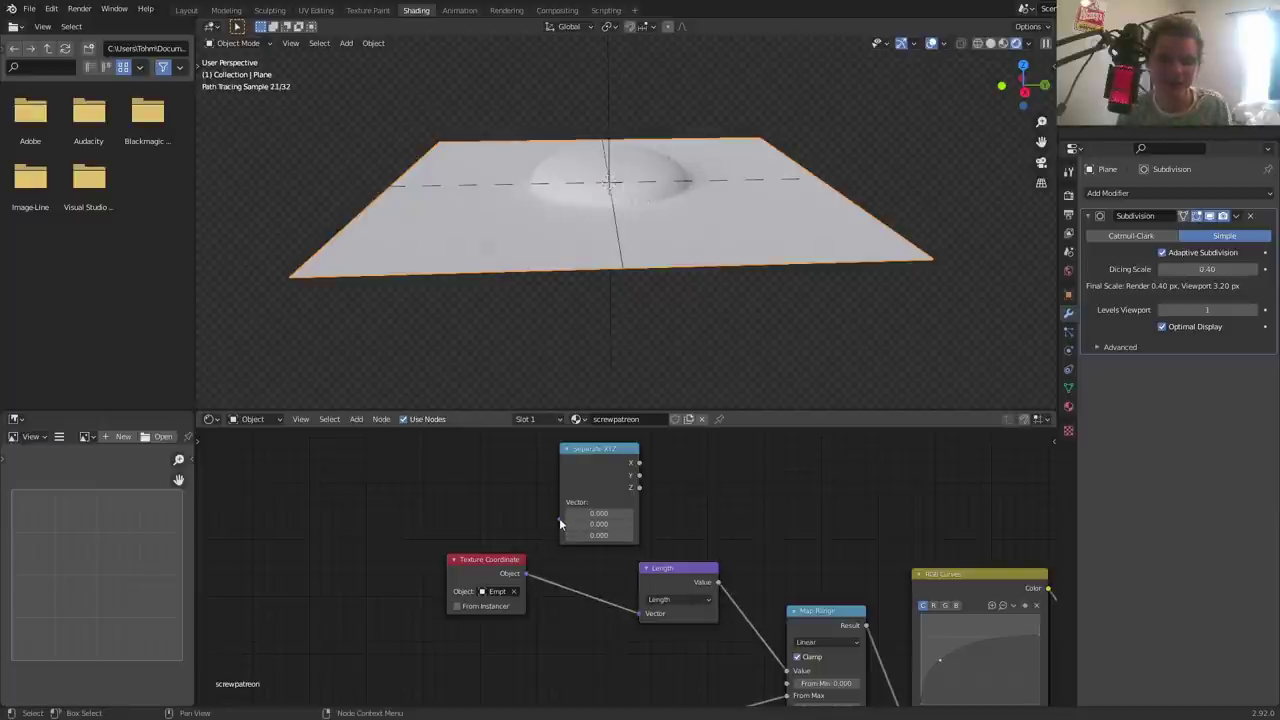
pyautogui.moveTo(559, 518); pyautogui.dragTo(528, 578)
pyautogui.moveTo(611, 473); pyautogui.dragTo(570, 520, button='middle')
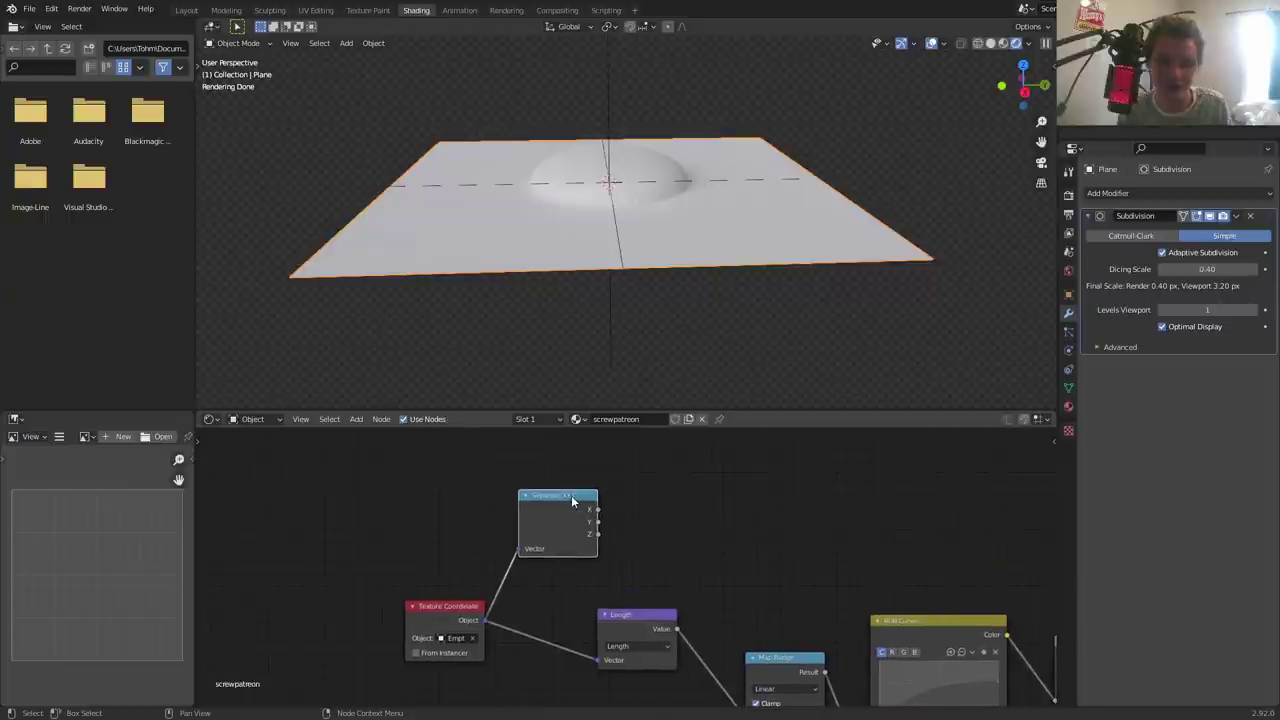
# - Preview the Separate XYZ X output on the plane from a top view
pyautogui.keyDown('ctrl'); pyautogui.keyDown('shift'); pyautogui.click(572, 501); pyautogui.keyUp('shift'); pyautogui.keyUp('ctrl')
pyautogui.keyDown('ctrl'); pyautogui.keyDown('shift'); pyautogui.click(572, 501); pyautogui.keyUp('shift'); pyautogui.keyUp('ctrl')
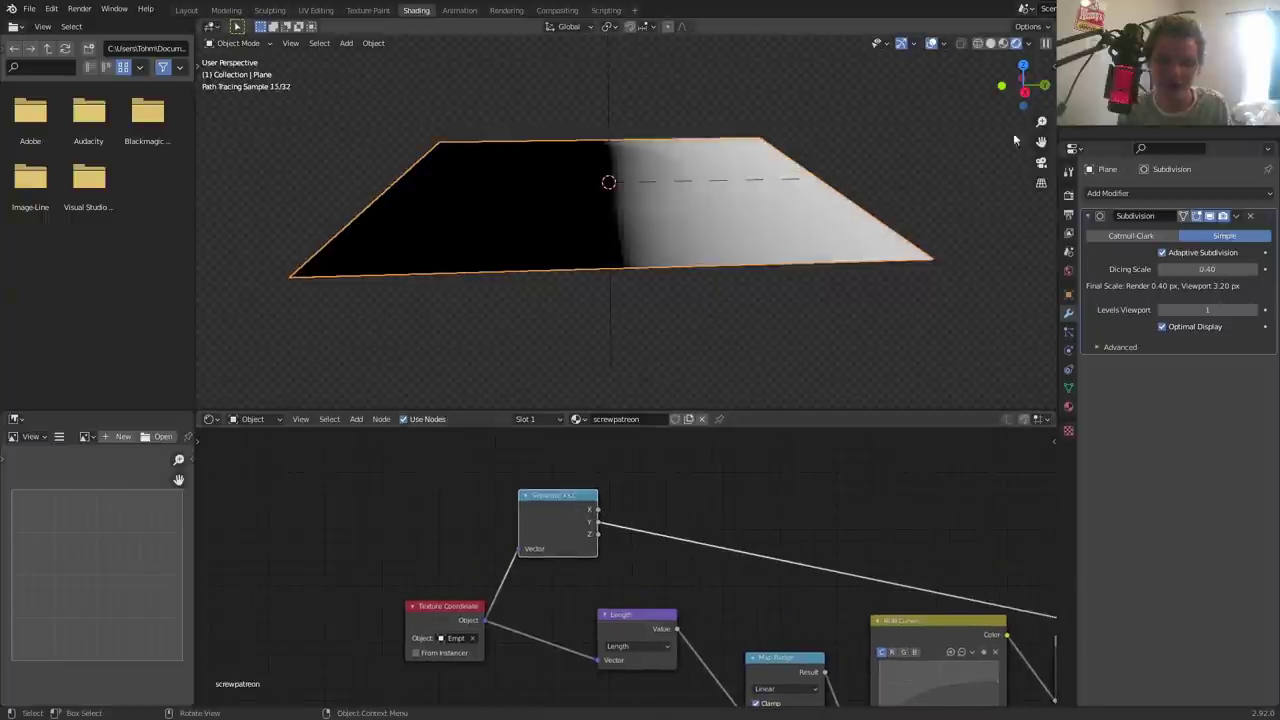
pyautogui.click(1023, 66)
pyautogui.keyDown('shift'); pyautogui.moveTo(551, 209); pyautogui.dragTo(692, 248, button='middle'); pyautogui.keyUp('shift')
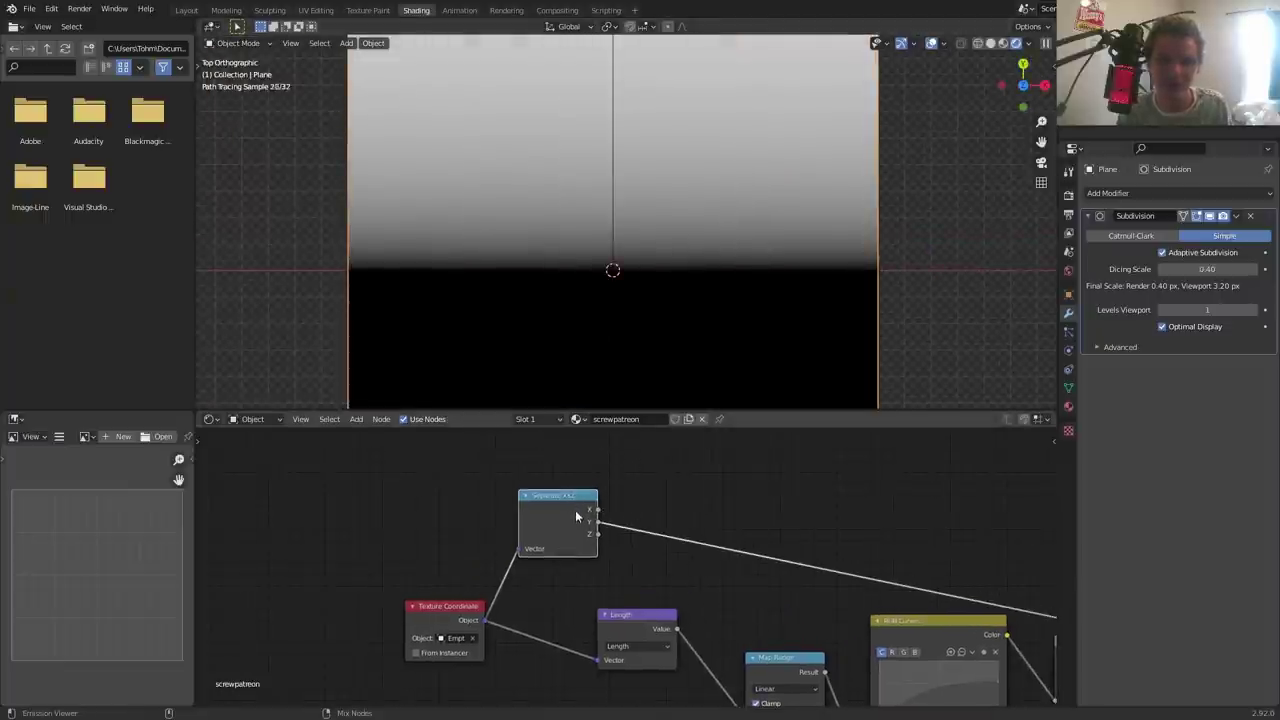
pyautogui.keyDown('ctrl'); pyautogui.keyDown('shift'); pyautogui.click(576, 515); pyautogui.keyUp('shift'); pyautogui.keyUp('ctrl')
# - Try moving the Empty along X, then cancel the move
pyautogui.click(666, 262)
pyautogui.press('g')
pyautogui.press('x')
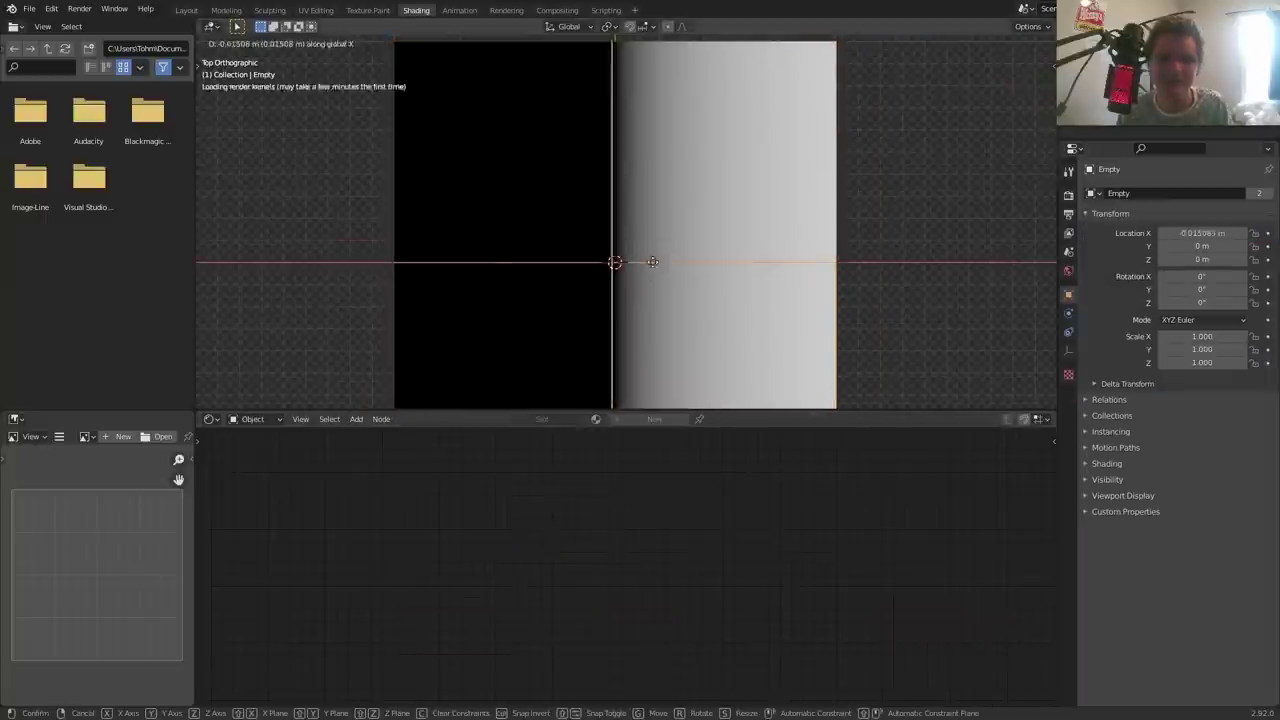
pyautogui.rightClick(664, 265)
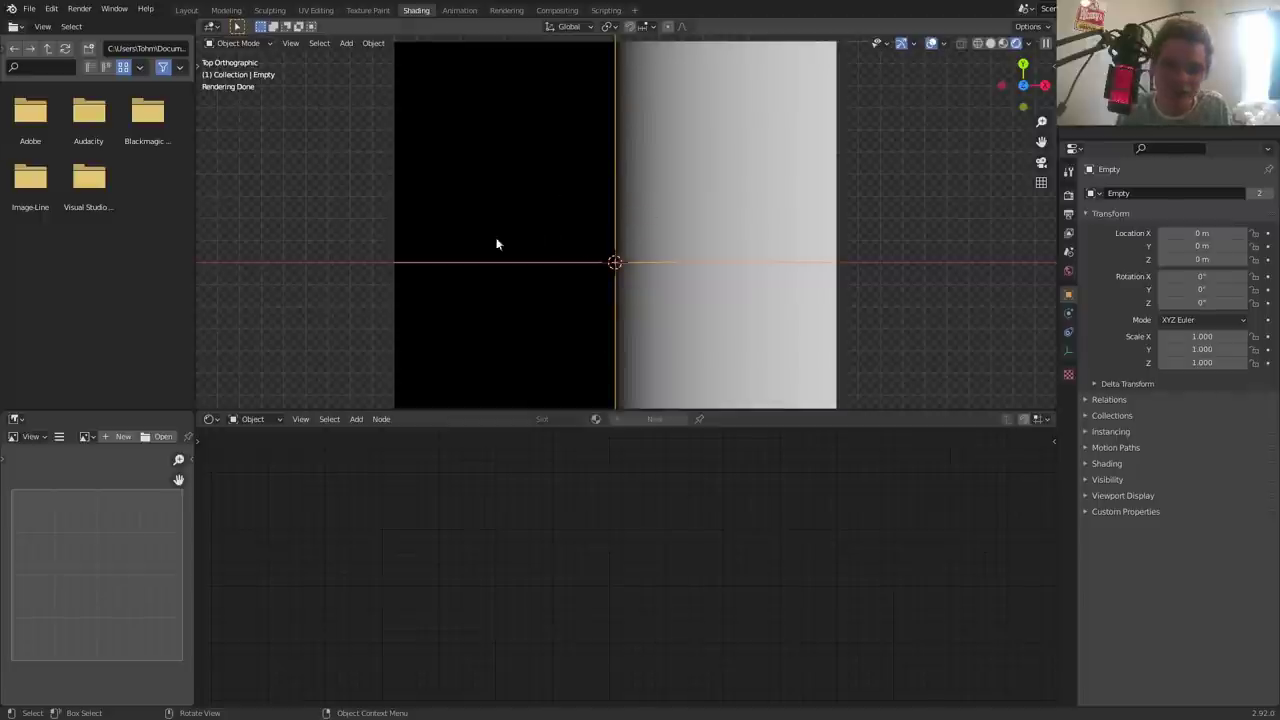
# - Reselect the plane and add a Math node set to Absolute
pyautogui.click(418, 233)
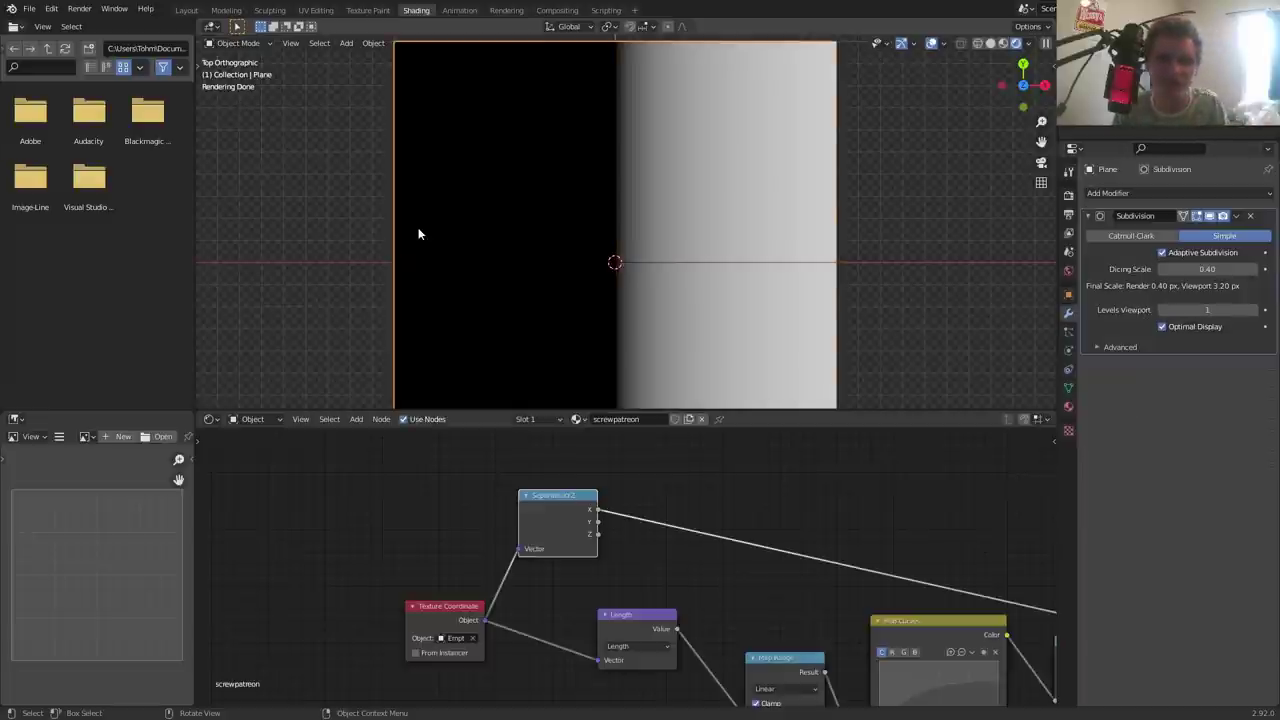
pyautogui.hotkey('shift', 'a')
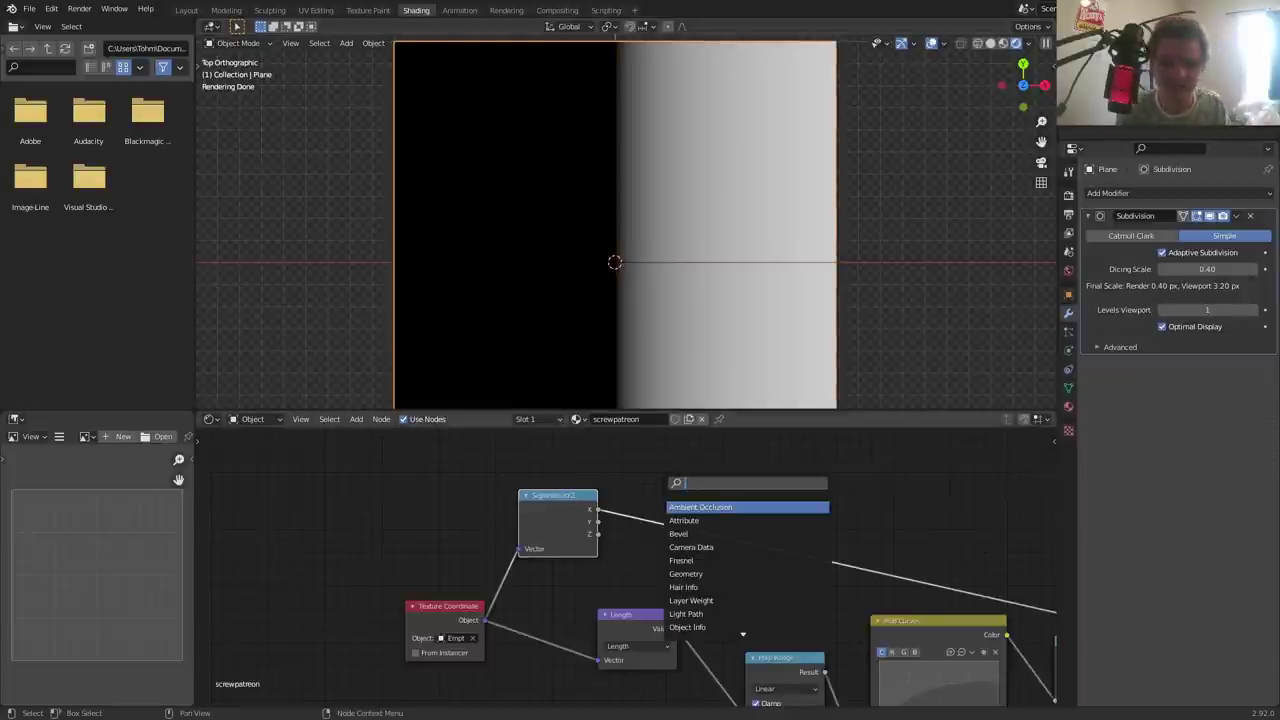
pyautogui.write('math')
pyautogui.press('Return')
pyautogui.click(723, 525)
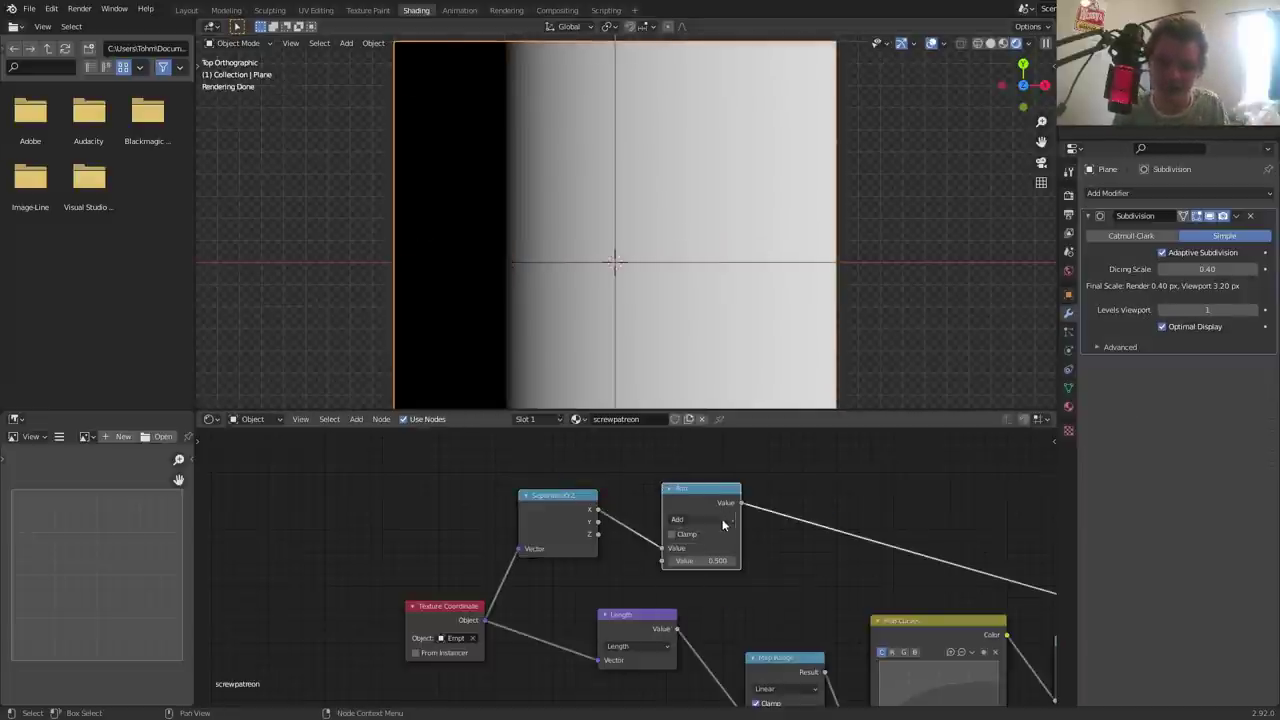
pyautogui.click(723, 520)
pyautogui.click(696, 676)
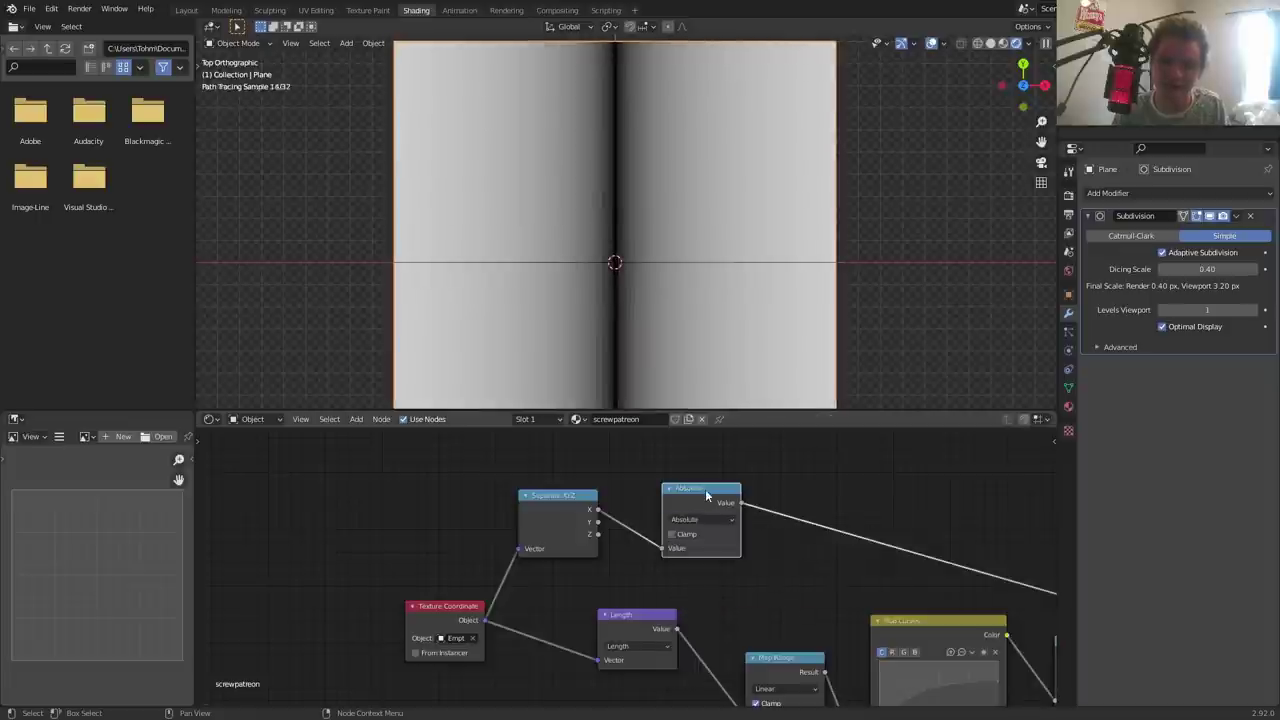
pyautogui.moveTo(705, 489); pyautogui.dragTo(666, 446)
# - Feed Separate XYZ X into the Absolute node and preview it on the plane
pyautogui.keyDown('ctrl'); pyautogui.keyDown('shift'); pyautogui.click(640, 620); pyautogui.keyUp('shift'); pyautogui.keyUp('ctrl')
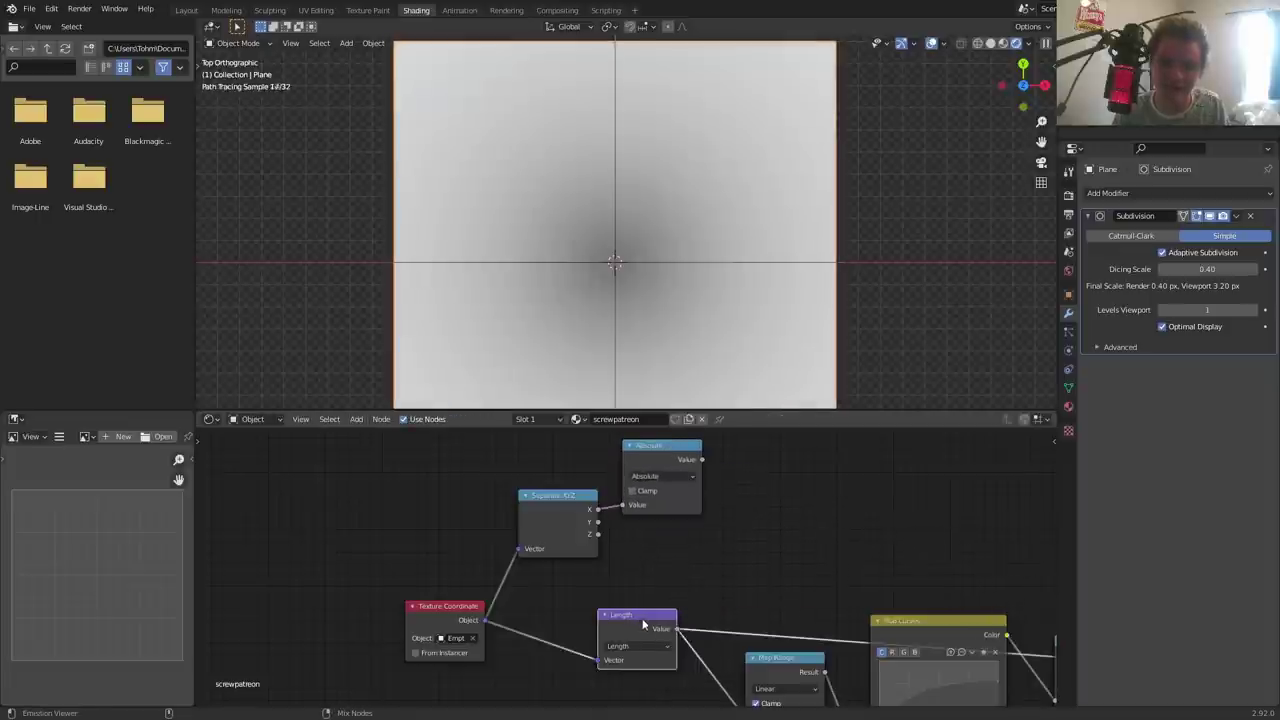
pyautogui.moveTo(643, 624); pyautogui.dragTo(205, 524, button='middle')
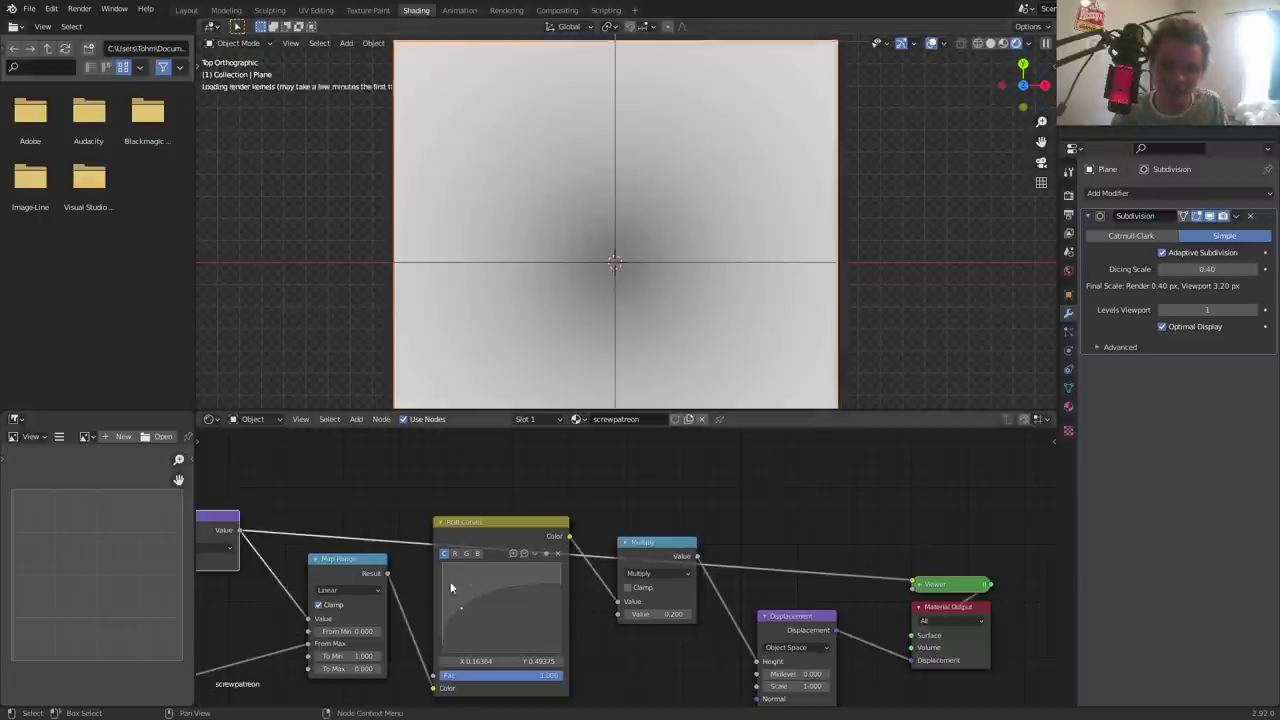
pyautogui.moveTo(448, 585); pyautogui.dragTo(765, 629, button='middle')
pyautogui.moveTo(554, 479); pyautogui.dragTo(571, 557, button='middle')
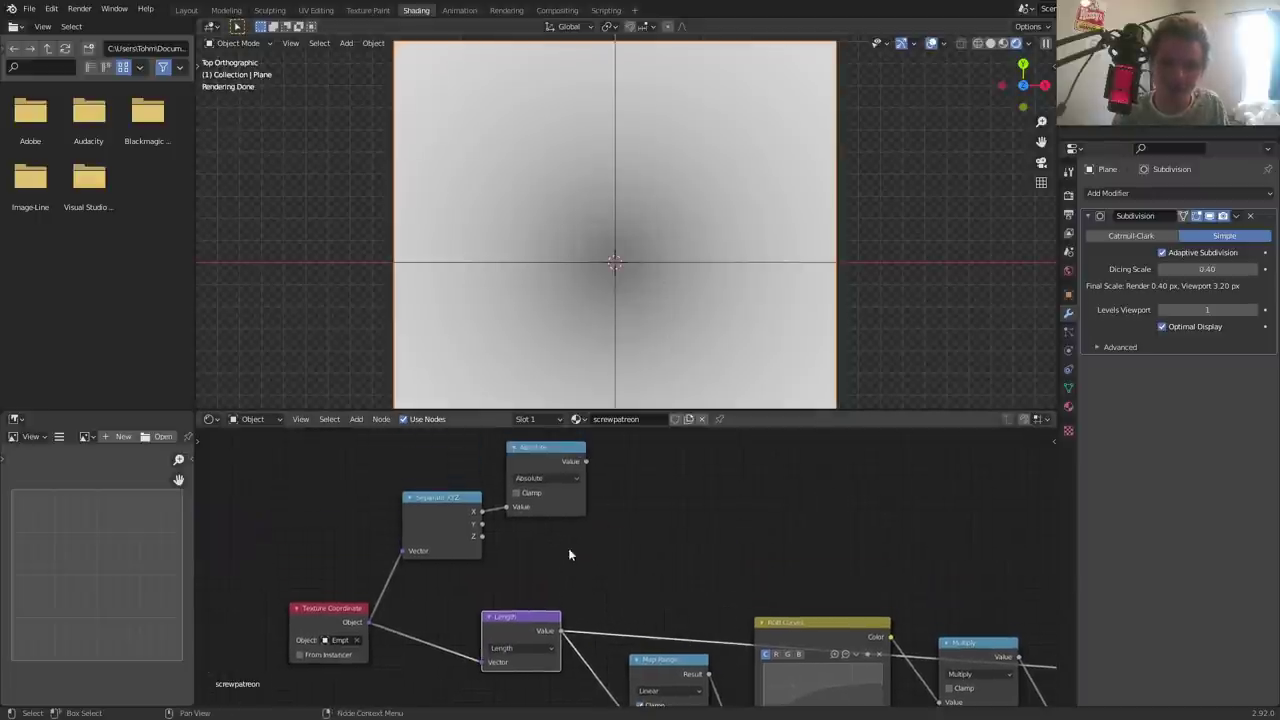
pyautogui.keyDown('ctrl'); pyautogui.keyDown('shift'); pyautogui.click(552, 452); pyautogui.keyUp('shift'); pyautogui.keyUp('ctrl')
pyautogui.moveTo(546, 461); pyautogui.dragTo(571, 521, button='middle')
pyautogui.moveTo(571, 521); pyautogui.dragTo(615, 474)
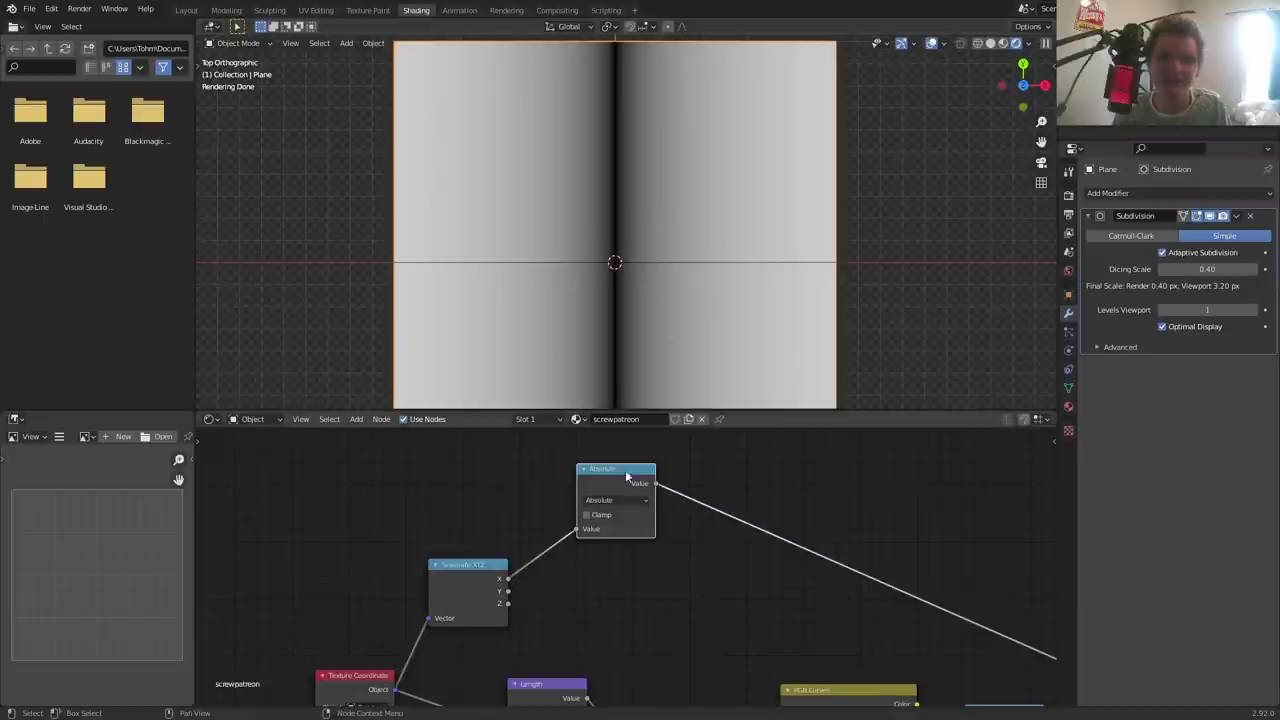
# - Duplicate the Absolute node and feed it the Separate XYZ Y output
pyautogui.moveTo(613, 472); pyautogui.dragTo(613, 431)
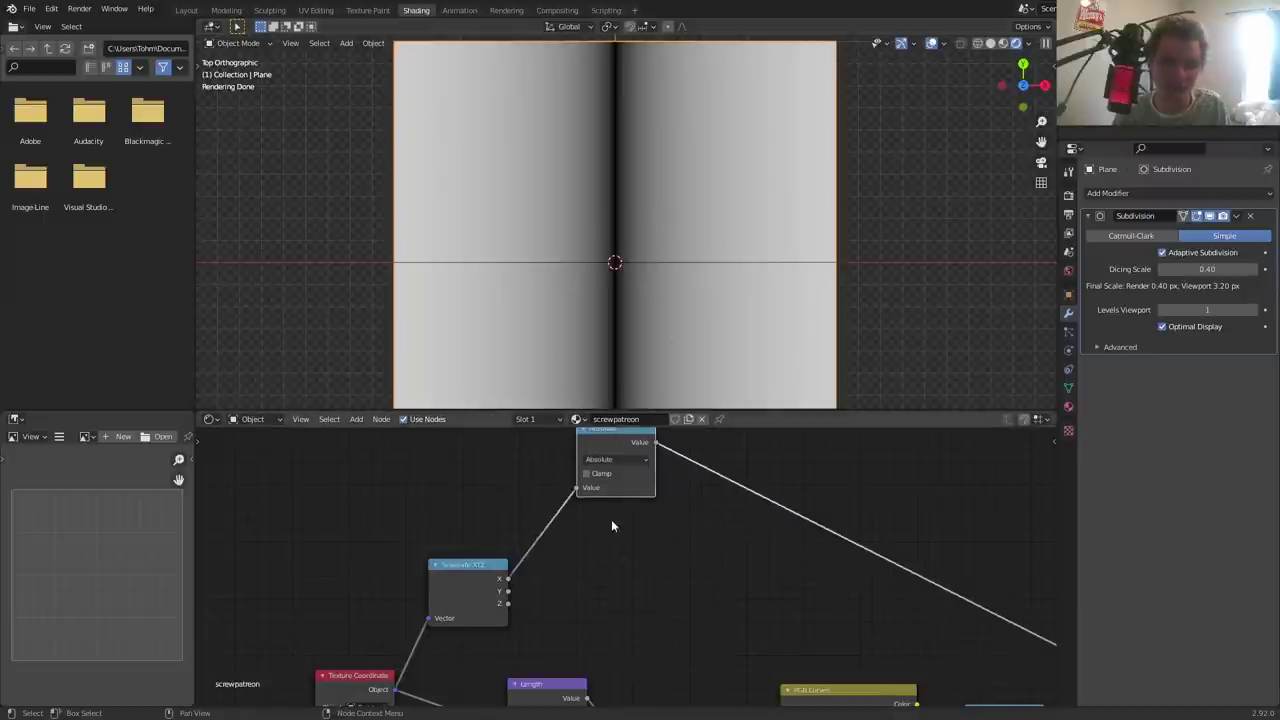
pyautogui.hotkey('shift', 'd')
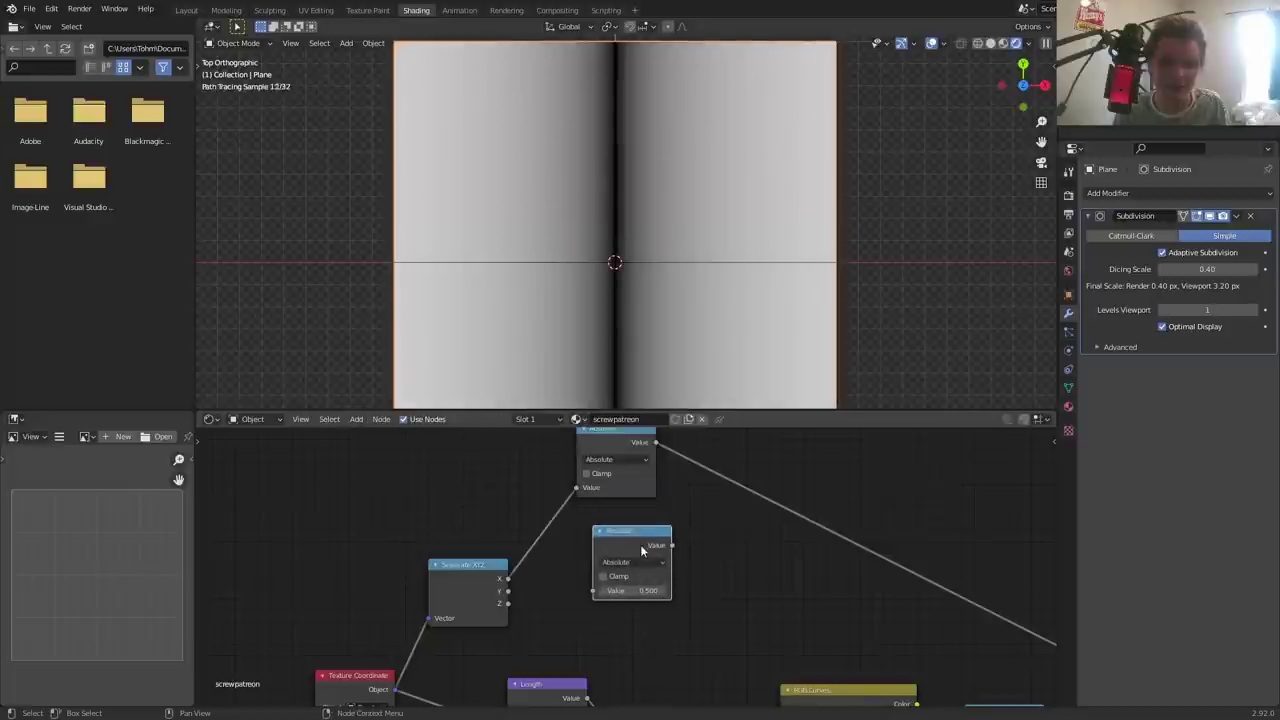
pyautogui.click(640, 544)
pyautogui.moveTo(508, 591); pyautogui.dragTo(594, 591)
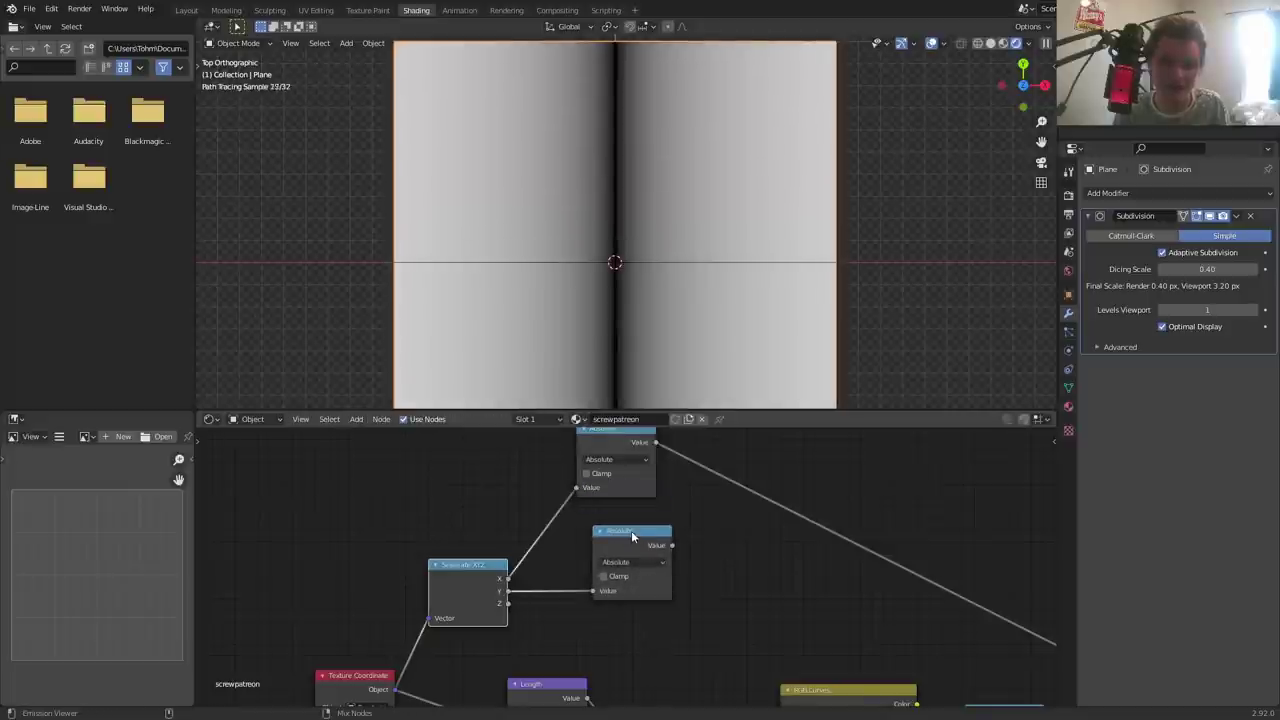
pyautogui.moveTo(607, 436); pyautogui.dragTo(490, 478, button='middle')
# - Add a Maximum node combining the absolute X and Y outputs
pyautogui.hotkey('shift', 'd')
pyautogui.click(665, 500)
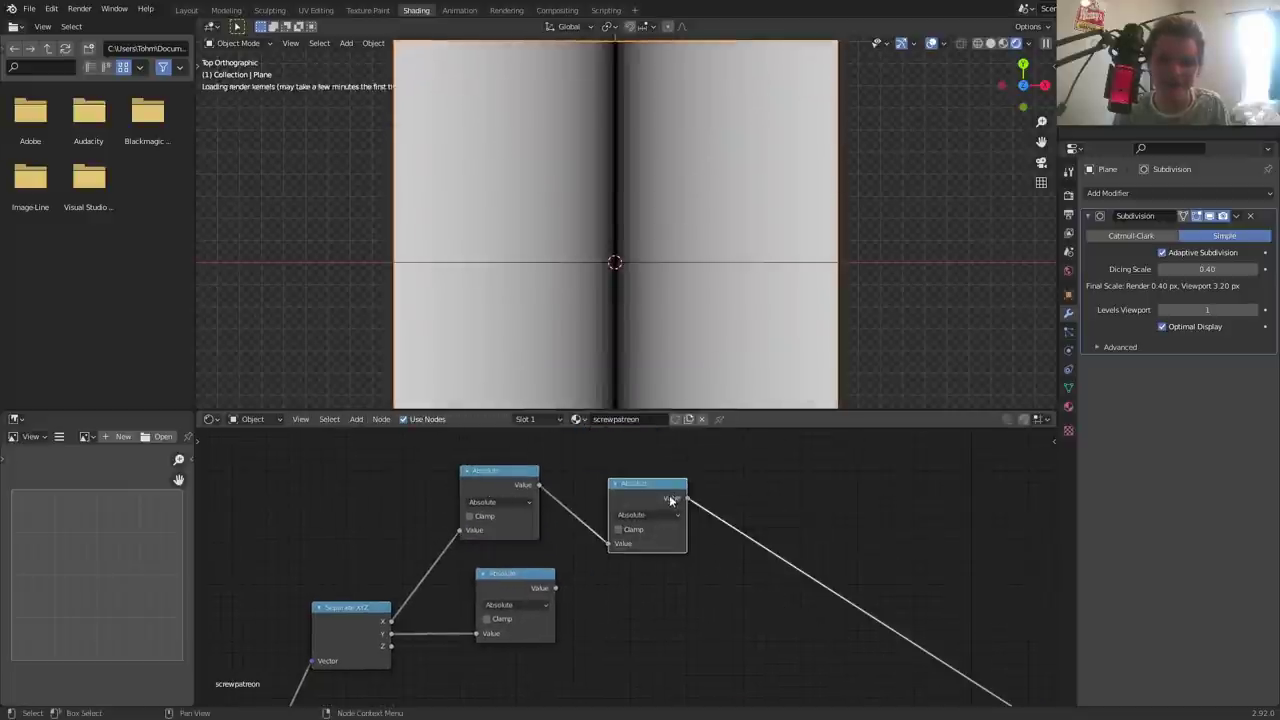
pyautogui.click(648, 514)
pyautogui.click(722, 559)
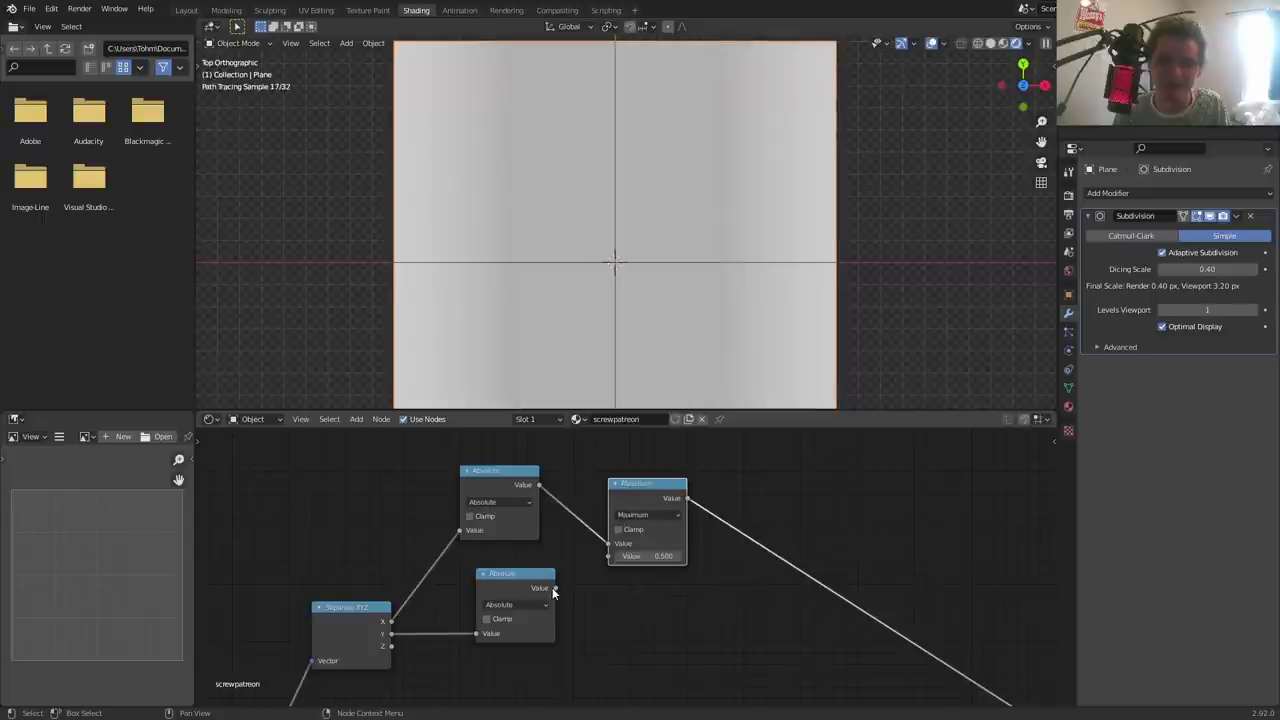
pyautogui.moveTo(554, 588)
pyautogui.mouseDown()
pyautogui.moveTo(608, 556)
pyautogui.moveTo(481, 574)
pyautogui.moveTo(492, 572)
pyautogui.mouseUp()
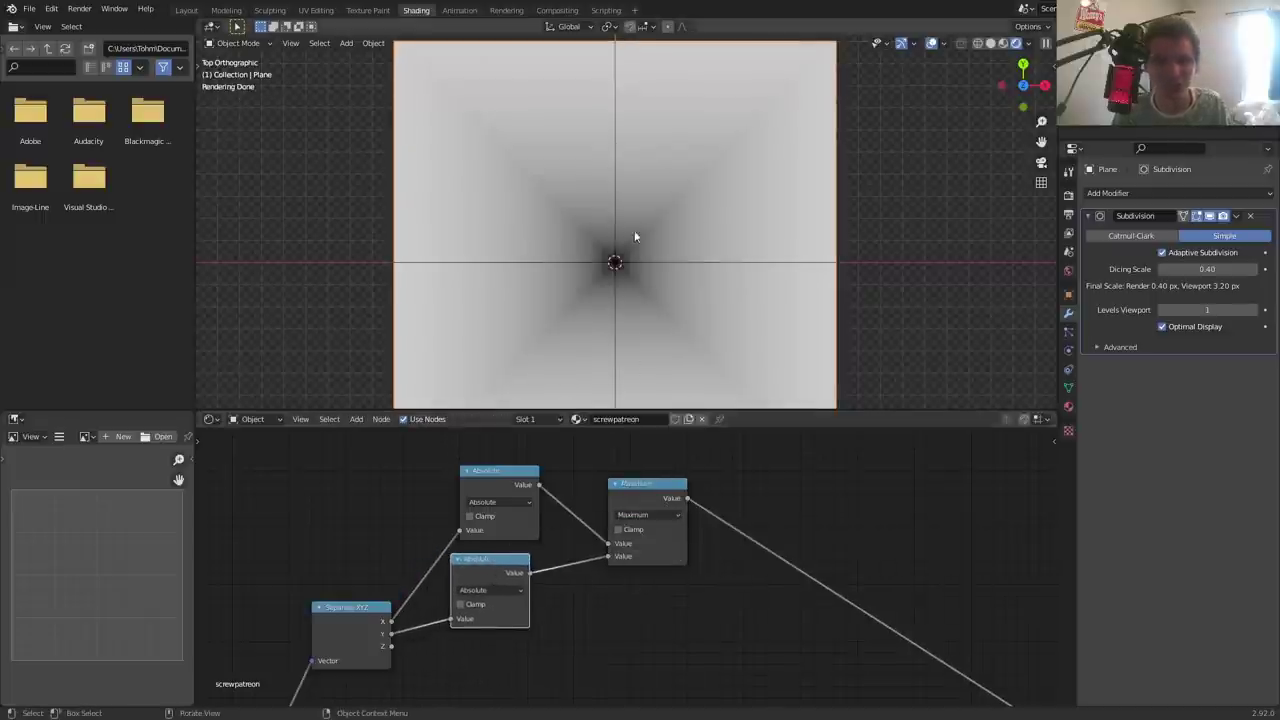
pyautogui.scroll(2, 640, 226)
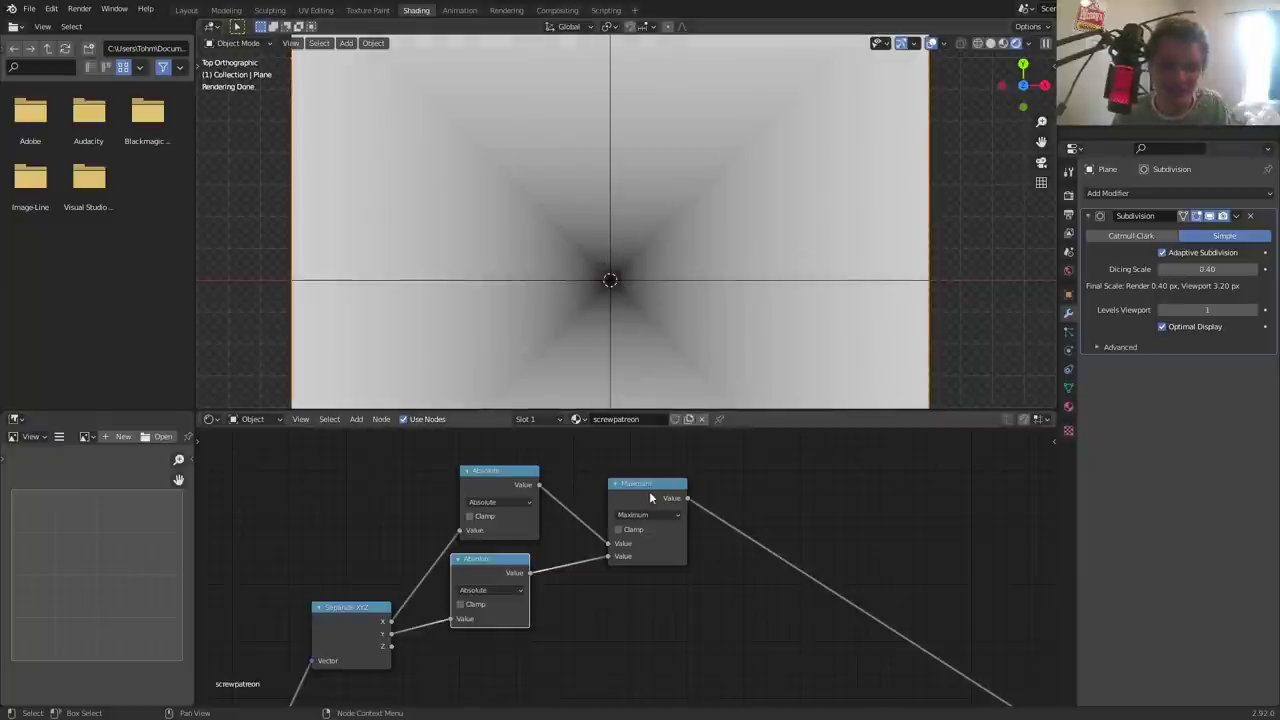
# - Try a Greater Than node at 0.370 after Maximum, then delete it
pyautogui.hotkey('shift', 'd')
pyautogui.click(846, 517)
pyautogui.click(845, 541)
pyautogui.click(860, 578)
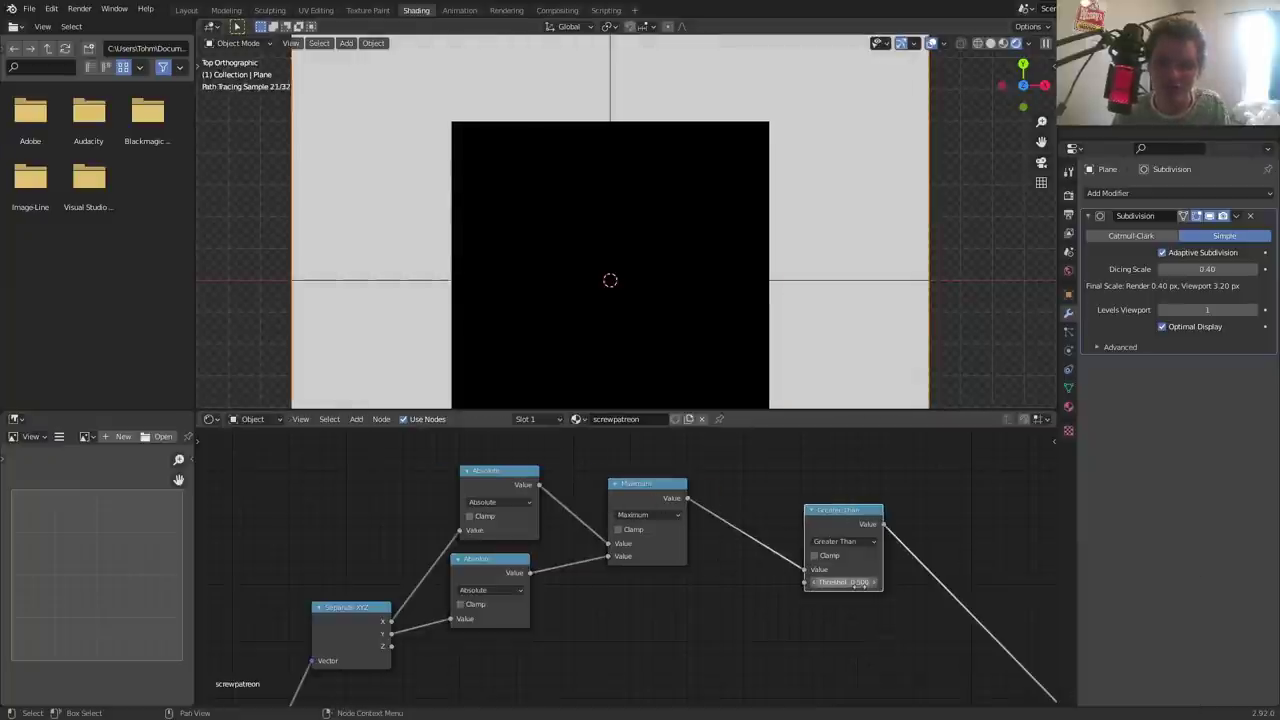
pyautogui.moveTo(858, 583); pyautogui.dragTo(854, 540)
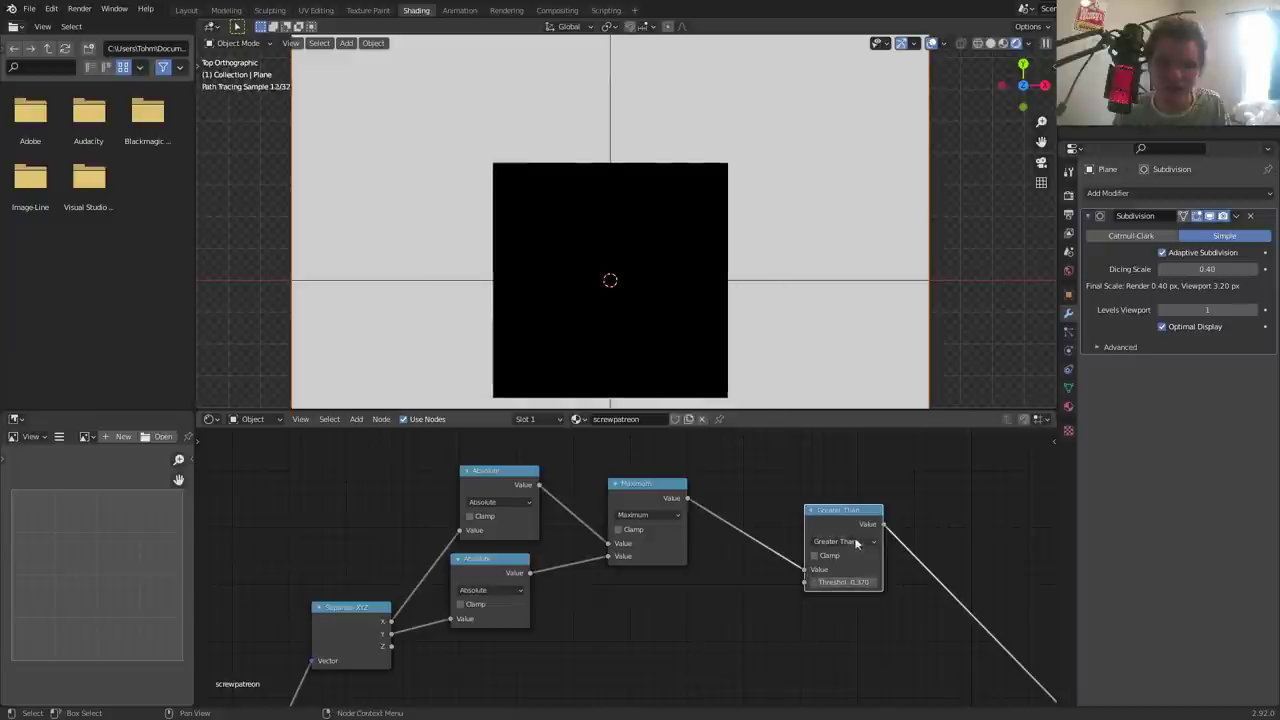
pyautogui.hotkey('ctrl', 'x')
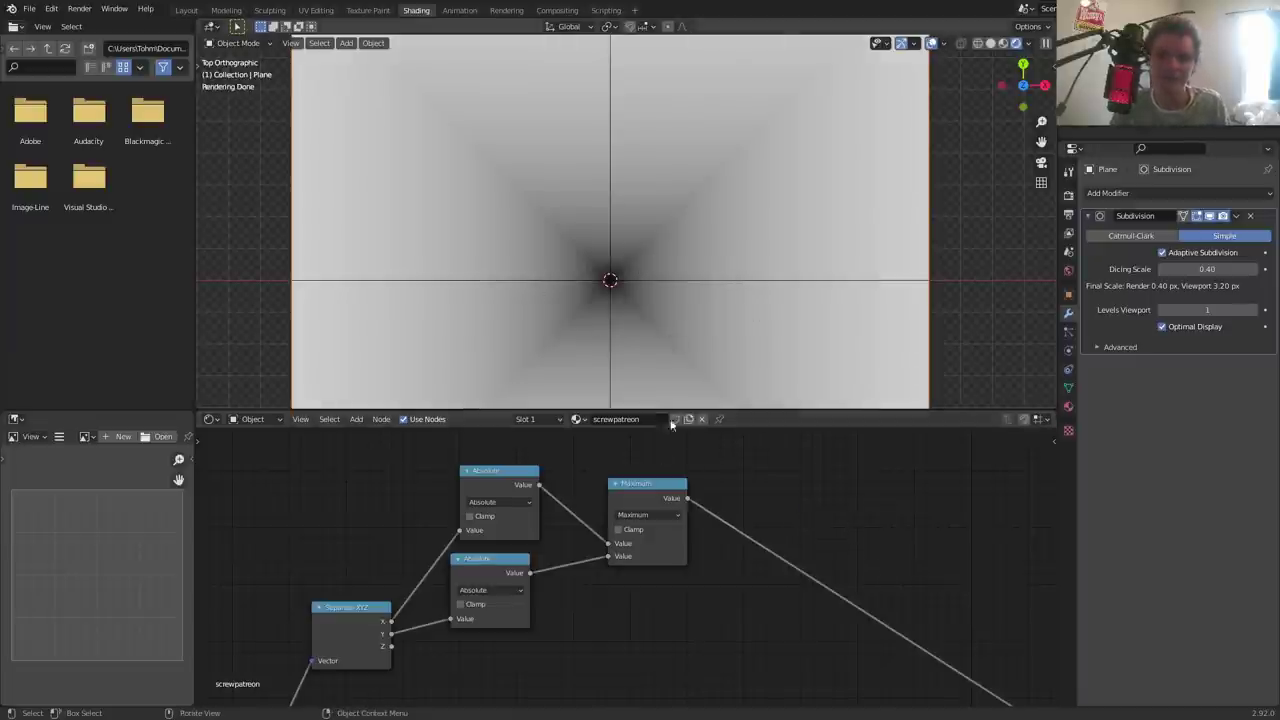
pyautogui.click(638, 489)
# - Move the Maximum node and the node tree left to make room
pyautogui.moveTo(638, 491); pyautogui.dragTo(616, 496)
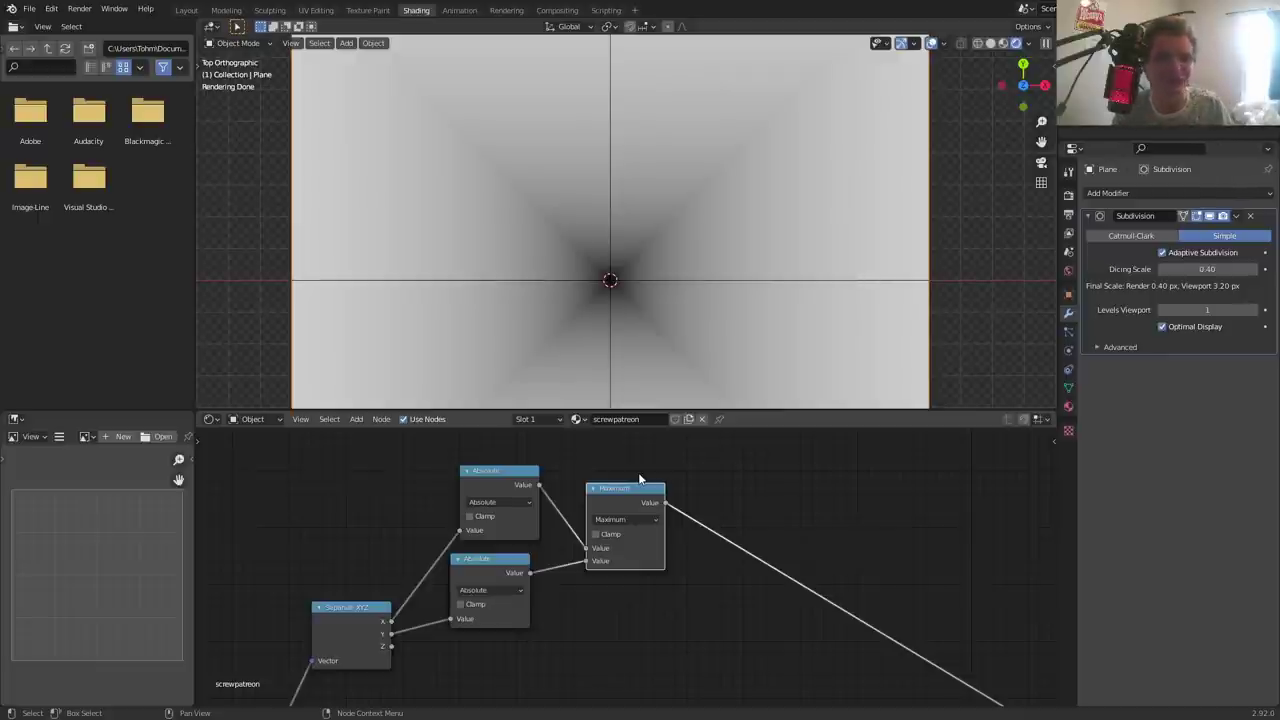
pyautogui.moveTo(645, 487); pyautogui.dragTo(620, 476)
pyautogui.moveTo(651, 500); pyautogui.dragTo(566, 506, button='middle')
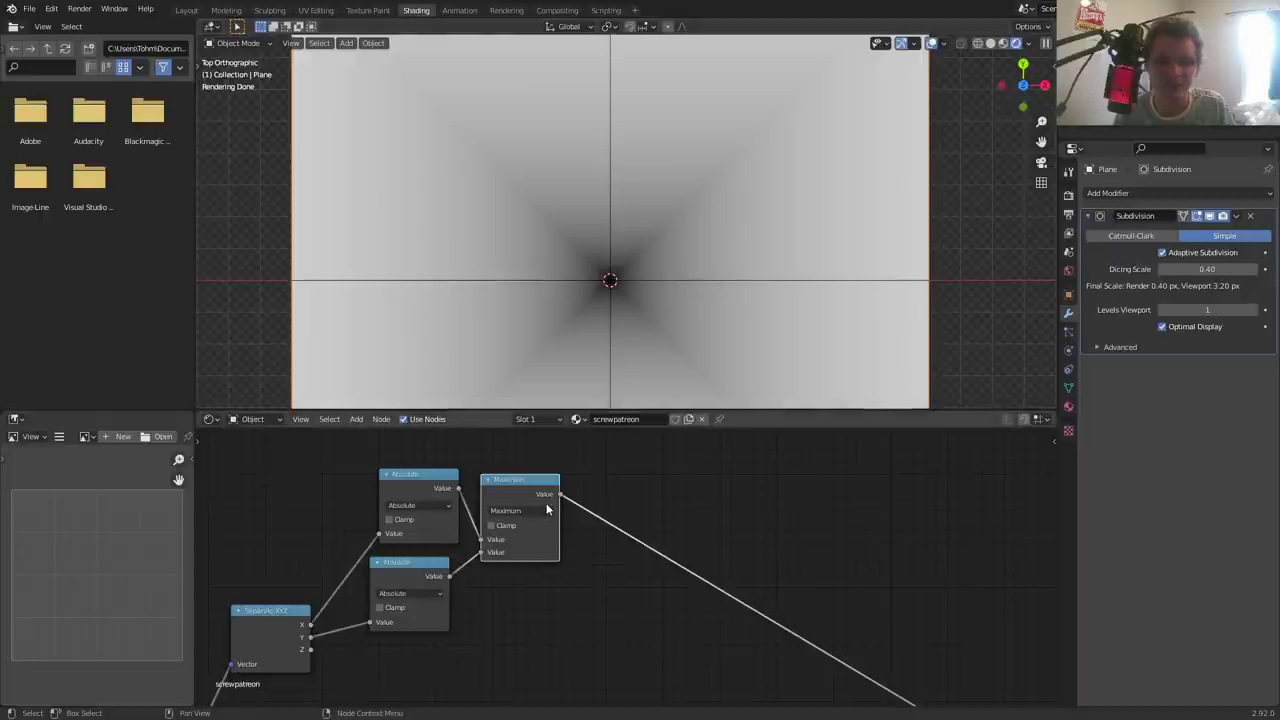
# - Duplicate the Maximum node onto the output link as a Subtract node with swapped inputs
pyautogui.hotkey('shift', 'd')
pyautogui.click(684, 540)
pyautogui.keyDown('ctrl'); pyautogui.scroll(11, 675, 520); pyautogui.keyUp('ctrl')
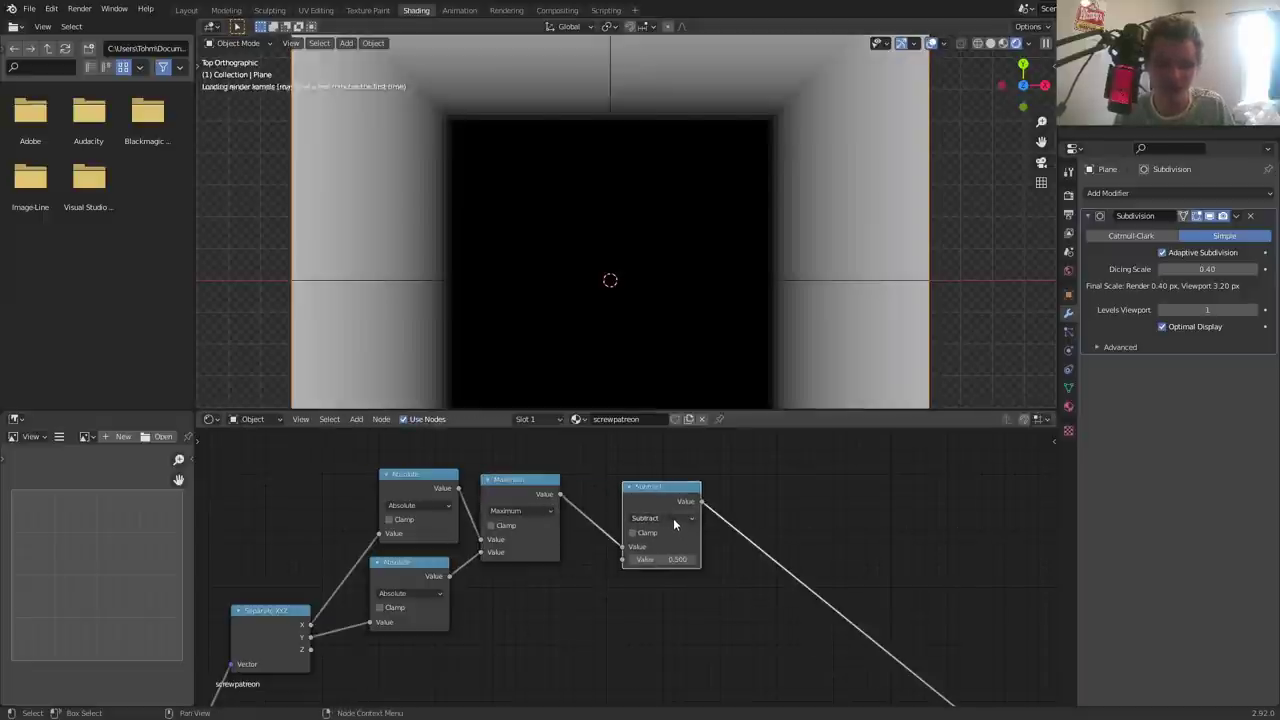
pyautogui.hotkey('alt', 's')
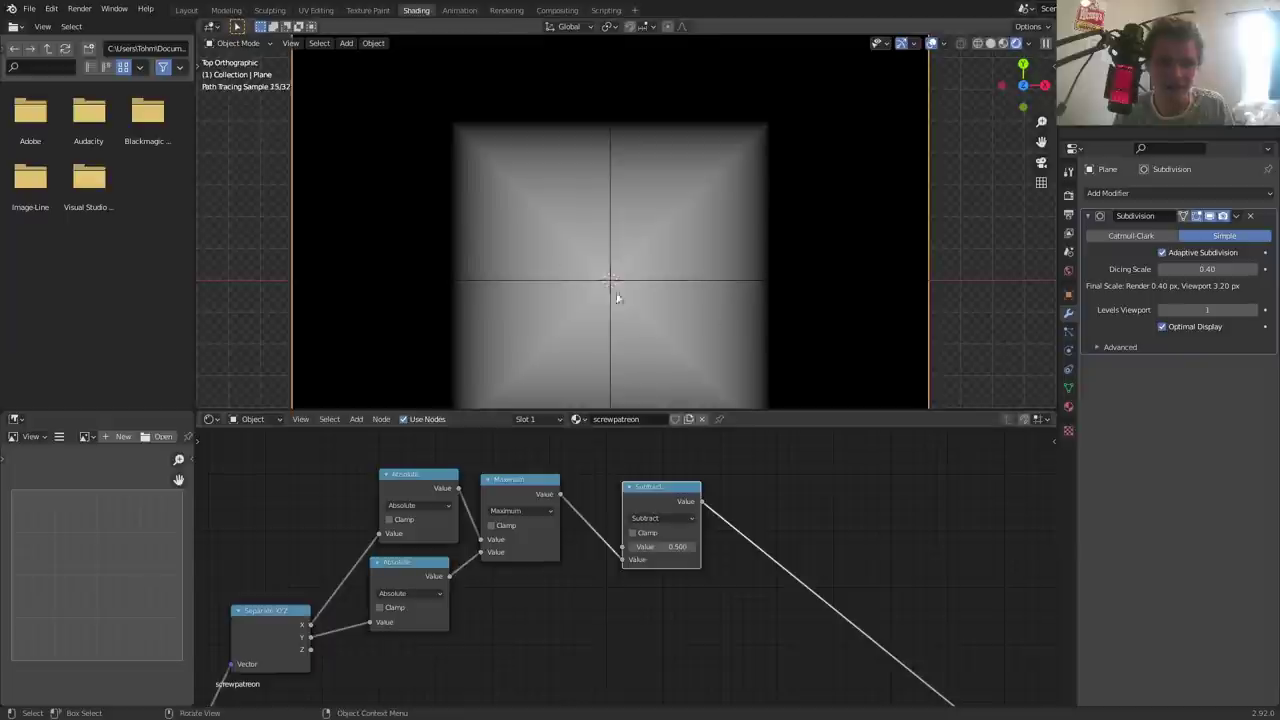
pyautogui.scroll(-3, 686, 480)
# - Set the Subtract node's value to 0.210 and enable Clamp
pyautogui.moveTo(690, 590)
pyautogui.mouseDown(button='middle')
pyautogui.moveTo(640, 490)
pyautogui.moveTo(614, 556)
pyautogui.mouseUp(button='middle')
pyautogui.scroll(2, 614, 556)
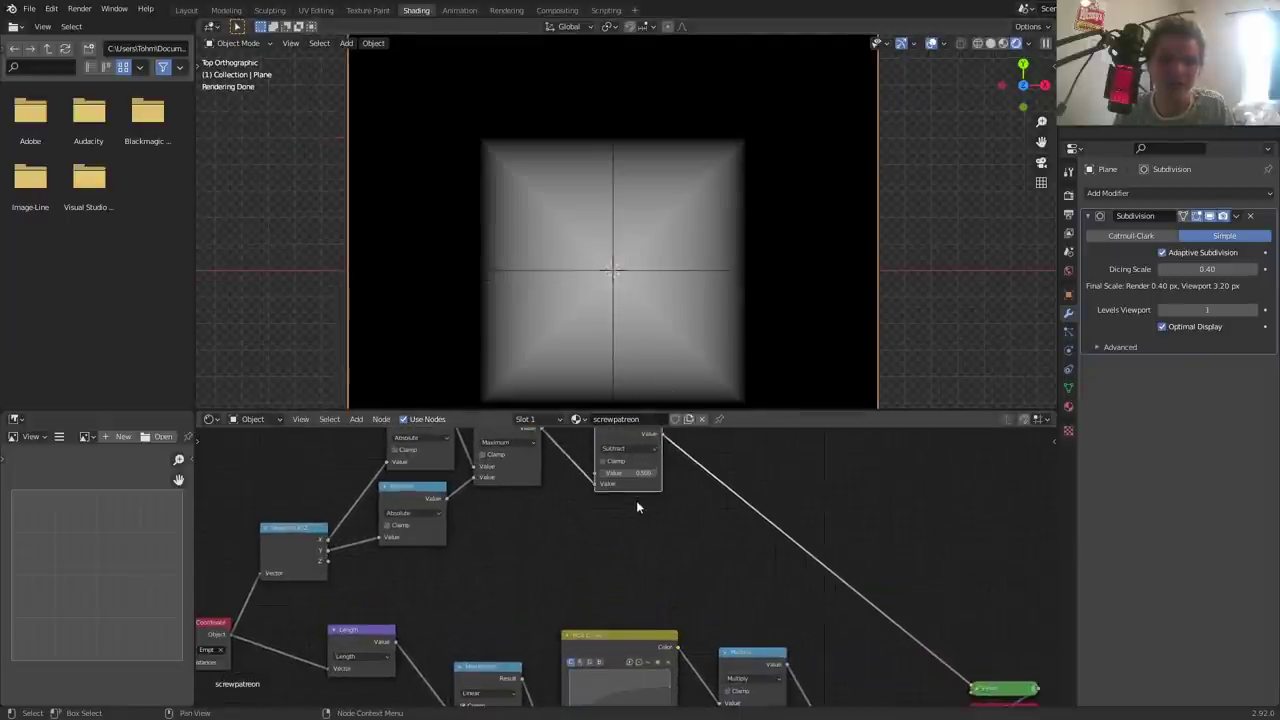
pyautogui.moveTo(636, 500); pyautogui.dragTo(640, 527, button='middle')
pyautogui.moveTo(640, 527); pyautogui.dragTo(625, 527)
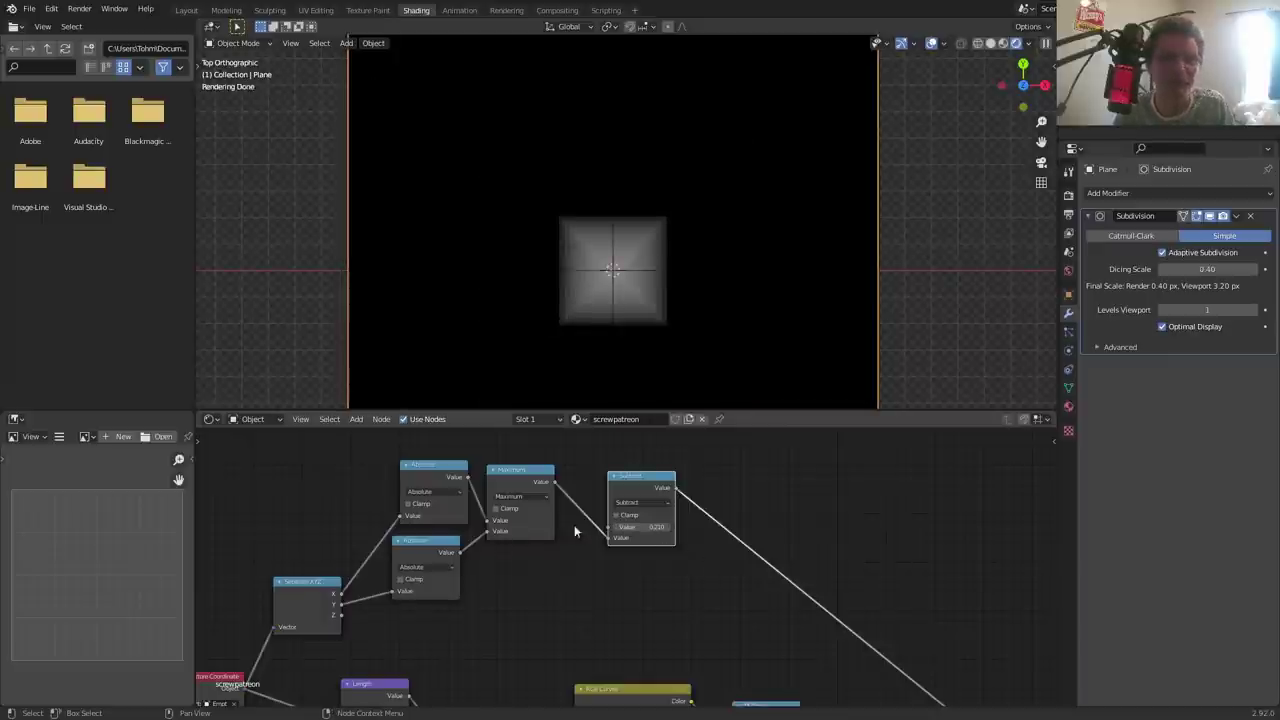
pyautogui.scroll(1, 630, 525)
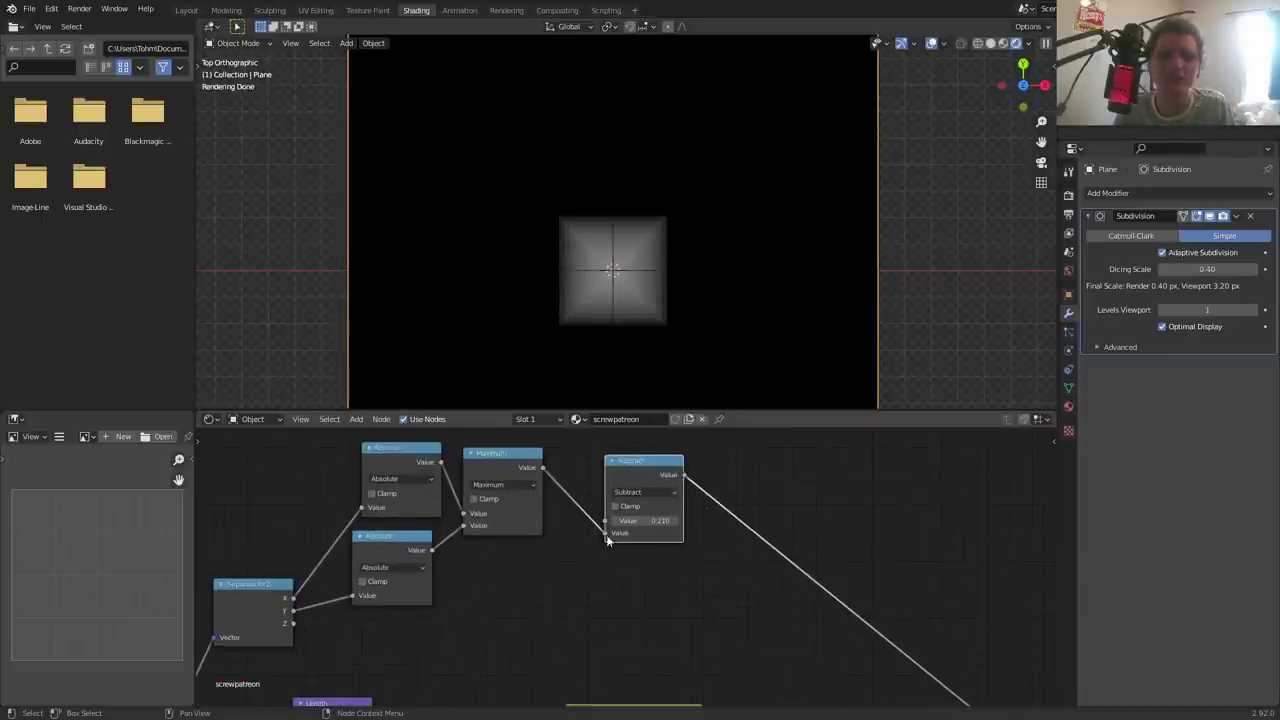
pyautogui.click(615, 507)
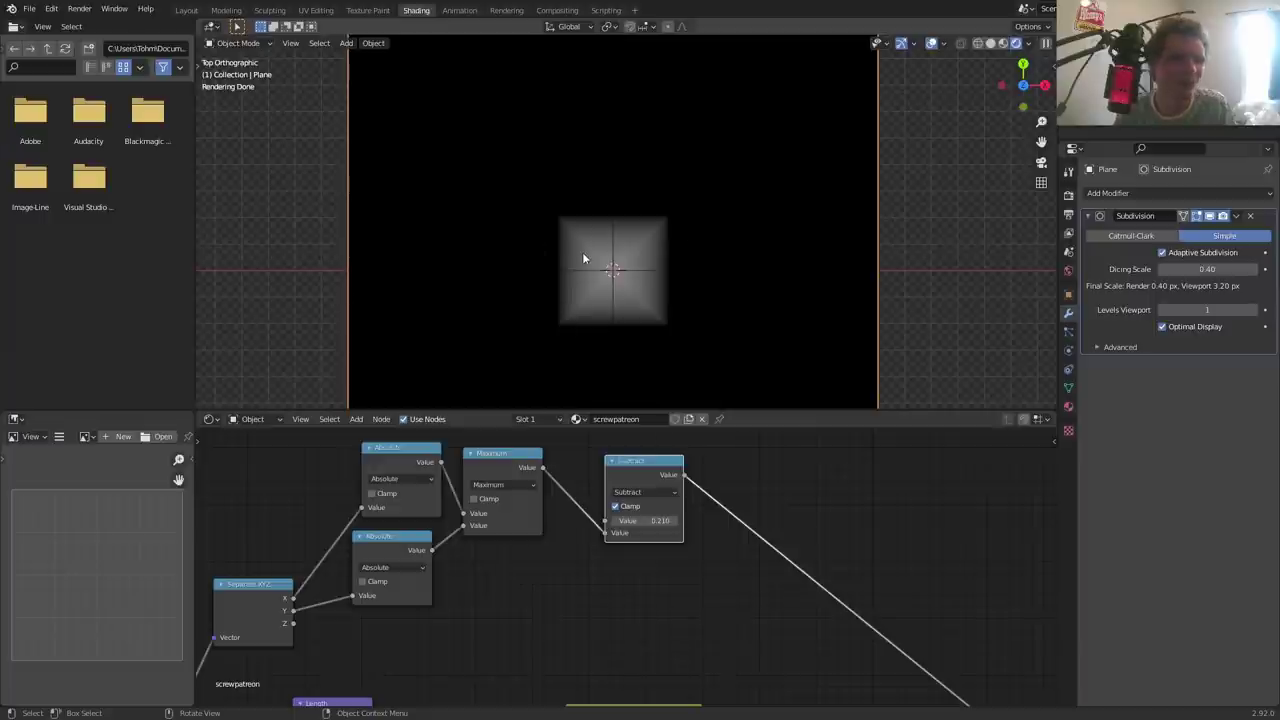
# - Add a ColorRamp after the clamped Subtract and move its white stop to 0.050
pyautogui.hotkey('shift', 'a')
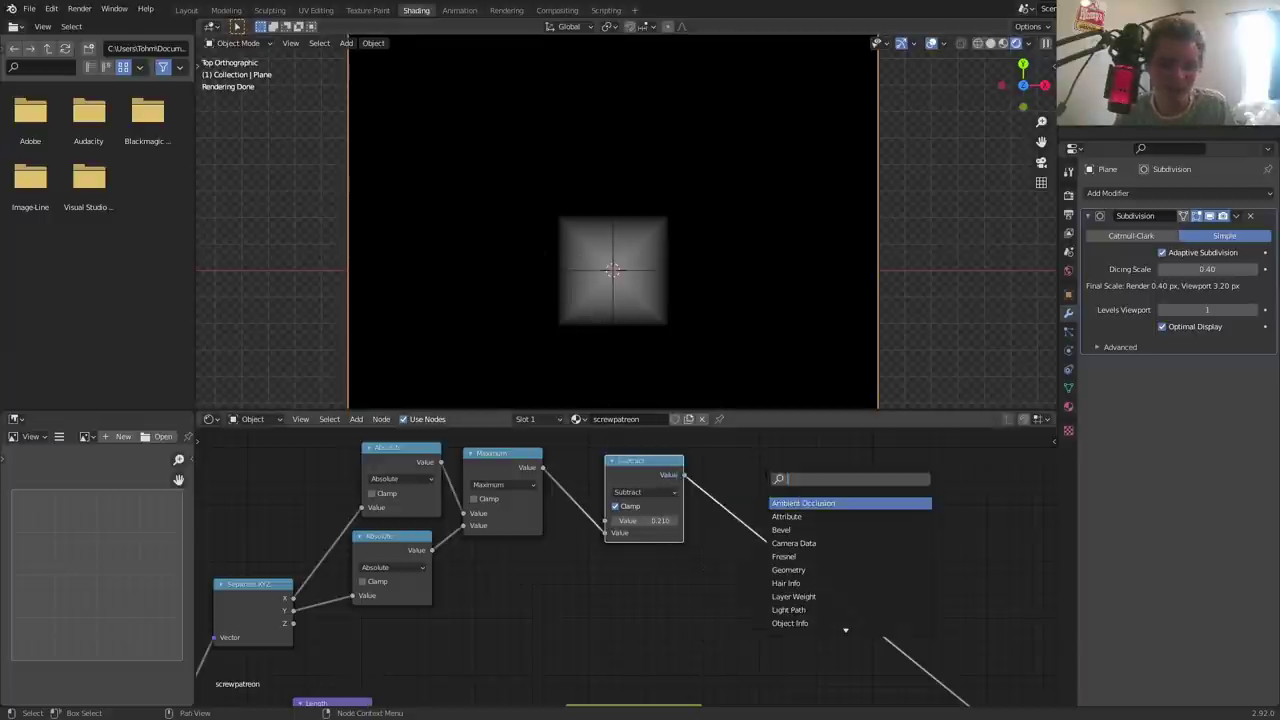
pyautogui.write('color')
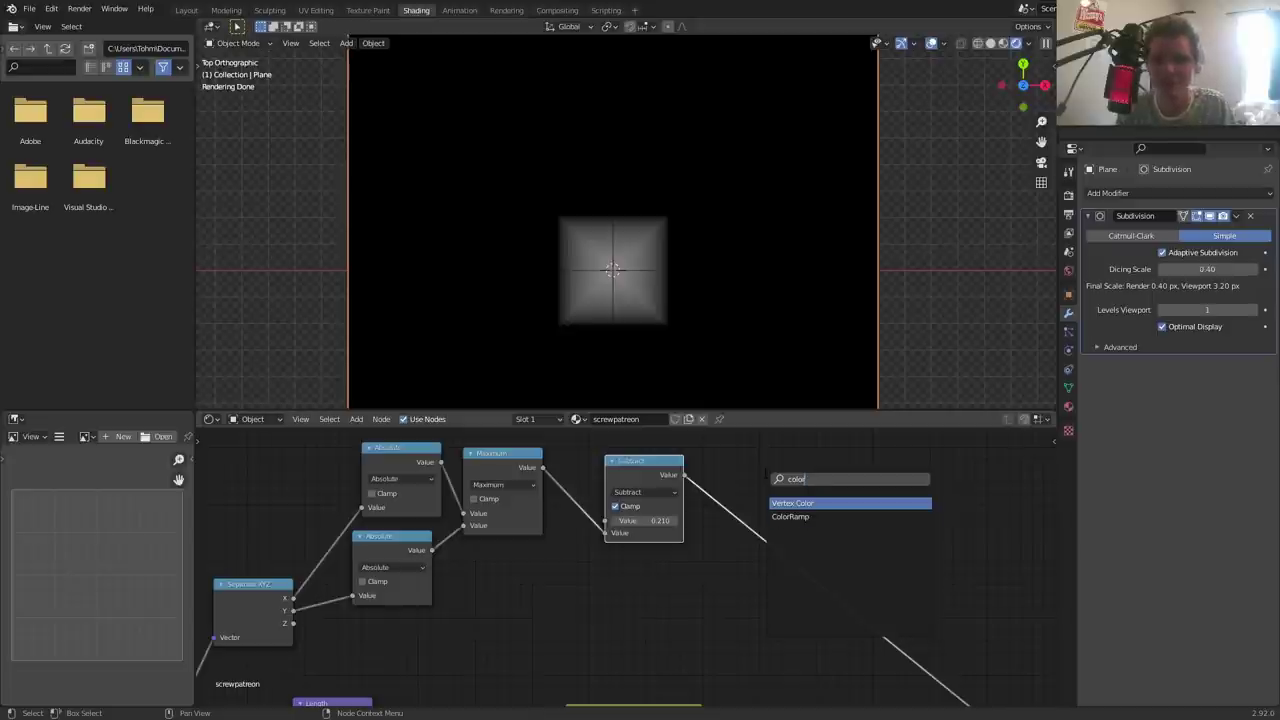
pyautogui.press('Down')
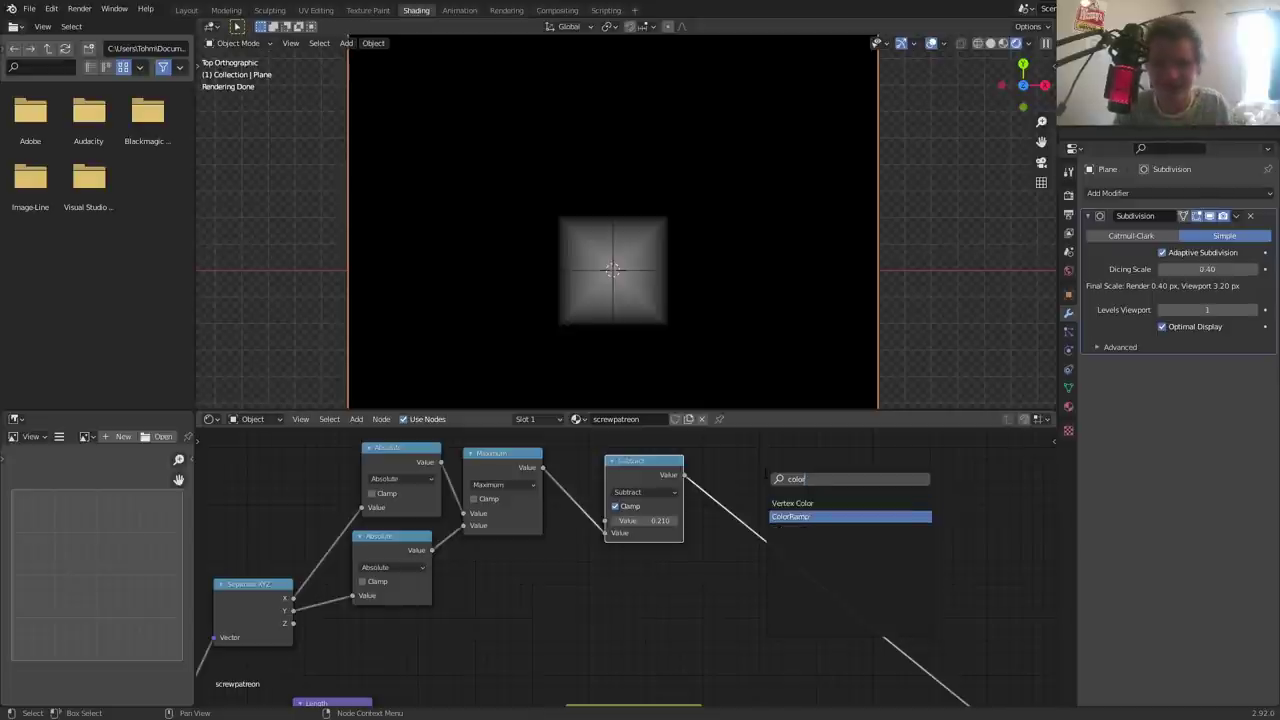
pyautogui.press('Return')
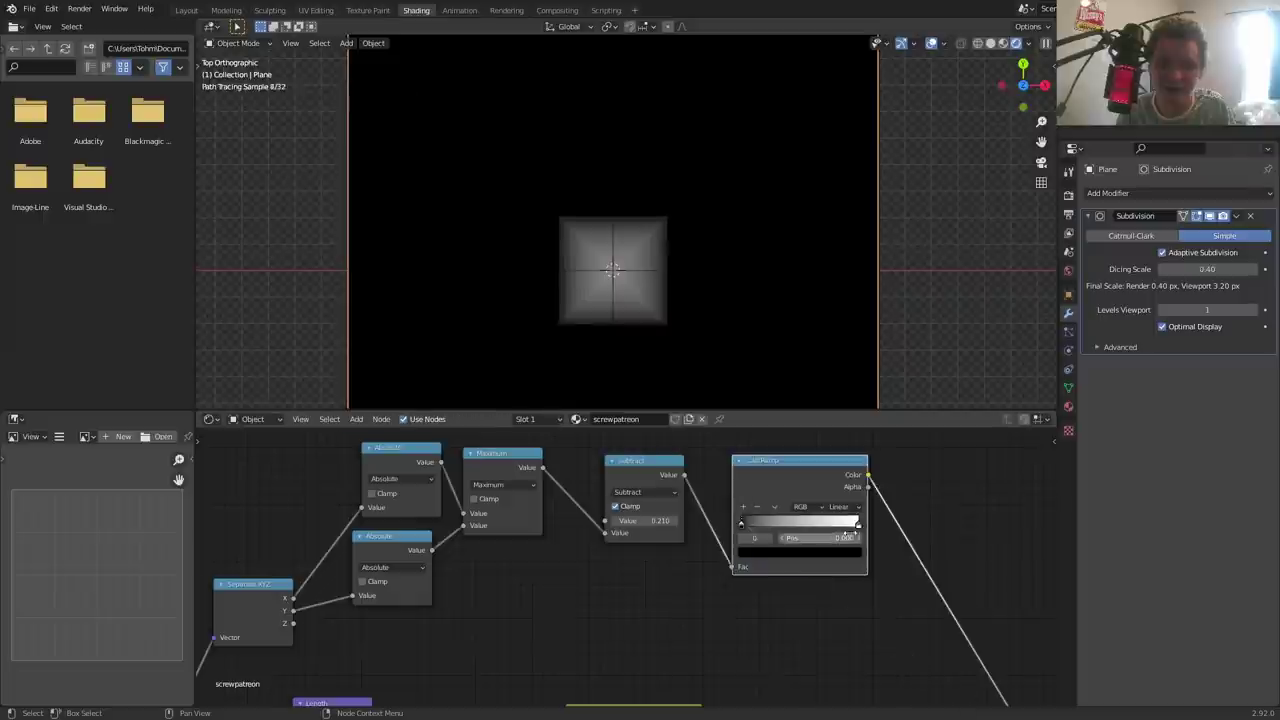
pyautogui.scroll(2, 823, 531)
pyautogui.moveTo(943, 508); pyautogui.dragTo(789, 508)
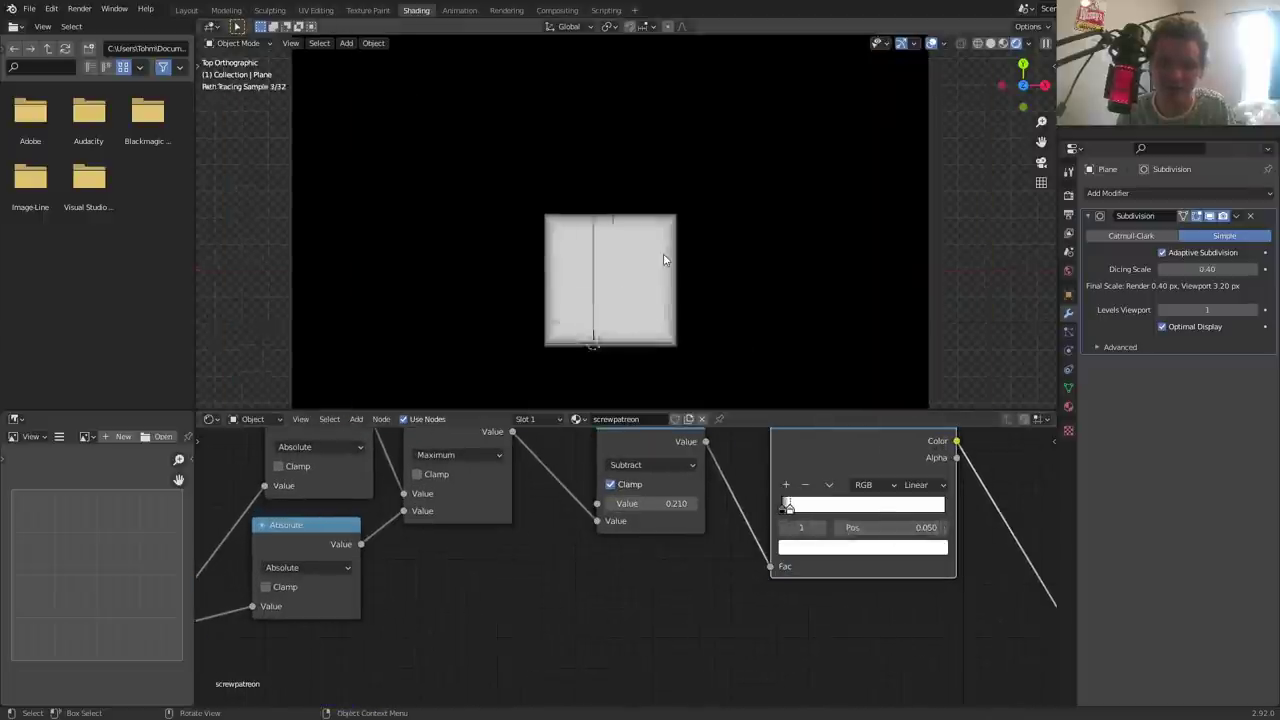
pyautogui.scroll(10, 663, 253)
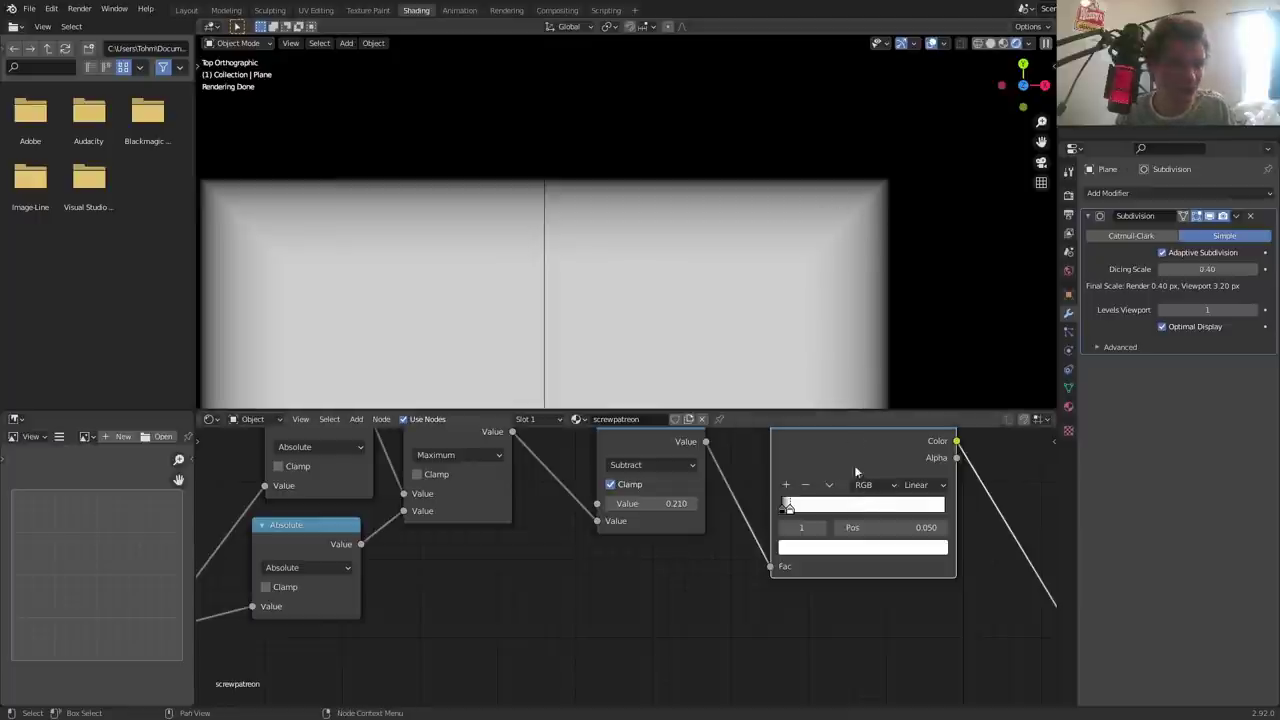
# - Save the project as patreon.blend
pyautogui.moveTo(854, 465); pyautogui.dragTo(738, 484, button='middle')
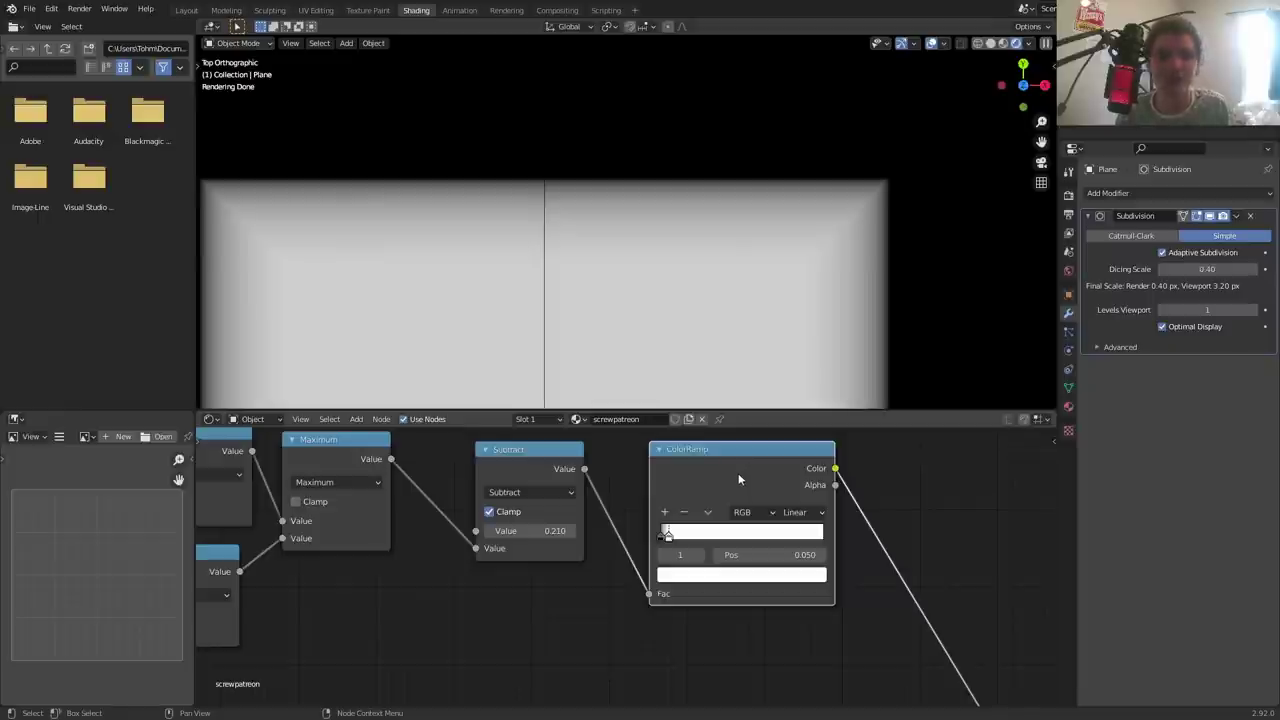
pyautogui.scroll(3, 963, 155)
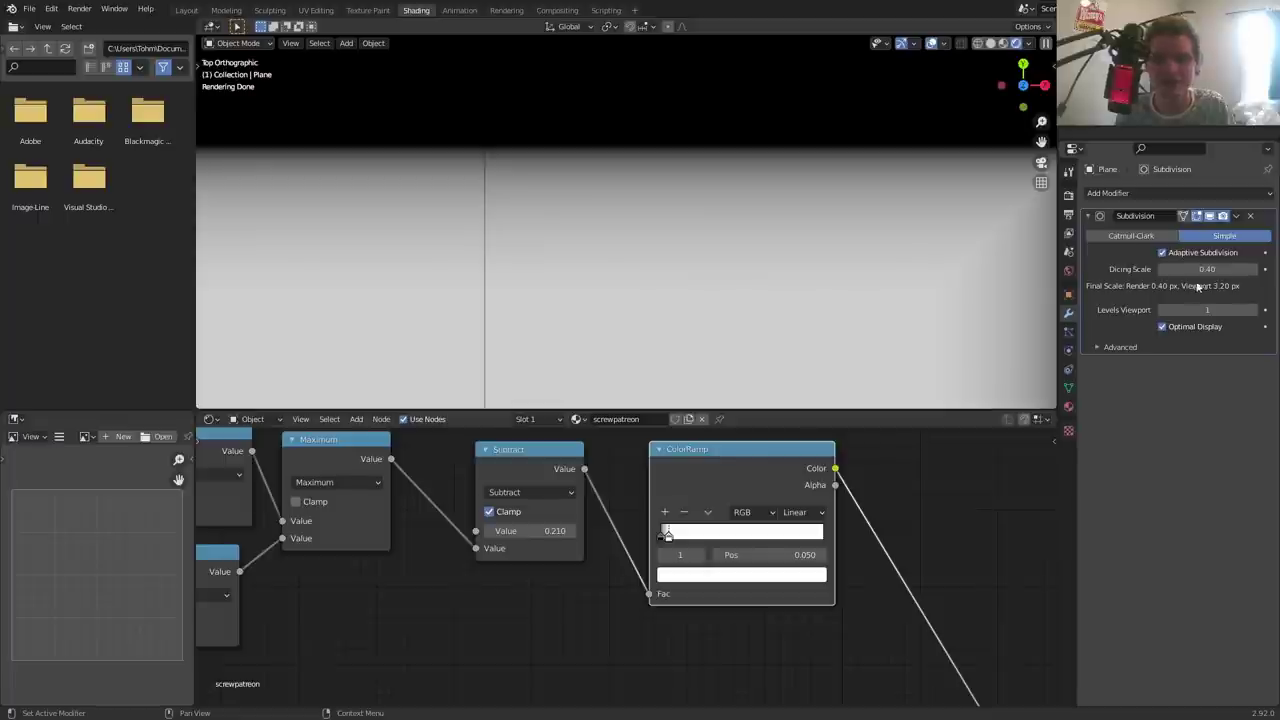
pyautogui.scroll(-3, 663, 220)
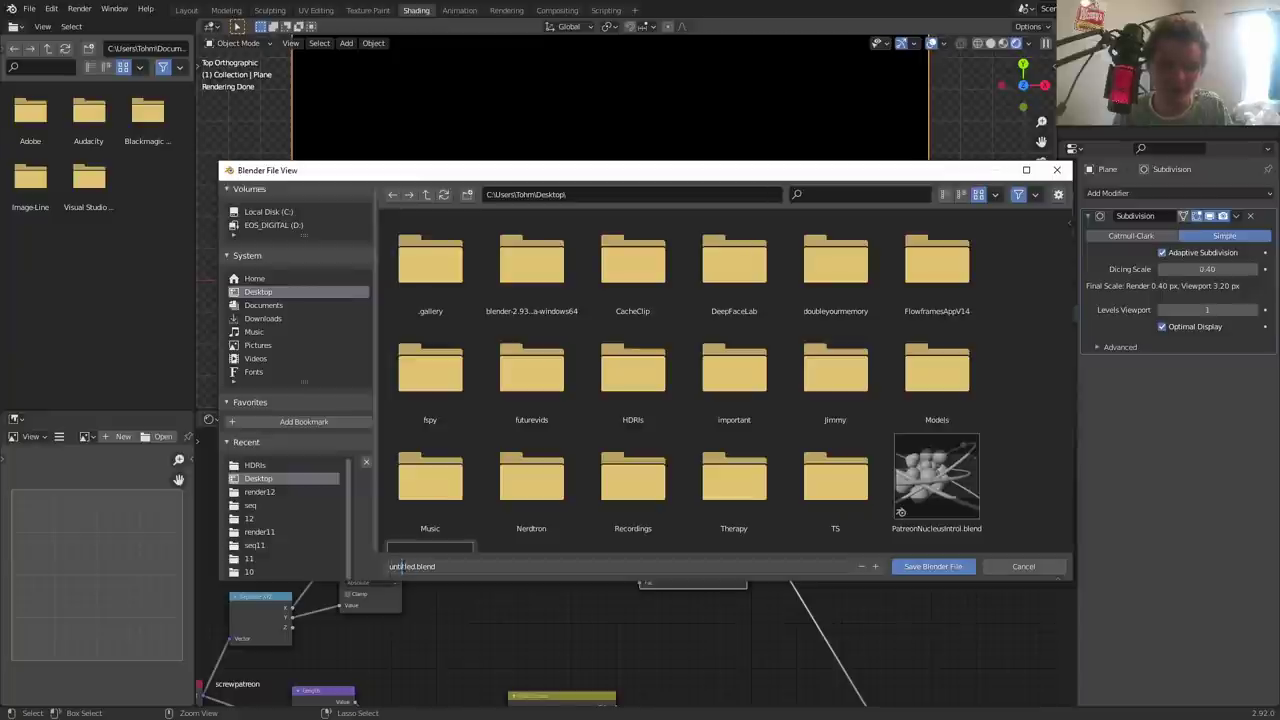
pyautogui.press('Return')
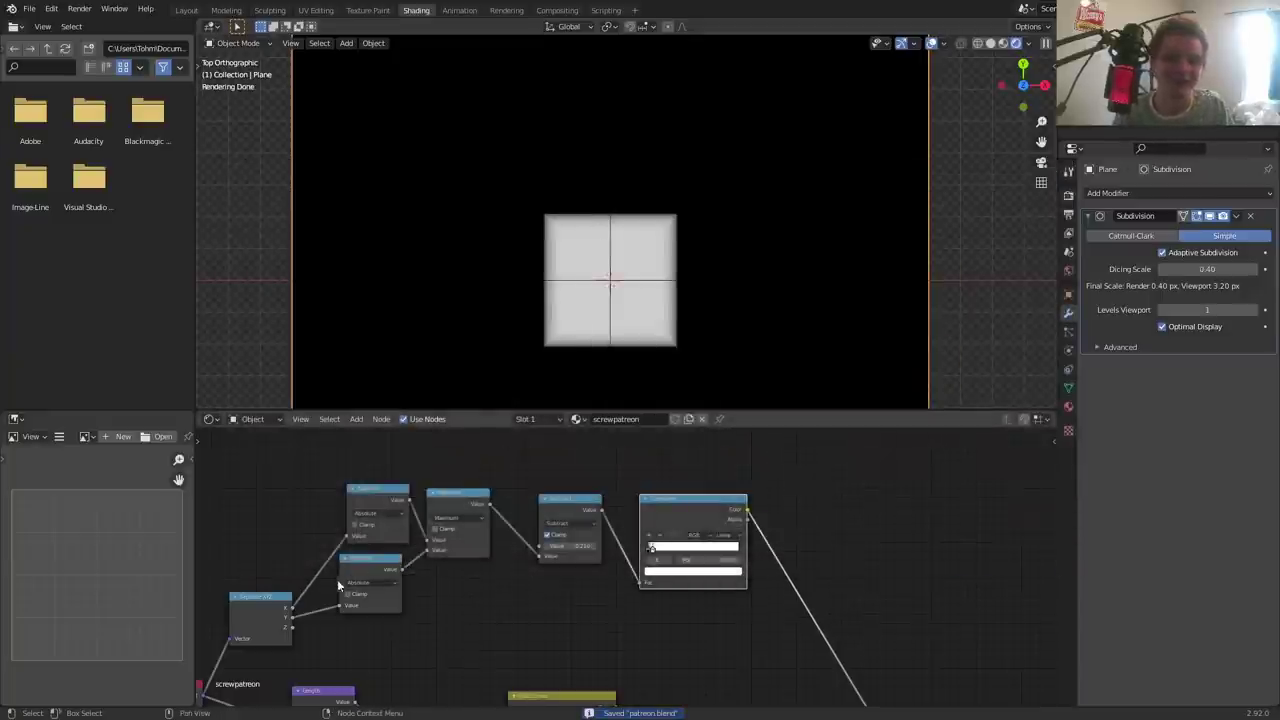
# - Insert a Vector Math node onto the Texture Coordinate link before Separate XYZ
pyautogui.moveTo(337, 579); pyautogui.dragTo(617, 509, button='middle')
pyautogui.scroll(-2, 743, 596)
pyautogui.moveTo(743, 560); pyautogui.dragTo(743, 596, button='middle')
pyautogui.moveTo(743, 596); pyautogui.dragTo(392, 463)
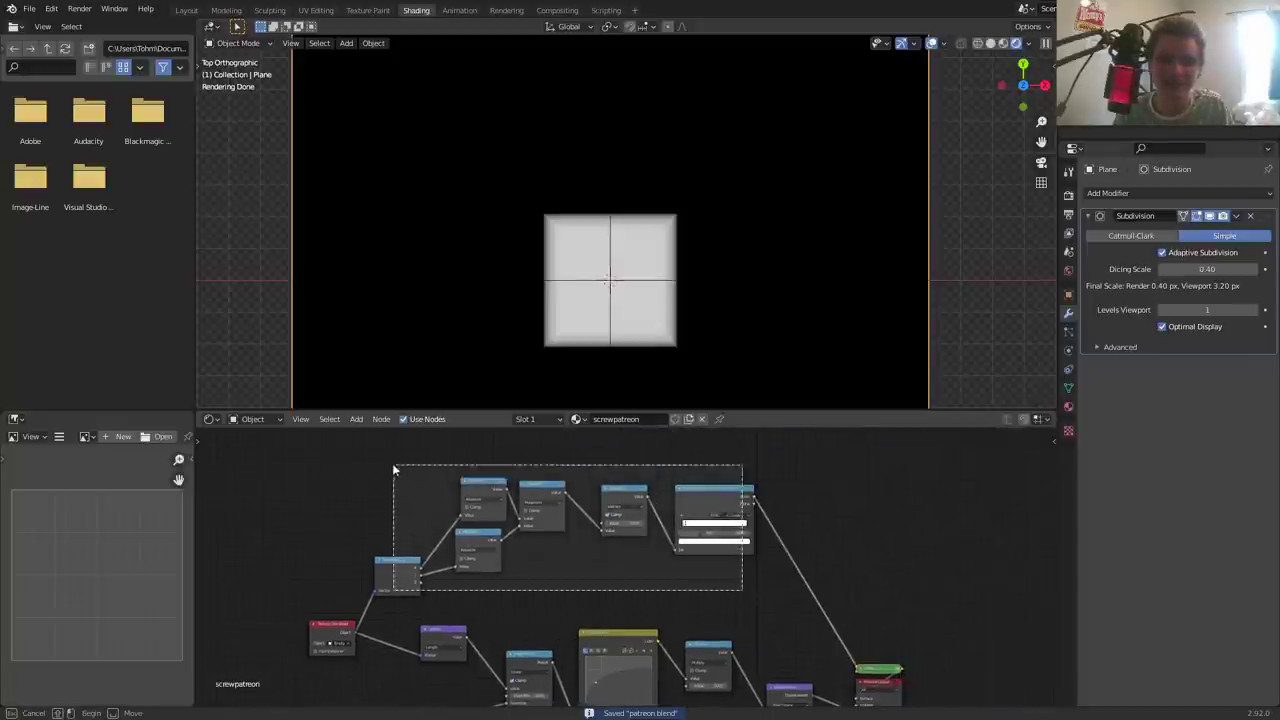
pyautogui.scroll(5, 406, 549)
pyautogui.moveTo(366, 522); pyautogui.dragTo(631, 498, button='middle')
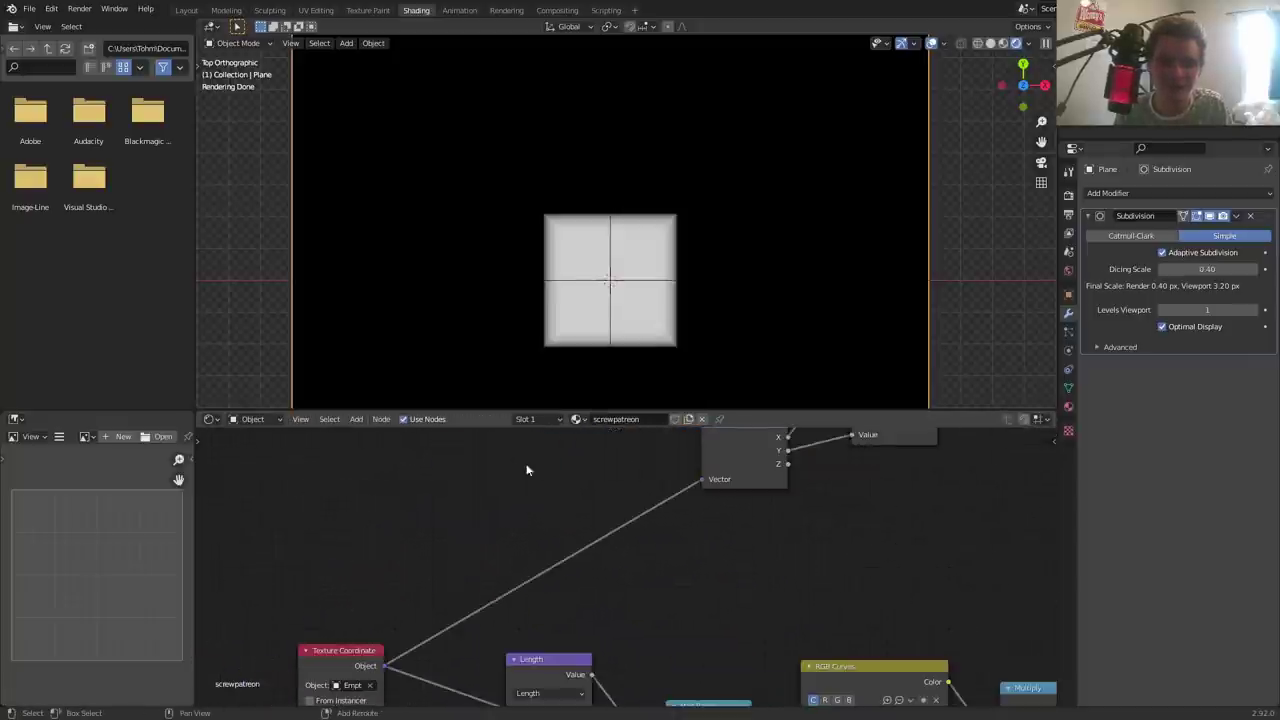
pyautogui.hotkey('shift', 'a')
pyautogui.write('vec')
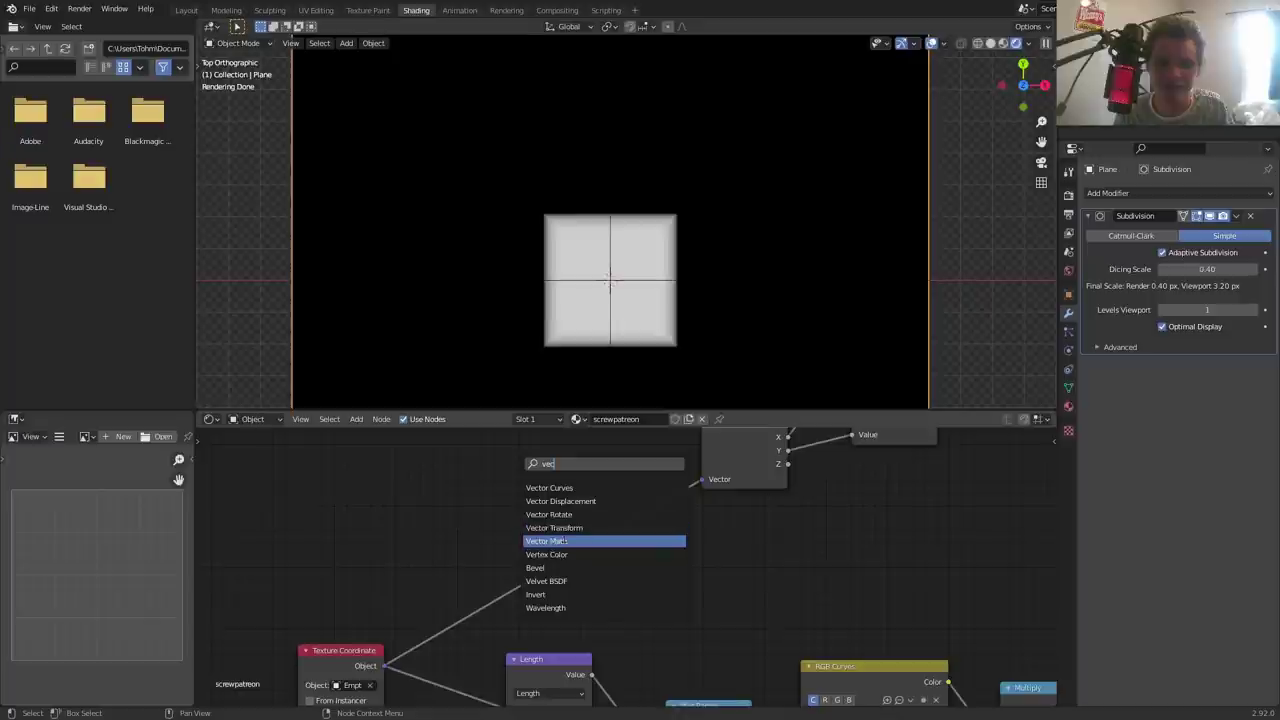
pyautogui.click(546, 541)
pyautogui.click(405, 565)
# - Set the Vector Math node to Multiply with all three components at 1
pyautogui.scroll(-2, 405, 565)
pyautogui.scroll(-2, 648, 497)
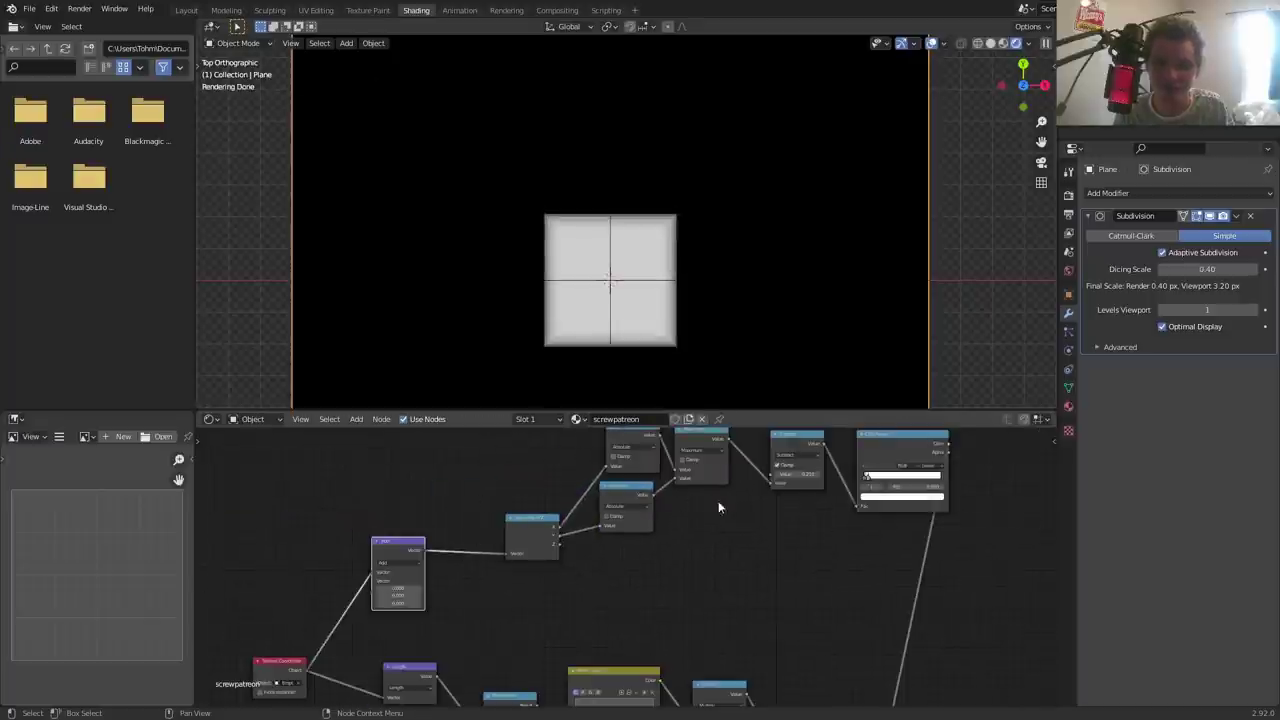
pyautogui.moveTo(718, 507); pyautogui.dragTo(980, 462, button='middle')
pyautogui.scroll(2, 724, 552)
pyautogui.scroll(1, 660, 545)
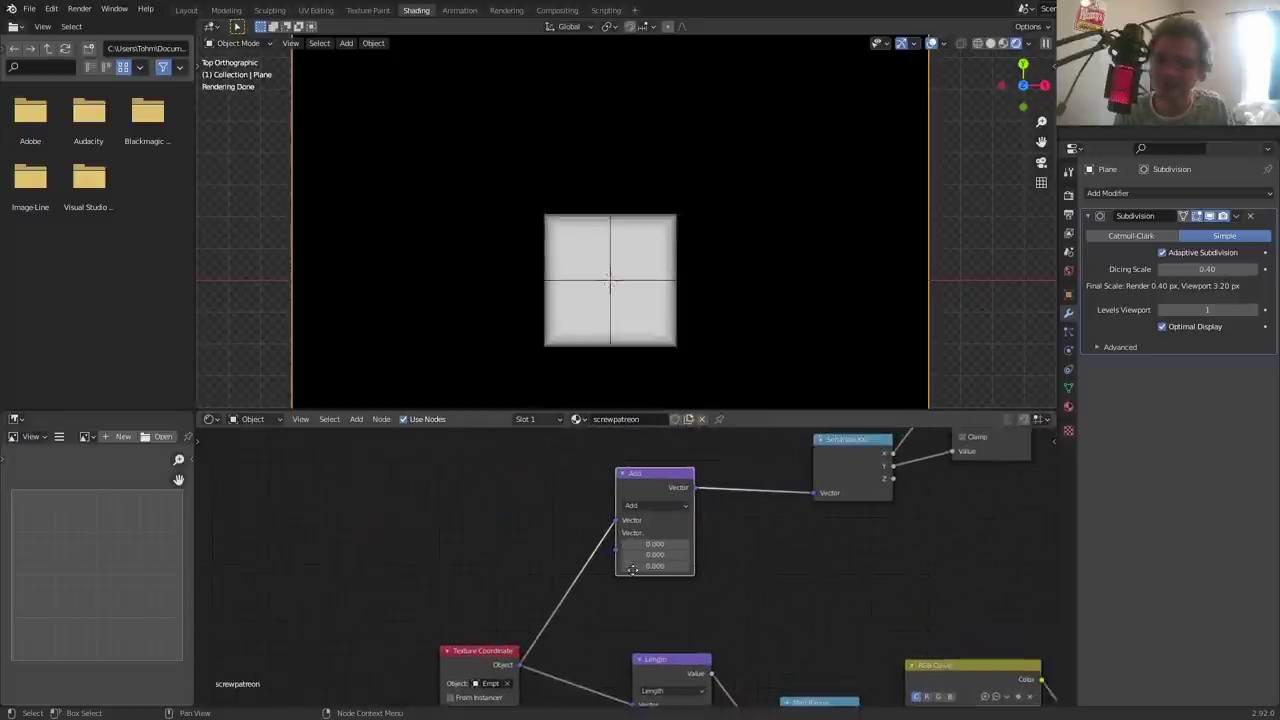
pyautogui.scroll(2, 600, 545)
pyautogui.click(563, 537)
pyautogui.click(563, 498)
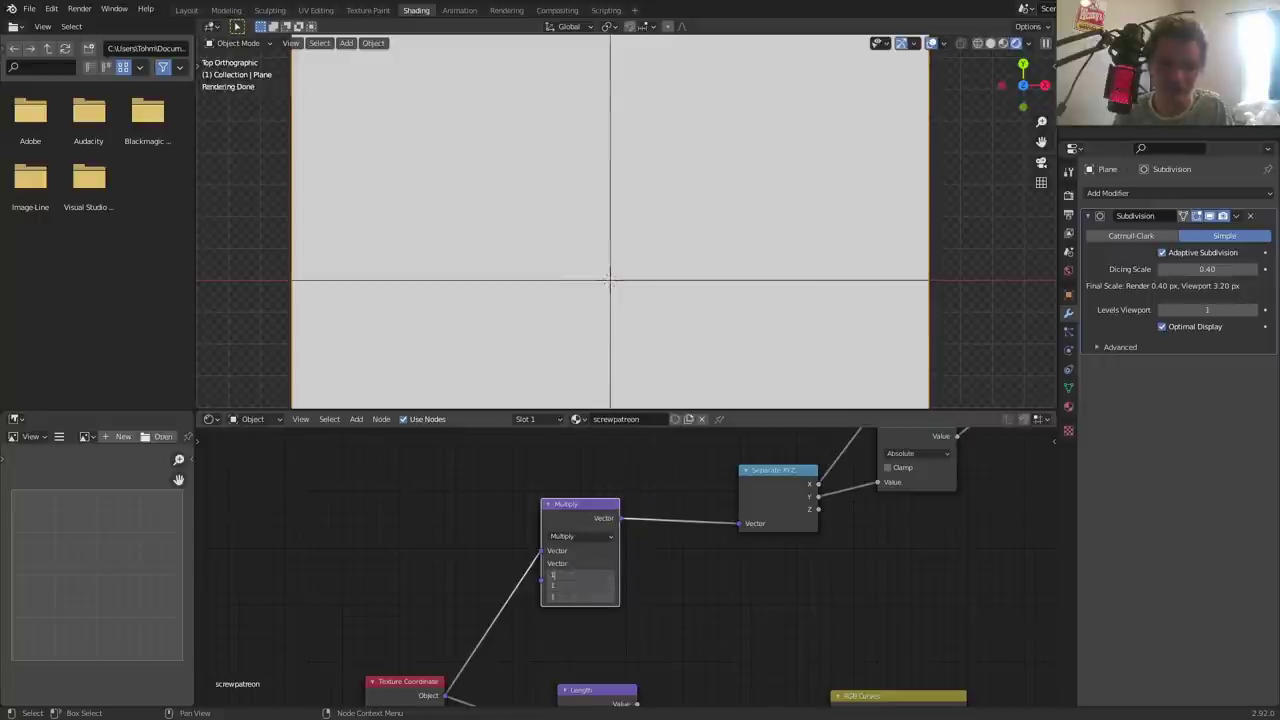
pyautogui.moveTo(572, 574); pyautogui.dragTo(572, 596)
pyautogui.write('1')
pyautogui.press('Return')
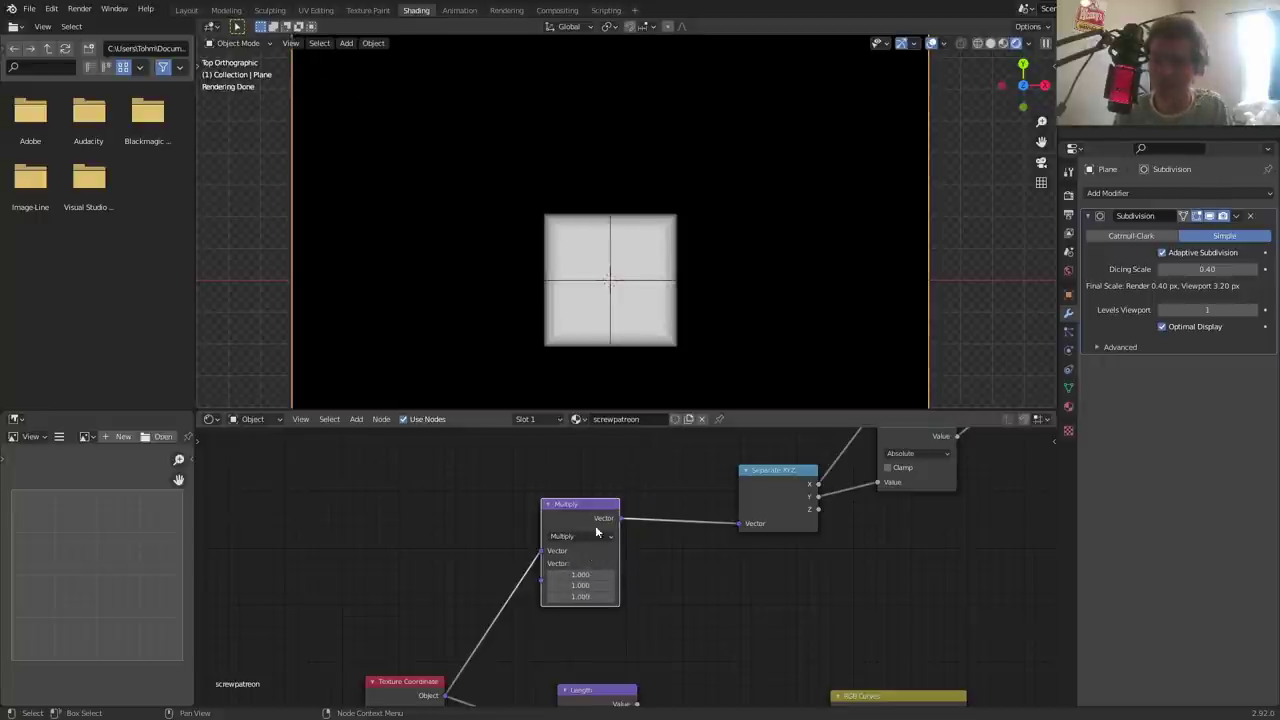
# - Raise the X multiplier to 2 while viewing the plane in perspective
pyautogui.scroll(1, 596, 532)
pyautogui.moveTo(596, 395)
pyautogui.mouseDown(button='middle')
pyautogui.moveTo(585, 217)
pyautogui.moveTo(629, 282)
pyautogui.moveTo(685, 288)
pyautogui.moveTo(651, 286)
pyautogui.mouseUp(button='middle')
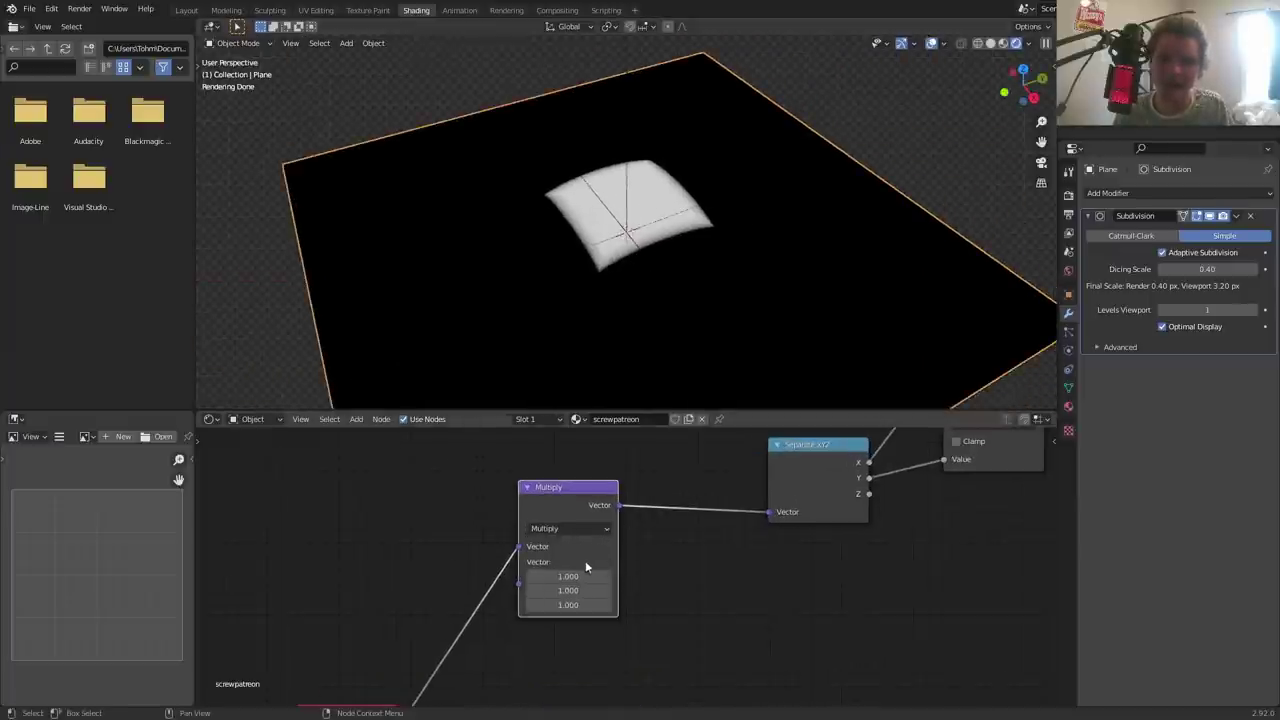
pyautogui.moveTo(568, 576); pyautogui.dragTo(620, 576)
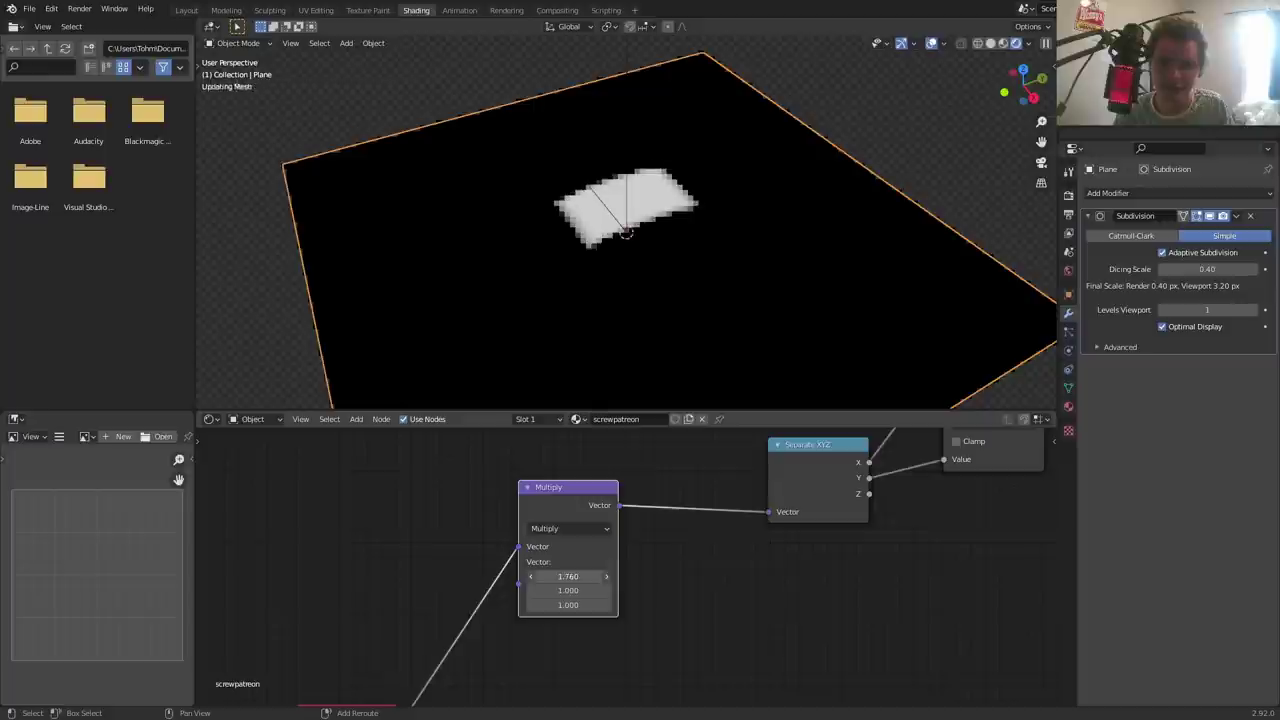
pyautogui.click(565, 576)
pyautogui.write('2')
pyautogui.press('Return')
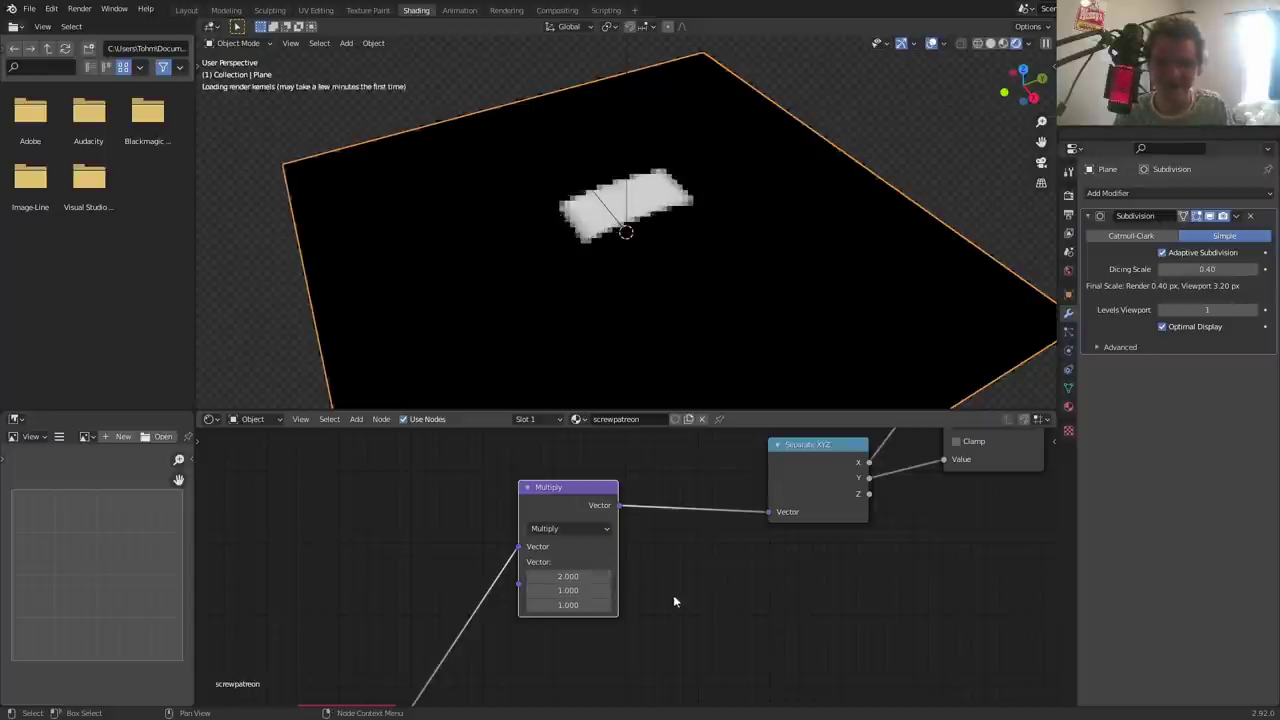
# - Lower the Y multiplier, comparing the Multiply output and Color Ramp mask previews
pyautogui.moveTo(568, 590); pyautogui.dragTo(540, 590)
pyautogui.scroll(-1, 539, 512)
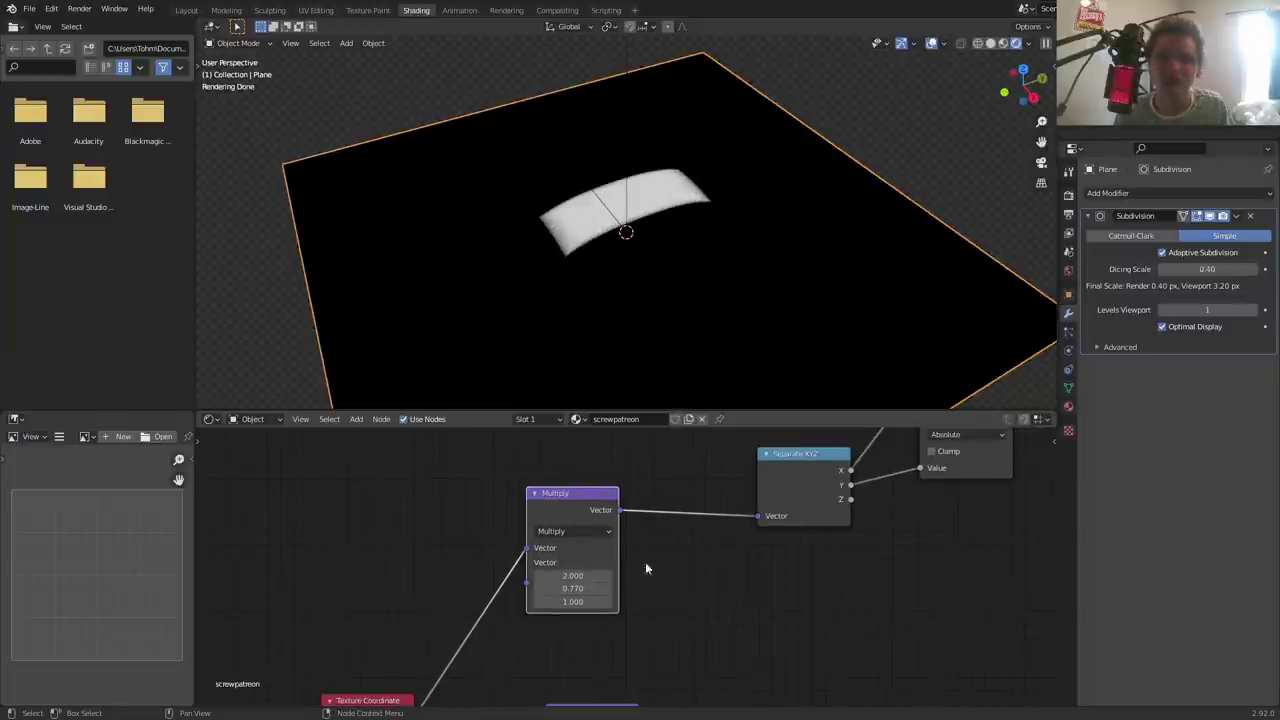
pyautogui.scroll(-2, 545, 500)
pyautogui.moveTo(905, 522); pyautogui.dragTo(647, 534, button='middle')
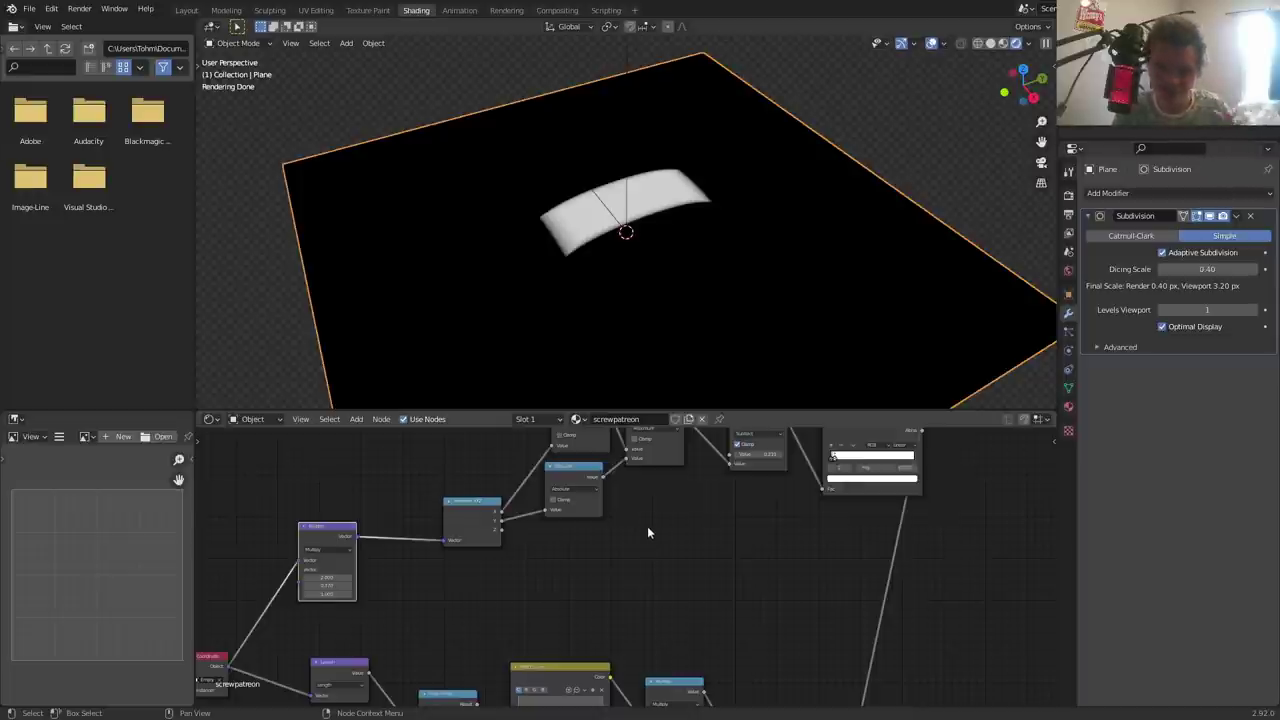
pyautogui.moveTo(370, 516); pyautogui.dragTo(396, 510, button='middle')
pyautogui.keyDown('ctrl'); pyautogui.keyDown('shift'); pyautogui.click(352, 528); pyautogui.keyUp('shift'); pyautogui.keyUp('ctrl')
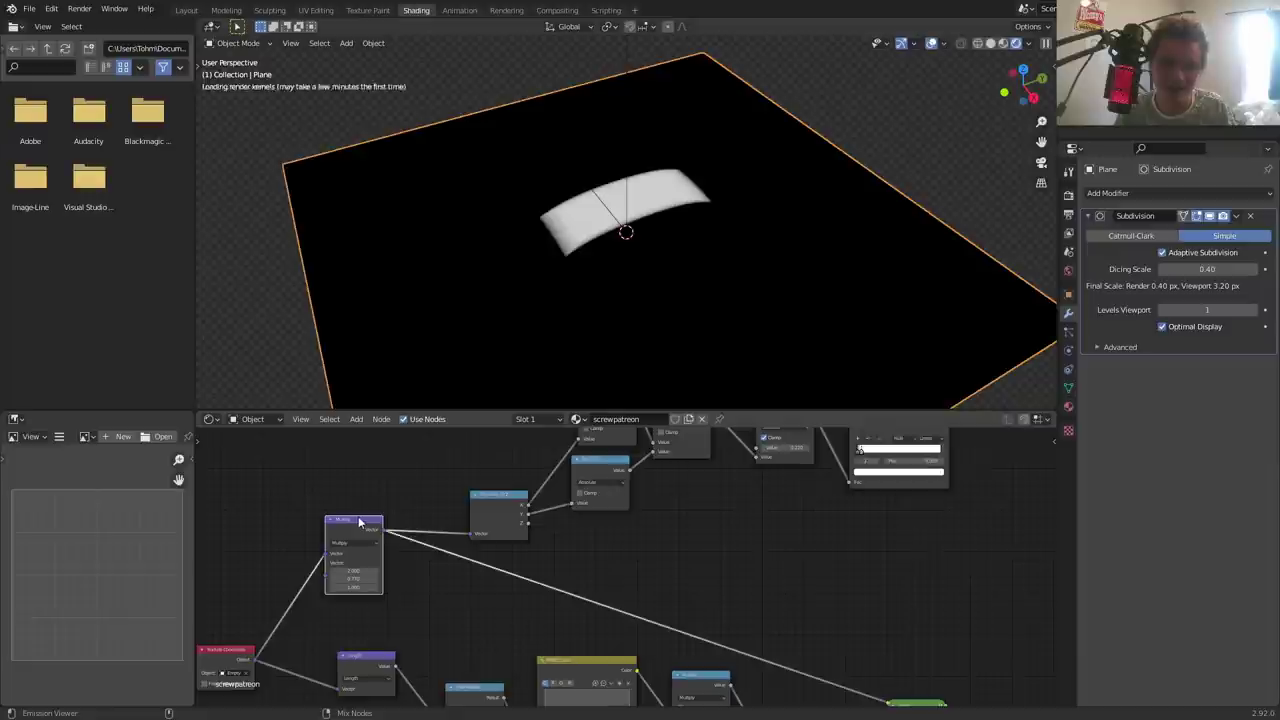
pyautogui.keyDown('ctrl'); pyautogui.keyDown('shift'); pyautogui.click(352, 528); pyautogui.keyUp('shift'); pyautogui.keyUp('ctrl')
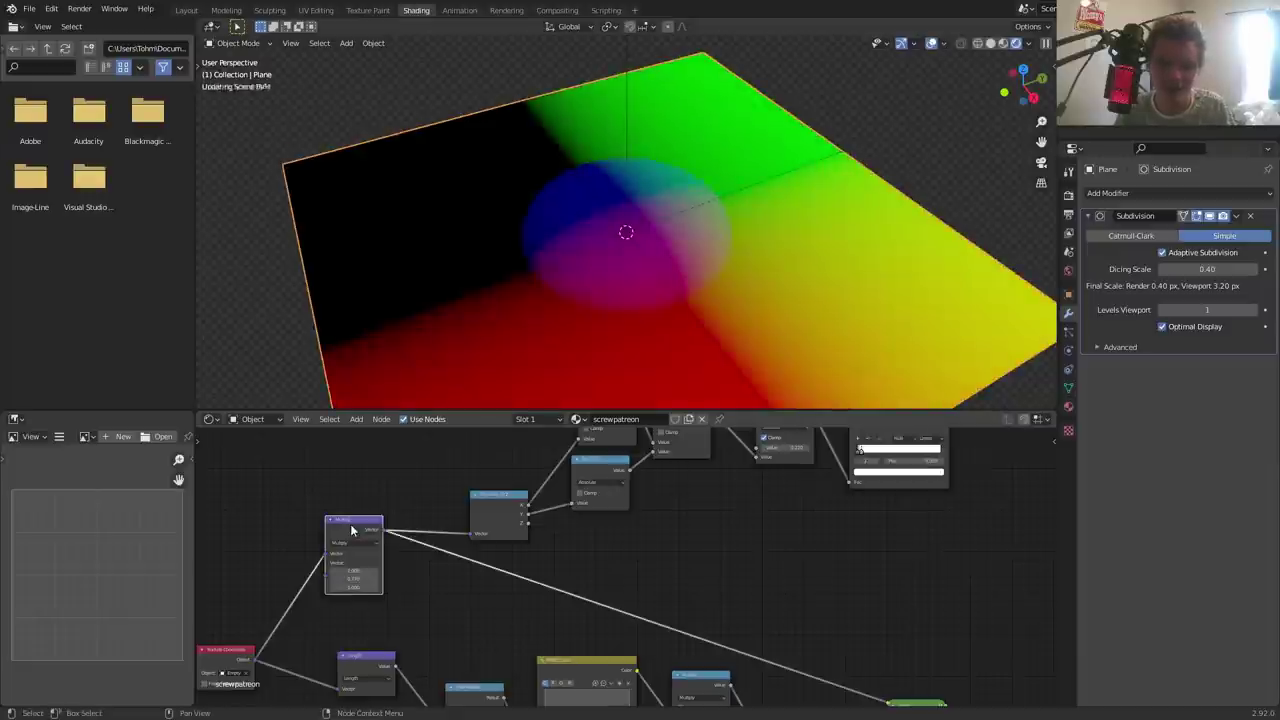
pyautogui.moveTo(897, 431); pyautogui.dragTo(718, 516, button='middle')
pyautogui.keyDown('ctrl'); pyautogui.keyDown('shift'); pyautogui.click(718, 516); pyautogui.keyUp('shift'); pyautogui.keyUp('ctrl')
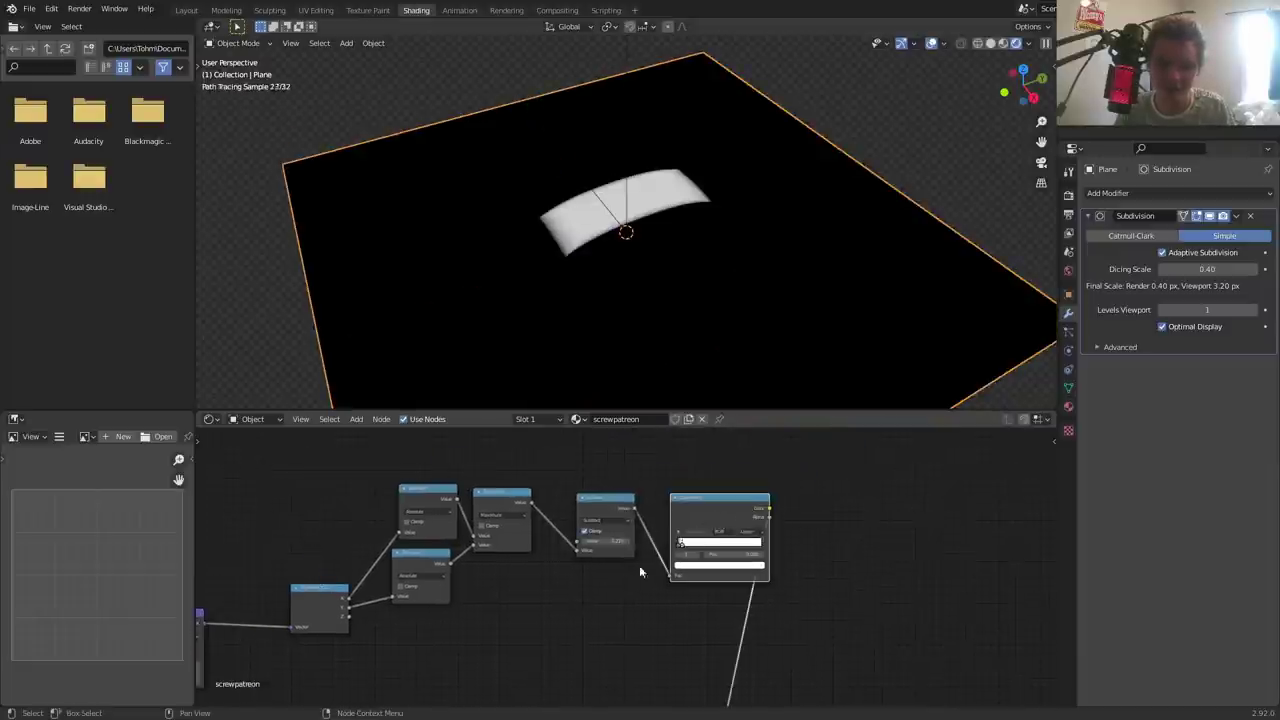
pyautogui.moveTo(639, 565)
pyautogui.mouseDown(button='middle')
pyautogui.moveTo(745, 529)
pyautogui.moveTo(735, 545)
pyautogui.mouseUp(button='middle')
pyautogui.scroll(2, 735, 545)
pyautogui.write('7')
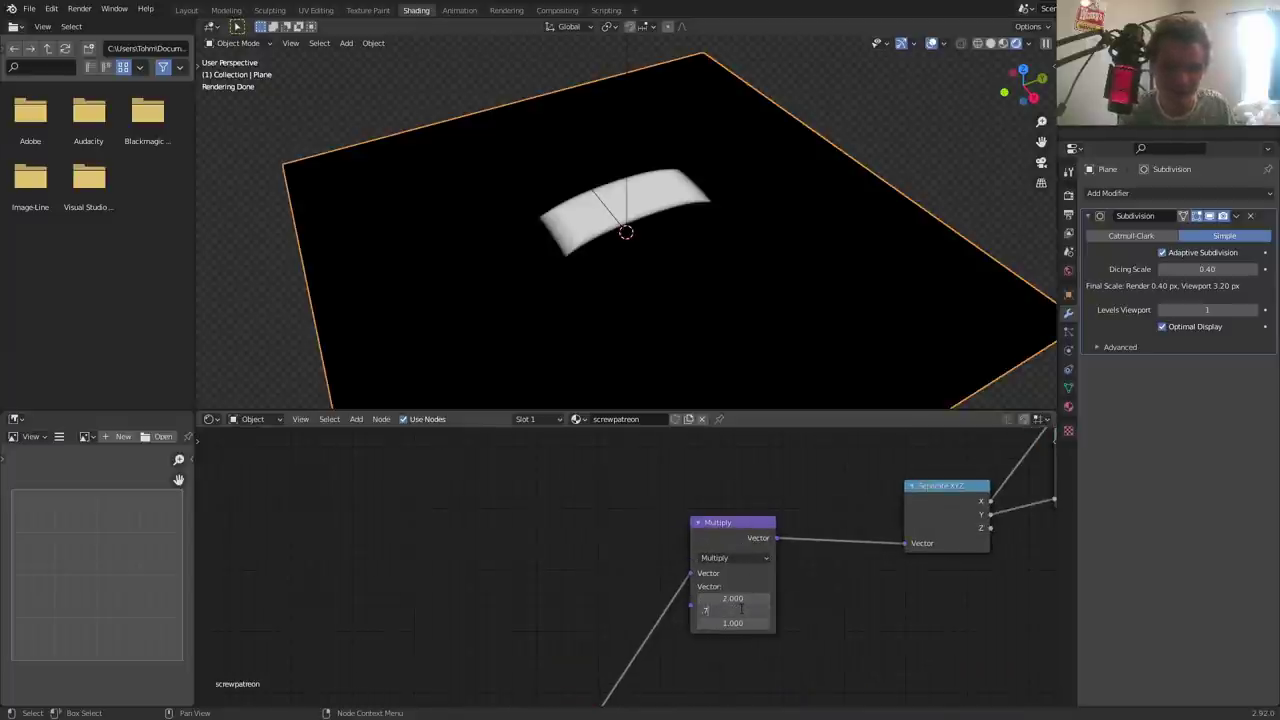
pyautogui.press('Return')
# - Set the X multiplier to 2.5 and keep Y at 0.75 after testing a smaller value
pyautogui.click(734, 599)
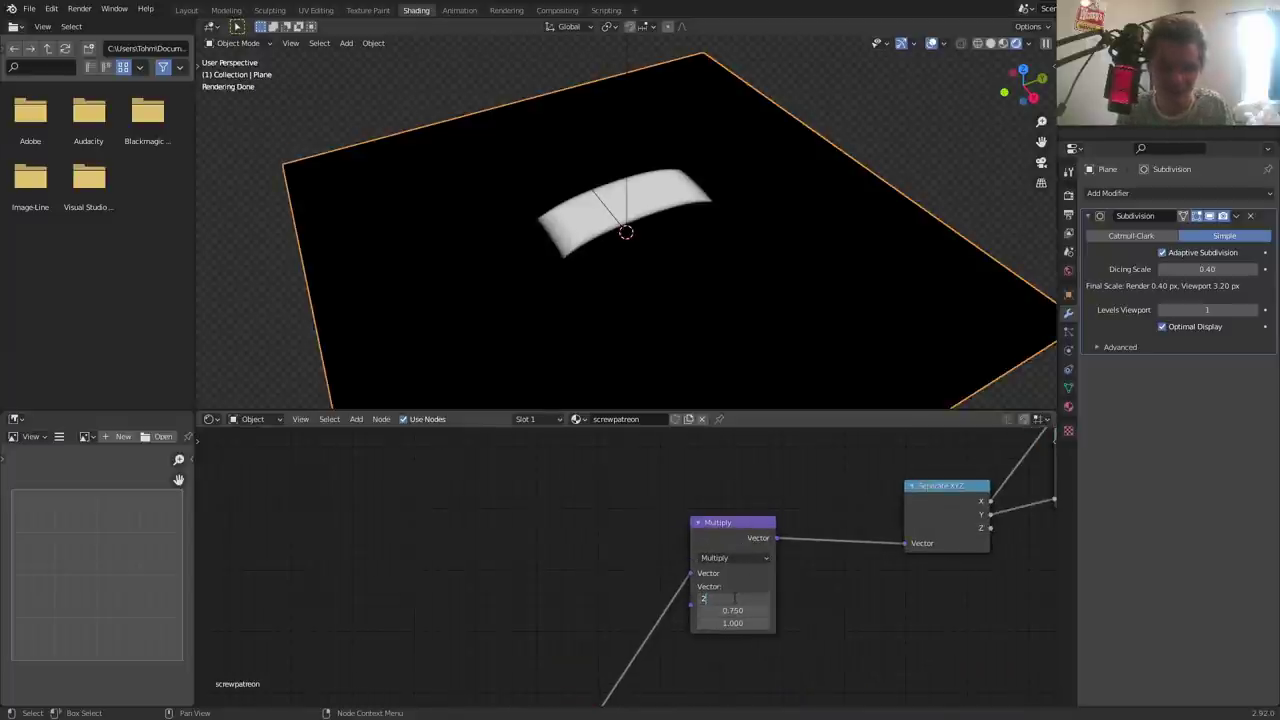
pyautogui.write('.5')
pyautogui.press('Return')
pyautogui.moveTo(620, 300); pyautogui.dragTo(615, 209, button='middle')
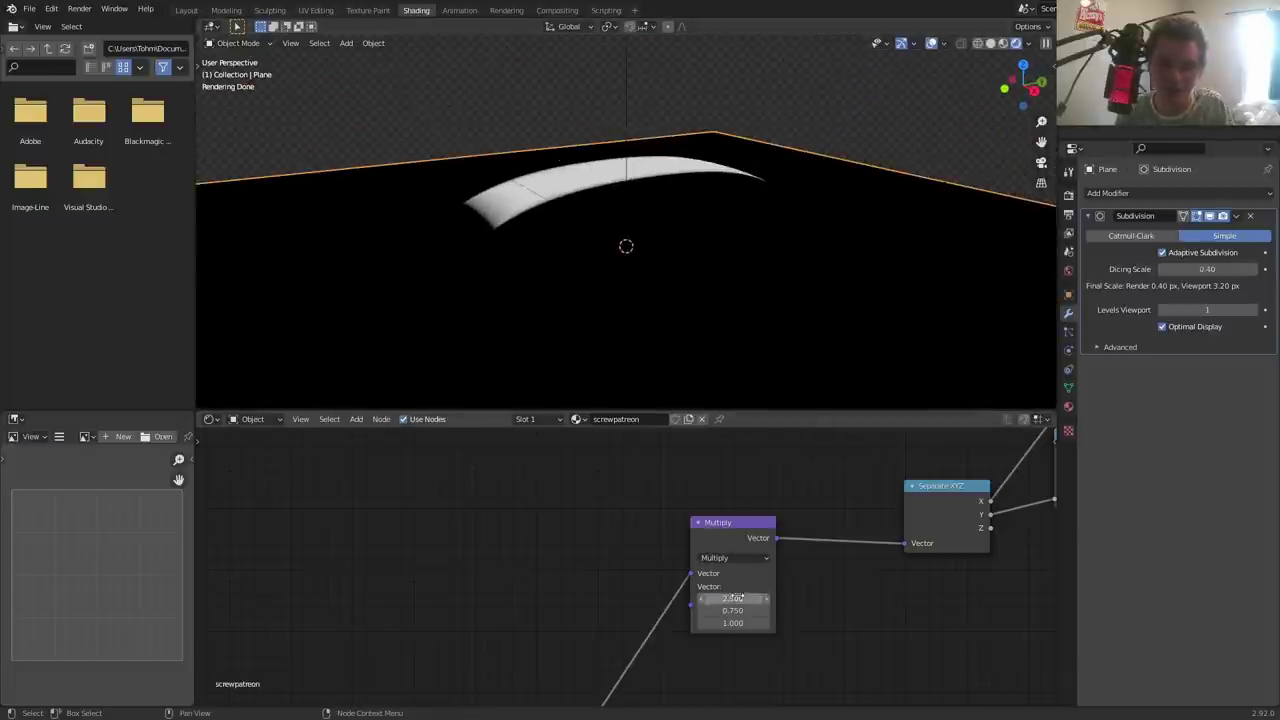
pyautogui.moveTo(732, 610); pyautogui.dragTo(705, 610)
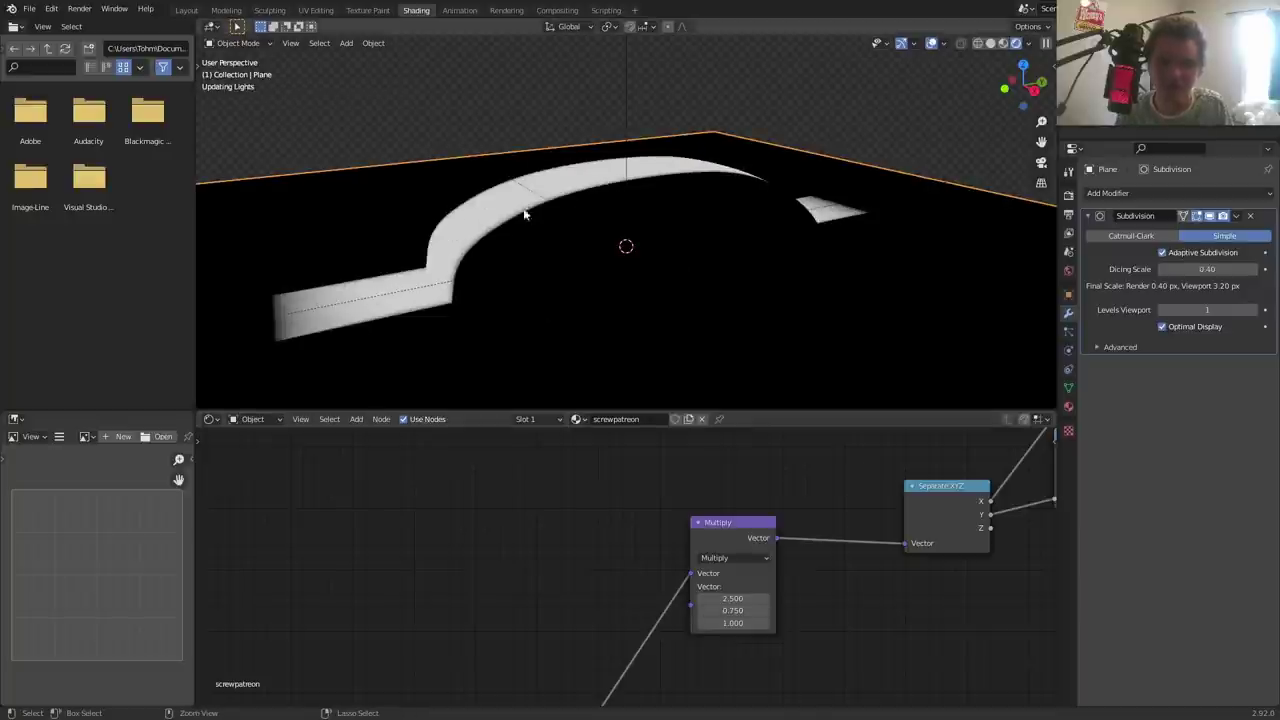
pyautogui.hotkey('ctrl', 'z')
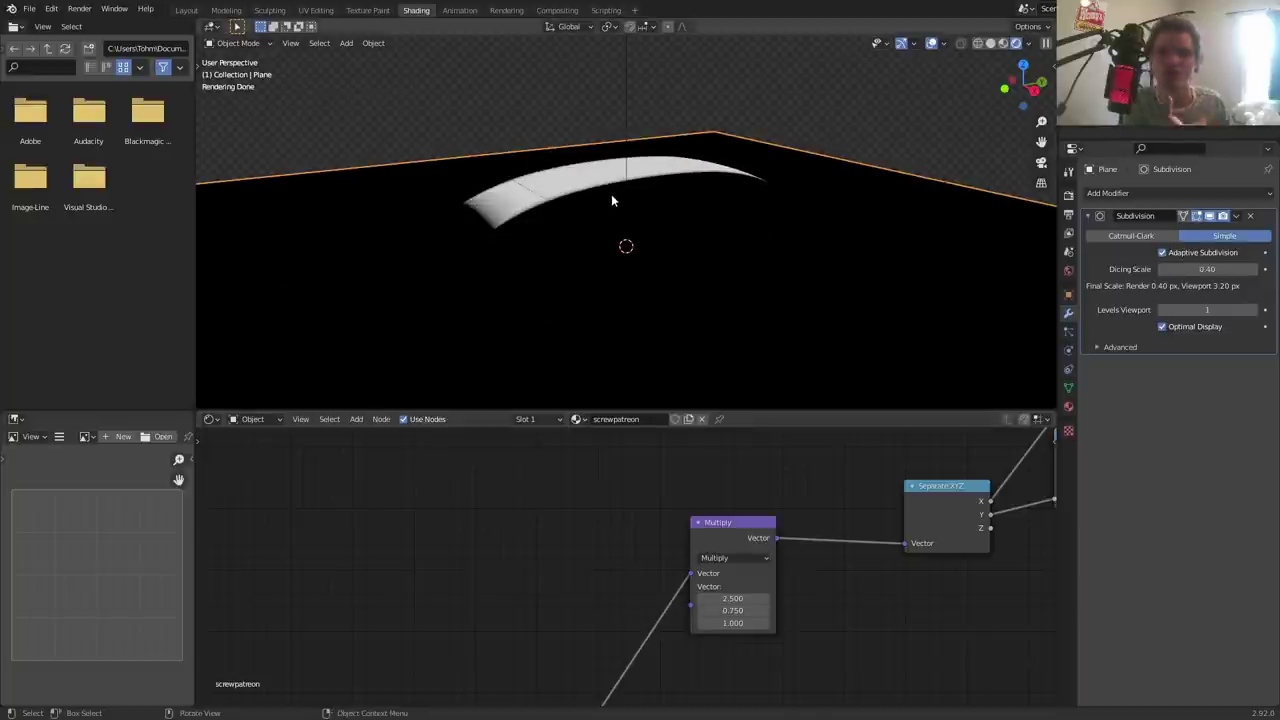
pyautogui.scroll(-5, 748, 500)
# - Save, move the shader node into the chain, and feed the Color Ramp output into it
pyautogui.moveTo(748, 494); pyautogui.dragTo(717, 522, button='middle')
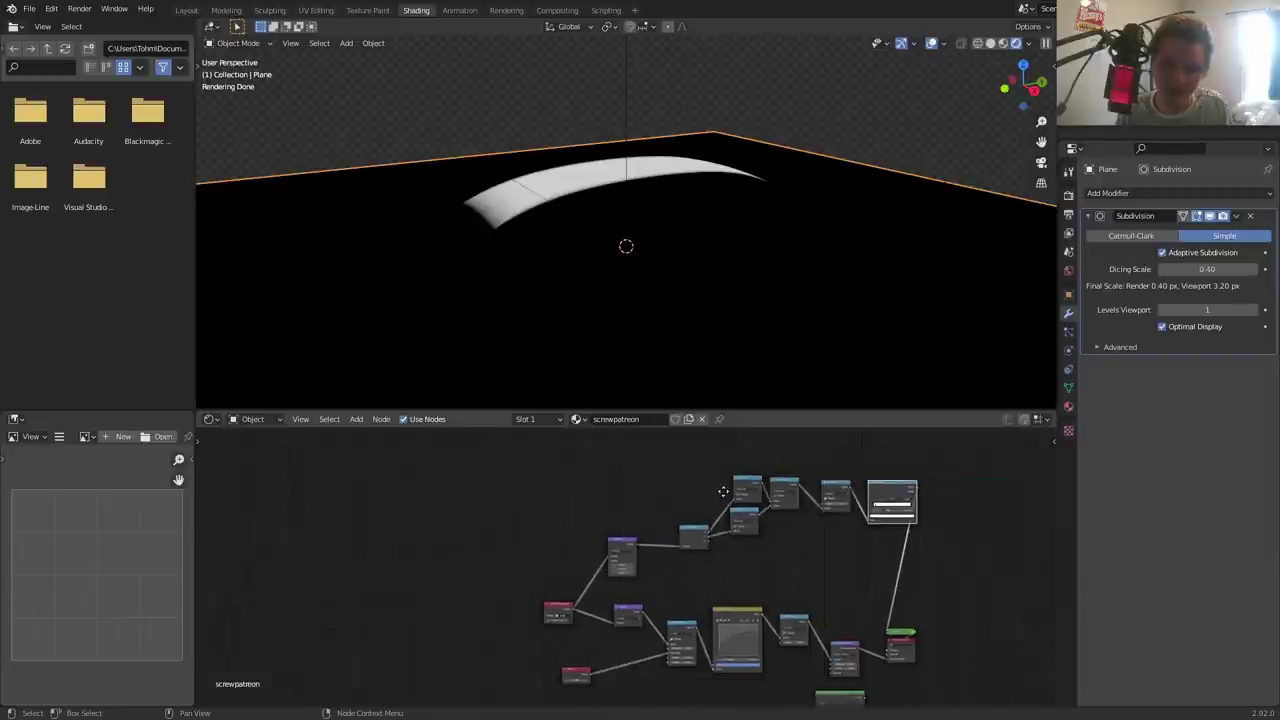
pyautogui.hotkey('ctrl', 's')
pyautogui.moveTo(814, 599); pyautogui.dragTo(771, 560, button='middle')
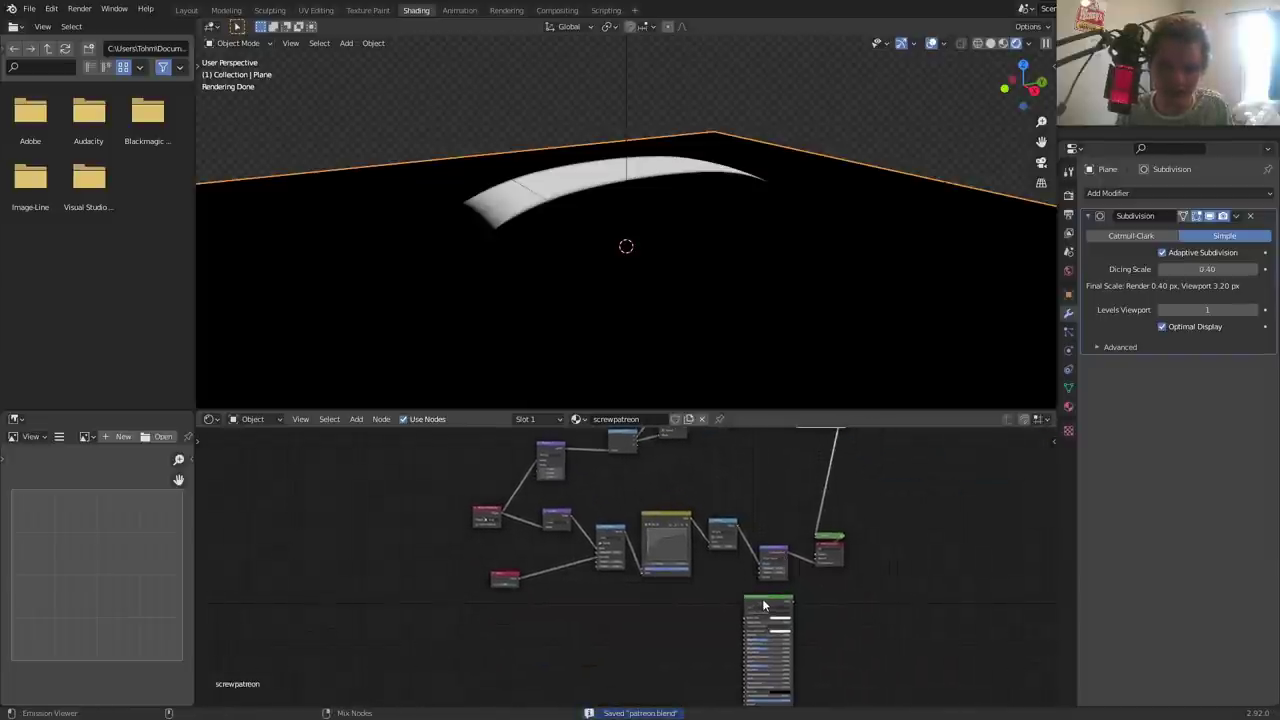
pyautogui.moveTo(763, 605); pyautogui.dragTo(766, 480)
pyautogui.scroll(2, 766, 480)
pyautogui.moveTo(771, 551); pyautogui.dragTo(948, 480, button='middle')
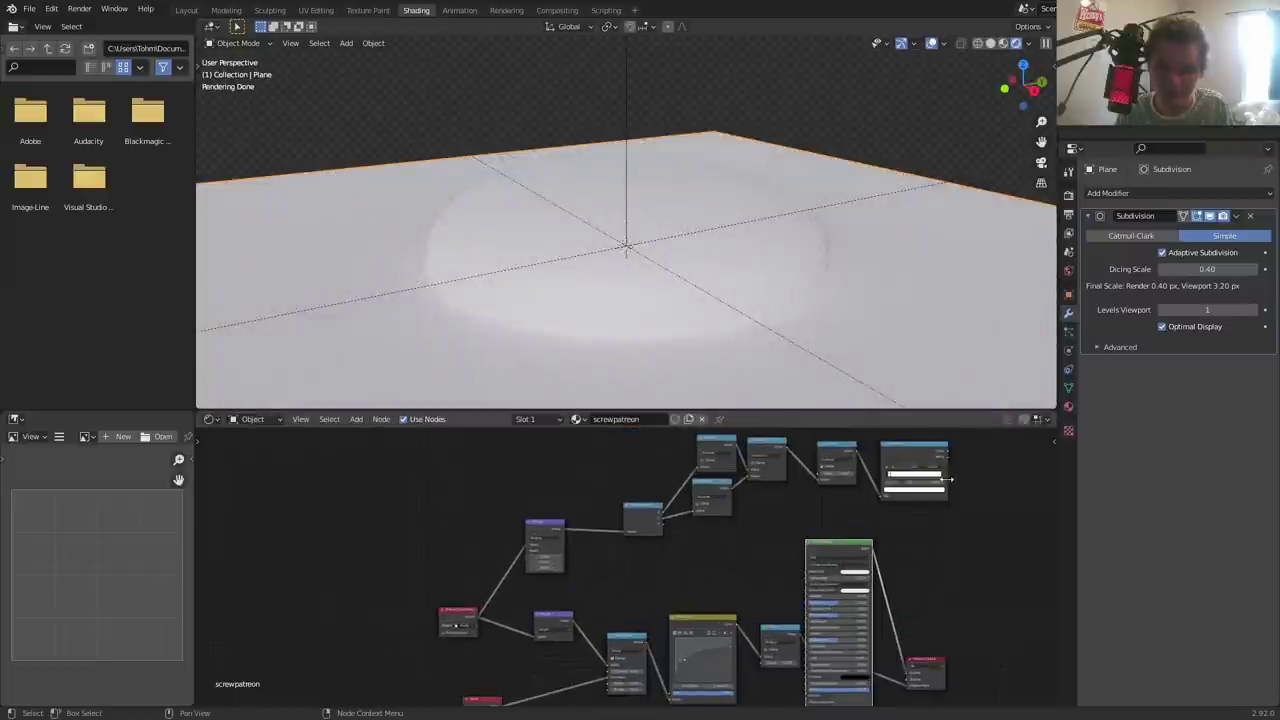
pyautogui.moveTo(948, 457); pyautogui.dragTo(806, 578)
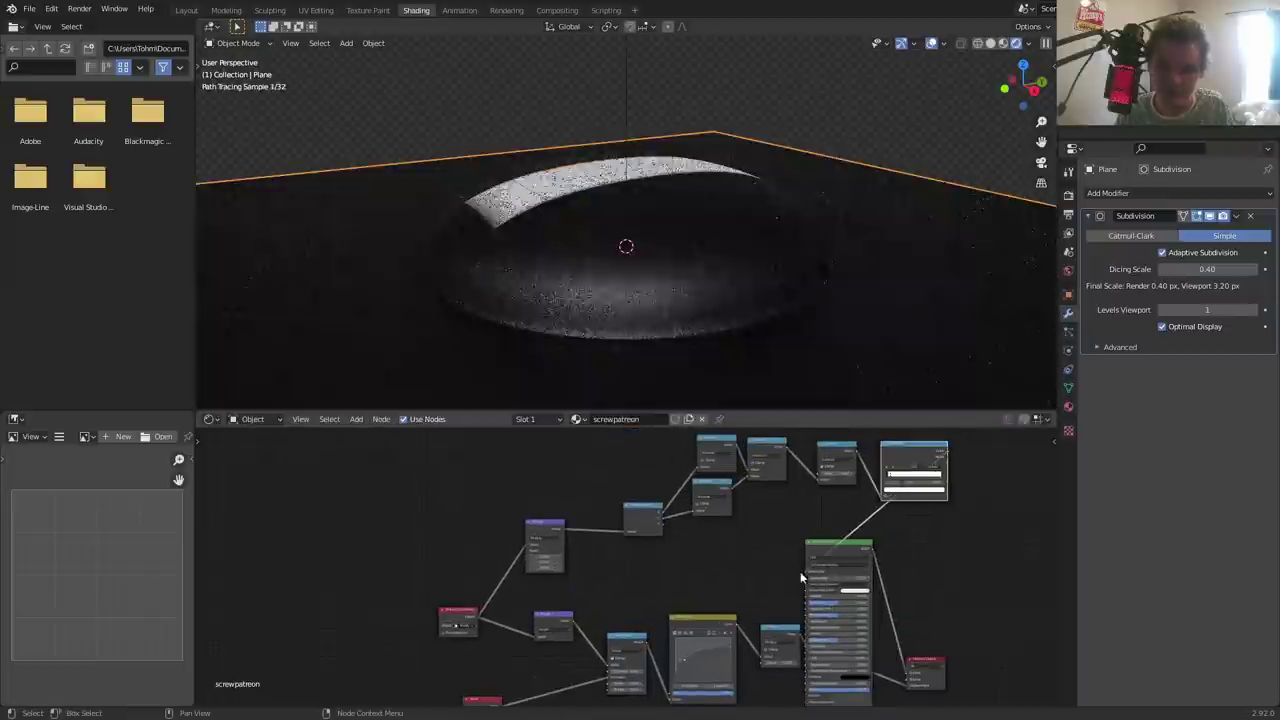
# - Inspect the glossy bump from a lower angle, save, and move the Value node up
pyautogui.moveTo(657, 245); pyautogui.dragTo(684, 278, button='middle')
pyautogui.hotkey('ctrl', 's')
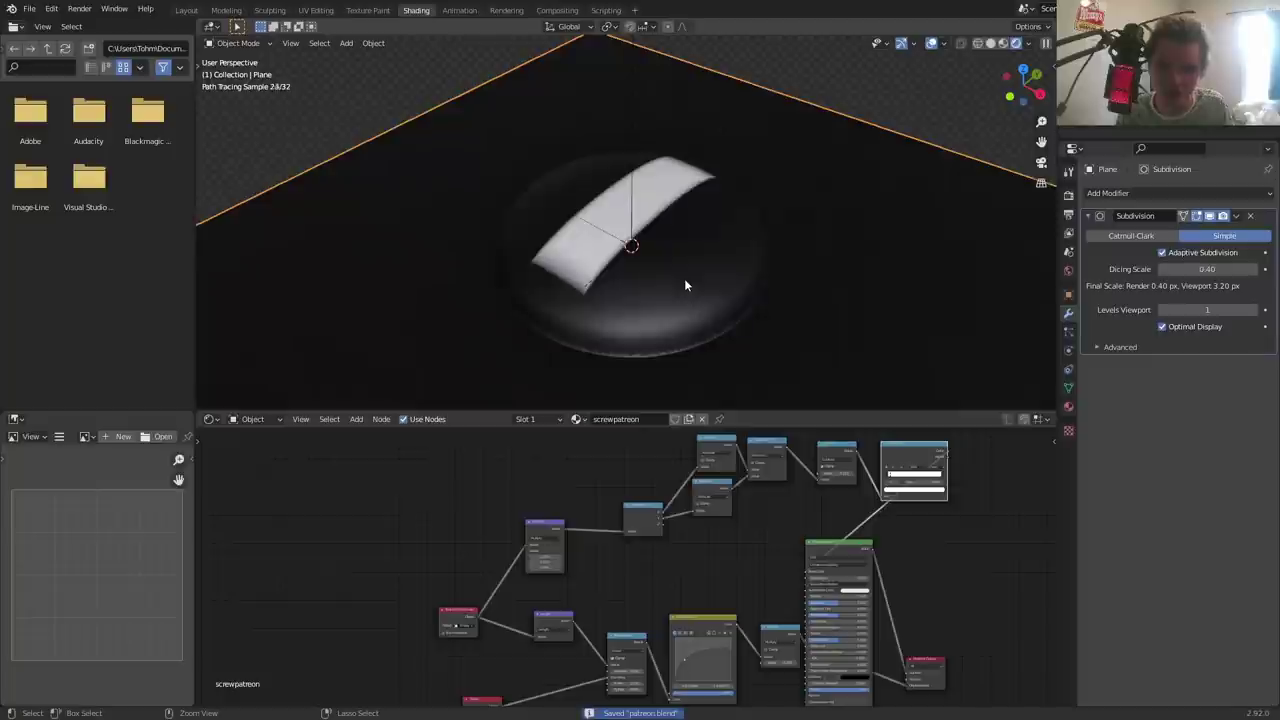
pyautogui.moveTo(686, 298); pyautogui.dragTo(649, 284, button='middle')
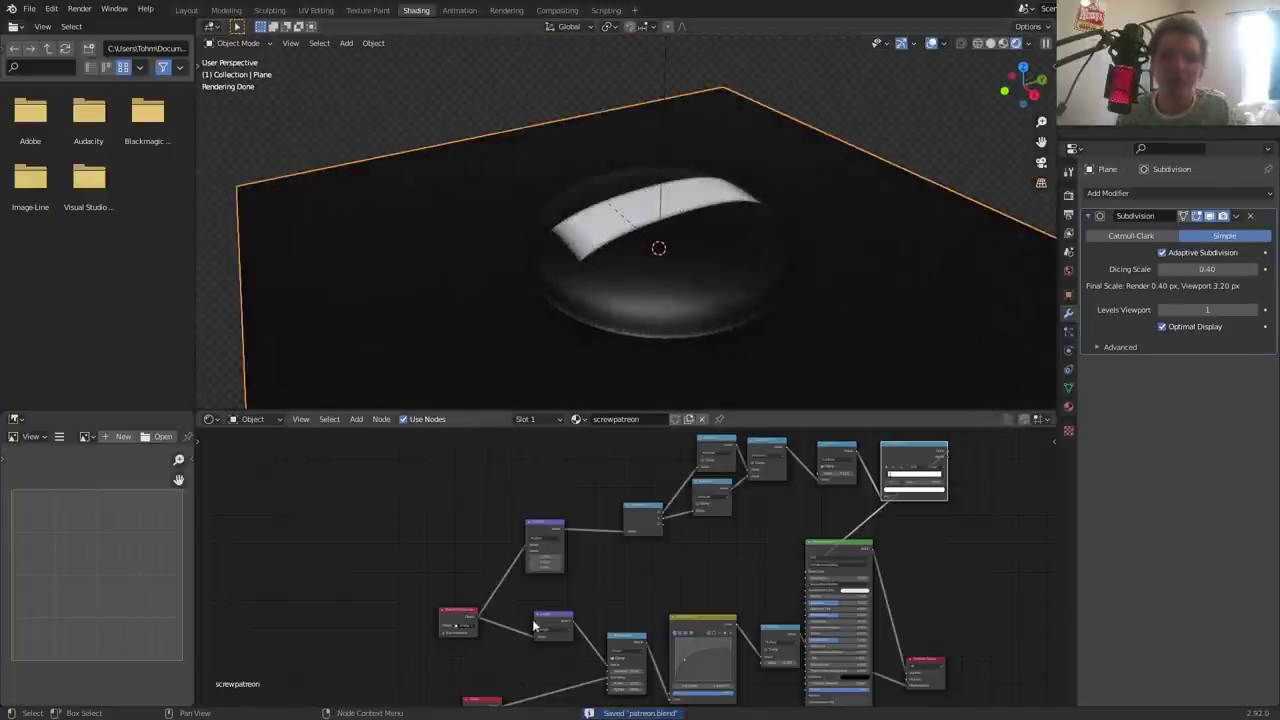
pyautogui.scroll(3, 606, 545)
pyautogui.scroll(3, 556, 555)
pyautogui.moveTo(558, 562)
pyautogui.mouseDown()
pyautogui.moveTo(450, 571)
pyautogui.moveTo(515, 571)
pyautogui.moveTo(478, 571)
pyautogui.mouseUp()
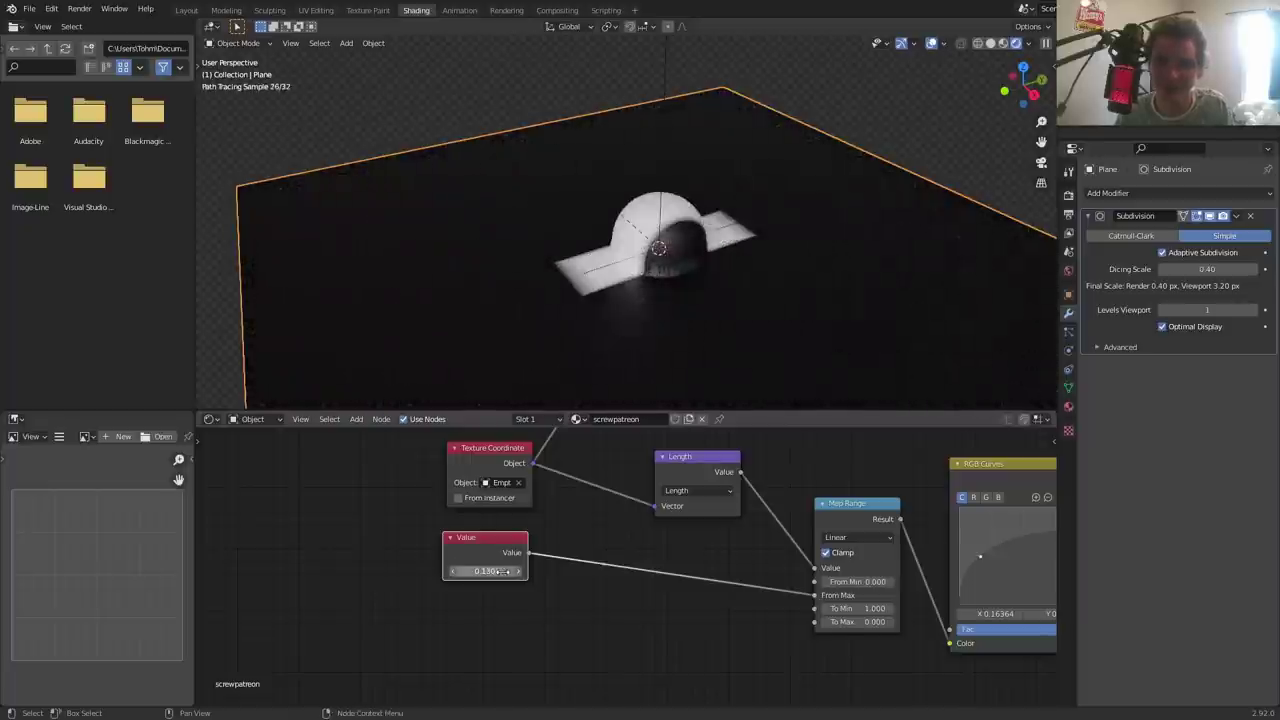
# - Adjust the Subtract node's value, bring the Value node into view, and save
pyautogui.scroll(-1, 560, 560)
pyautogui.scroll(-1, 560, 560)
pyautogui.scroll(-2, 700, 520)
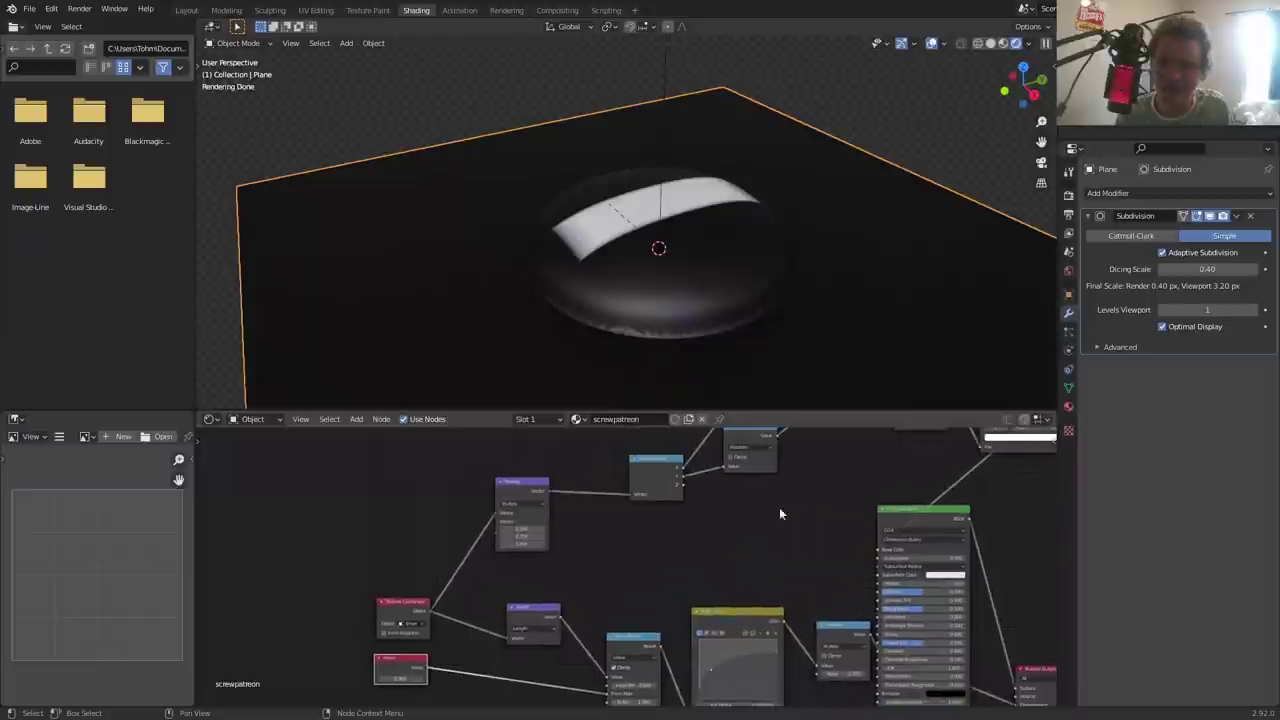
pyautogui.moveTo(779, 507); pyautogui.dragTo(758, 544, button='middle')
pyautogui.scroll(2, 758, 549)
pyautogui.moveTo(785, 510)
pyautogui.mouseDown()
pyautogui.moveTo(770, 510)
pyautogui.moveTo(800, 507)
pyautogui.mouseUp()
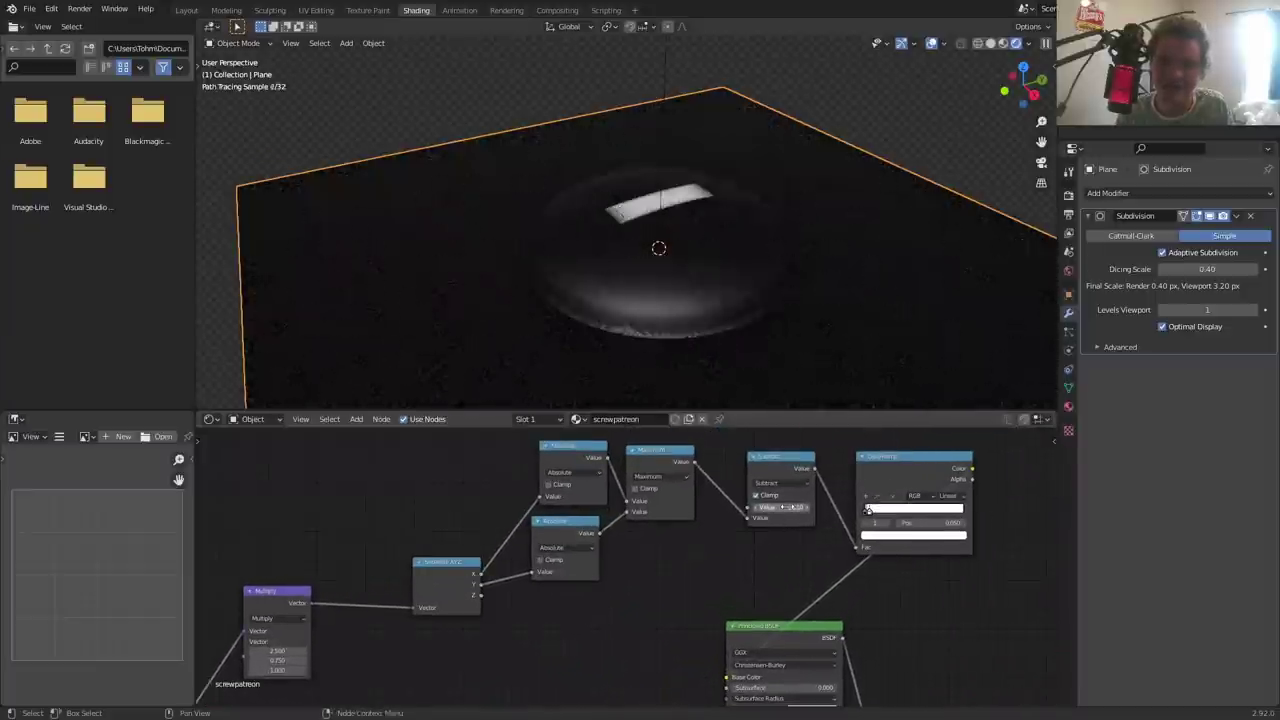
pyautogui.moveTo(581, 568); pyautogui.dragTo(663, 491, button='middle')
pyautogui.scroll(-2, 703, 520)
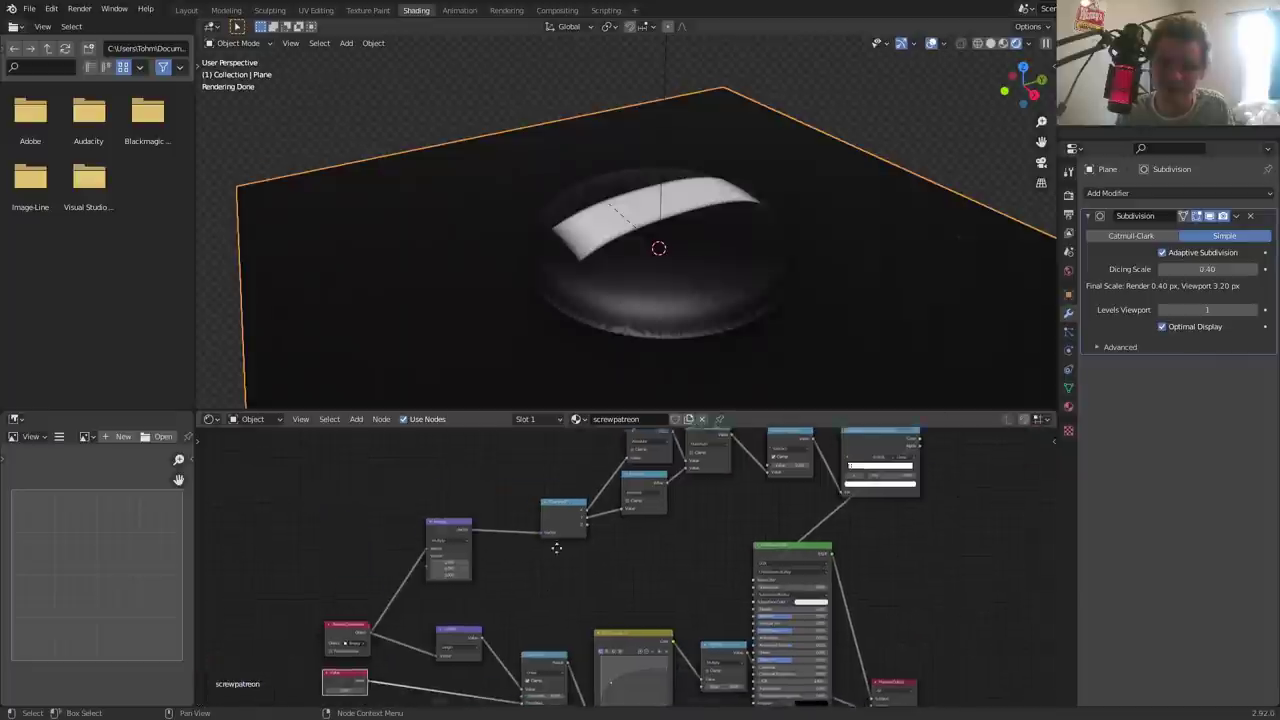
pyautogui.scroll(-1, 444, 573)
pyautogui.moveTo(464, 560); pyautogui.dragTo(384, 630, button='middle')
pyautogui.hotkey('ctrl', 's')
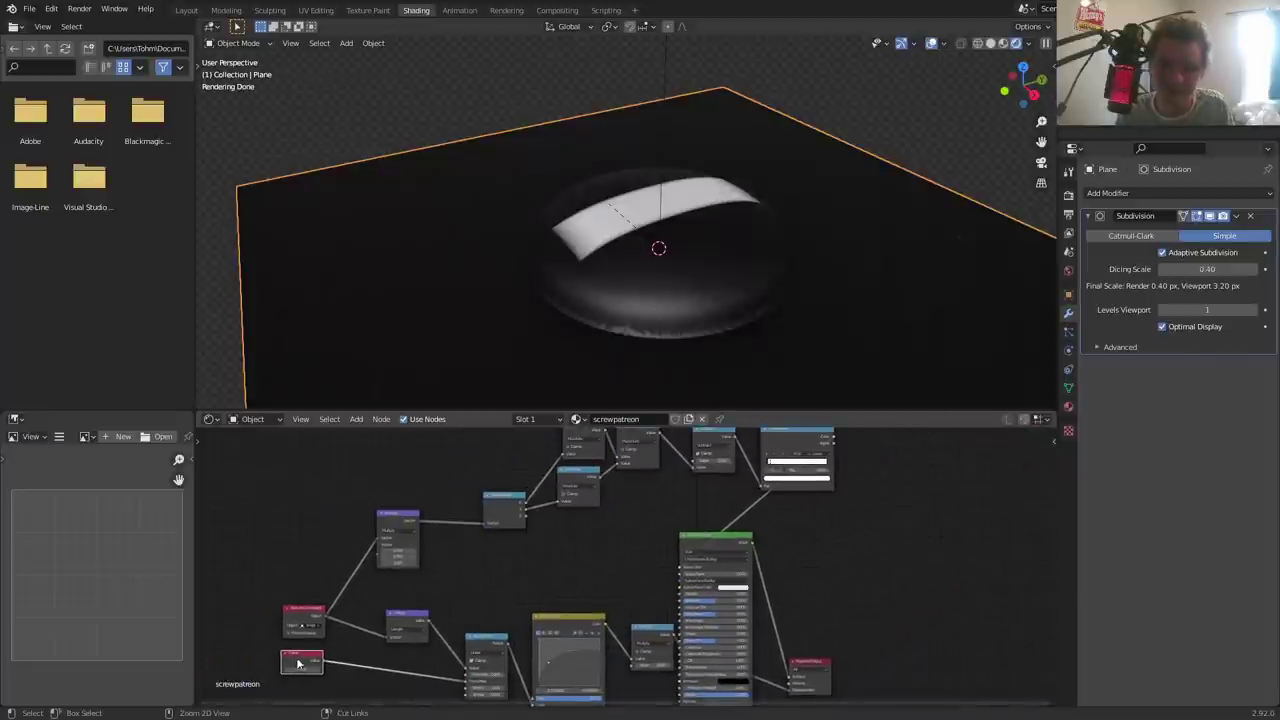
# - Link the dome-size Value into the slot mask through a new Multiply math node
pyautogui.moveTo(322, 663); pyautogui.dragTo(697, 465)
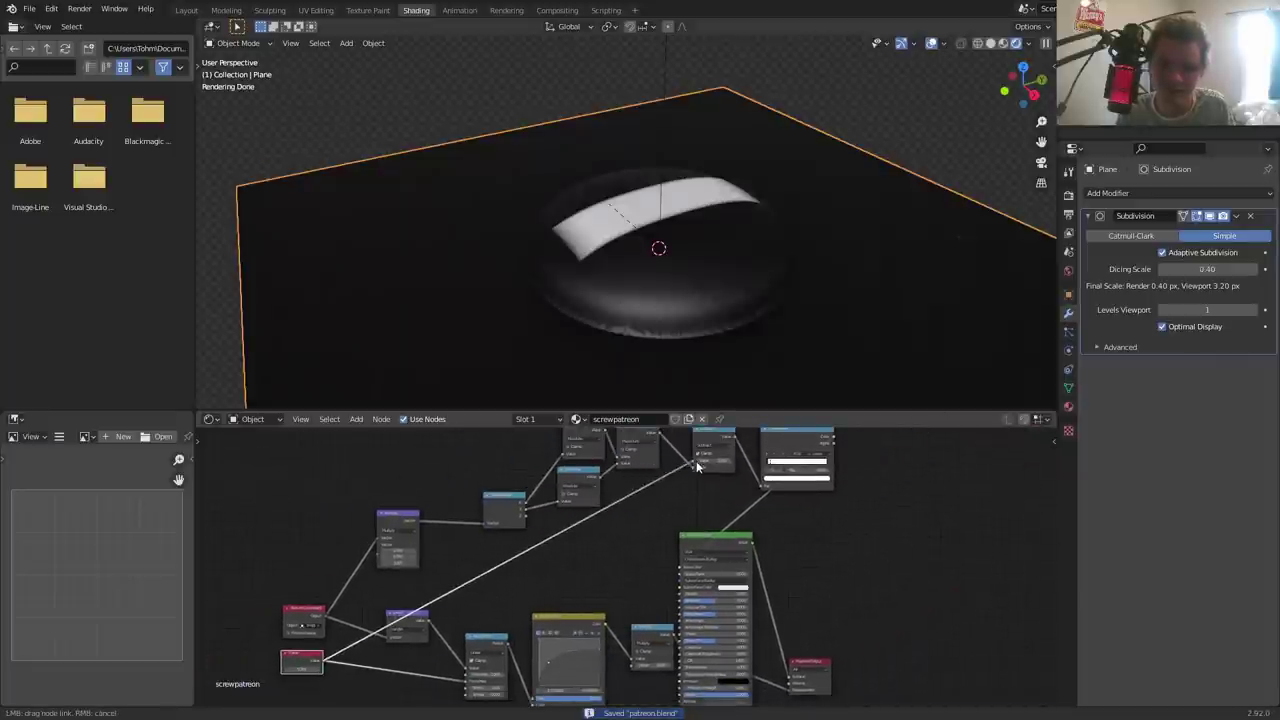
pyautogui.scroll(2, 612, 522)
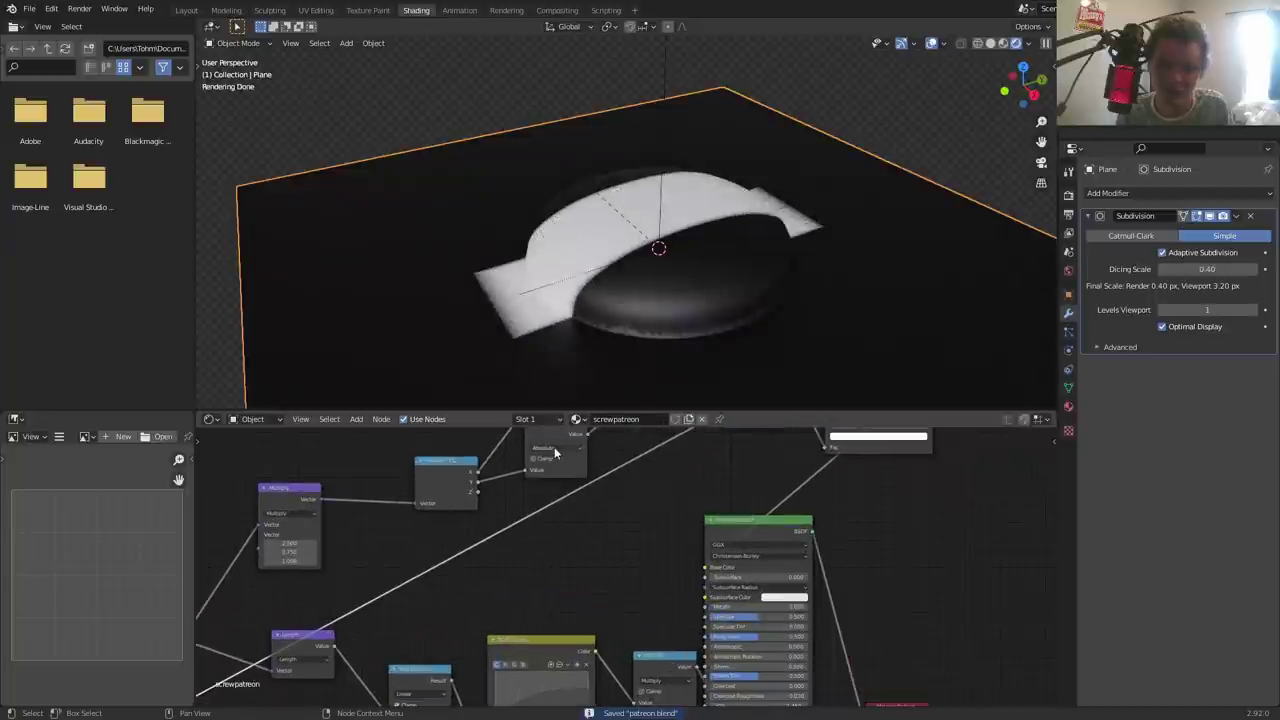
pyautogui.moveTo(552, 433); pyautogui.dragTo(563, 517)
pyautogui.click(562, 519)
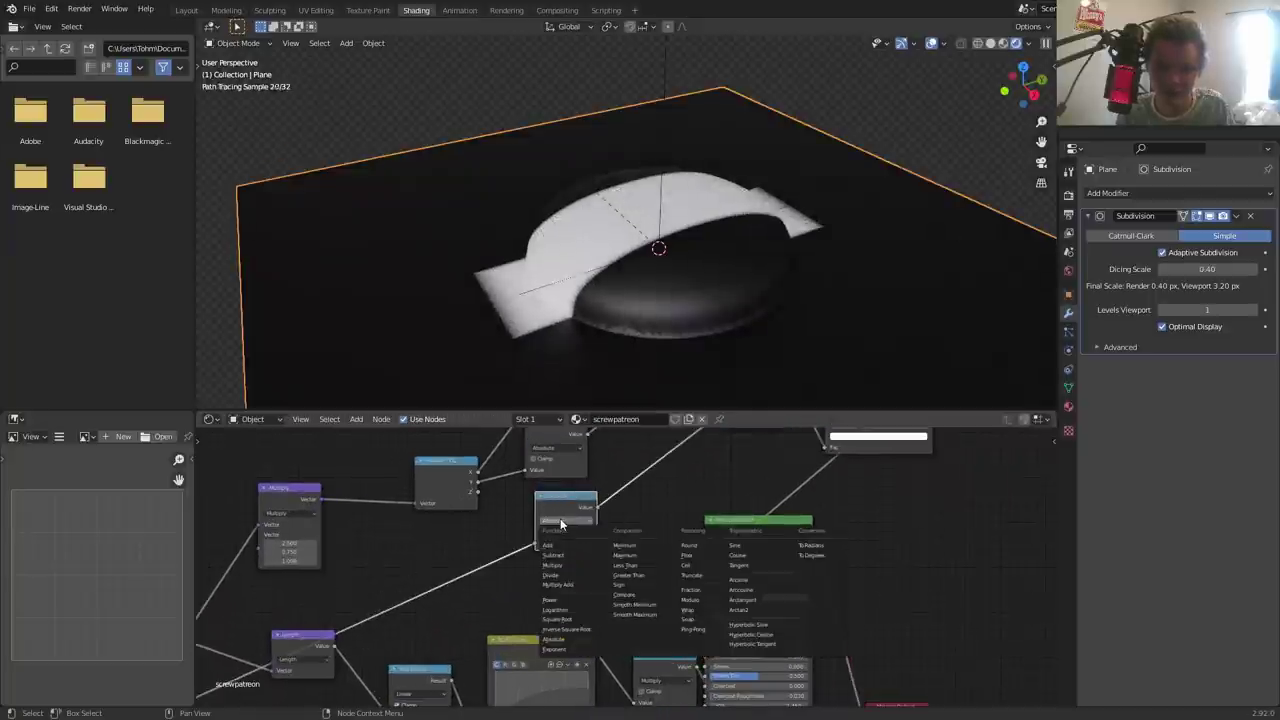
pyautogui.click(567, 557)
# - Test a different dome size, then set the Multiply factor to 0.500
pyautogui.moveTo(502, 607); pyautogui.dragTo(760, 509, button='middle')
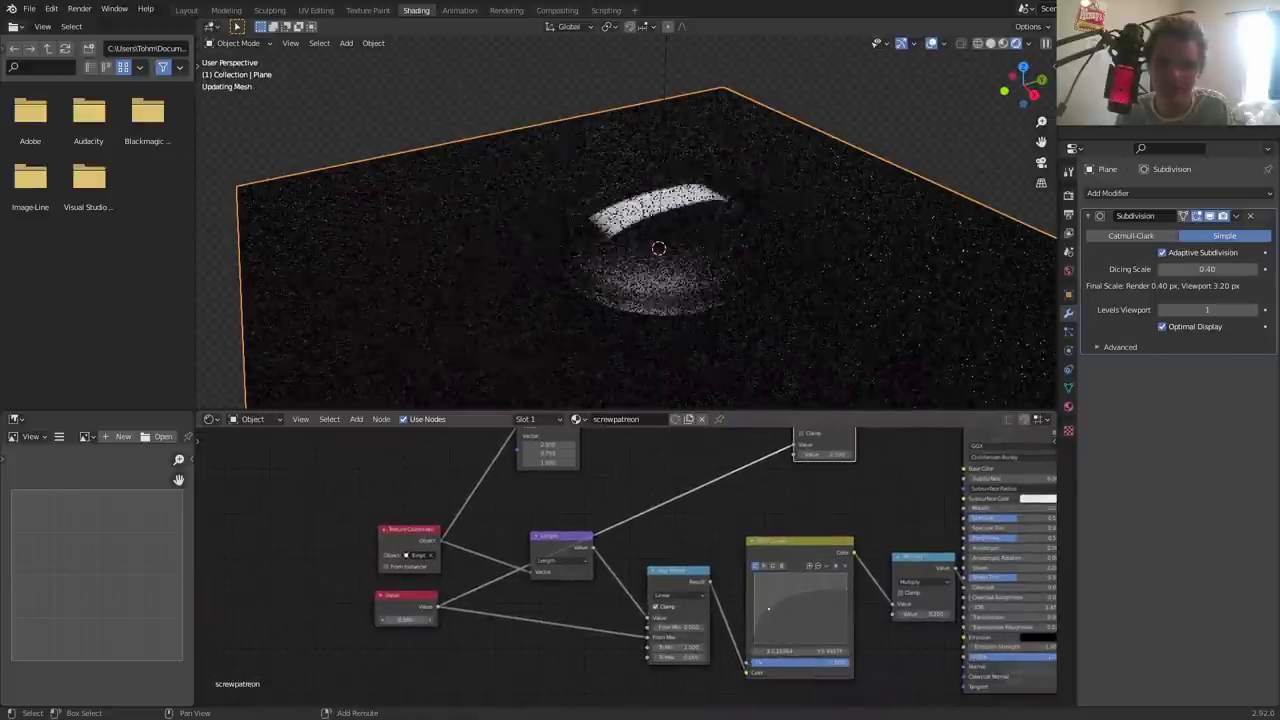
pyautogui.moveTo(405, 619); pyautogui.dragTo(430, 619)
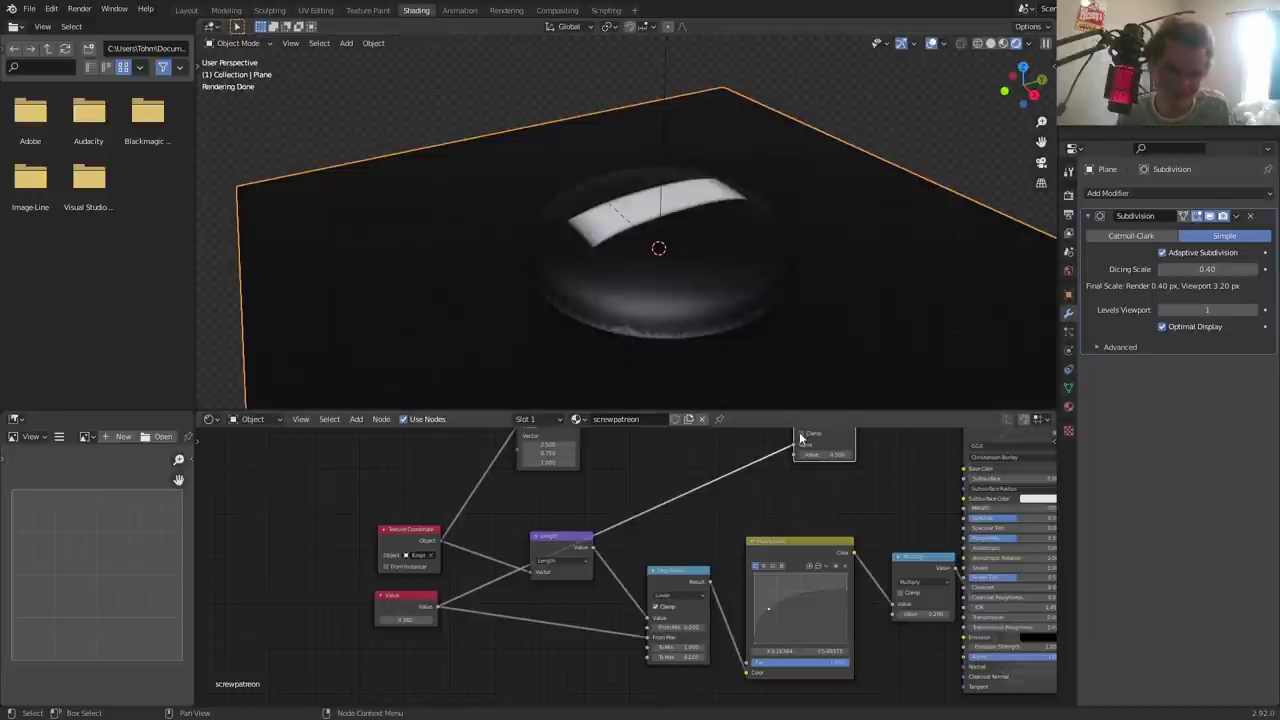
pyautogui.moveTo(822, 463); pyautogui.dragTo(634, 508, button='middle')
pyautogui.moveTo(634, 506); pyautogui.dragTo(650, 506)
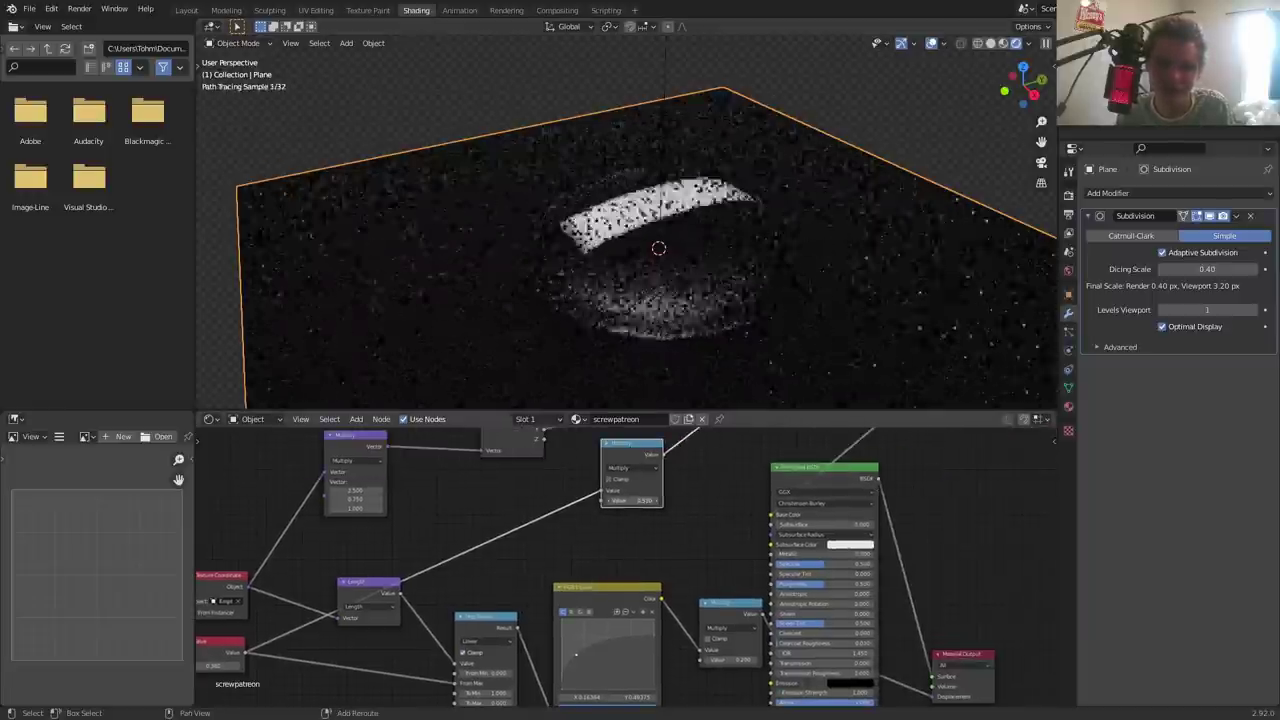
pyautogui.doubleClick(634, 500)
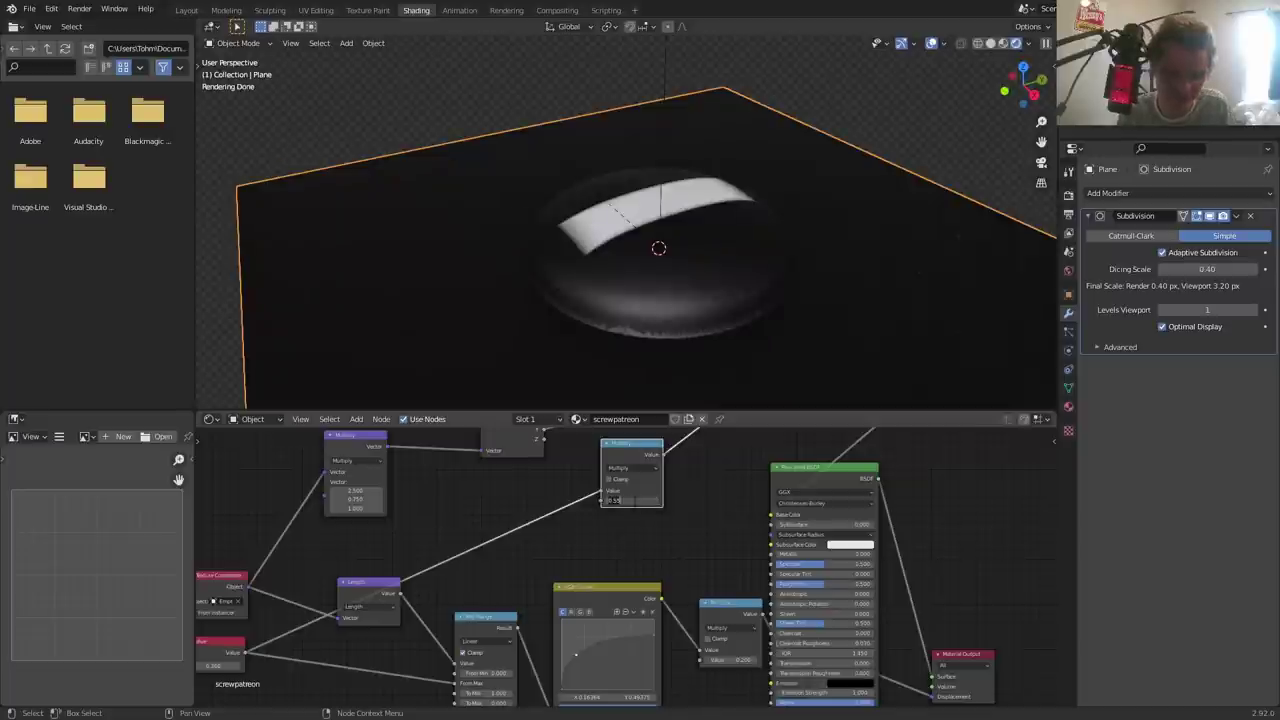
pyautogui.press('Return')
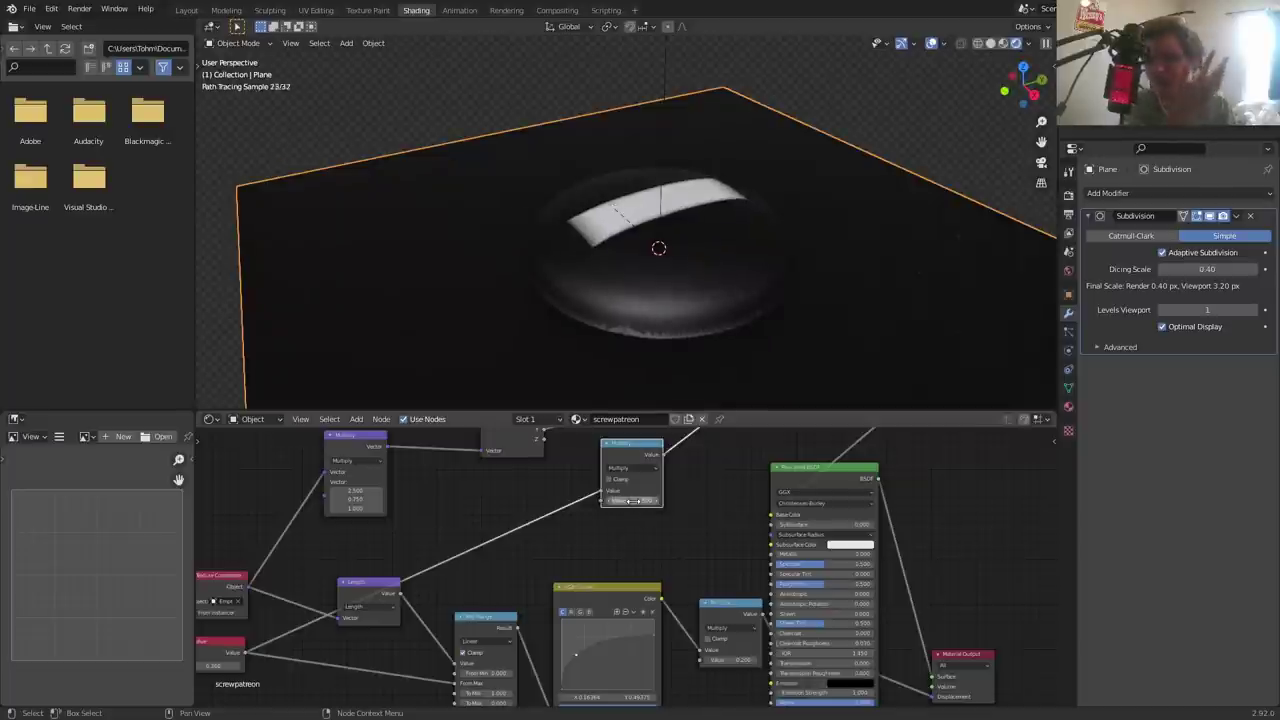
# - Set the slot's Subtract amount to 0.150
pyautogui.scroll(1, 638, 468)
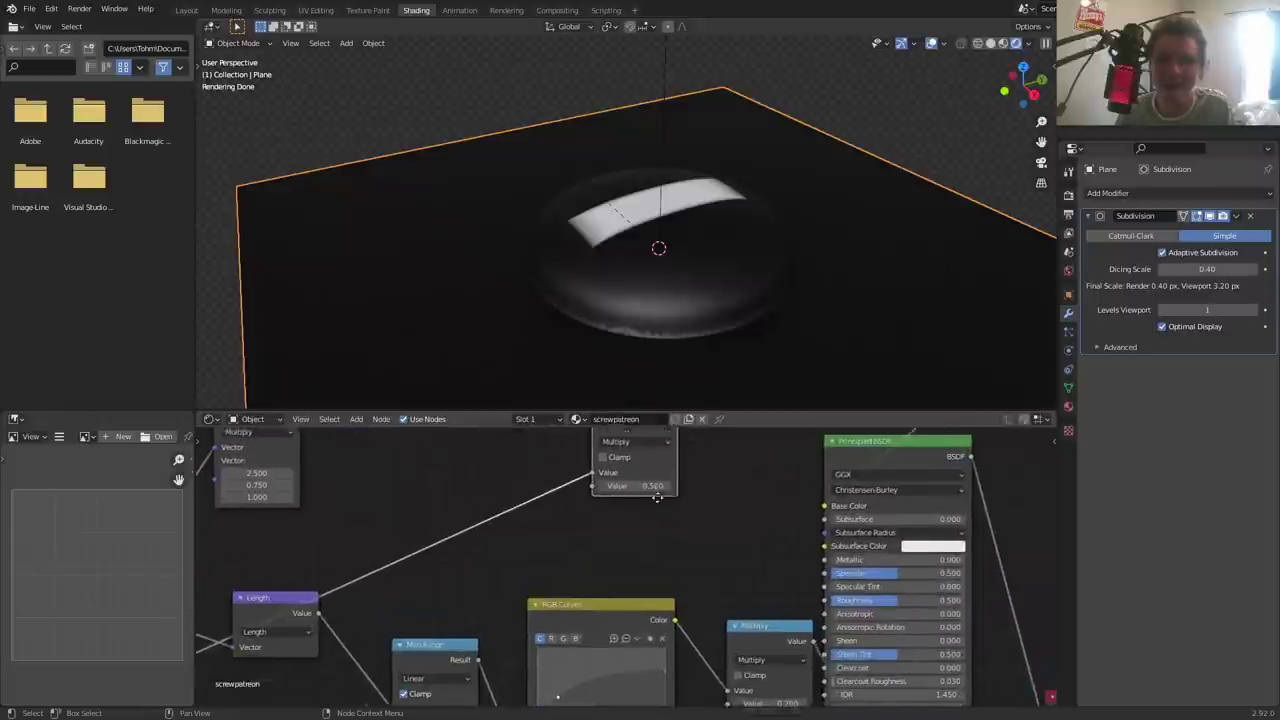
pyautogui.scroll(1, 613, 543)
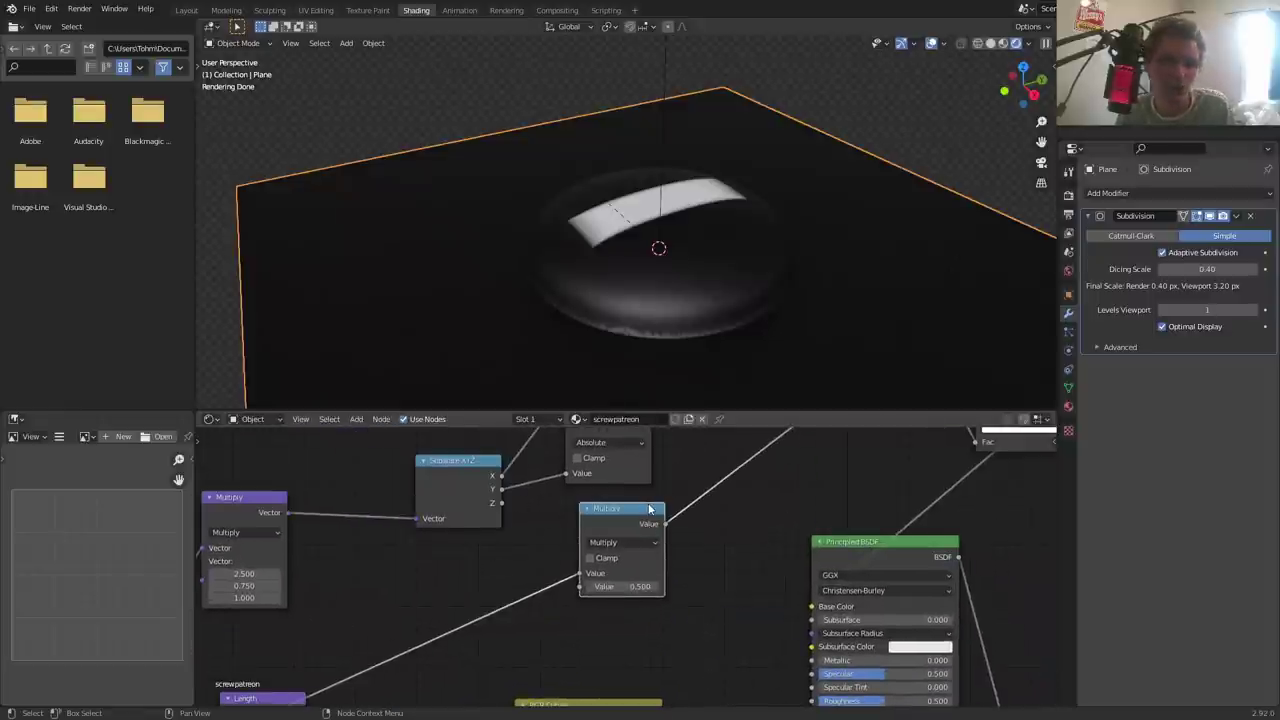
pyautogui.keyDown('ctrl'); pyautogui.scroll(1, 643, 551); pyautogui.keyUp('ctrl')
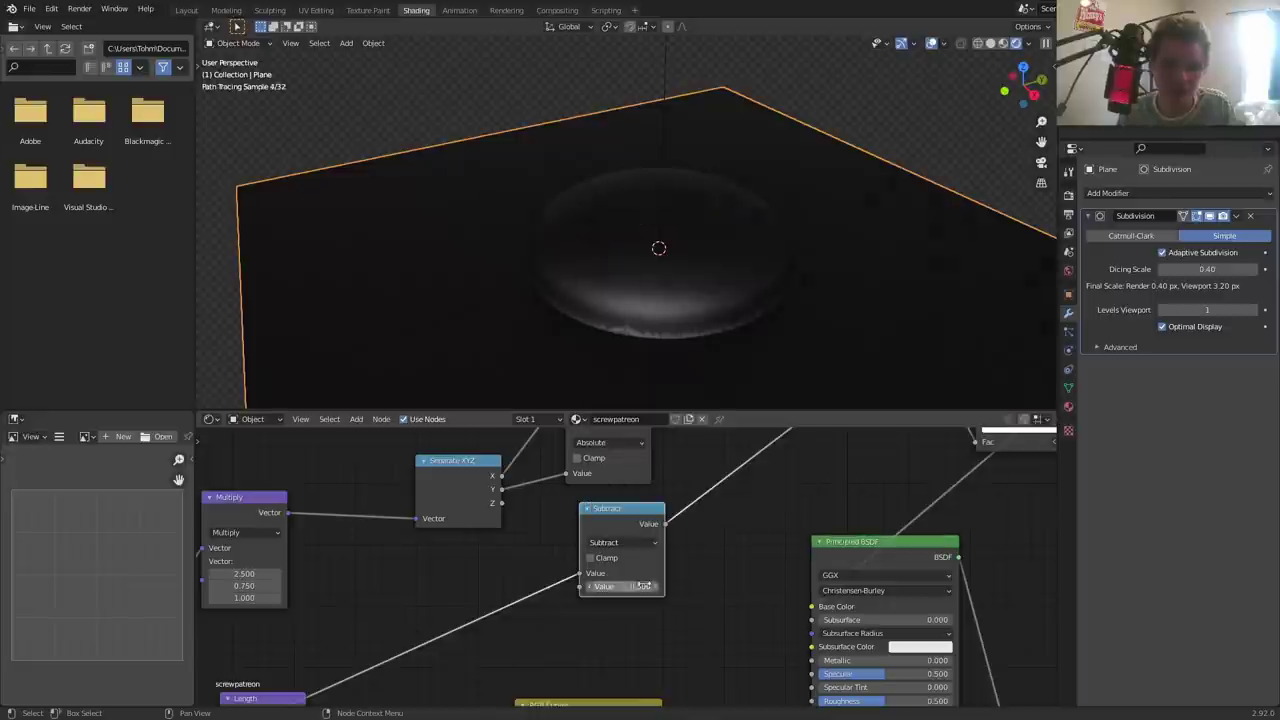
pyautogui.press('BackSpace')
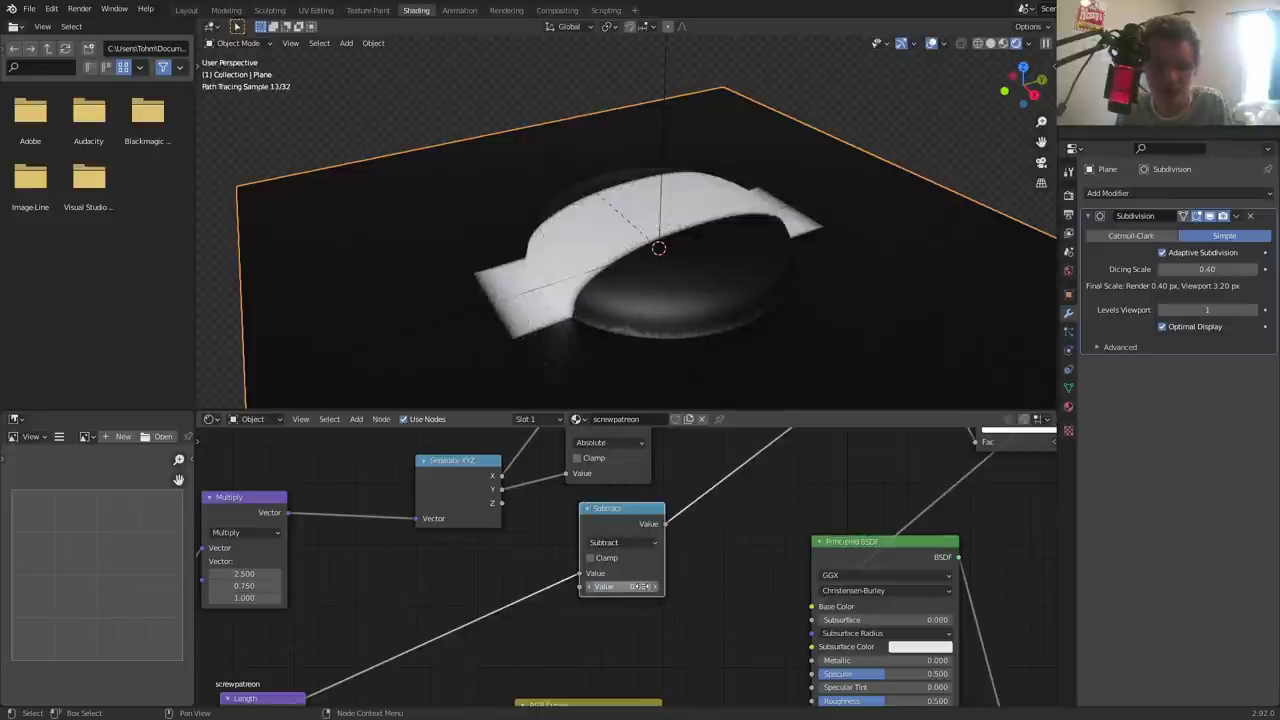
pyautogui.moveTo(630, 586); pyautogui.dragTo(660, 586)
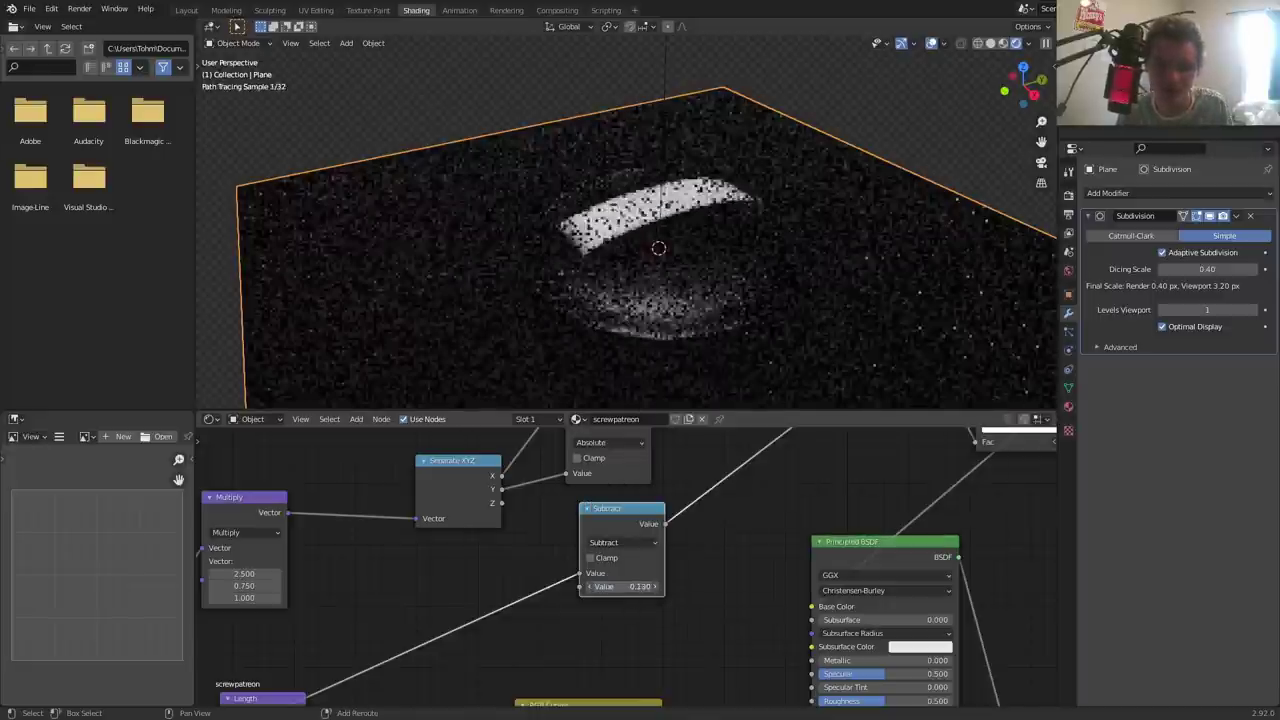
pyautogui.press('BackSpace')
pyautogui.write('5')
pyautogui.press('Return')
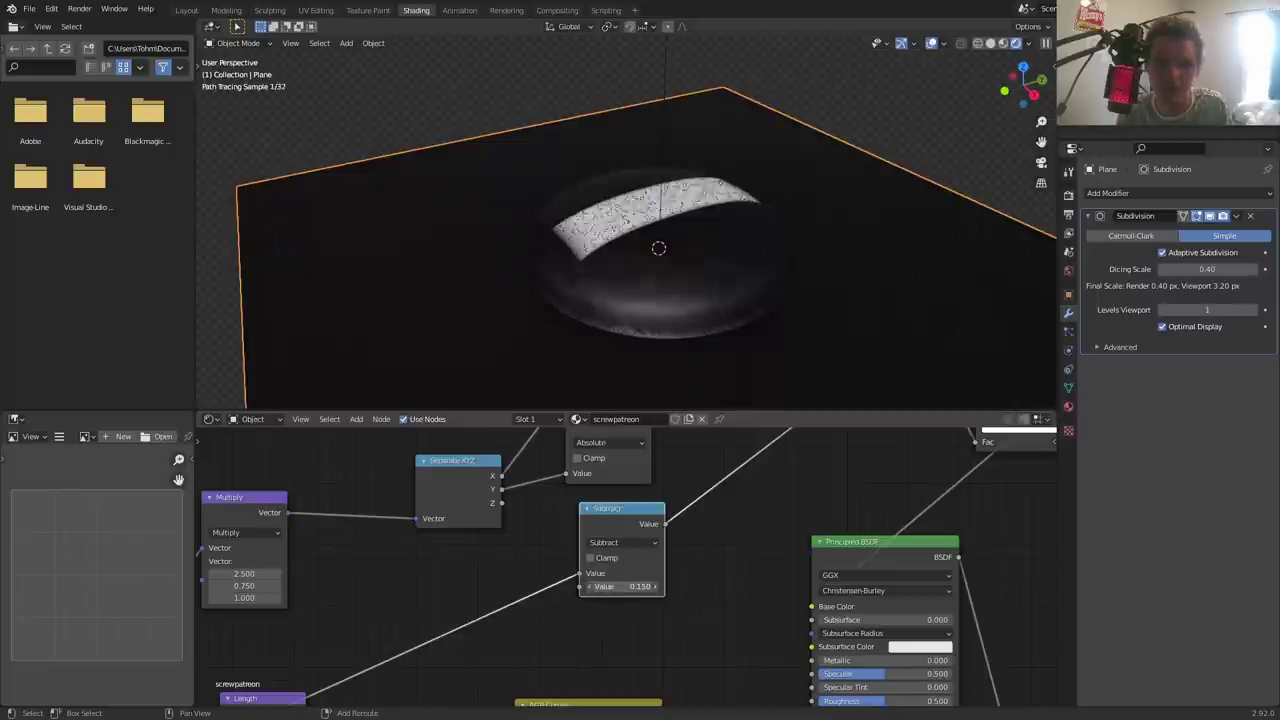
# - Vary the dome-size value to check the slot scales with it, tweaking the subtract amount
pyautogui.moveTo(468, 600)
pyautogui.mouseDown(button='middle')
pyautogui.moveTo(378, 597)
pyautogui.moveTo(533, 500)
pyautogui.mouseUp(button='middle')
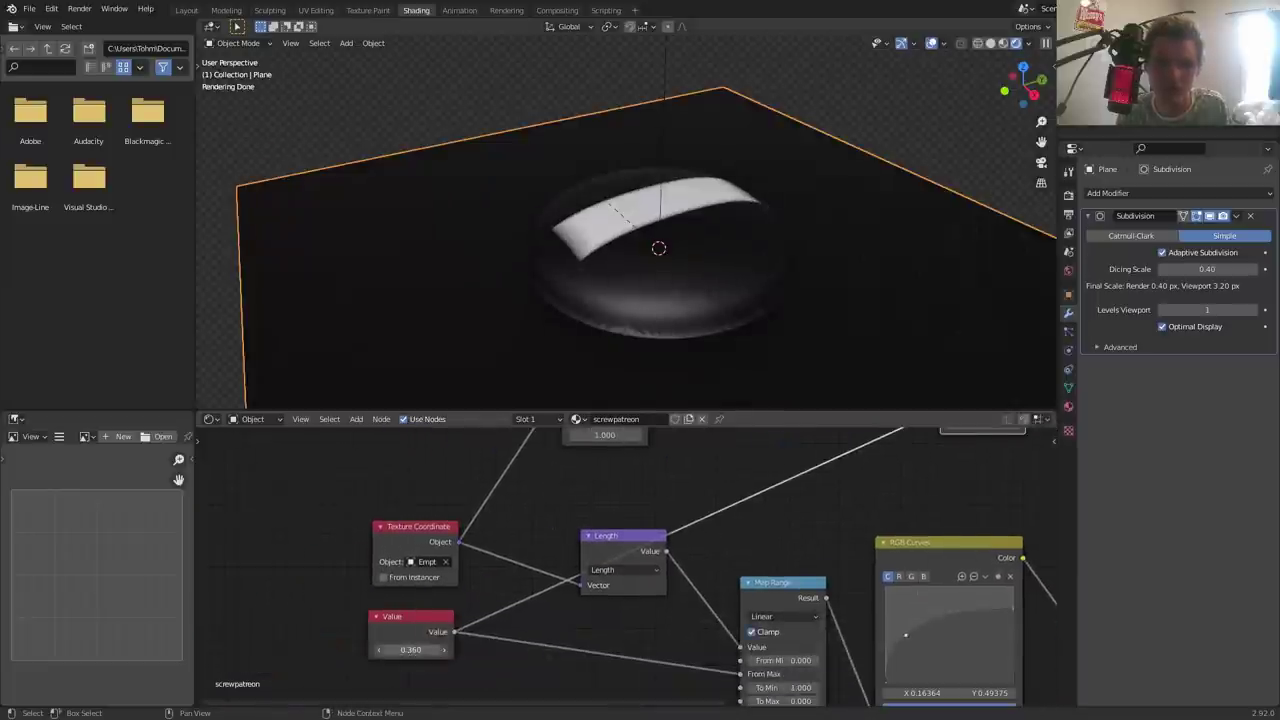
pyautogui.moveTo(411, 649)
pyautogui.mouseDown()
pyautogui.moveTo(440, 649)
pyautogui.moveTo(385, 649)
pyautogui.mouseUp()
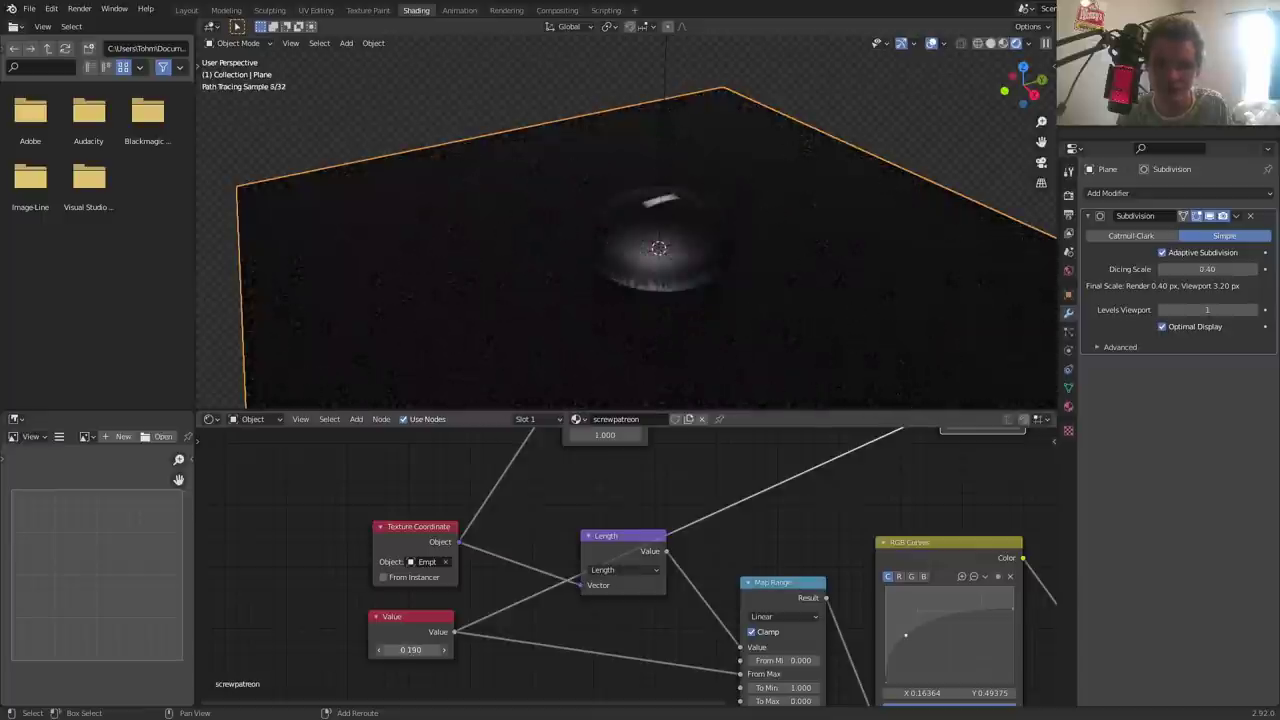
pyautogui.moveTo(787, 542); pyautogui.dragTo(568, 590, button='middle')
pyautogui.moveTo(763, 471); pyautogui.dragTo(748, 471)
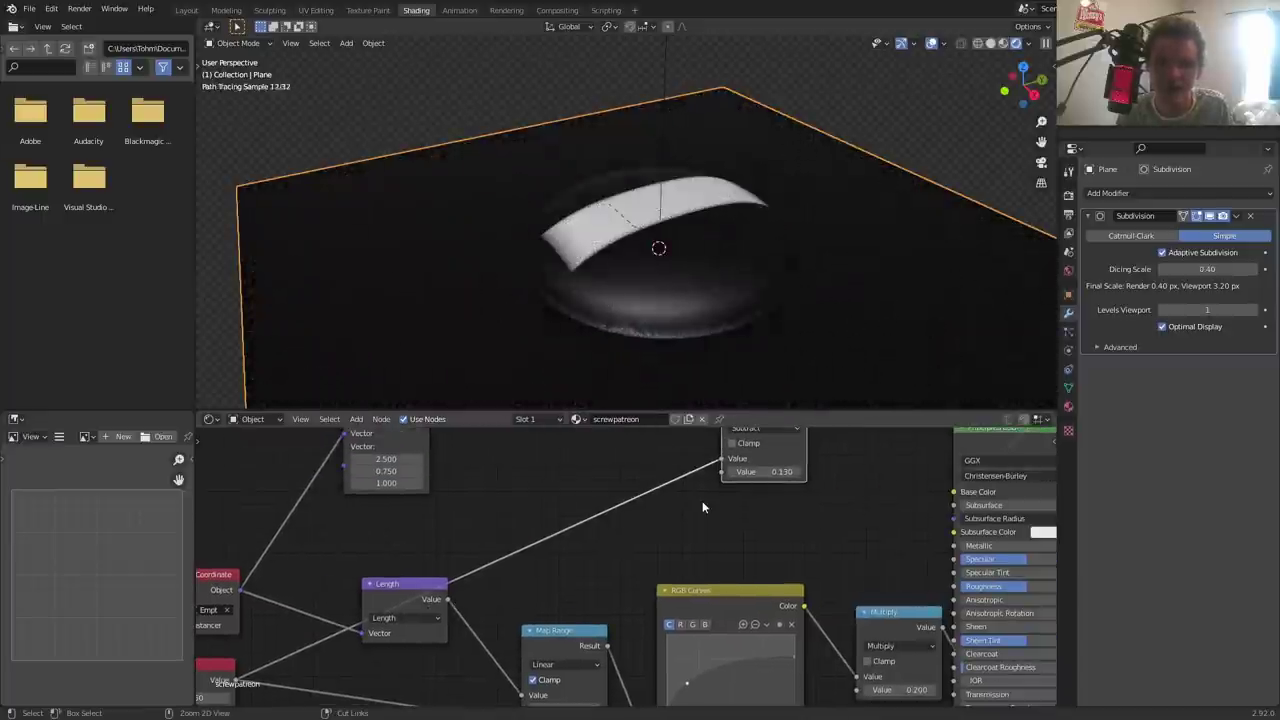
pyautogui.moveTo(748, 469); pyautogui.dragTo(668, 537, button='middle')
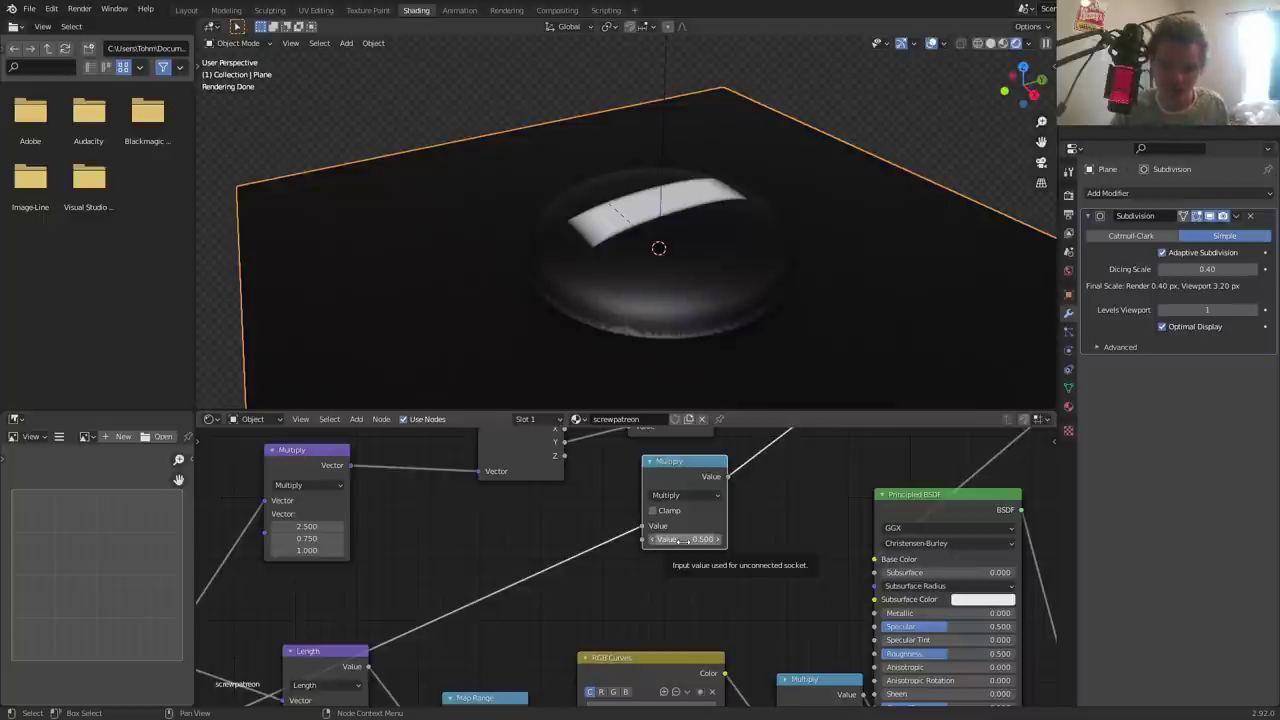
# - Save, then rearrange the upper mask nodes and place the purple node beside the blue one
pyautogui.scroll(-2, 704, 516)
pyautogui.hotkey('ctrl', 's')
pyautogui.scroll(-1, 631, 522)
pyautogui.scroll(-2, 611, 523)
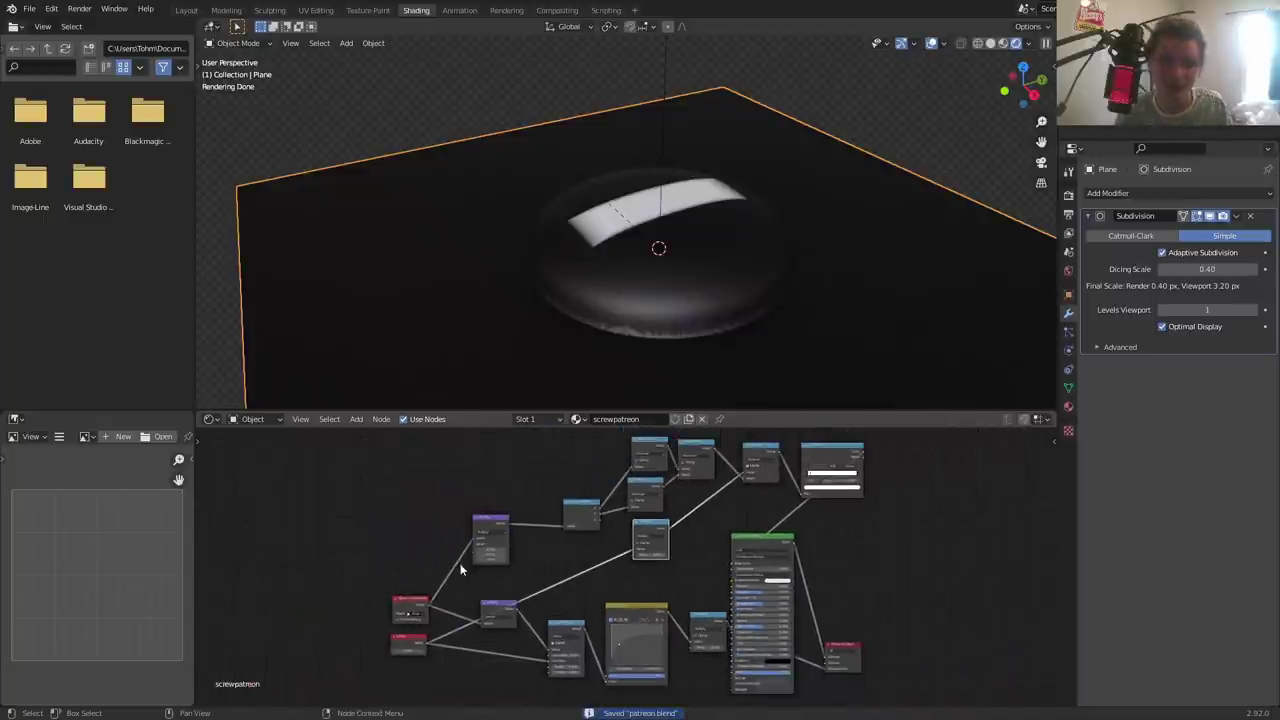
pyautogui.moveTo(708, 531); pyautogui.dragTo(614, 594, button='middle')
pyautogui.moveTo(801, 483)
pyautogui.mouseDown()
pyautogui.moveTo(438, 591)
pyautogui.moveTo(500, 488)
pyautogui.mouseUp()
pyautogui.press('g')
pyautogui.click(526, 508)
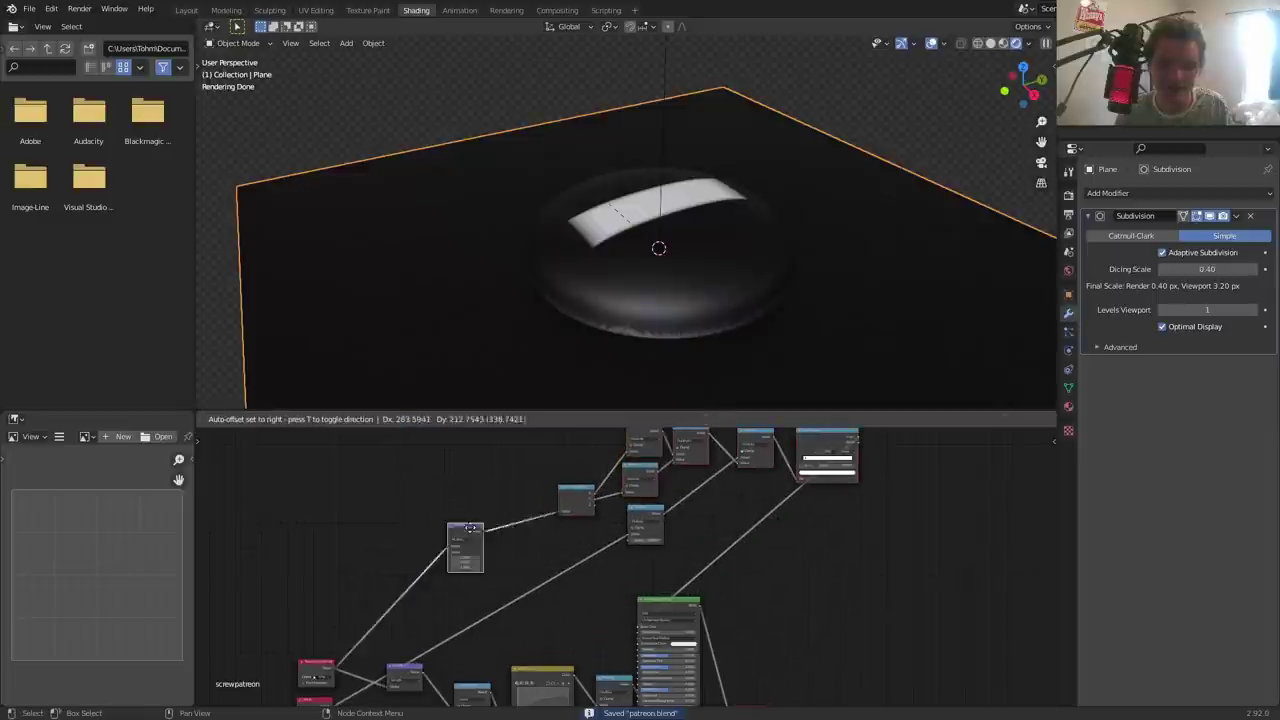
pyautogui.moveTo(697, 491); pyautogui.dragTo(607, 553, button='middle')
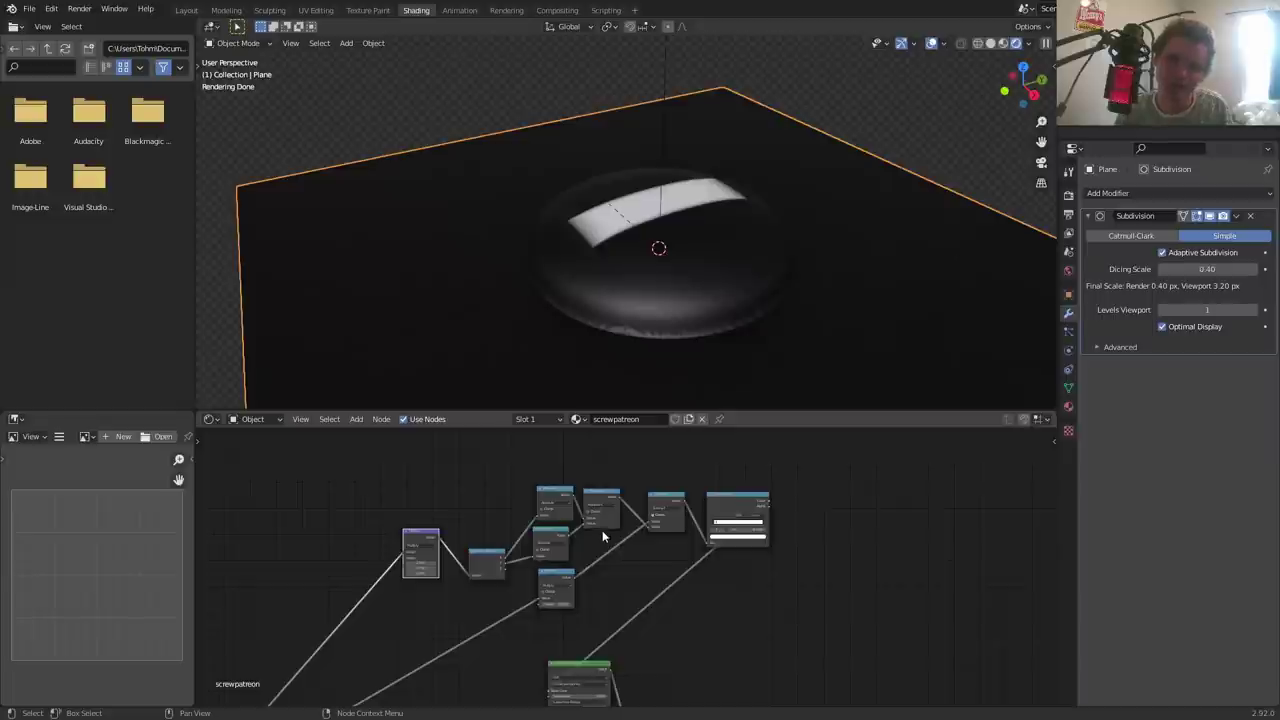
# - Group the upper slot-mask nodes into one node group and position it beside the purple node
pyautogui.moveTo(800, 606); pyautogui.dragTo(484, 457)
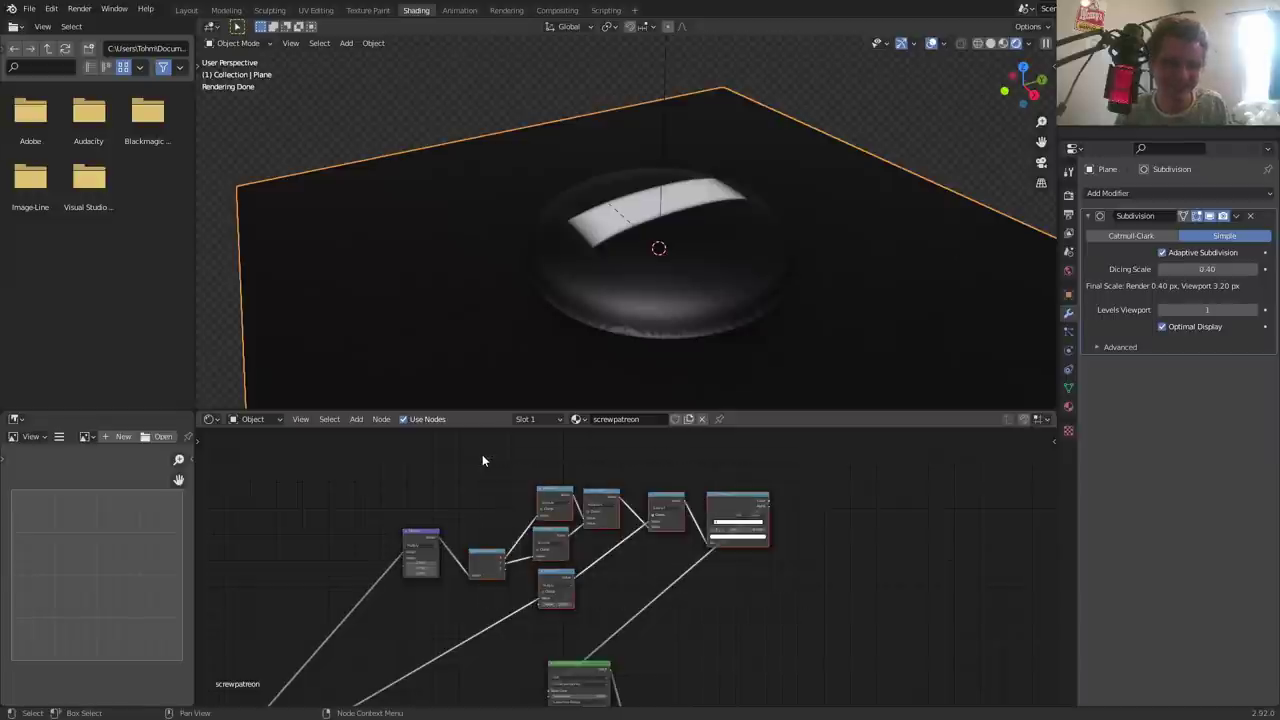
pyautogui.hotkey('ctrl', 'g')
pyautogui.press('Tab')
pyautogui.moveTo(633, 540); pyautogui.dragTo(455, 541)
pyautogui.moveTo(455, 541); pyautogui.dragTo(611, 517, button='middle')
pyautogui.moveTo(625, 527); pyautogui.dragTo(514, 429)
pyautogui.press('g')
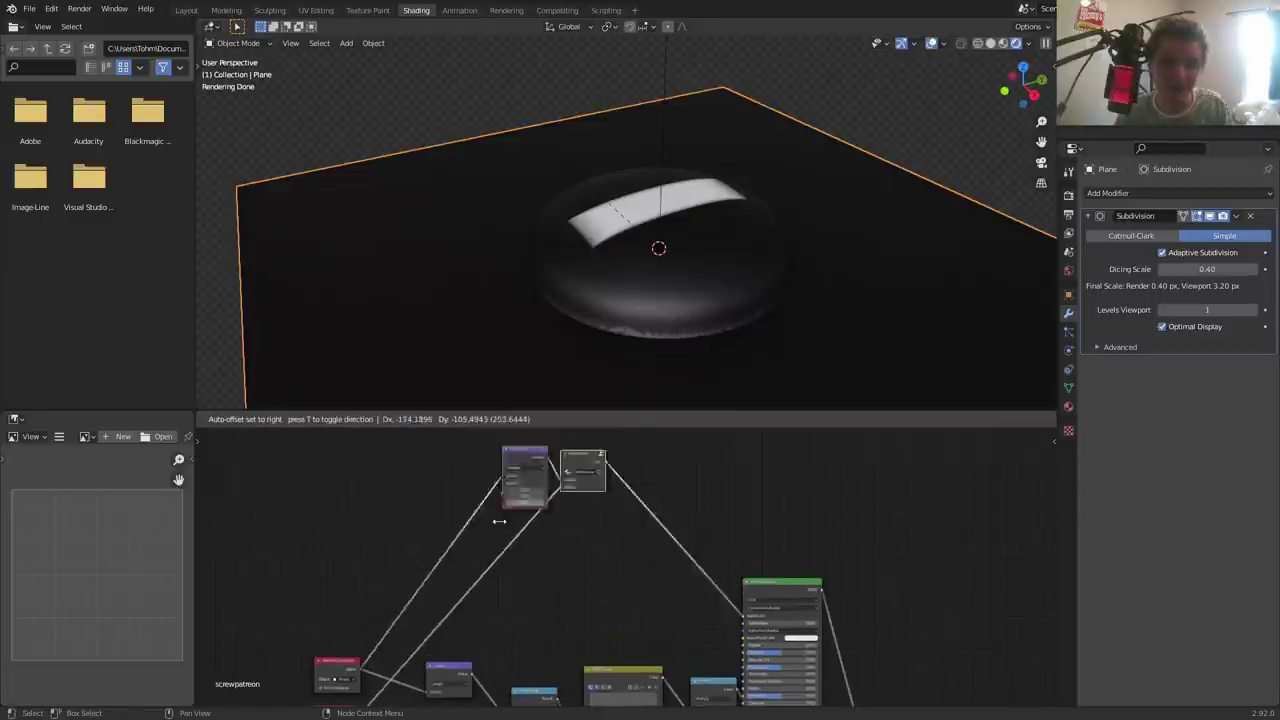
pyautogui.click(435, 569)
# - Set the second mask's Multiply vector to 0.75, 2.5, 1, swapping its X and Y scale
pyautogui.scroll(1, 471, 543)
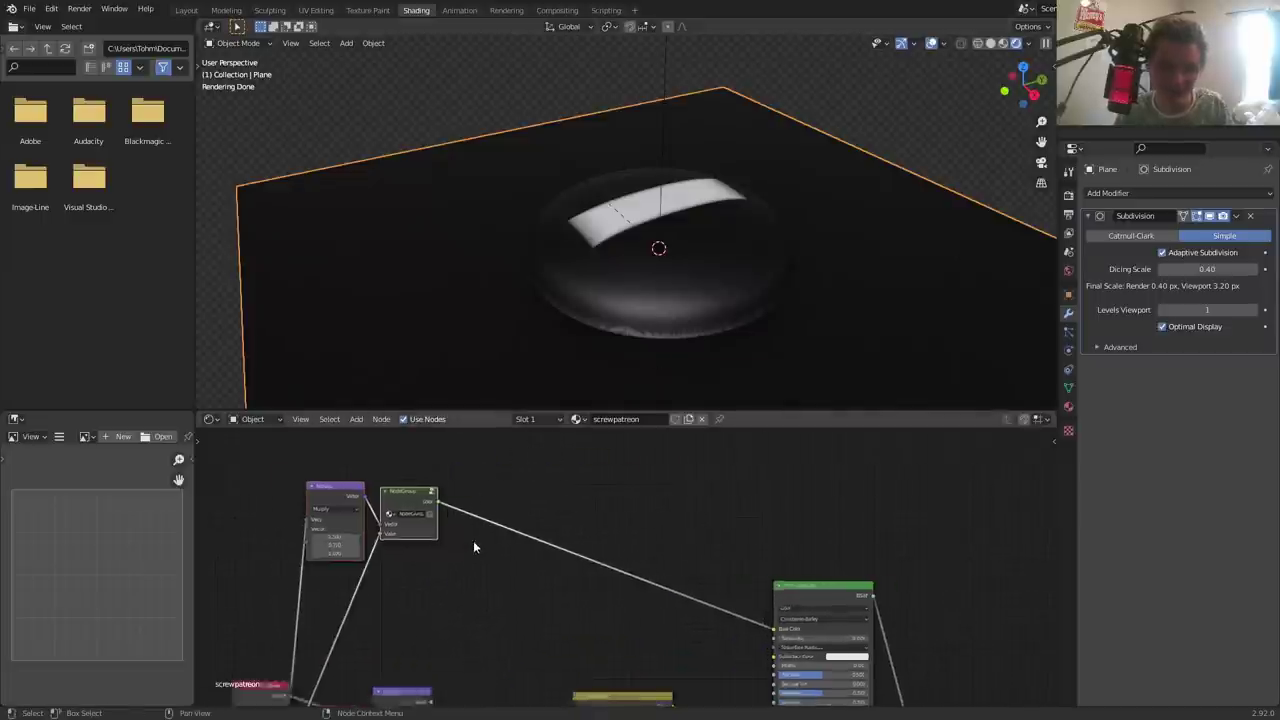
pyautogui.scroll(1, 500, 500)
pyautogui.moveTo(526, 465); pyautogui.dragTo(553, 455, button='middle')
pyautogui.moveTo(553, 455); pyautogui.dragTo(621, 540)
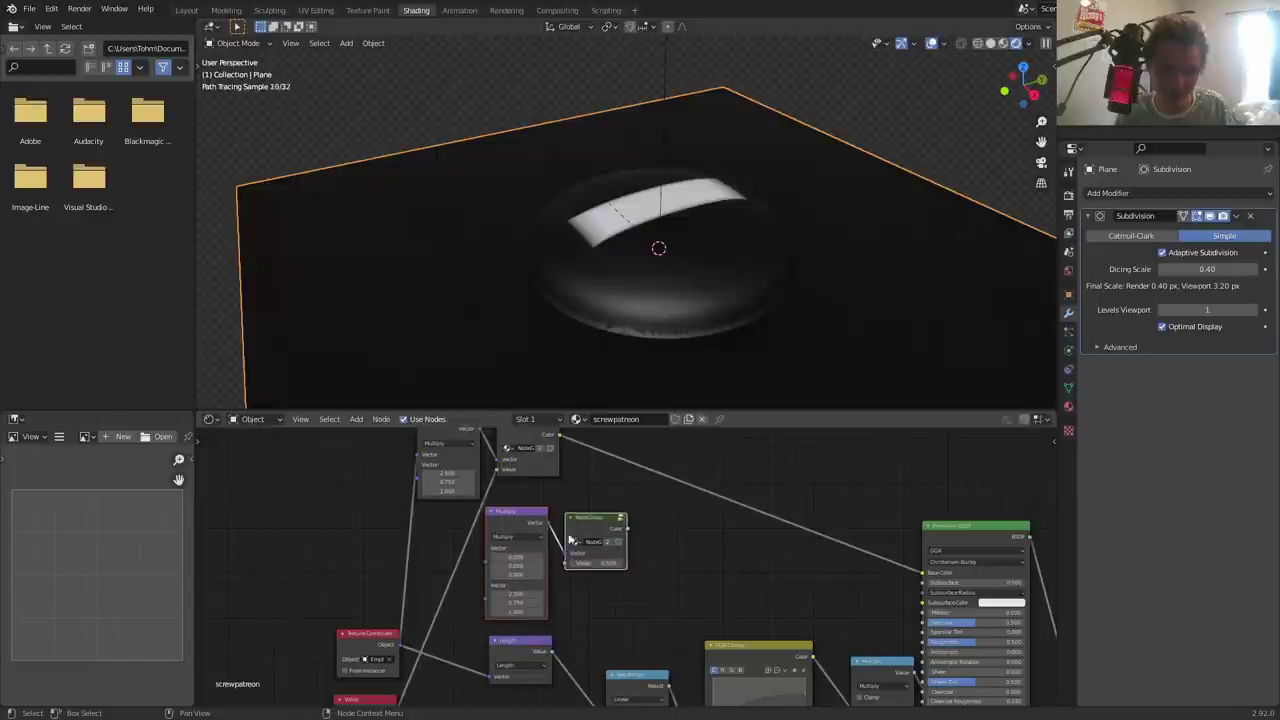
pyautogui.moveTo(406, 630); pyautogui.dragTo(466, 572, button='middle')
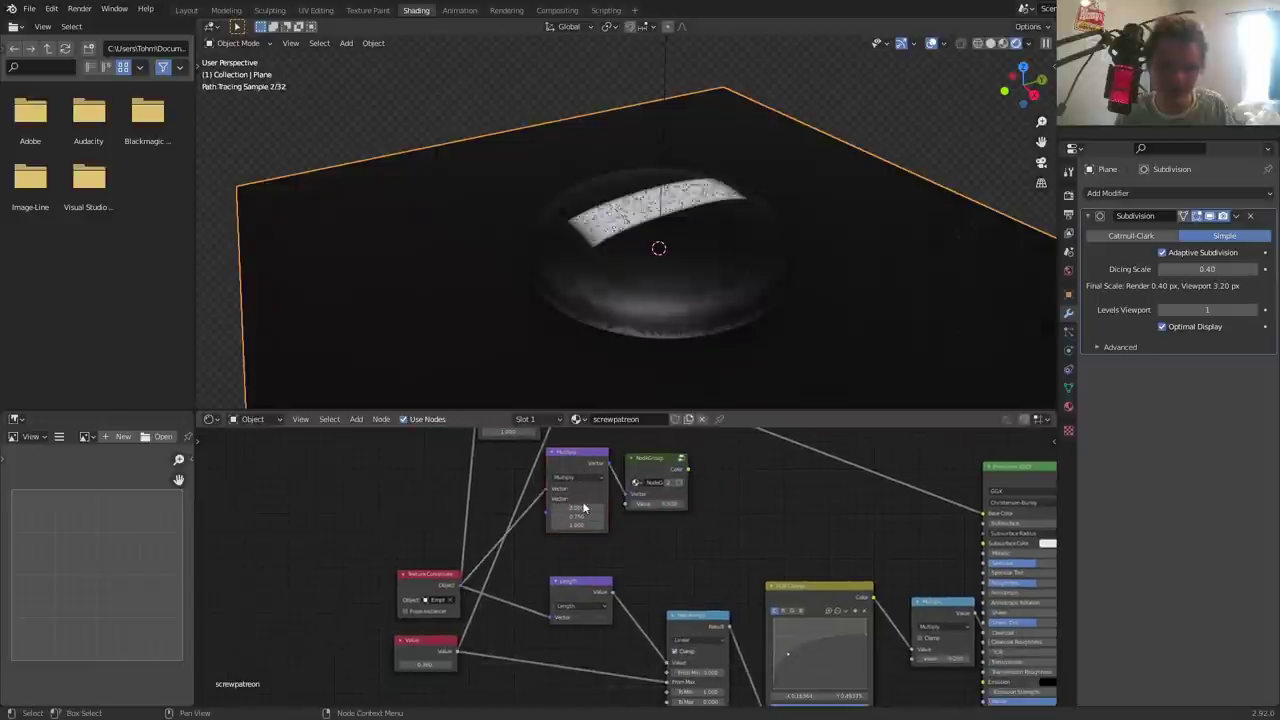
pyautogui.moveTo(582, 501); pyautogui.dragTo(580, 549, button='middle')
pyautogui.scroll(2, 580, 549)
pyautogui.scroll(2, 522, 526)
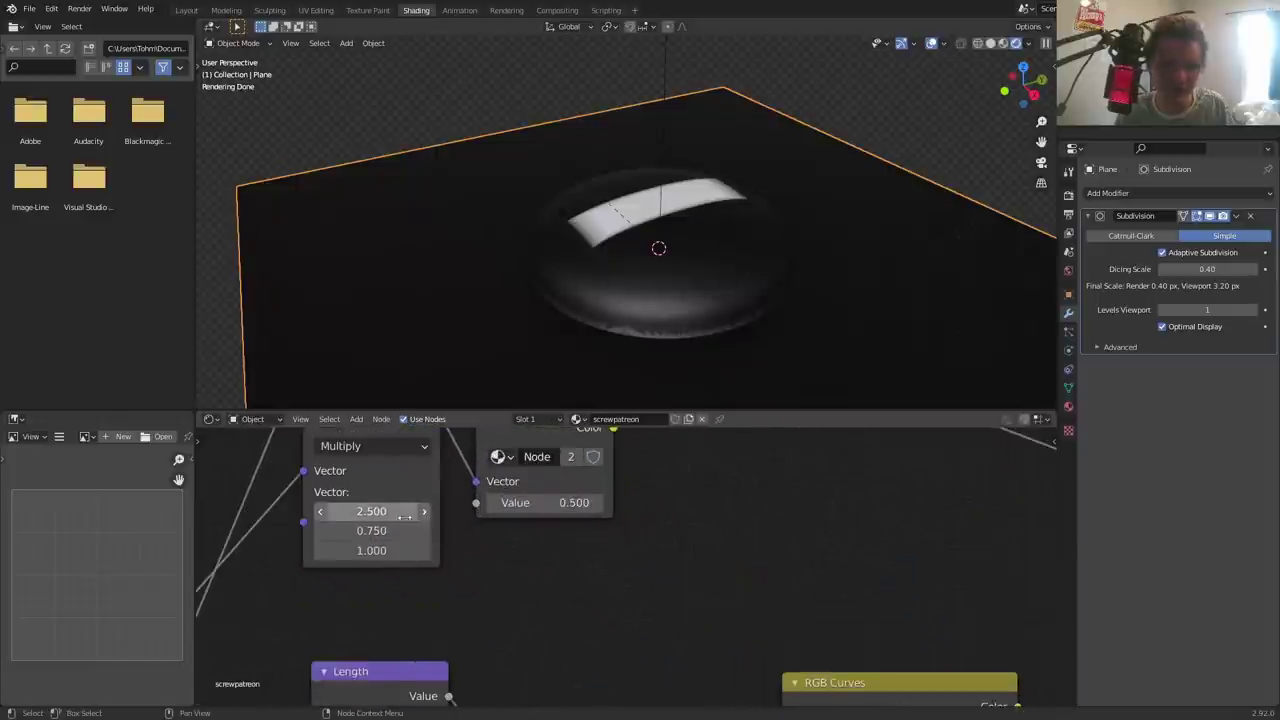
pyautogui.moveTo(387, 520); pyautogui.dragTo(477, 527, button='middle')
pyautogui.moveTo(465, 524); pyautogui.dragTo(461, 540)
pyautogui.write('.75')
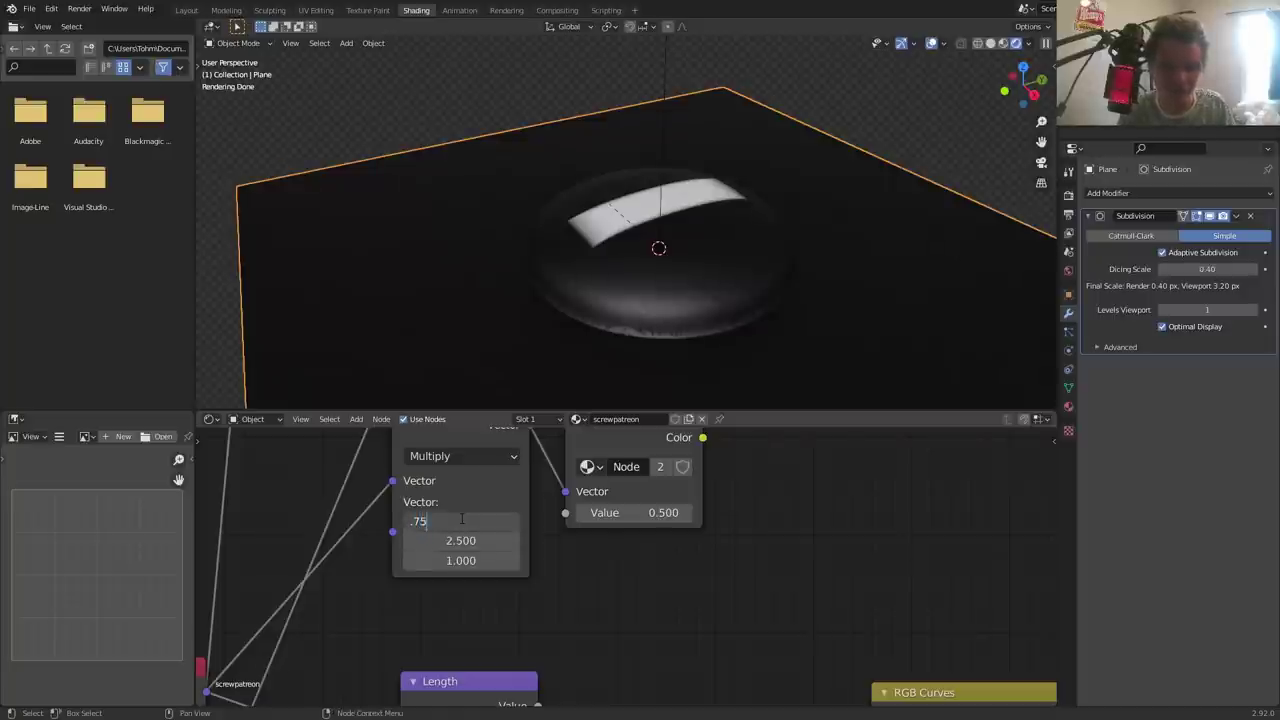
pyautogui.press('Return')
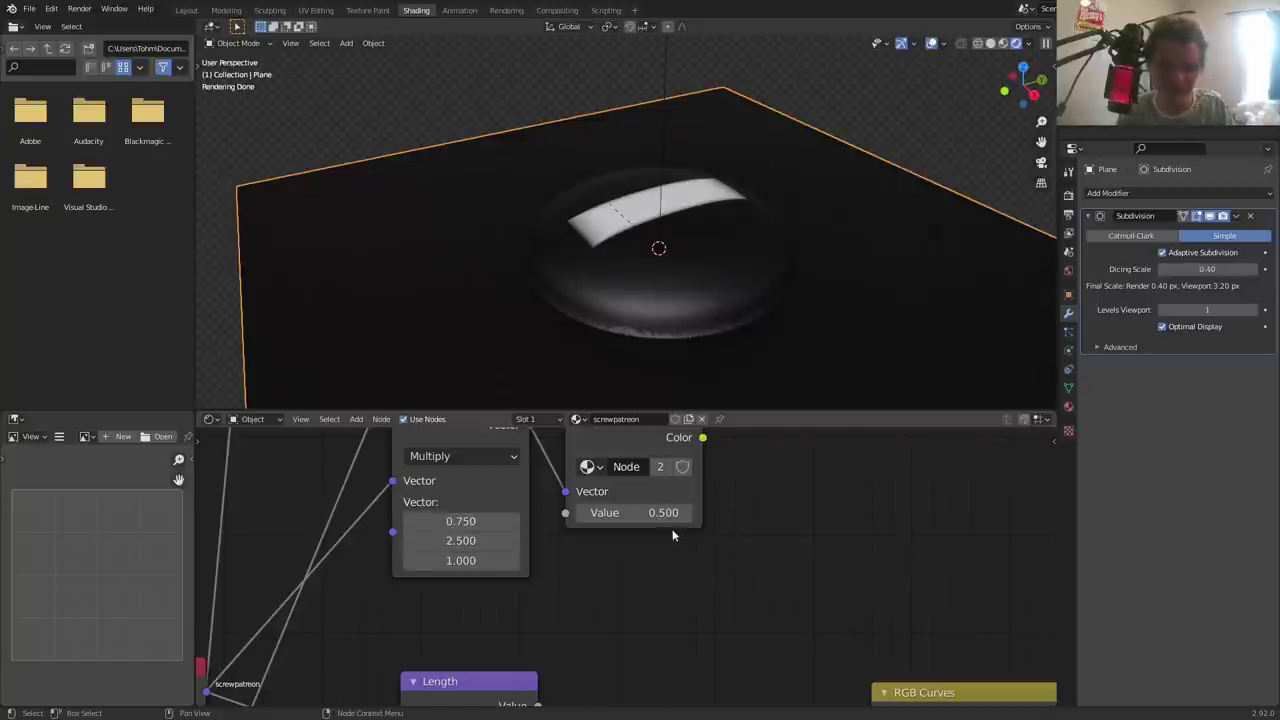
# - Preview the second mask group on the plane, showing a bar running the other way
pyautogui.scroll(-3, 672, 536)
pyautogui.keyDown('ctrl'); pyautogui.keyDown('shift'); pyautogui.click(626, 479); pyautogui.keyUp('shift'); pyautogui.keyUp('ctrl')
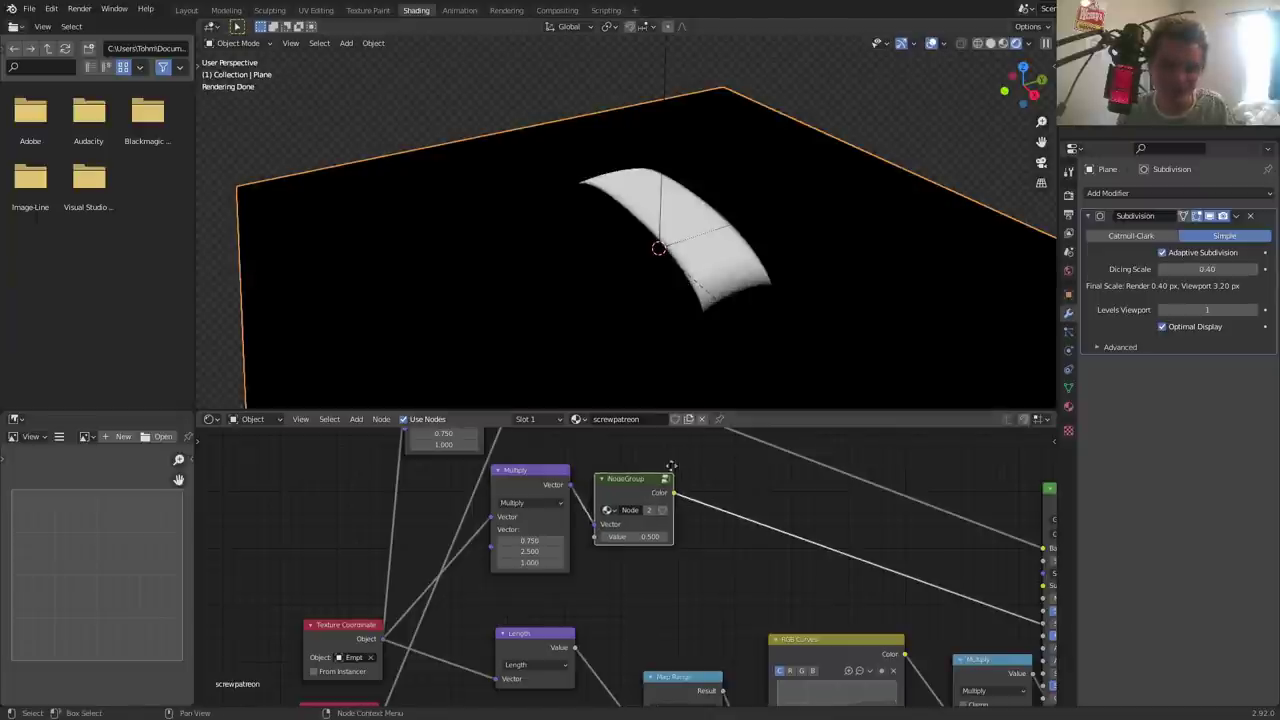
pyautogui.moveTo(637, 480)
pyautogui.mouseDown(button='middle')
pyautogui.moveTo(637, 606)
pyautogui.moveTo(646, 534)
pyautogui.moveTo(697, 453)
pyautogui.mouseUp(button='middle')
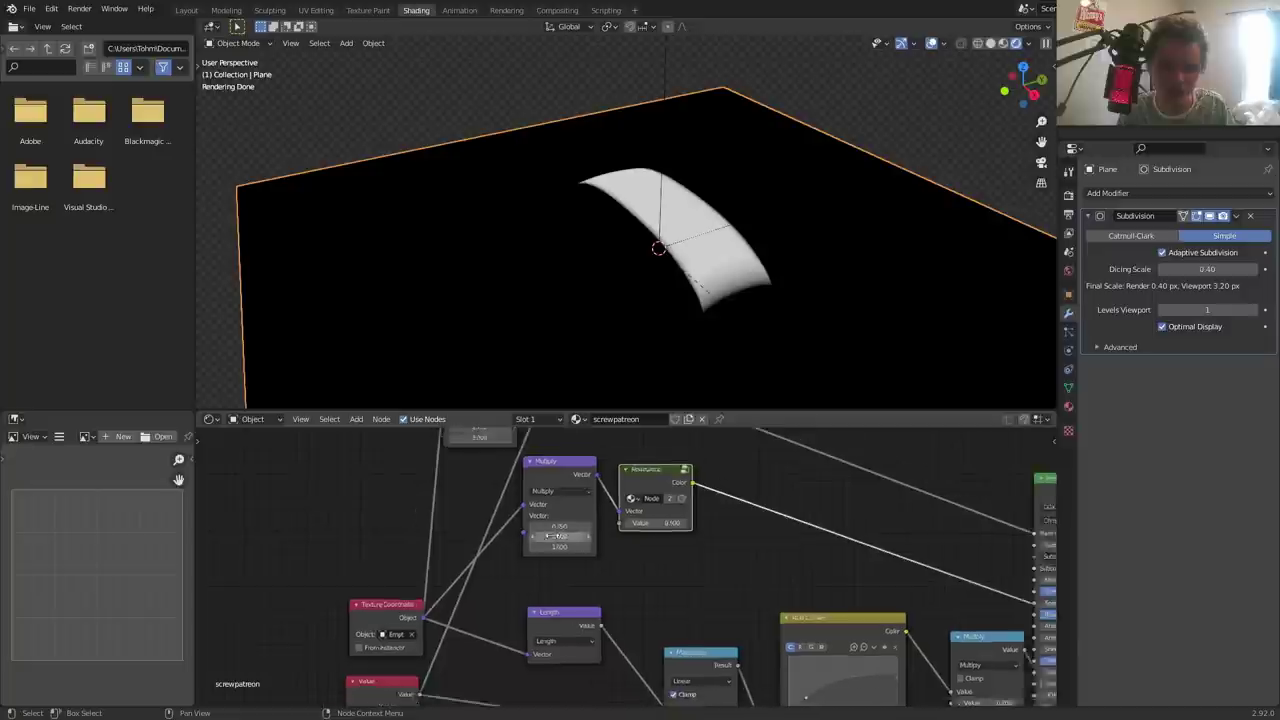
pyautogui.scroll(-2, 697, 453)
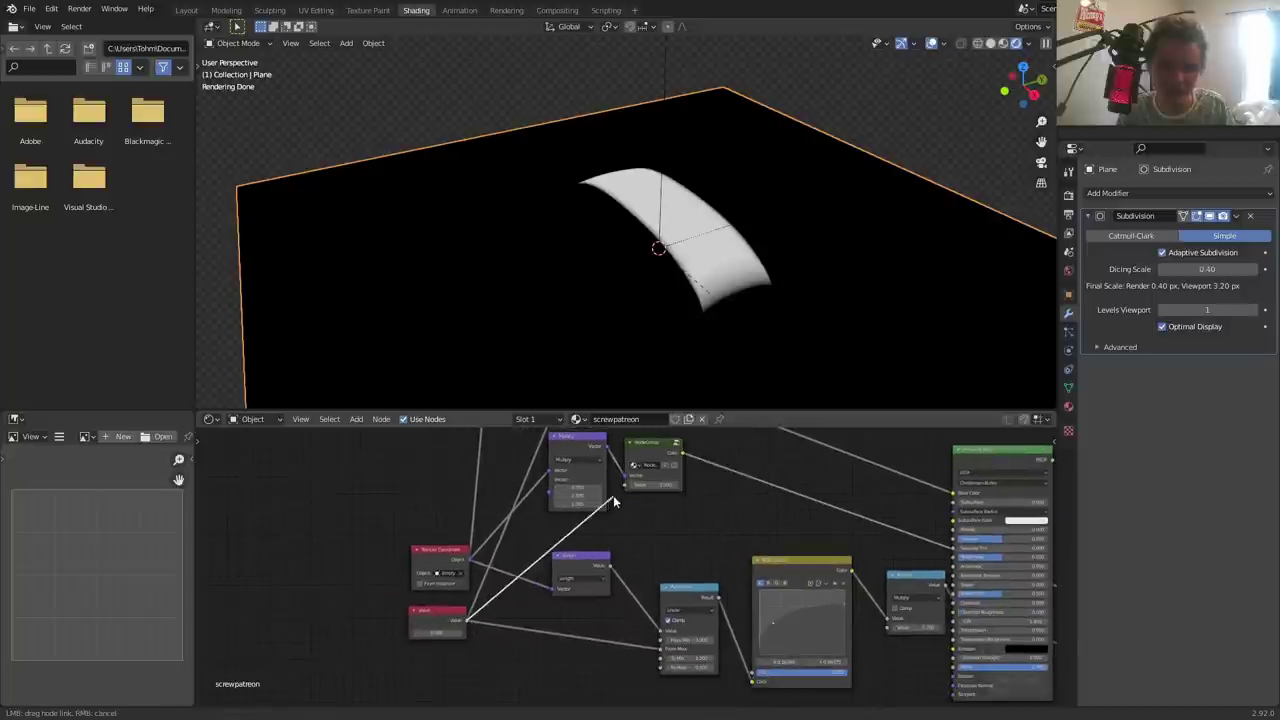
# - Wire the second mask group's inputs and line both groups up beside their Multiply nodes
pyautogui.keyDown('ctrl'); pyautogui.keyDown('shift'); pyautogui.click(622, 483); pyautogui.keyUp('shift'); pyautogui.keyUp('ctrl')
pyautogui.moveTo(622, 483); pyautogui.dragTo(632, 551, button='middle')
pyautogui.moveTo(632, 551); pyautogui.dragTo(665, 524)
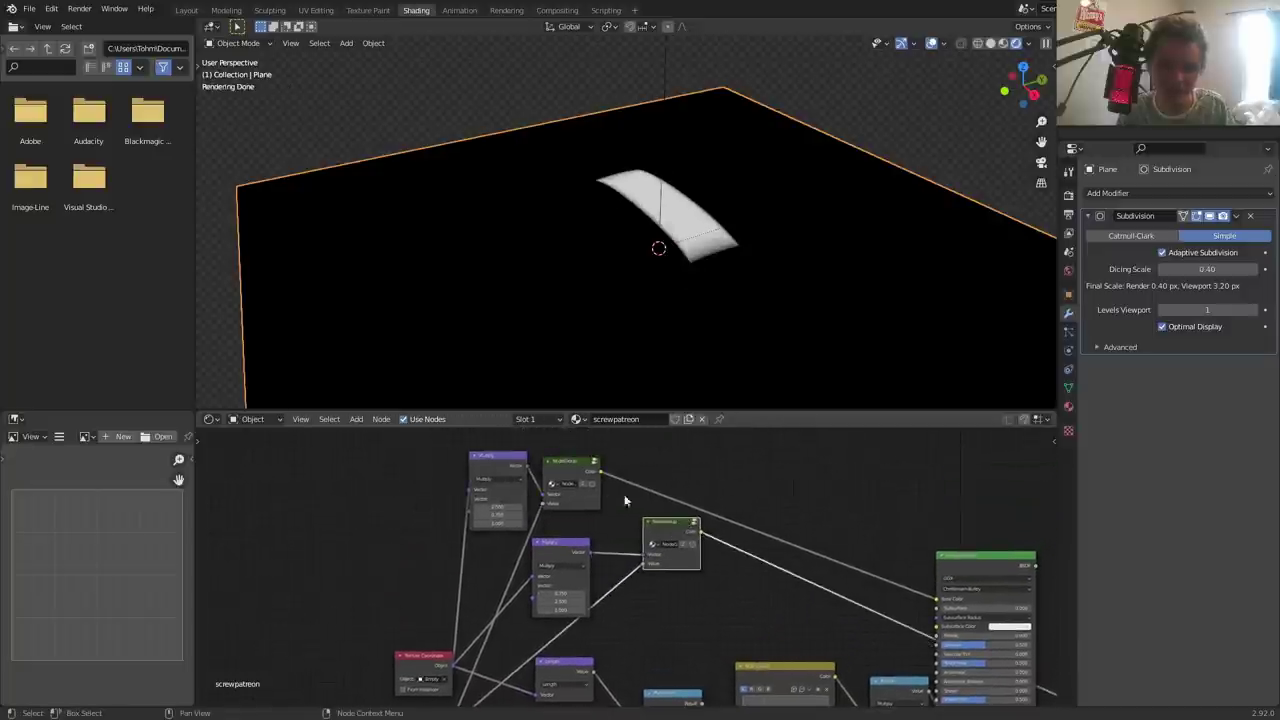
pyautogui.moveTo(572, 470); pyautogui.dragTo(667, 457)
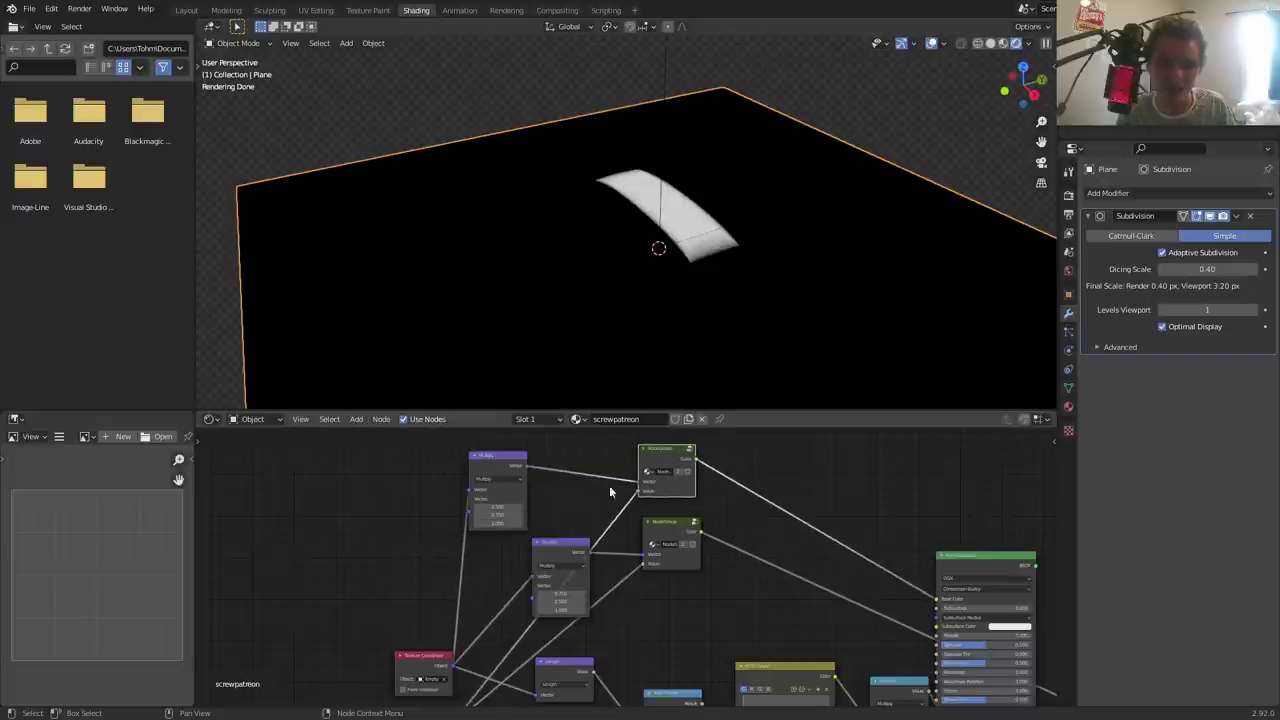
pyautogui.moveTo(557, 561); pyautogui.dragTo(502, 558)
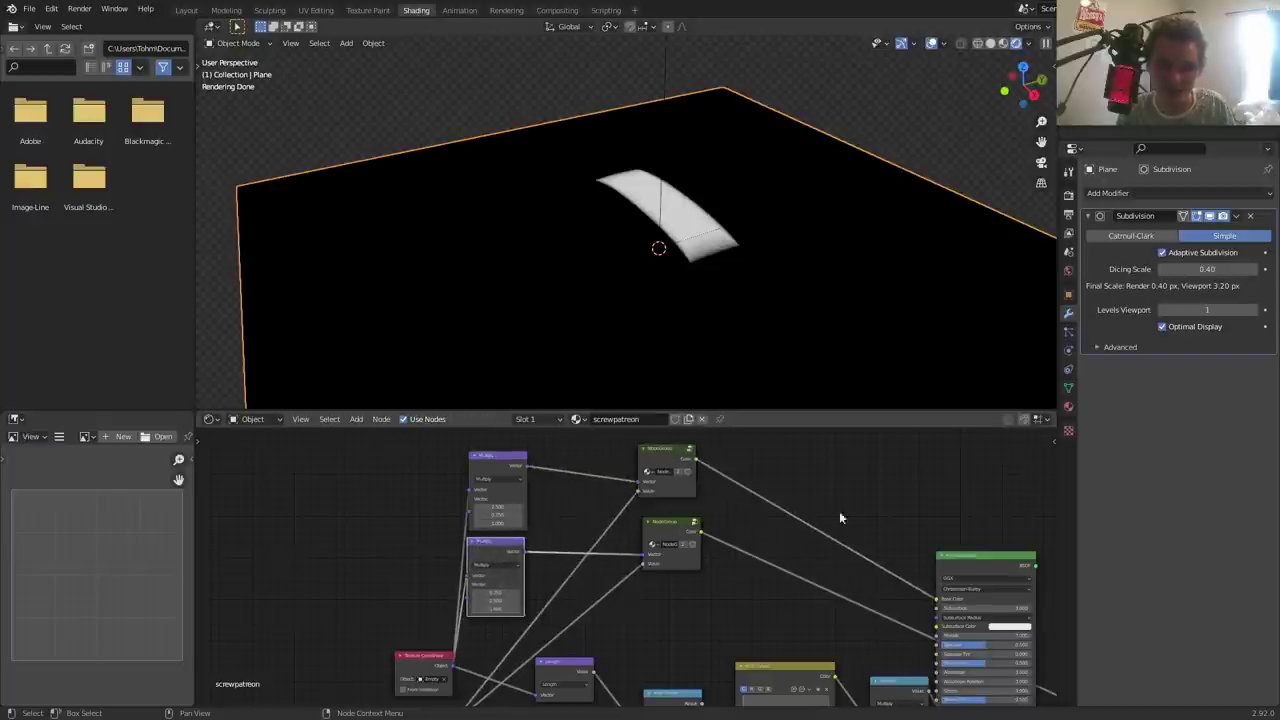
pyautogui.moveTo(667, 588); pyautogui.dragTo(685, 490, button='middle')
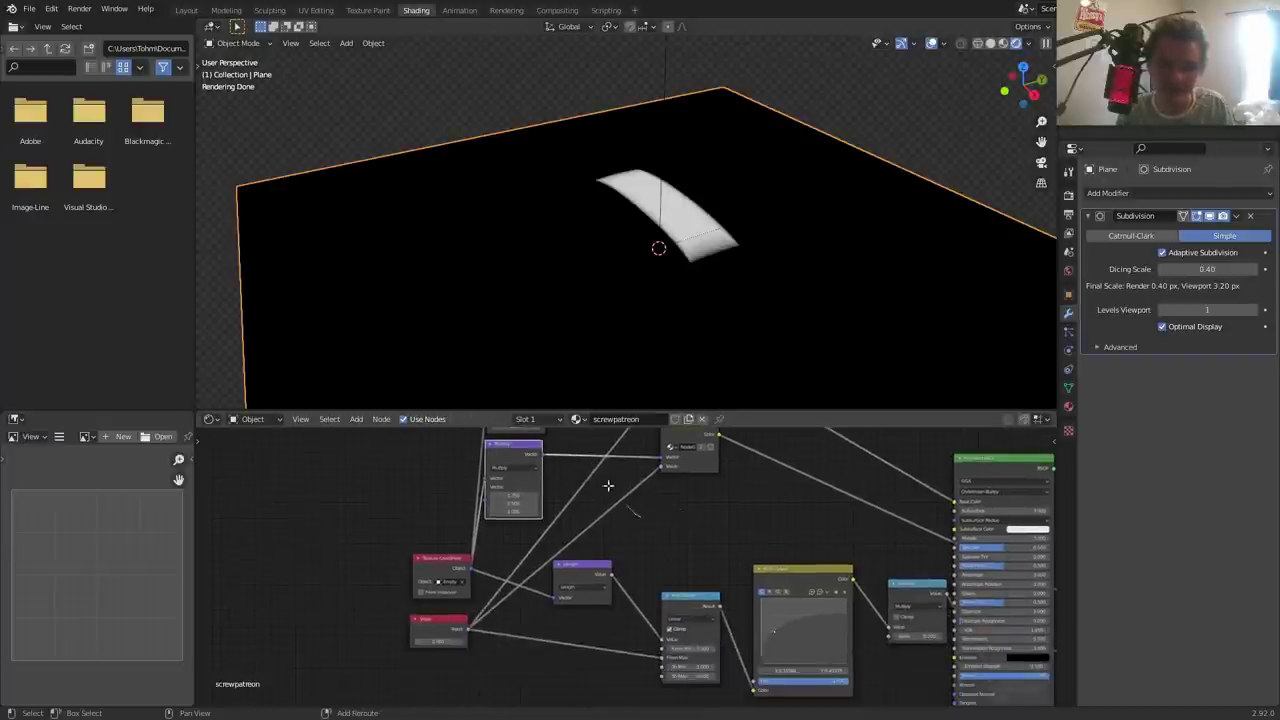
# - Inspect the mask node group's inner nodes, then return to the material tree
pyautogui.scroll(2, 640, 500)
pyautogui.scroll(1, 660, 512)
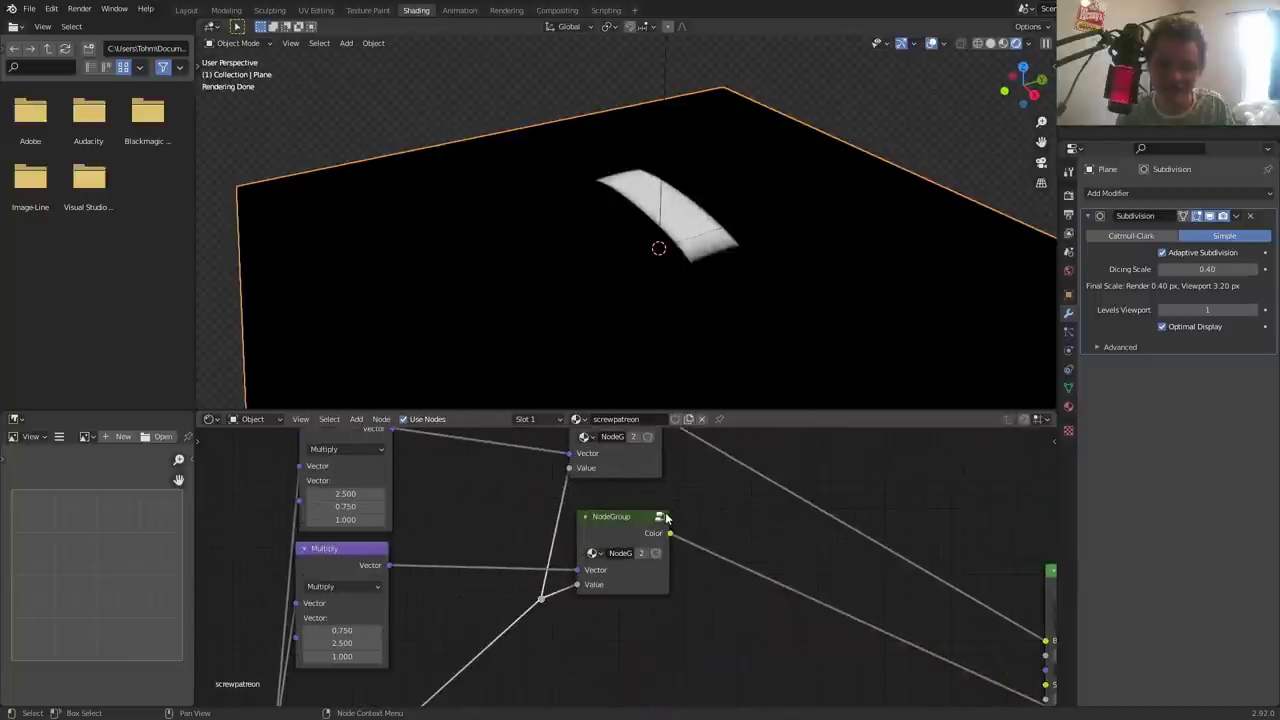
pyautogui.click(662, 517)
pyautogui.moveTo(289, 624); pyautogui.dragTo(444, 502, button='middle')
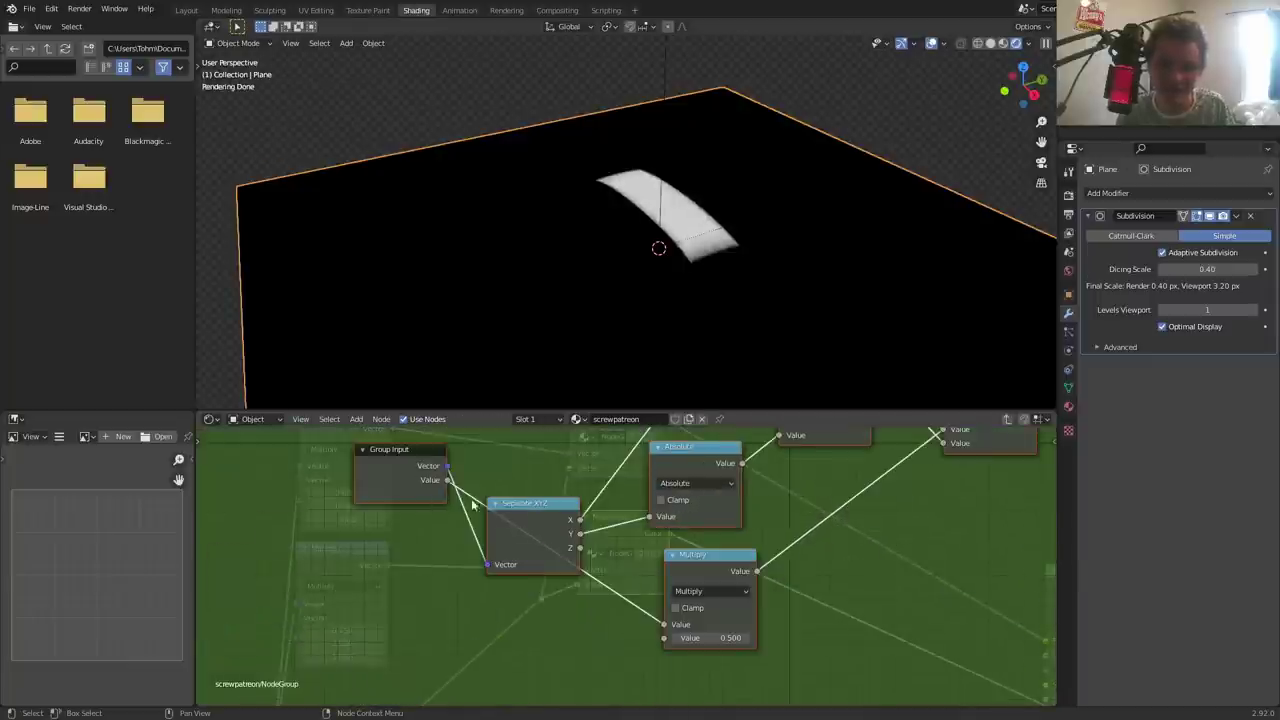
pyautogui.press('Tab')
pyautogui.scroll(-1, 757, 546)
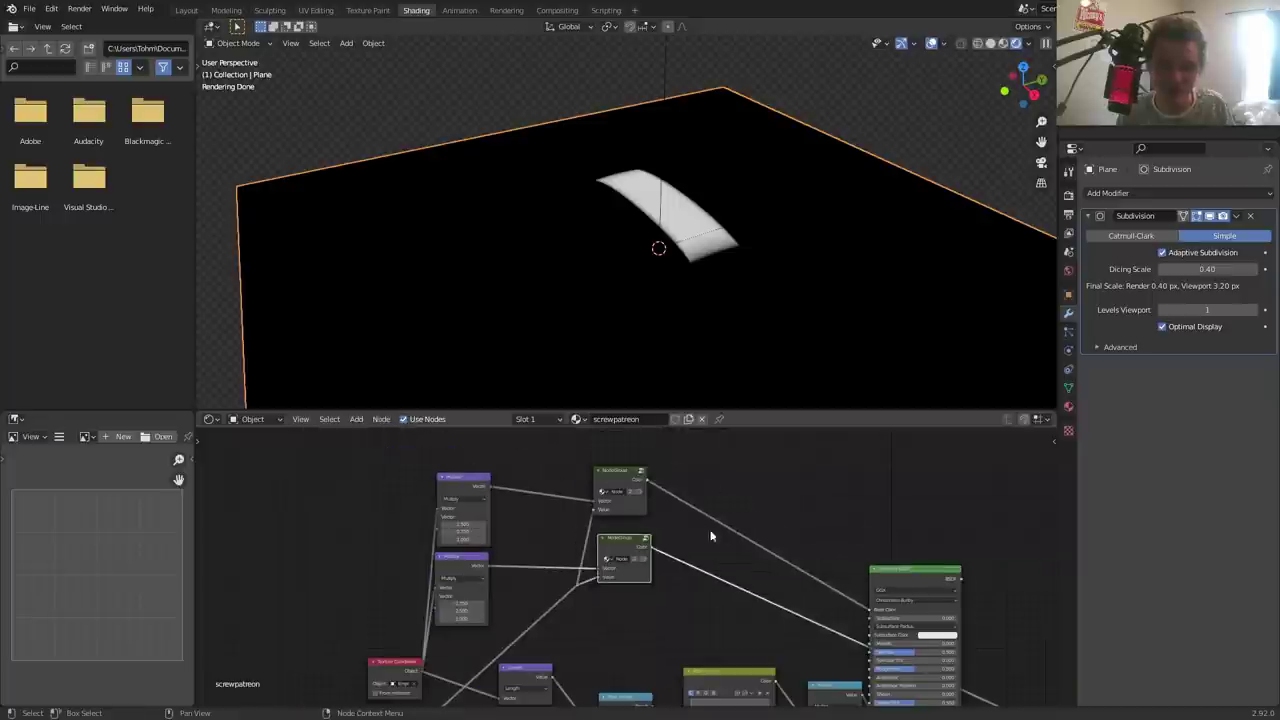
# - Nudge the two mask groups into alignment and bring up the Shift+A node search
pyautogui.moveTo(616, 553); pyautogui.dragTo(614, 546)
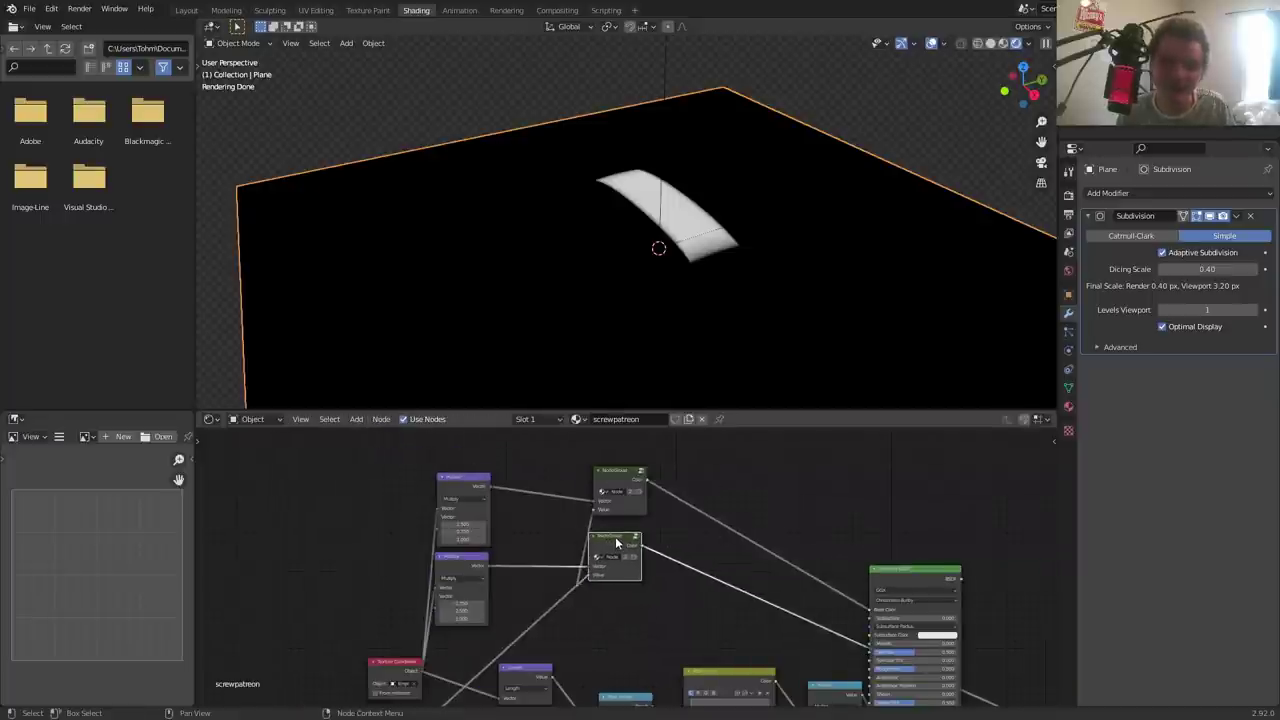
pyautogui.keyDown('ctrl'); pyautogui.moveTo(637, 538); pyautogui.dragTo(629, 460, button='middle'); pyautogui.keyUp('ctrl')
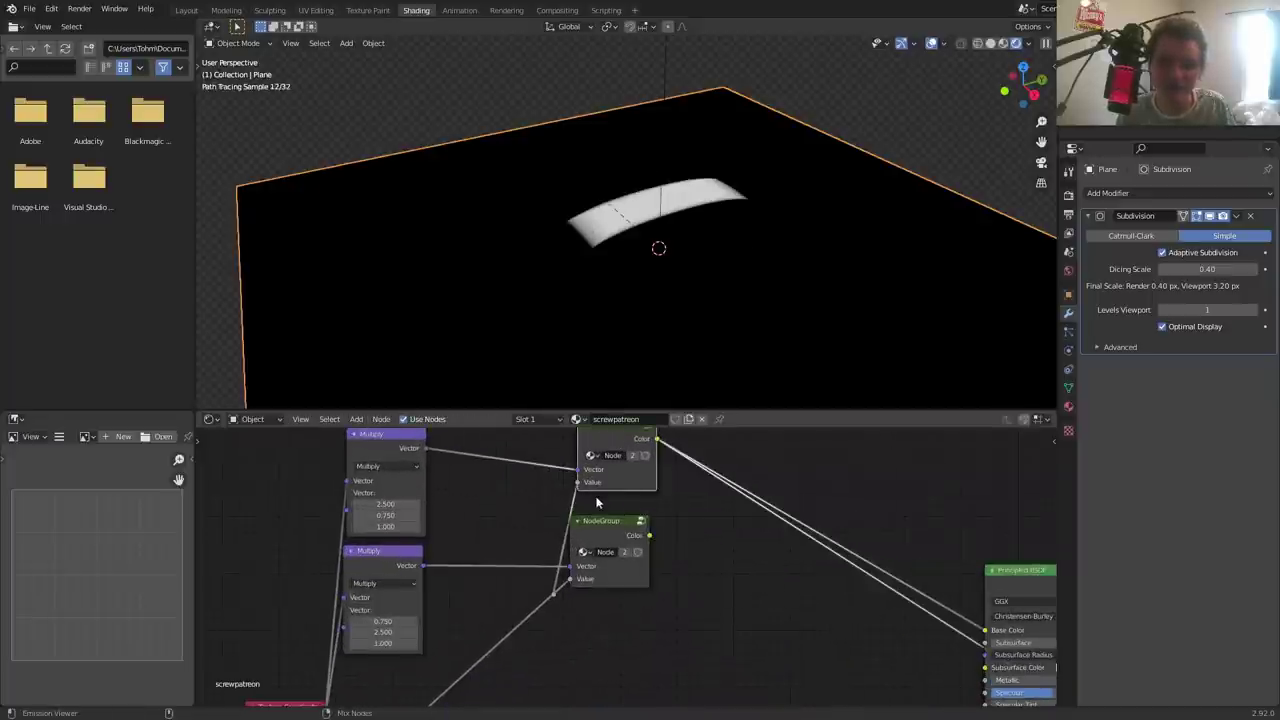
pyautogui.moveTo(687, 507); pyautogui.dragTo(617, 530, button='middle')
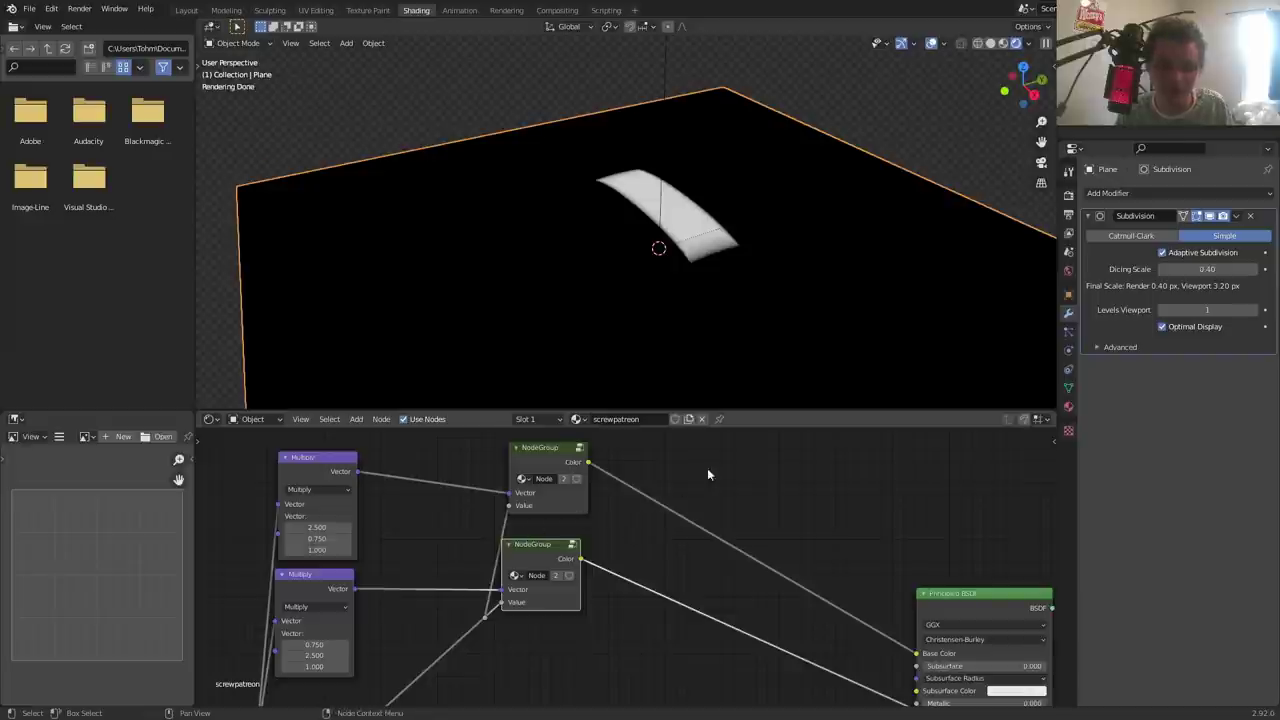
pyautogui.hotkey('shift', 'a')
# - Insert a Math node on the first mask's output link and set it to Maximum
pyautogui.write('math')
pyautogui.press('Return')
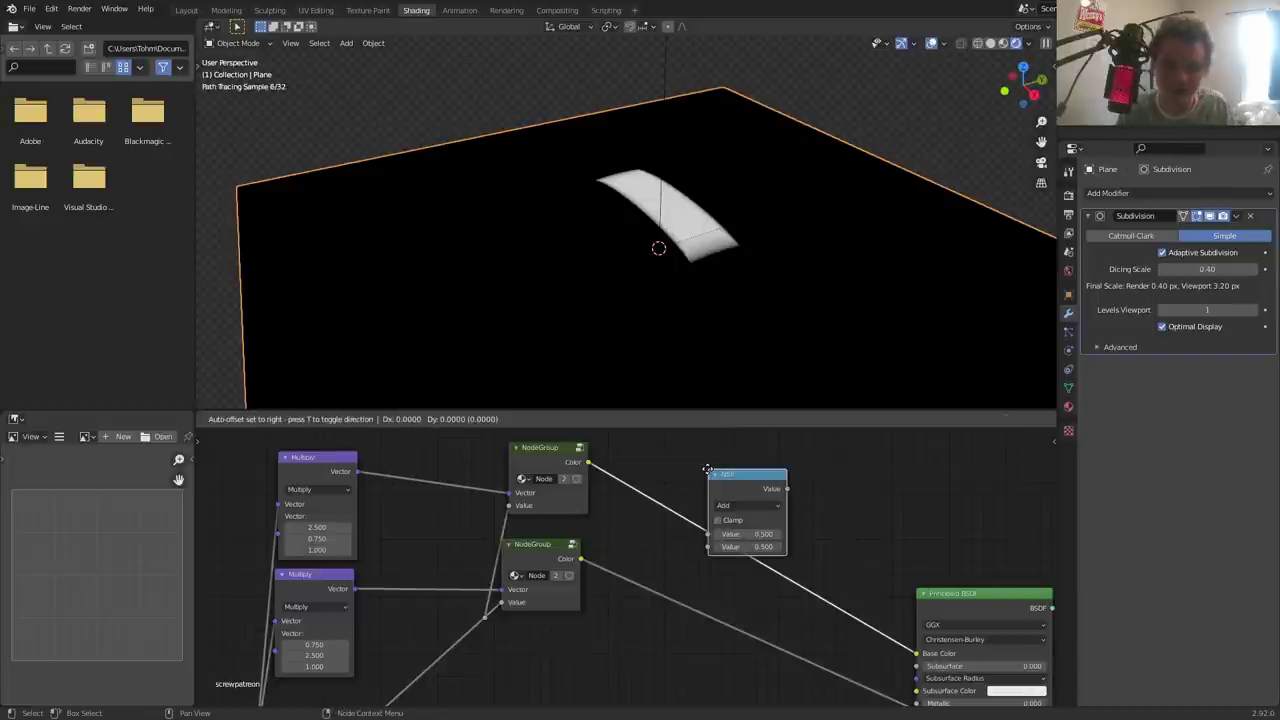
pyautogui.click(684, 475)
pyautogui.click(690, 479)
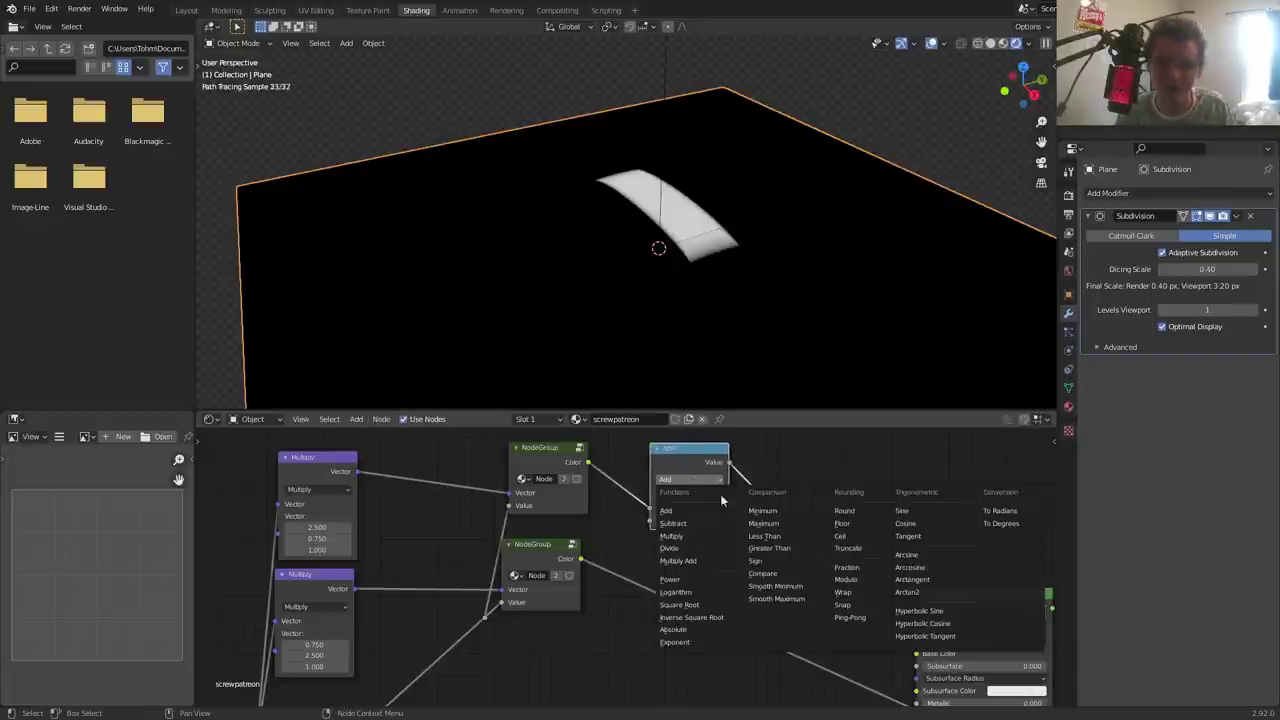
pyautogui.click(785, 524)
# - Feed the second mask group's Color into the Maximum node's second input
pyautogui.moveTo(580, 558)
pyautogui.mouseDown()
pyautogui.moveTo(667, 527)
pyautogui.moveTo(652, 520)
pyautogui.mouseUp()
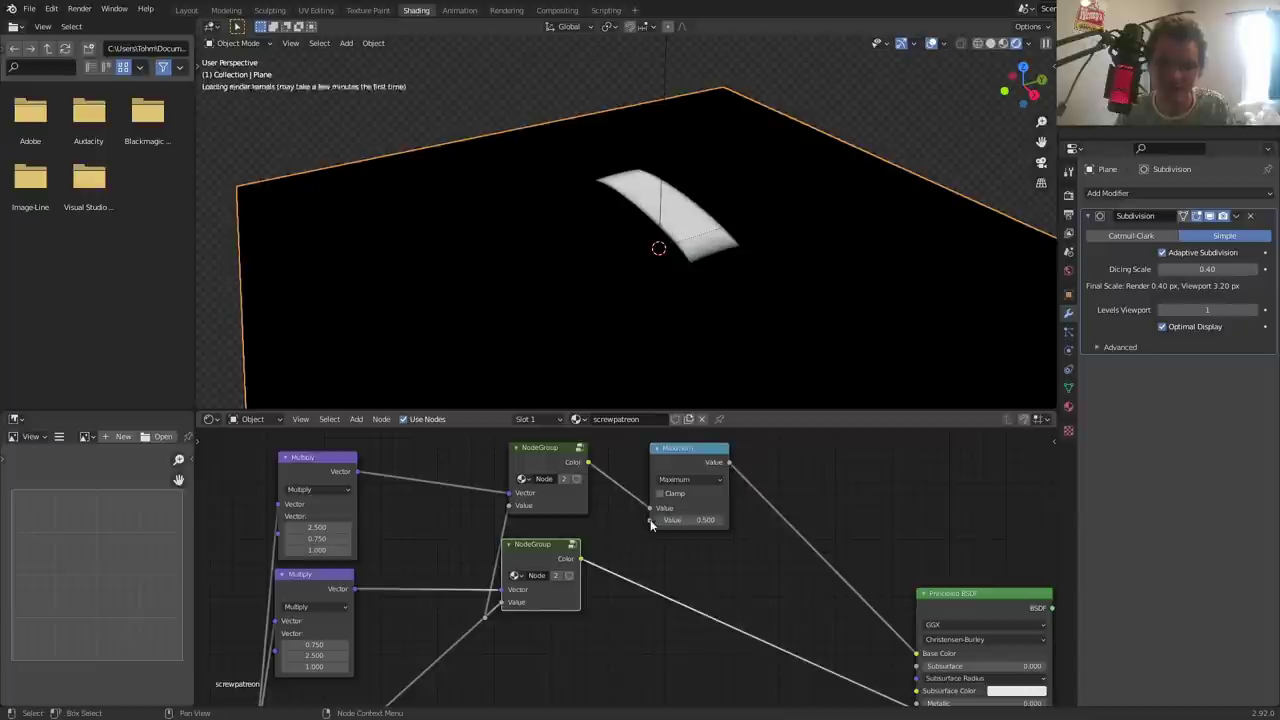
pyautogui.moveTo(580, 567); pyautogui.dragTo(587, 560)
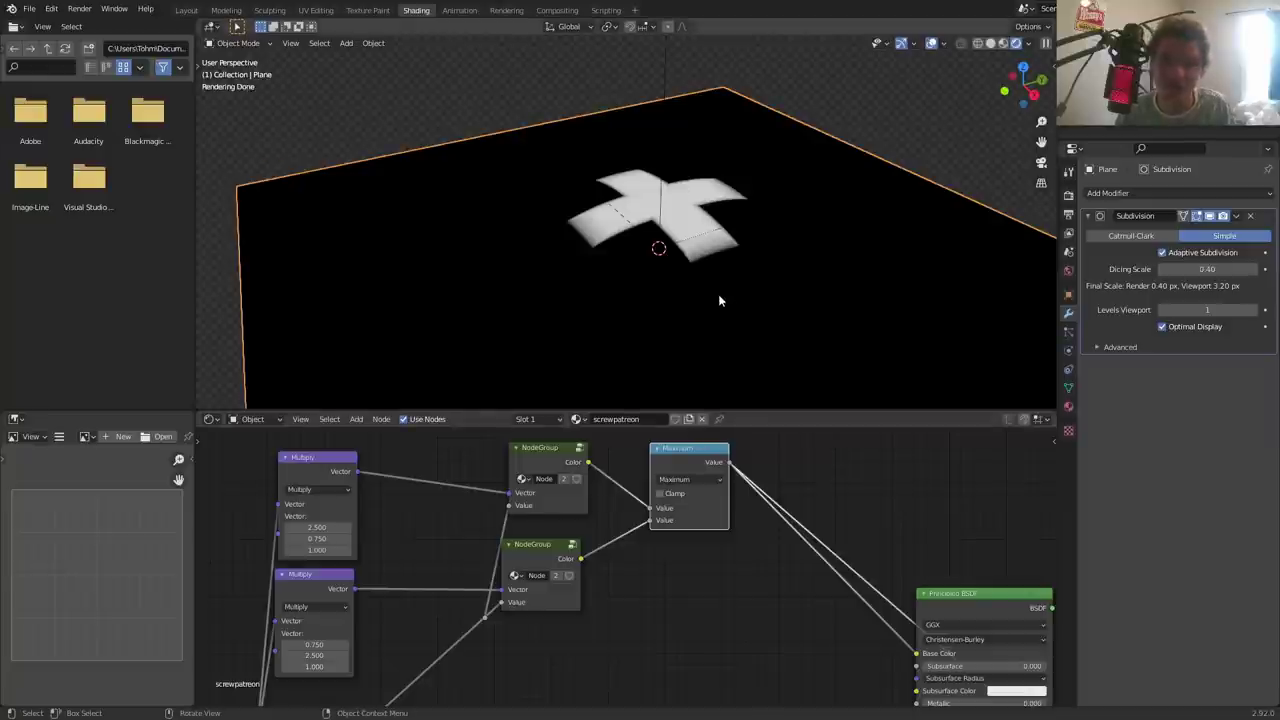
pyautogui.moveTo(994, 614)
pyautogui.mouseDown(button='middle')
pyautogui.moveTo(935, 584)
pyautogui.moveTo(692, 529)
pyautogui.moveTo(592, 464)
pyautogui.moveTo(367, 564)
pyautogui.moveTo(462, 543)
pyautogui.mouseUp(button='middle')
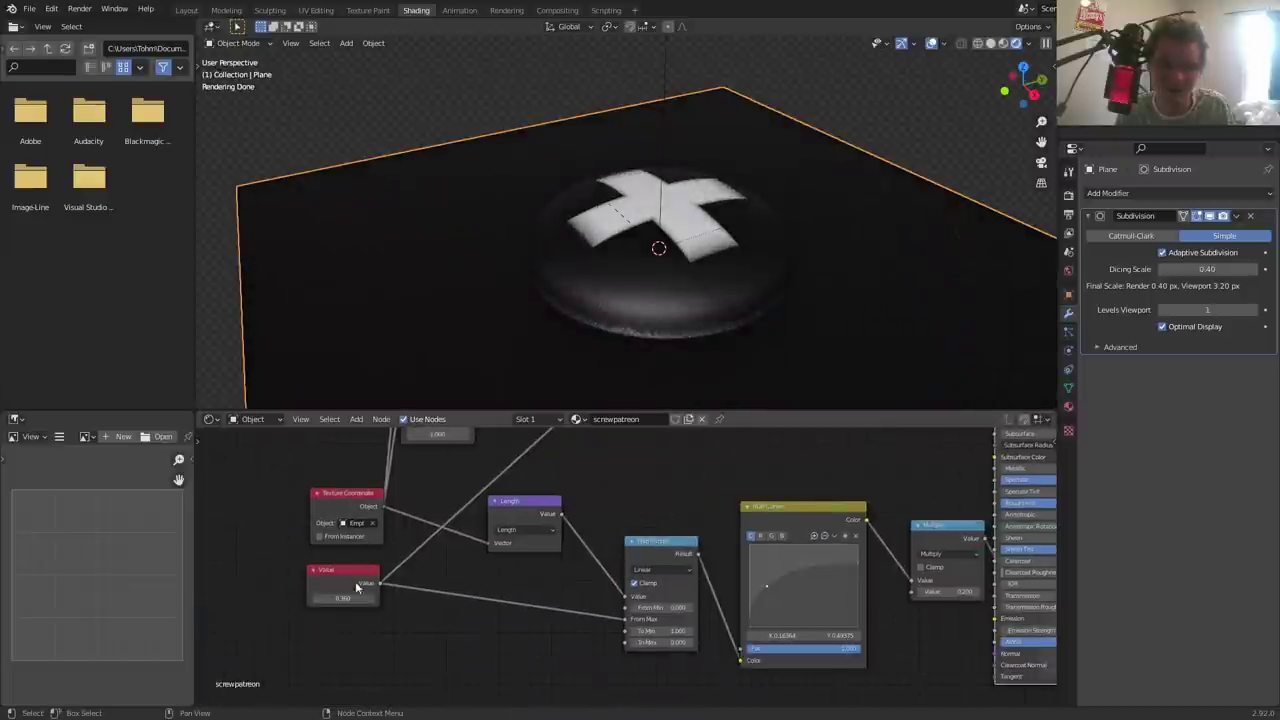
# - Raise the dome-size Value to 0.390 for a larger cross slot, and select the Empty
pyautogui.moveTo(357, 587); pyautogui.dragTo(380, 587)
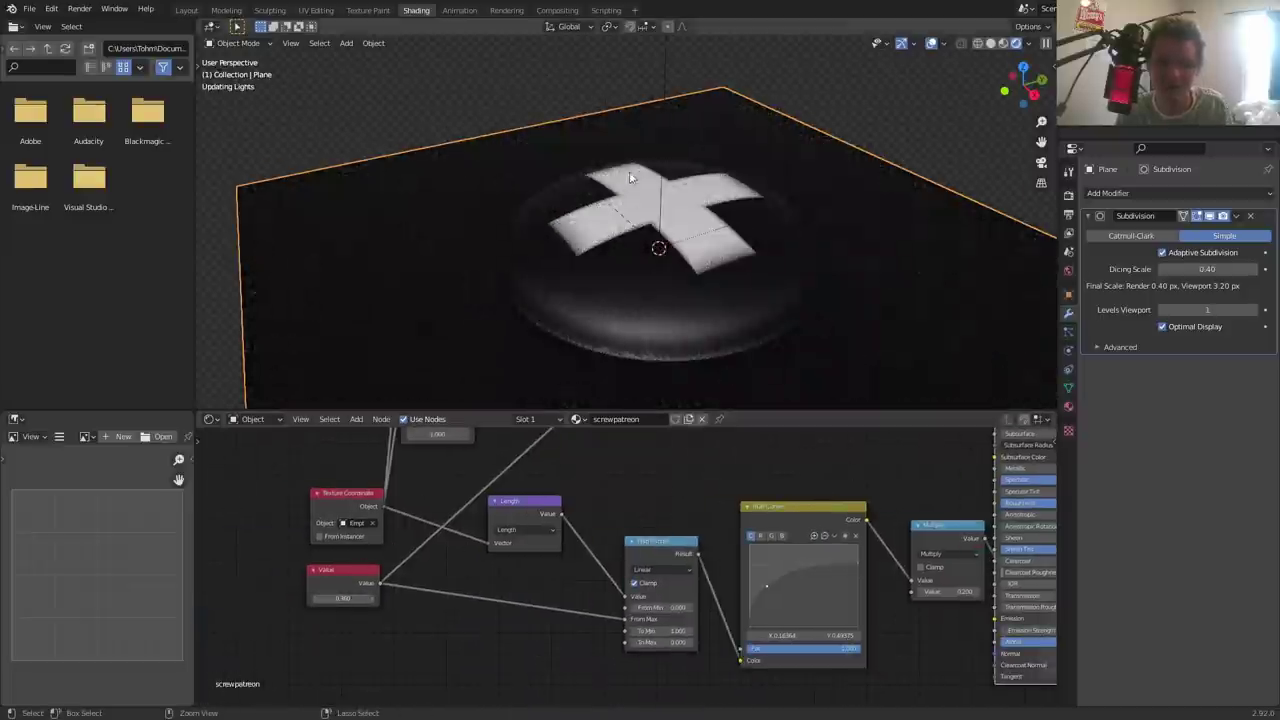
pyautogui.click(666, 71)
pyautogui.scroll(-2, 666, 100)
pyautogui.scroll(-2, 666, 149)
# - Move the Empty along X and rotate it around Z, then clear its location and rotation
pyautogui.press('g')
pyautogui.press('x')
pyautogui.click(668, 147)
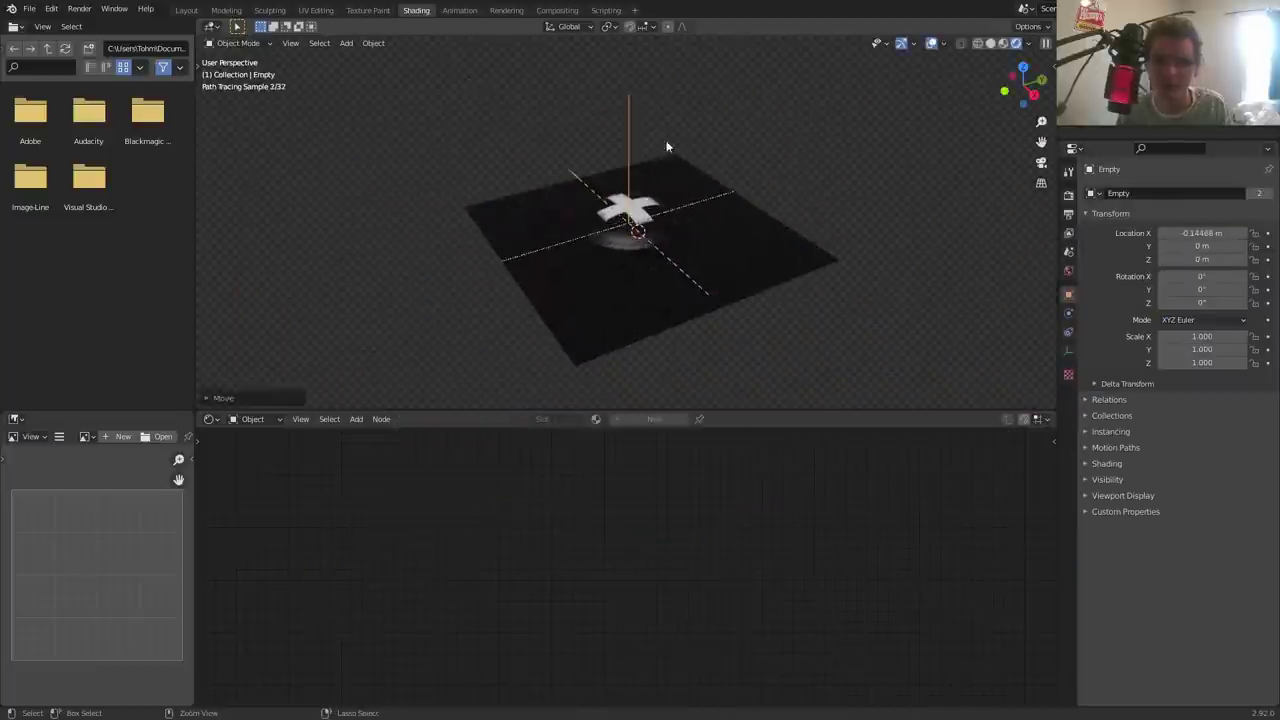
pyautogui.hotkey('alt', 'g')
pyautogui.press('r')
pyautogui.press('z')
pyautogui.click(762, 65)
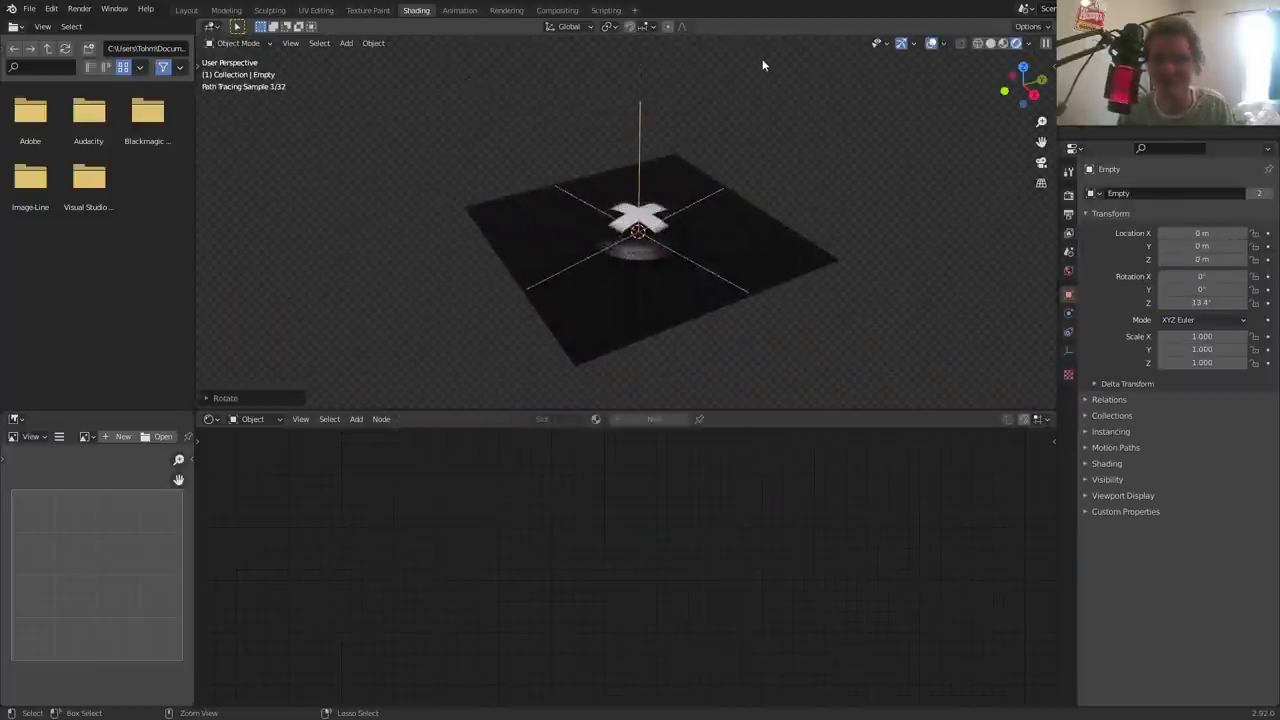
pyautogui.hotkey('alt', 'r')
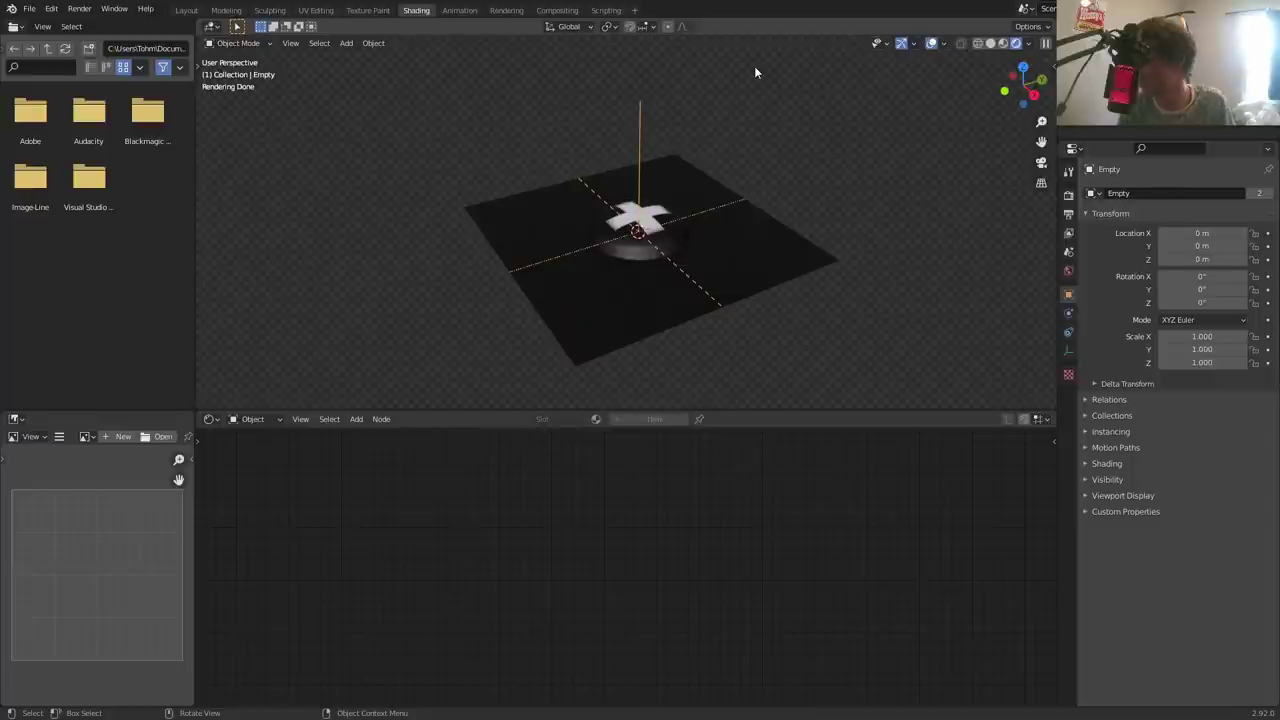
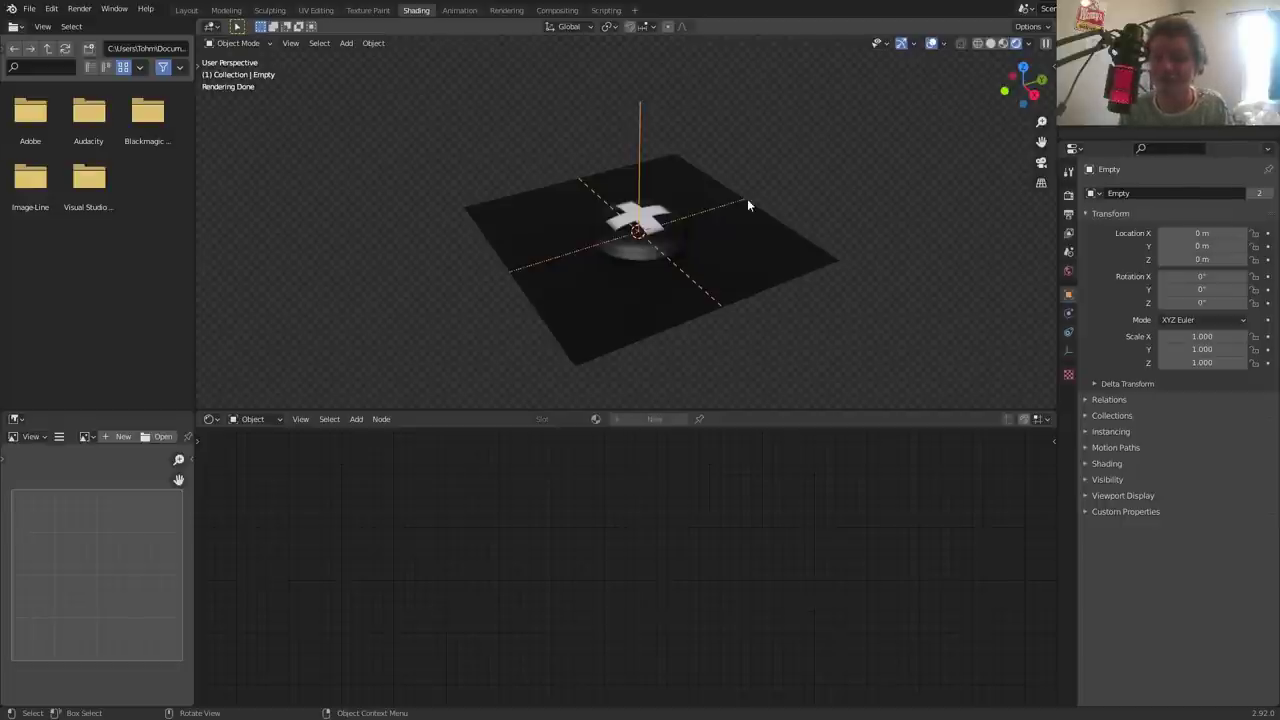
# - Select the plane and delete the large shader node from the screwpatreon material
pyautogui.click(712, 264)
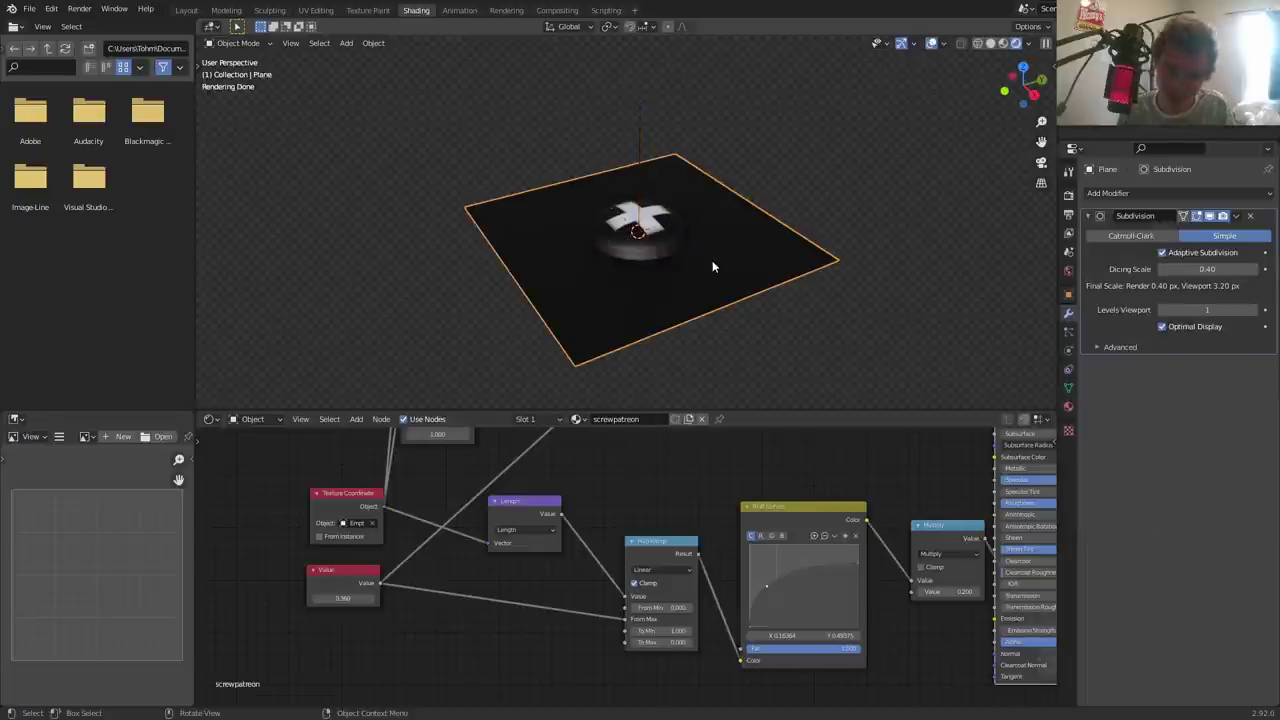
pyautogui.scroll(2, 631, 220)
pyautogui.moveTo(880, 560)
pyautogui.mouseDown(button='middle')
pyautogui.moveTo(790, 590)
pyautogui.moveTo(735, 559)
pyautogui.mouseUp(button='middle')
pyautogui.scroll(-3, 829, 585)
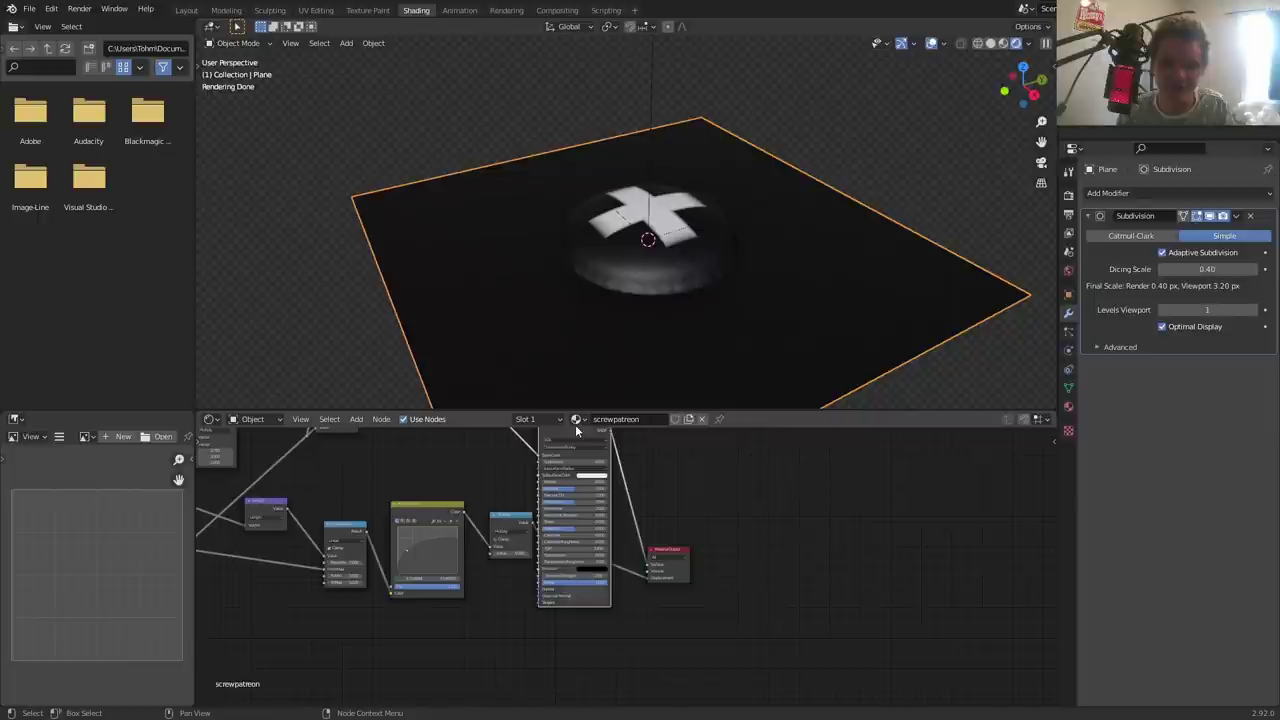
pyautogui.moveTo(575, 424); pyautogui.dragTo(630, 534, button='middle')
pyautogui.press('x')
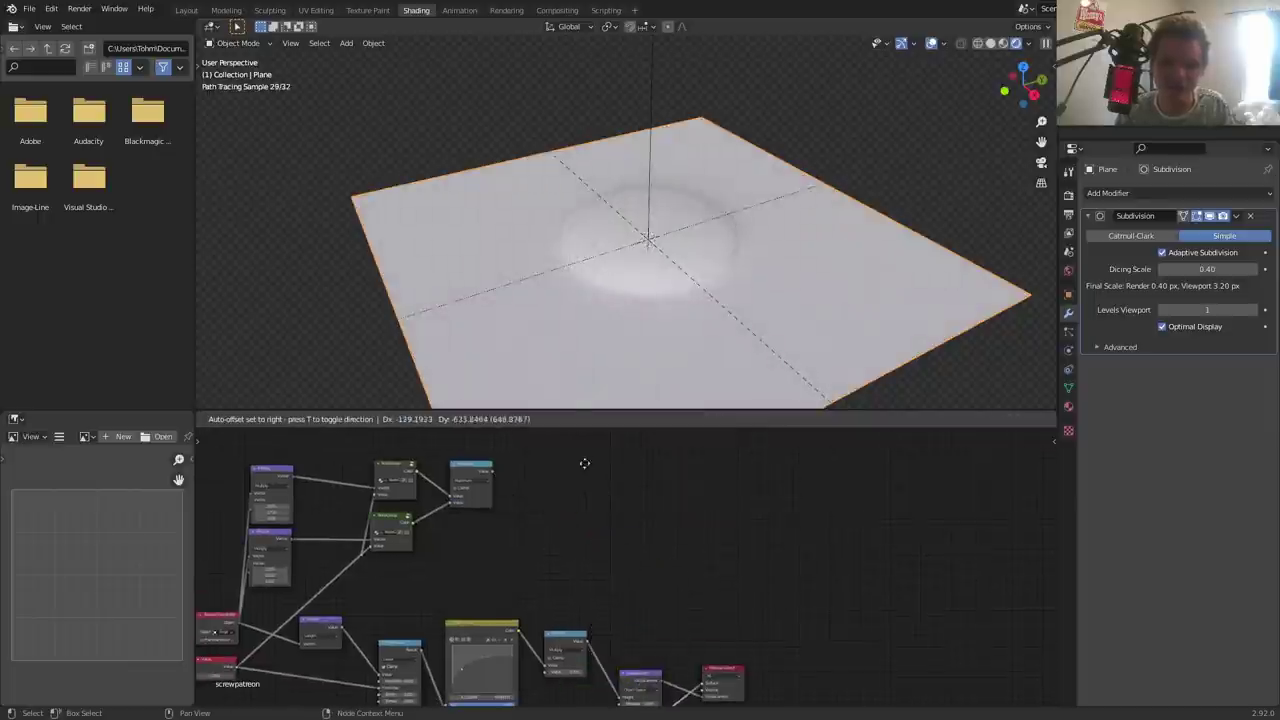
# - Rearrange the curves, Multiply and Displacement nodes, placing Displacement above Material Output
pyautogui.moveTo(600, 360); pyautogui.dragTo(580, 238, button='middle')
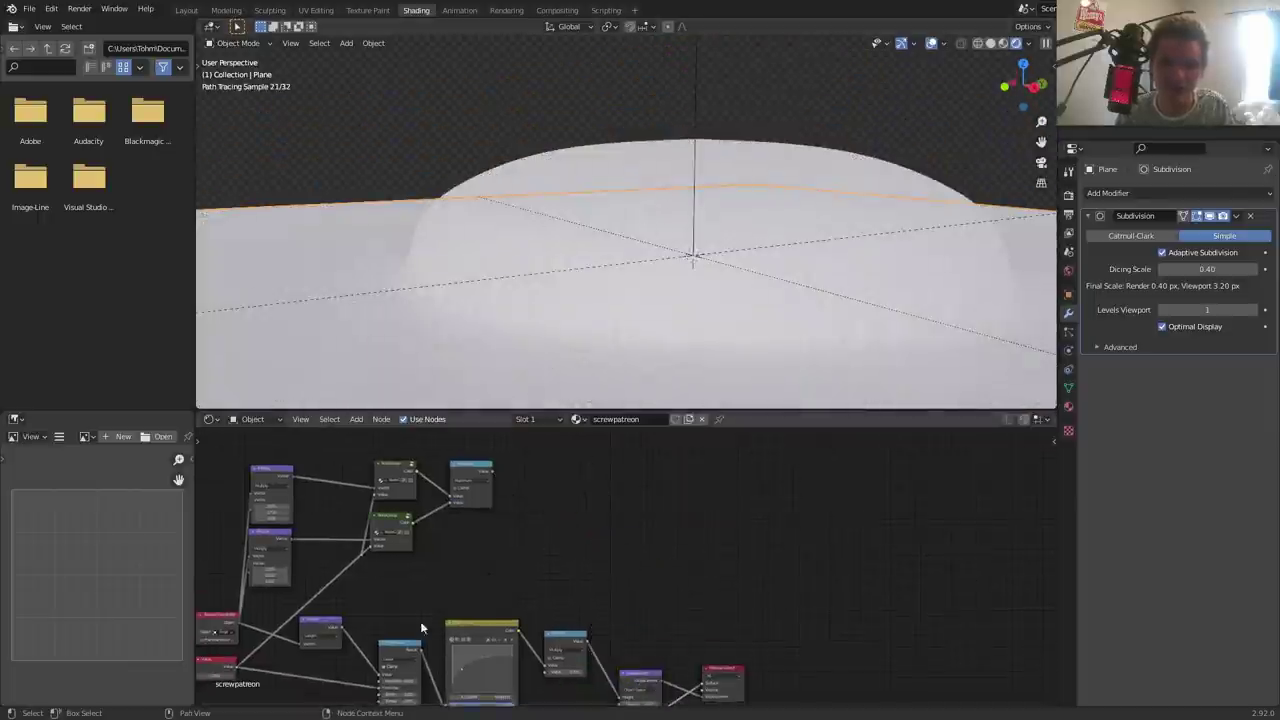
pyautogui.scroll(2, 420, 621)
pyautogui.scroll(1, 500, 560)
pyautogui.moveTo(569, 506)
pyautogui.mouseDown()
pyautogui.moveTo(541, 485)
pyautogui.moveTo(555, 479)
pyautogui.mouseUp()
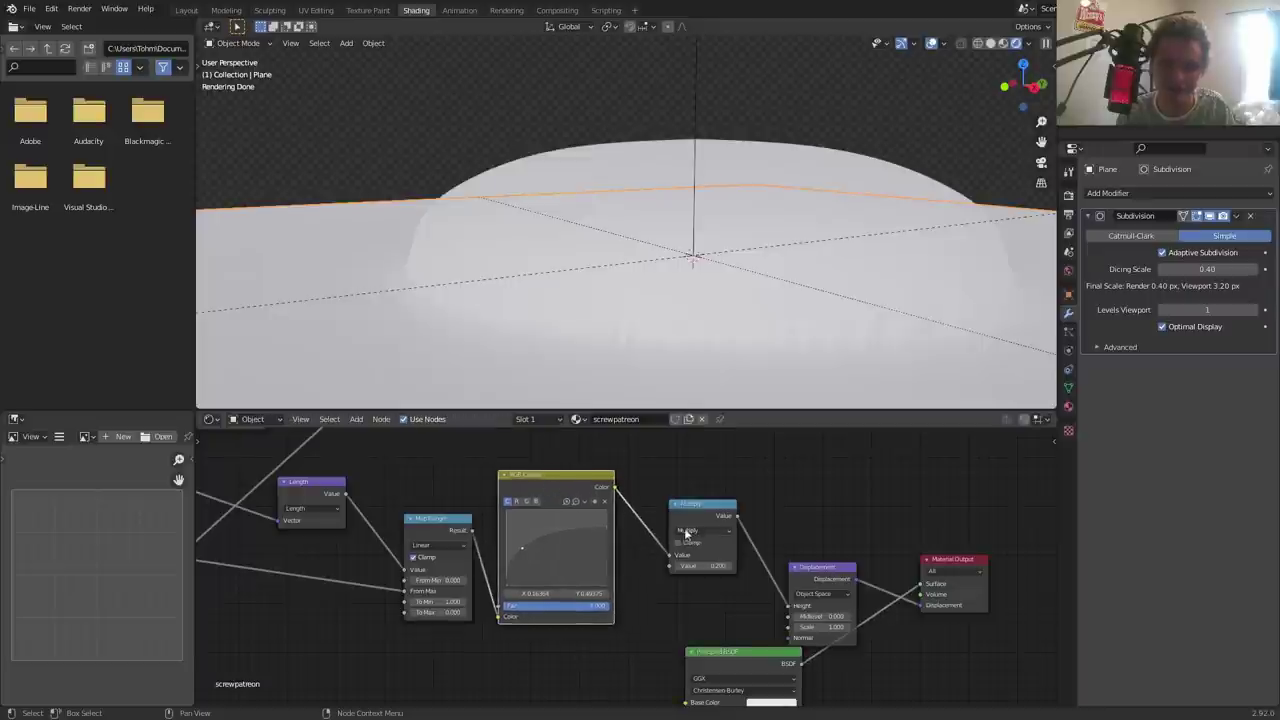
pyautogui.moveTo(698, 531); pyautogui.dragTo(658, 515)
pyautogui.moveTo(658, 515); pyautogui.dragTo(437, 436, button='middle')
pyautogui.moveTo(600, 515); pyautogui.dragTo(608, 434)
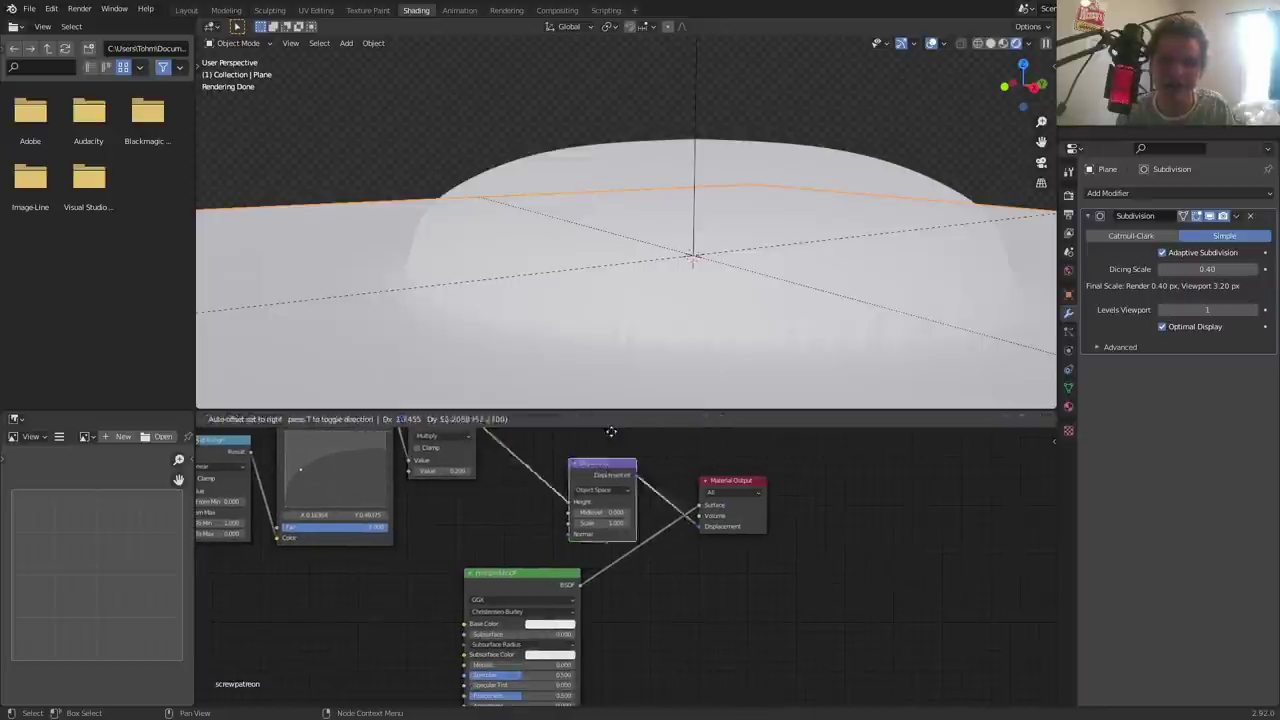
pyautogui.scroll(-1, 676, 588)
pyautogui.scroll(-1, 651, 580)
pyautogui.scroll(-2, 643, 574)
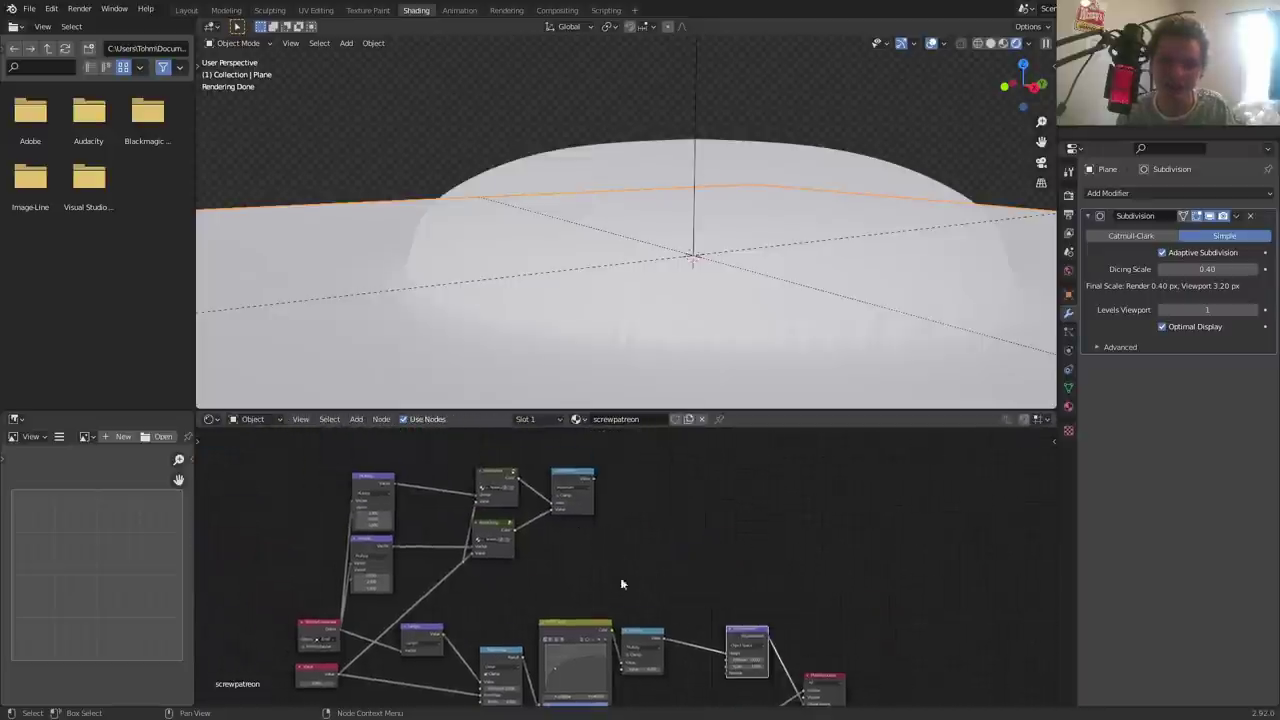
pyautogui.scroll(1, 564, 494)
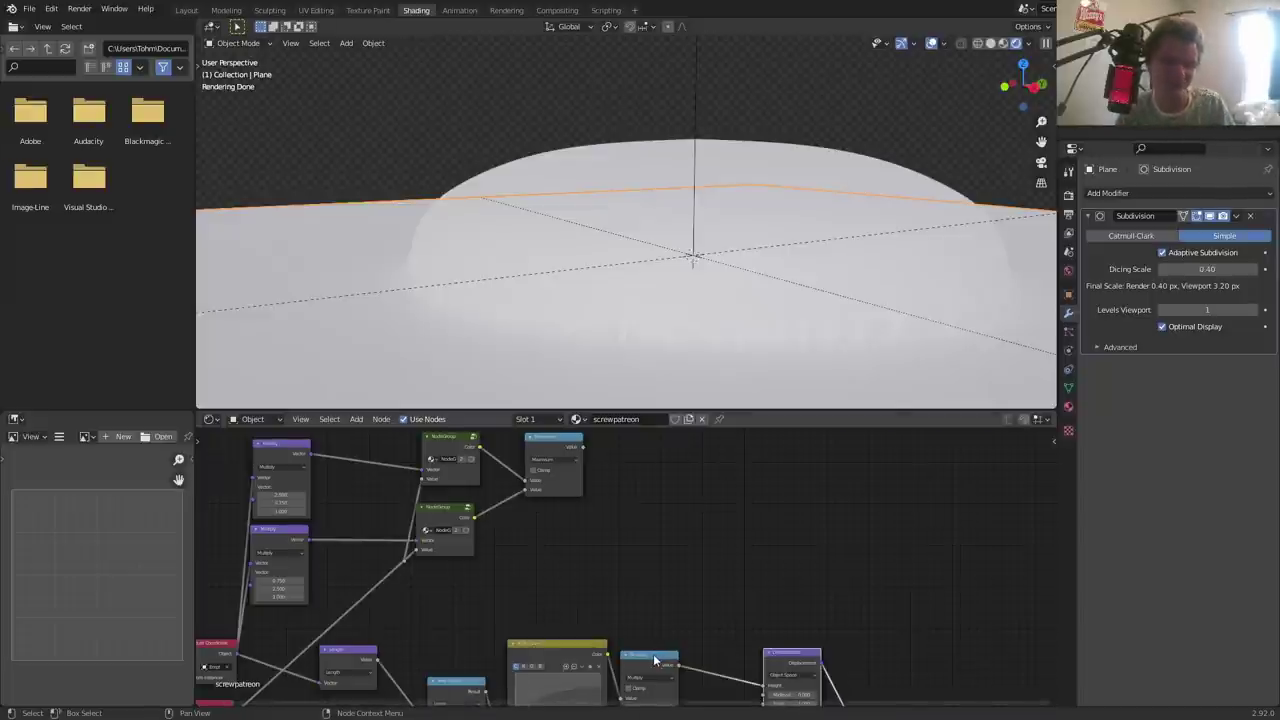
# - Insert a Math node between Multiply and Displacement and feed the Maximum output into it
pyautogui.hotkey('shift', 'd')
pyautogui.click(734, 665)
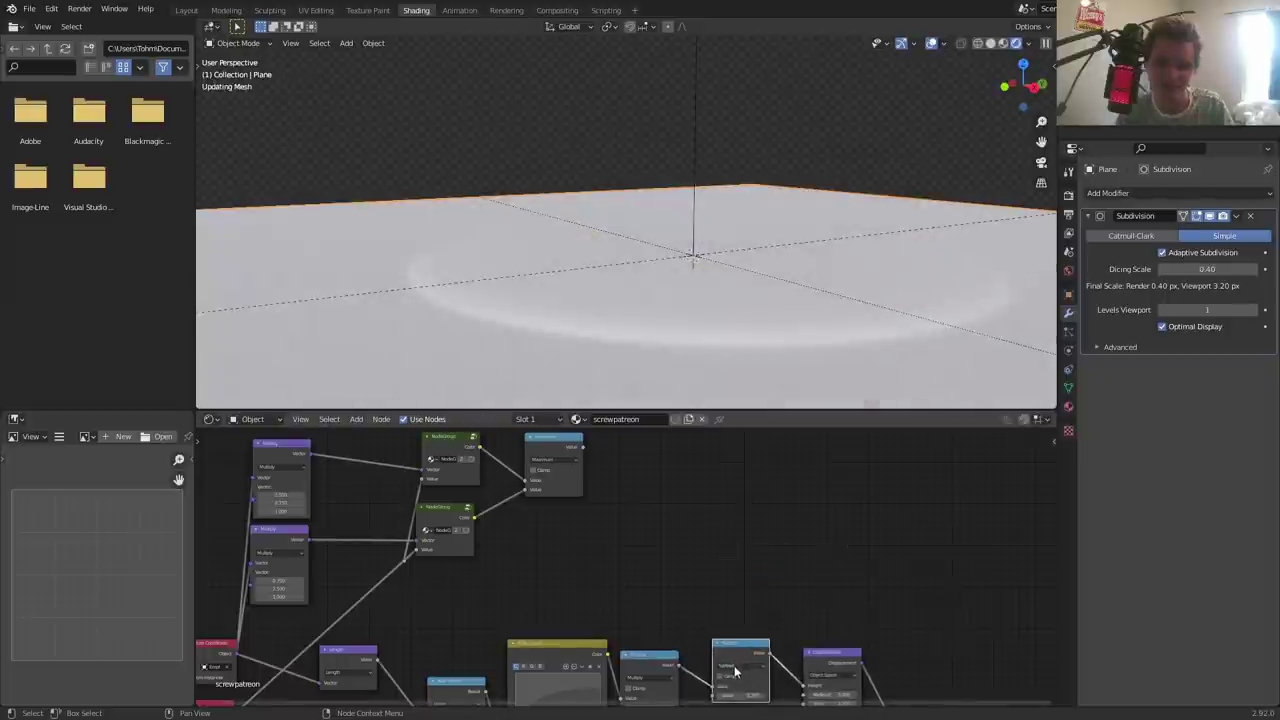
pyautogui.scroll(-1, 734, 665)
pyautogui.scroll(-1, 680, 571)
pyautogui.moveTo(593, 424); pyautogui.dragTo(591, 452, button='middle')
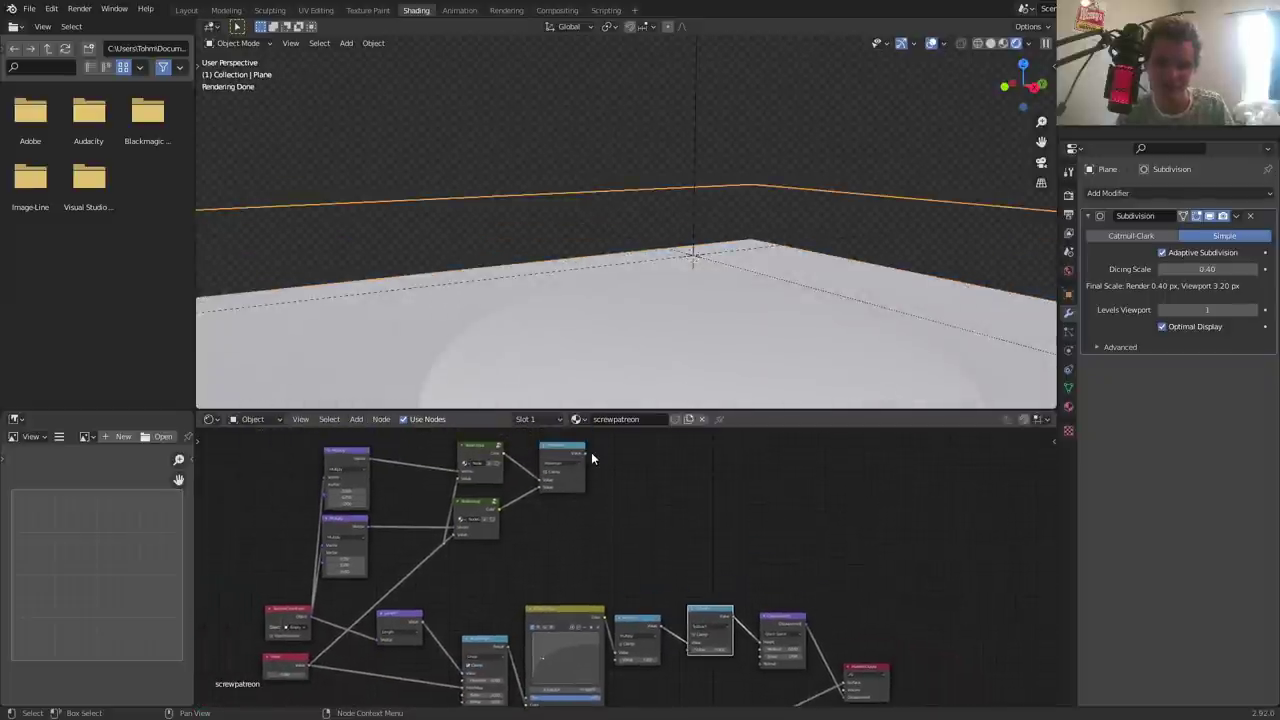
pyautogui.press('space')
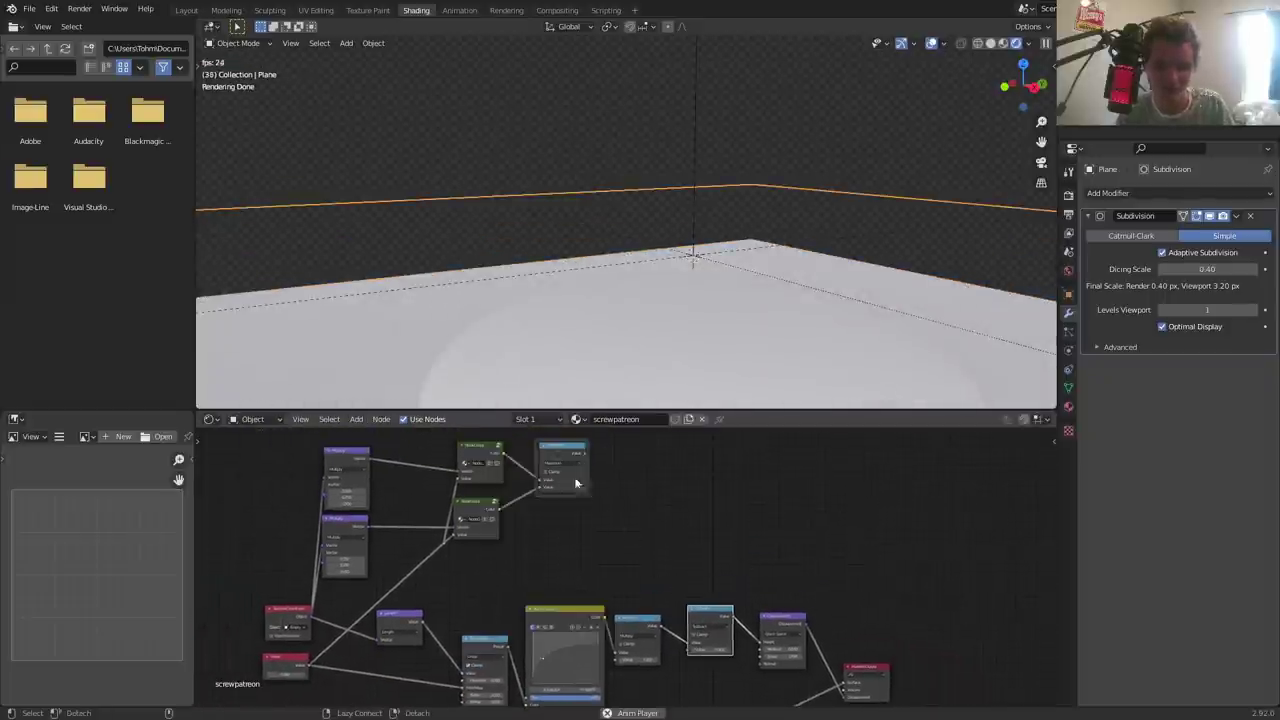
pyautogui.moveTo(585, 453); pyautogui.dragTo(689, 647)
pyautogui.press('space')
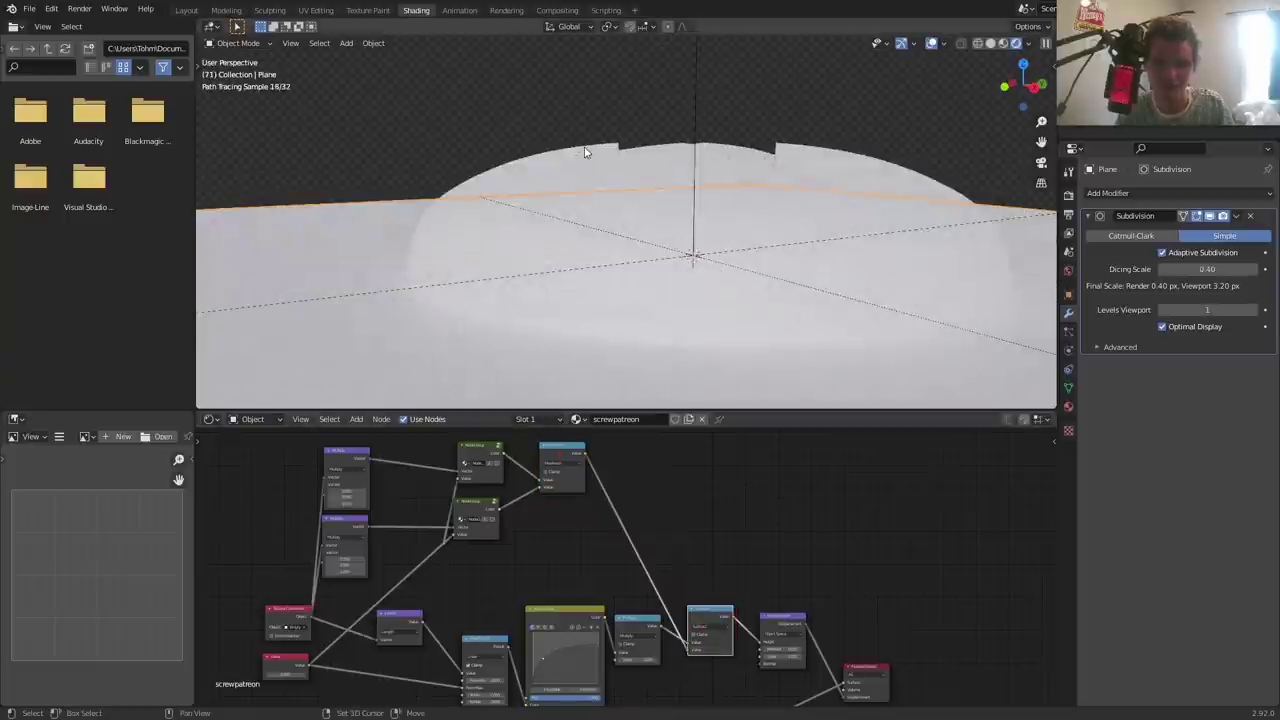
# - Darken the Principled BSDF base colour, inspect the screw head, and enable Clamp on Subtract
pyautogui.moveTo(735, 479); pyautogui.dragTo(719, 379, button='middle')
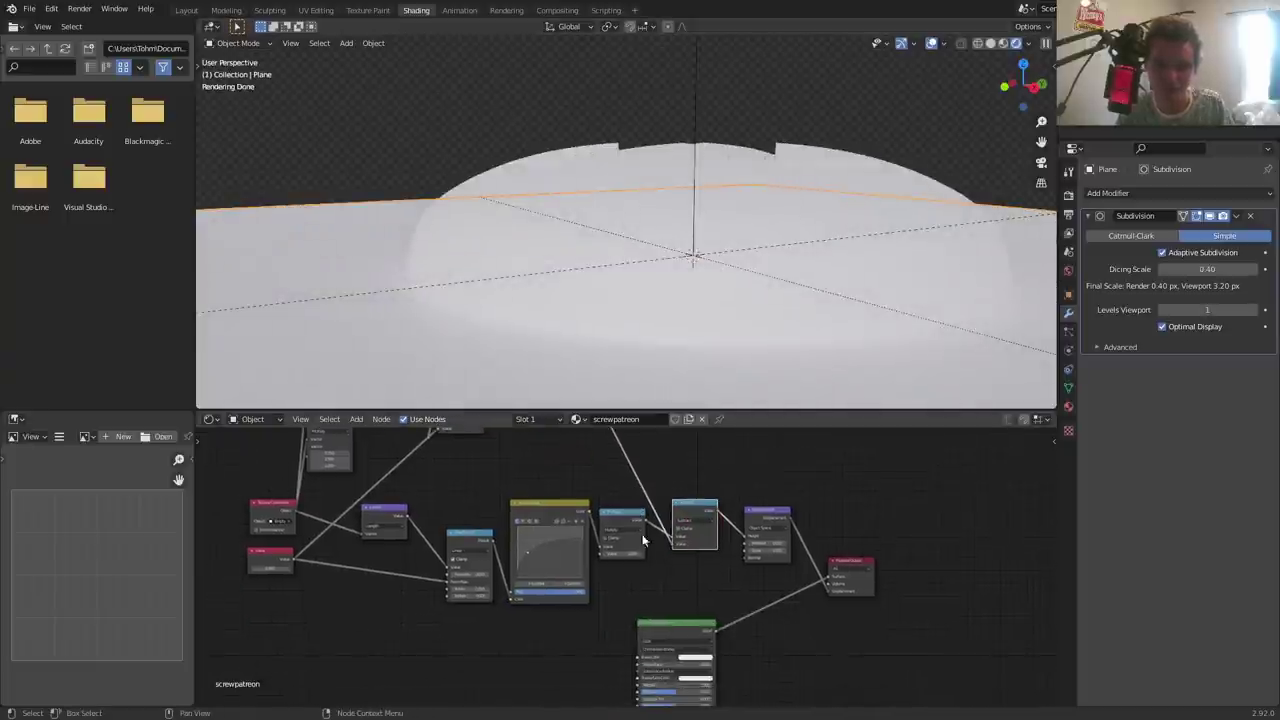
pyautogui.click(691, 665)
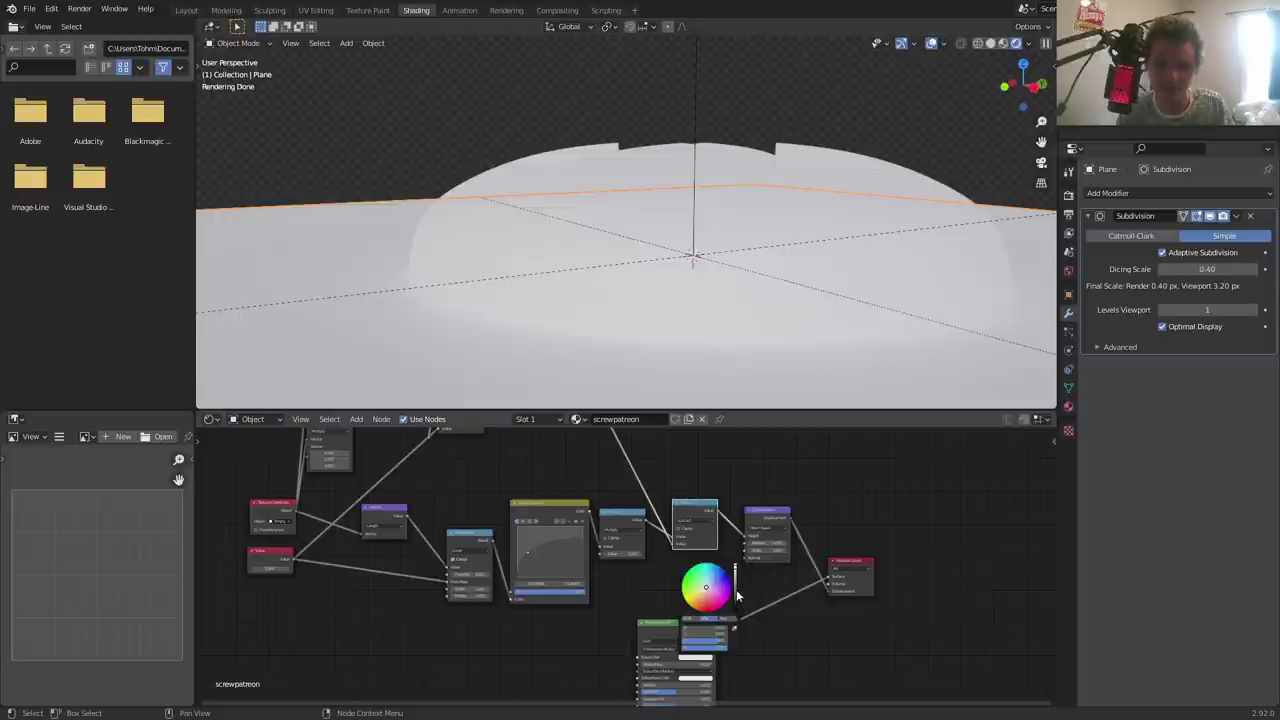
pyautogui.click(739, 597)
pyautogui.moveTo(660, 300)
pyautogui.mouseDown(button='middle')
pyautogui.moveTo(620, 205)
pyautogui.moveTo(665, 296)
pyautogui.moveTo(649, 210)
pyautogui.mouseUp(button='middle')
pyautogui.moveTo(646, 286)
pyautogui.mouseDown(button='middle')
pyautogui.moveTo(634, 261)
pyautogui.moveTo(638, 348)
pyautogui.mouseUp(button='middle')
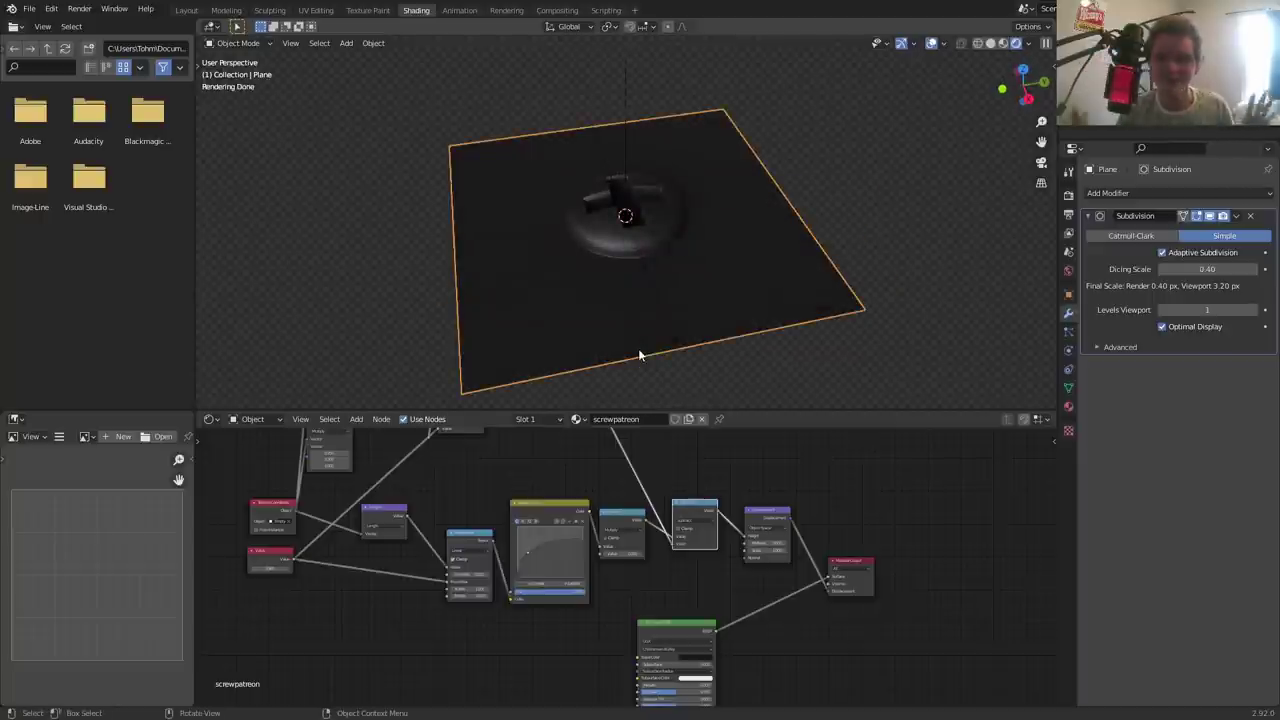
pyautogui.scroll(2, 643, 227)
pyautogui.scroll(3, 643, 227)
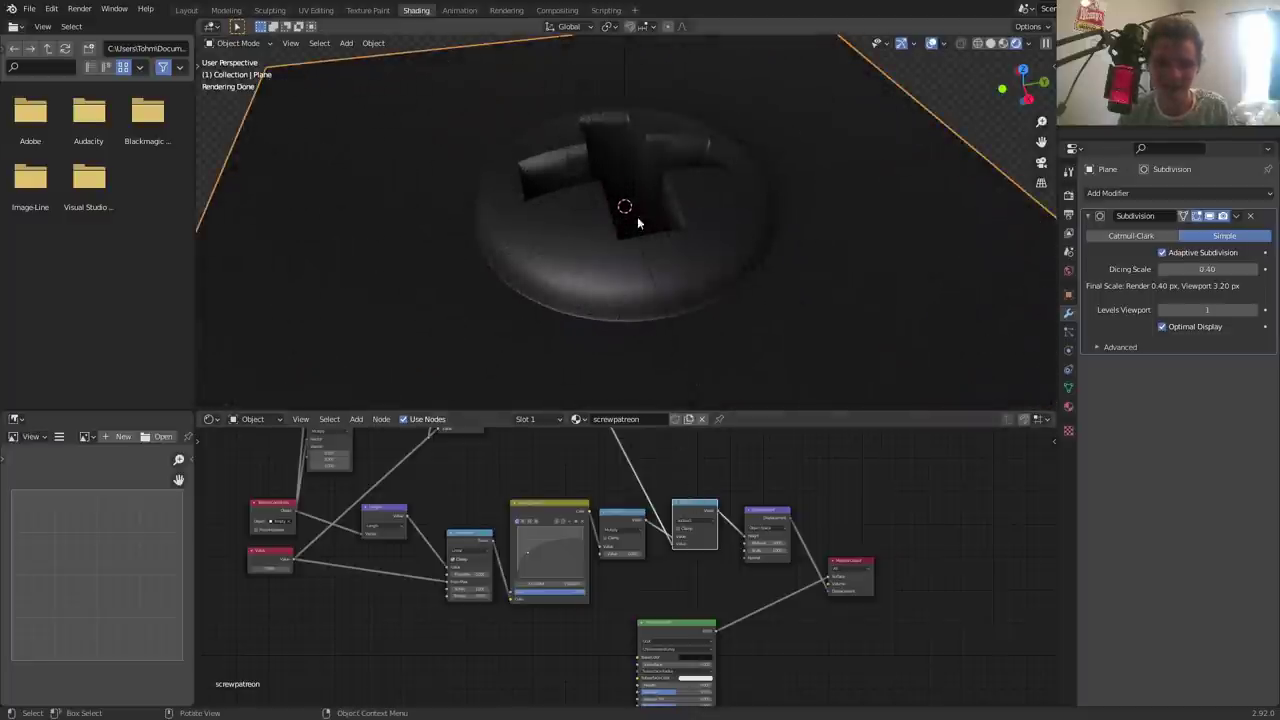
pyautogui.moveTo(634, 214); pyautogui.dragTo(611, 151, button='middle')
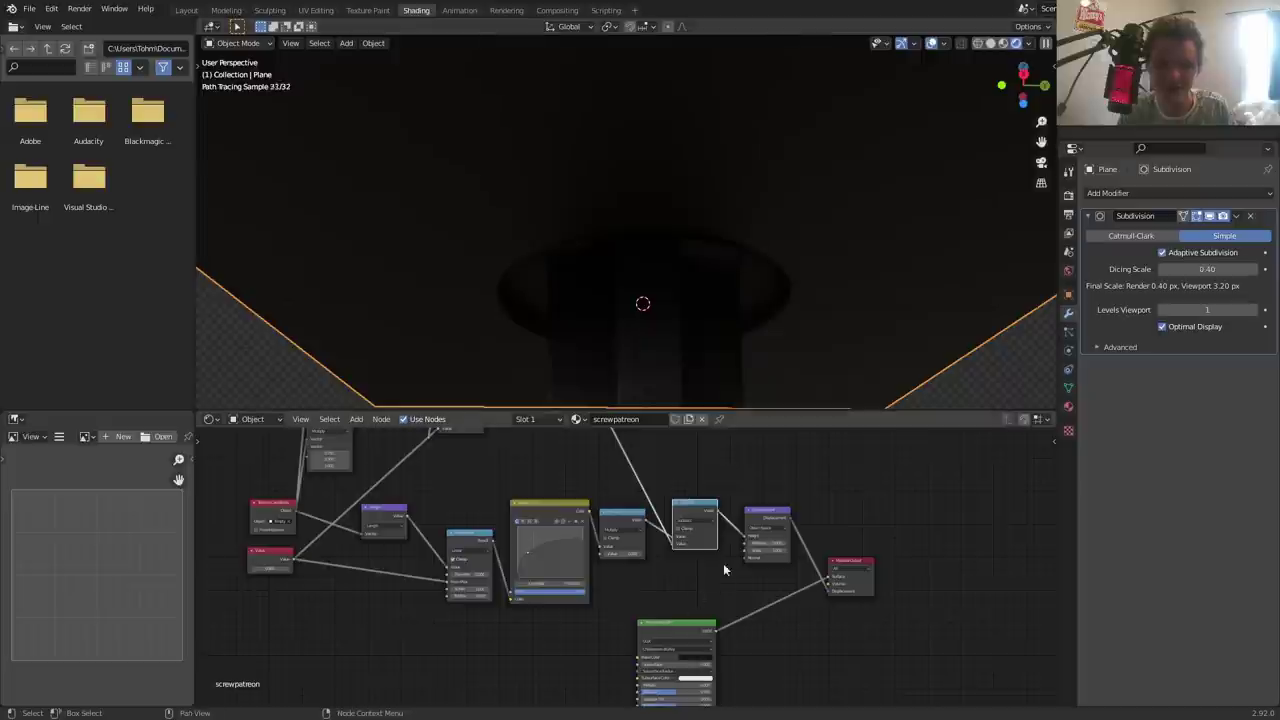
pyautogui.scroll(2, 723, 563)
pyautogui.click(701, 512)
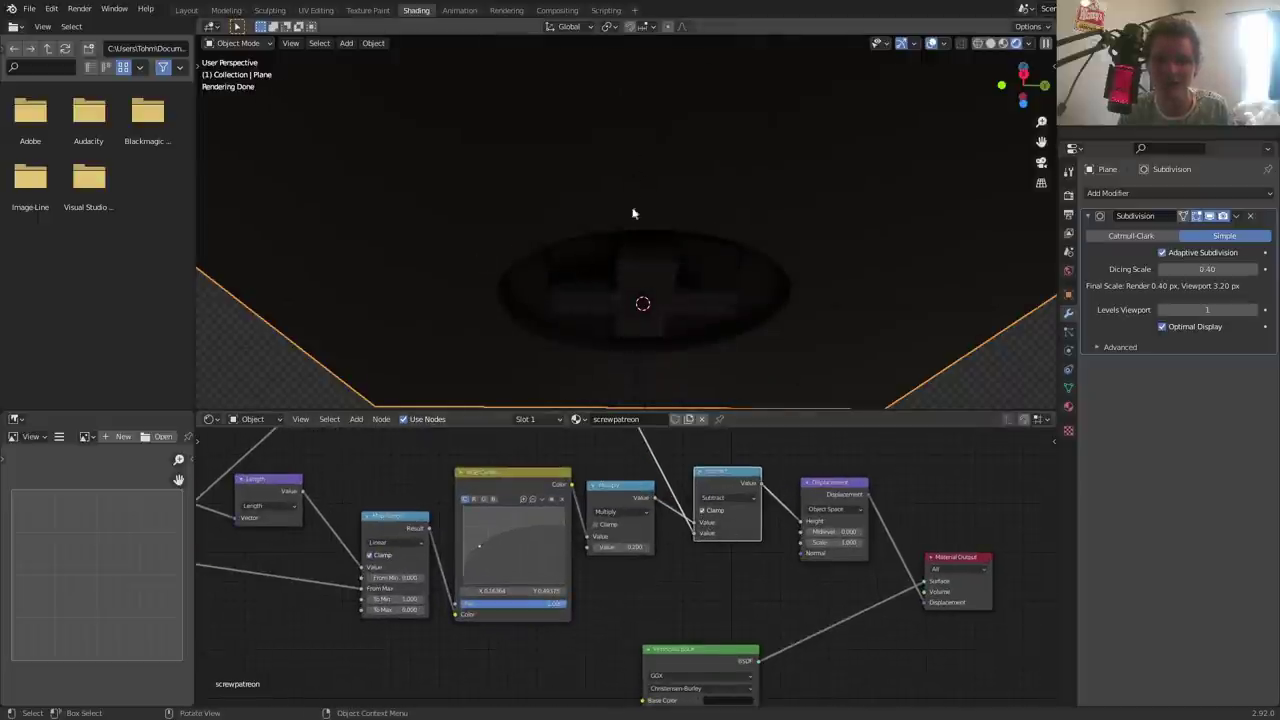
# - Toggle Clamp on the Subtract node and confirm the multiply value of 0.200
pyautogui.click(701, 511)
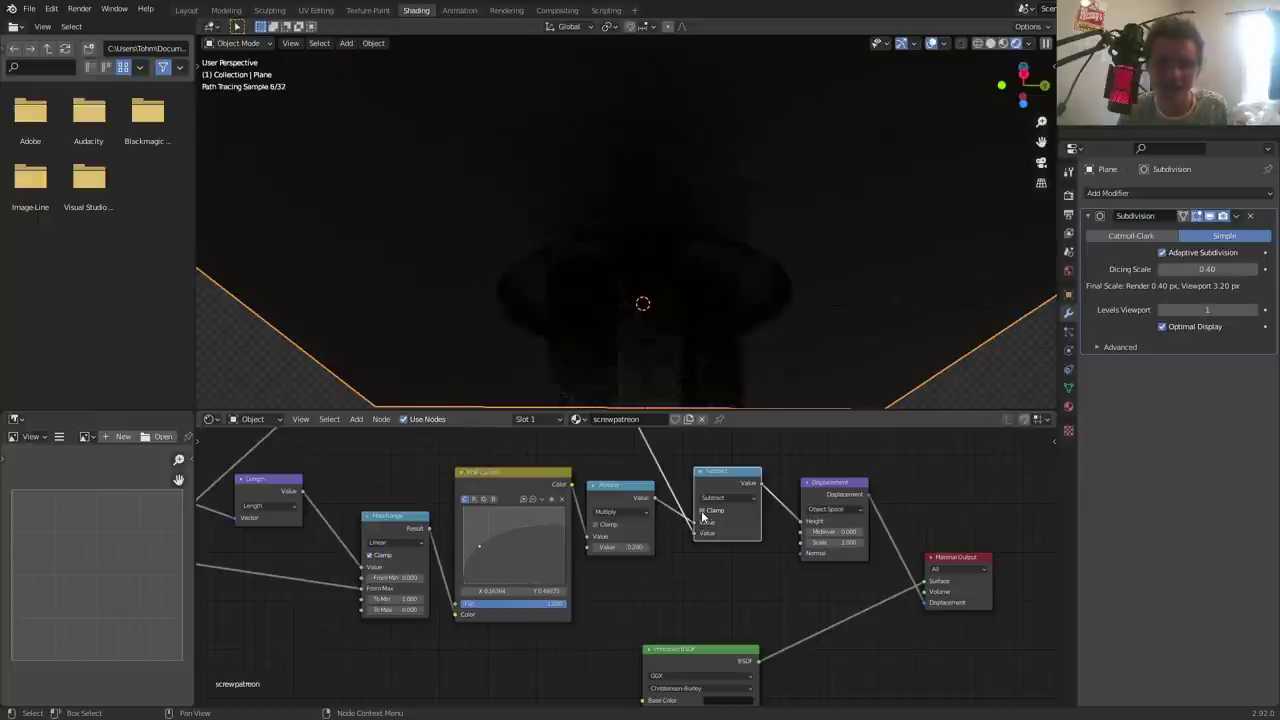
pyautogui.click(701, 511)
pyautogui.scroll(-5, 674, 237)
pyautogui.moveTo(674, 237); pyautogui.dragTo(702, 350, button='middle')
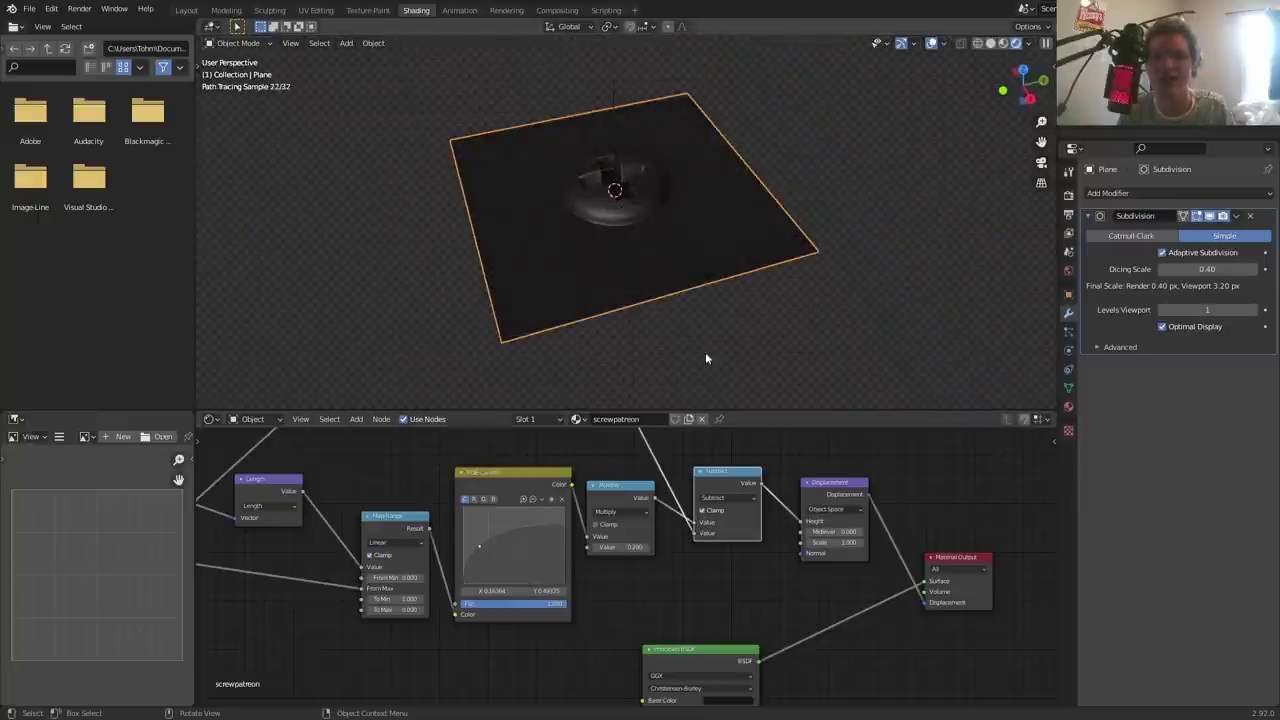
pyautogui.scroll(4, 633, 160)
pyautogui.scroll(2, 633, 255)
pyautogui.scroll(2, 633, 254)
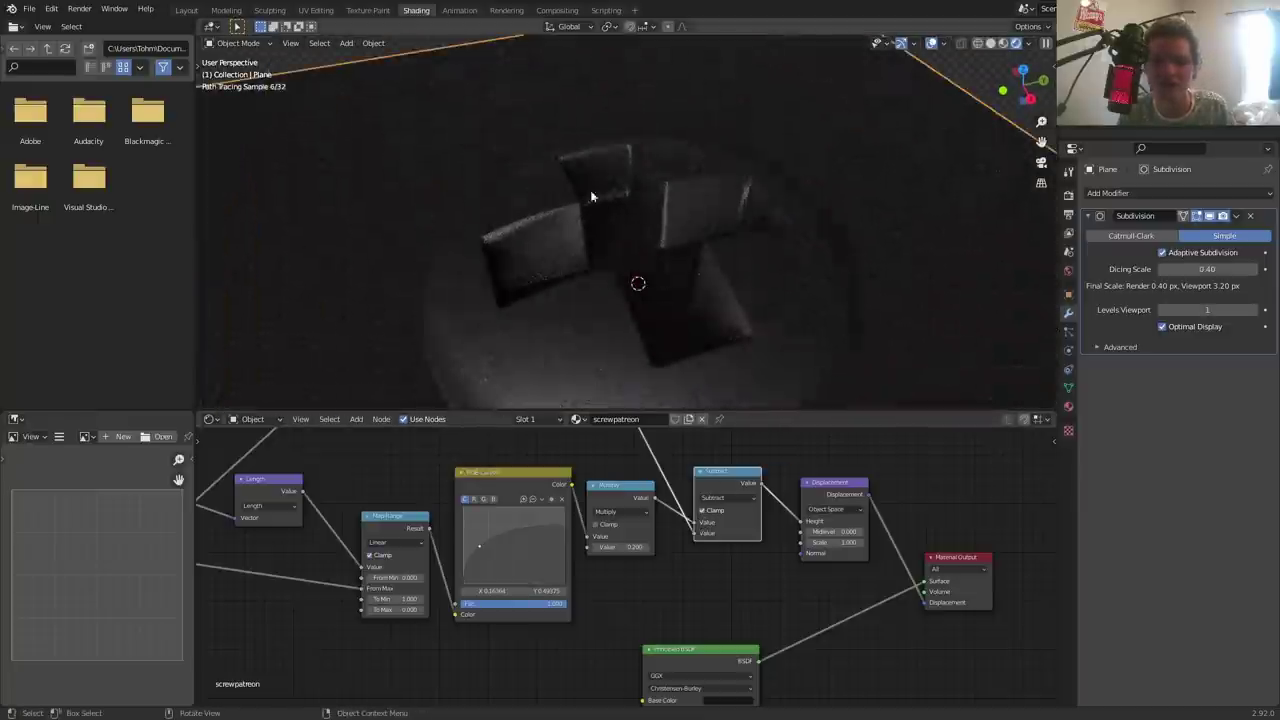
pyautogui.click(701, 511)
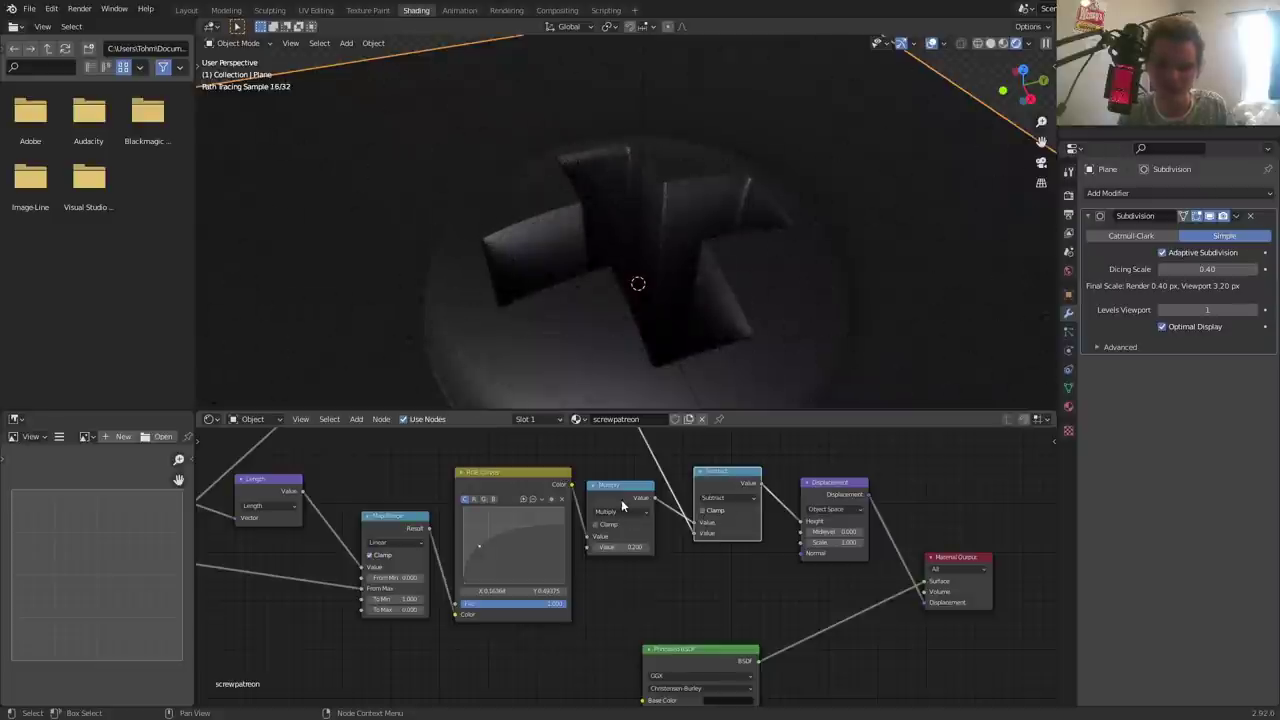
pyautogui.moveTo(617, 416); pyautogui.dragTo(600, 458, button='middle')
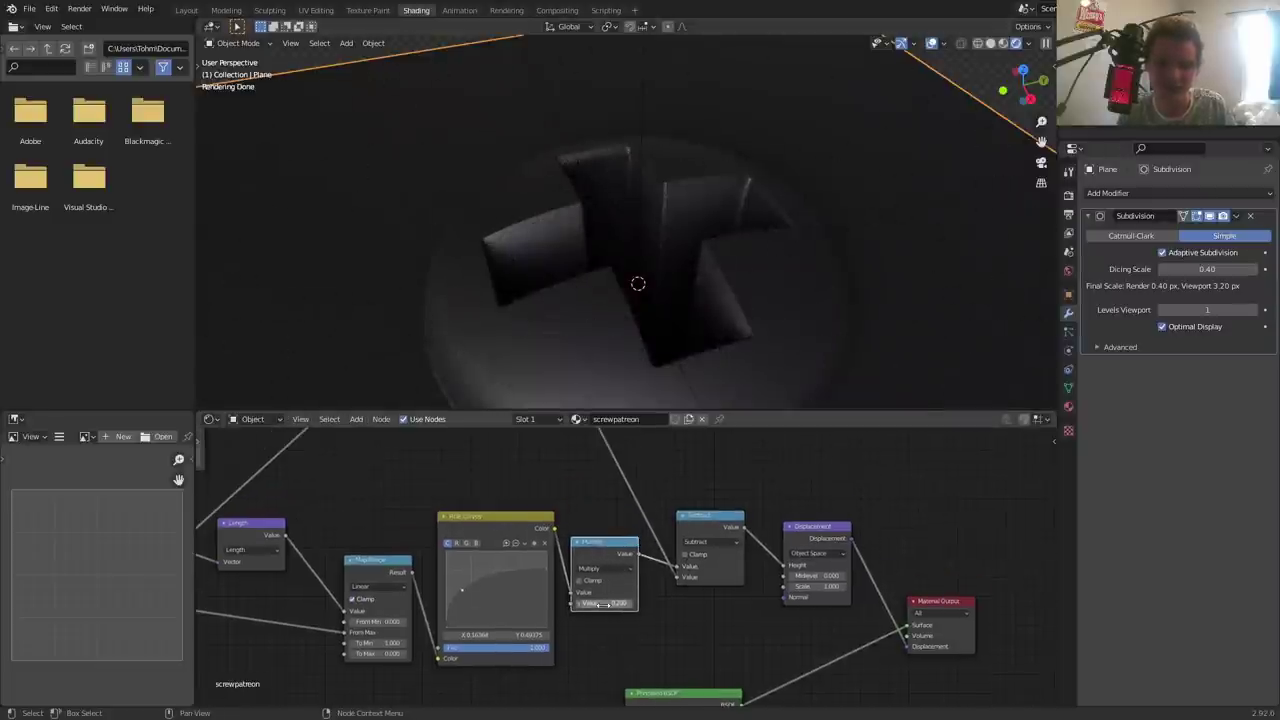
pyautogui.press('Return')
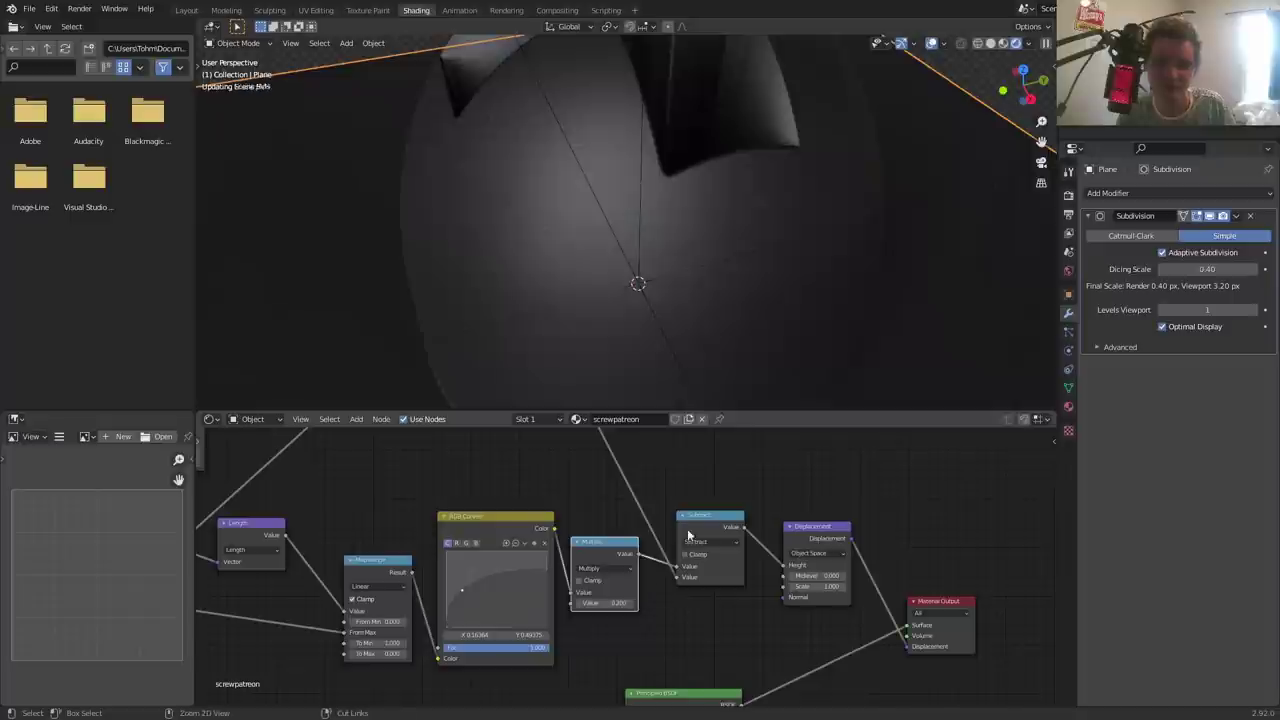
# - Duplicate the Subtract node onto the upper link as a Multiply and lower its value
pyautogui.hotkey('shift', 'd')
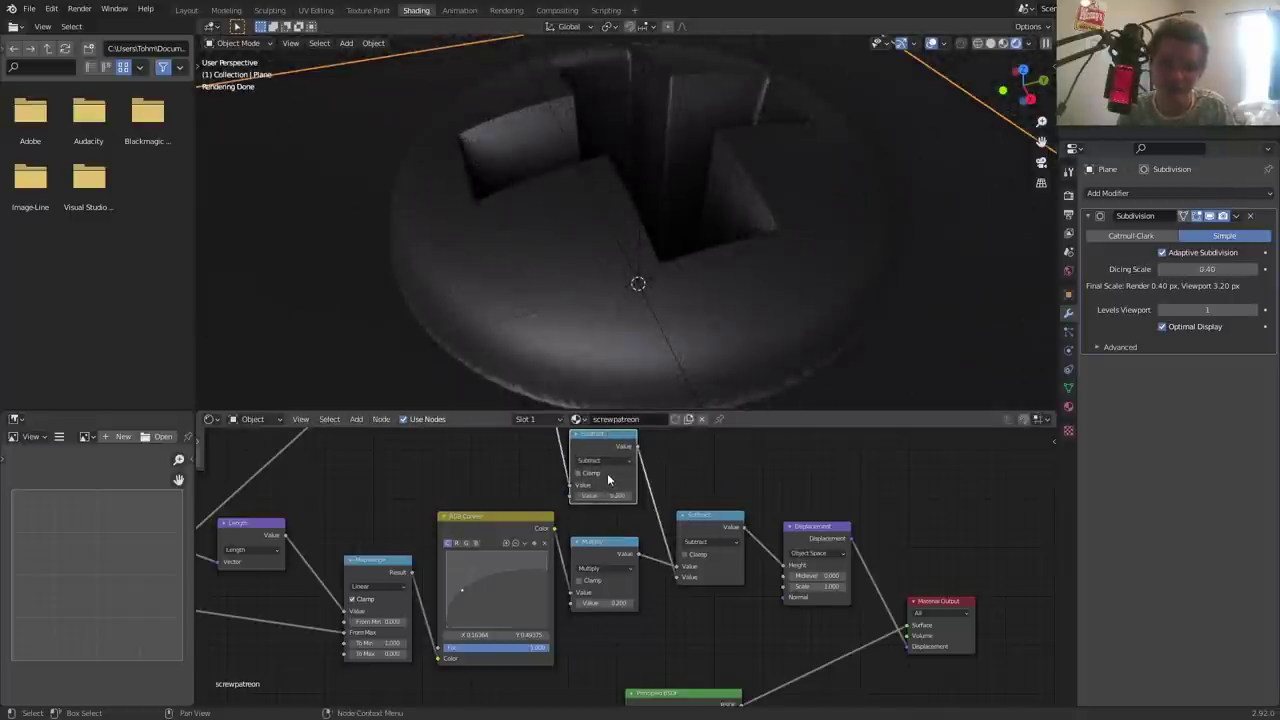
pyautogui.keyDown('ctrl'); pyautogui.scroll(-1, 604, 459); pyautogui.keyUp('ctrl')
pyautogui.keyDown('ctrl'); pyautogui.scroll(-1, 604, 459); pyautogui.keyUp('ctrl')
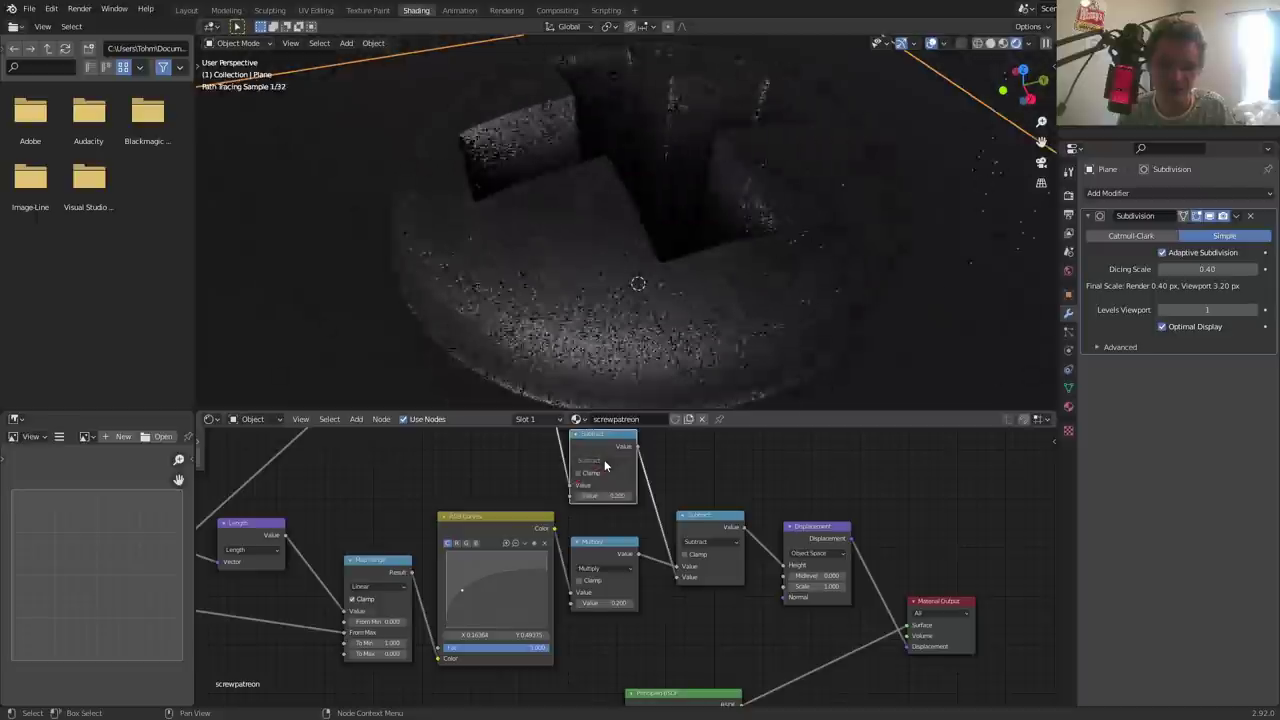
pyautogui.keyDown('ctrl'); pyautogui.scroll(1, 604, 459); pyautogui.keyUp('ctrl')
pyautogui.press('Return')
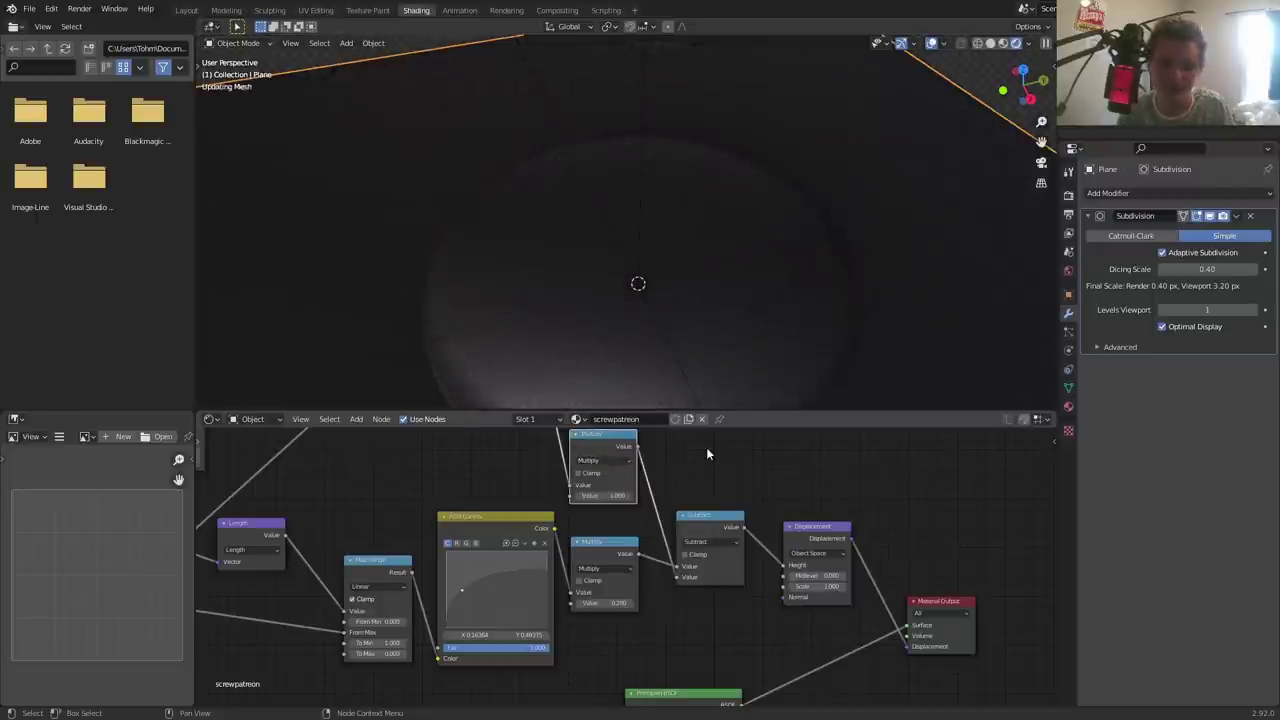
pyautogui.moveTo(606, 495)
pyautogui.mouseDown()
pyautogui.moveTo(570, 495)
pyautogui.moveTo(618, 495)
pyautogui.moveTo(590, 495)
pyautogui.mouseUp()
pyautogui.scroll(2, 699, 140)
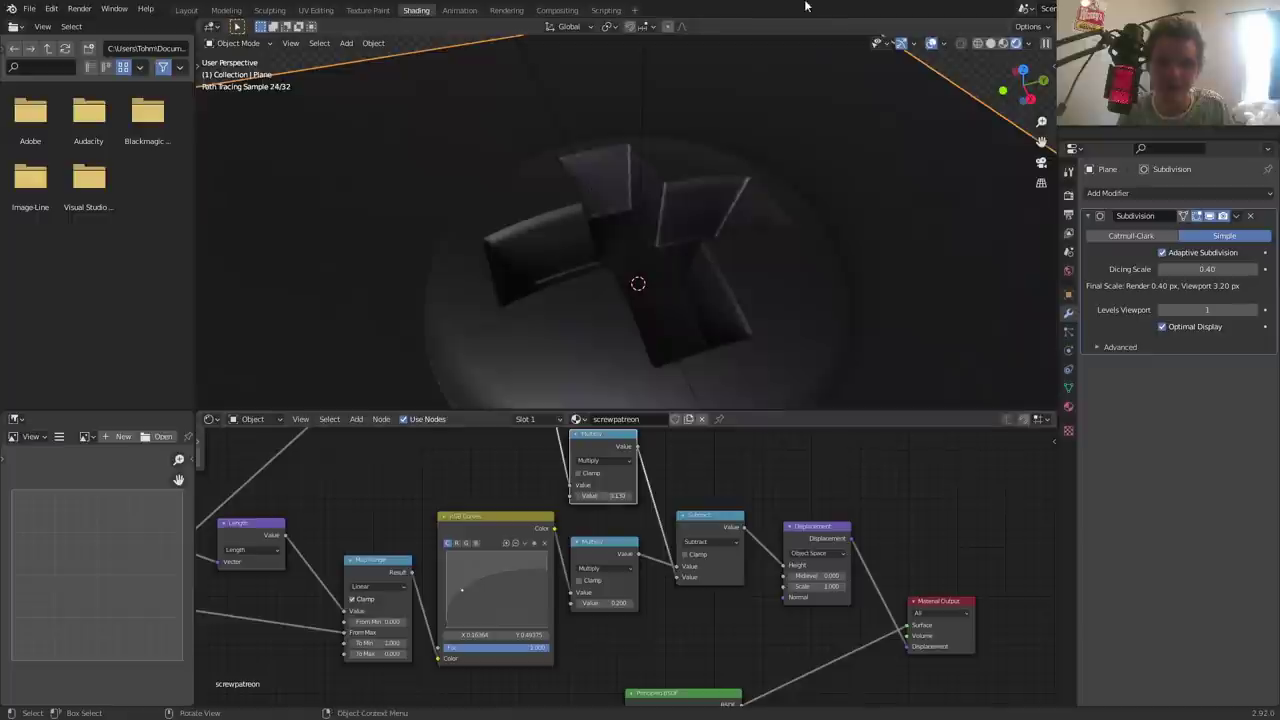
pyautogui.scroll(4, 699, 140)
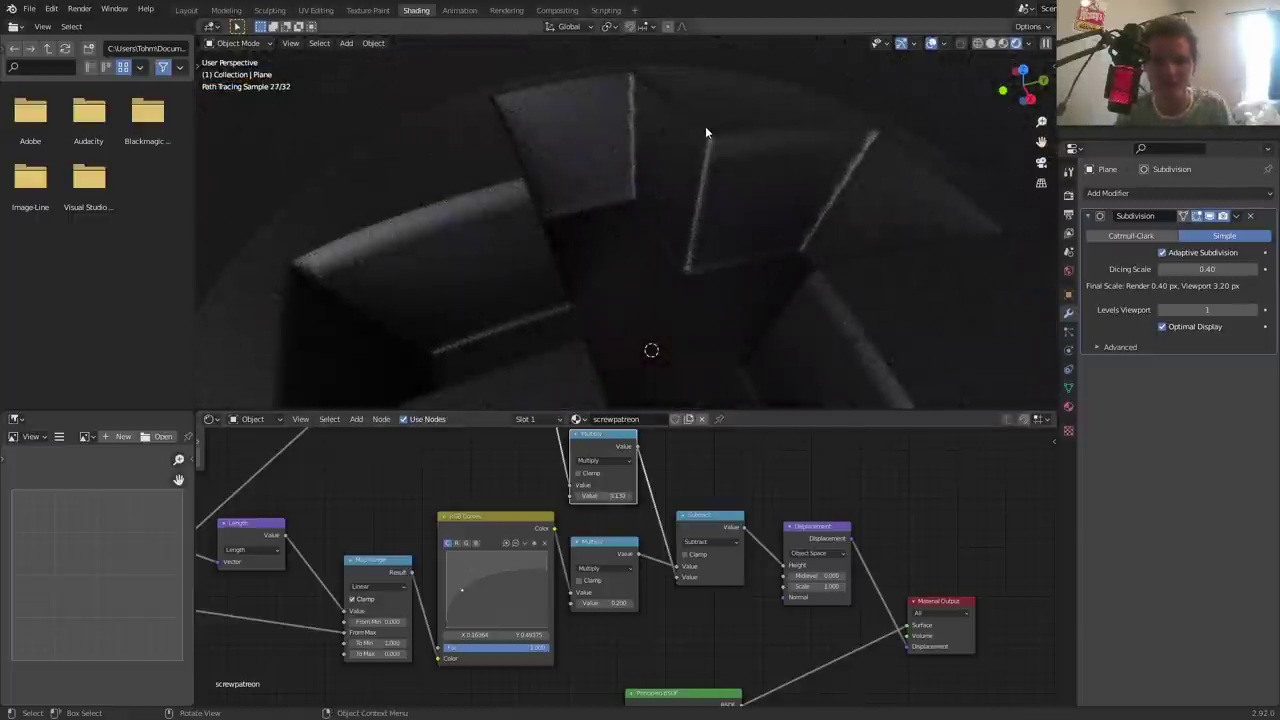
pyautogui.moveTo(799, 150); pyautogui.dragTo(855, 145, button='middle')
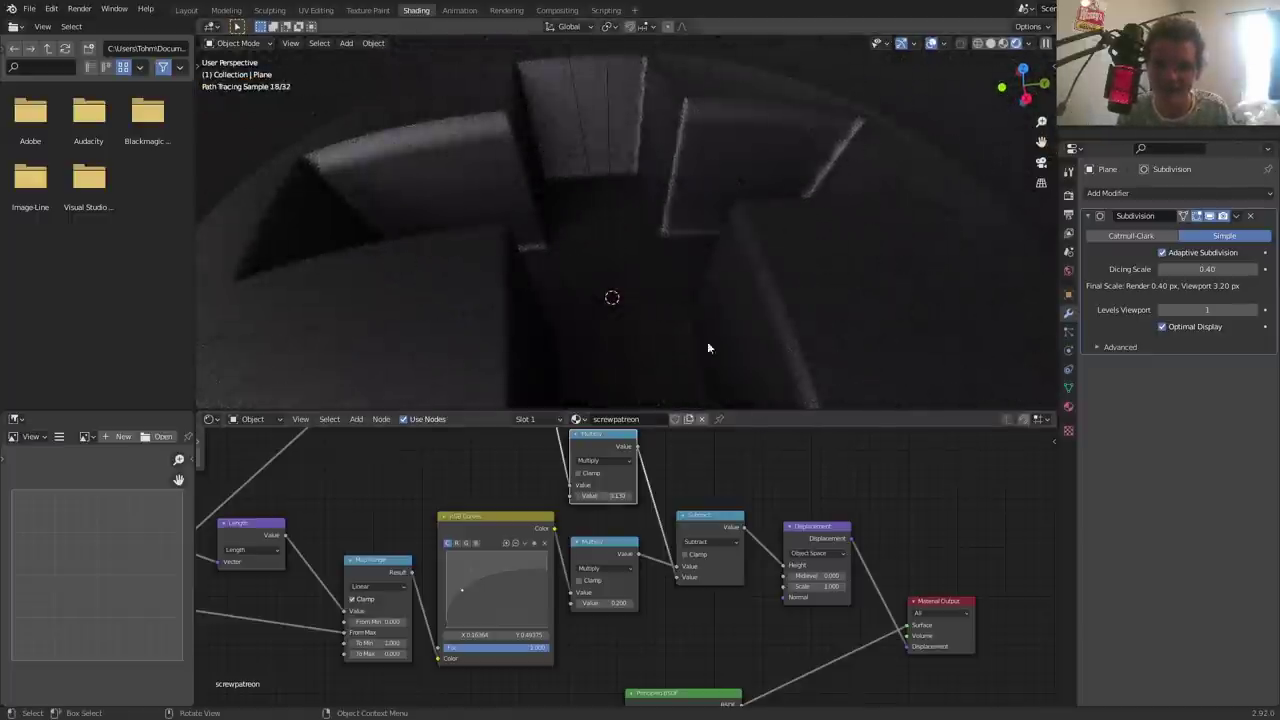
pyautogui.moveTo(680, 450); pyautogui.dragTo(660, 566, button='middle')
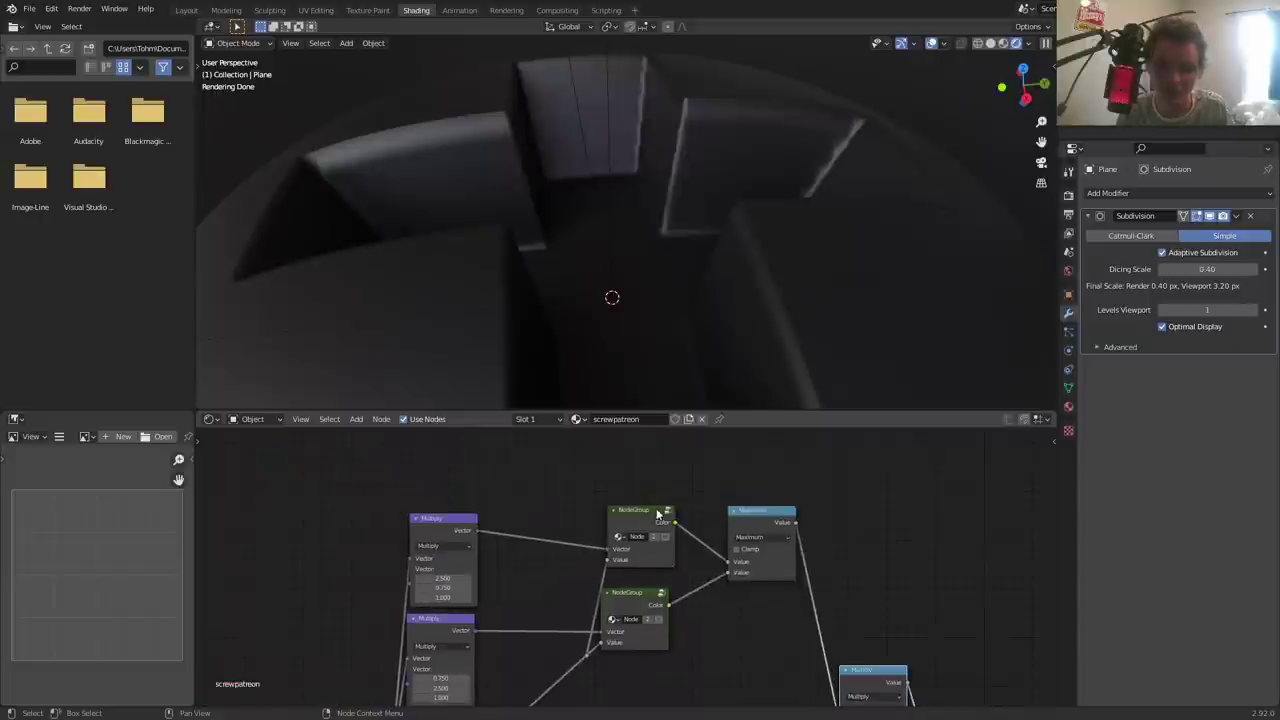
# - Set the node group's ColorRamp stop position to 0.03, exit the group, and save
pyautogui.click(665, 511)
pyautogui.scroll(3, 660, 515)
pyautogui.scroll(3, 660, 515)
pyautogui.scroll(2, 660, 515)
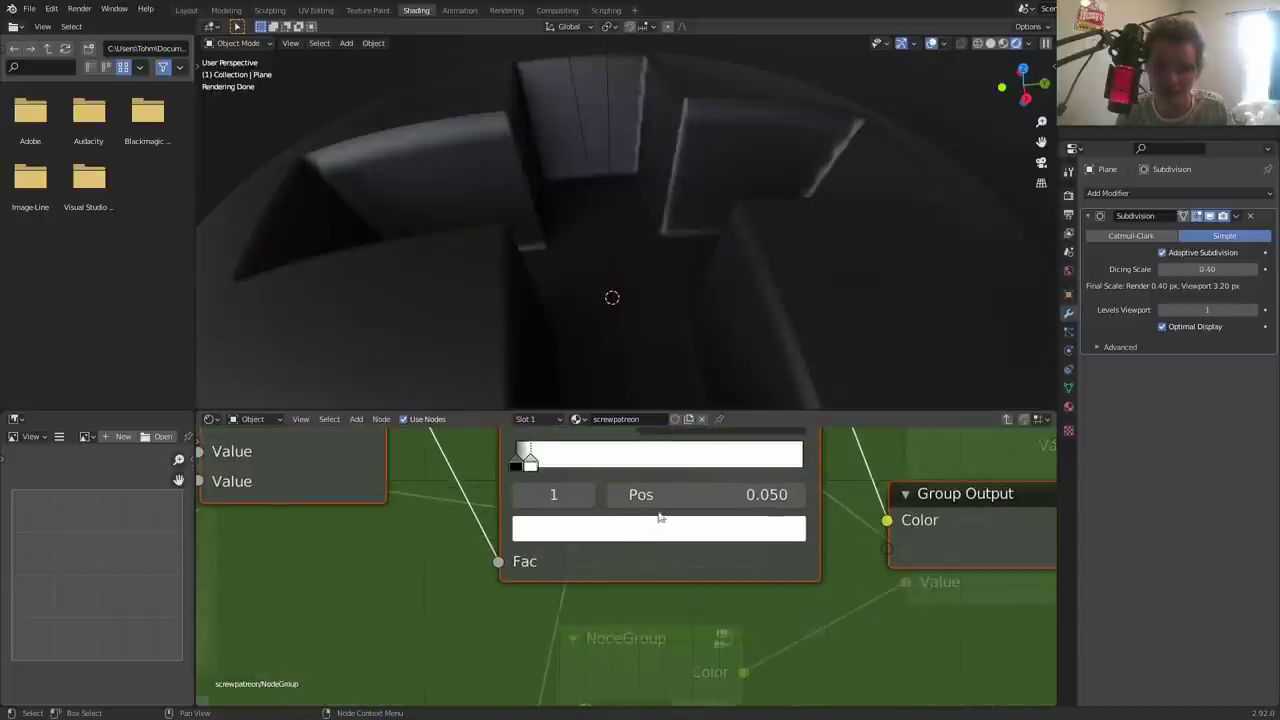
pyautogui.click(690, 495)
pyautogui.write('\\')
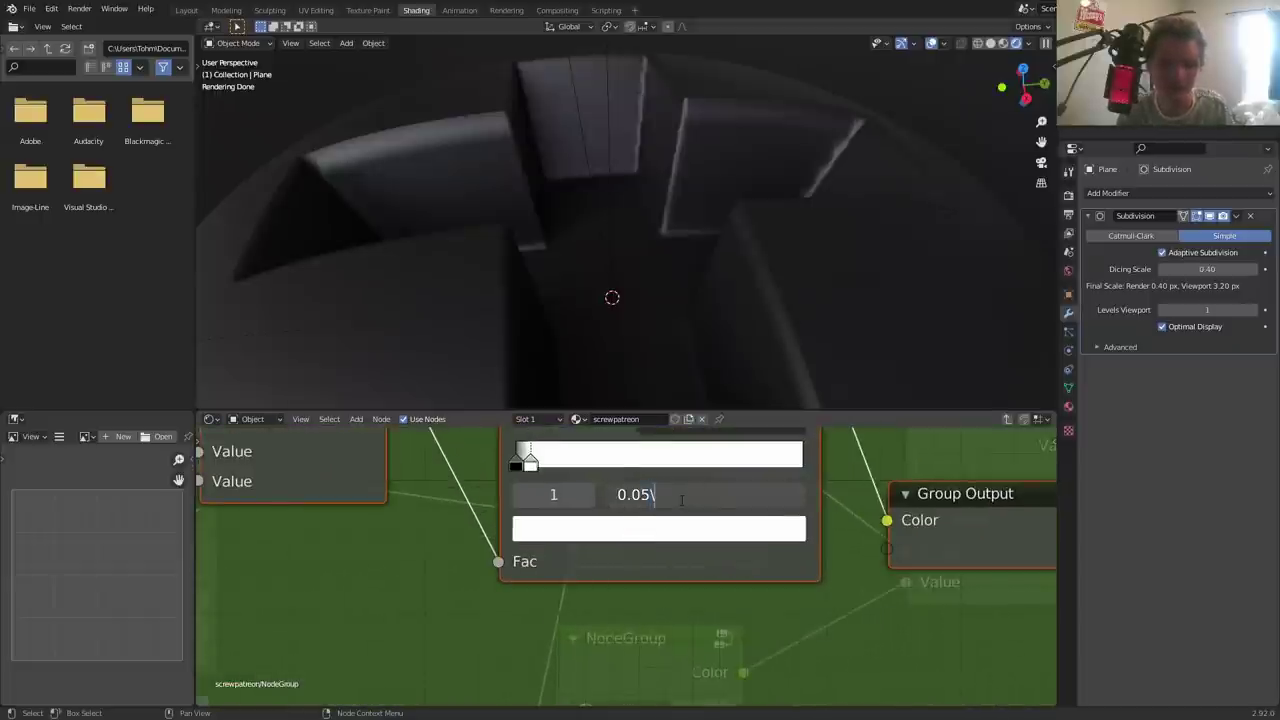
pyautogui.press('BackSpace')
pyautogui.write('3')
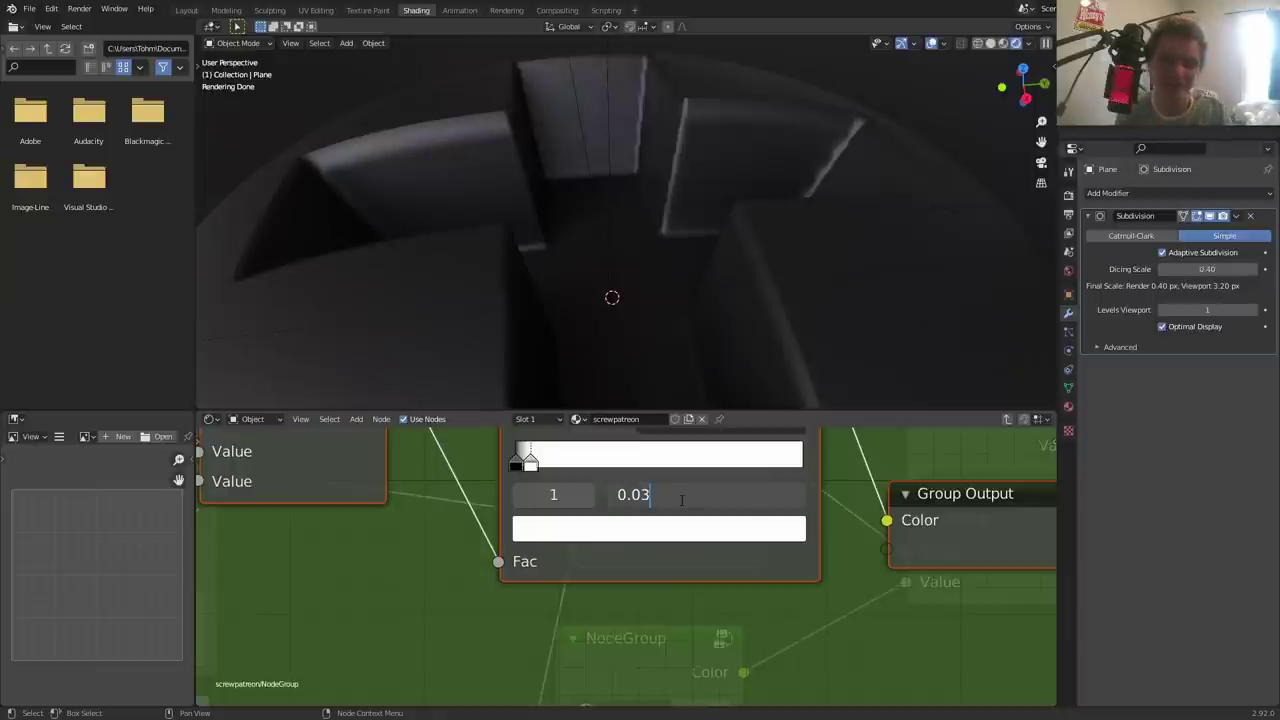
pyautogui.press('Return')
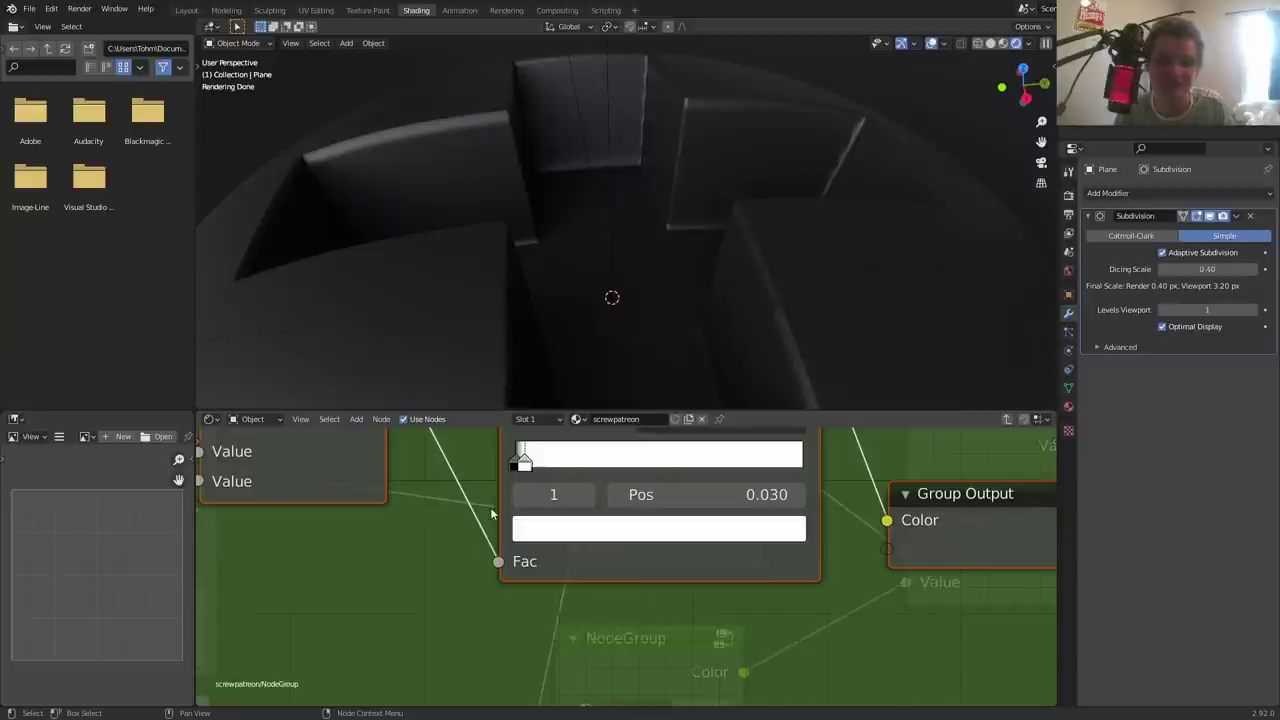
pyautogui.press('Tab')
pyautogui.scroll(-7, 573, 218)
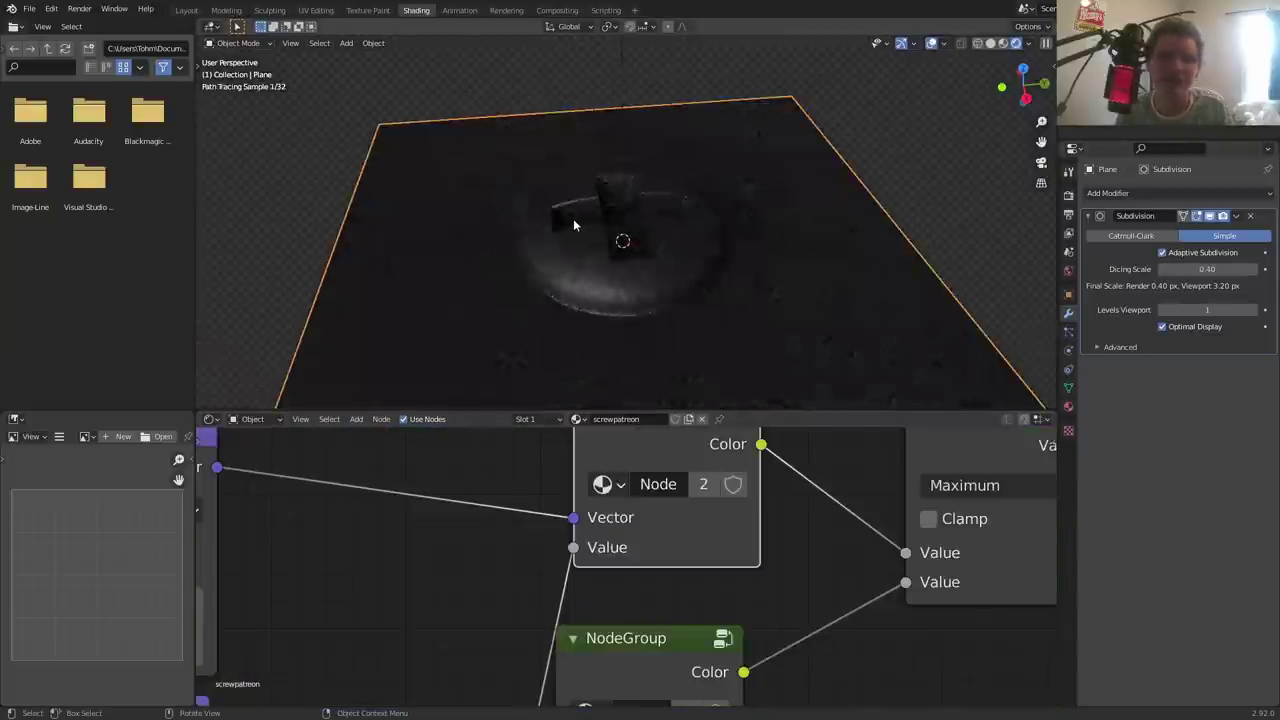
pyautogui.hotkey('ctrl', 's')
# - Set the Multiply node's value to 0.1, briefly trying 0.05, and save patreon.blend
pyautogui.moveTo(811, 531); pyautogui.dragTo(614, 486, button='middle')
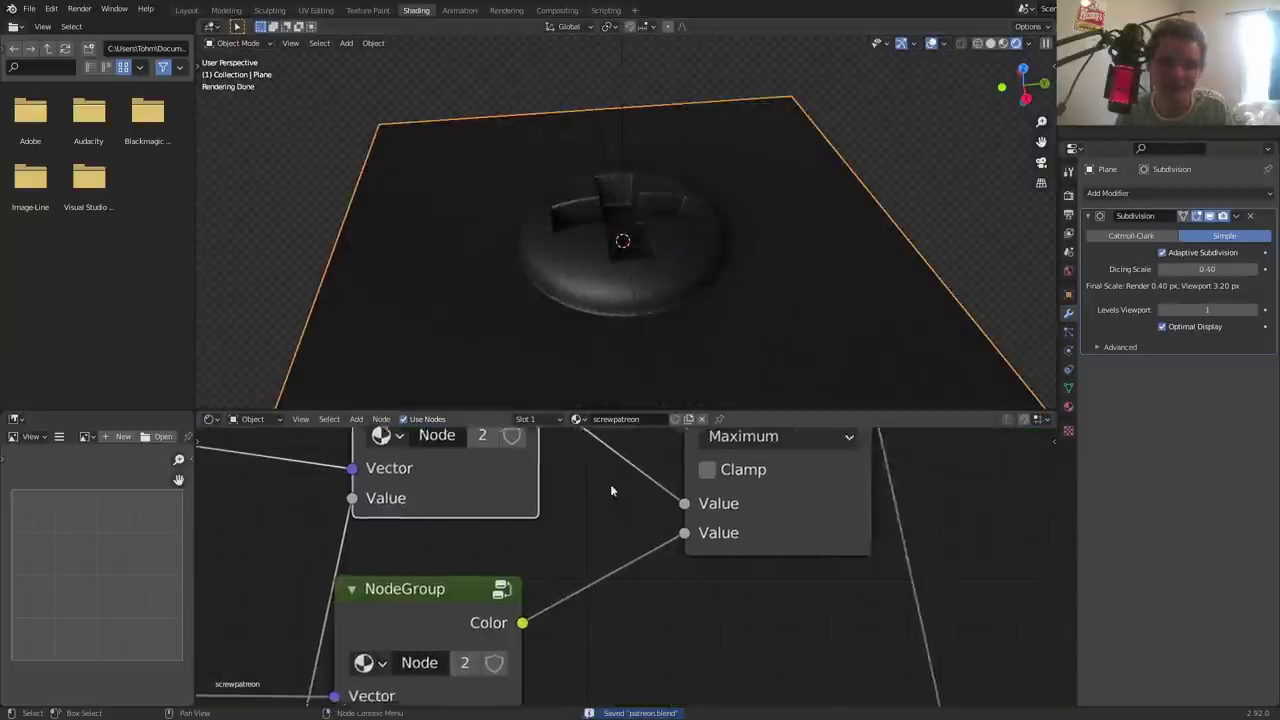
pyautogui.scroll(-3, 614, 486)
pyautogui.moveTo(580, 584); pyautogui.dragTo(638, 665, button='middle')
pyautogui.scroll(-2, 618, 602)
pyautogui.scroll(1, 605, 560)
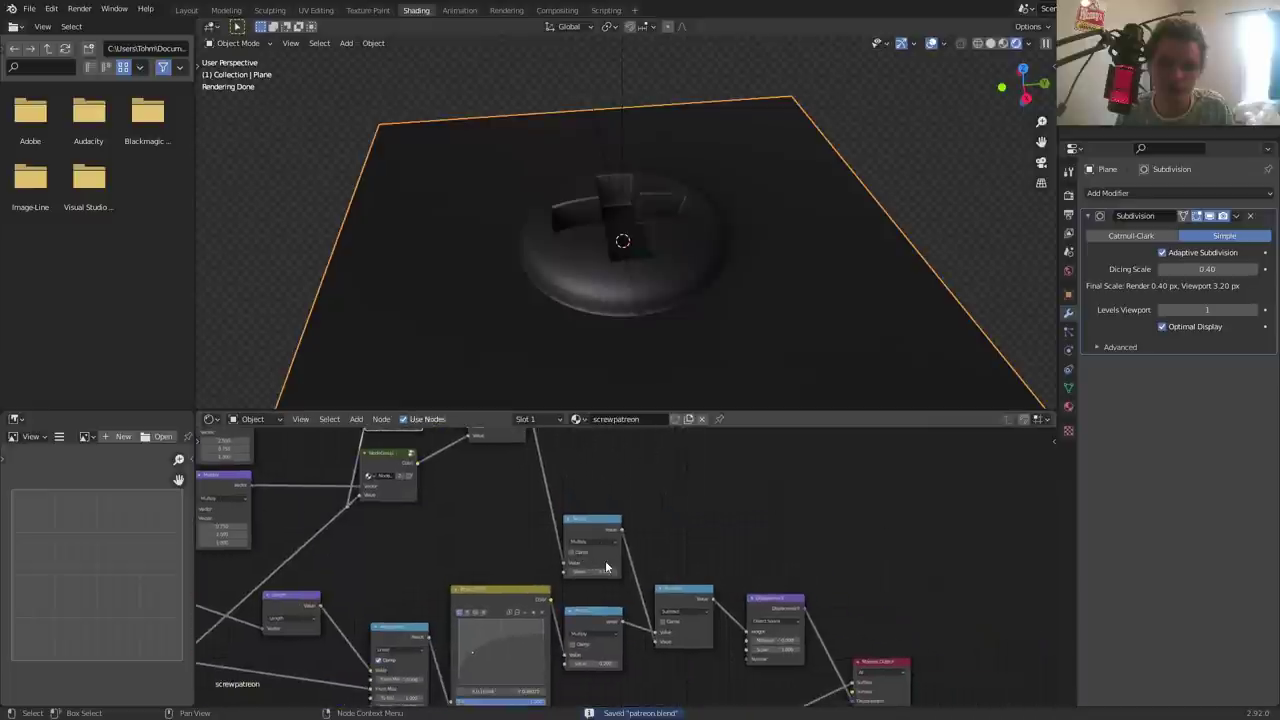
pyautogui.scroll(1, 605, 560)
pyautogui.click(572, 575)
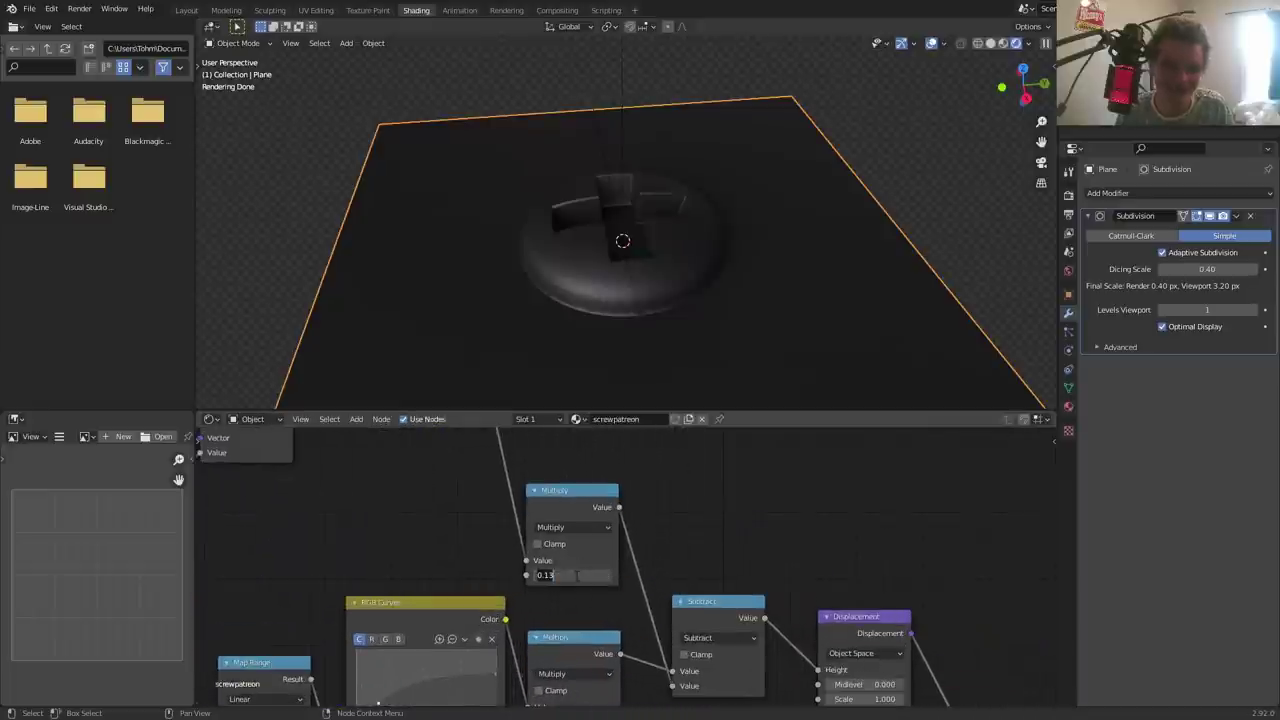
pyautogui.write('1')
pyautogui.press('Return')
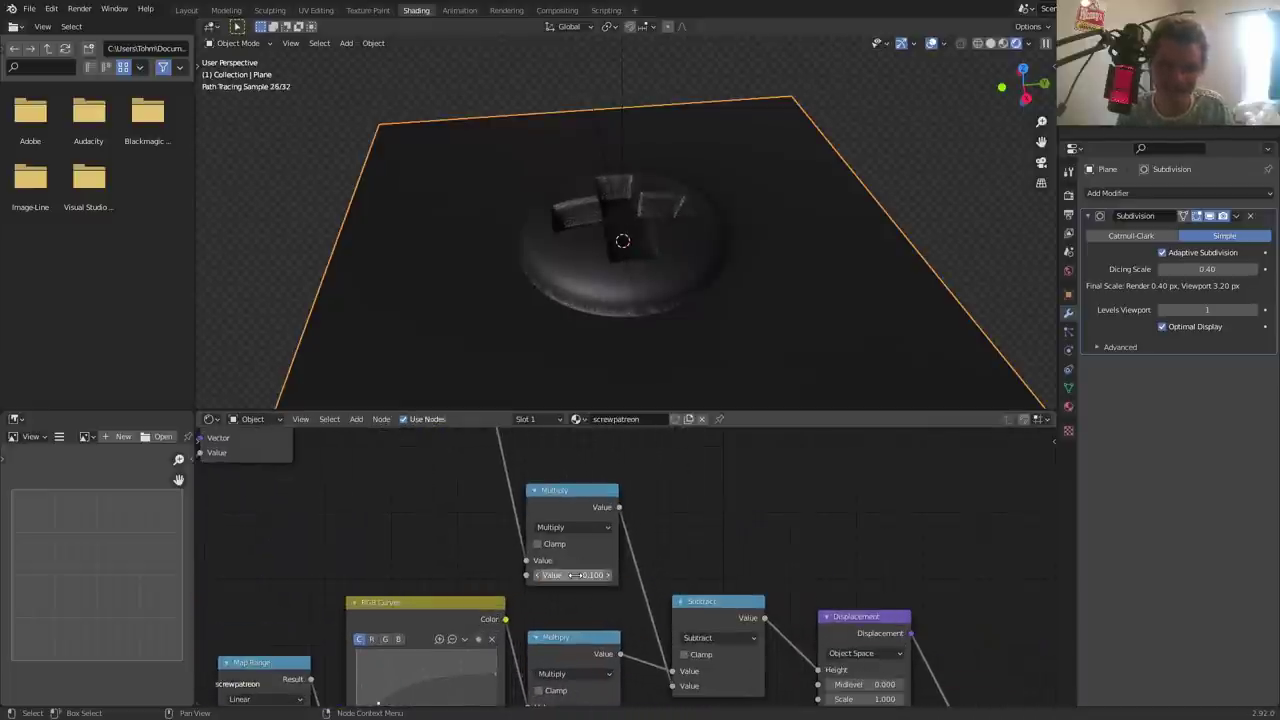
pyautogui.click(575, 575)
pyautogui.write('0.1')
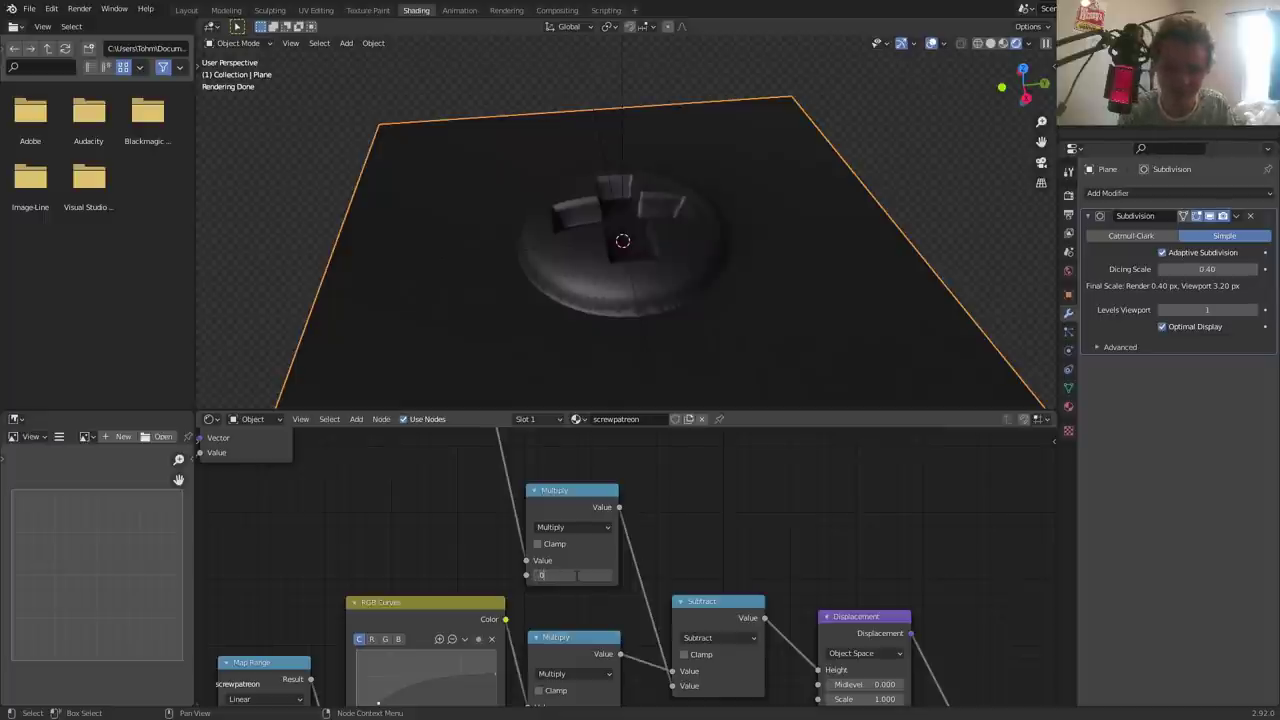
pyautogui.write('.05')
pyautogui.press('Return')
pyautogui.hotkey('ctrl', 'z')
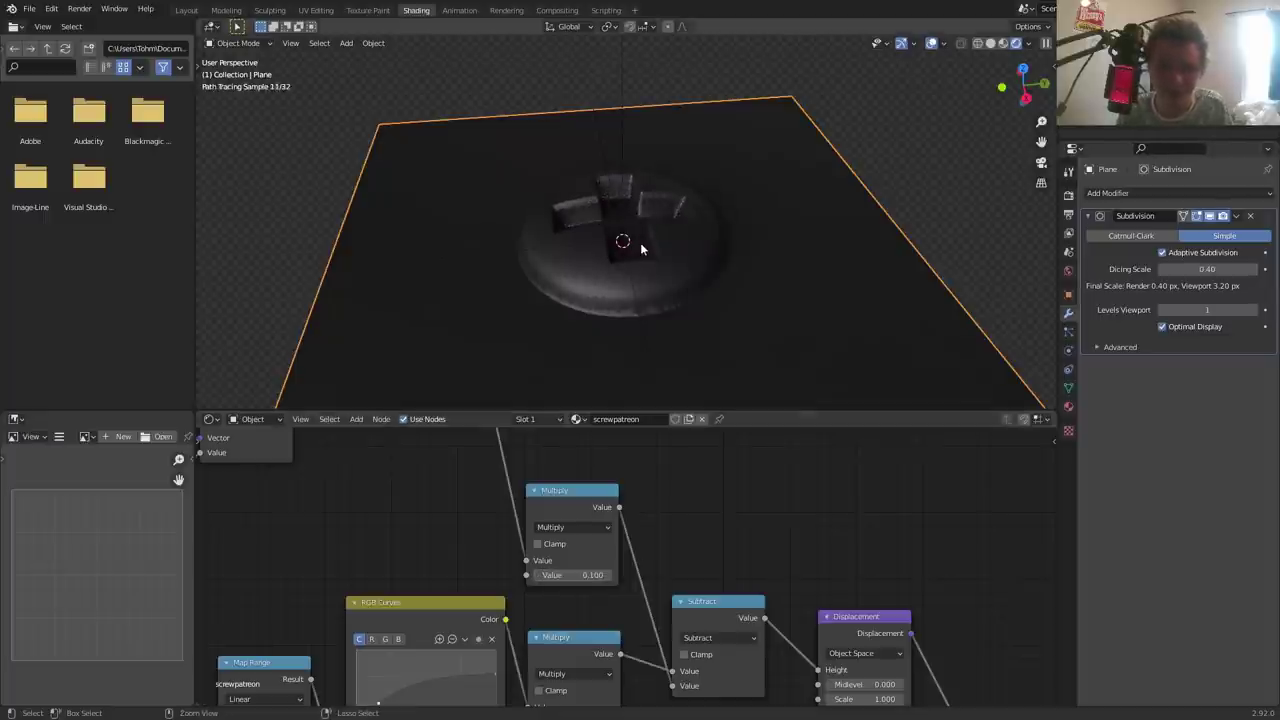
pyautogui.hotkey('ctrl', 's')
# - Move the Texture Coordinate and Value nodes further left and add reroute points to their links
pyautogui.moveTo(640, 242)
pyautogui.mouseDown(button='middle')
pyautogui.moveTo(676, 212)
pyautogui.moveTo(649, 167)
pyautogui.mouseUp(button='middle')
pyautogui.scroll(-4, 630, 145)
pyautogui.click(627, 138)
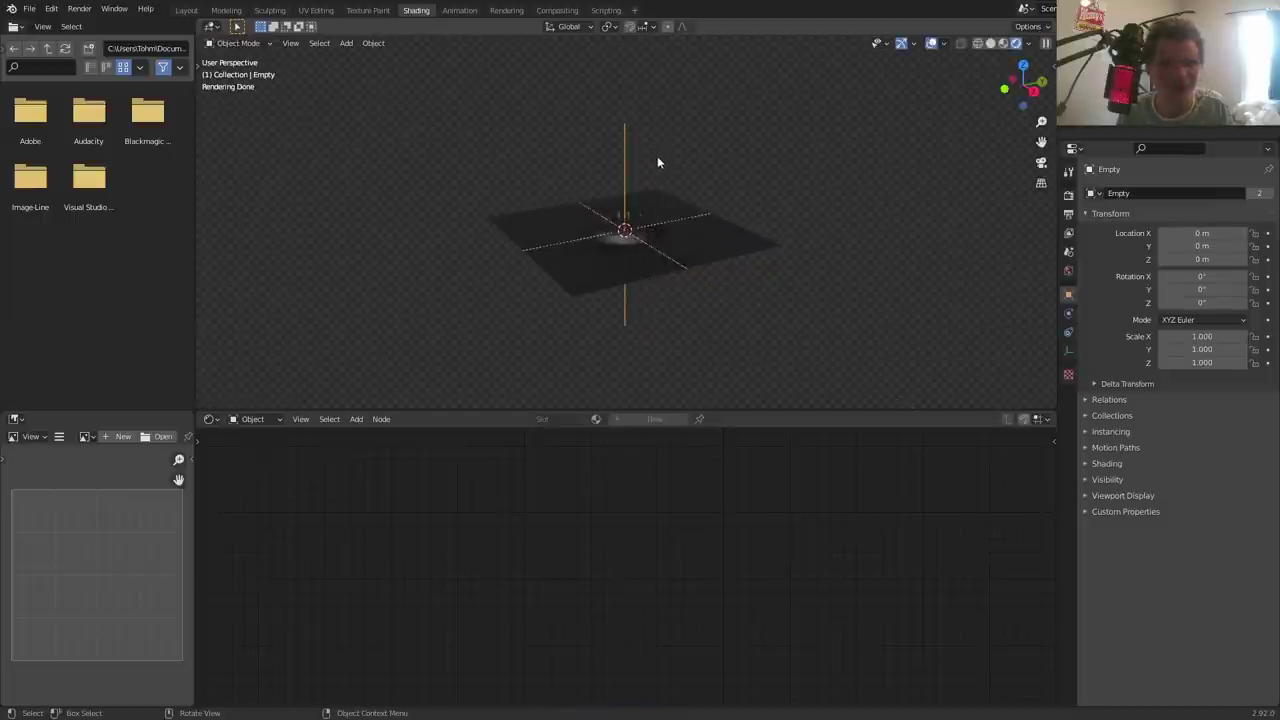
pyautogui.click(686, 232)
pyautogui.scroll(-3, 666, 520)
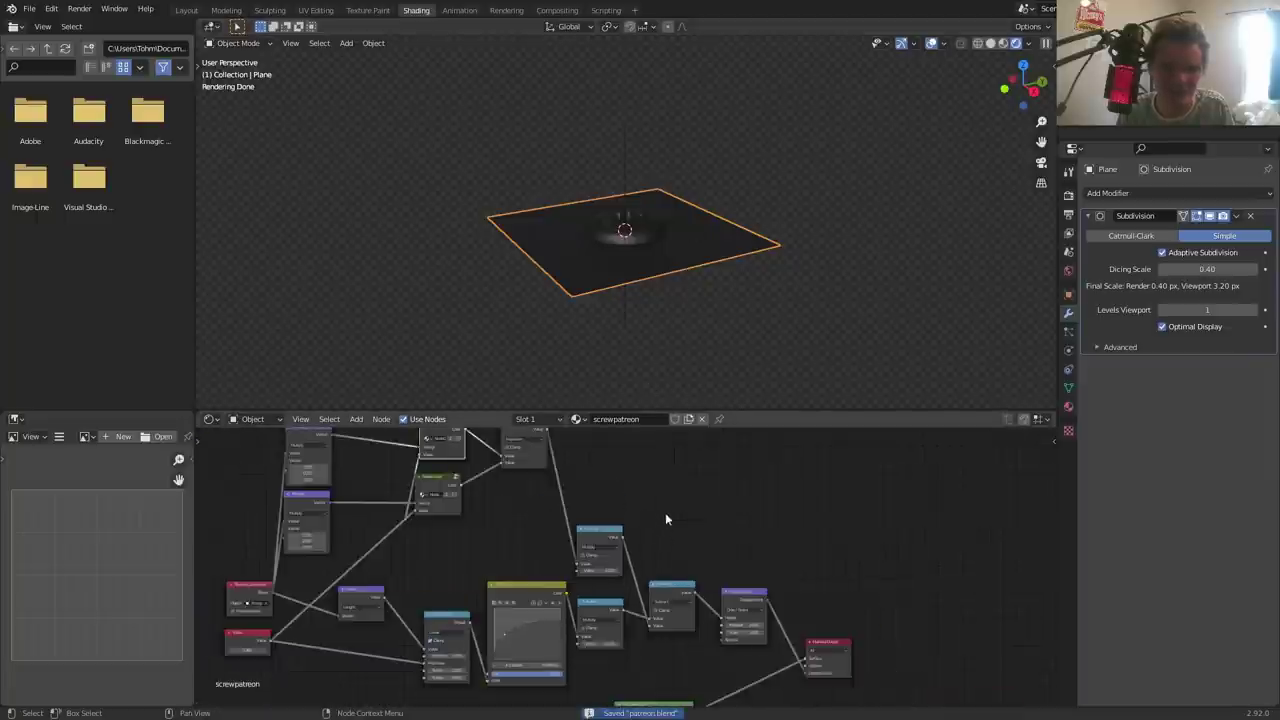
pyautogui.scroll(-2, 665, 512)
pyautogui.scroll(2, 575, 572)
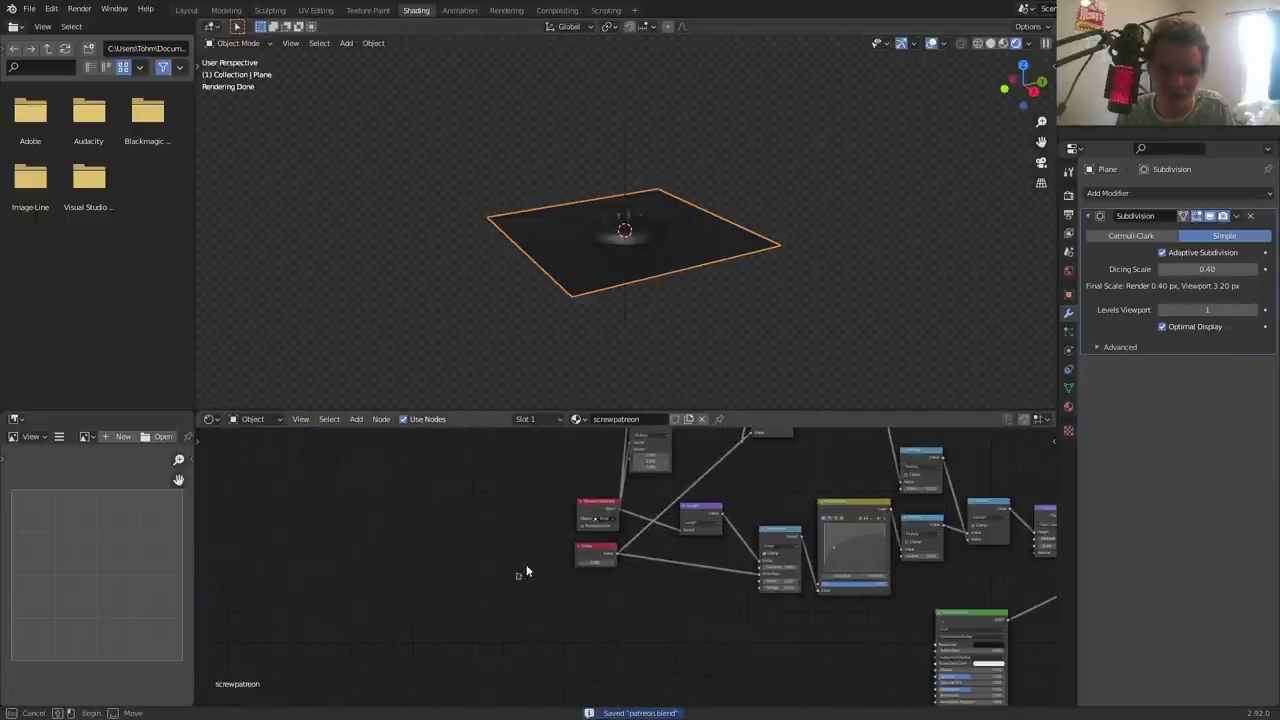
pyautogui.moveTo(523, 571); pyautogui.dragTo(614, 491)
pyautogui.press('g')
pyautogui.click(394, 525)
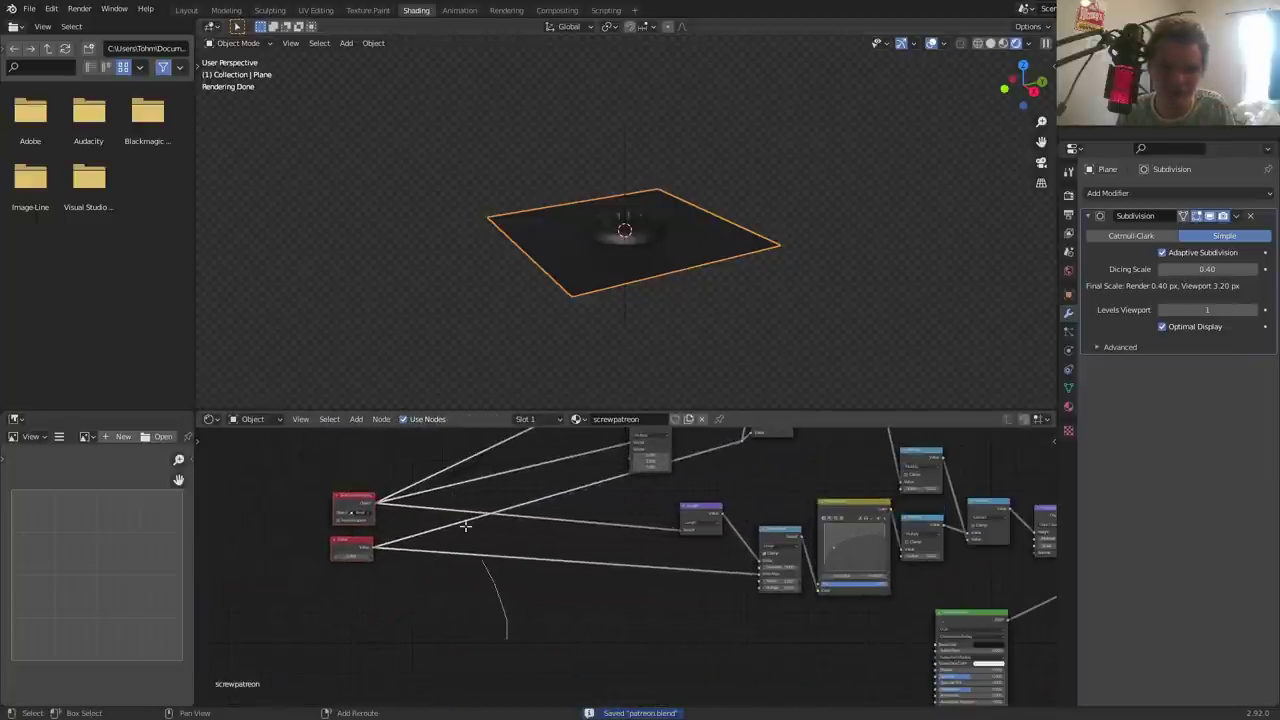
pyautogui.keyDown('shift'); pyautogui.moveTo(465, 526); pyautogui.dragTo(450, 486, button='right'); pyautogui.keyUp('shift')
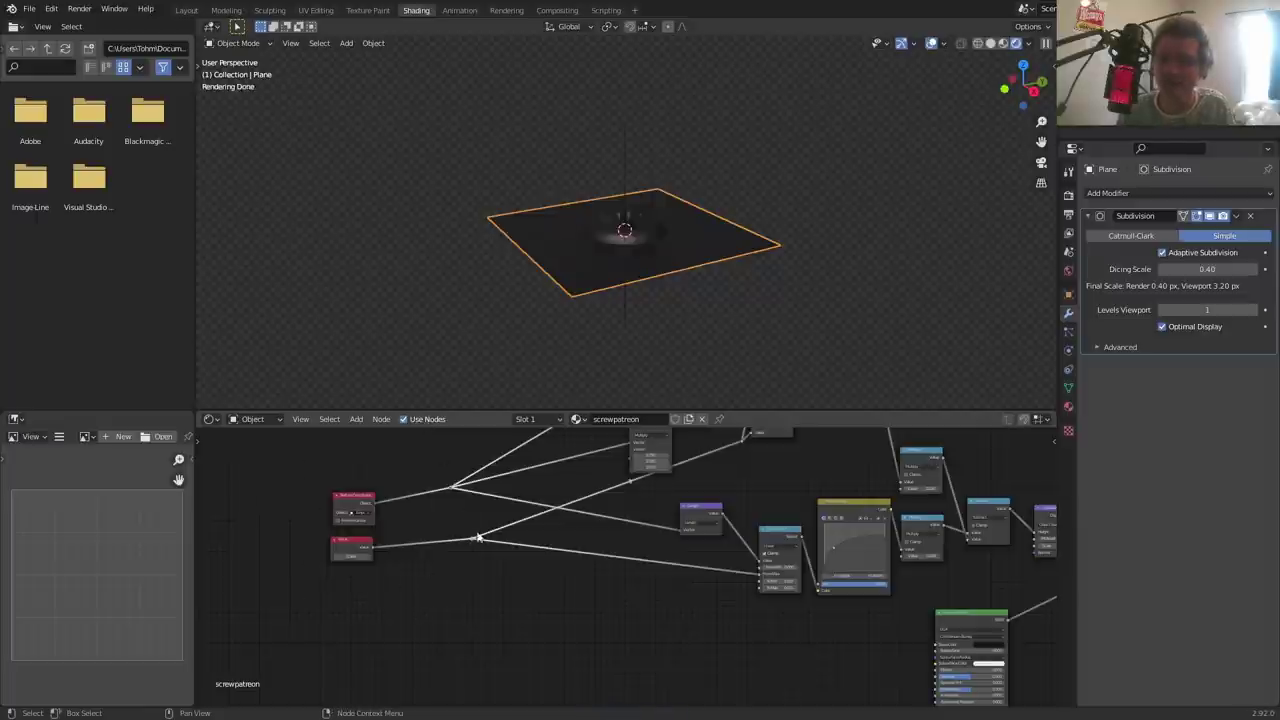
# - Move the Principled BSDF node to the lower left and shift the two reroutes up-right
pyautogui.scroll(-3, 478, 538)
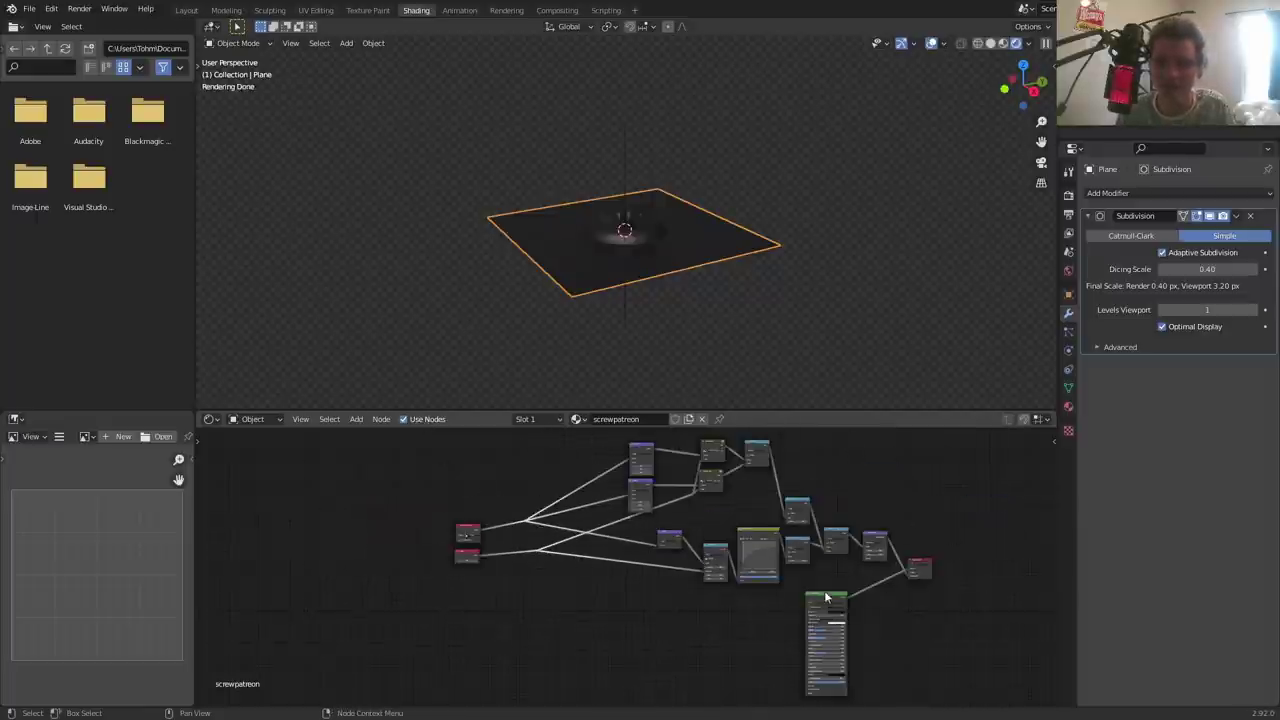
pyautogui.moveTo(826, 597); pyautogui.dragTo(496, 619)
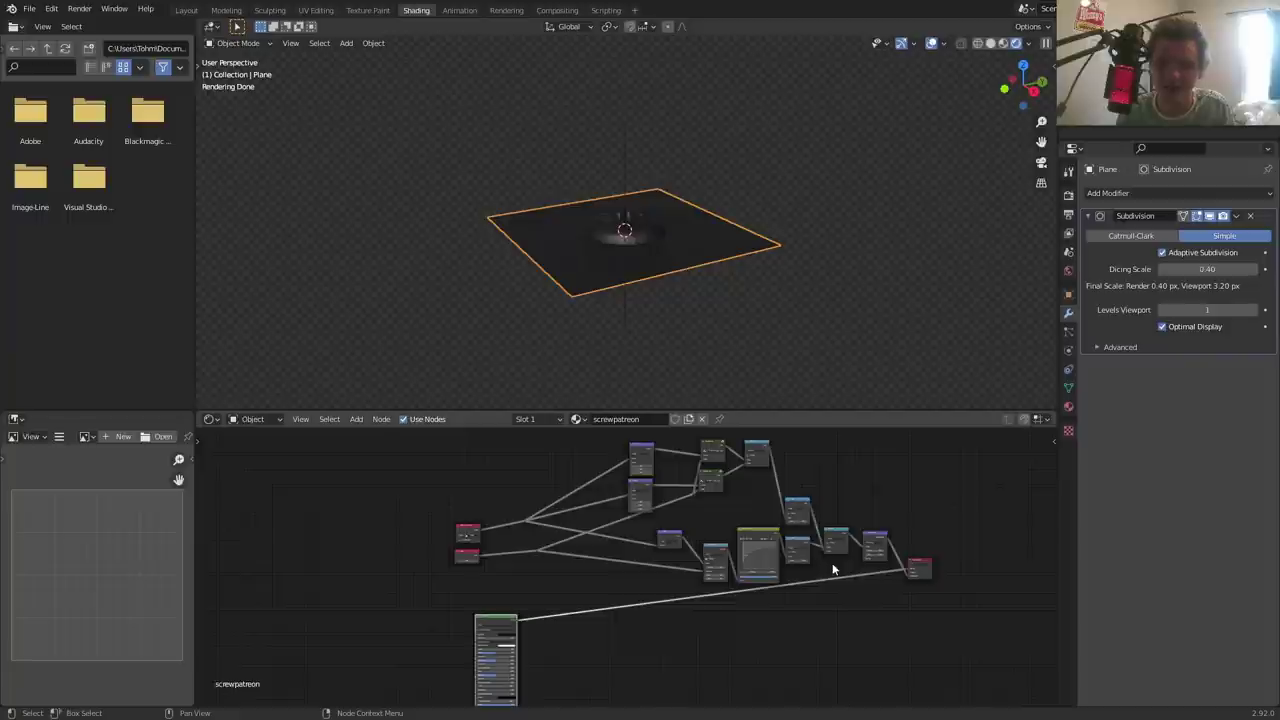
pyautogui.moveTo(531, 577); pyautogui.dragTo(497, 497)
pyautogui.press('g')
pyautogui.click(571, 477)
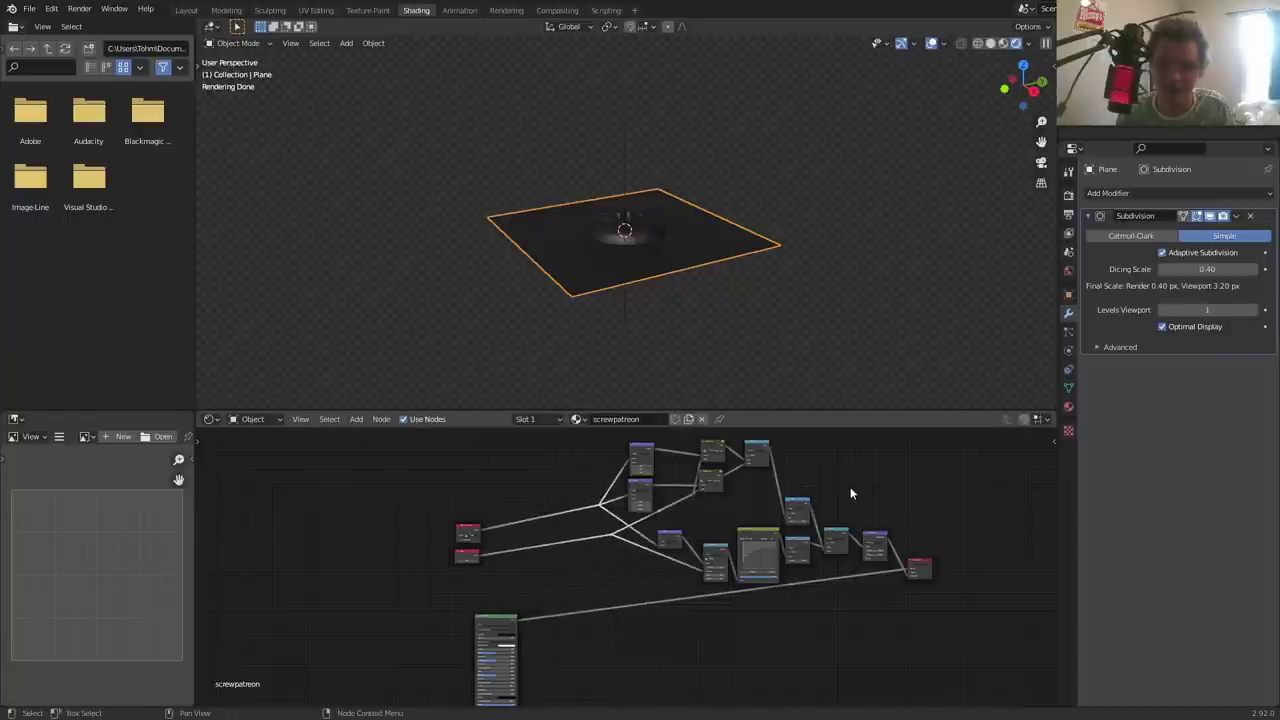
pyautogui.moveTo(830, 458); pyautogui.dragTo(790, 486, button='middle')
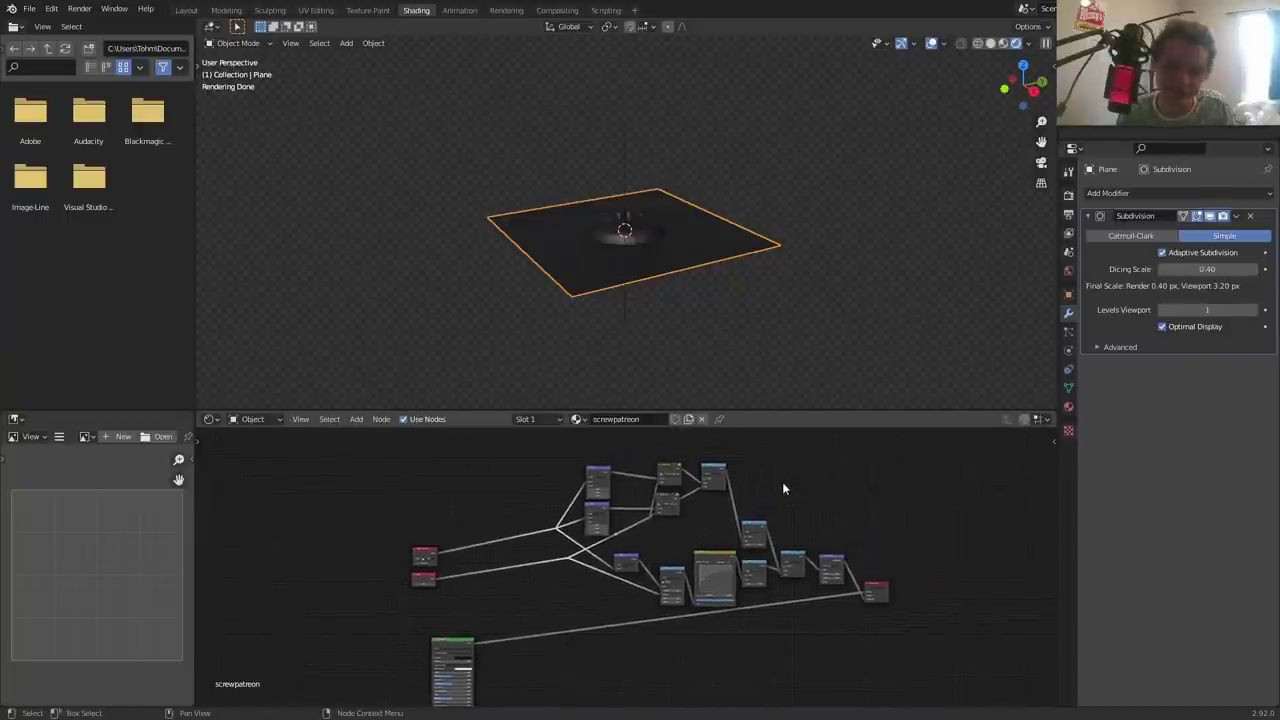
pyautogui.scroll(2, 775, 485)
pyautogui.press('Home')
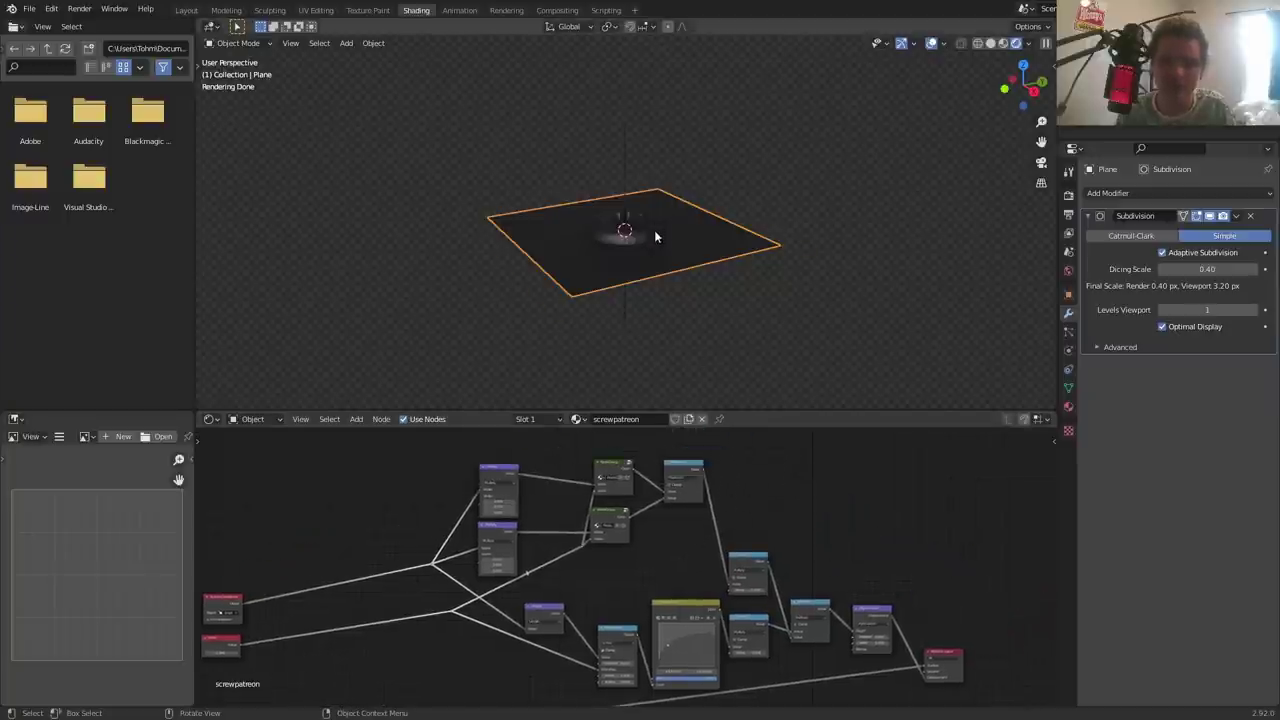
# - Test a fully metallic screw material, then undo the Metallic change
pyautogui.scroll(4, 691, 242)
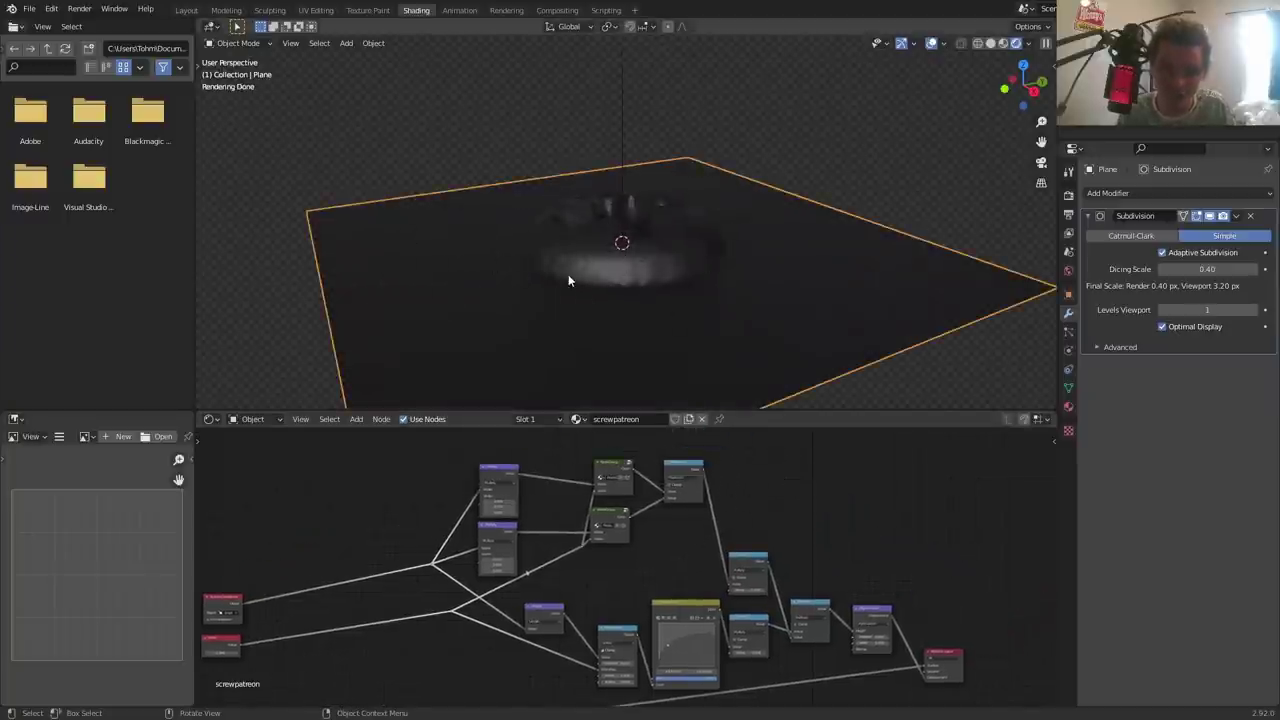
pyautogui.moveTo(569, 262); pyautogui.dragTo(557, 305, button='middle')
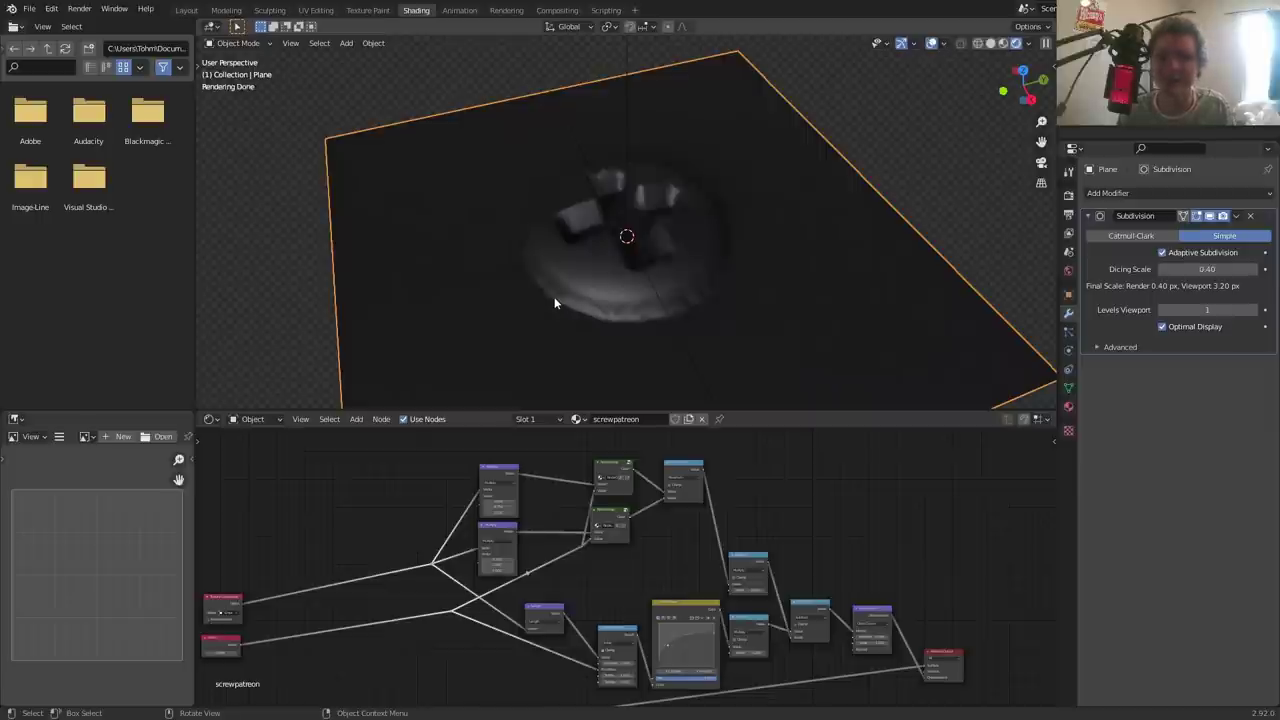
pyautogui.scroll(3, 620, 649)
pyautogui.moveTo(620, 649); pyautogui.dragTo(500, 600, button='middle')
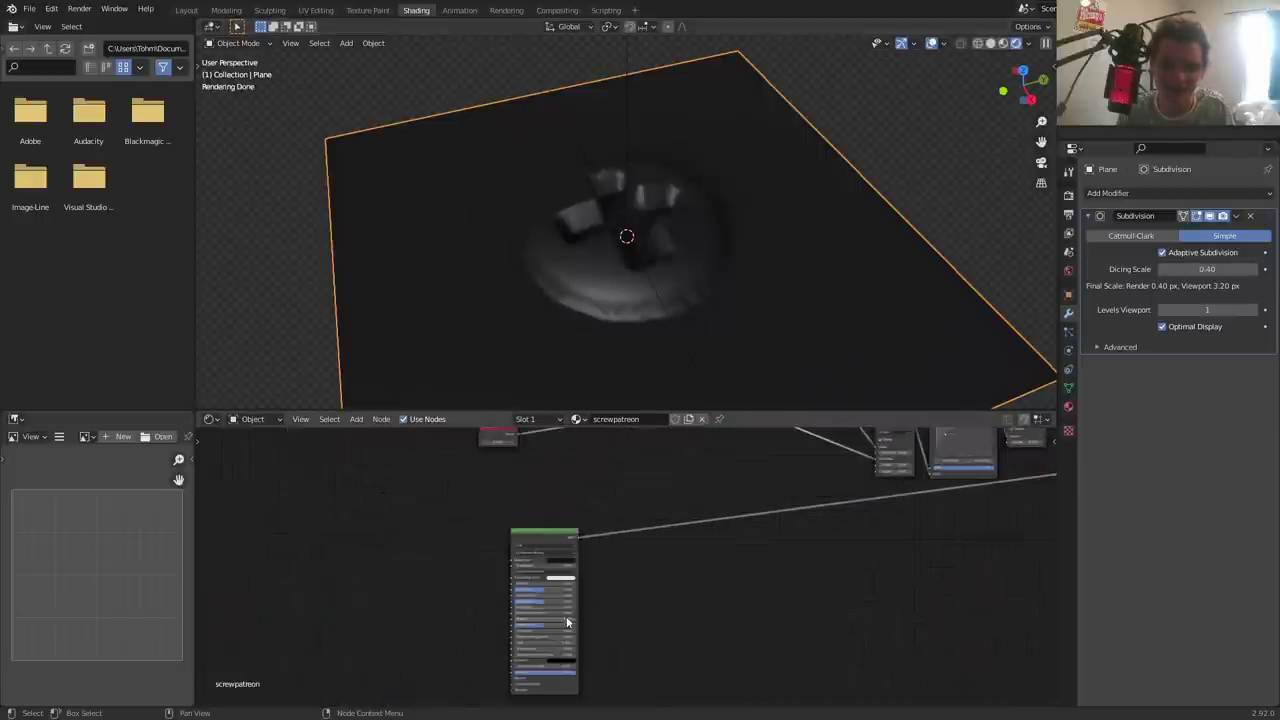
pyautogui.scroll(2, 473, 594)
pyautogui.moveTo(485, 595); pyautogui.dragTo(533, 595)
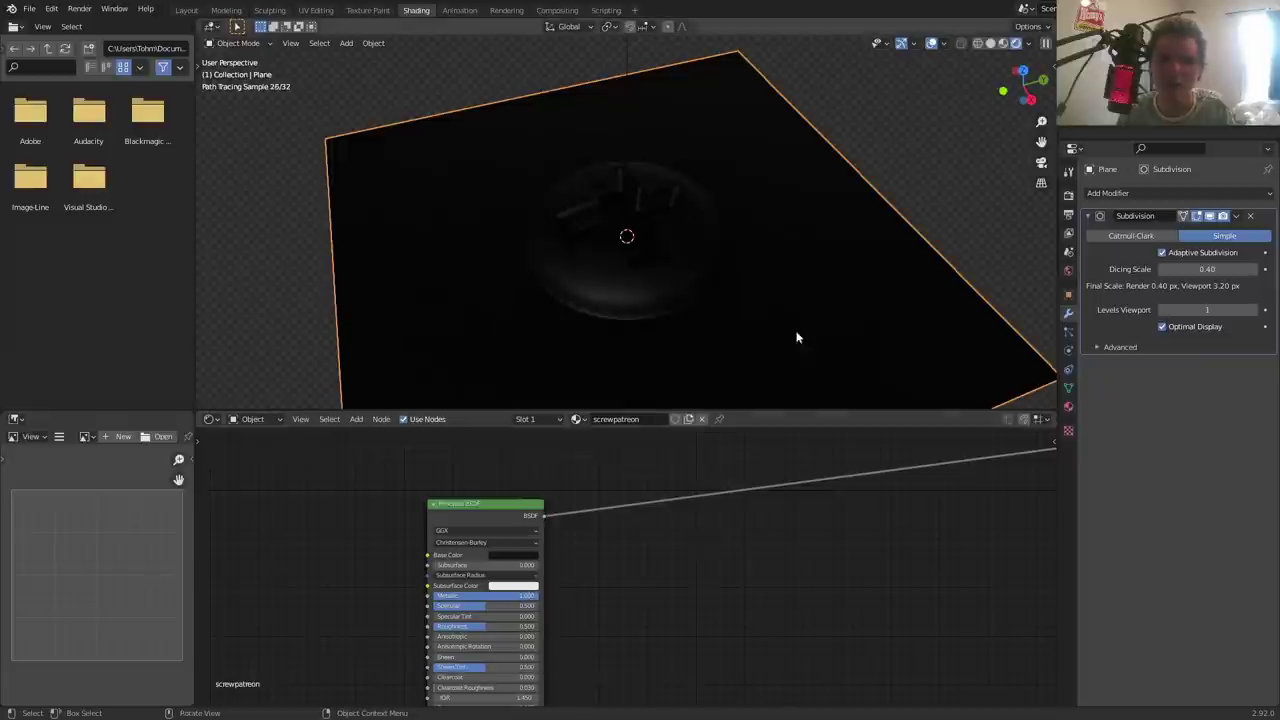
pyautogui.hotkey('ctrl', 'z')
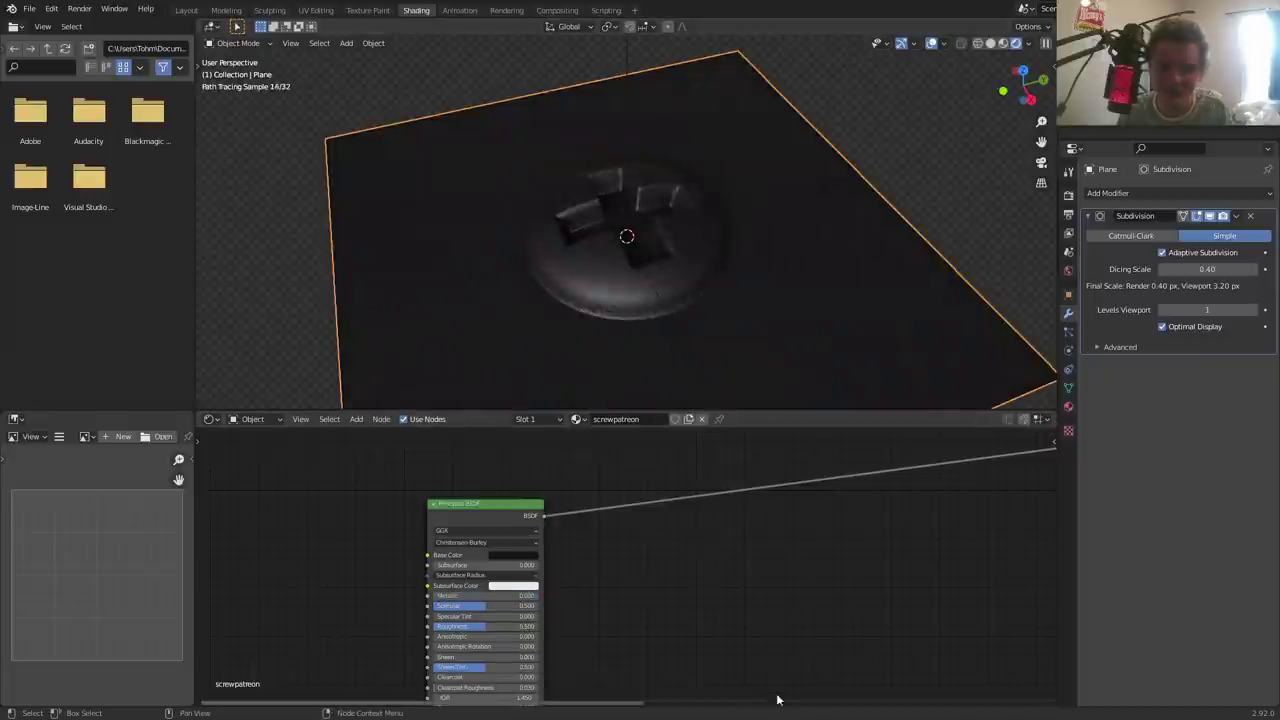
pyautogui.scroll(-3, 848, 606)
pyautogui.scroll(-2, 848, 606)
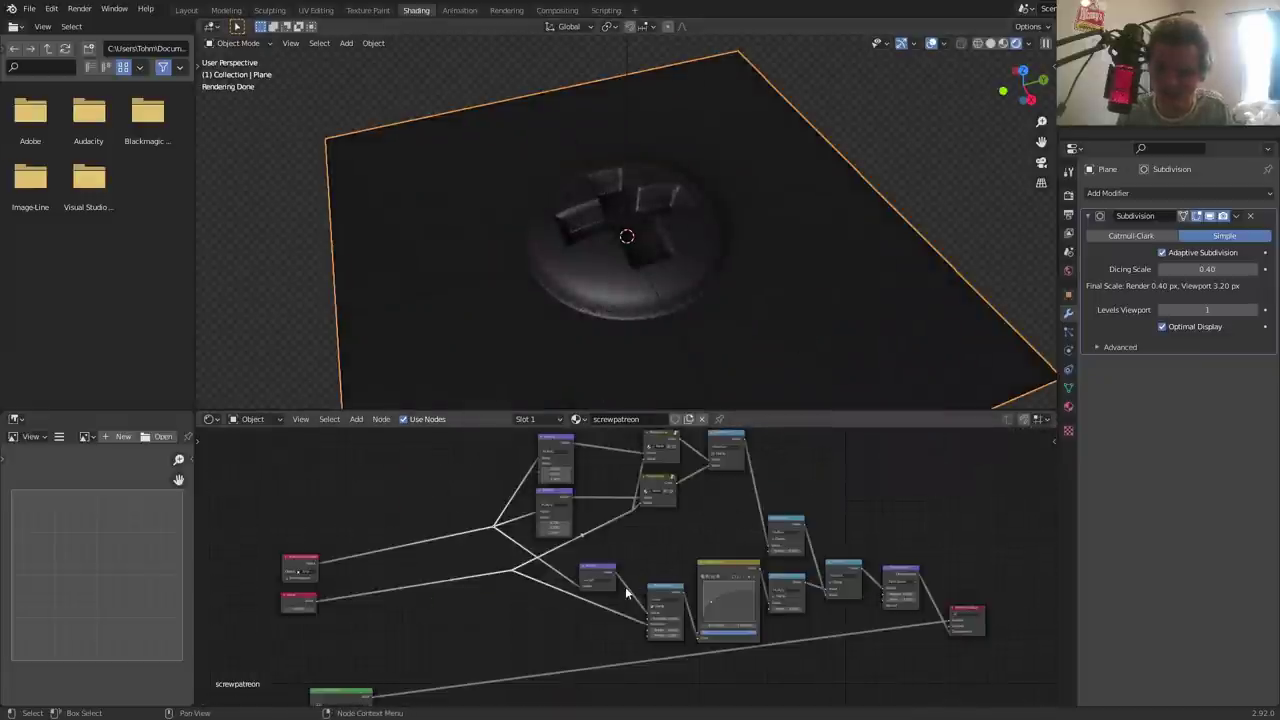
pyautogui.scroll(2, 627, 593)
# - Add a Math node below the curves node and wire its output
pyautogui.keyDown('ctrl'); pyautogui.keyDown('shift'); pyautogui.click(675, 594); pyautogui.keyUp('shift'); pyautogui.keyUp('ctrl')
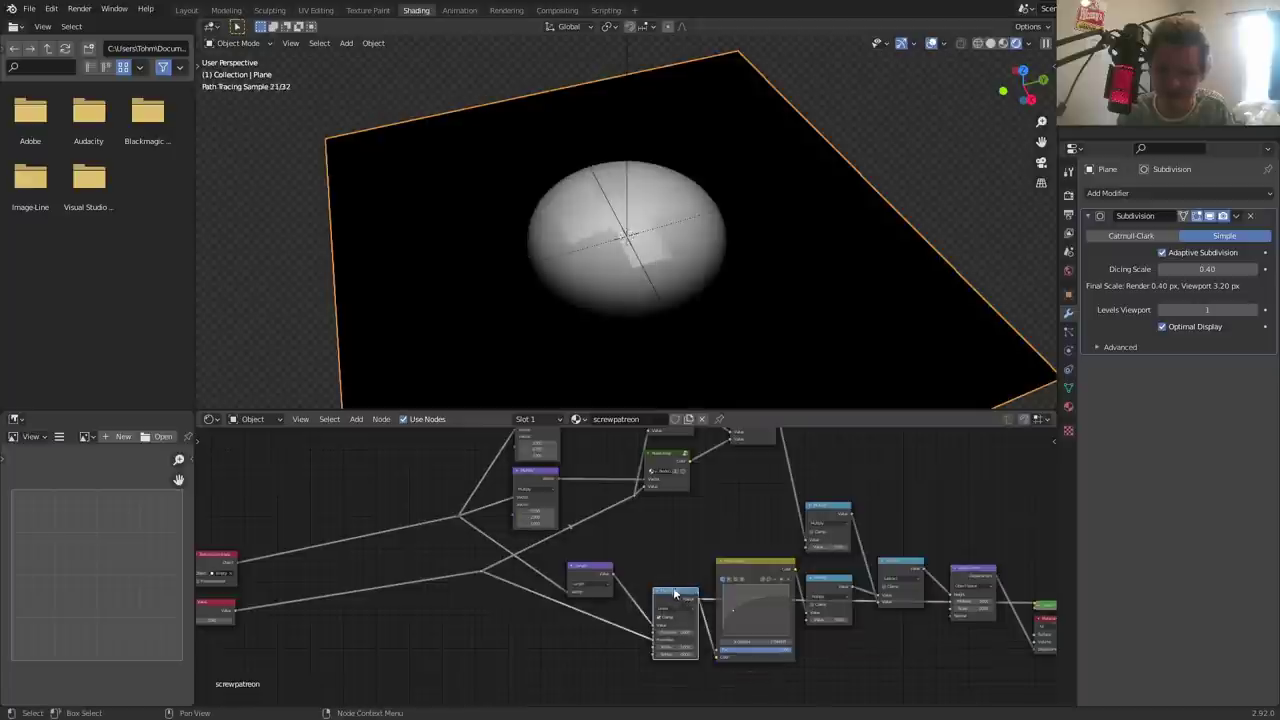
pyautogui.moveTo(670, 596); pyautogui.dragTo(632, 558, button='middle')
pyautogui.hotkey('shift', 'a')
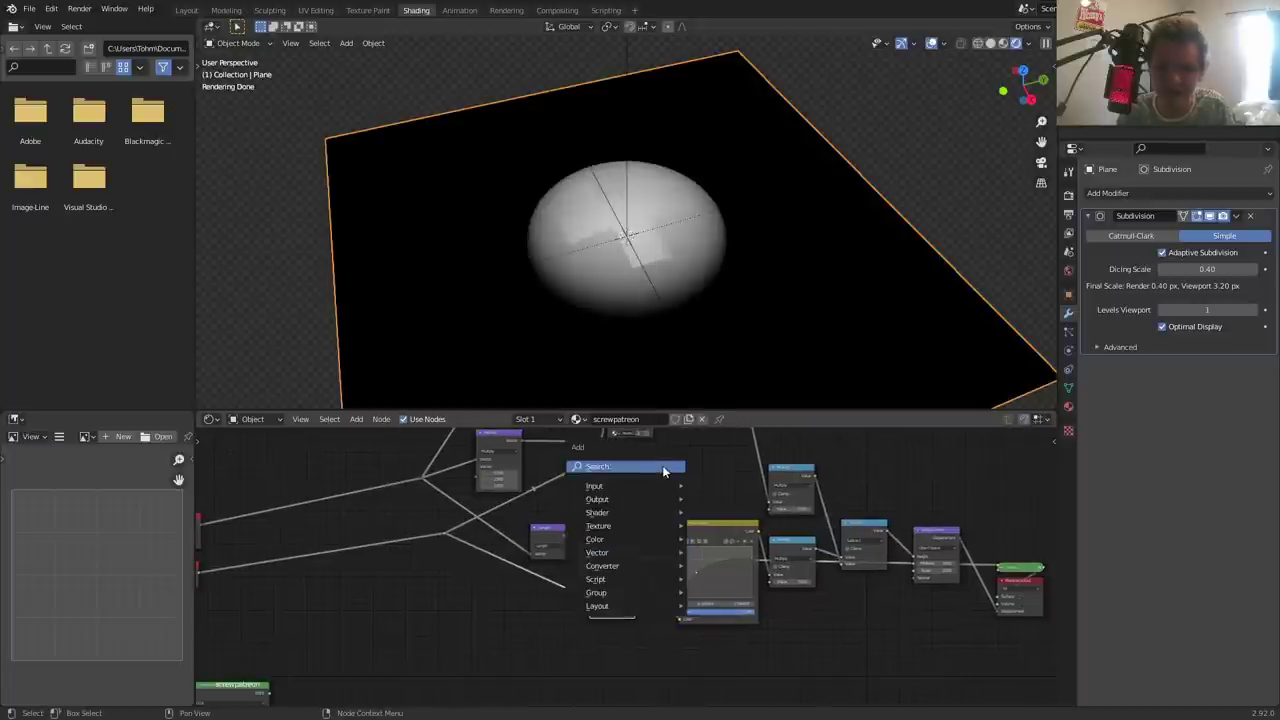
pyautogui.click(662, 465)
pyautogui.write('mat')
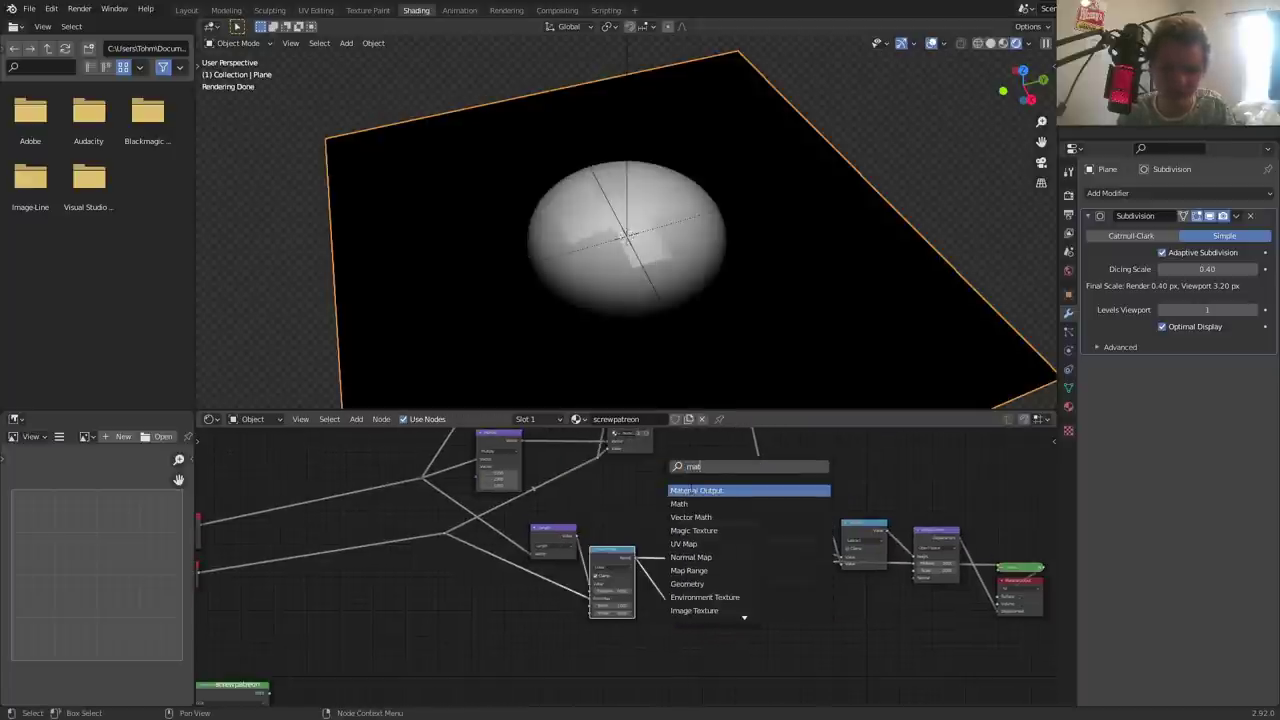
pyautogui.write('h')
pyautogui.click(690, 517)
pyautogui.click(714, 694)
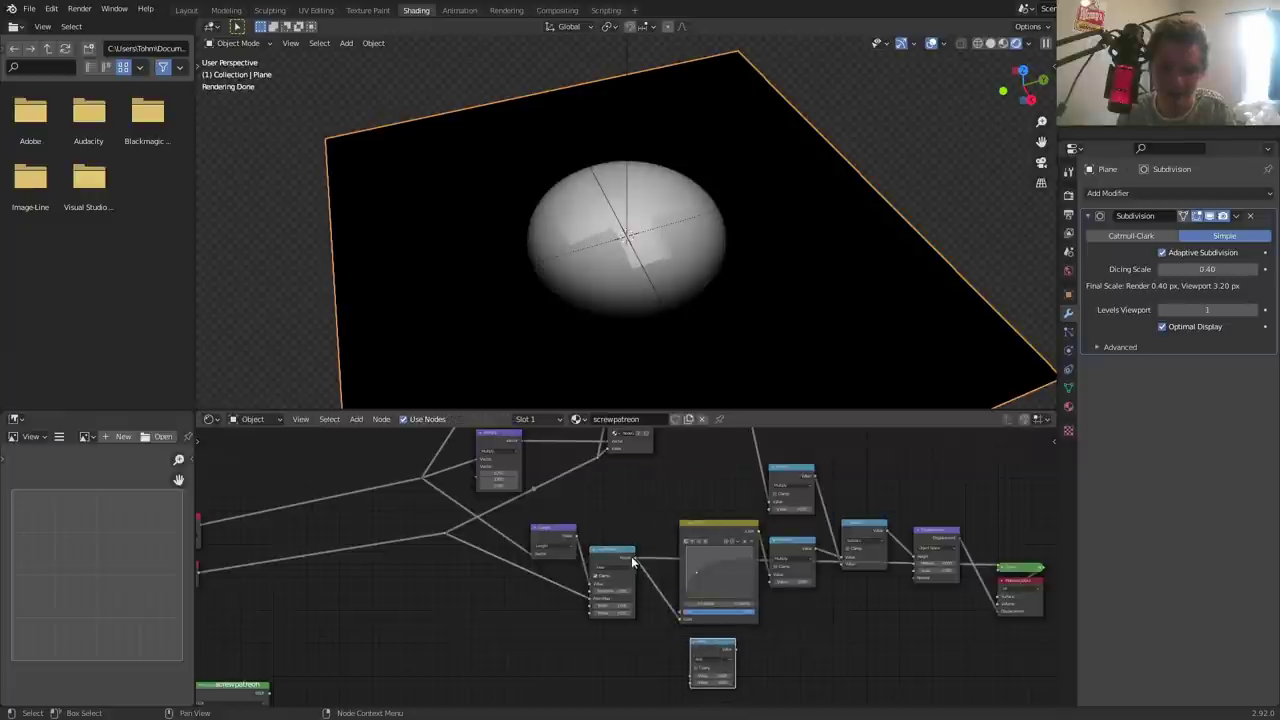
pyautogui.moveTo(634, 556); pyautogui.dragTo(691, 677)
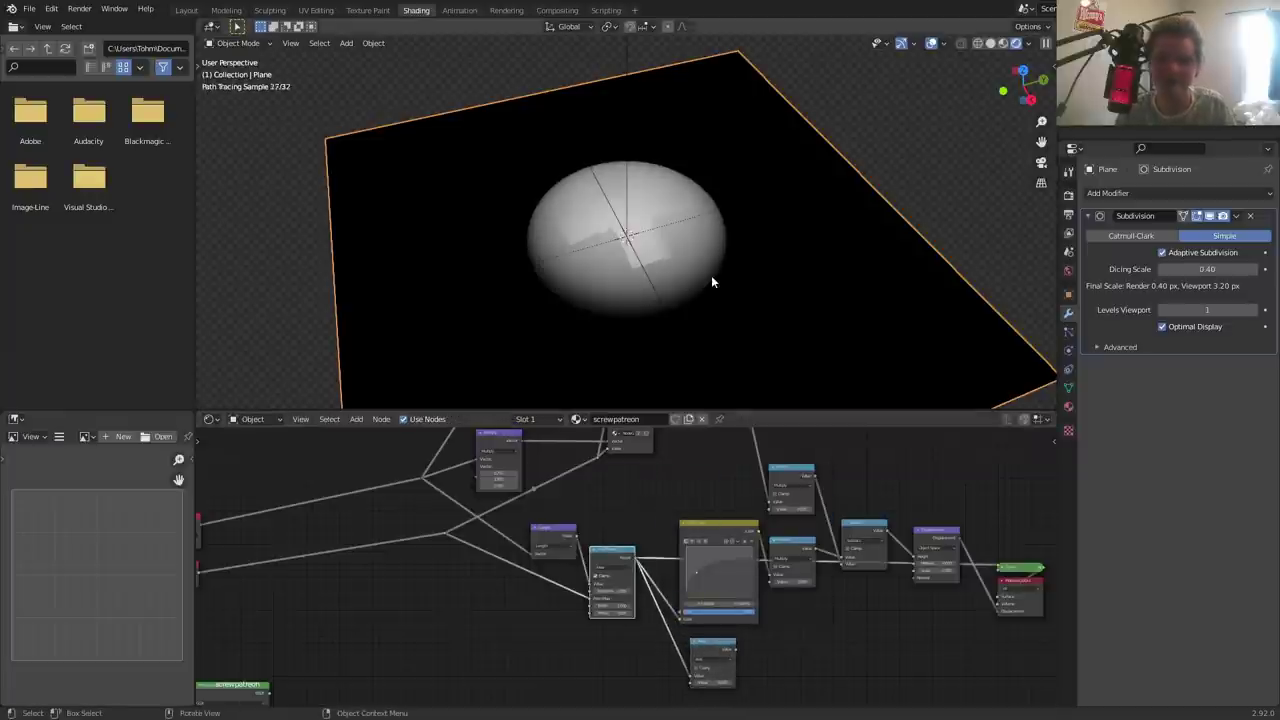
# - Set the Add node to Greater Than with threshold near 0 and preview the white disc mask
pyautogui.press('KP_Decimal')
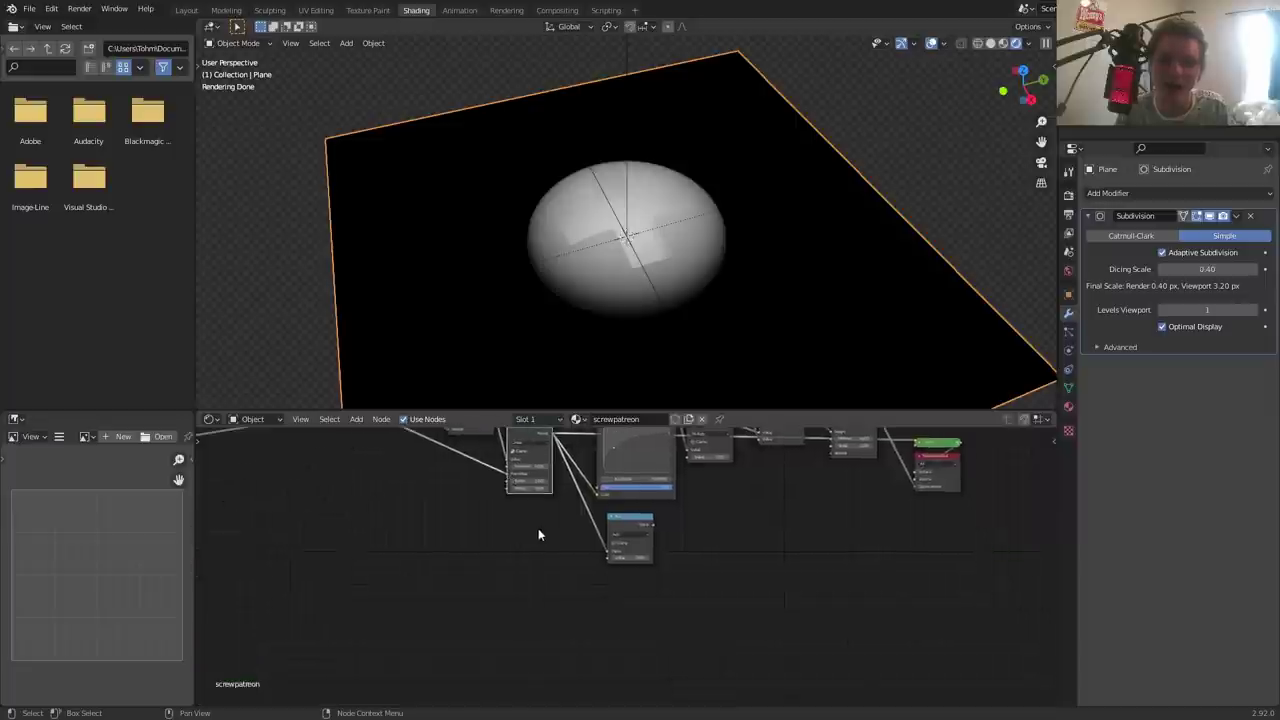
pyautogui.keyDown('ctrl'); pyautogui.keyDown('shift'); pyautogui.click(624, 490); pyautogui.keyUp('shift'); pyautogui.keyUp('ctrl')
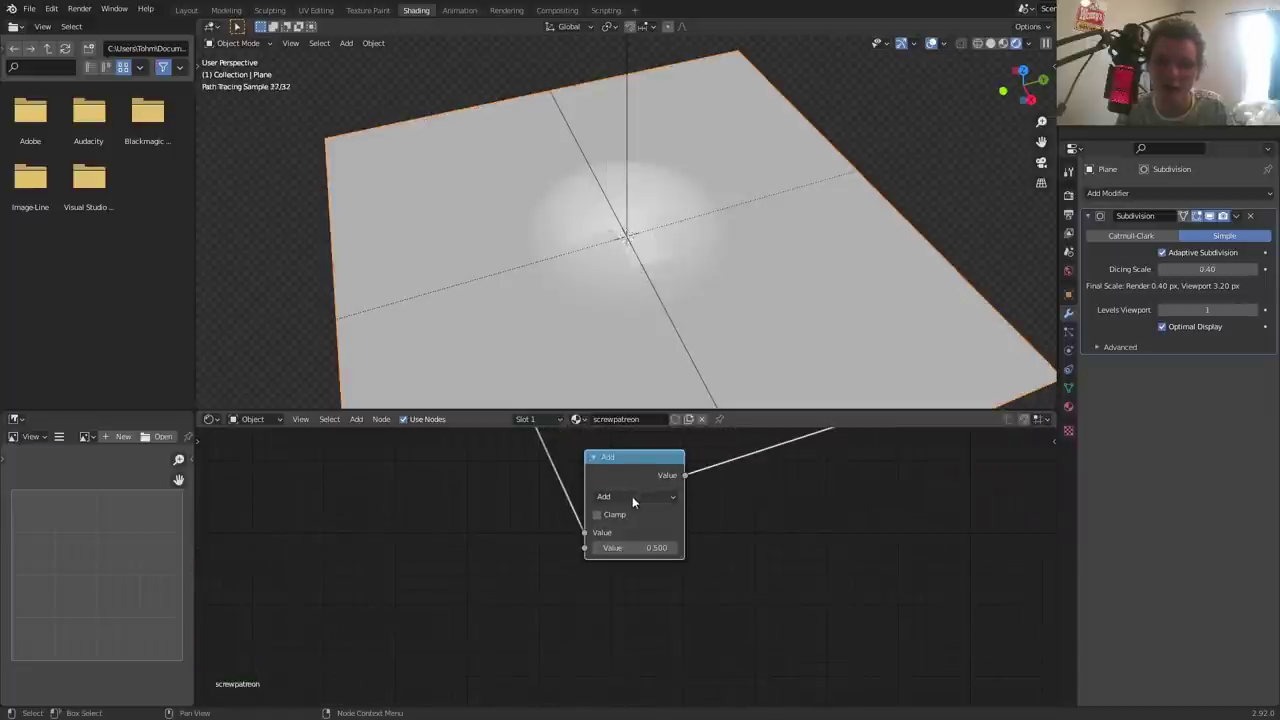
pyautogui.click(634, 496)
pyautogui.click(730, 566)
pyautogui.moveTo(647, 548); pyautogui.dragTo(607, 548)
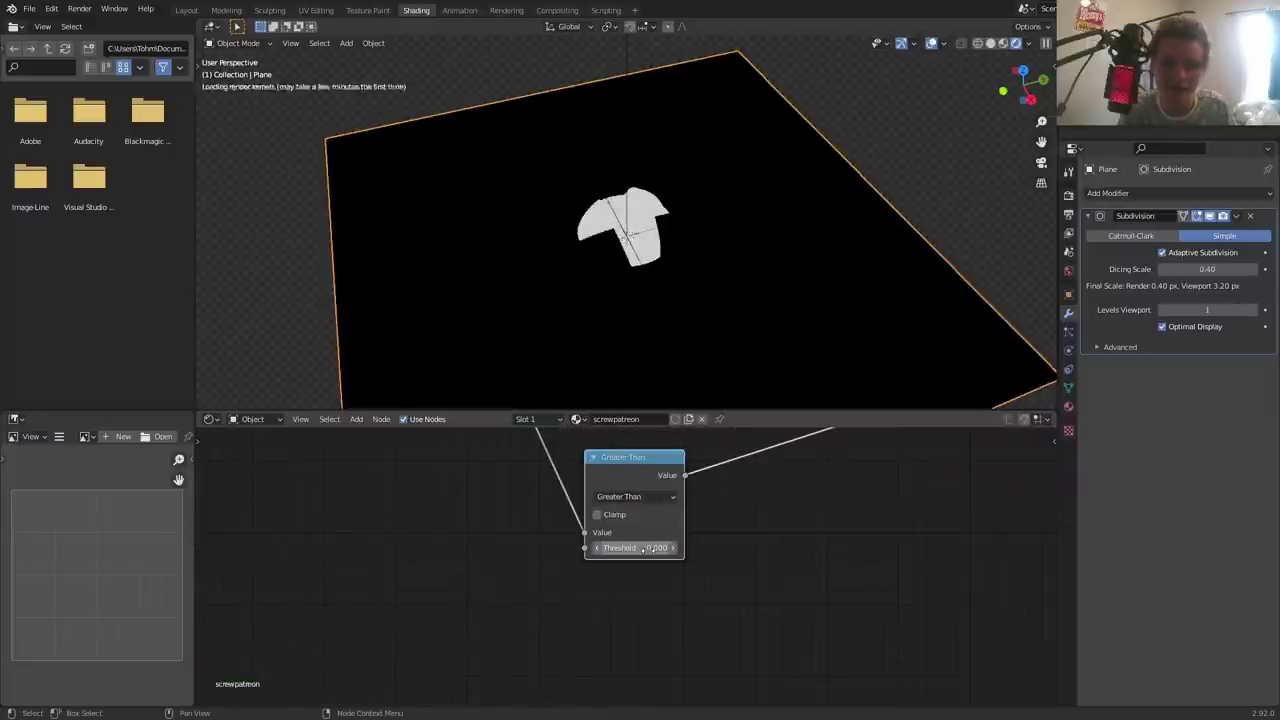
pyautogui.press('Home')
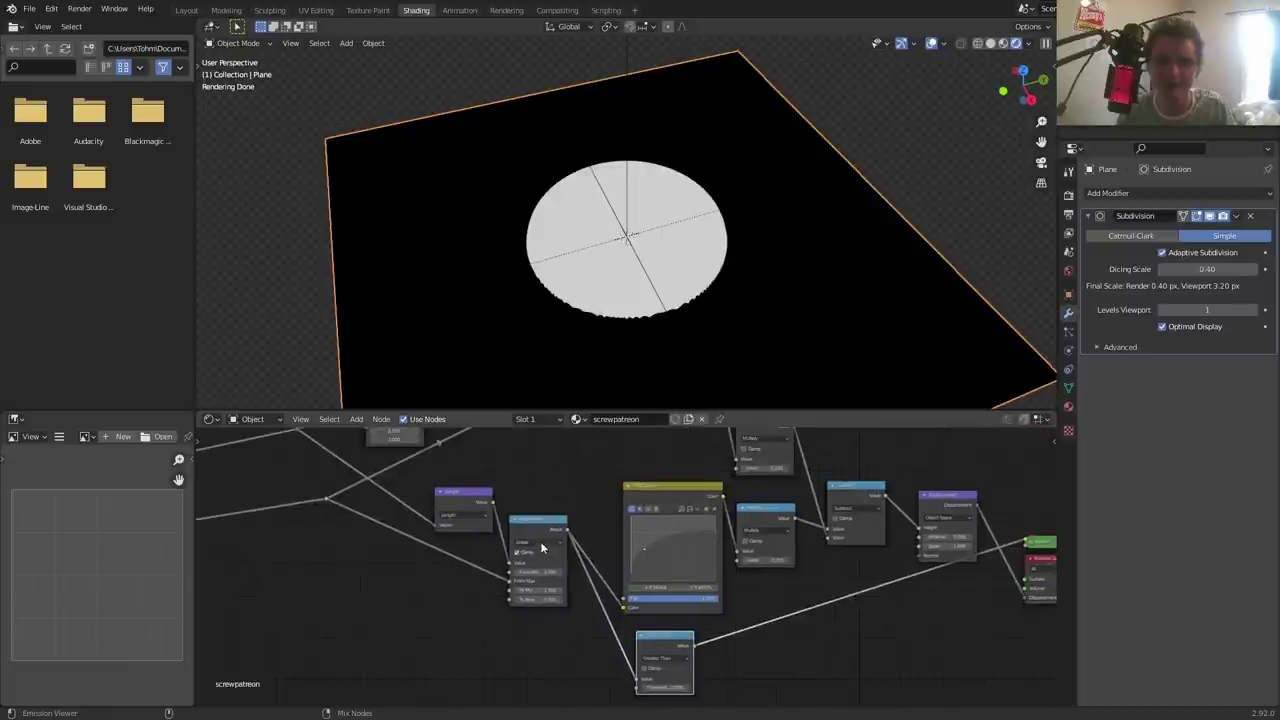
pyautogui.keyDown('ctrl'); pyautogui.keyDown('shift'); pyautogui.click(531, 525); pyautogui.keyUp('shift'); pyautogui.keyUp('ctrl')
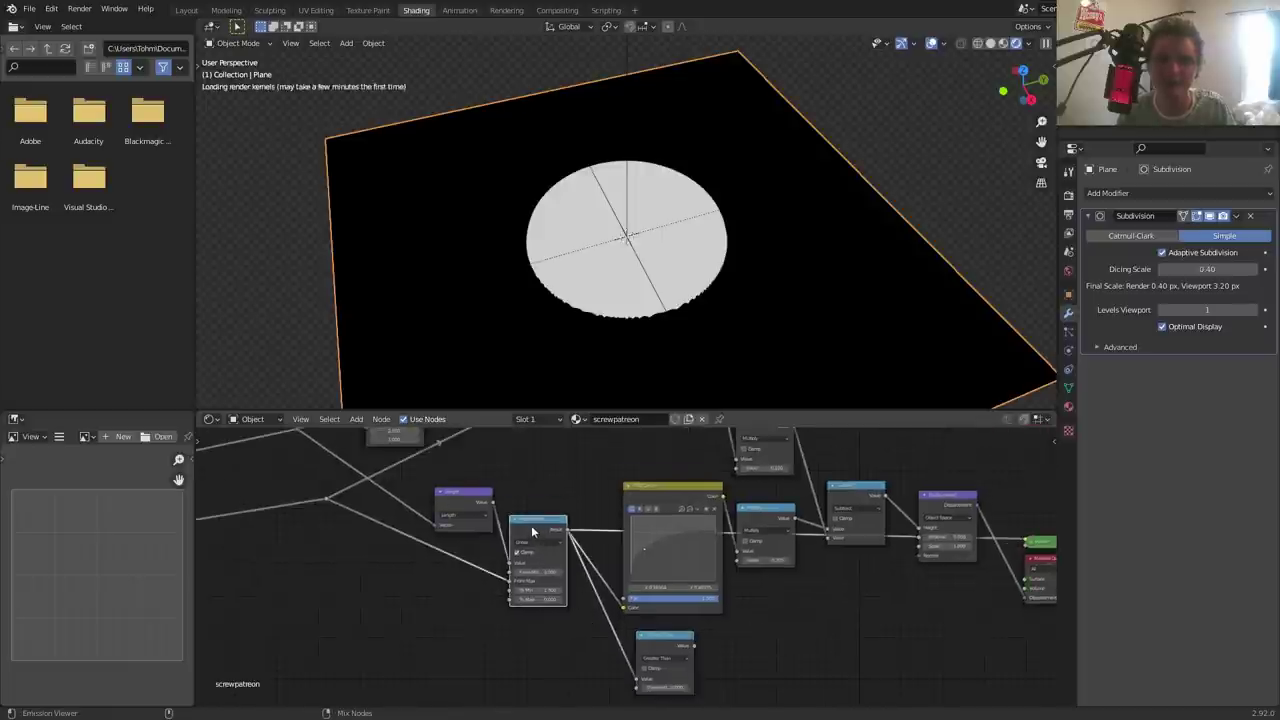
pyautogui.keyDown('ctrl'); pyautogui.keyDown('shift'); pyautogui.click(660, 632); pyautogui.keyUp('shift'); pyautogui.keyUp('ctrl')
pyautogui.moveTo(696, 607); pyautogui.dragTo(622, 571, button='middle')
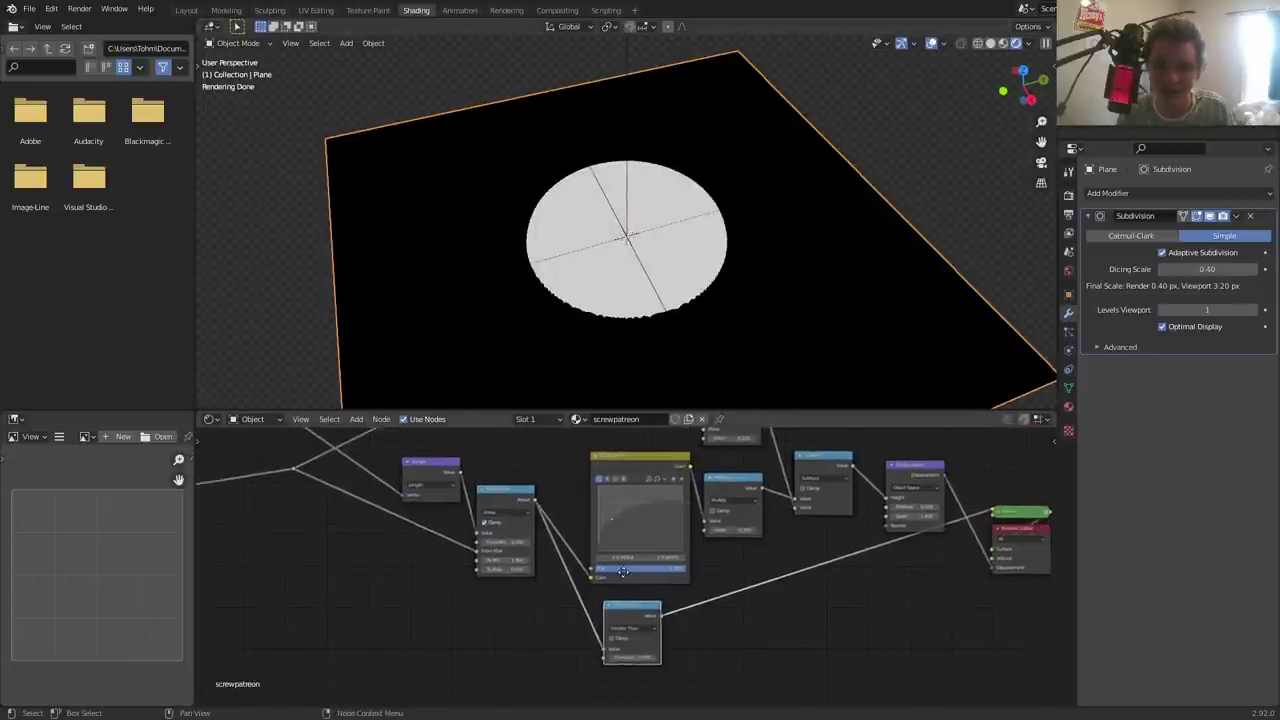
pyautogui.scroll(-2, 600, 569)
pyautogui.scroll(-2, 584, 567)
pyautogui.scroll(-2, 640, 595)
# - Box-select the screw-shaping nodes and group them into NodeGroup.001
pyautogui.moveTo(688, 618); pyautogui.dragTo(461, 440)
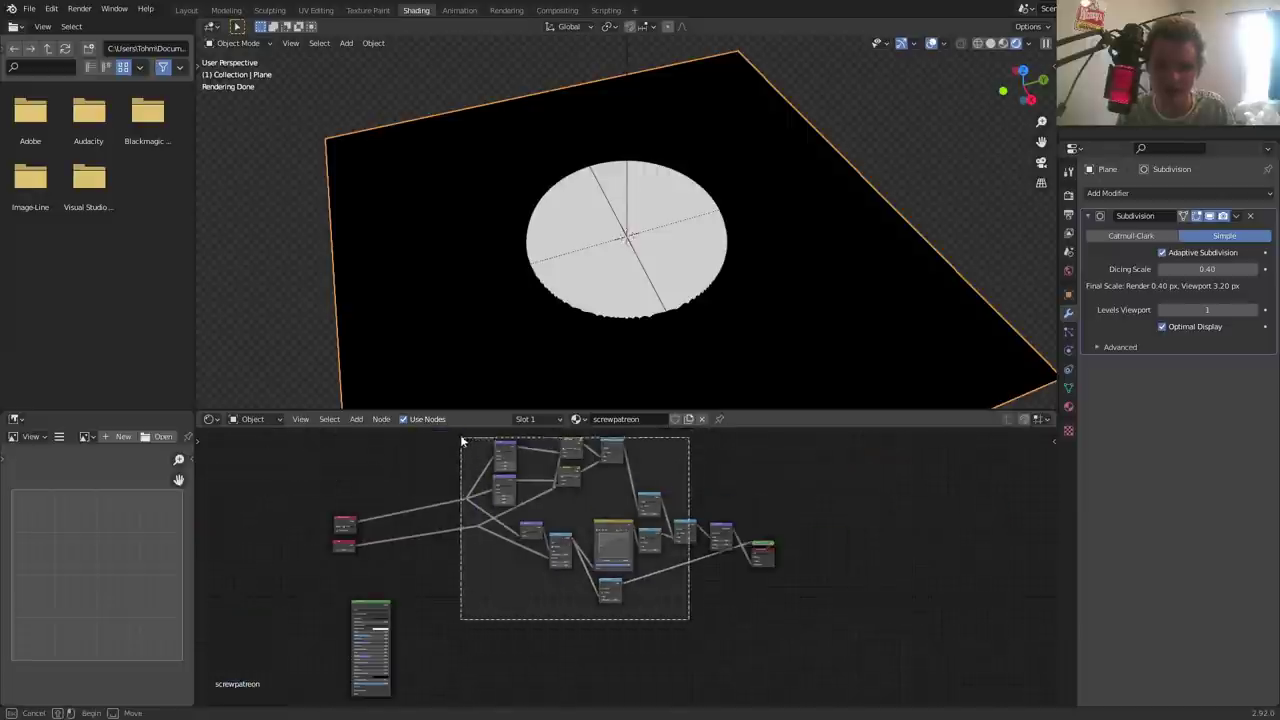
pyautogui.hotkey('ctrl', 'g')
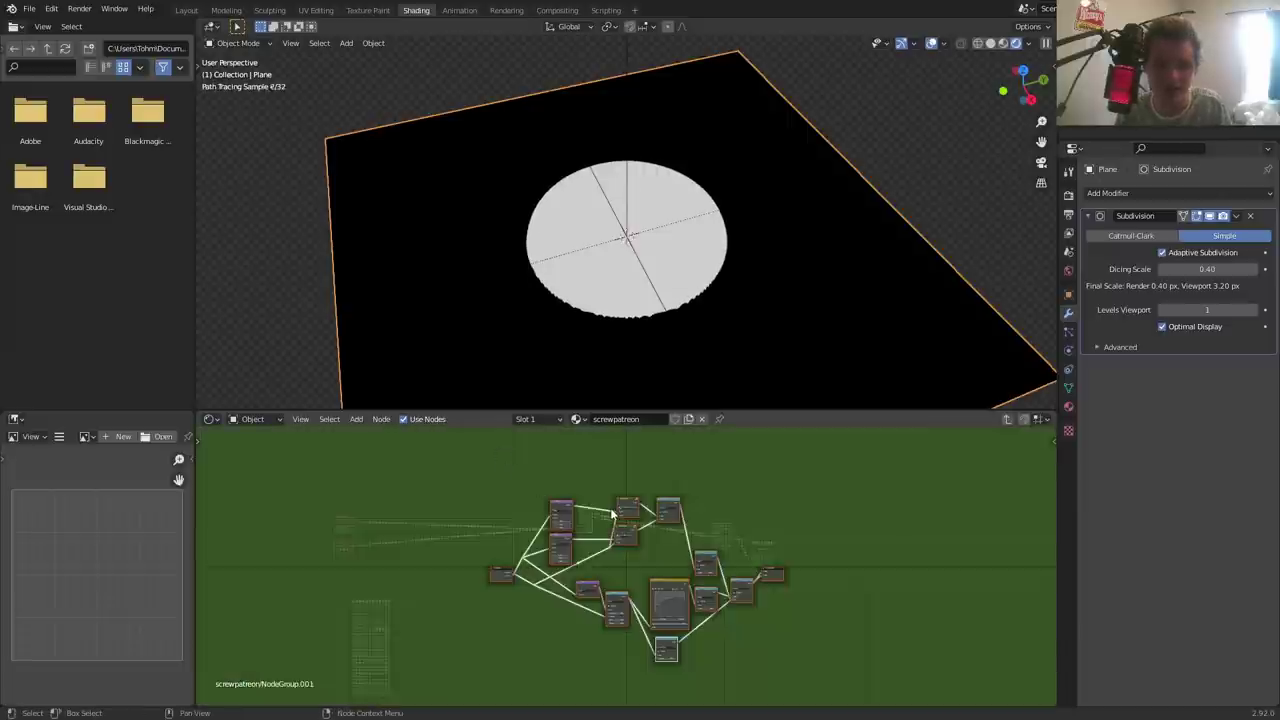
pyautogui.press('Tab')
# - Tidy the material tree by moving the Displacement, output and shader nodes aside to expose the group
pyautogui.scroll(1, 704, 517)
pyautogui.moveTo(745, 512); pyautogui.dragTo(752, 637)
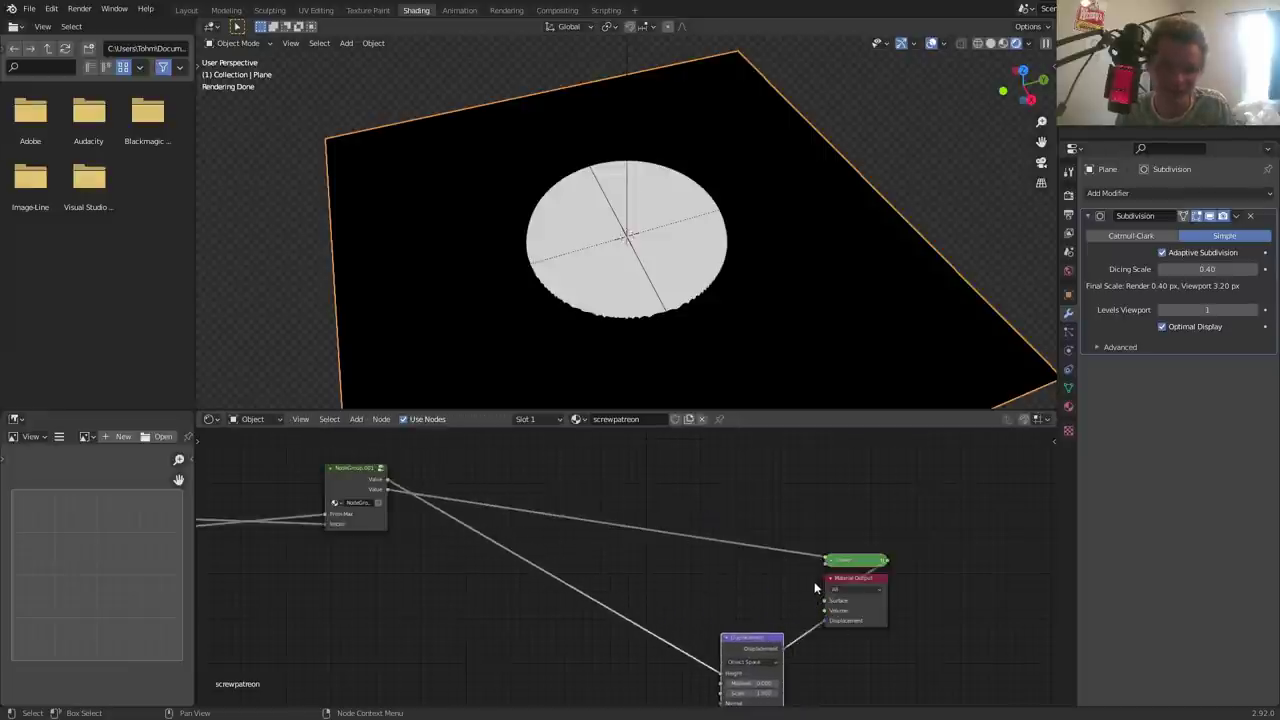
pyautogui.moveTo(780, 587); pyautogui.dragTo(695, 541, button='middle')
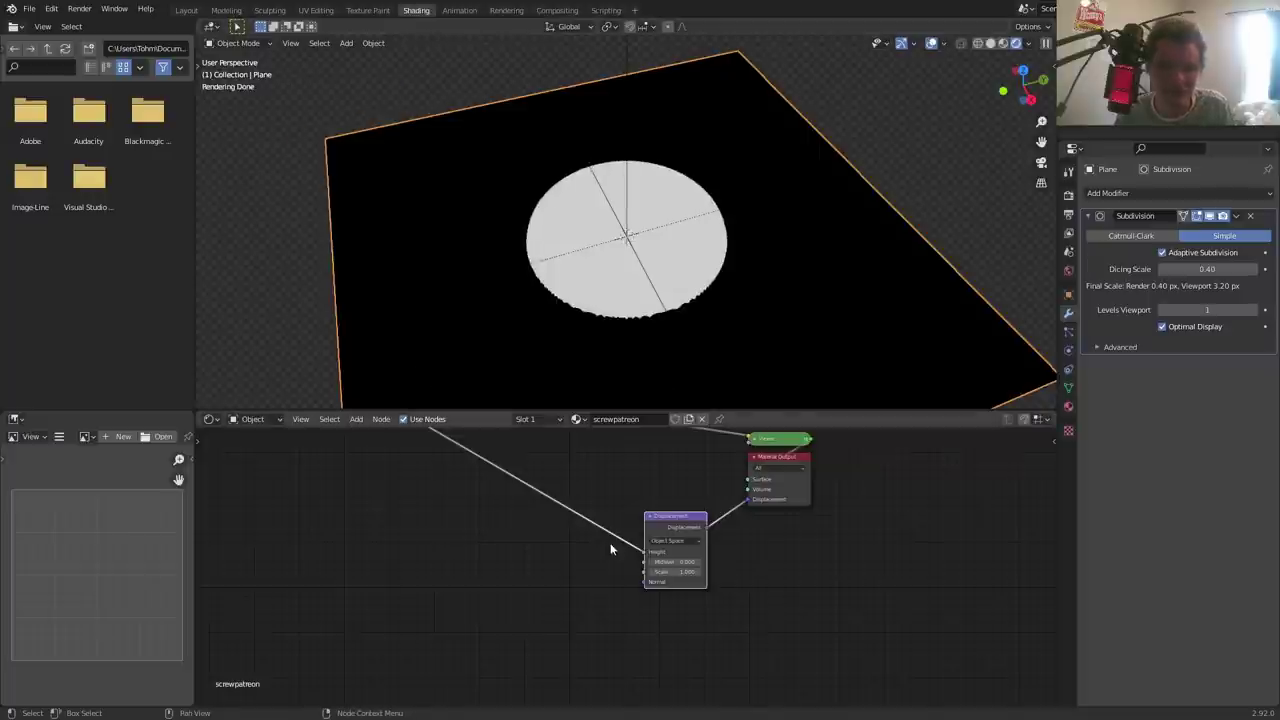
pyautogui.scroll(-3, 580, 543)
pyautogui.scroll(3, 393, 483)
pyautogui.moveTo(523, 492); pyautogui.dragTo(420, 430)
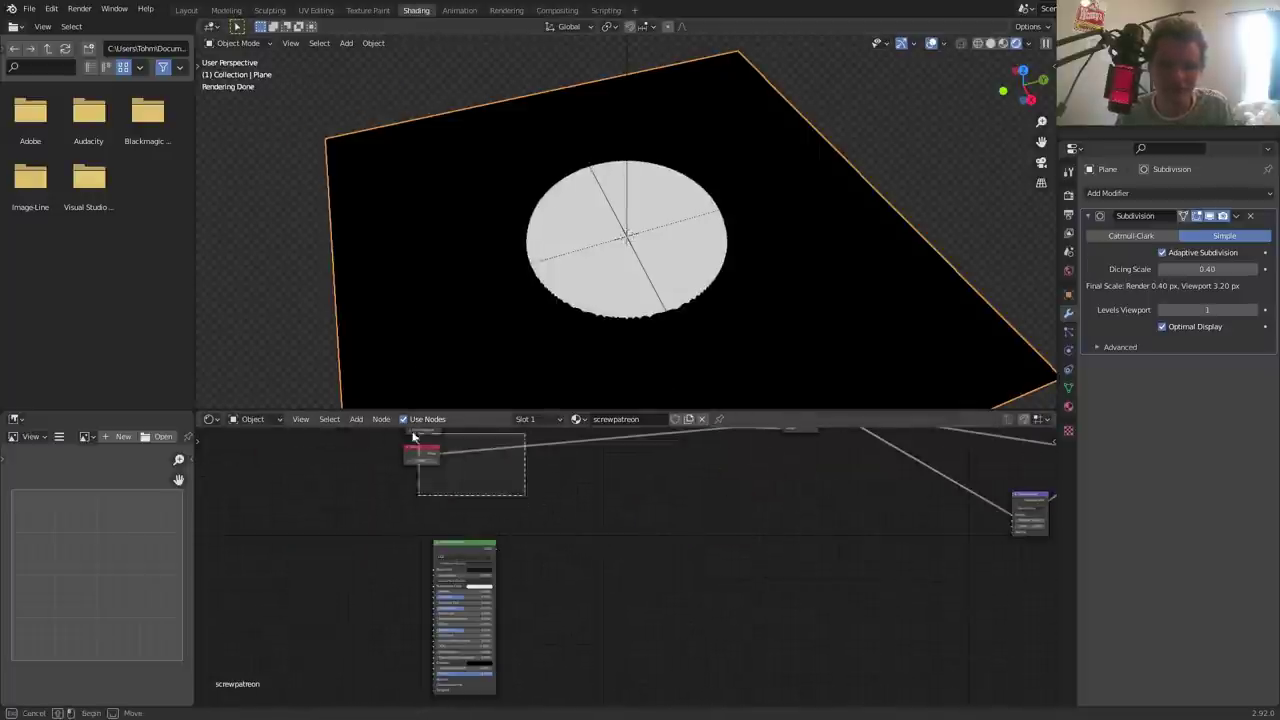
pyautogui.moveTo(480, 534); pyautogui.dragTo(720, 530)
pyautogui.moveTo(690, 520)
pyautogui.mouseDown(button='middle')
pyautogui.moveTo(563, 491)
pyautogui.moveTo(600, 594)
pyautogui.mouseUp(button='middle')
pyautogui.scroll(2, 555, 497)
pyautogui.press('Home')
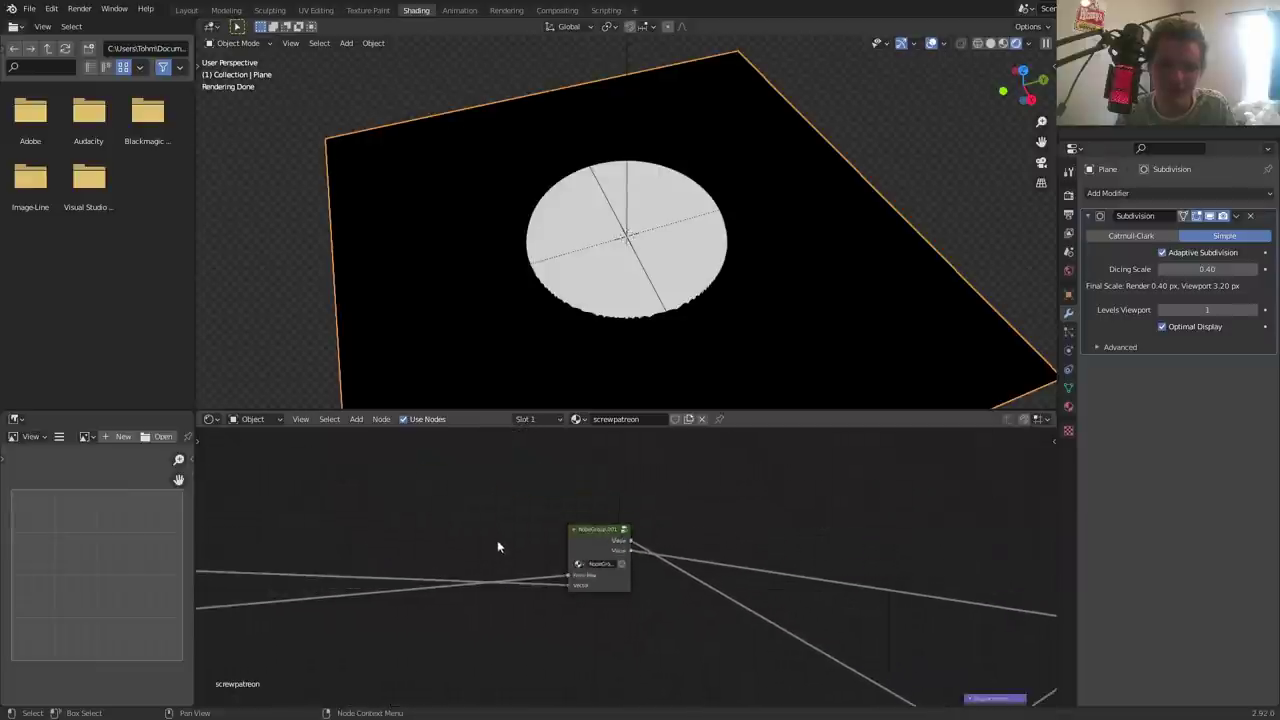
# - Remove the Value node and set the group's From Max to 0.360
pyautogui.moveTo(430, 567); pyautogui.dragTo(748, 602)
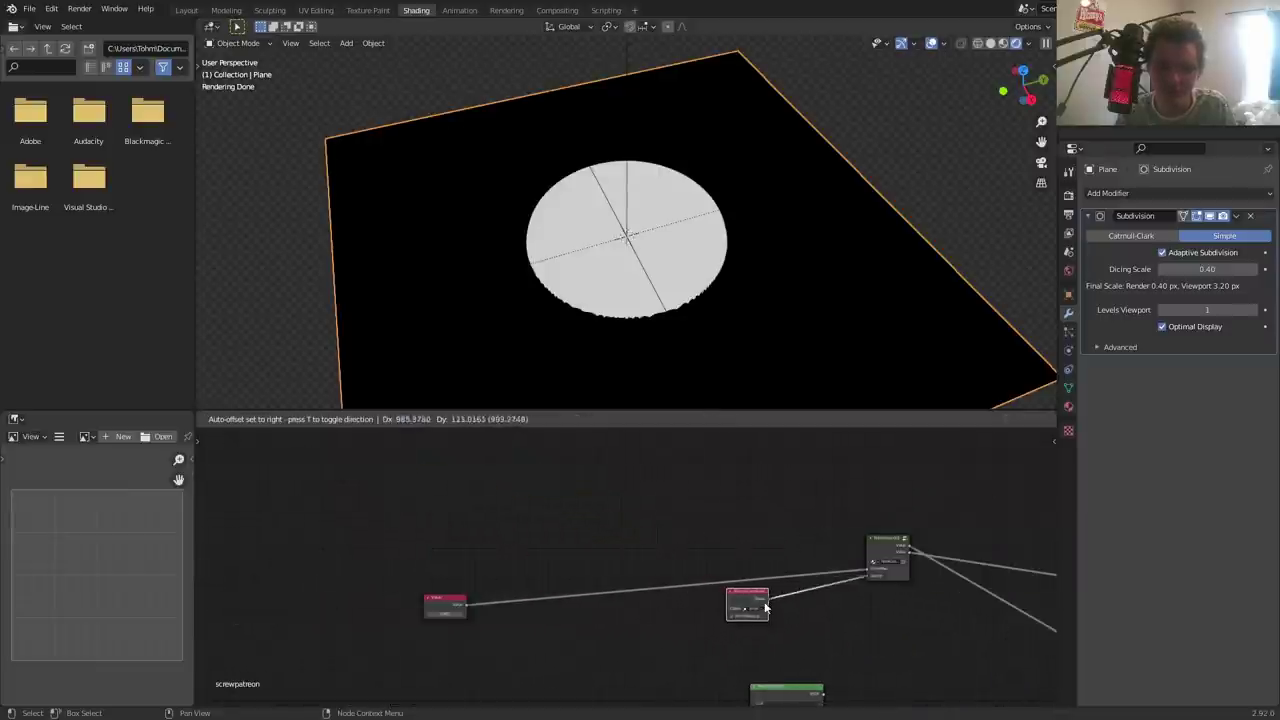
pyautogui.click(450, 602)
pyautogui.moveTo(450, 602); pyautogui.dragTo(720, 543)
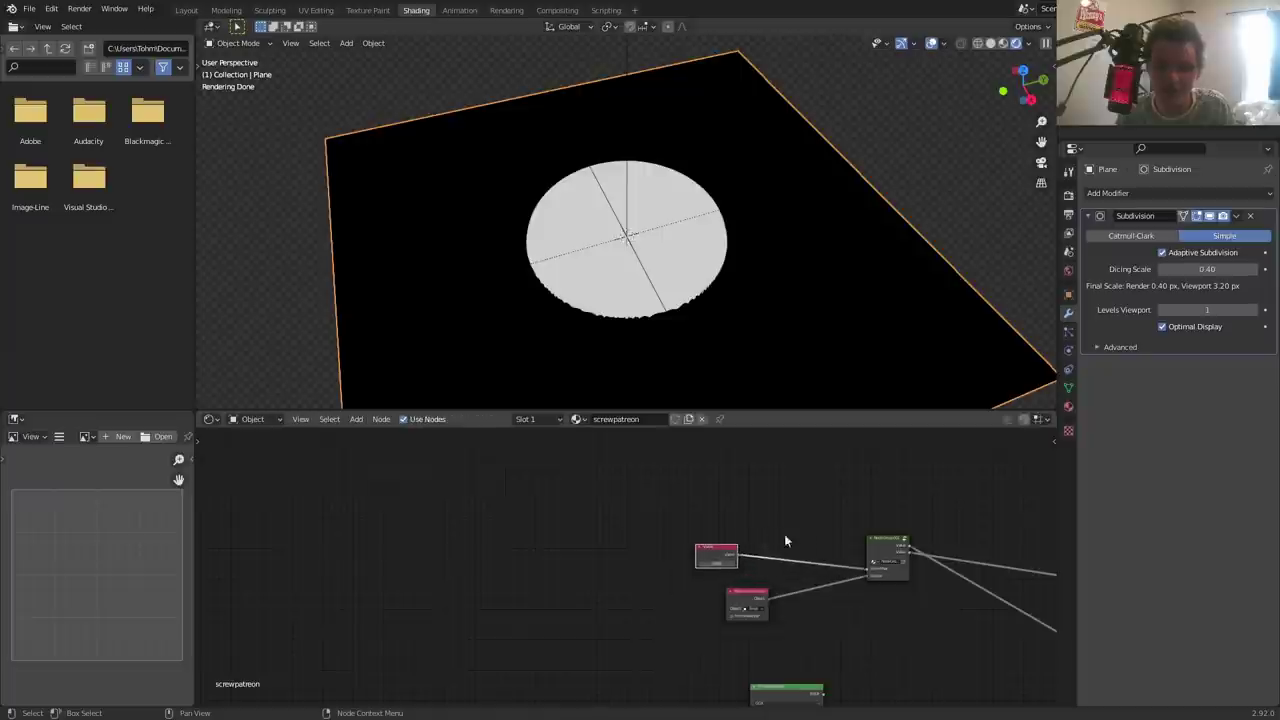
pyautogui.scroll(1, 650, 540)
pyautogui.scroll(2, 547, 545)
pyautogui.press('x')
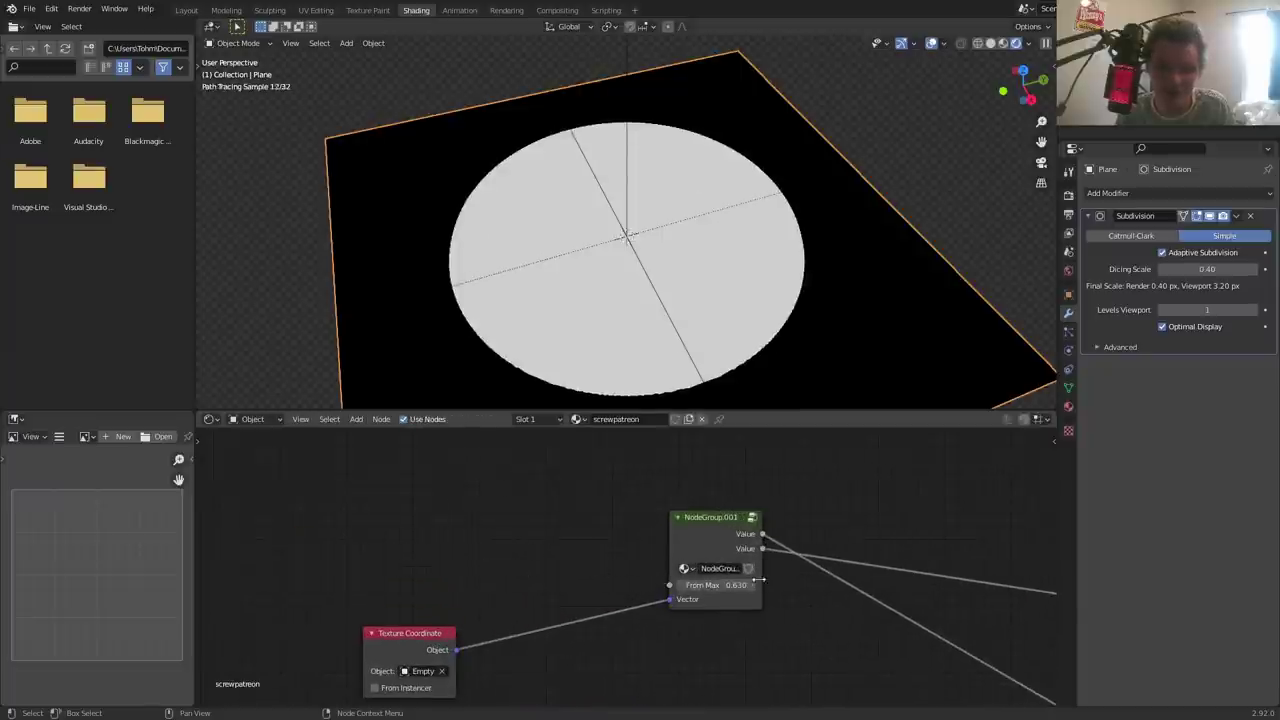
pyautogui.doubleClick(723, 586)
pyautogui.write('6')
pyautogui.press('Return')
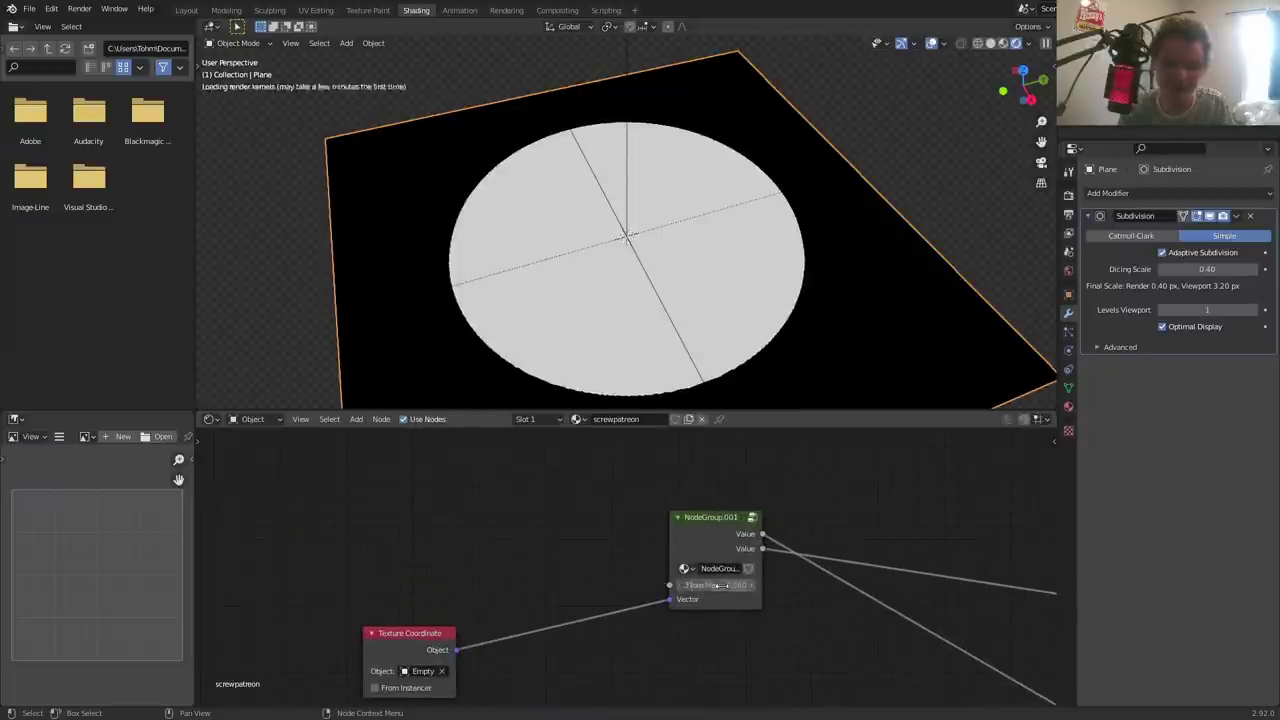
# - Feed the Texture Coordinate node's Object output into the group's Vector input
pyautogui.moveTo(402, 635); pyautogui.dragTo(598, 570)
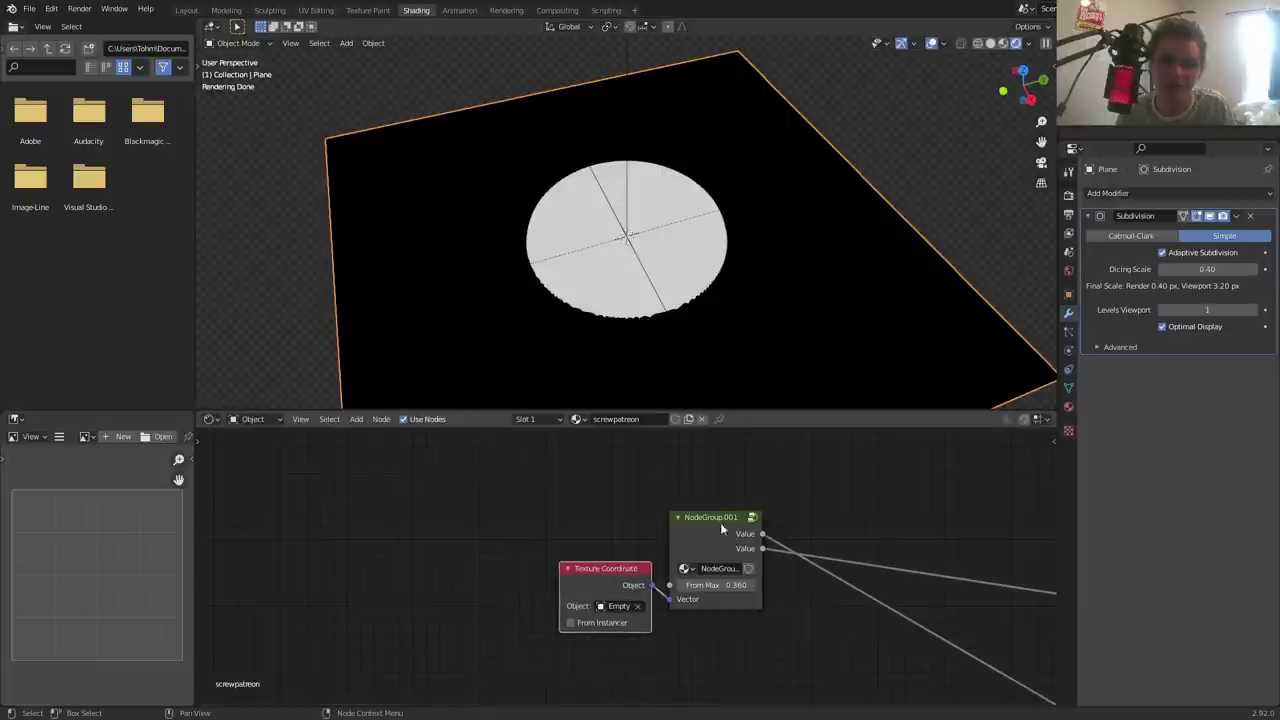
pyautogui.click(714, 519)
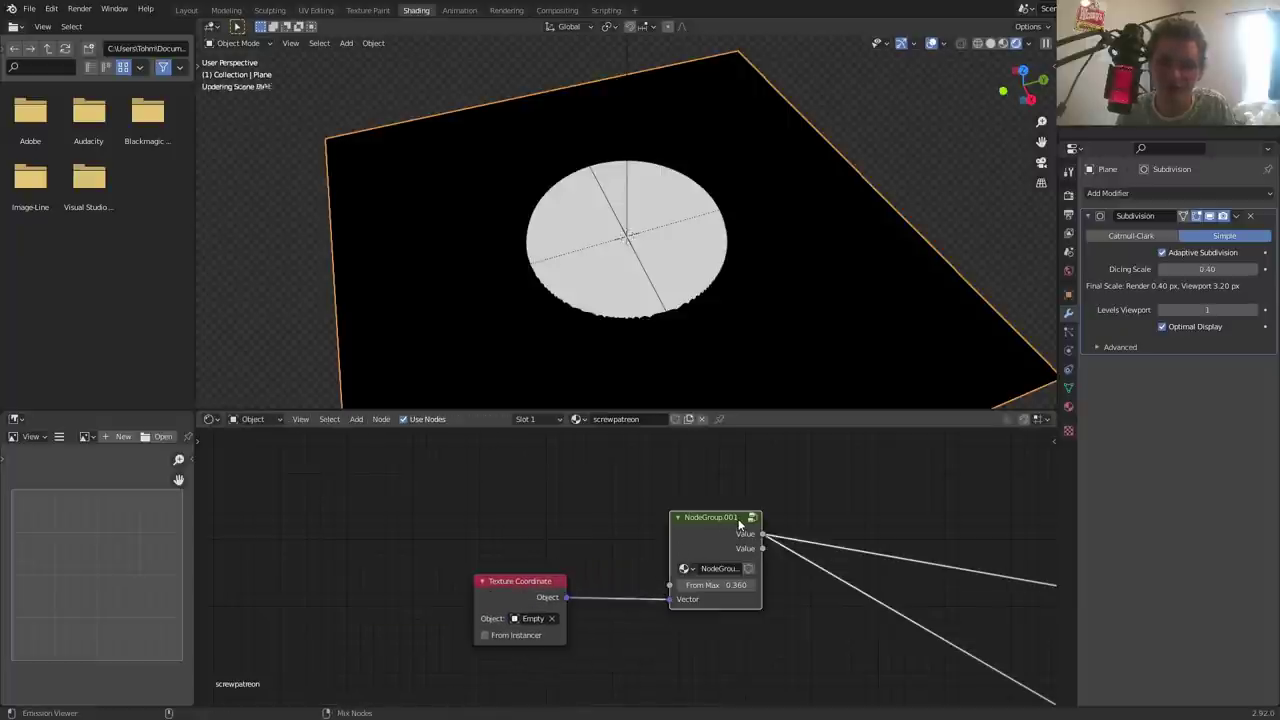
pyautogui.moveTo(625, 300); pyautogui.dragTo(613, 214, button='middle')
pyautogui.scroll(2, 613, 214)
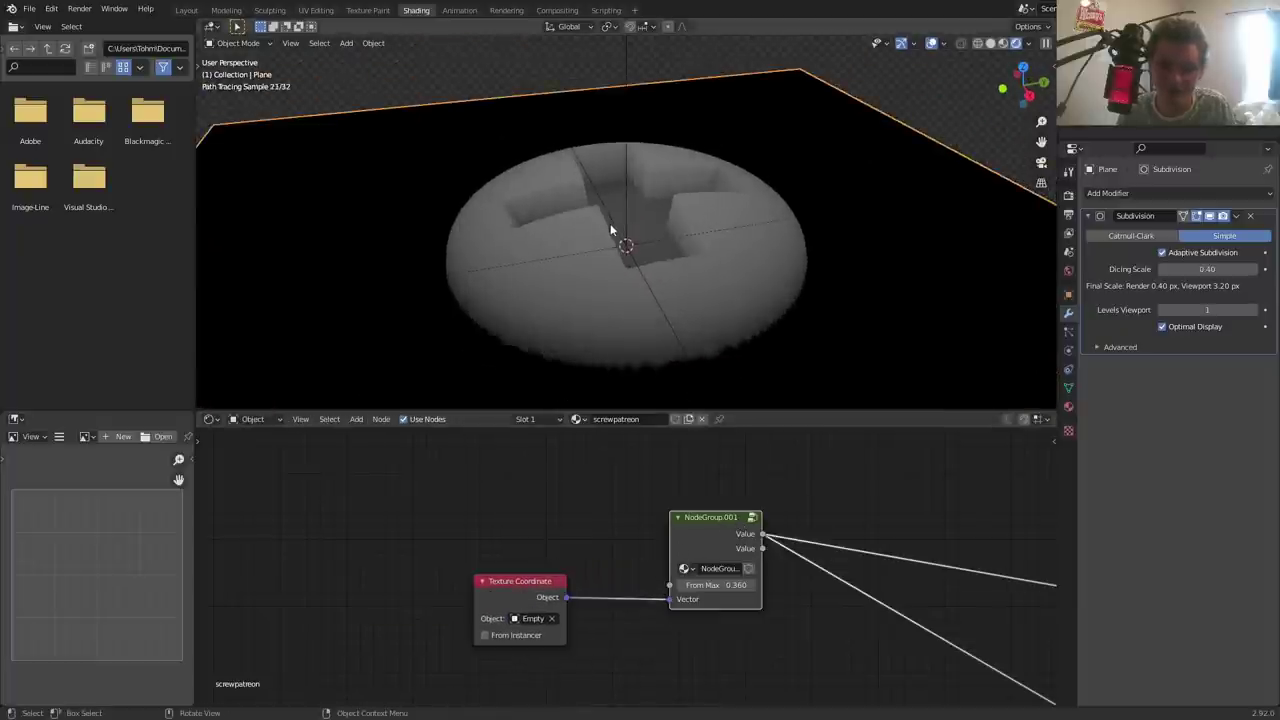
pyautogui.scroll(-2, 778, 542)
pyautogui.moveTo(778, 542); pyautogui.dragTo(565, 477, button='middle')
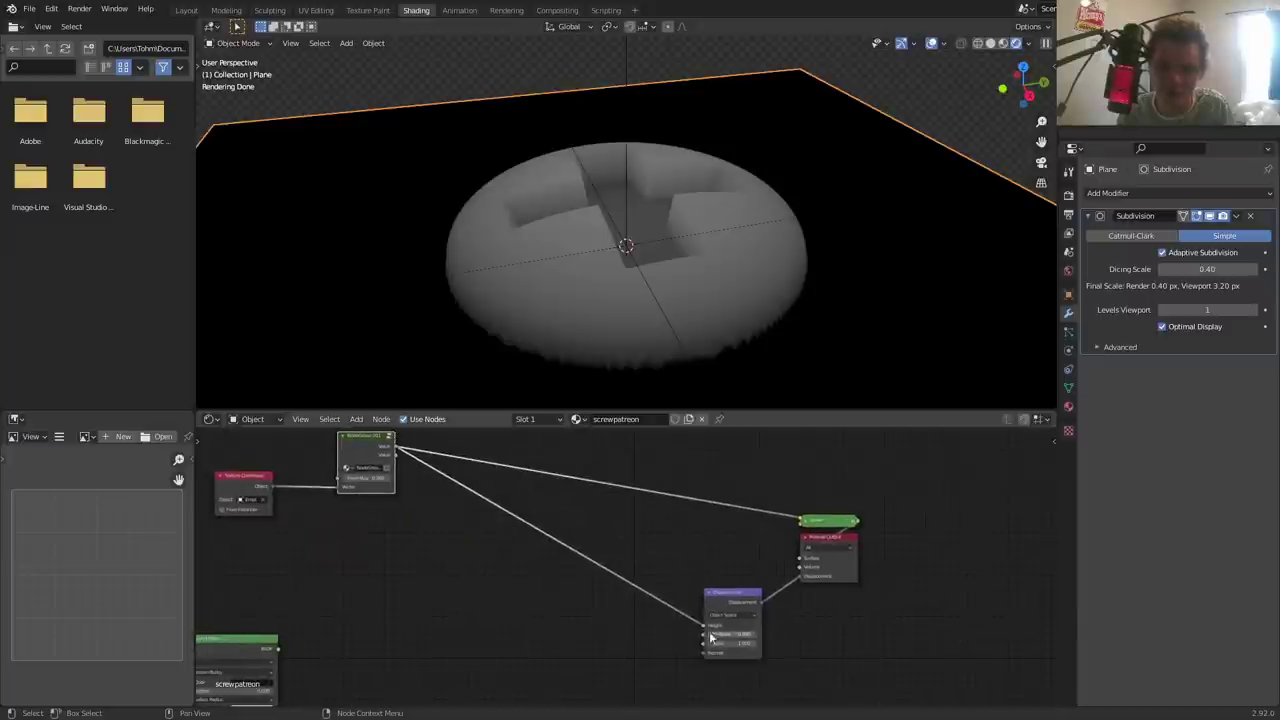
pyautogui.press('KP_Decimal')
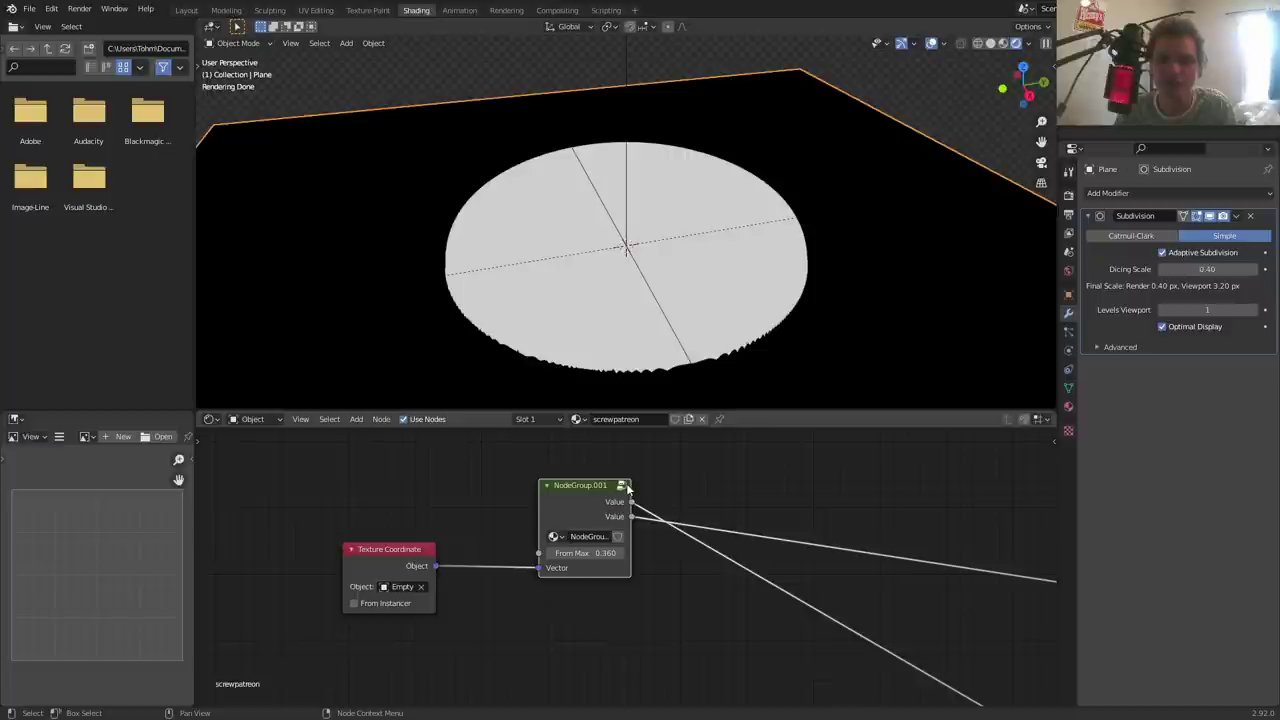
# - Inside the group, set the first output's default to 0 and rename the outputs disp and mask
pyautogui.click(626, 487)
pyautogui.press('n')
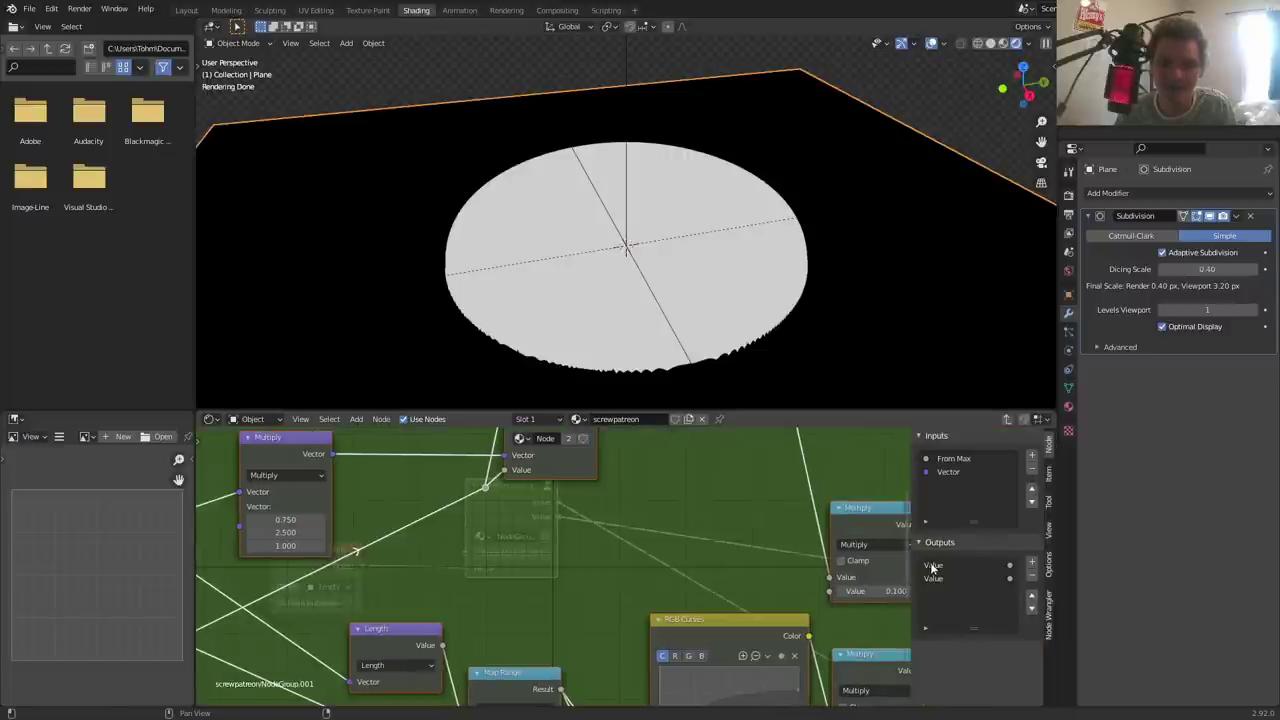
pyautogui.click(932, 566)
pyautogui.click(979, 661)
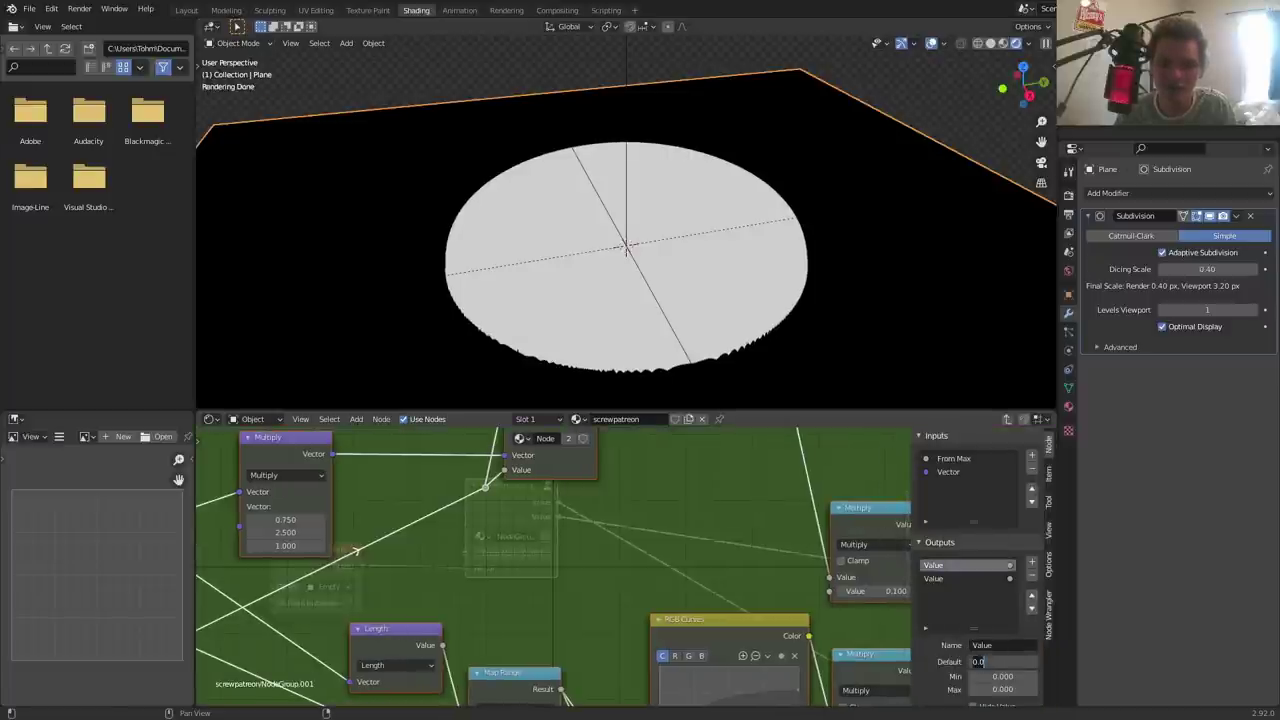
pyautogui.write('0')
pyautogui.press('Return')
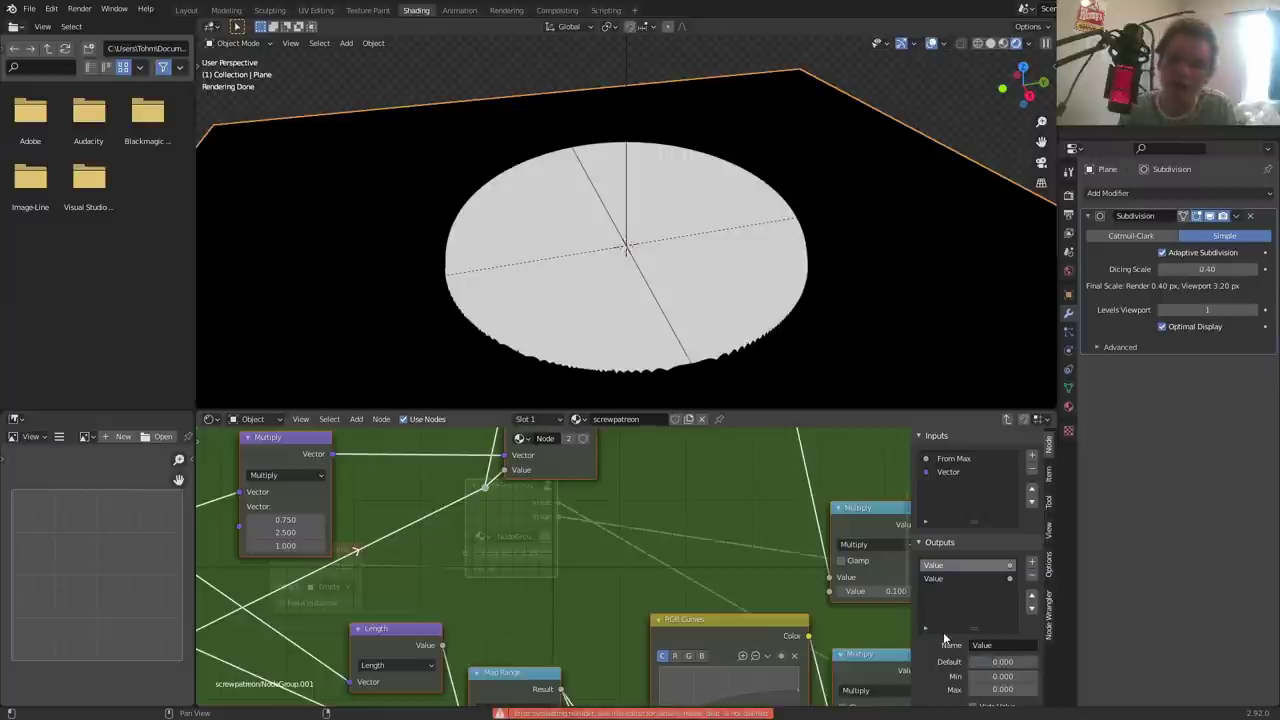
pyautogui.click(982, 645)
pyautogui.write('disp')
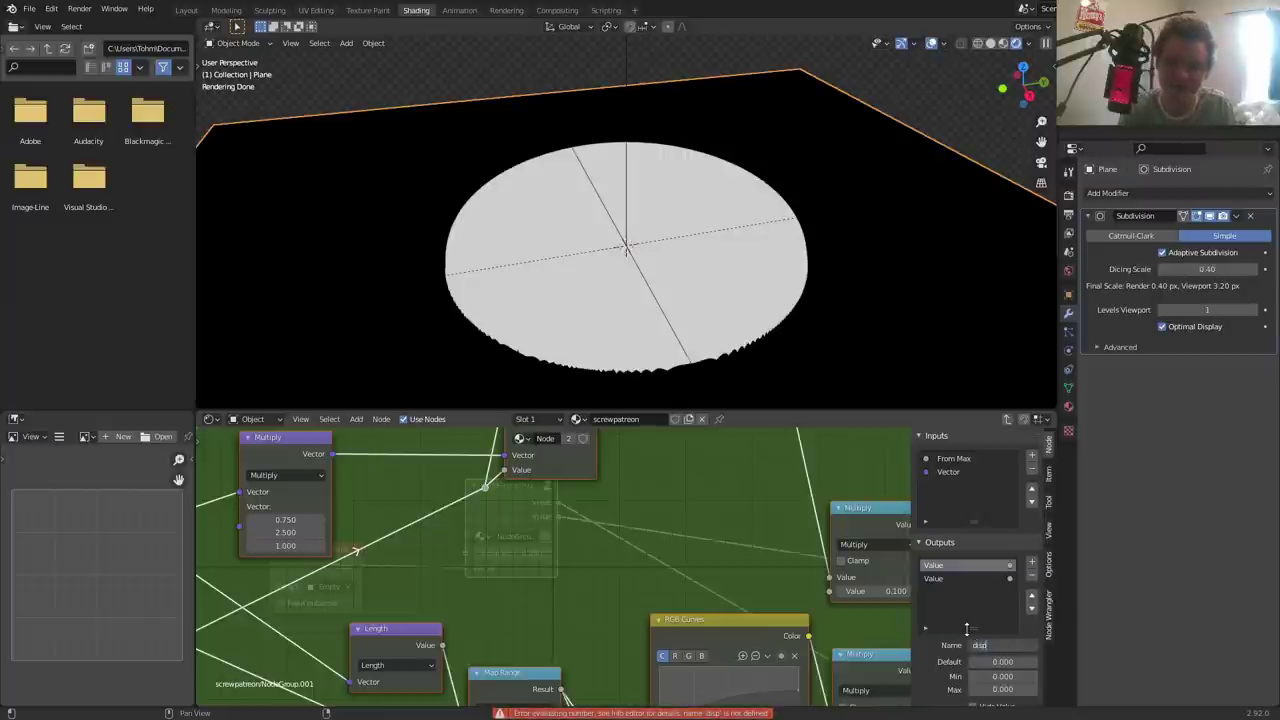
pyautogui.press('Return')
pyautogui.click(950, 579)
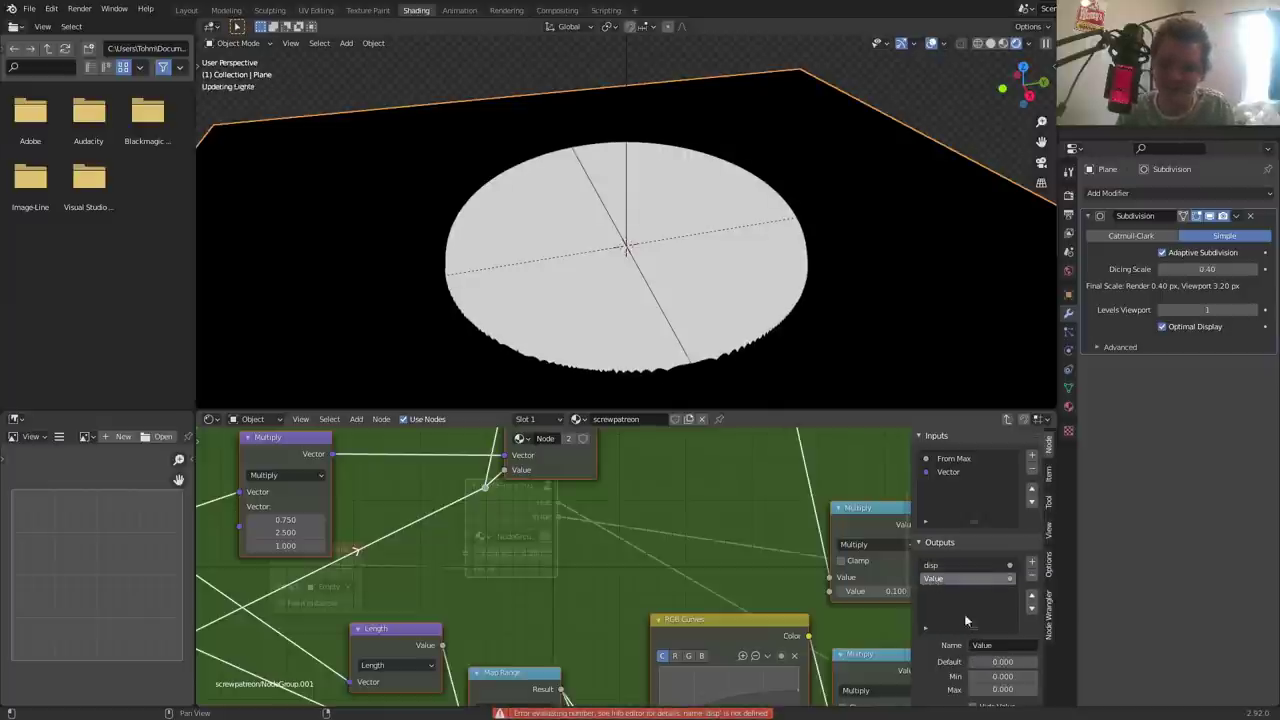
pyautogui.write('mask')
pyautogui.press('Return')
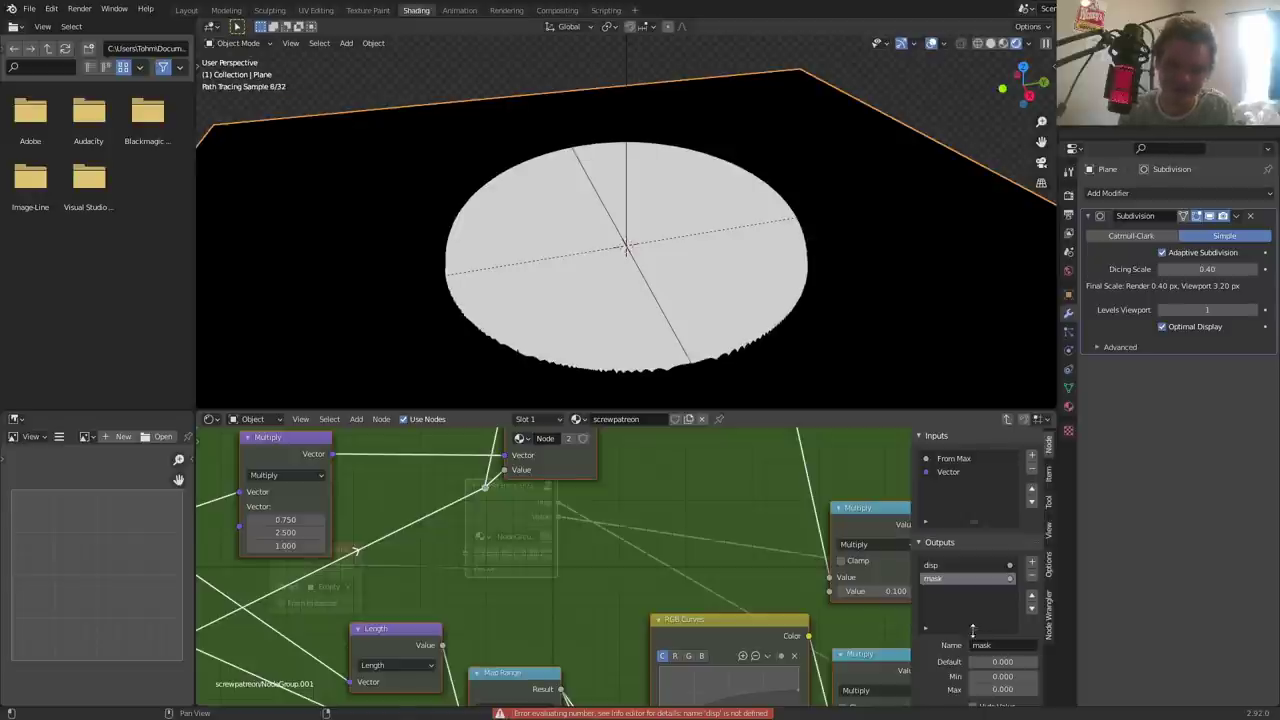
# - Back in the material tree, name the group node screw
pyautogui.press('Tab')
pyautogui.press('Home')
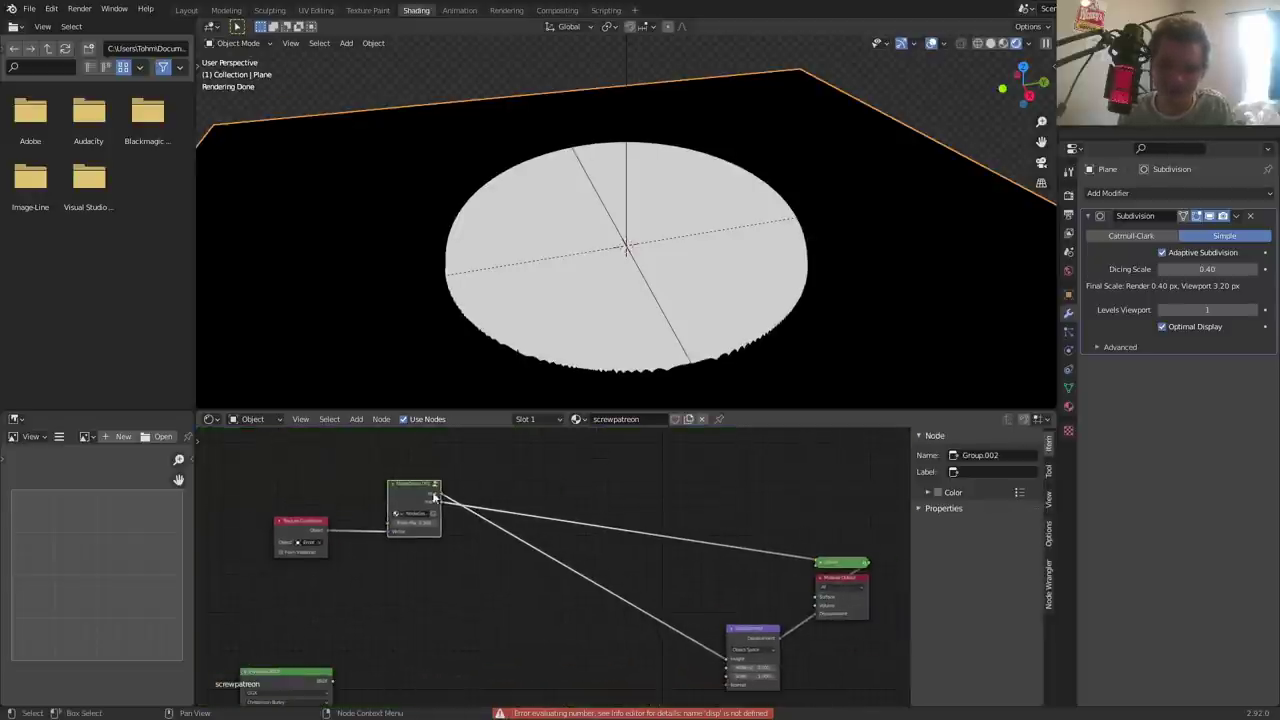
pyautogui.scroll(2, 560, 550)
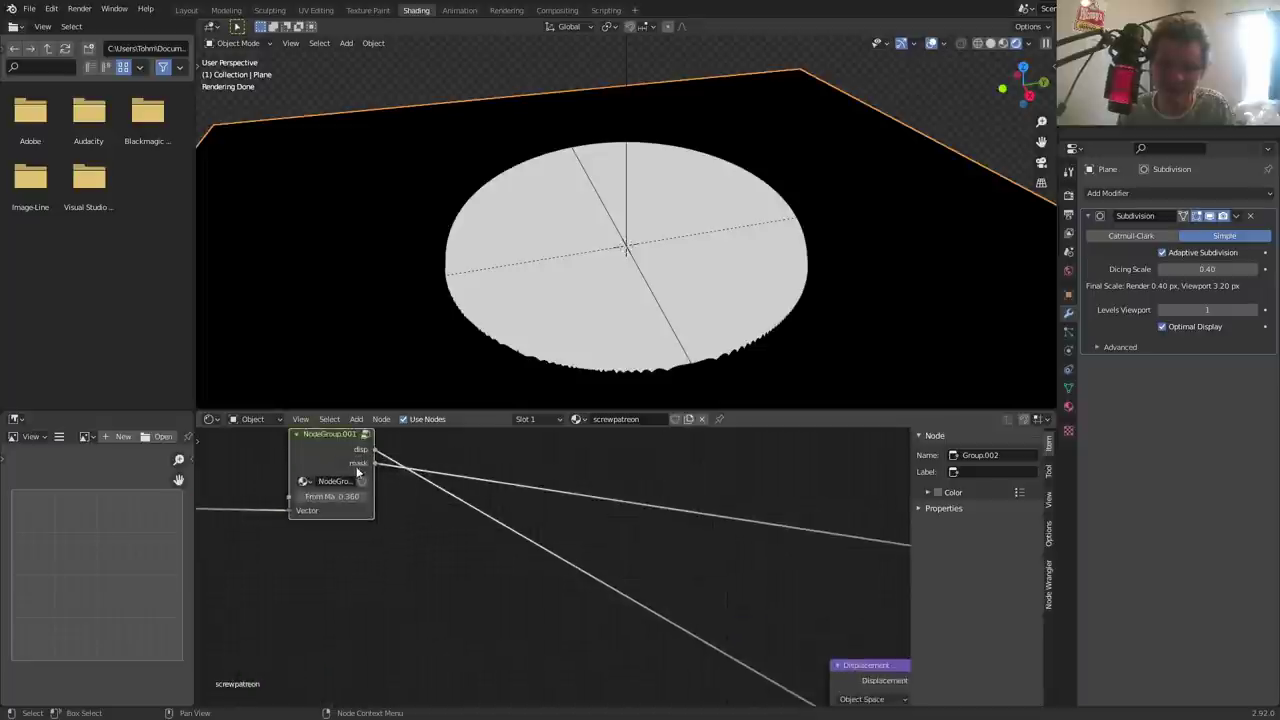
pyautogui.moveTo(356, 466); pyautogui.dragTo(470, 531, button='middle')
pyautogui.write('screw')
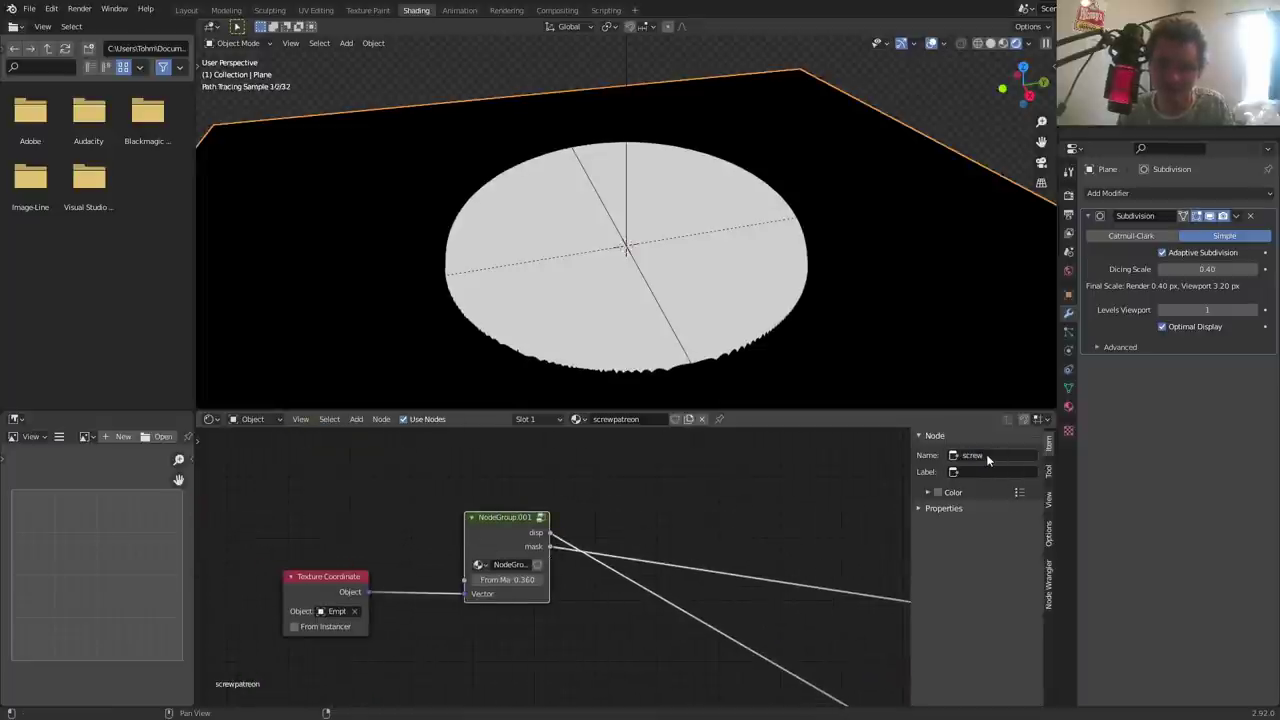
pyautogui.press('Return')
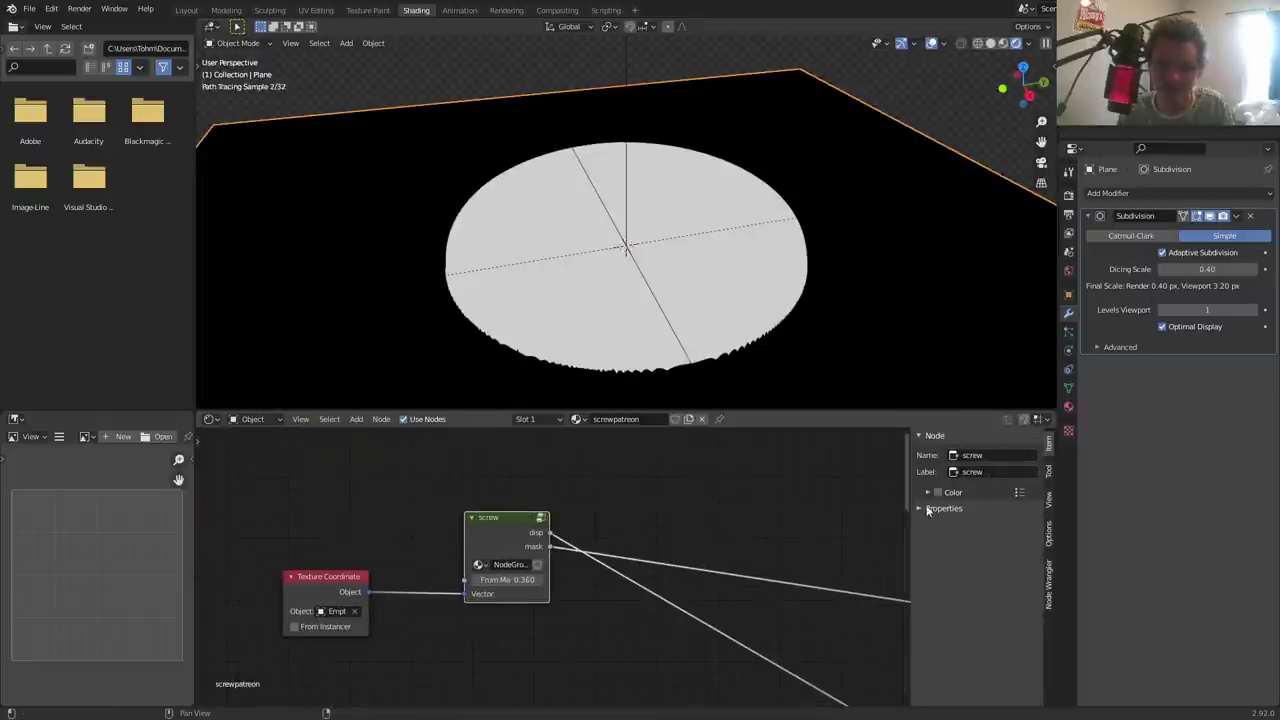
# - Enable a custom node Color on the screw group node and set it to black
pyautogui.click(953, 492)
pyautogui.click(953, 513)
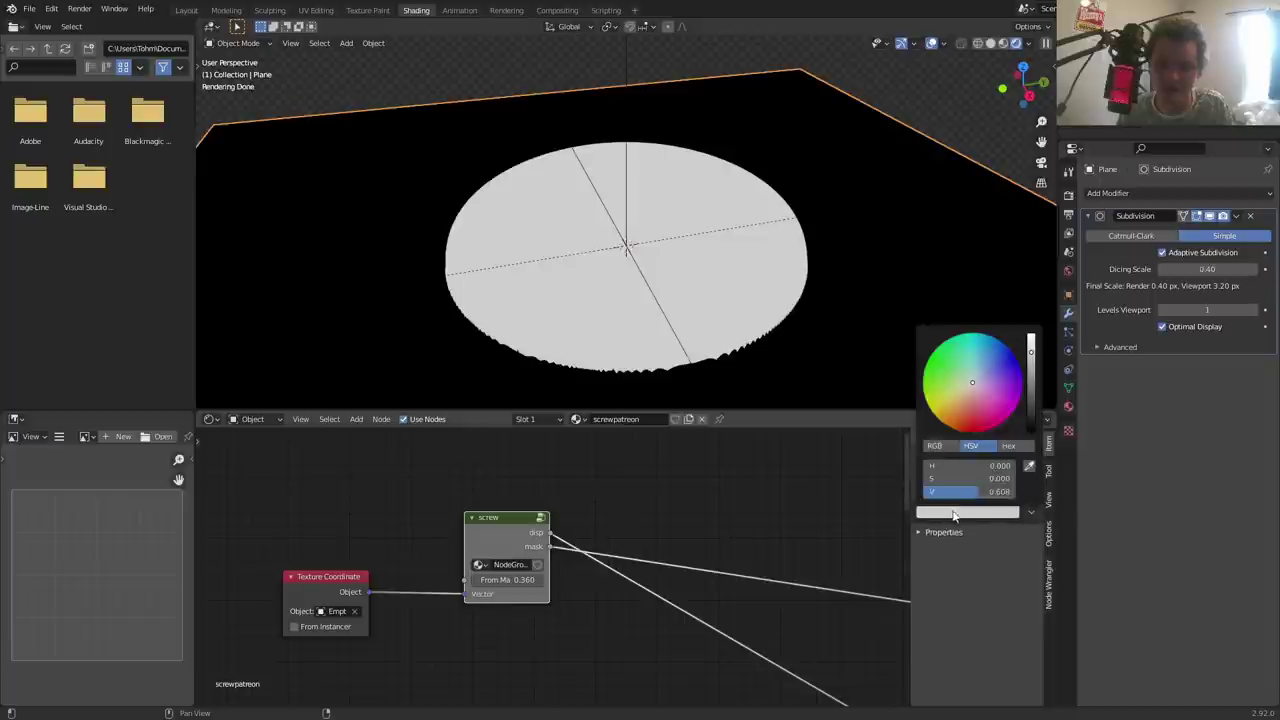
pyautogui.click(1031, 412)
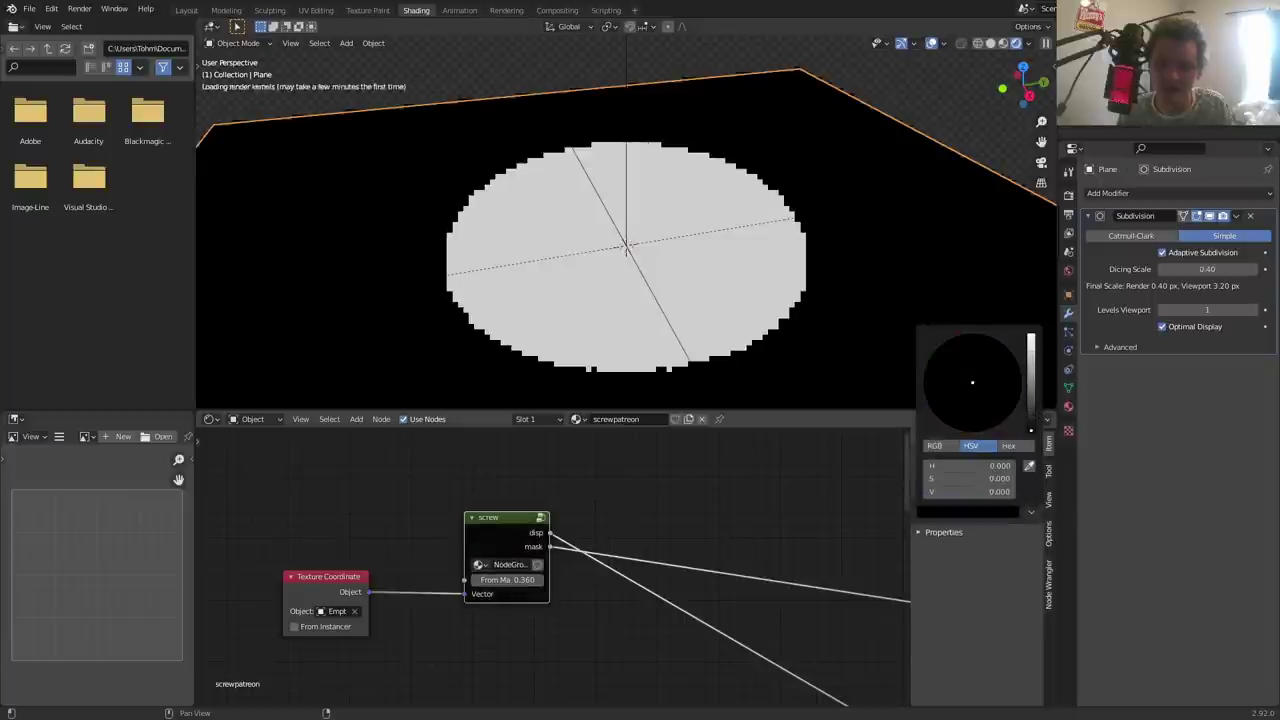
pyautogui.scroll(-2, 555, 530)
pyautogui.scroll(-1, 570, 510)
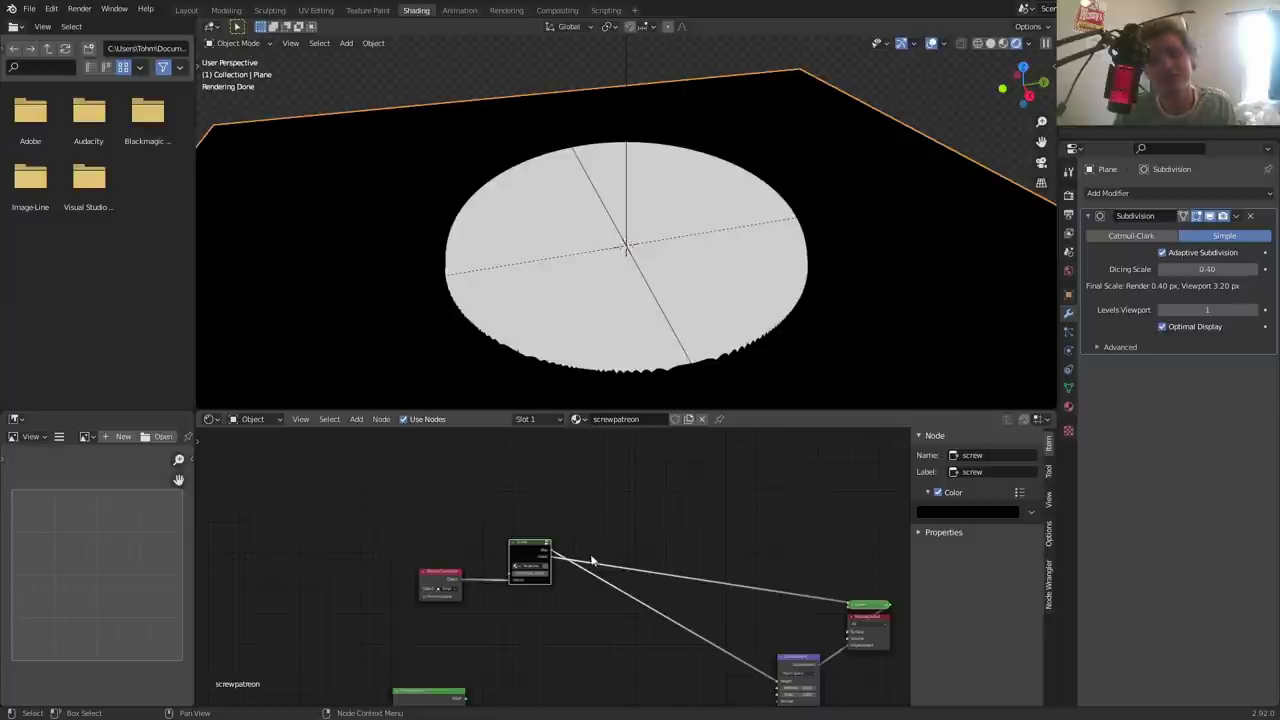
pyautogui.scroll(2, 584, 597)
pyautogui.scroll(2, 557, 578)
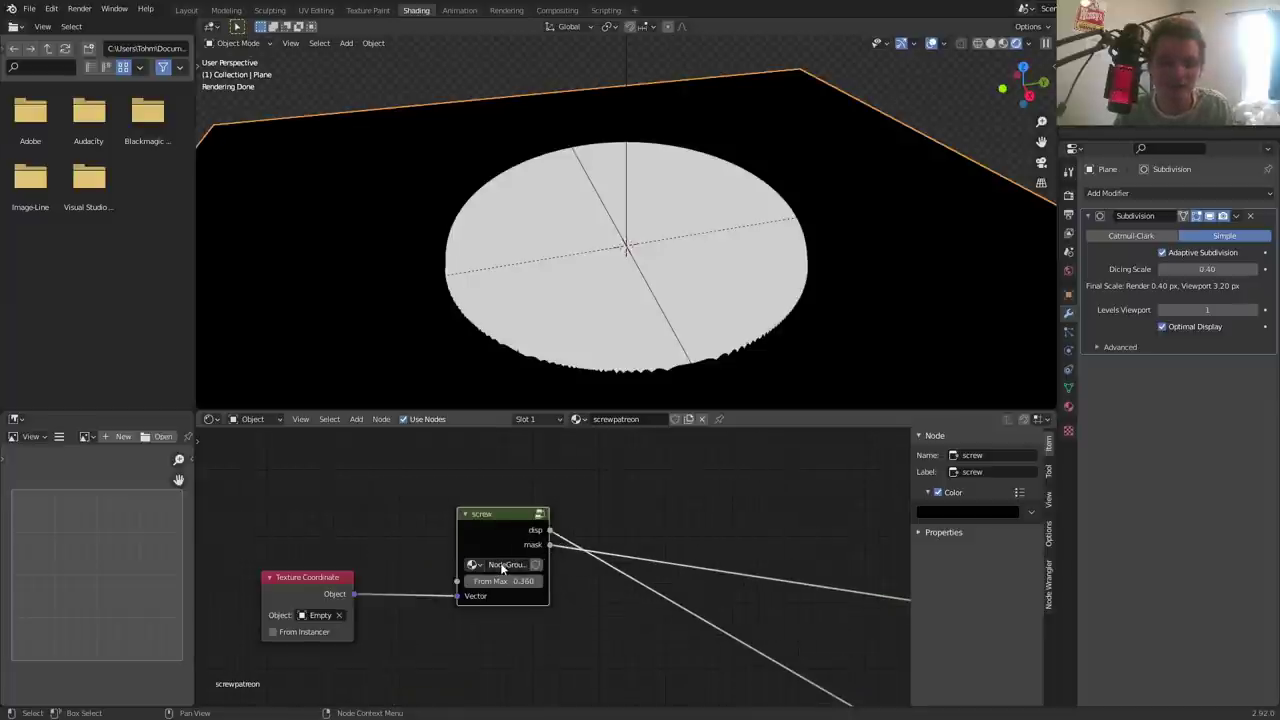
pyautogui.moveTo(510, 572); pyautogui.dragTo(456, 538, button='middle')
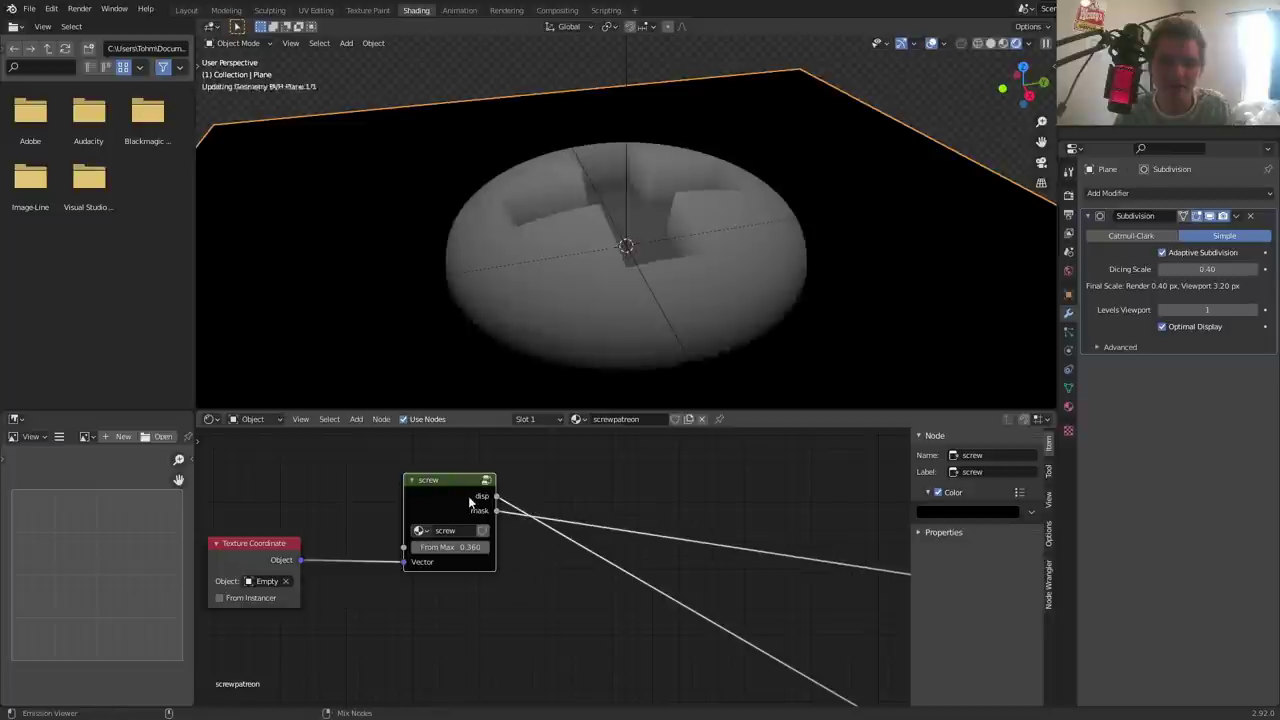
pyautogui.scroll(-2, 470, 505)
pyautogui.moveTo(596, 634); pyautogui.dragTo(511, 511, button='middle')
# - Connect the Principled BSDF to the output and add a Glossy BSDF node beside it
pyautogui.moveTo(296, 579); pyautogui.dragTo(372, 516)
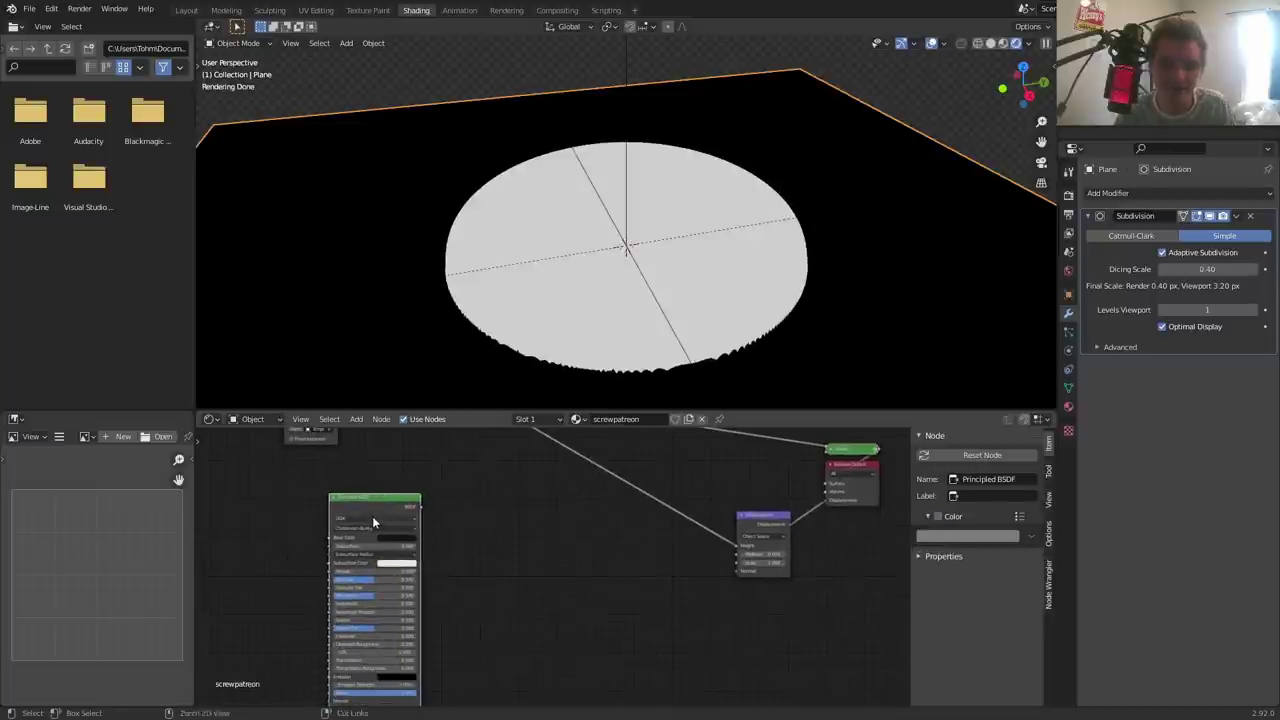
pyautogui.keyDown('ctrl'); pyautogui.keyDown('shift'); pyautogui.click(372, 508); pyautogui.keyUp('shift'); pyautogui.keyUp('ctrl')
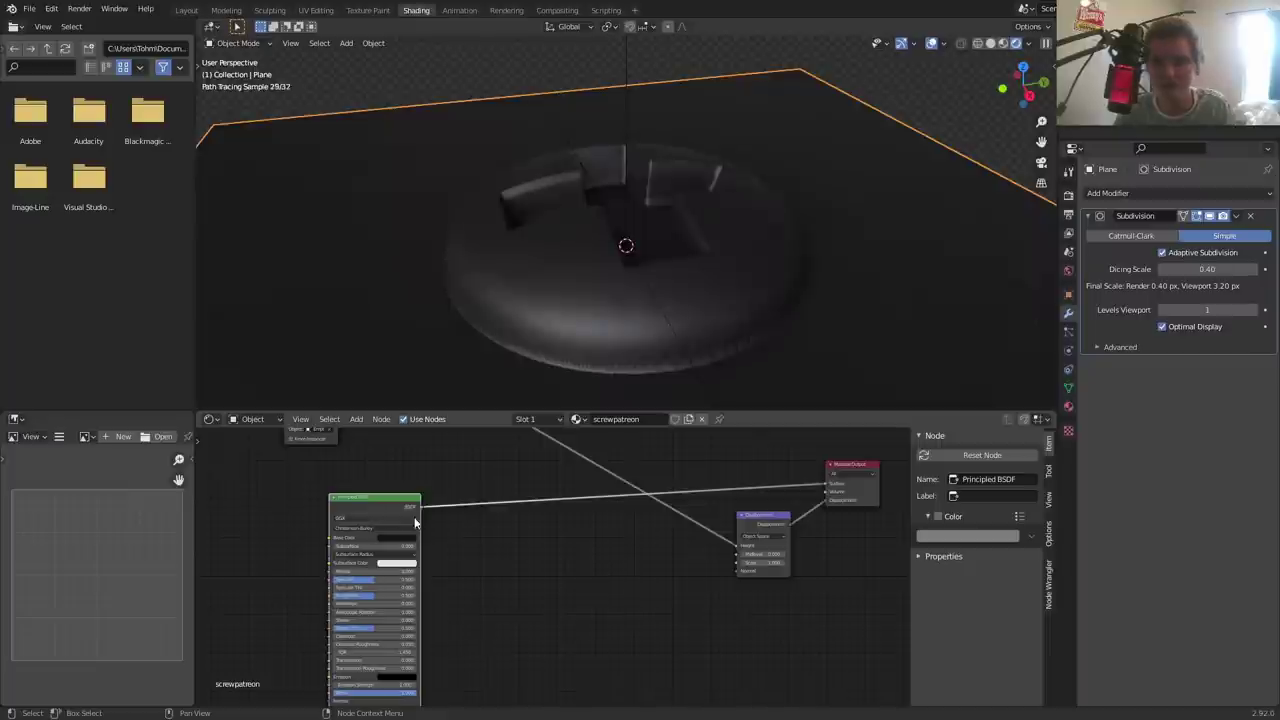
pyautogui.hotkey('shift', 'a')
pyautogui.click(485, 470)
pyautogui.write('glossy')
pyautogui.press('Return')
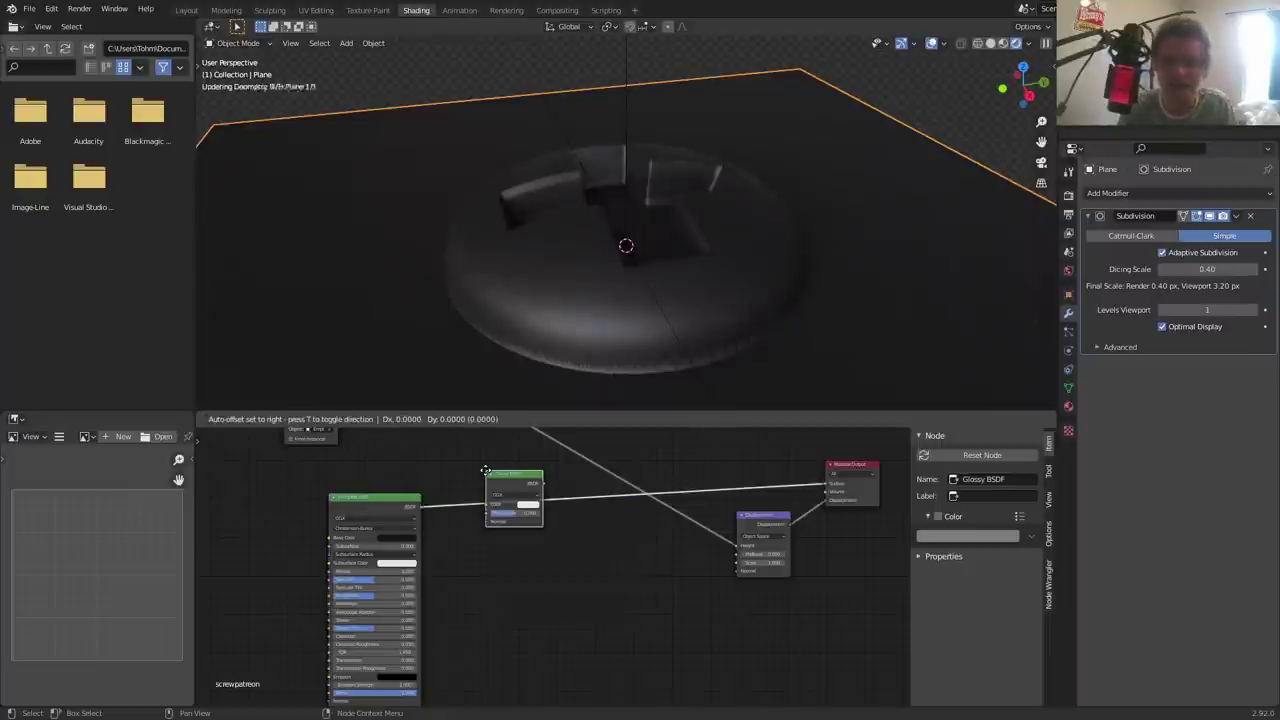
pyautogui.click(479, 540)
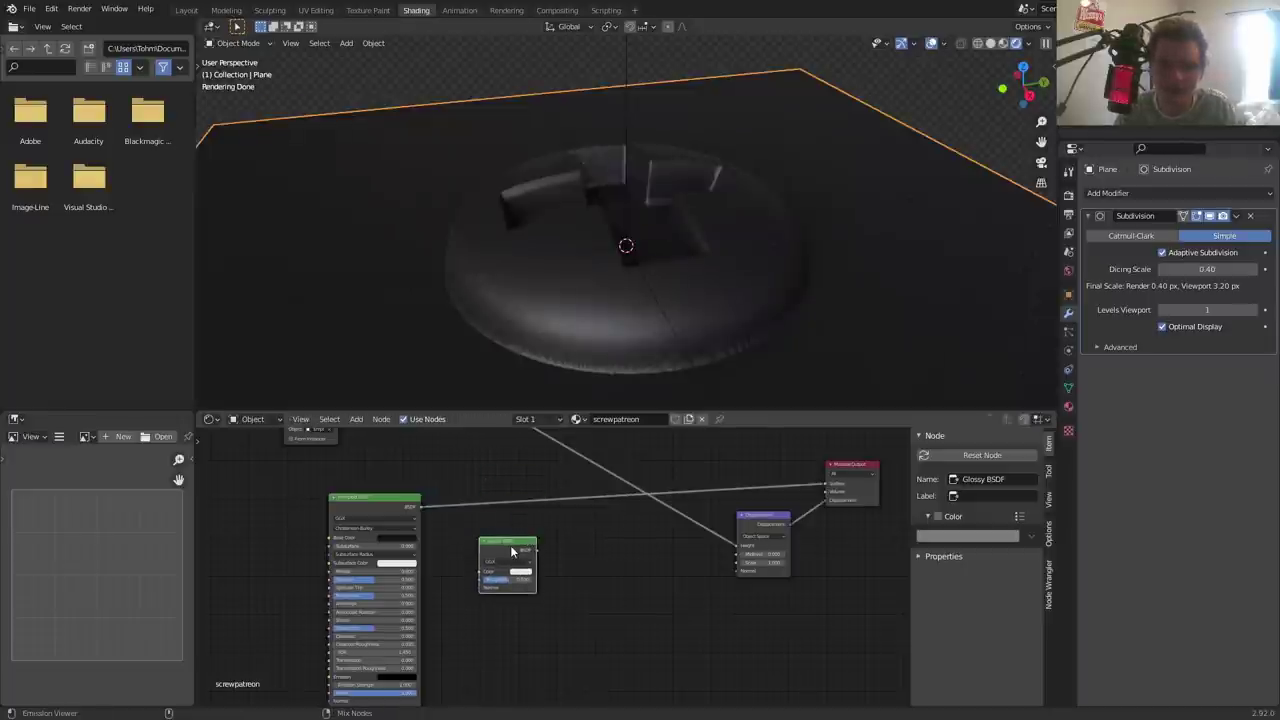
pyautogui.keyDown('ctrl'); pyautogui.keyDown('shift'); pyautogui.click(515, 550); pyautogui.keyUp('shift'); pyautogui.keyUp('ctrl')
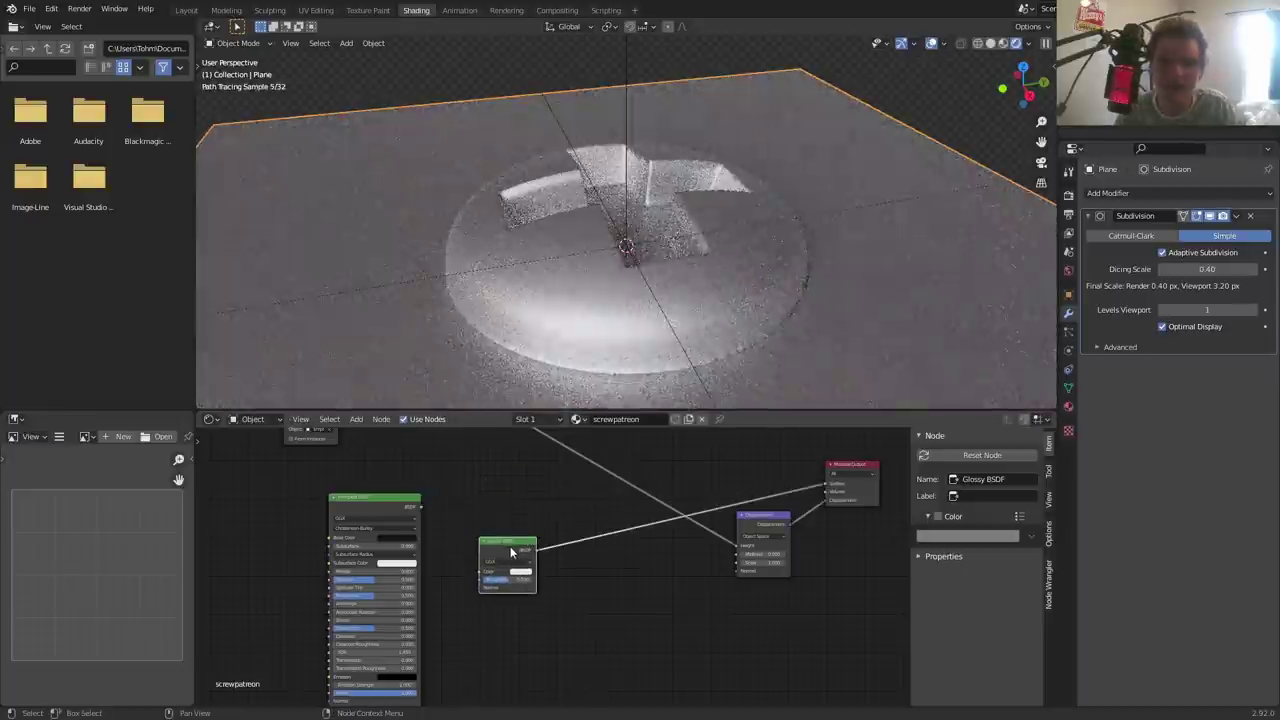
pyautogui.keyDown('ctrl'); pyautogui.keyDown('shift'); pyautogui.click(408, 508); pyautogui.keyUp('shift'); pyautogui.keyUp('ctrl')
pyautogui.moveTo(484, 552); pyautogui.dragTo(469, 564)
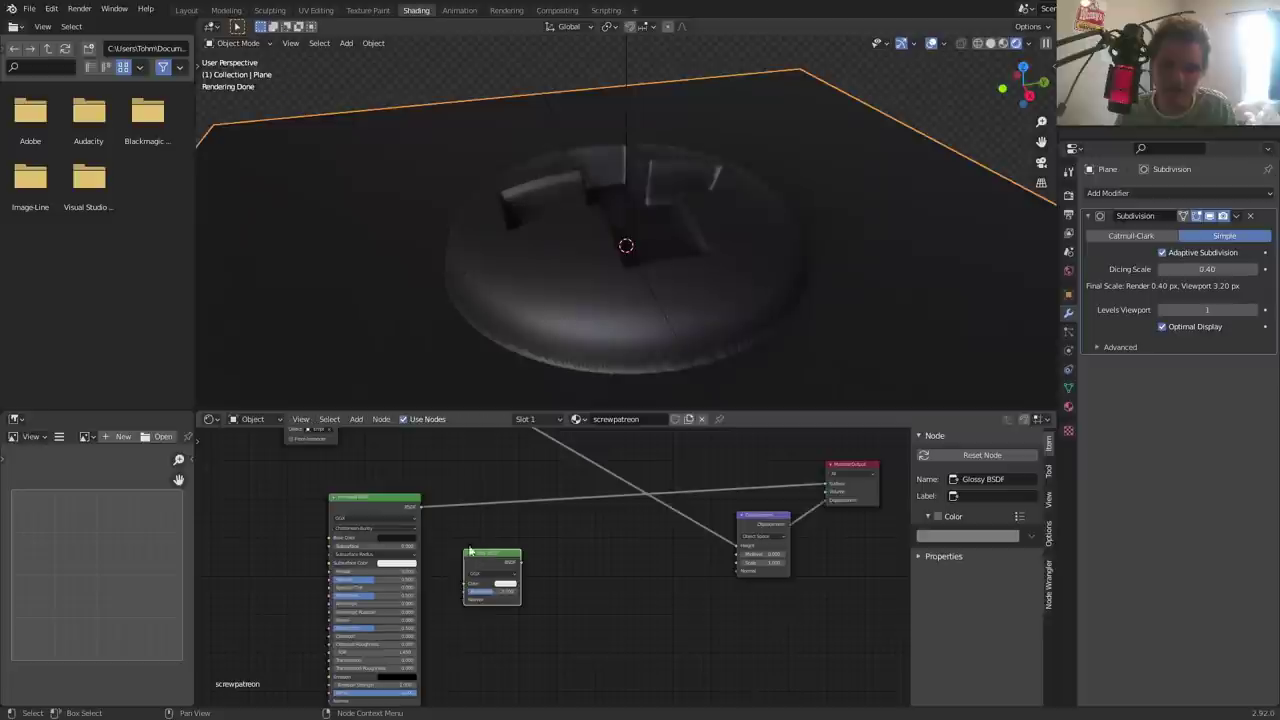
# - Combine the Principled BSDF and Glossy BSDF through a Mix Shader
pyautogui.keyDown('ctrl'); pyautogui.keyDown('shift'); pyautogui.moveTo(400, 518); pyautogui.dragTo(499, 573, button='right'); pyautogui.keyUp('shift'); pyautogui.keyUp('ctrl')
pyautogui.scroll(2, 480, 527)
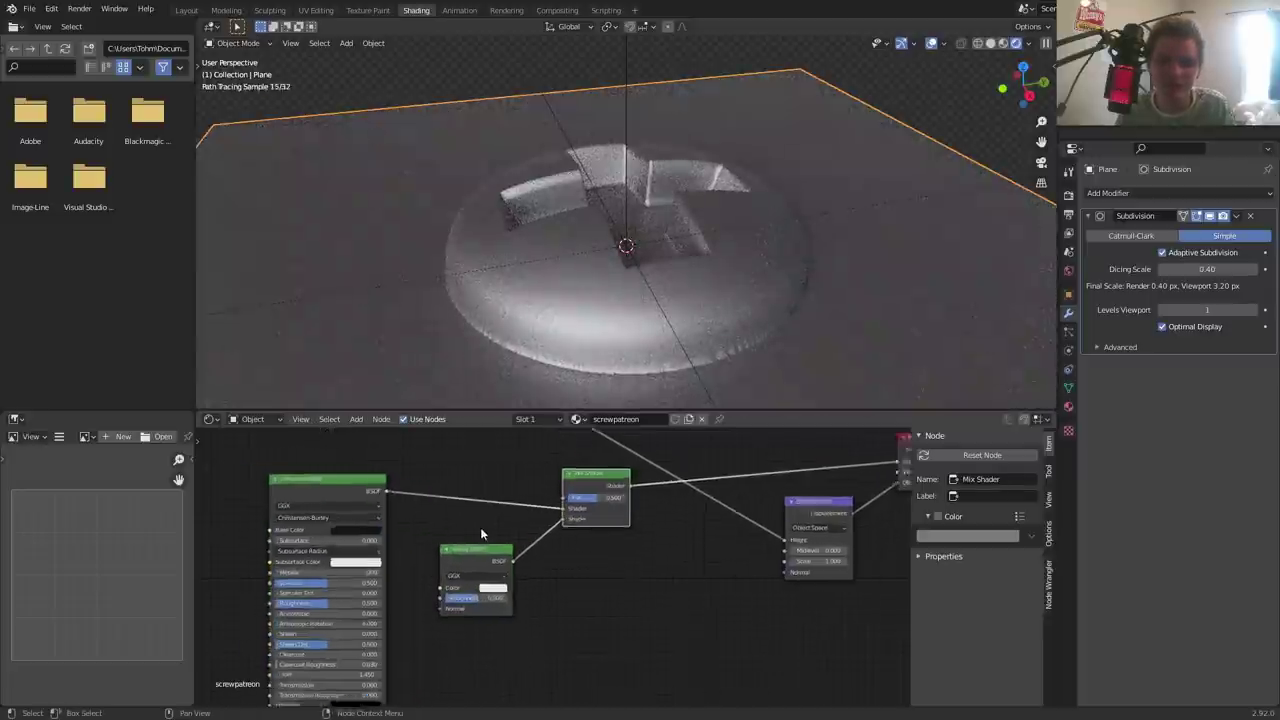
pyautogui.moveTo(480, 527); pyautogui.dragTo(531, 534, button='middle')
pyautogui.moveTo(531, 534); pyautogui.dragTo(389, 464)
pyautogui.click(575, 620)
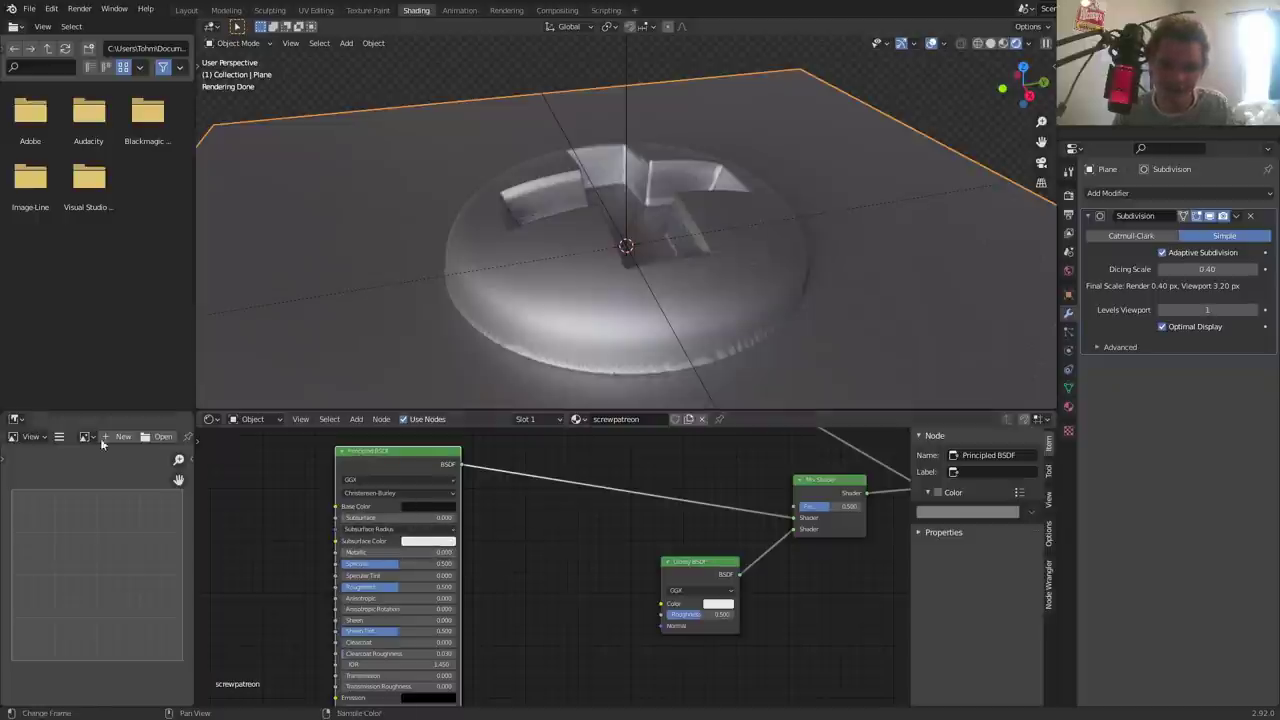
pyautogui.scroll(-2, 341, 533)
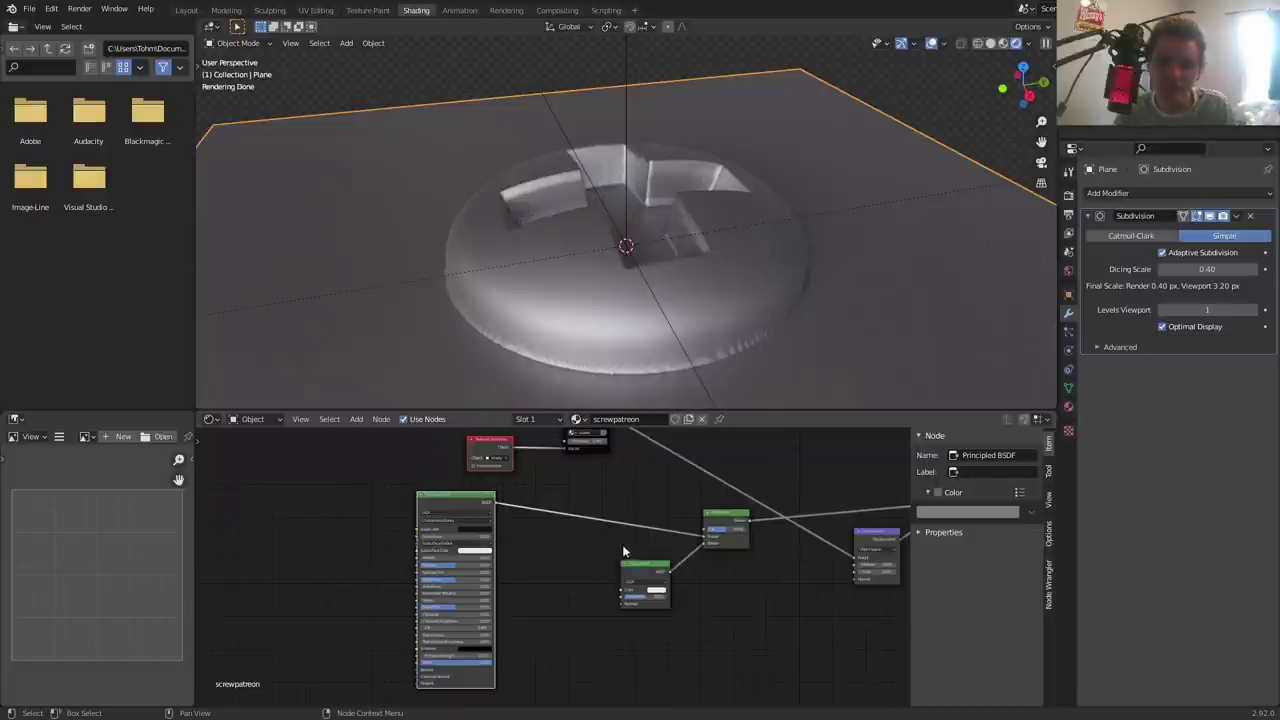
pyautogui.scroll(2, 622, 548)
pyautogui.scroll(-1, 540, 614)
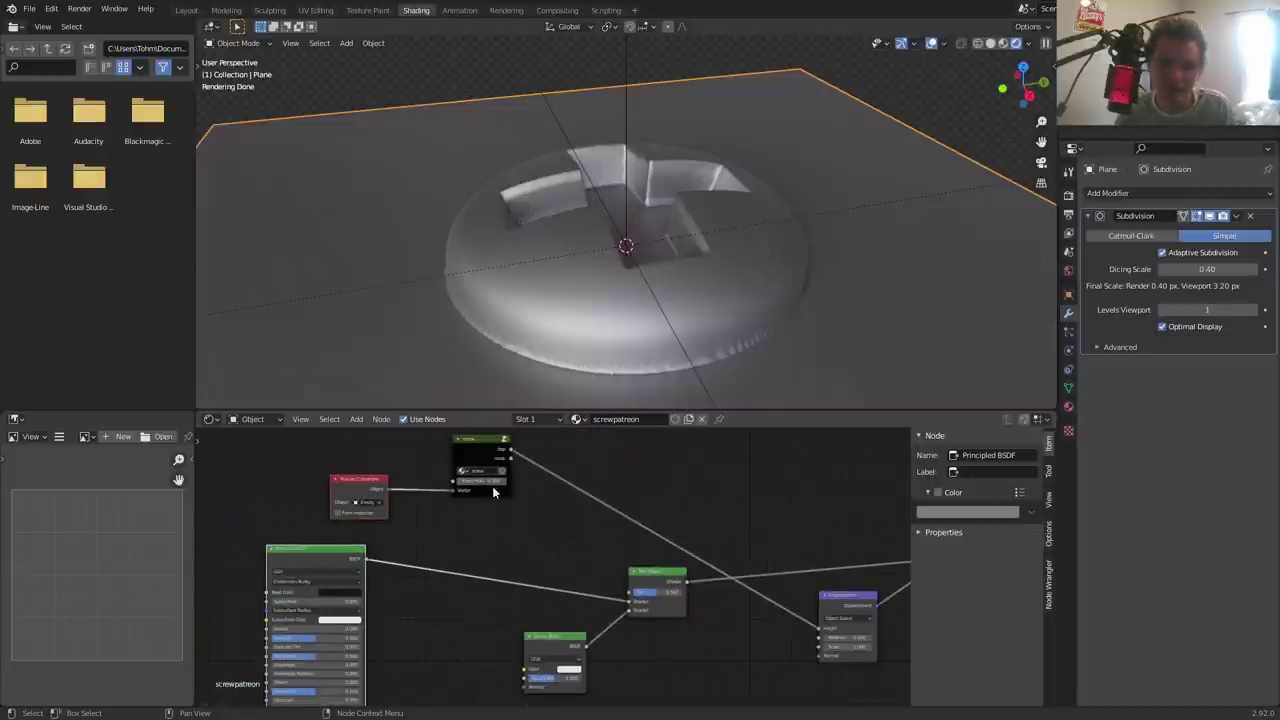
# - Link the screw group's output into the Mix Shader Fac and preview the blended result
pyautogui.moveTo(509, 459); pyautogui.dragTo(629, 600)
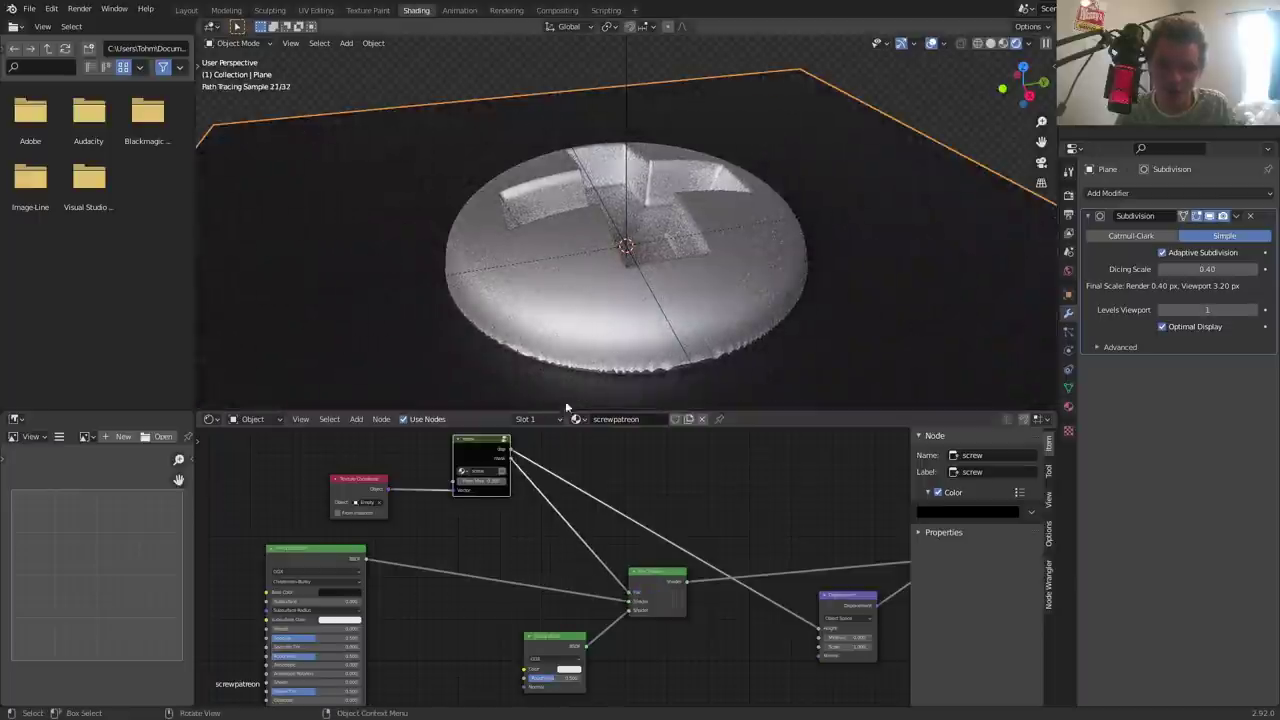
pyautogui.keyDown('ctrl'); pyautogui.keyDown('shift'); pyautogui.click(481, 468); pyautogui.keyUp('shift'); pyautogui.keyUp('ctrl')
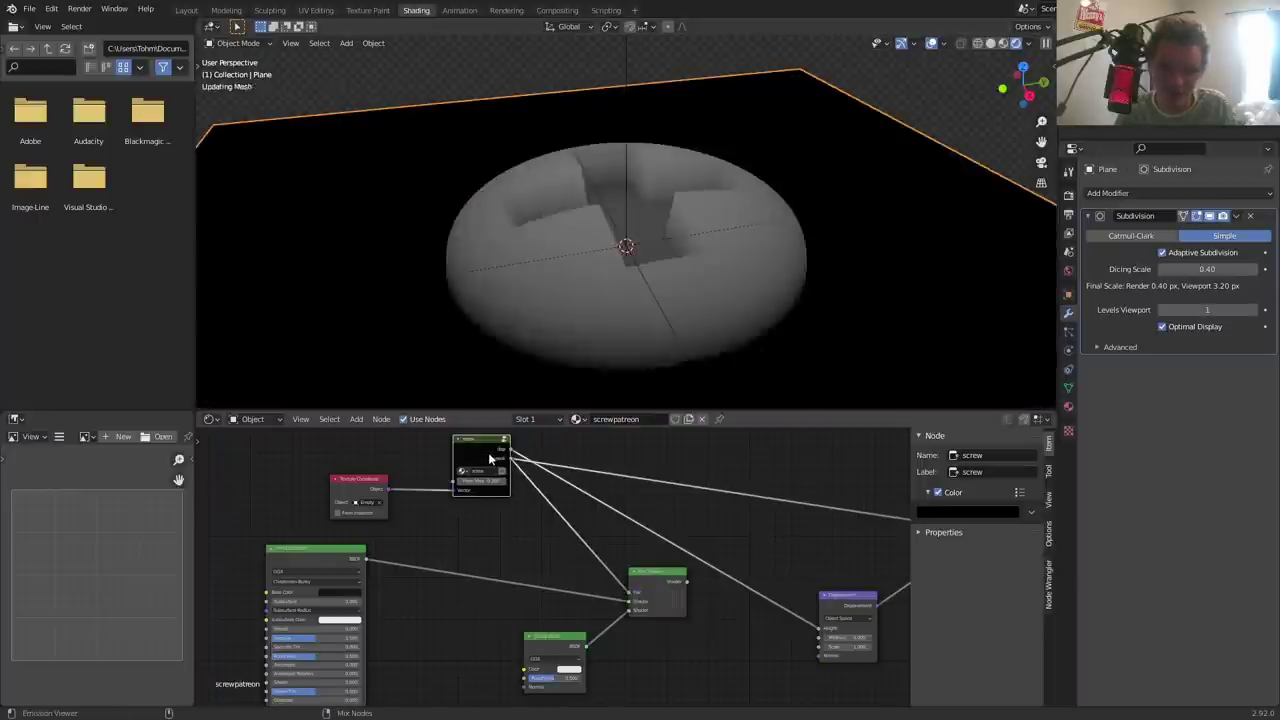
pyautogui.click(666, 575)
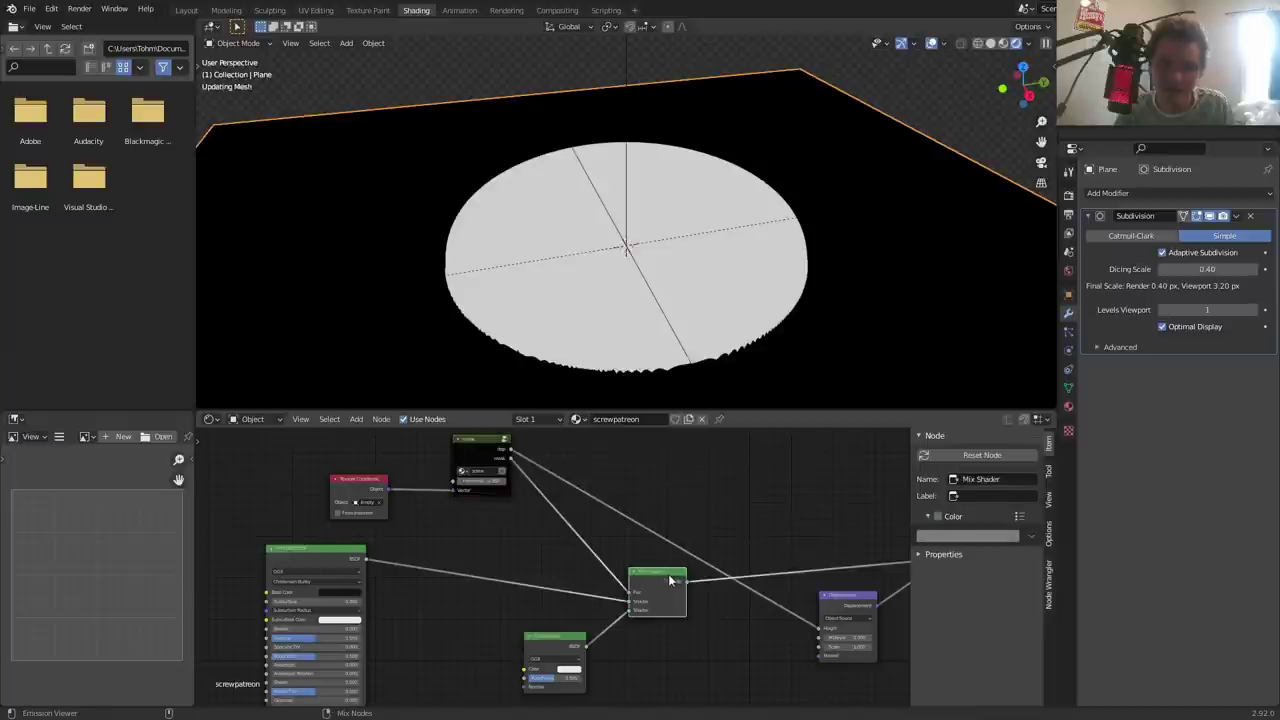
pyautogui.keyDown('ctrl'); pyautogui.keyDown('shift'); pyautogui.click(666, 575); pyautogui.keyUp('shift'); pyautogui.keyUp('ctrl')
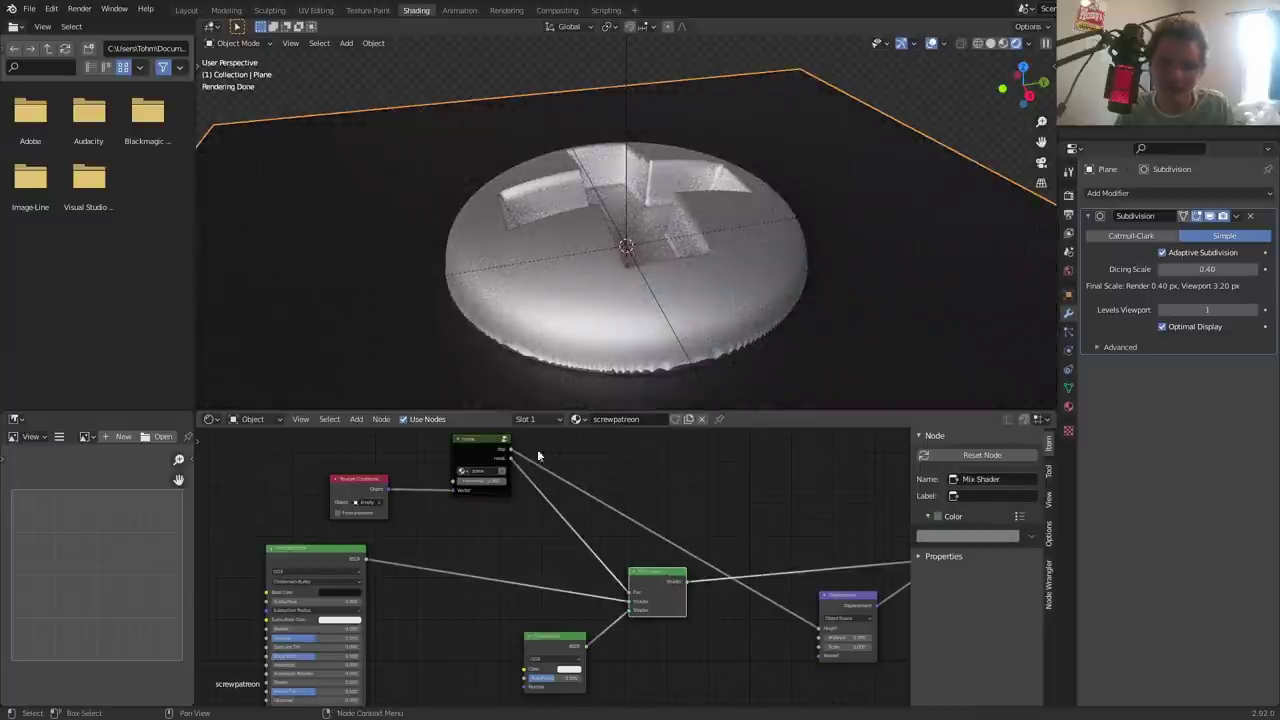
pyautogui.moveTo(538, 456); pyautogui.dragTo(421, 452, button='middle')
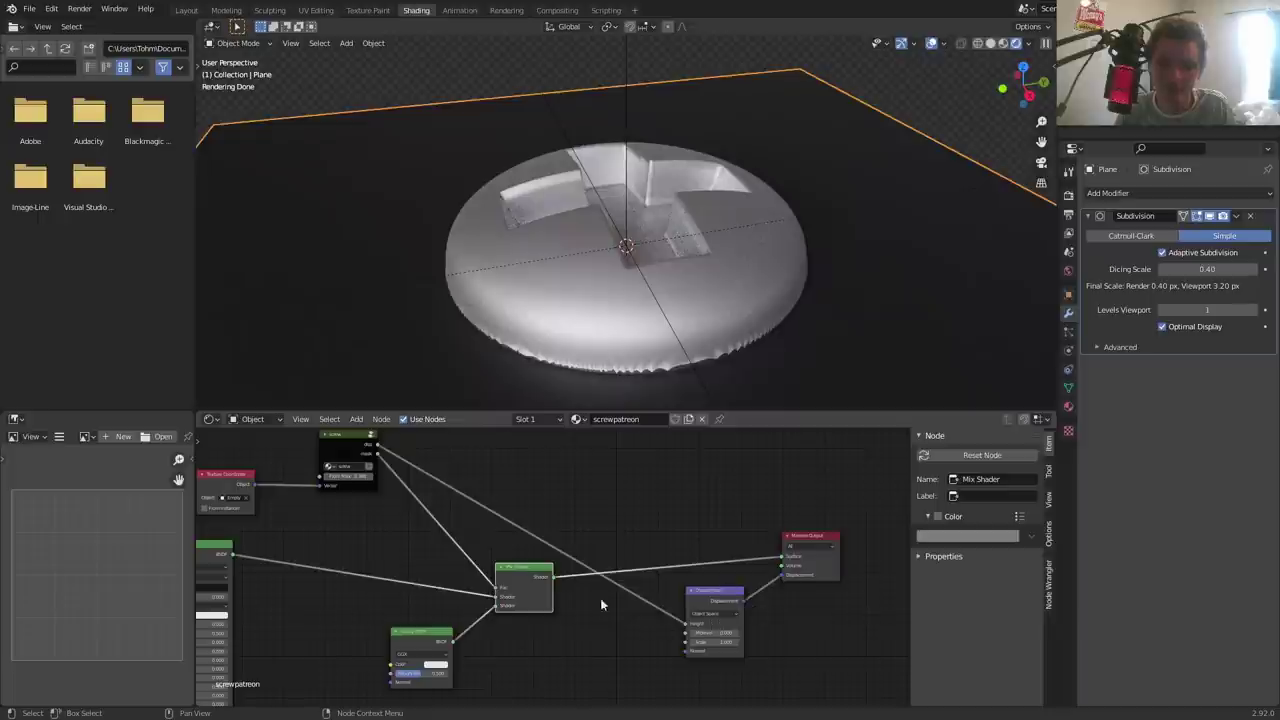
pyautogui.moveTo(600, 598); pyautogui.dragTo(608, 532, button='middle')
pyautogui.scroll(2, 608, 532)
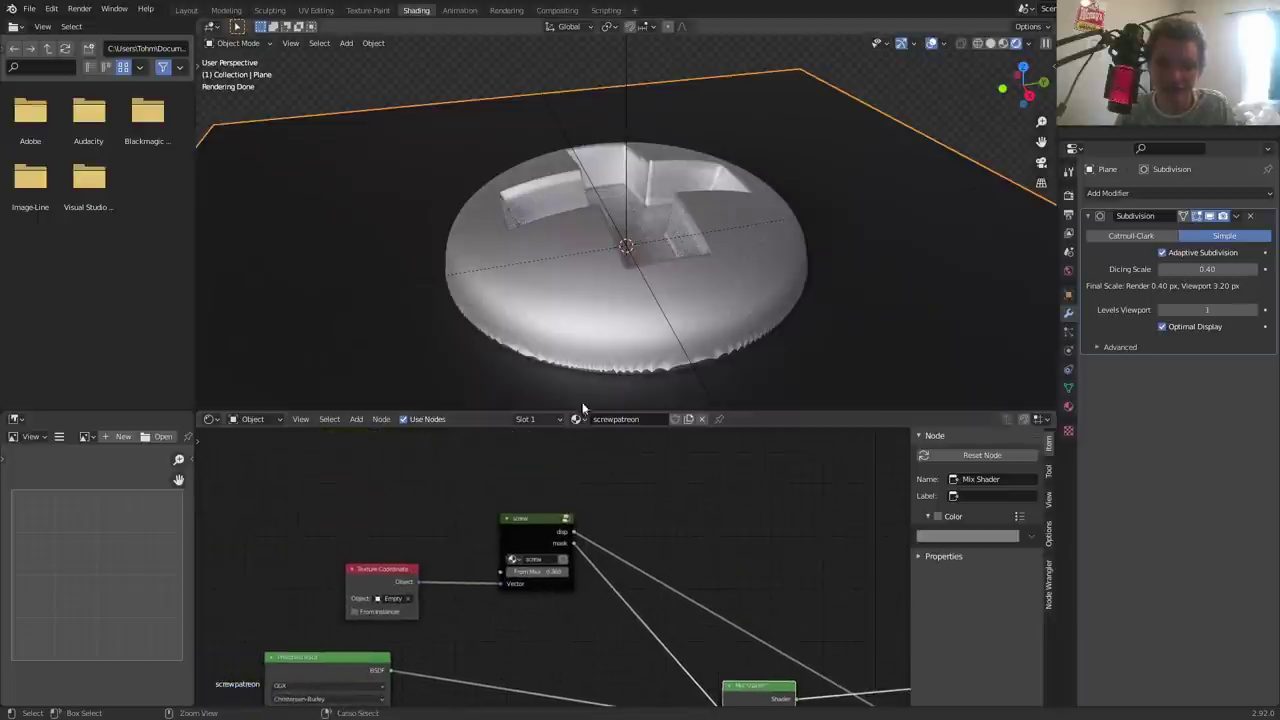
# - Save the file, then try a Dicing Scale of 0.2 and undo it
pyautogui.hotkey('ctrl', 's')
pyautogui.click(1210, 269)
pyautogui.write('0.2')
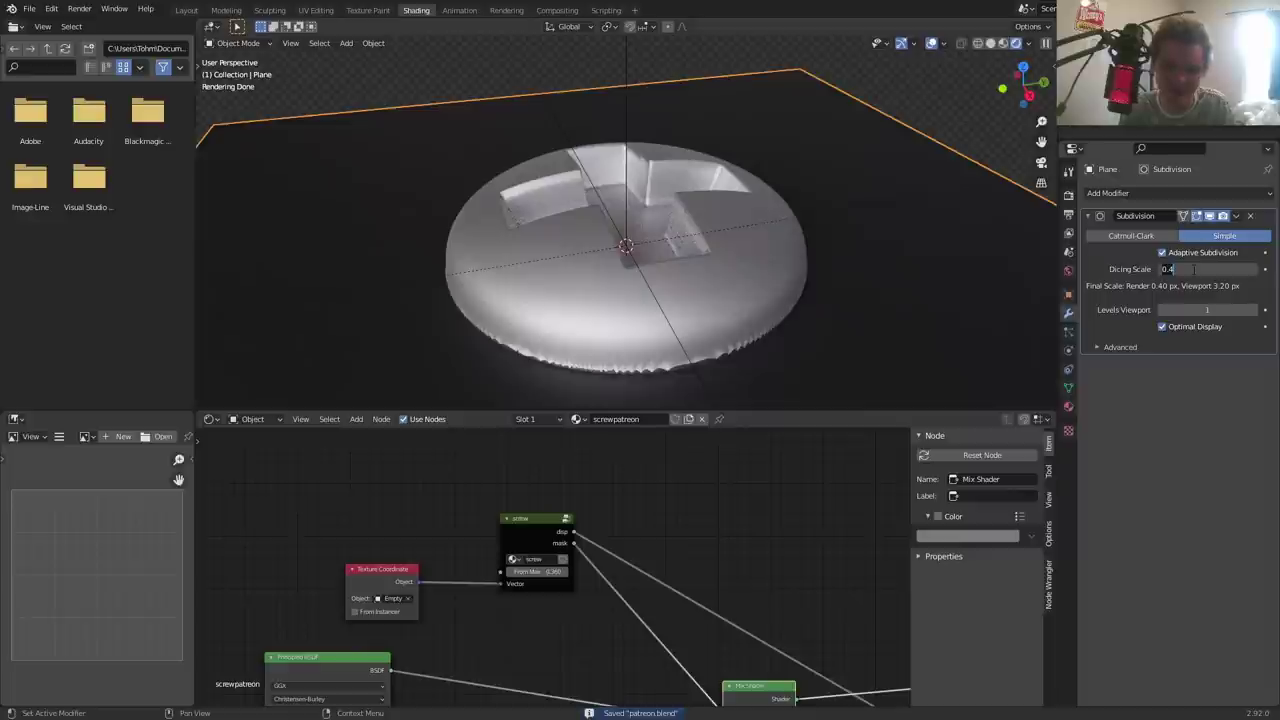
pyautogui.press('Return')
pyautogui.scroll(5, 684, 114)
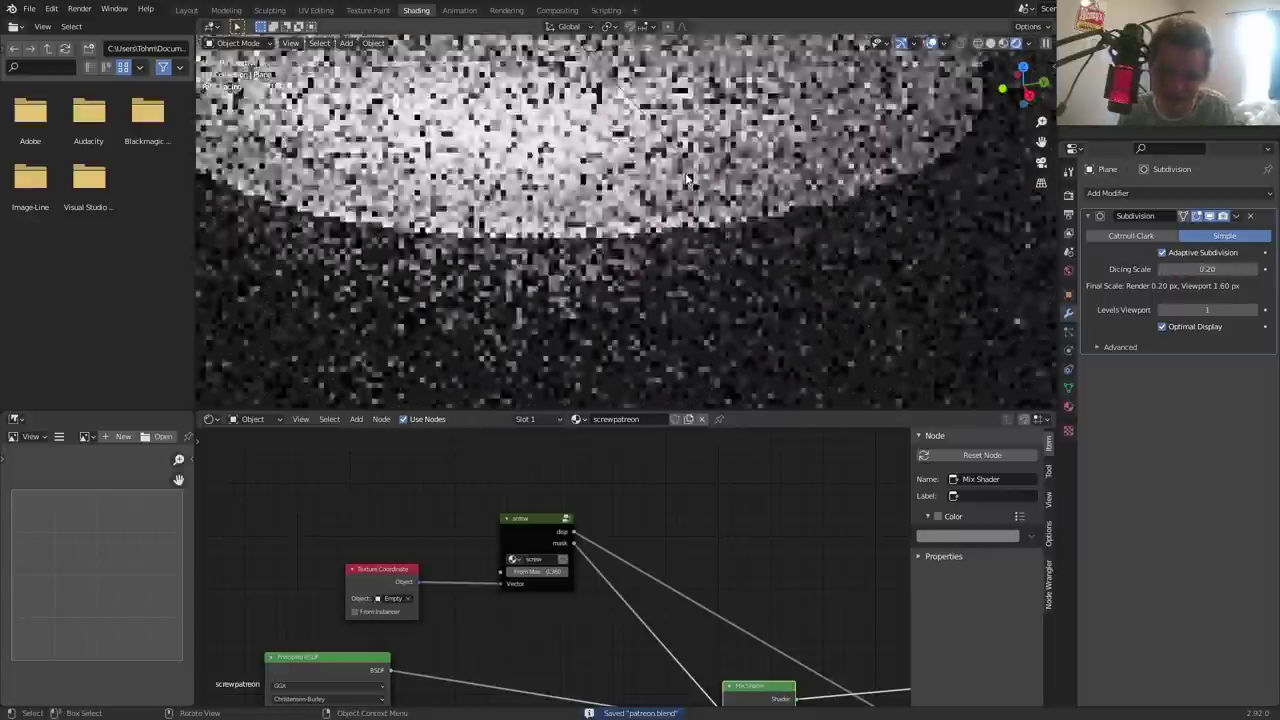
pyautogui.hotkey('ctrl', 'z')
# - Inside the screw group, select and preview the Greater Than math node
pyautogui.moveTo(558, 503); pyautogui.dragTo(585, 529, button='middle')
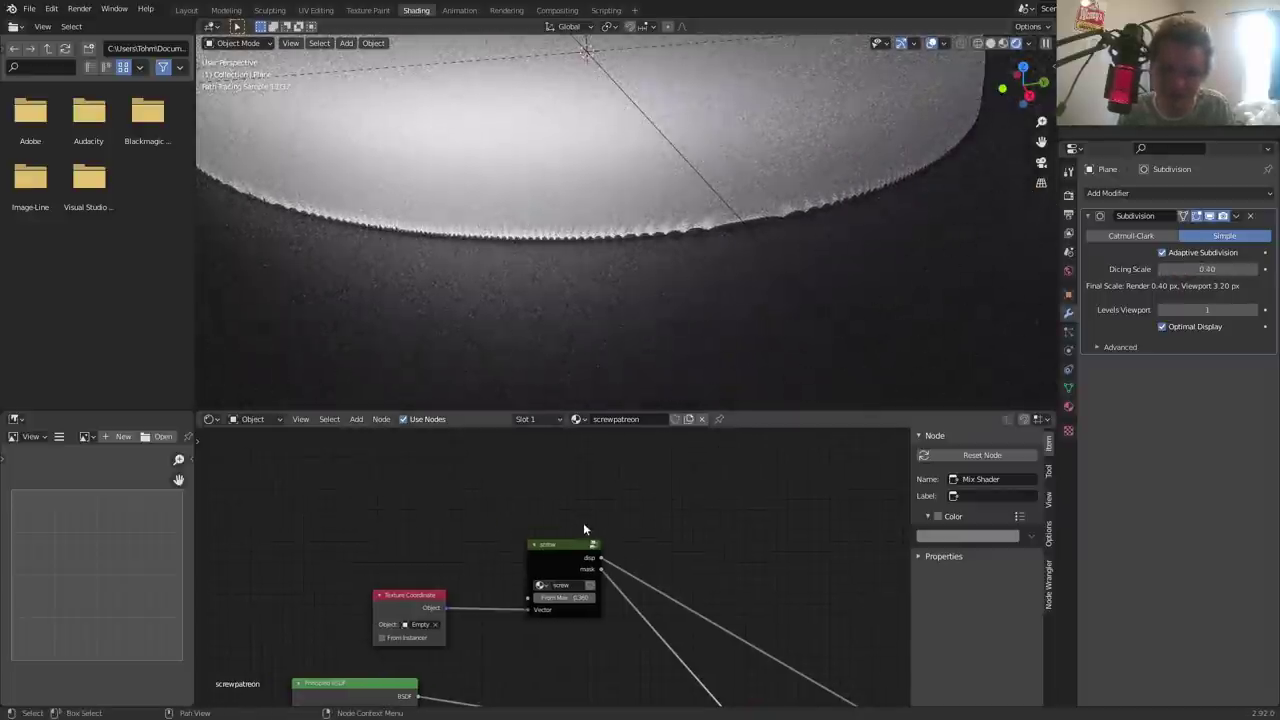
pyautogui.scroll(-3, 613, 503)
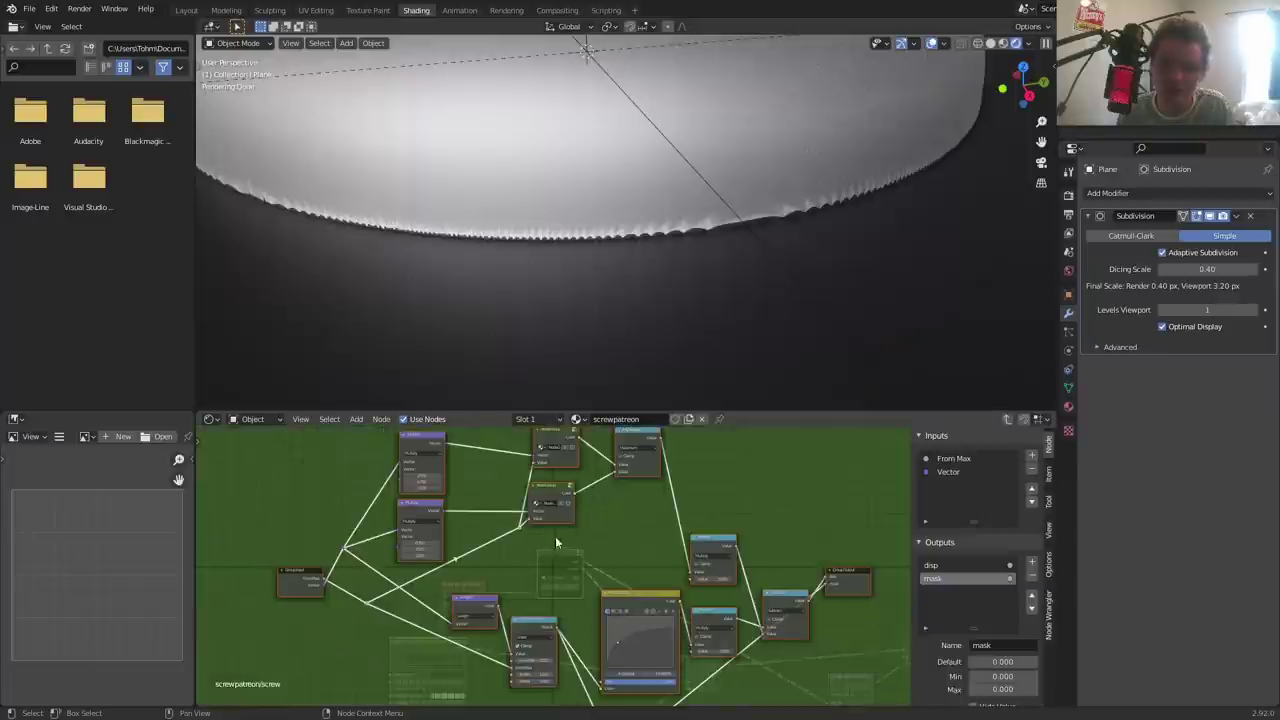
pyautogui.moveTo(613, 503); pyautogui.dragTo(470, 420, button='middle')
pyautogui.click(497, 602)
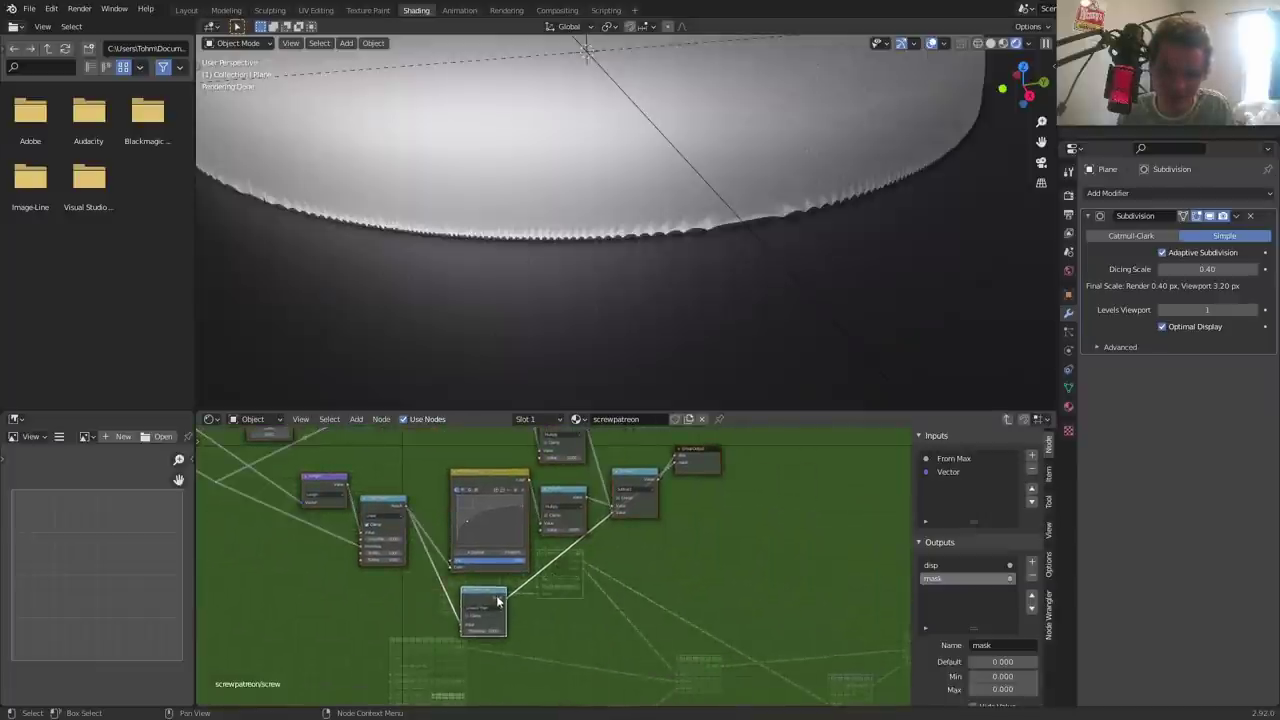
pyautogui.scroll(3, 479, 564)
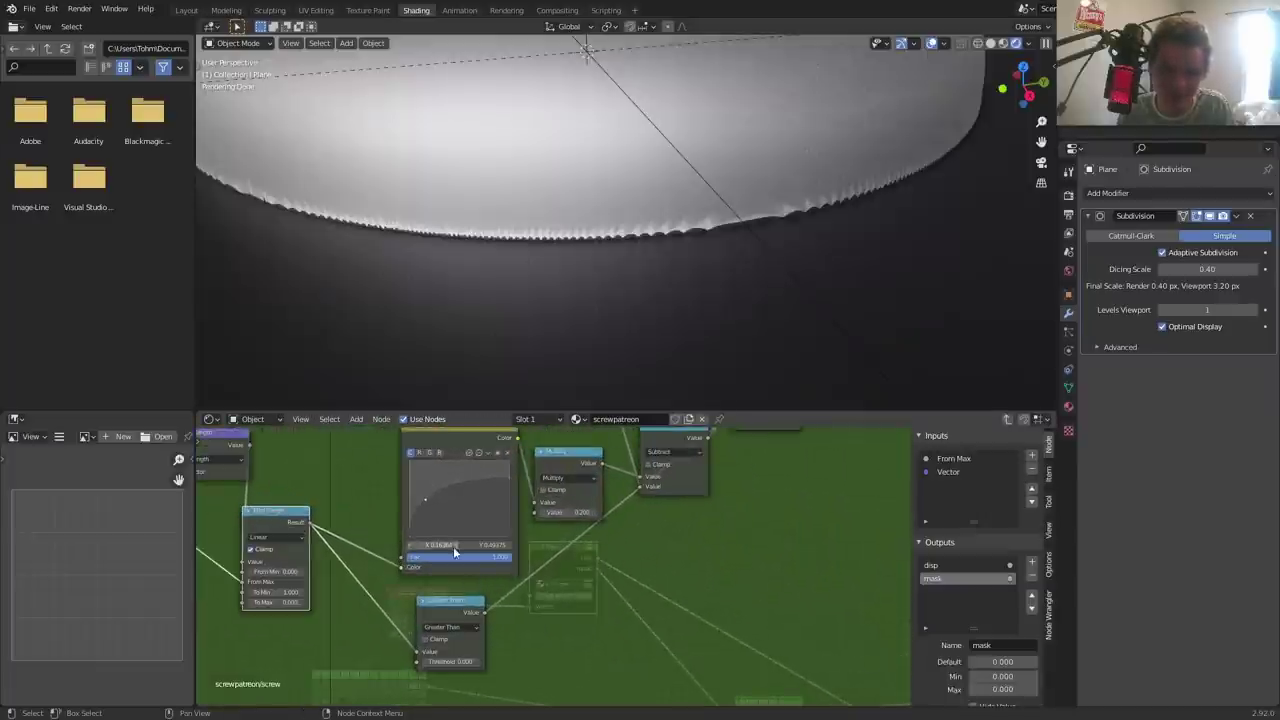
pyautogui.keyDown('ctrl'); pyautogui.keyDown('shift'); pyautogui.click(468, 606); pyautogui.keyUp('shift'); pyautogui.keyUp('ctrl')
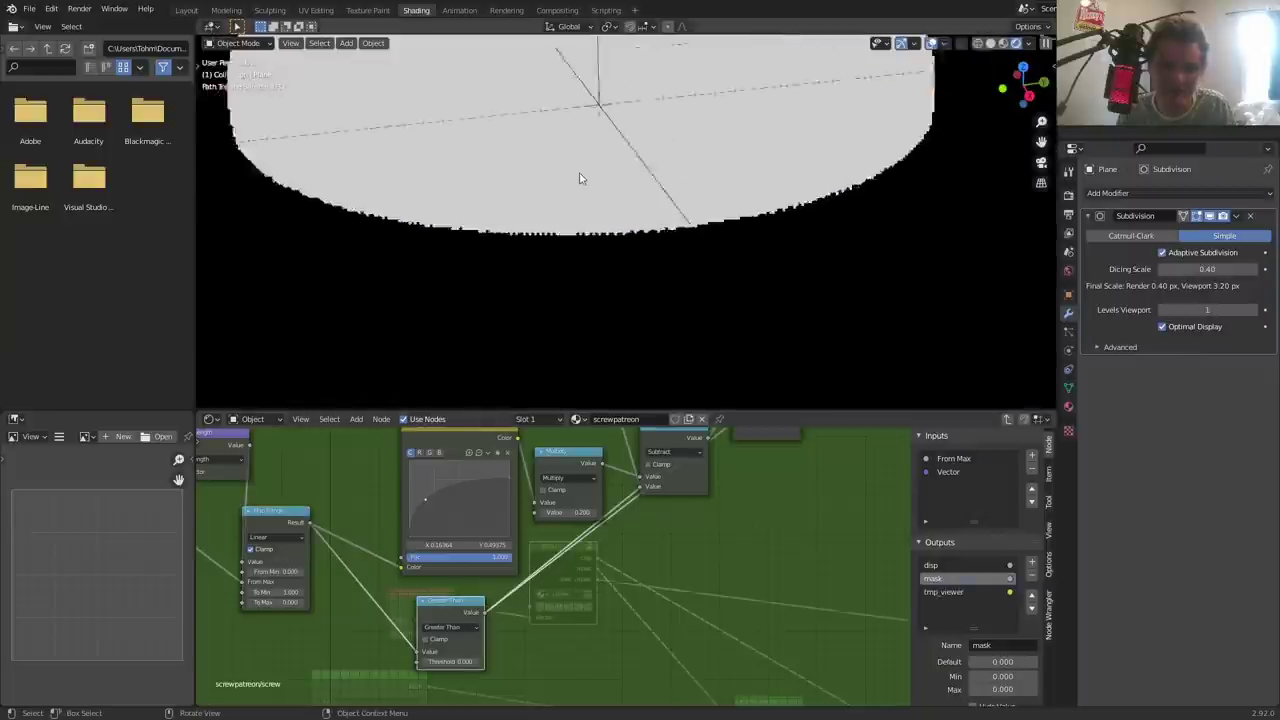
# - Switch the math node to Multiply with value 20, then return to the material
pyautogui.click(444, 627)
pyautogui.click(450, 535)
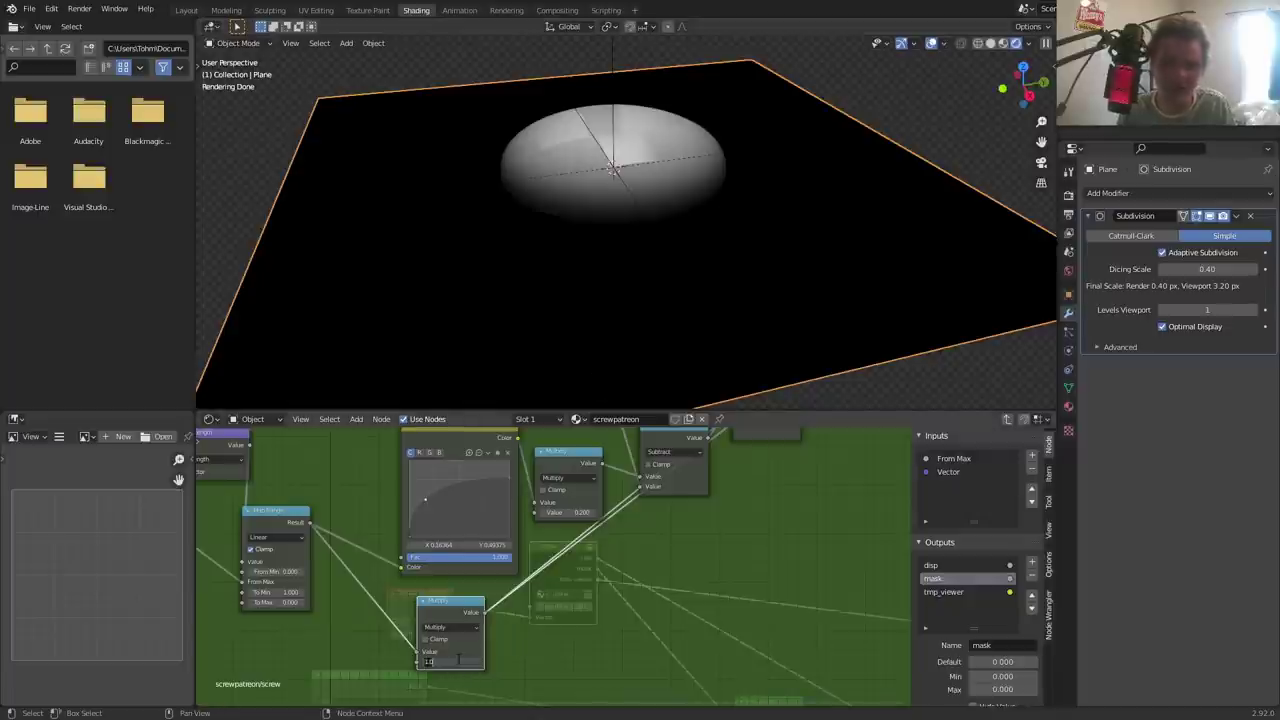
pyautogui.moveTo(459, 664); pyautogui.dragTo(466, 664)
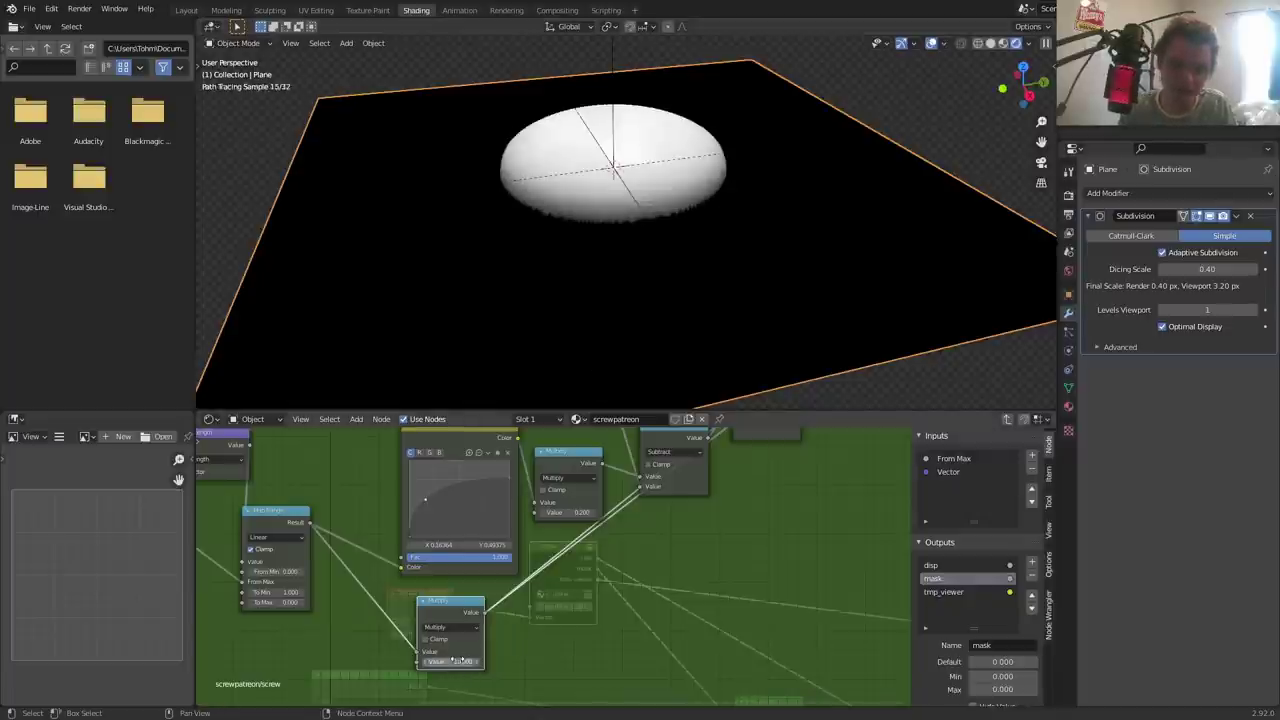
pyautogui.click(461, 661)
pyautogui.press('Return')
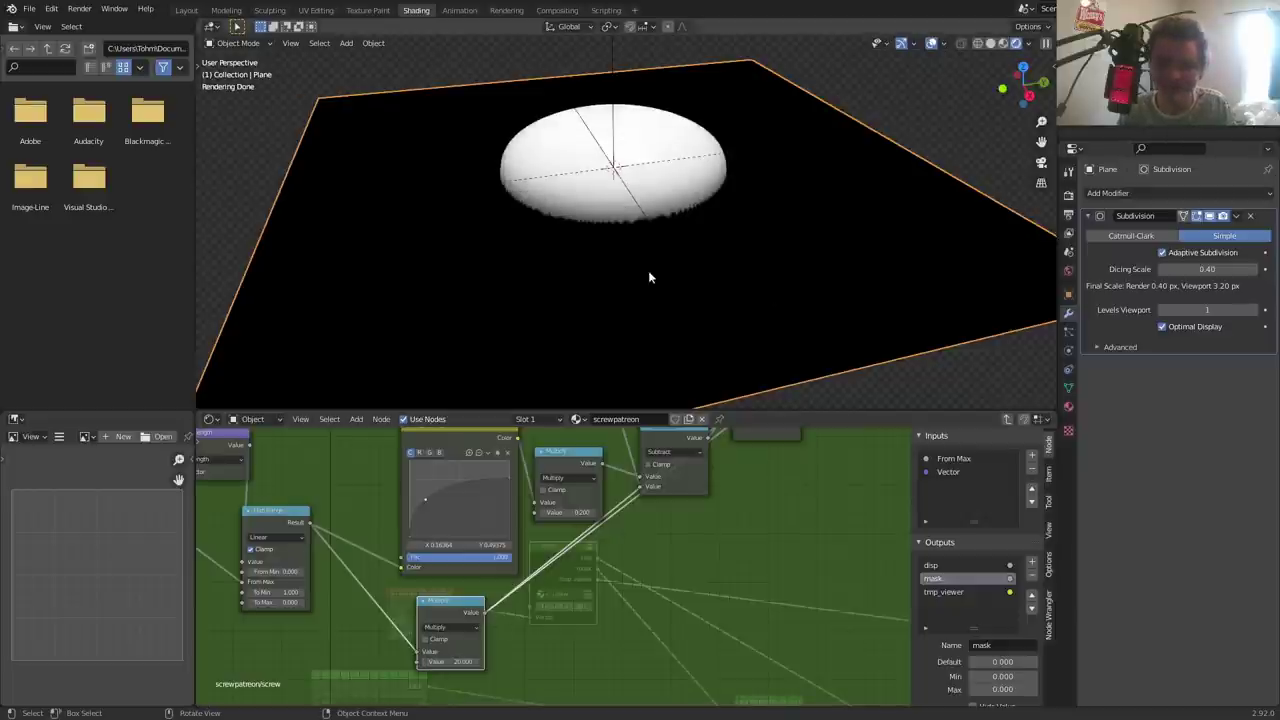
pyautogui.press('Tab')
pyautogui.press('Tab')
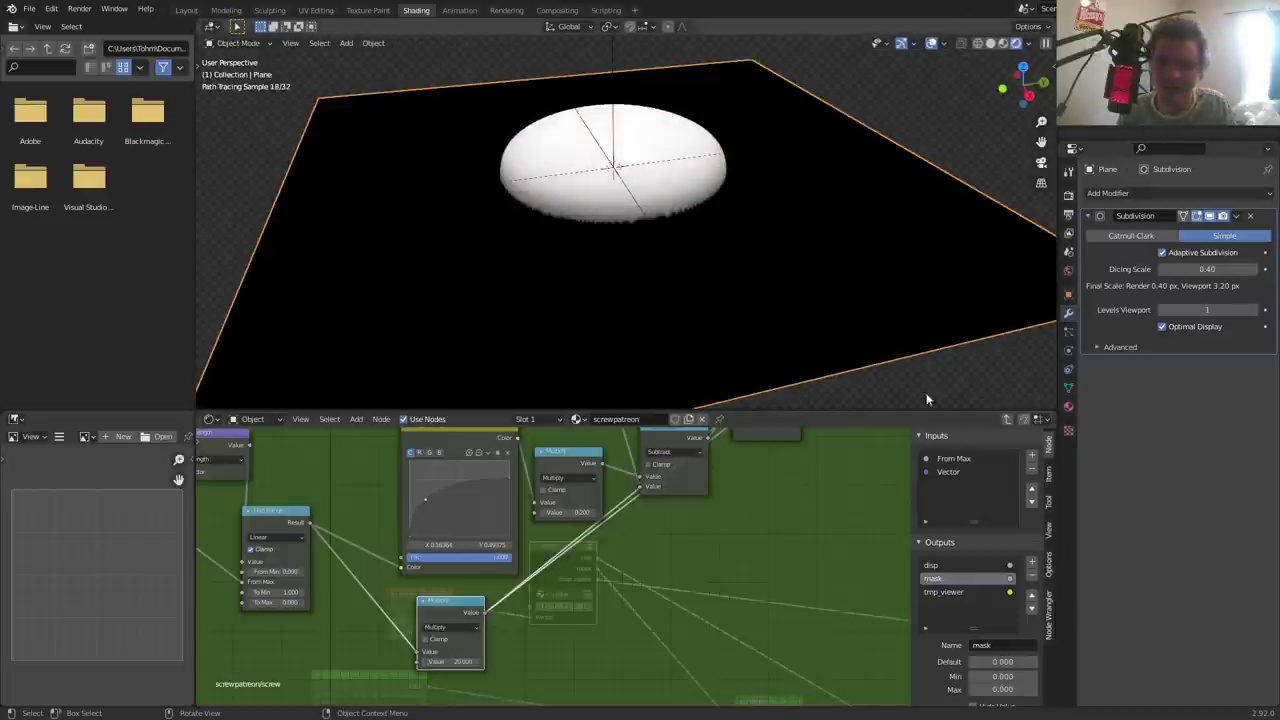
pyautogui.click(1007, 419)
# - Make the Mix Shader feed the material output, then enter the screw group
pyautogui.scroll(2, 508, 568)
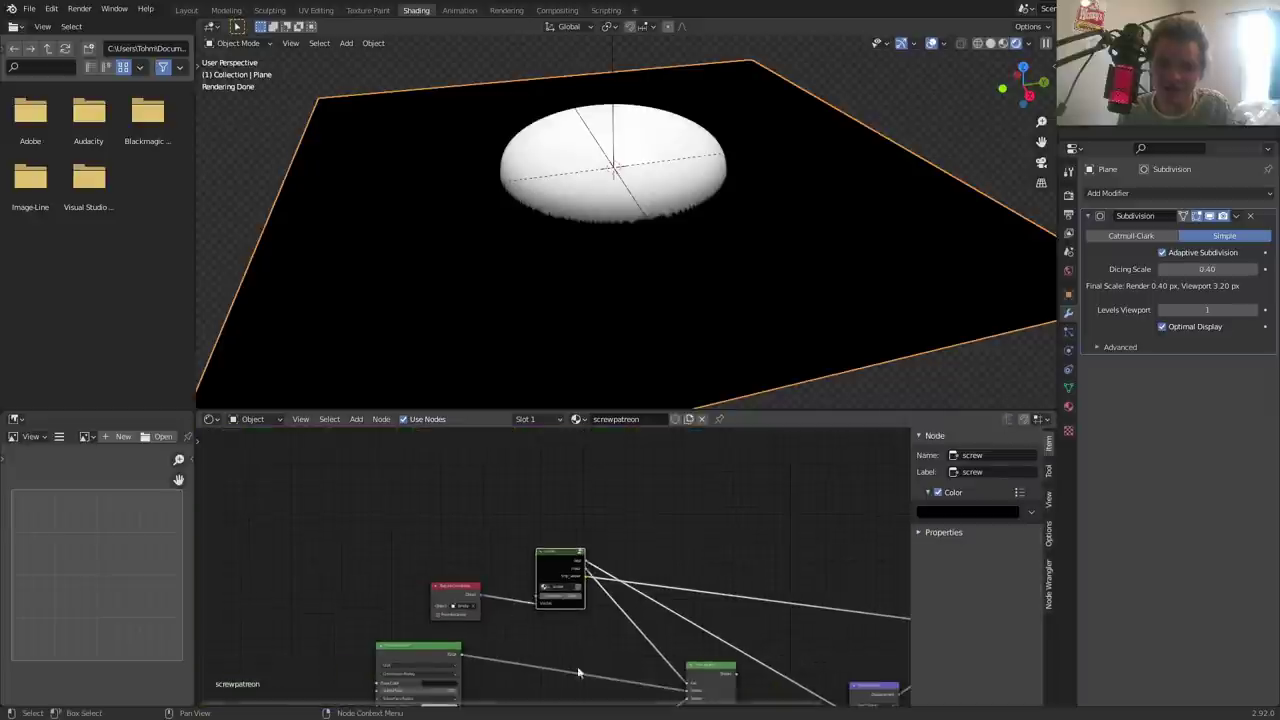
pyautogui.scroll(2, 508, 568)
pyautogui.keyDown('ctrl'); pyautogui.keyDown('shift'); pyautogui.click(553, 562); pyautogui.keyUp('shift'); pyautogui.keyUp('ctrl')
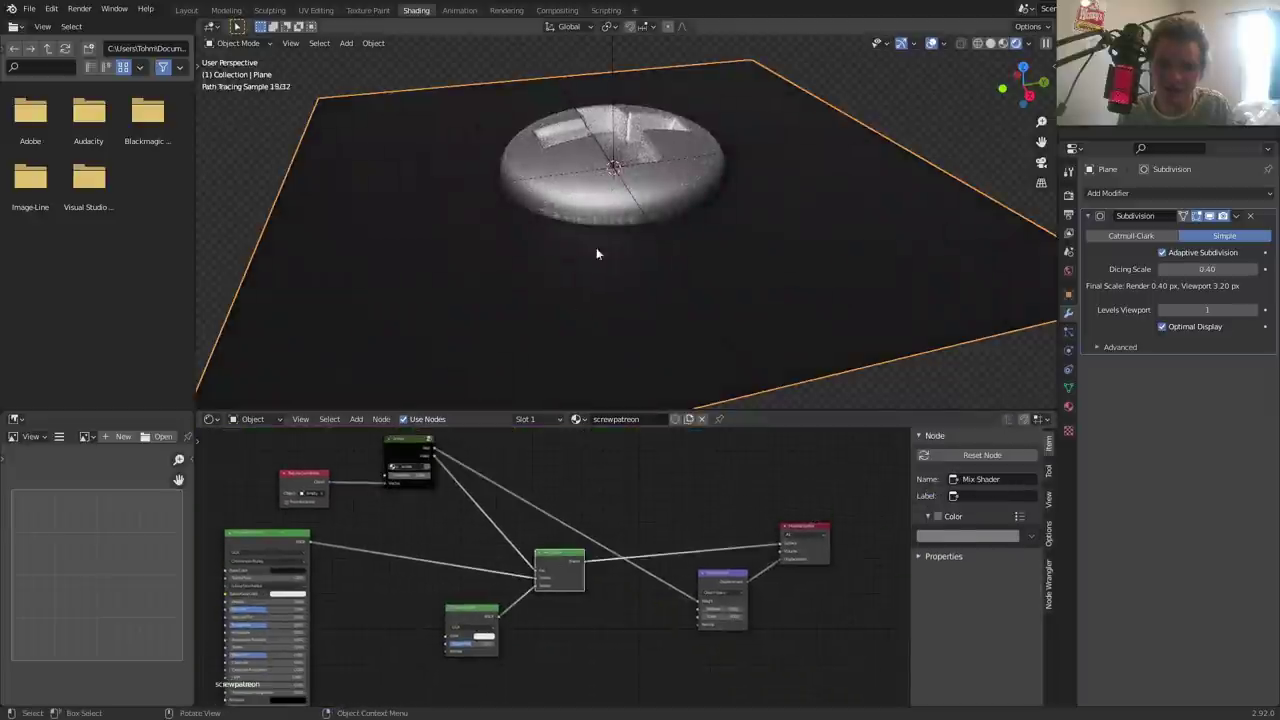
pyautogui.scroll(2, 630, 240)
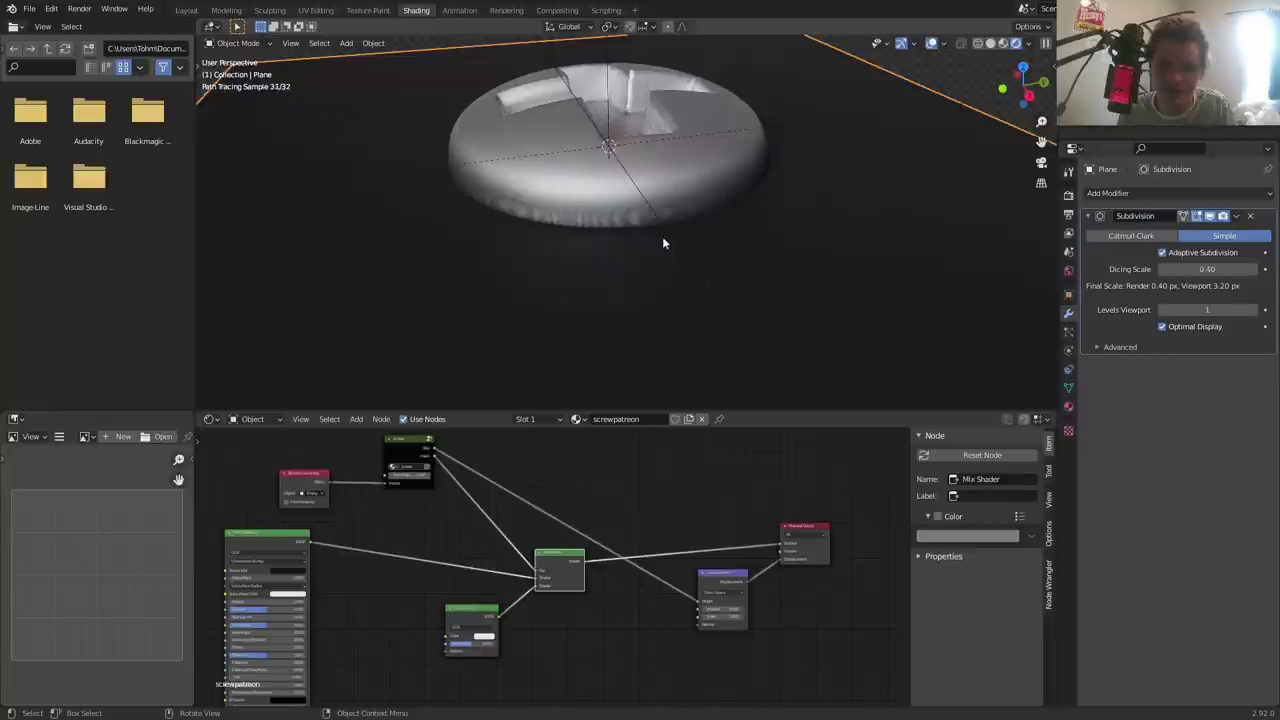
pyautogui.scroll(3, 660, 238)
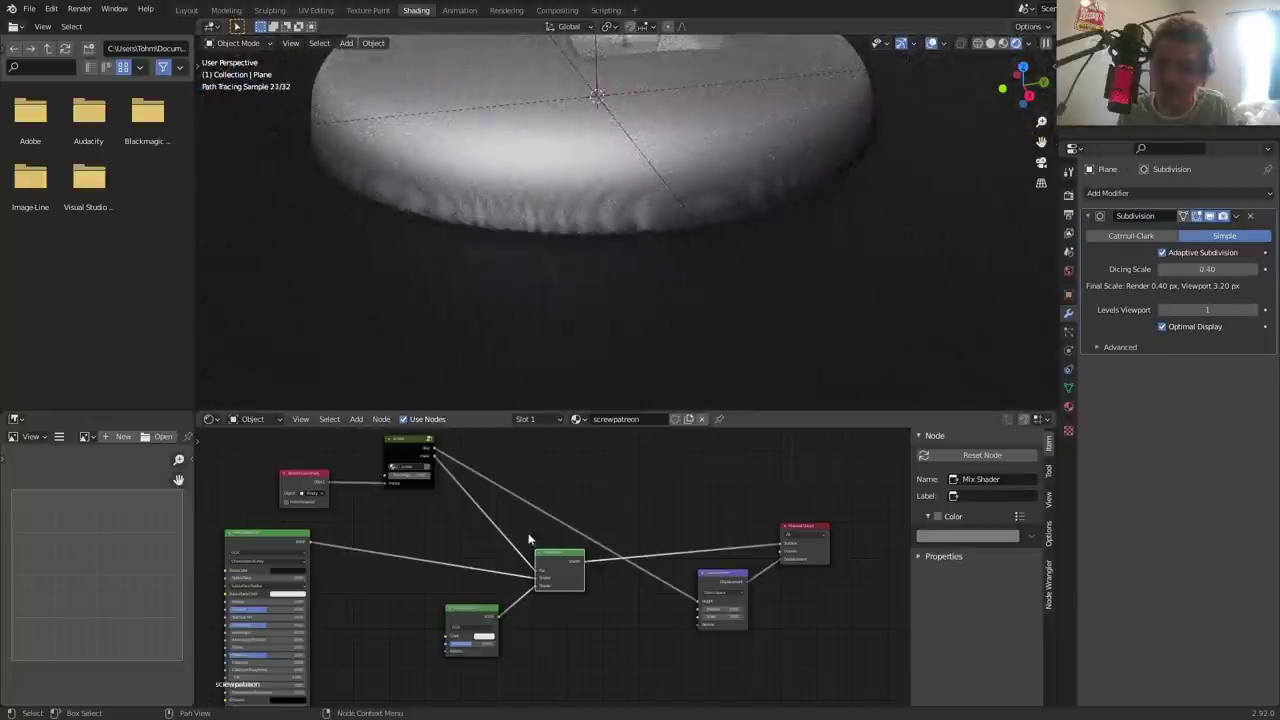
pyautogui.moveTo(533, 550); pyautogui.dragTo(597, 573, button='middle')
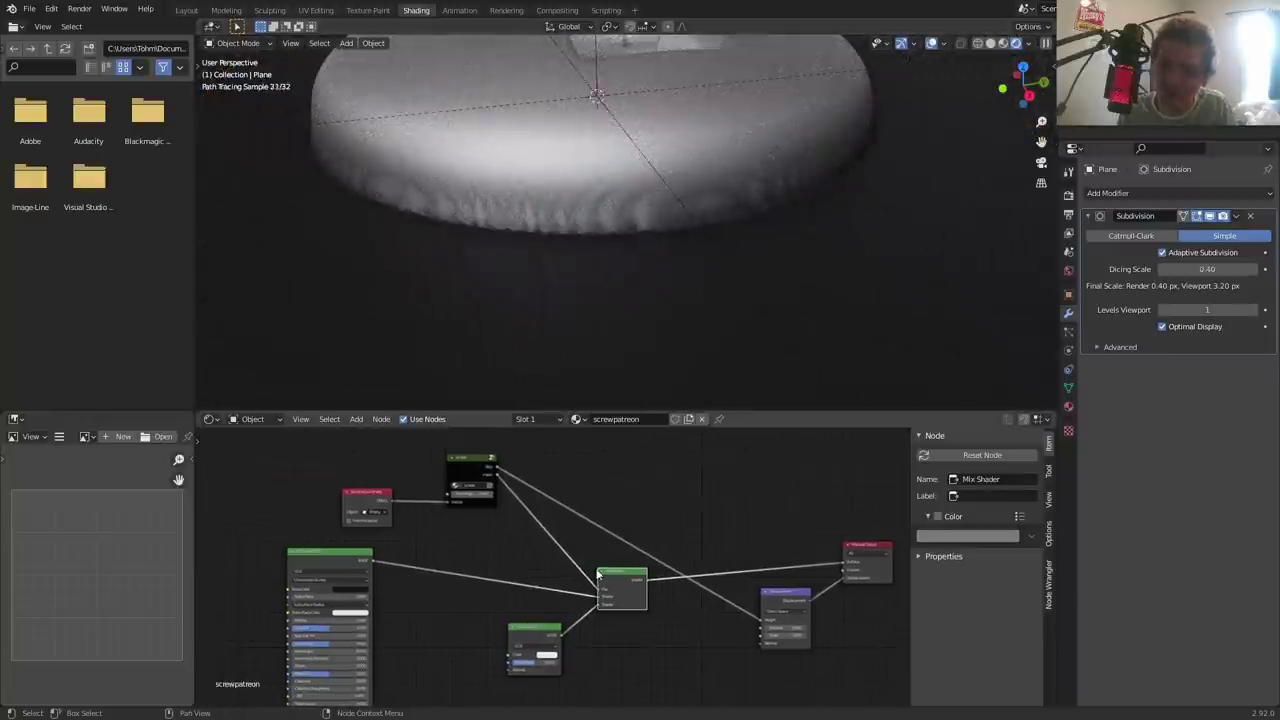
pyautogui.click(488, 462)
pyautogui.press('Tab')
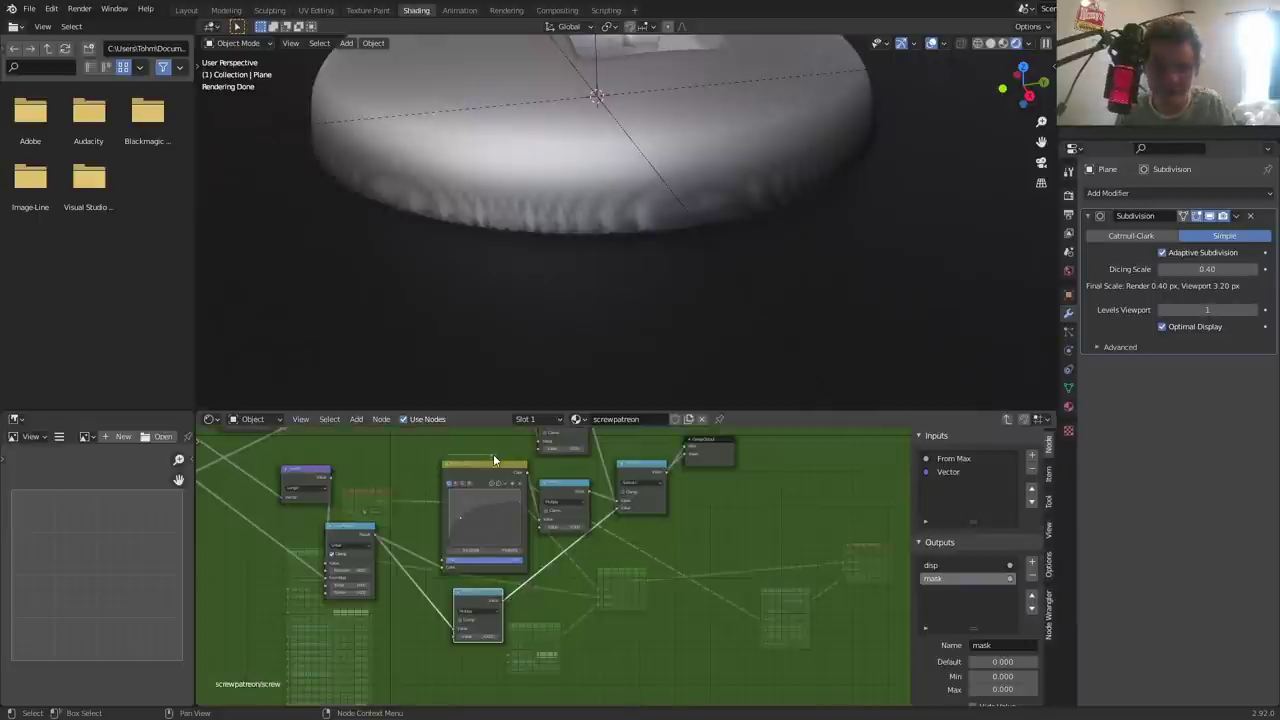
# - Duplicate the Map Range node and connect the copy's Result to the Multiply node
pyautogui.keyDown('ctrl'); pyautogui.hscroll(-5, 628, 615); pyautogui.keyUp('ctrl')
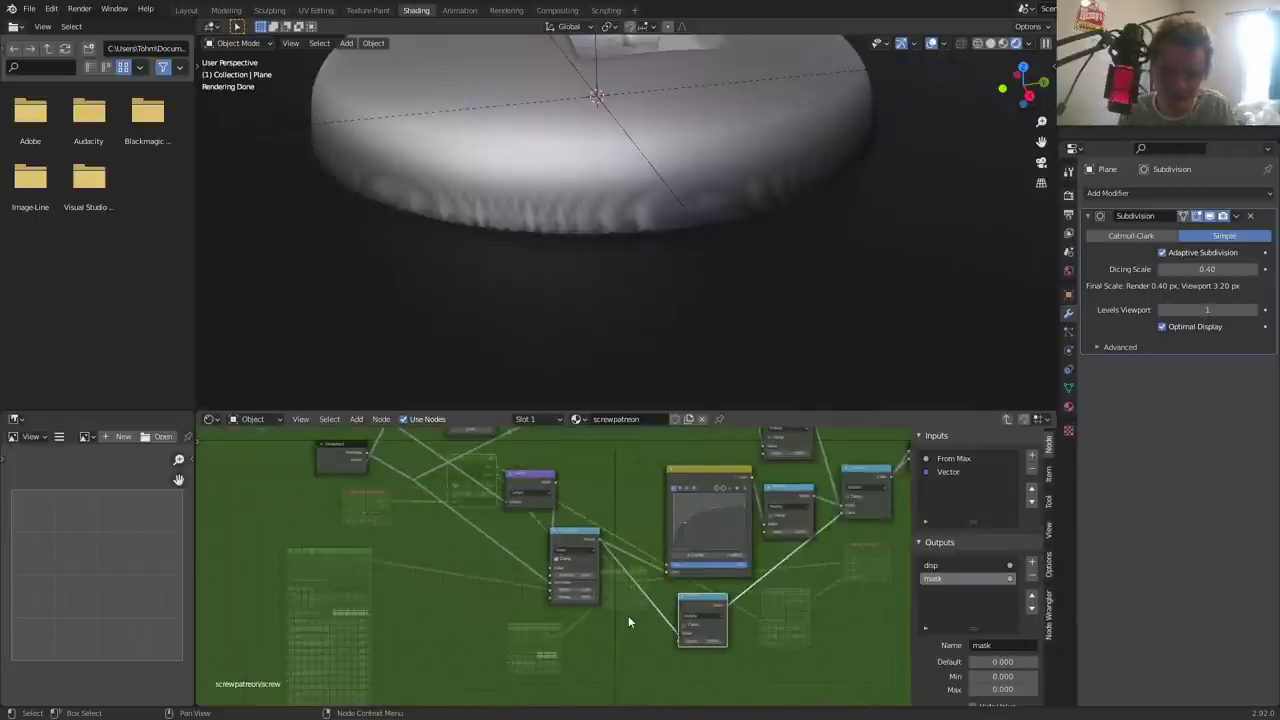
pyautogui.scroll(3, 638, 614)
pyautogui.moveTo(638, 614)
pyautogui.mouseDown(button='middle')
pyautogui.moveTo(548, 535)
pyautogui.moveTo(626, 539)
pyautogui.mouseUp(button='middle')
pyautogui.scroll(-2, 553, 568)
pyautogui.hotkey('shift', 'd')
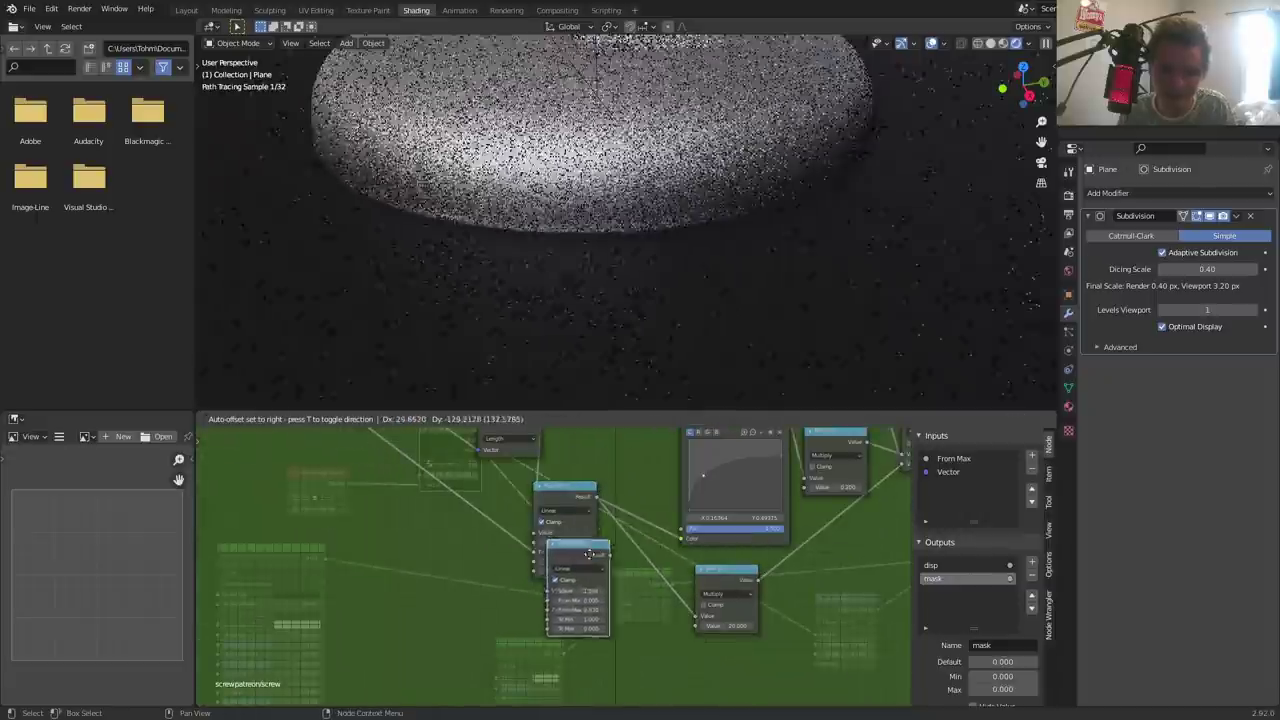
pyautogui.click(576, 595)
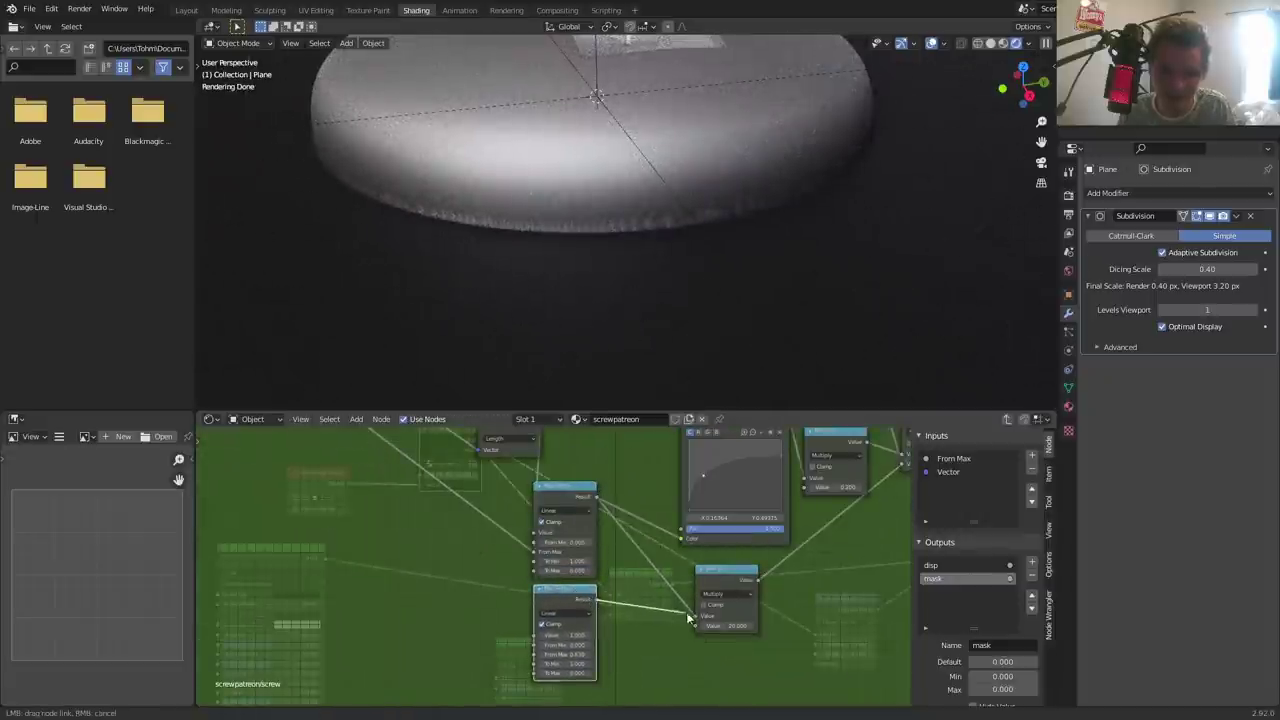
pyautogui.moveTo(594, 598); pyautogui.dragTo(697, 615)
# - Link the Group Input's From Max into the lower Map Range node
pyautogui.scroll(-1, 661, 607)
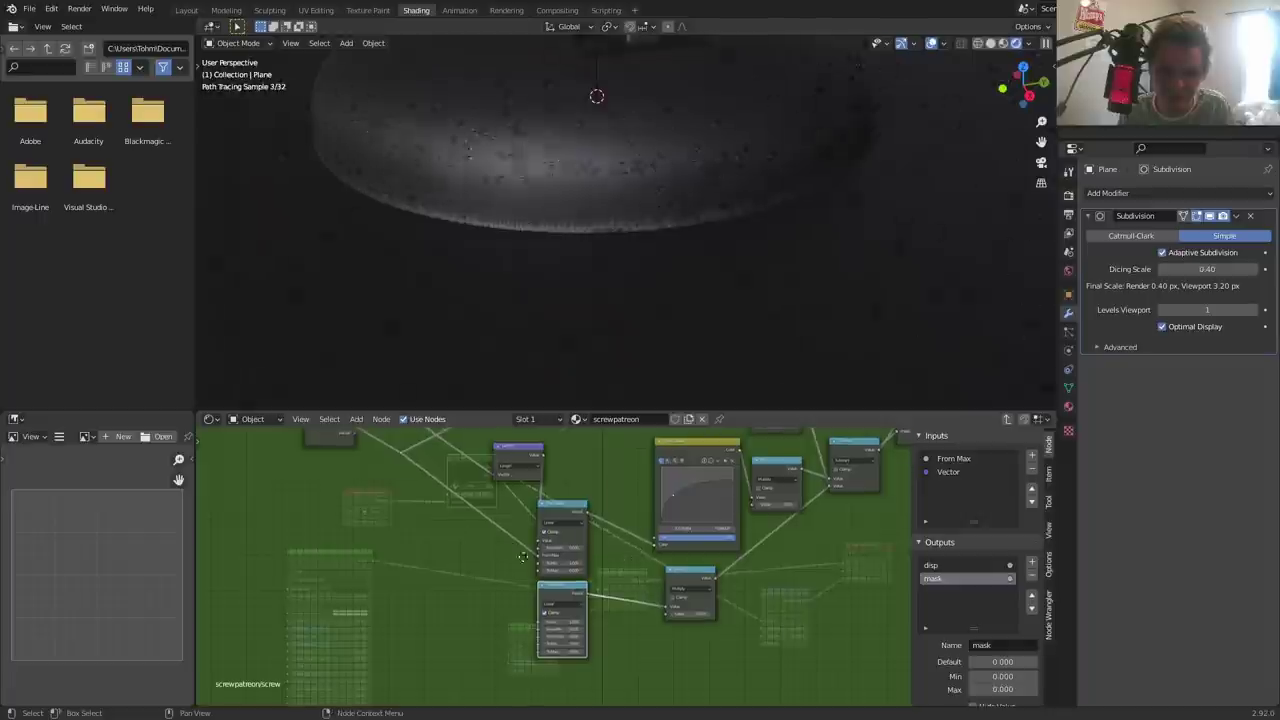
pyautogui.moveTo(417, 463); pyautogui.dragTo(537, 513, button='middle')
pyautogui.moveTo(505, 497); pyautogui.dragTo(457, 591)
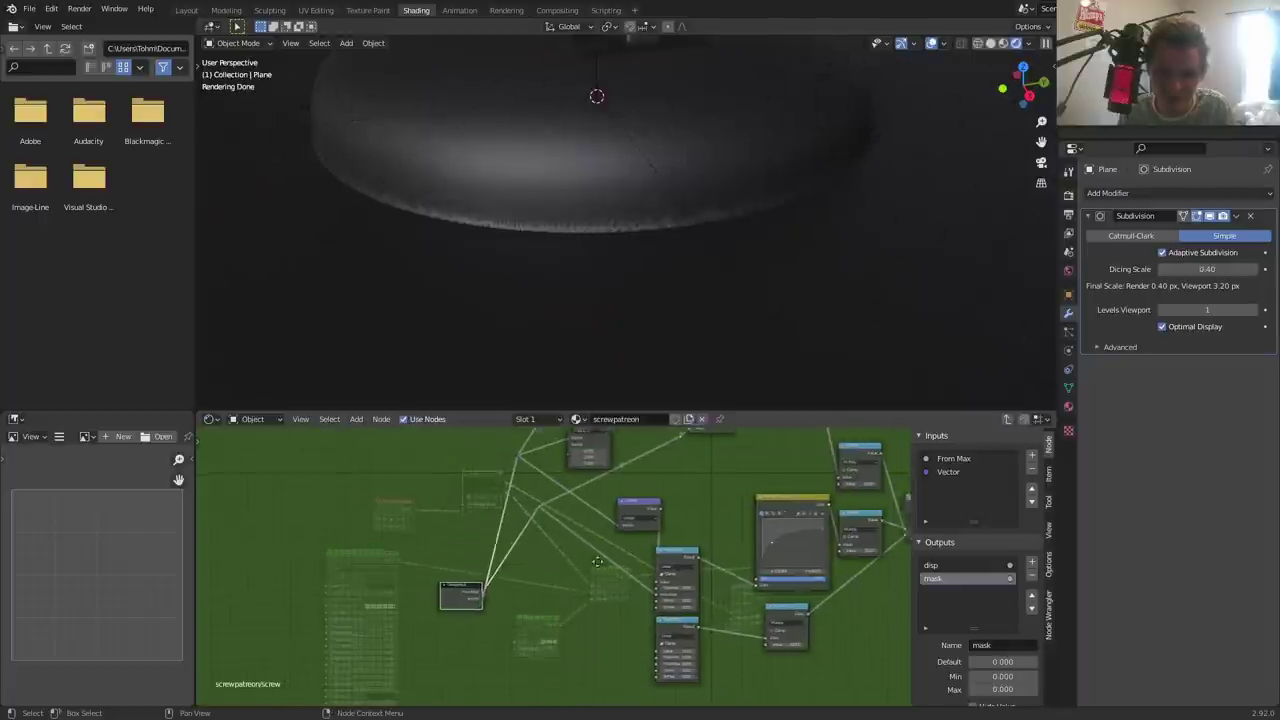
pyautogui.scroll(2, 447, 472)
pyautogui.moveTo(409, 453); pyautogui.dragTo(402, 483, button='middle')
pyautogui.moveTo(388, 453); pyautogui.dragTo(417, 513)
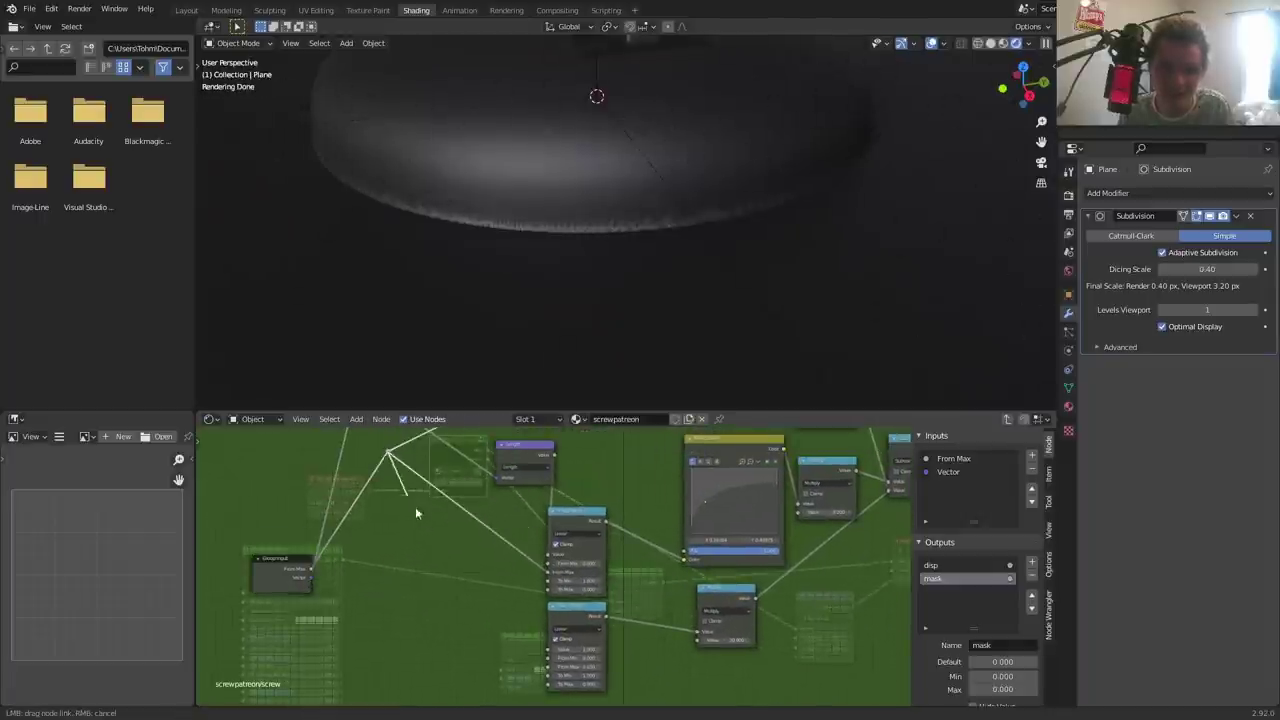
pyautogui.moveTo(549, 652); pyautogui.dragTo(549, 650)
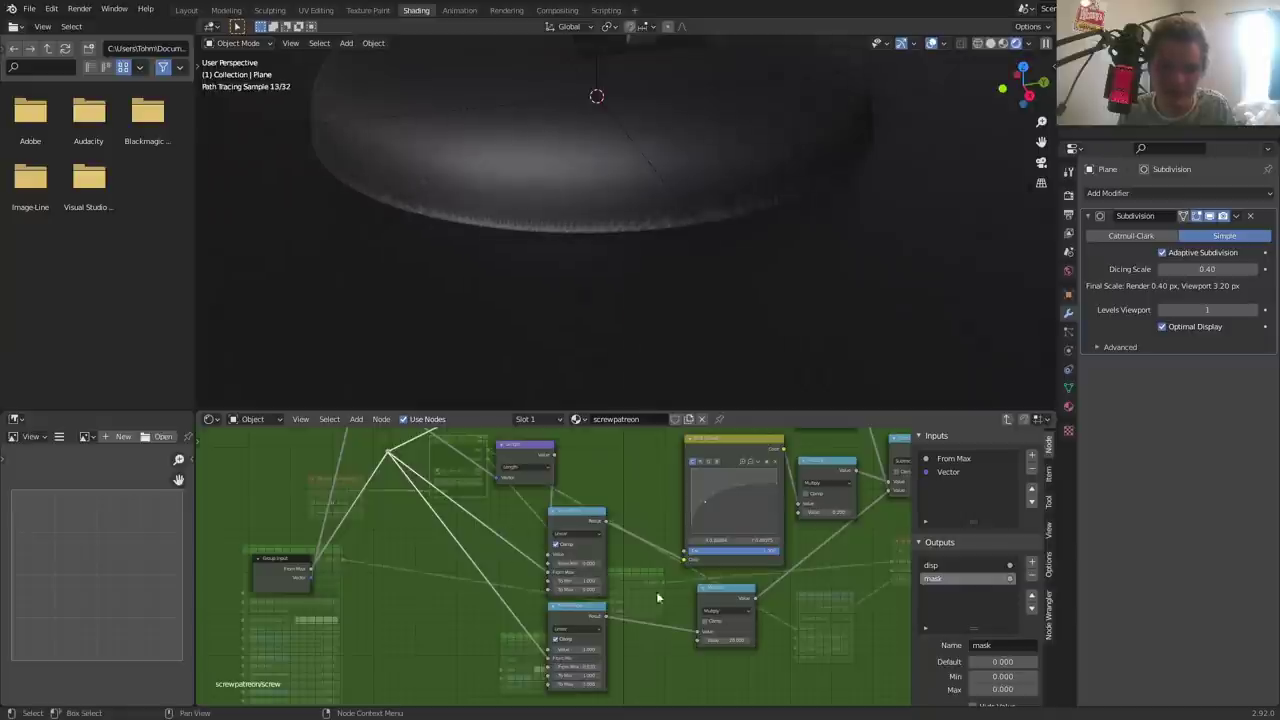
pyautogui.scroll(1, 592, 590)
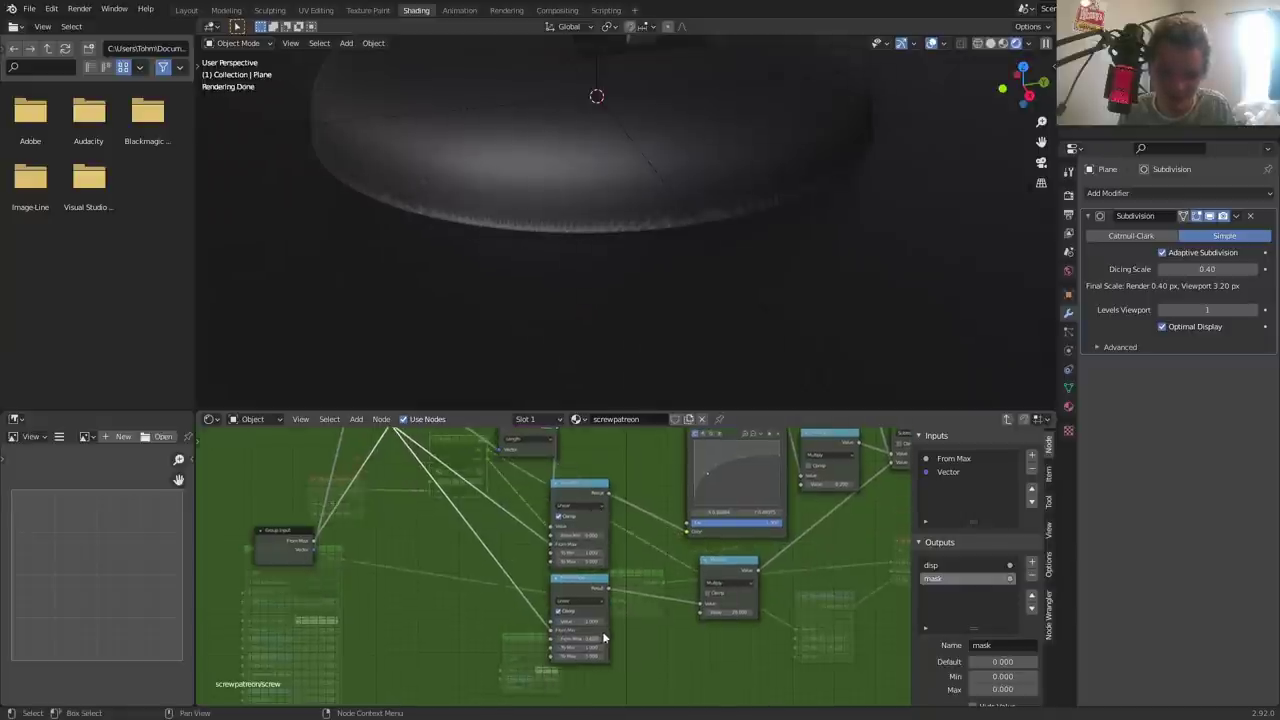
pyautogui.scroll(1, 596, 618)
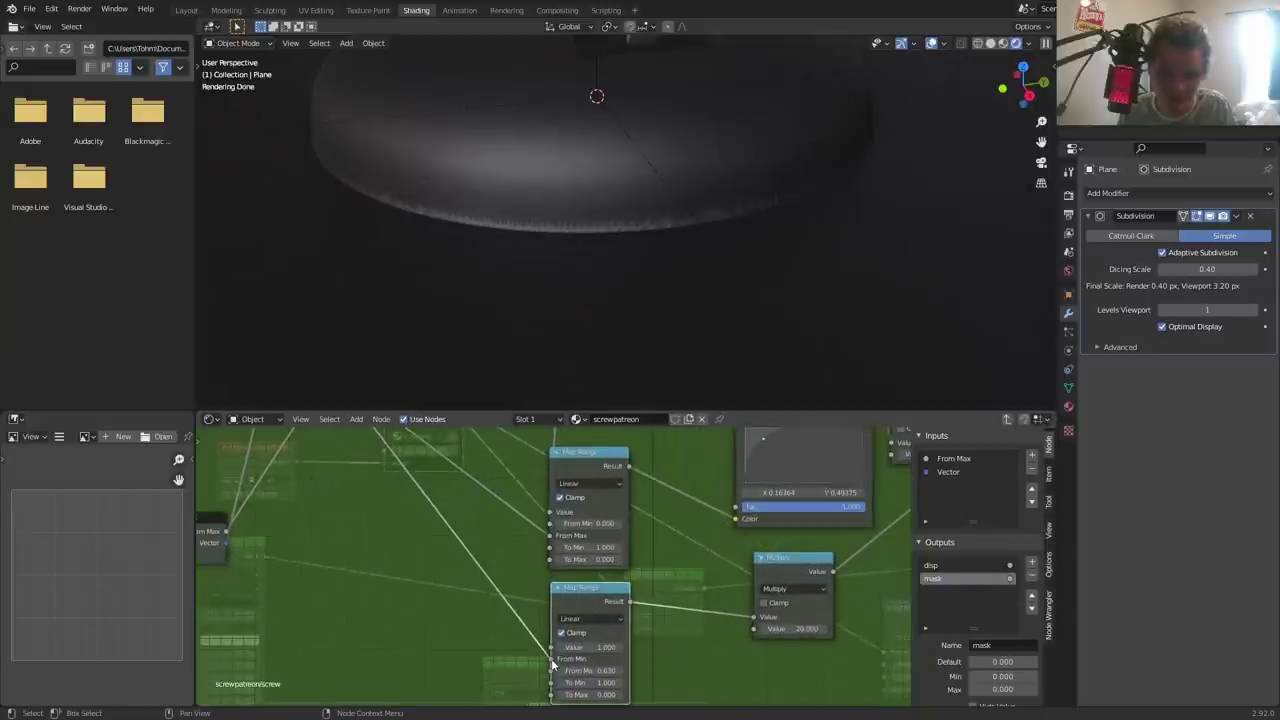
pyautogui.moveTo(550, 659); pyautogui.dragTo(550, 671)
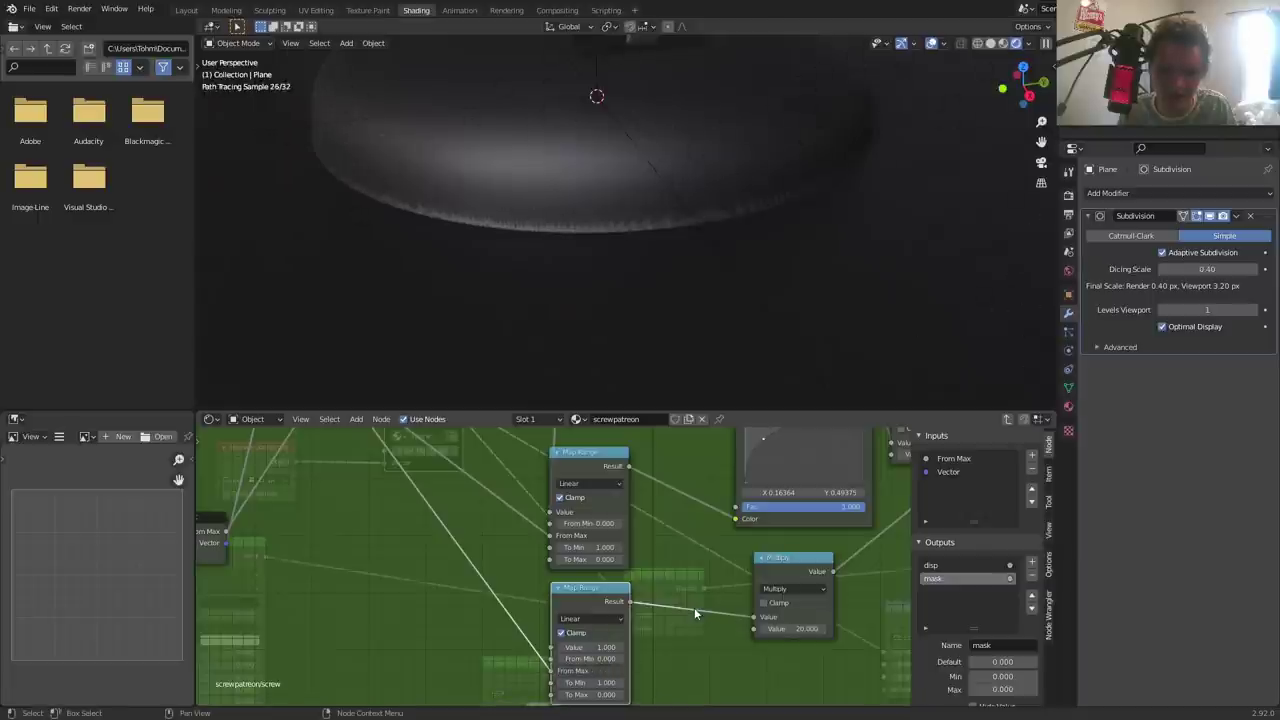
pyautogui.scroll(-3, 694, 607)
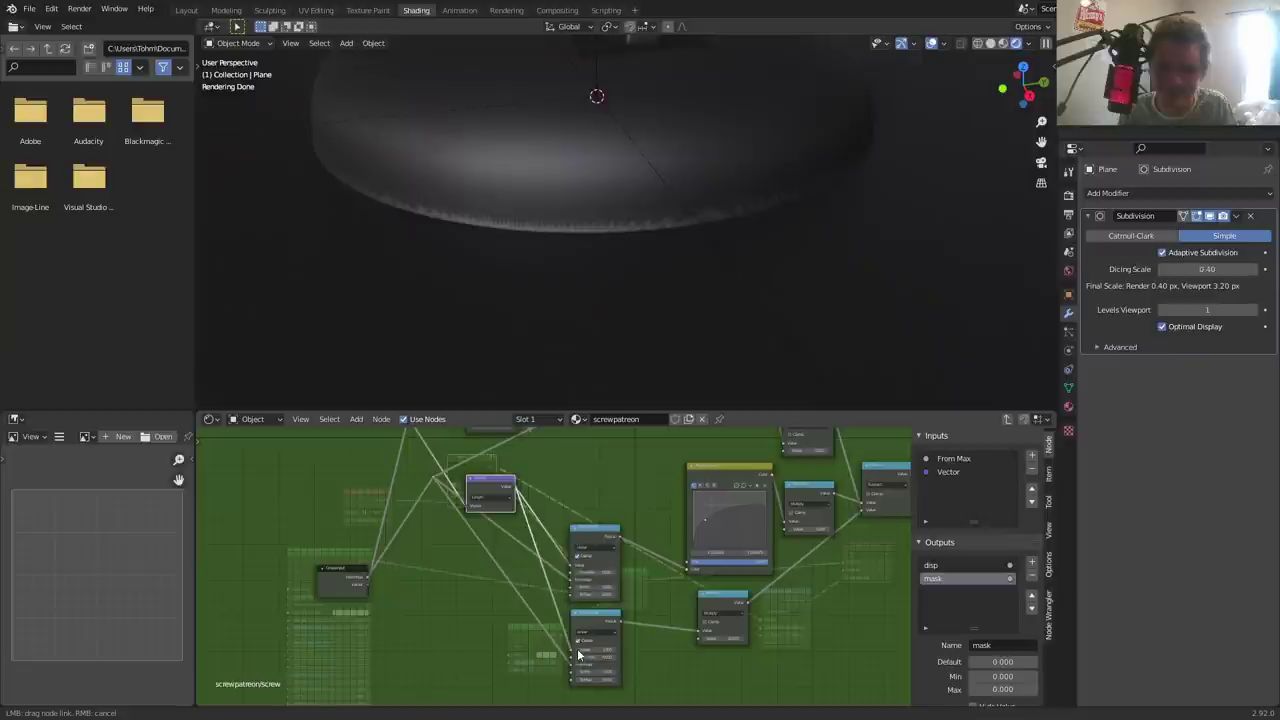
pyautogui.moveTo(516, 494); pyautogui.dragTo(582, 650)
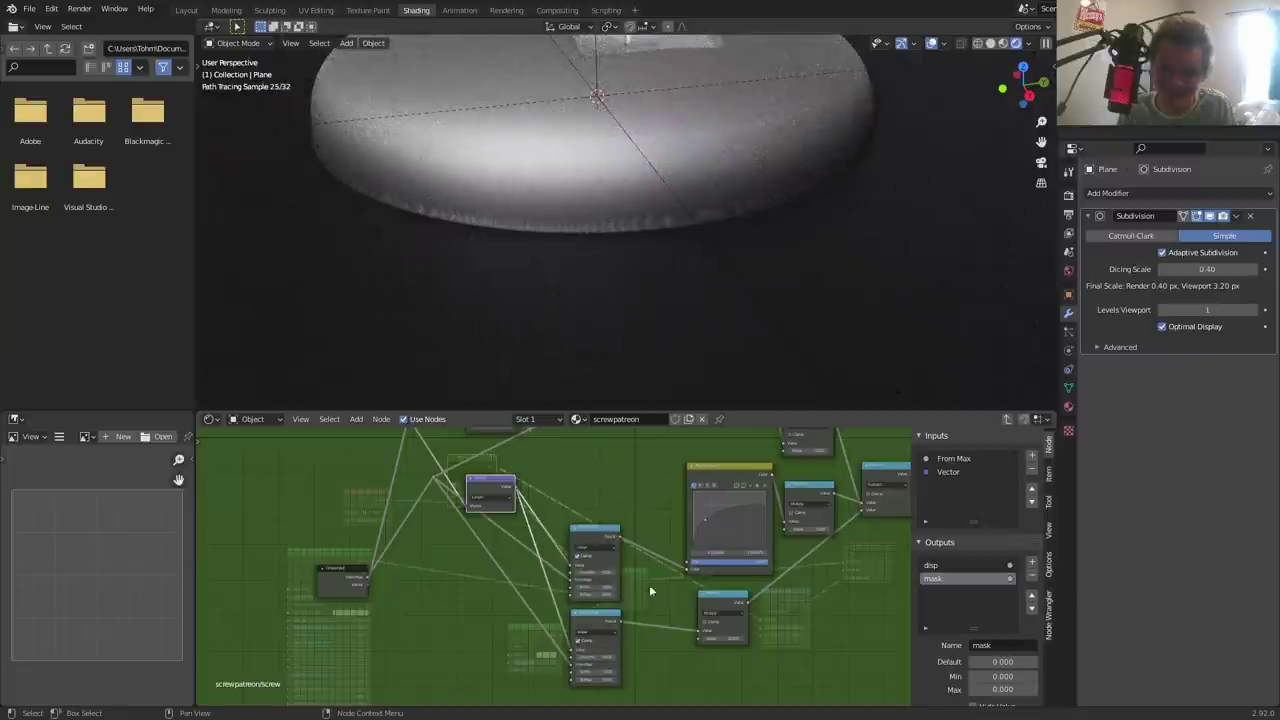
pyautogui.scroll(2, 646, 590)
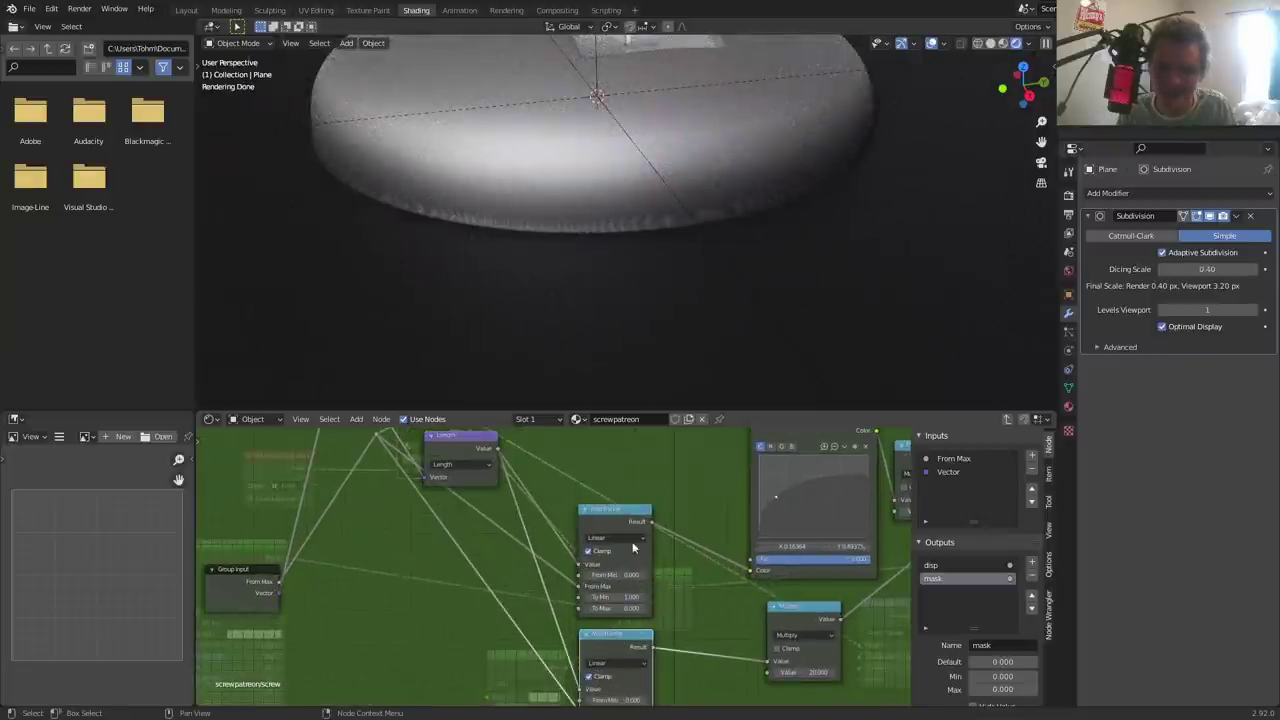
pyautogui.moveTo(591, 608); pyautogui.dragTo(651, 540, button='middle')
# - Insert a Math Add node on the link and set its second value to 0.03, replacing an initial 0.01
pyautogui.hotkey('shift', 'a')
pyautogui.click(526, 511)
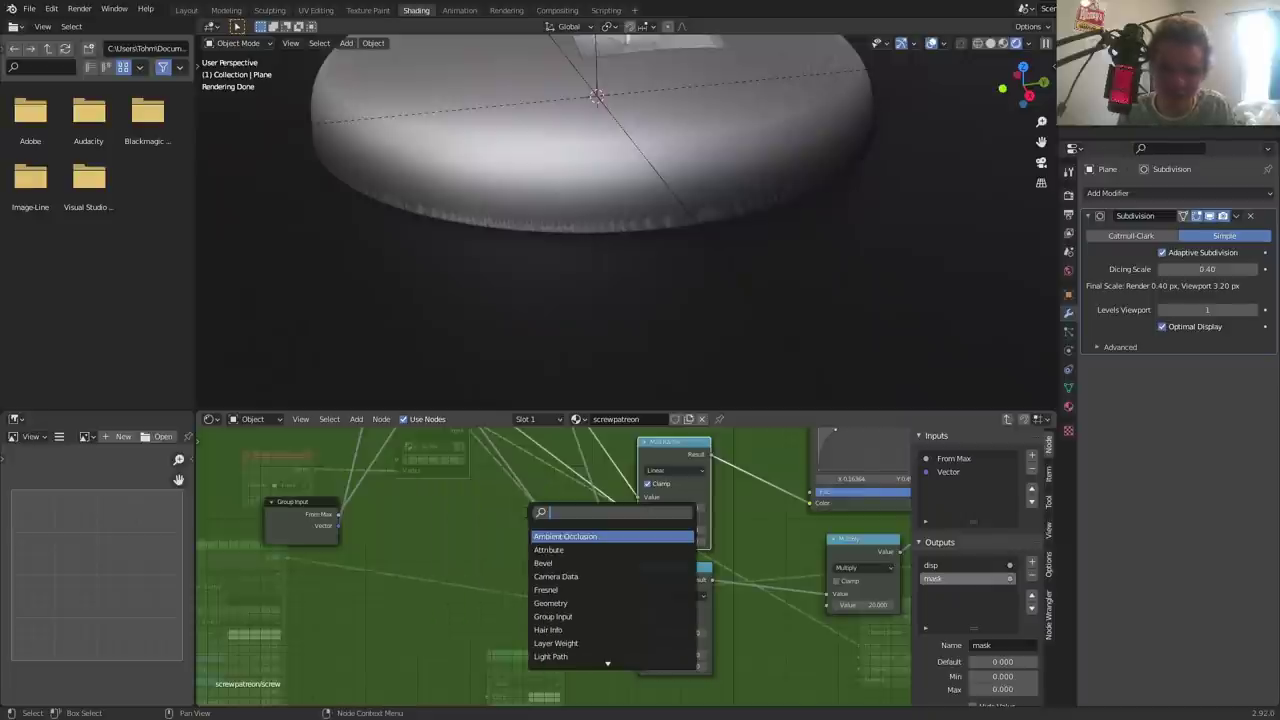
pyautogui.write('math')
pyautogui.press('Return')
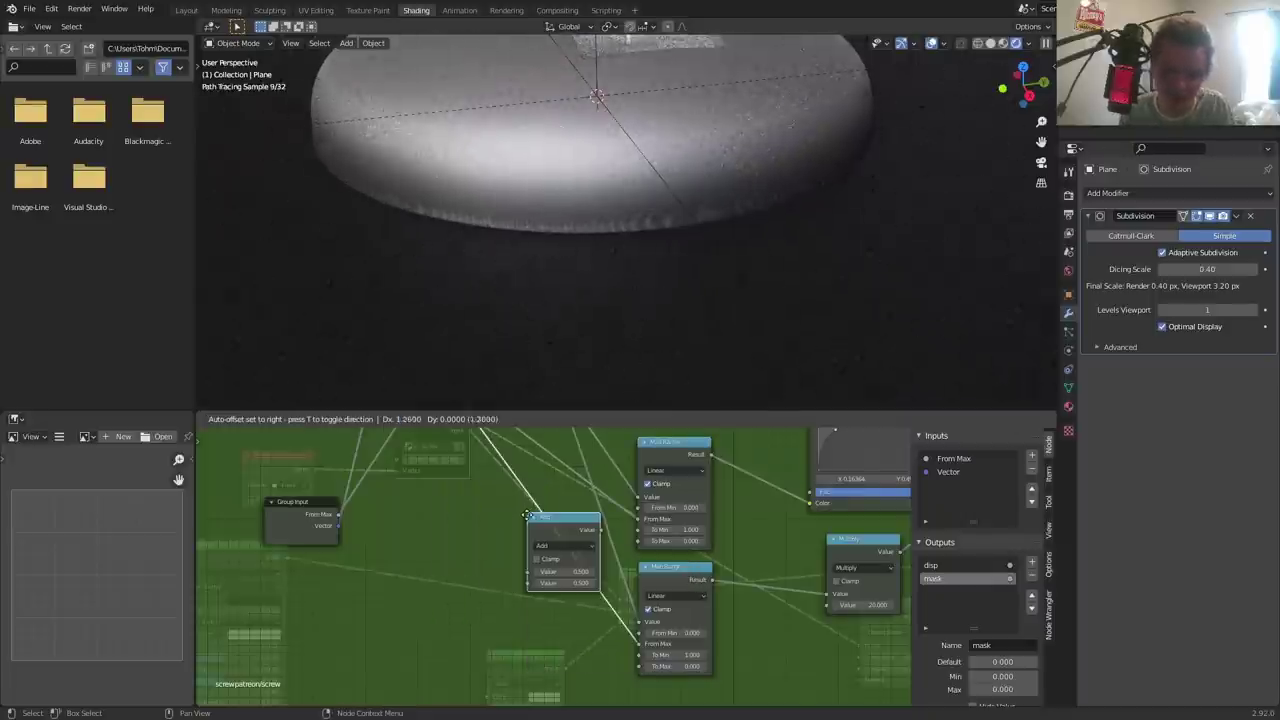
pyautogui.click(522, 551)
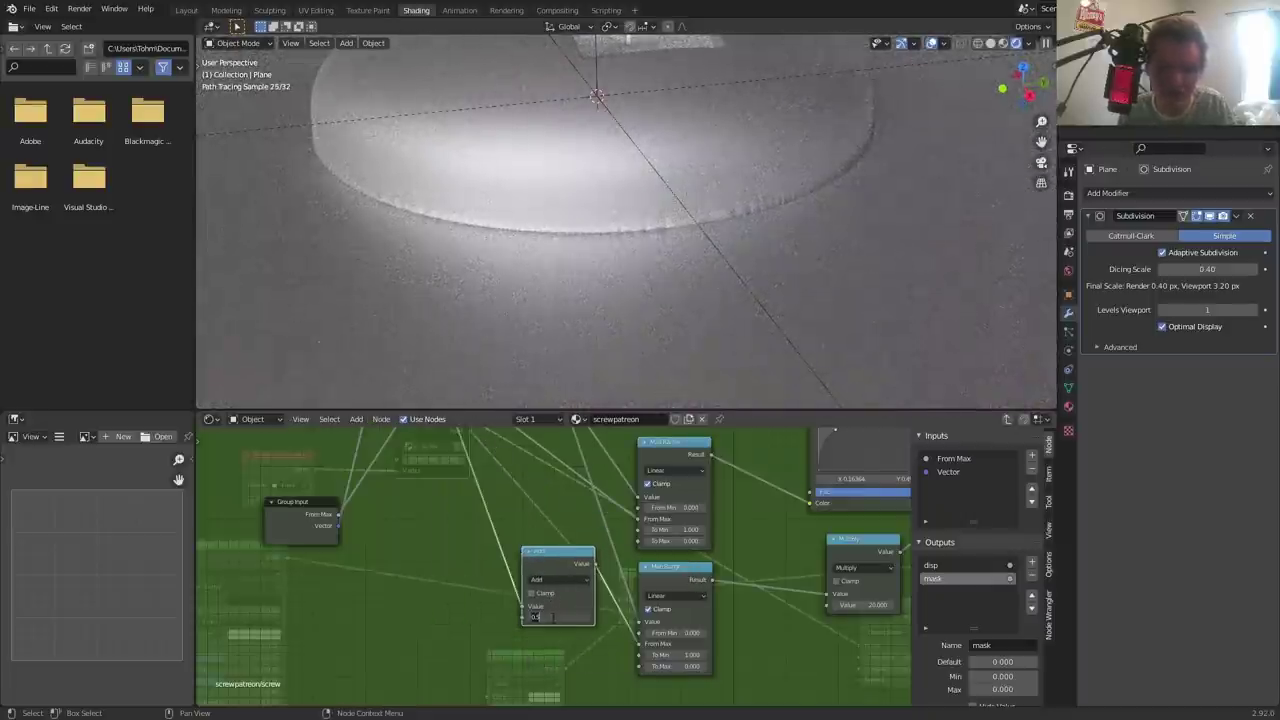
pyautogui.moveTo(552, 617); pyautogui.dragTo(545, 617)
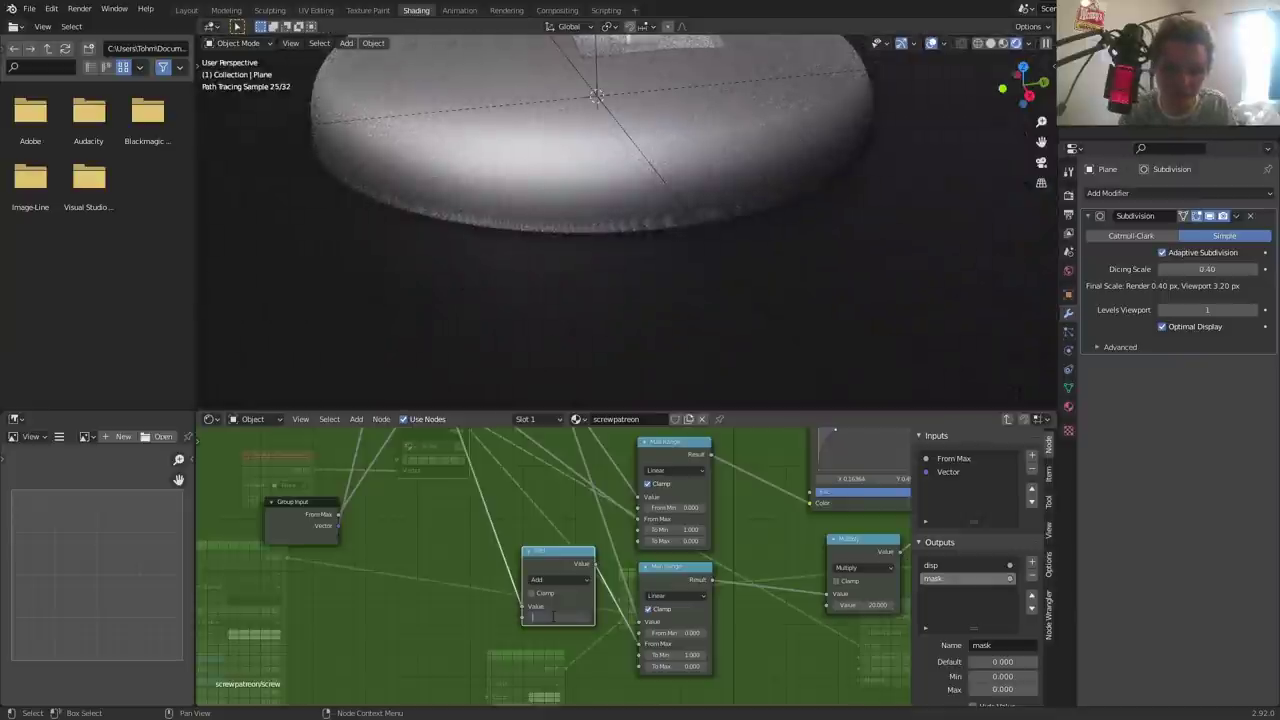
pyautogui.write('0.01')
pyautogui.press('Return')
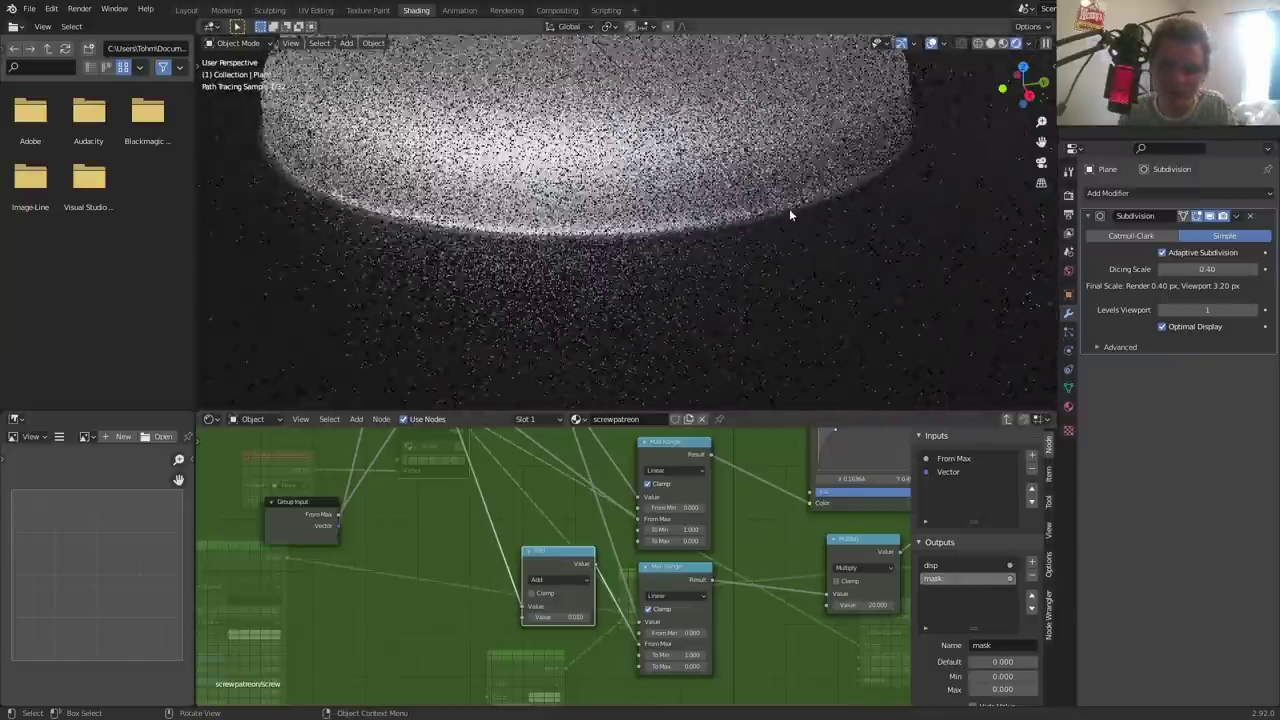
pyautogui.click(573, 617)
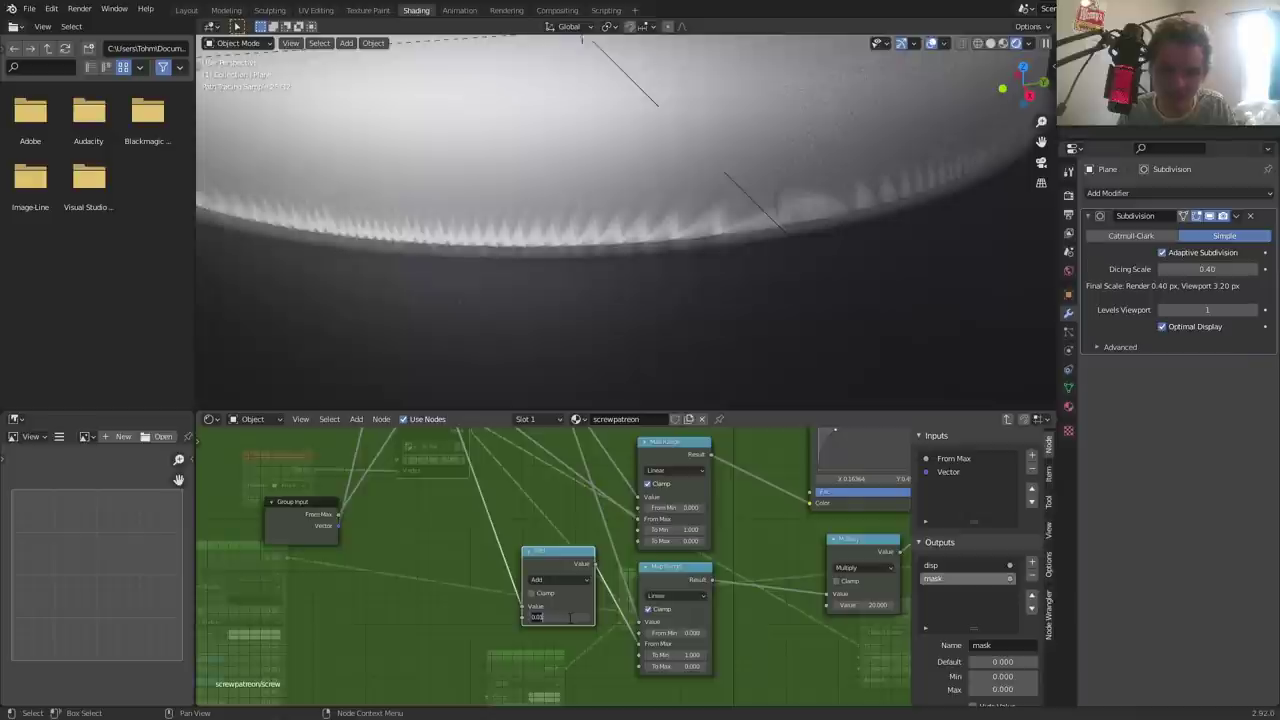
pyautogui.write('0.03')
pyautogui.press('Return')
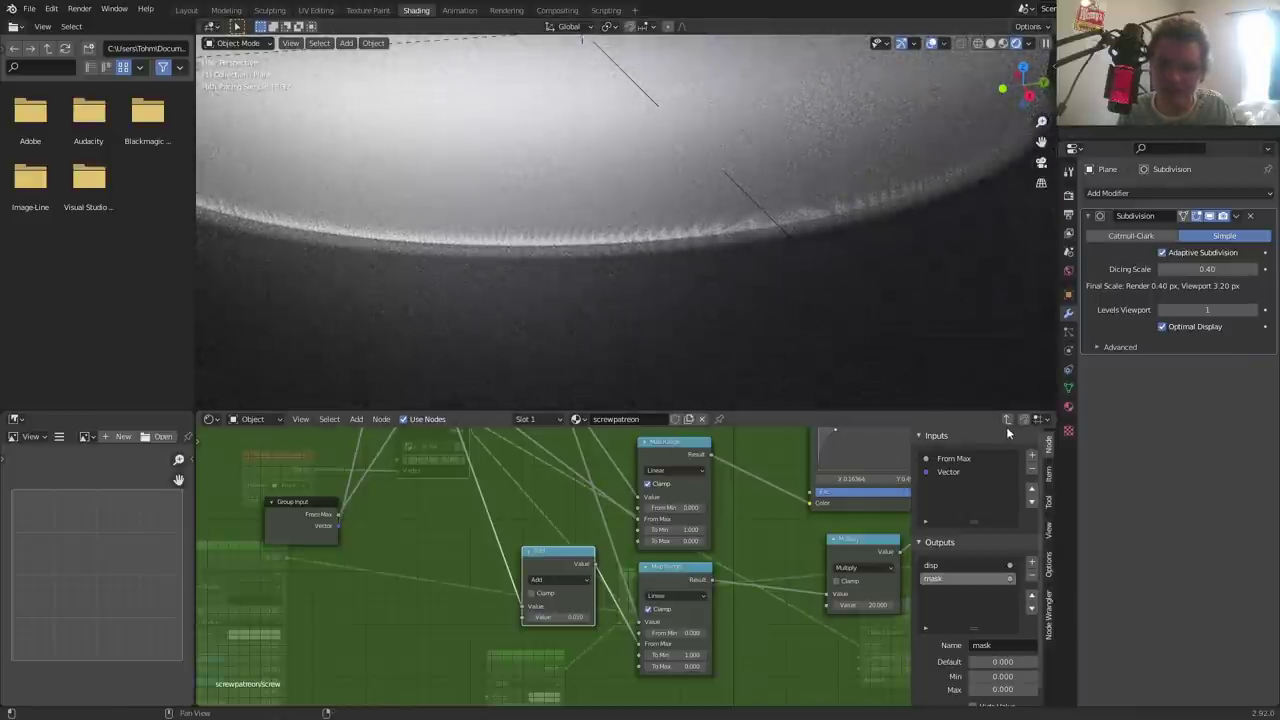
# - Return from the node group to the screwpatreon material, deselect the plane and save patreon.blend
pyautogui.click(1007, 419)
pyautogui.scroll(-4, 647, 270)
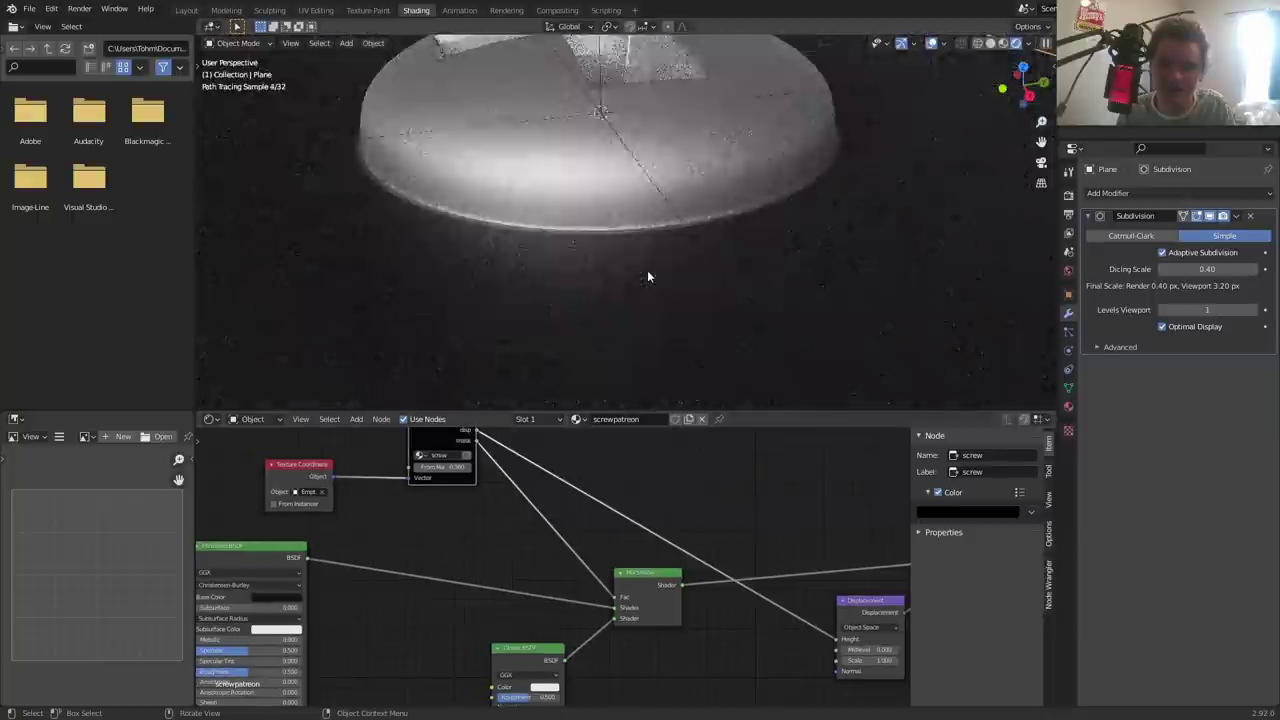
pyautogui.scroll(-3, 647, 270)
pyautogui.click(887, 164)
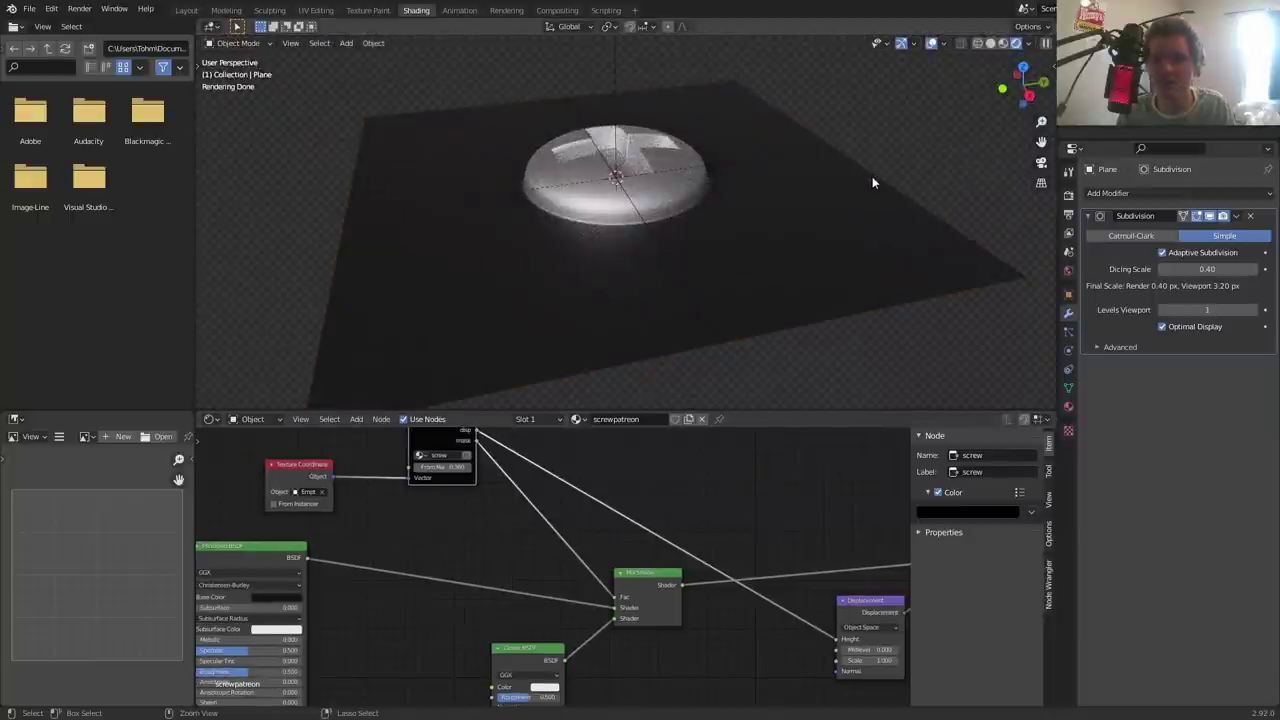
pyautogui.hotkey('ctrl', 's')
# - Lower the glossy roughness to 0.308 and select the plane
pyautogui.scroll(4, 560, 590)
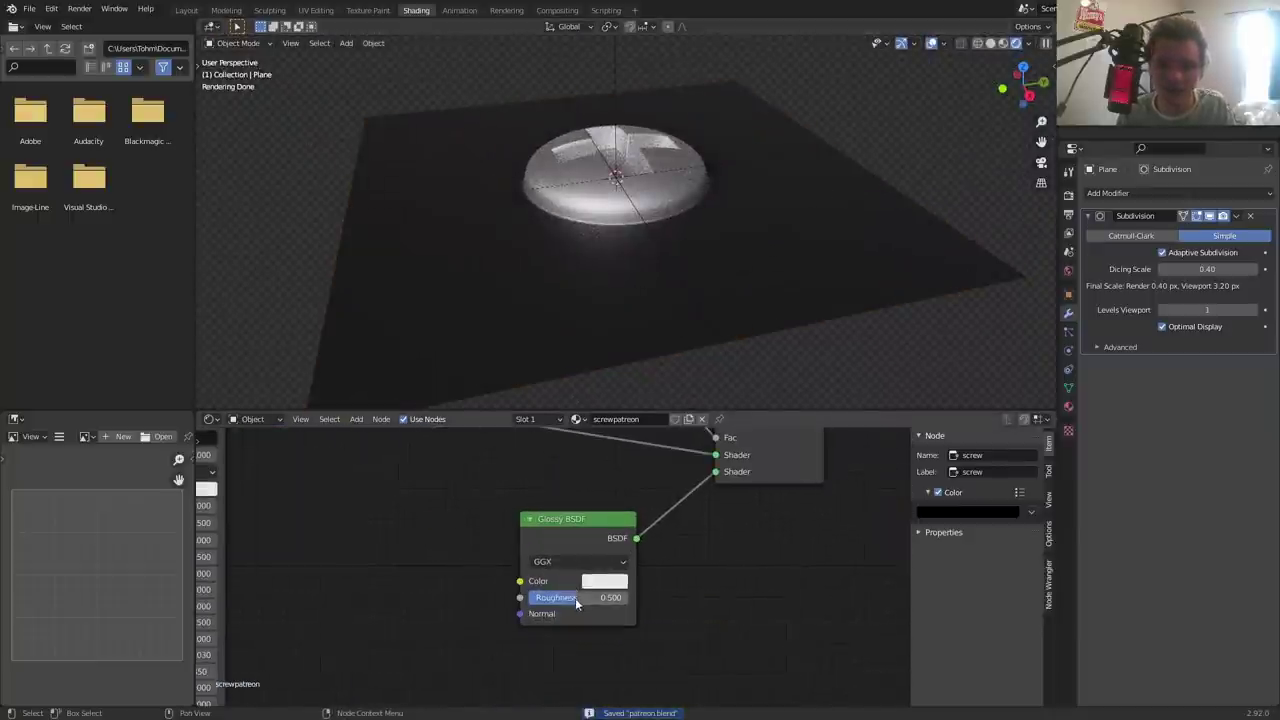
pyautogui.moveTo(576, 603); pyautogui.dragTo(557, 603)
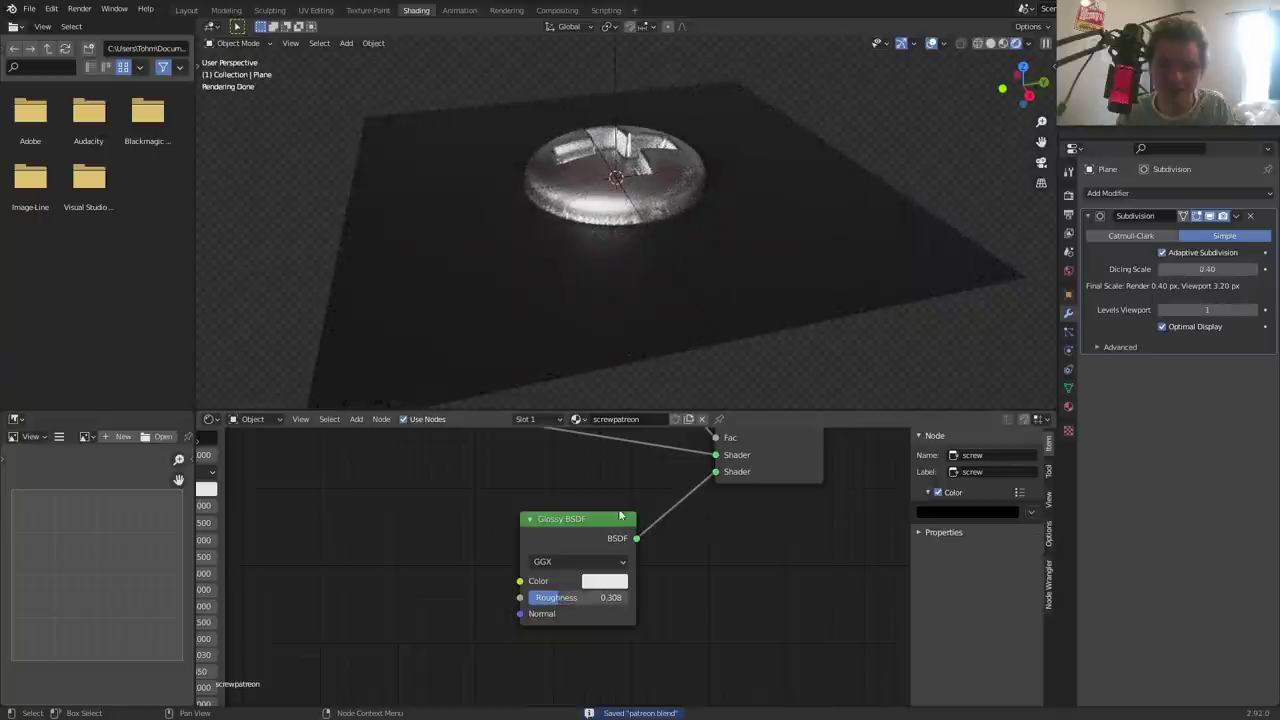
pyautogui.rightClick(575, 255)
pyautogui.click(575, 253)
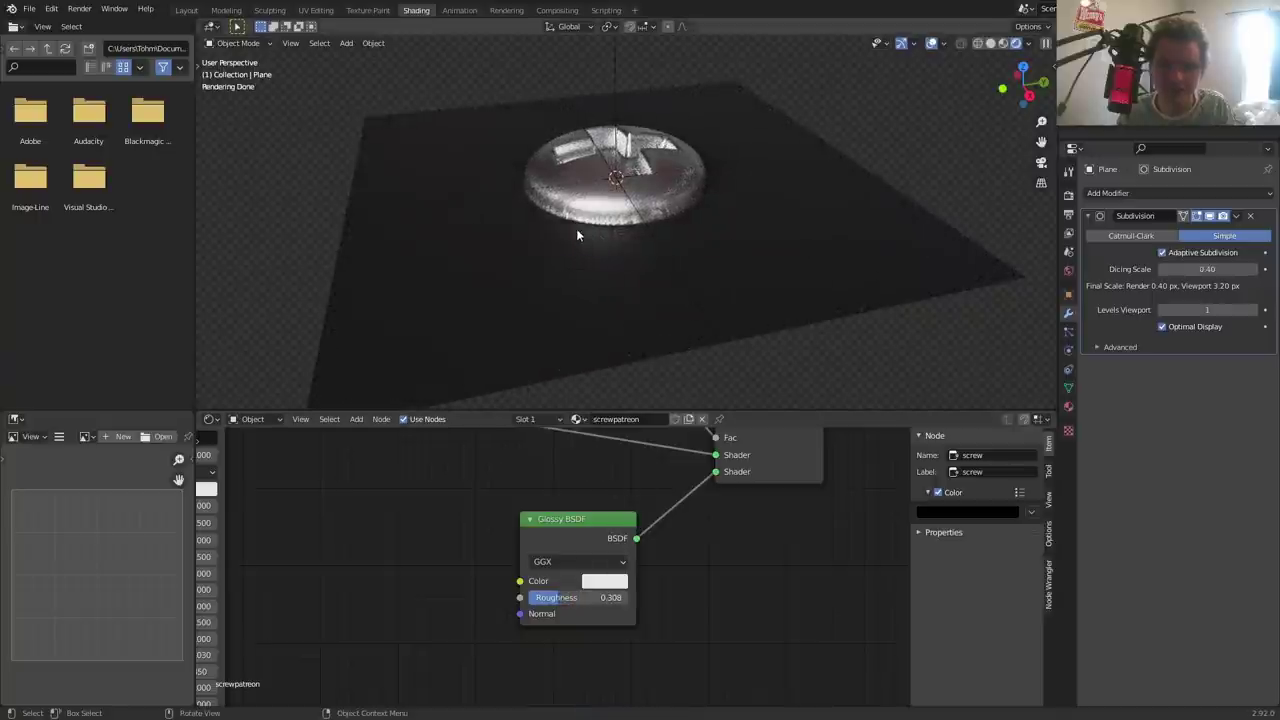
pyautogui.click(575, 222)
pyautogui.rightClick(575, 222)
pyautogui.click(575, 222)
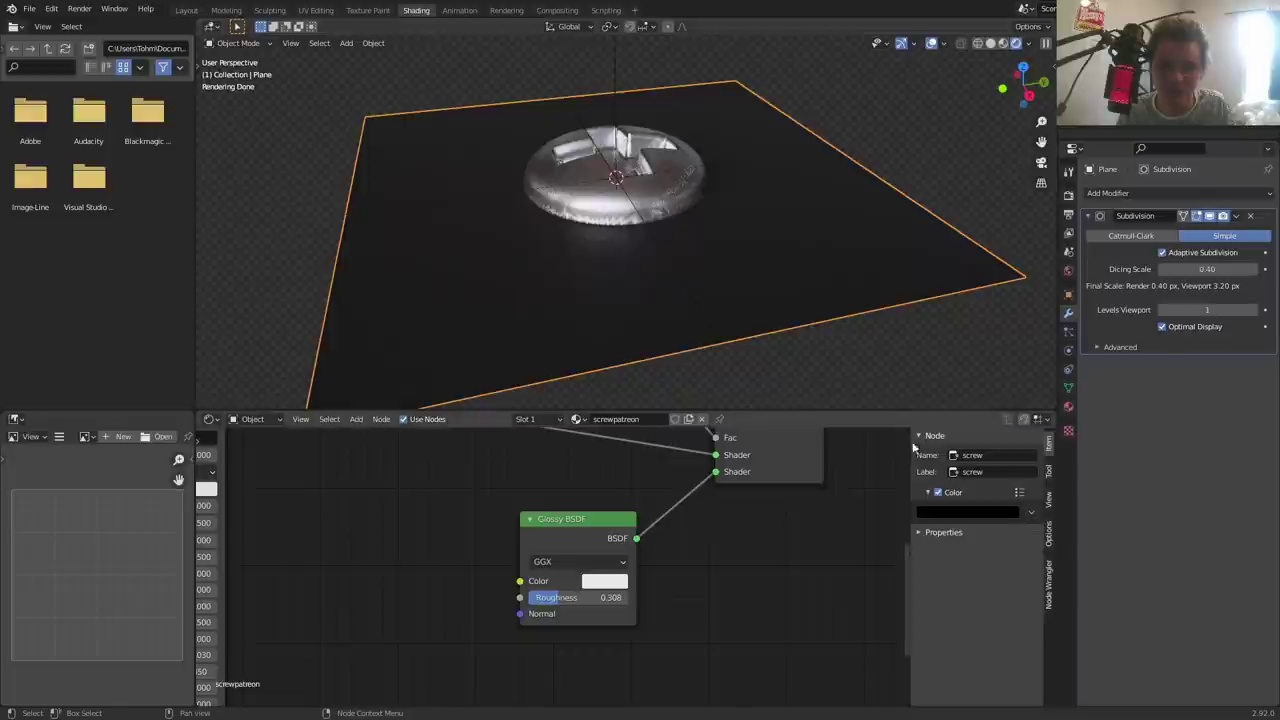
# - Set the plane's Subdivision Levels Viewport to 1 and save patreon.blend again
pyautogui.moveTo(1213, 309); pyautogui.dragTo(1237, 320)
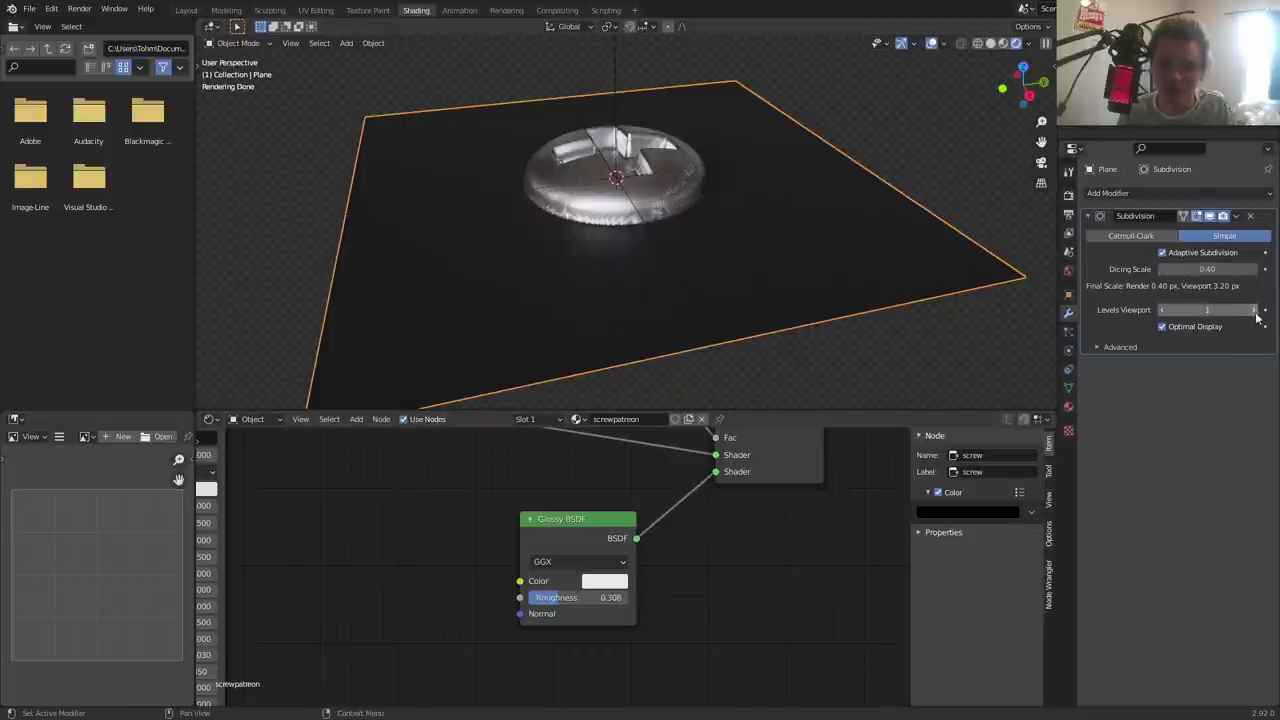
pyautogui.click(1166, 314)
pyautogui.scroll(-5, 750, 140)
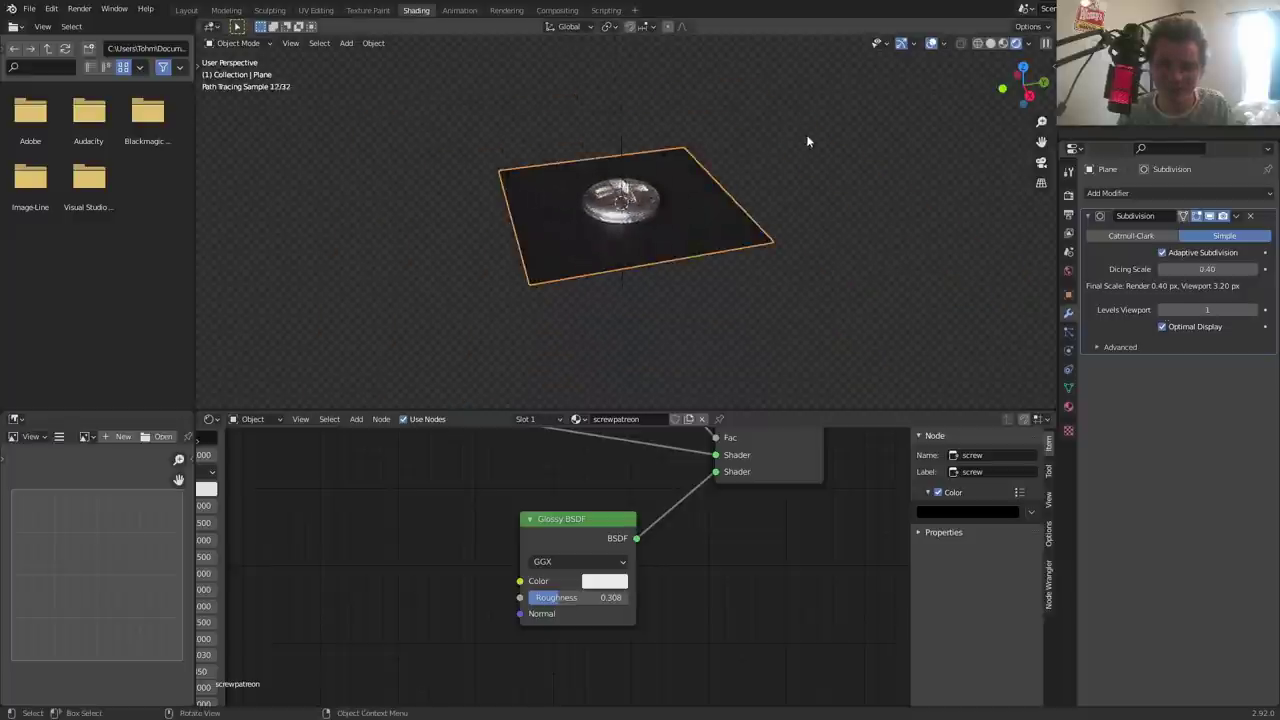
pyautogui.scroll(-2, 800, 160)
pyautogui.scroll(4, 590, 180)
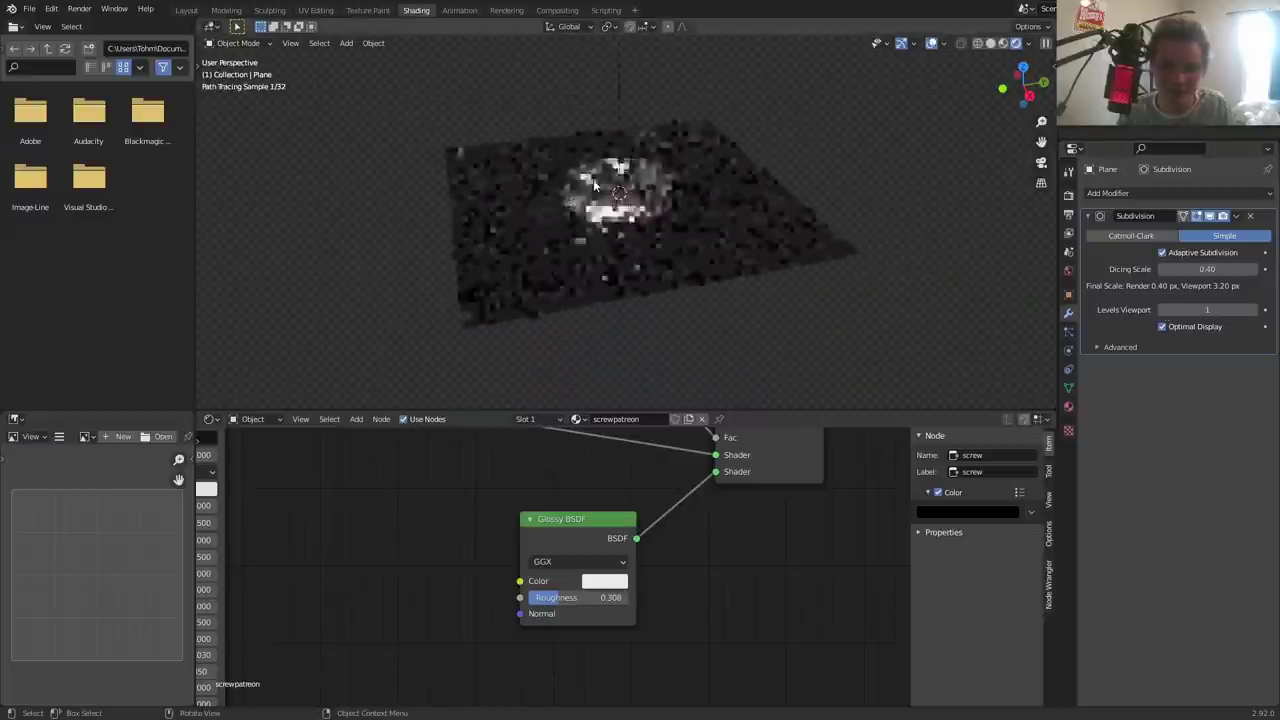
pyautogui.hotkey('ctrl', 's')
pyautogui.scroll(-3, 687, 522)
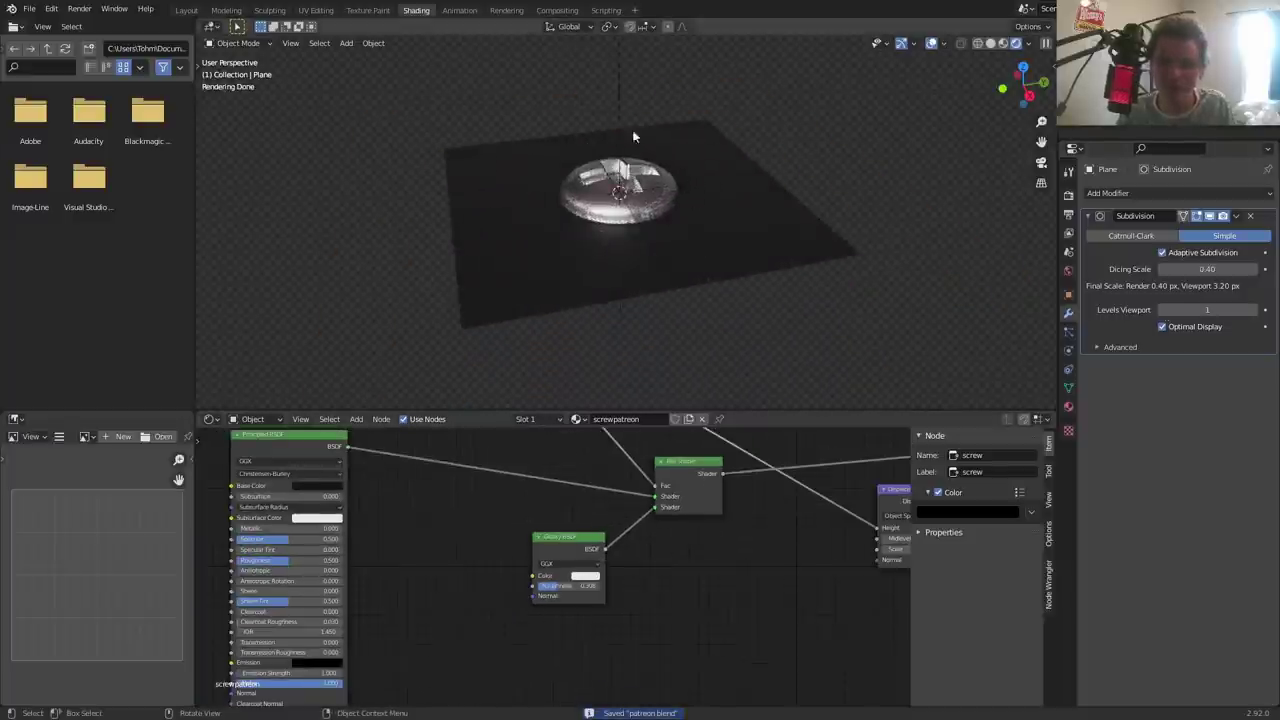
# - Add a Plain Axes empty, test moving and rotating it, then reset it to the origin
pyautogui.hotkey('shift', 'a')
pyautogui.click(613, 81)
pyautogui.press('g')
pyautogui.press('x')
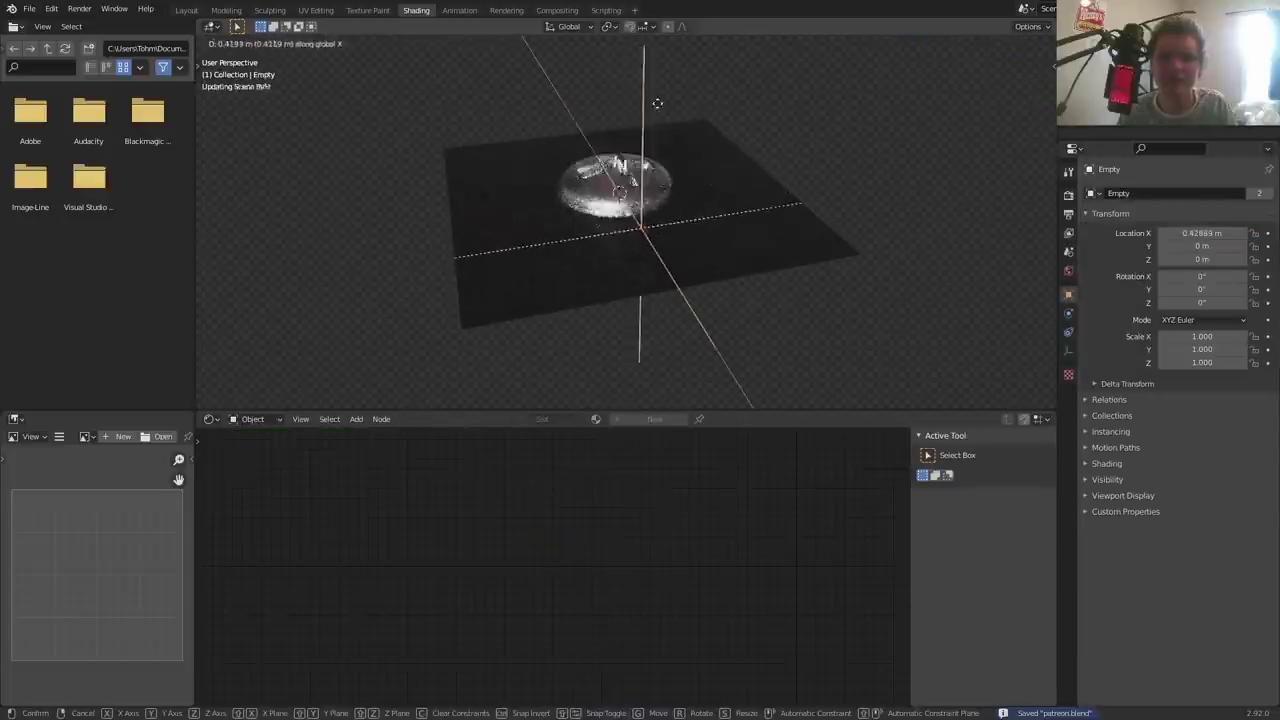
pyautogui.click(657, 103)
pyautogui.press('r')
pyautogui.press('z')
pyautogui.click(513, 42)
pyautogui.hotkey('alt', 'r')
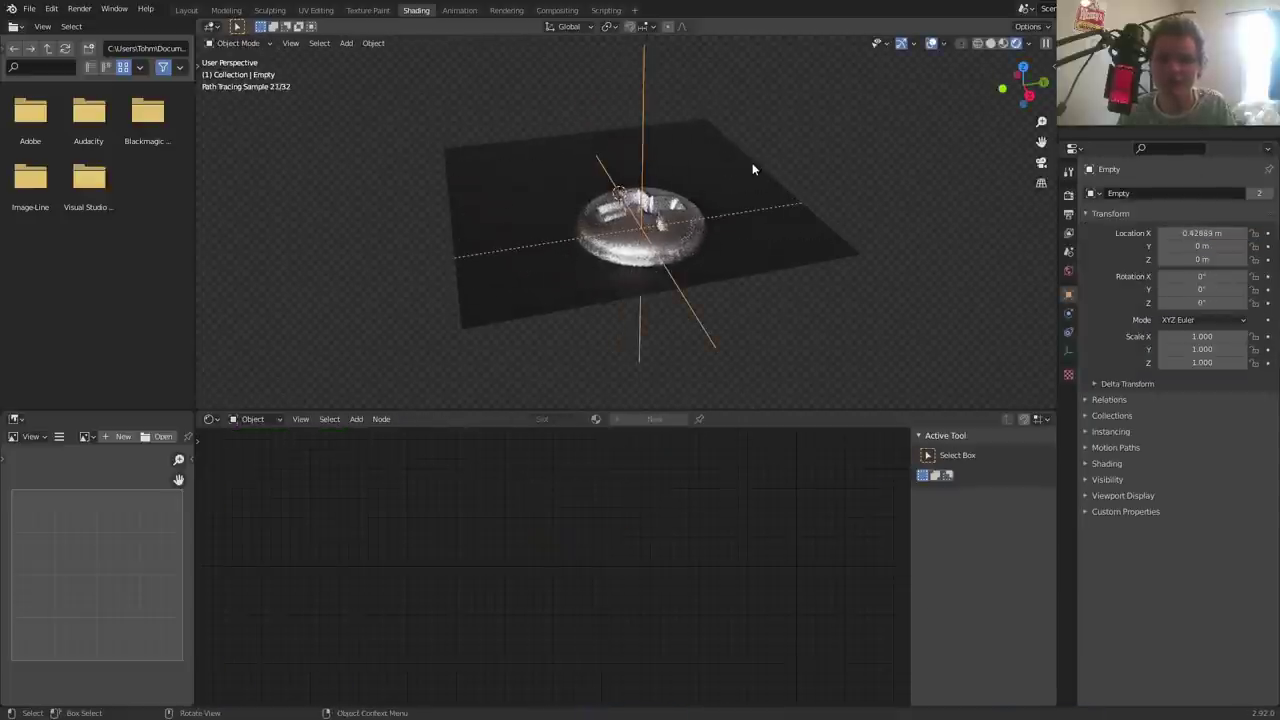
pyautogui.hotkey('alt', 'g')
# - Tilt the screw plane, clear its rotation, and parent it to the empty
pyautogui.click(690, 124)
pyautogui.press('r')
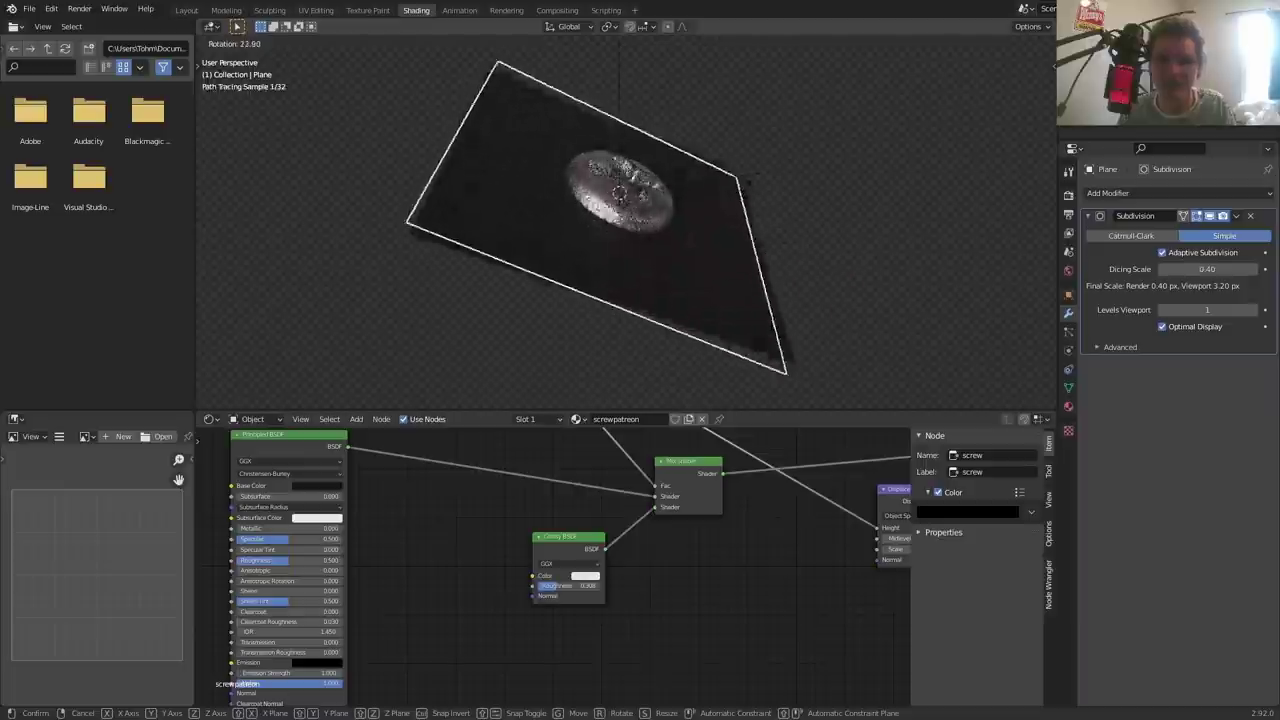
pyautogui.click(768, 270)
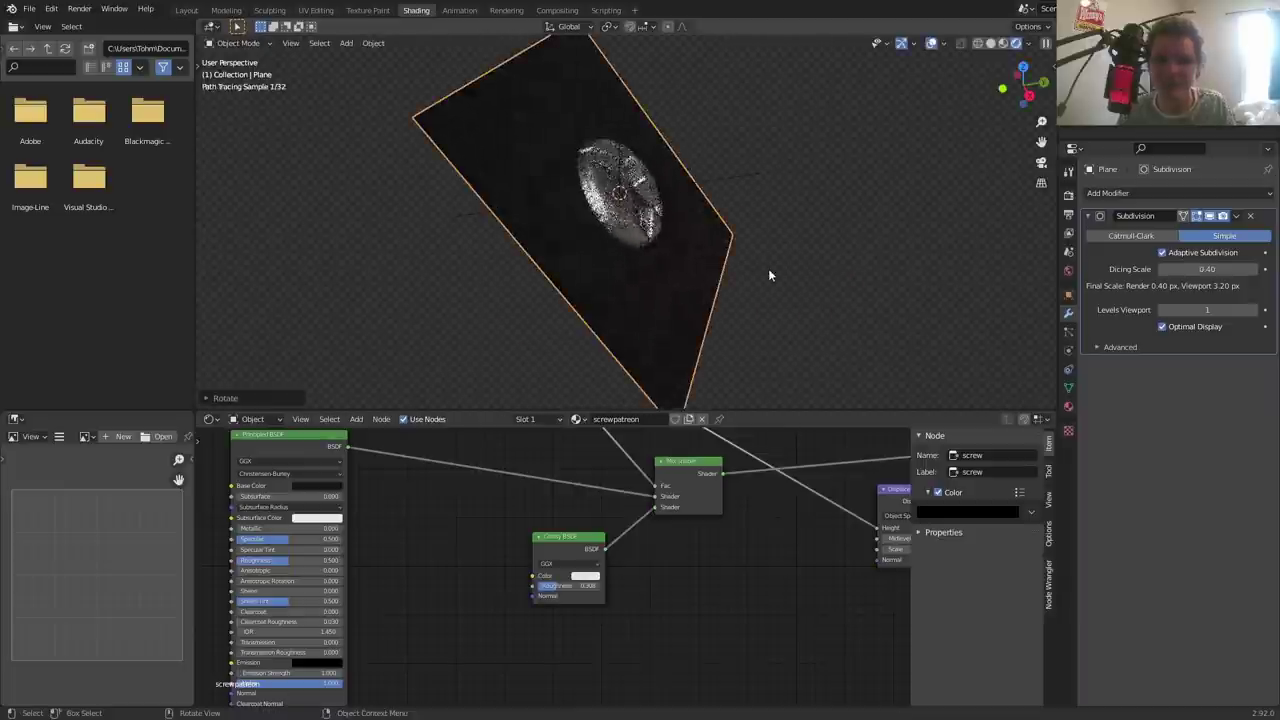
pyautogui.hotkey('alt', 'r')
pyautogui.click(616, 108)
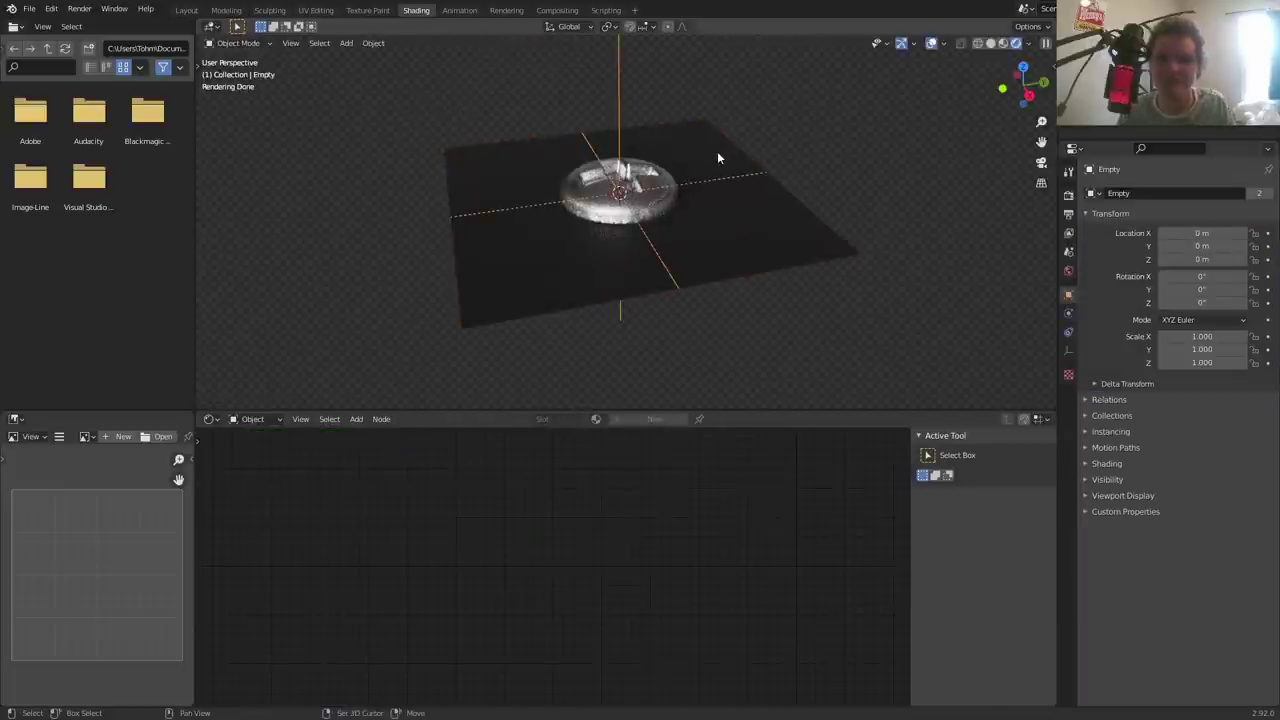
pyautogui.keyDown('shift'); pyautogui.click(717, 152); pyautogui.keyUp('shift')
pyautogui.hotkey('ctrl', 'p')
pyautogui.click(717, 152)
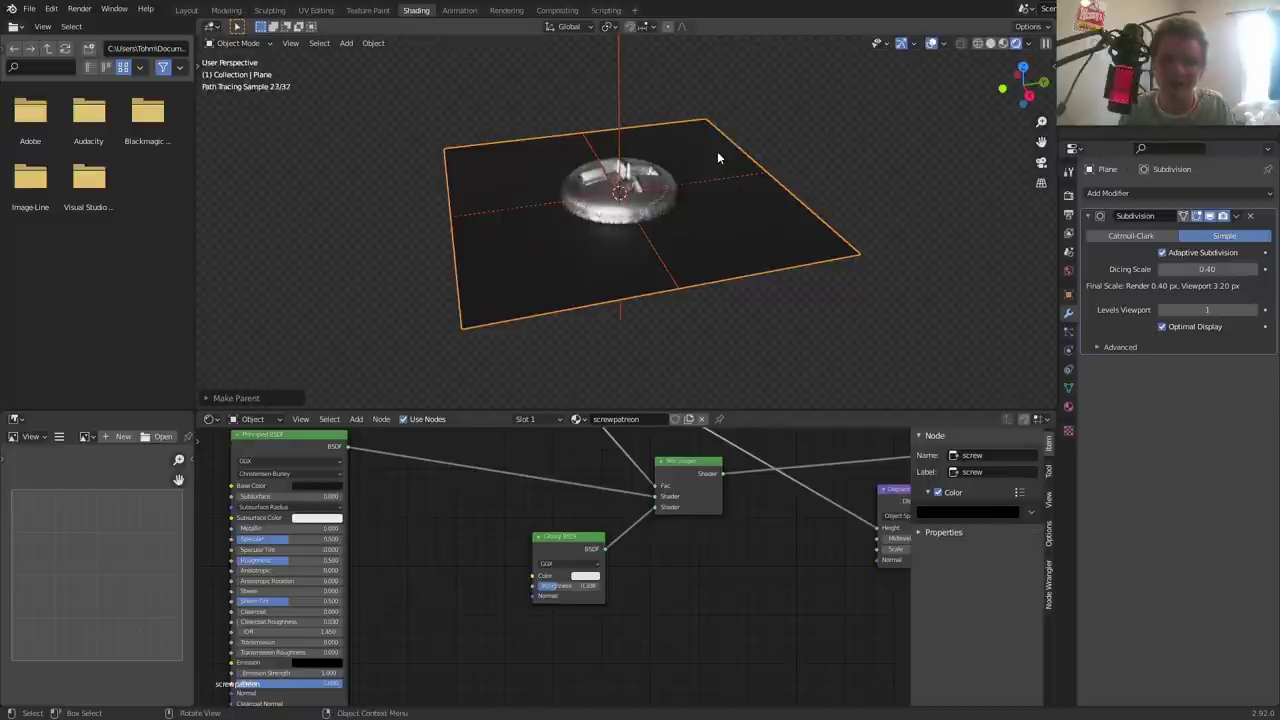
# - Test rotating the parented plane, cancel it, and save the file
pyautogui.press('r')
pyautogui.rightClick(756, 261)
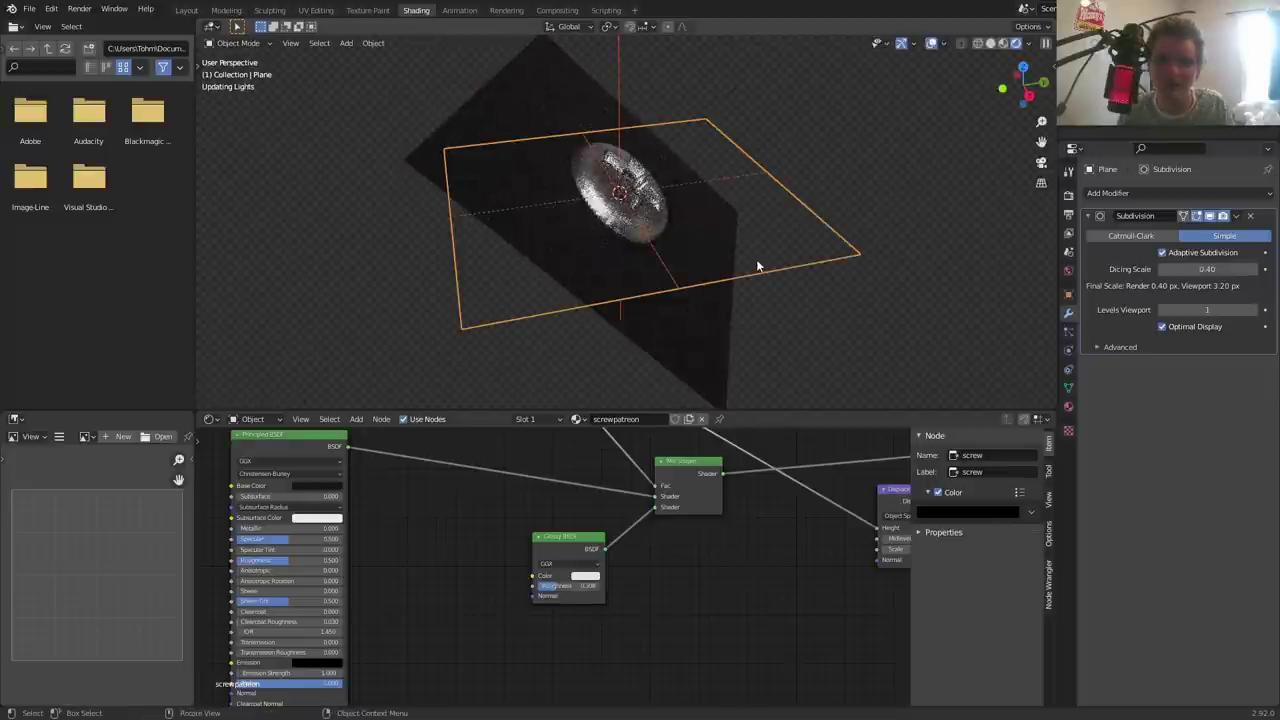
pyautogui.click(748, 366)
pyautogui.scroll(-2, 627, 525)
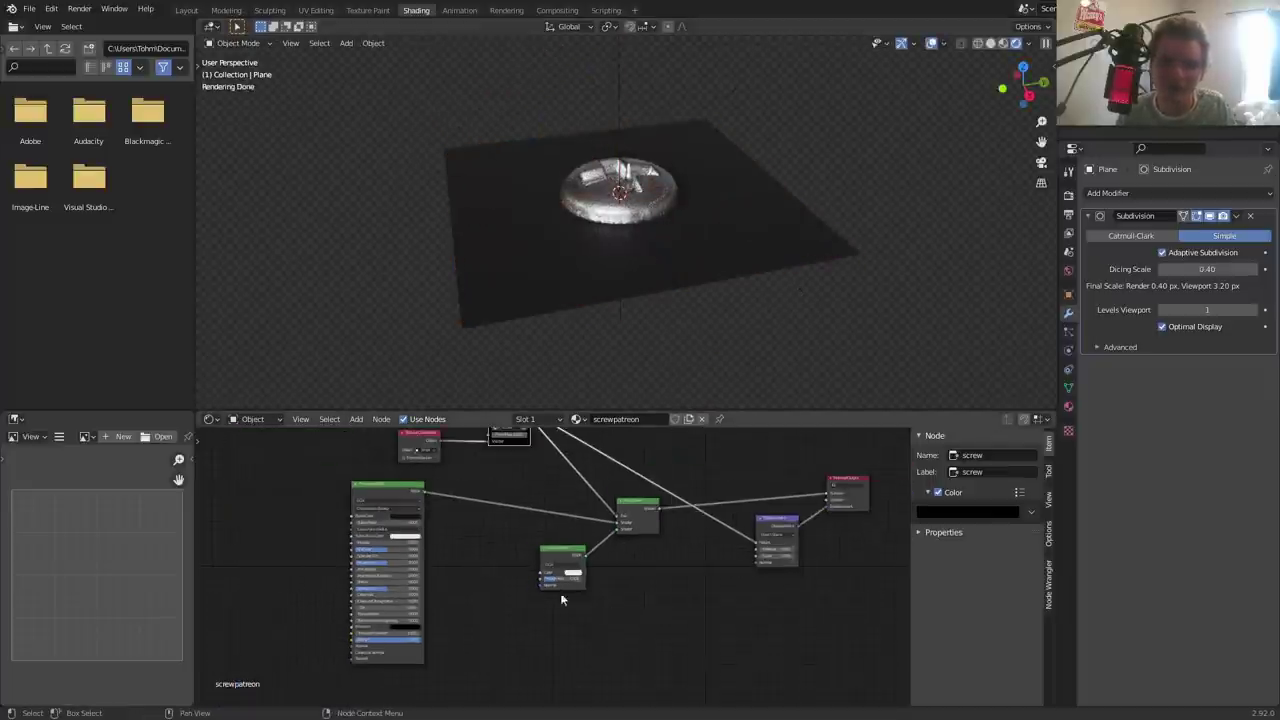
pyautogui.hotkey('ctrl', 's')
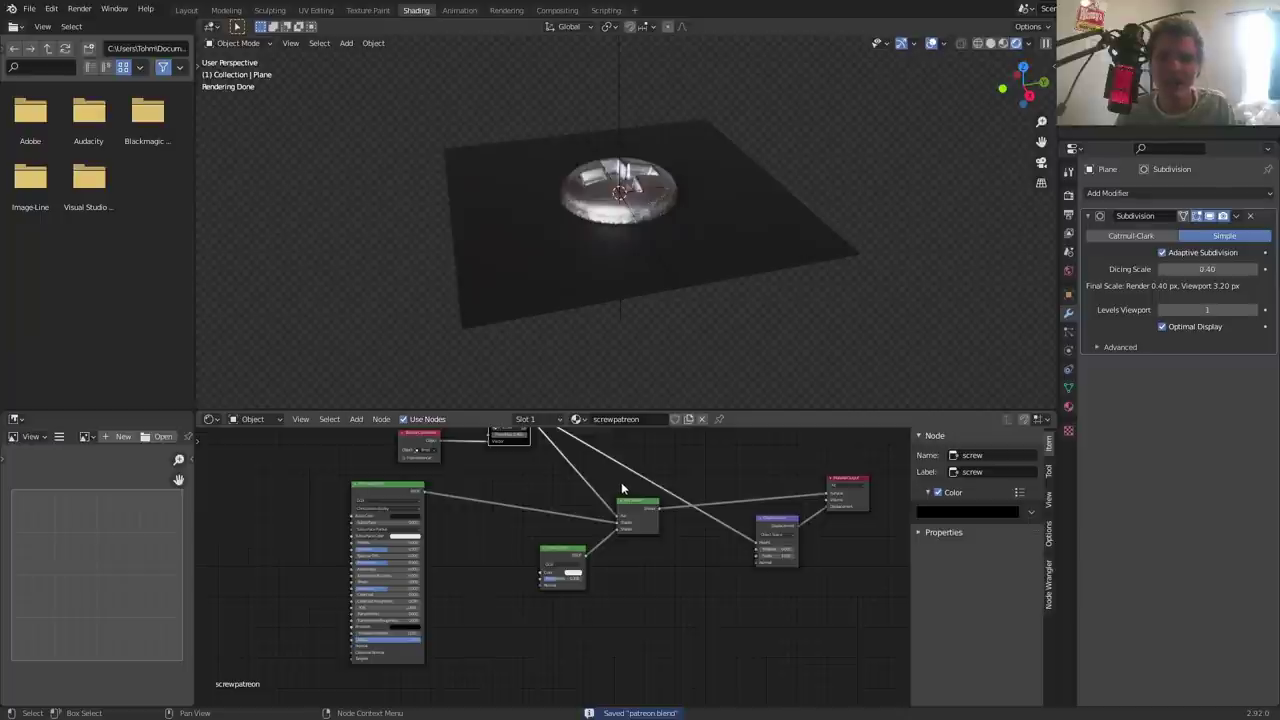
# - Frame the node tree, then delete the screw plane
pyautogui.moveTo(585, 487); pyautogui.dragTo(669, 562, button='middle')
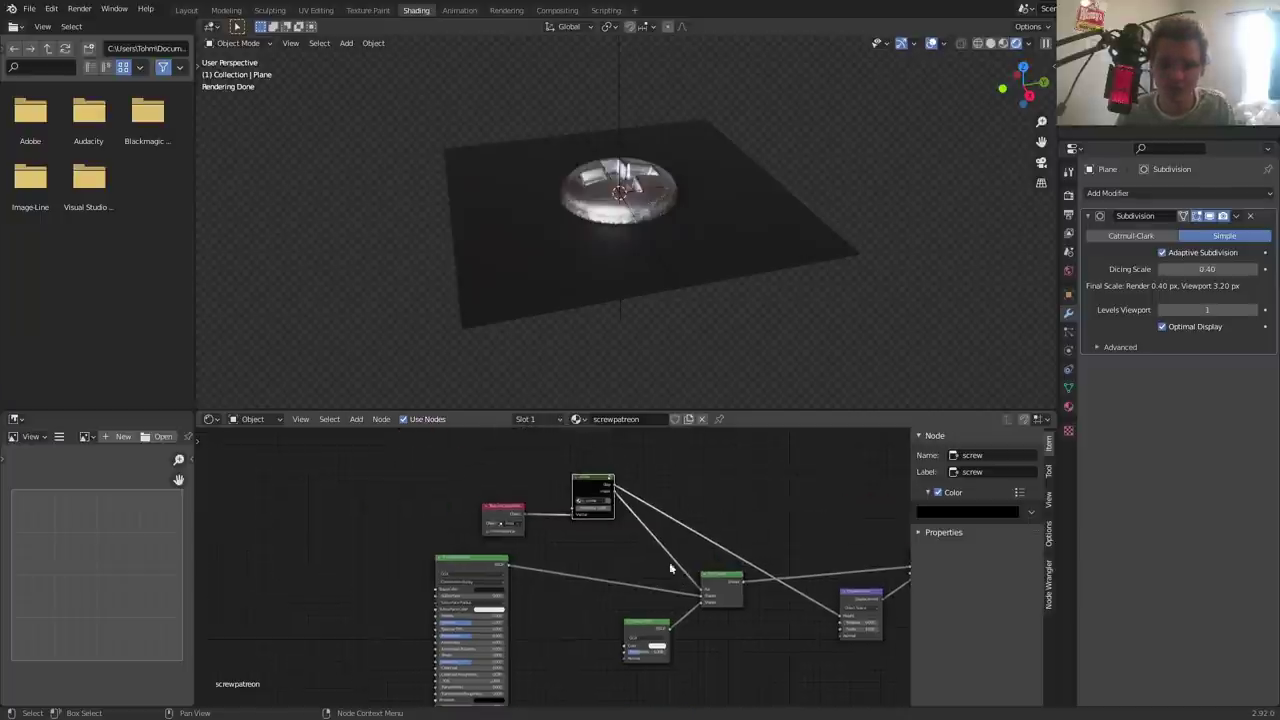
pyautogui.hotkey('ctrl', 's')
pyautogui.click(572, 254)
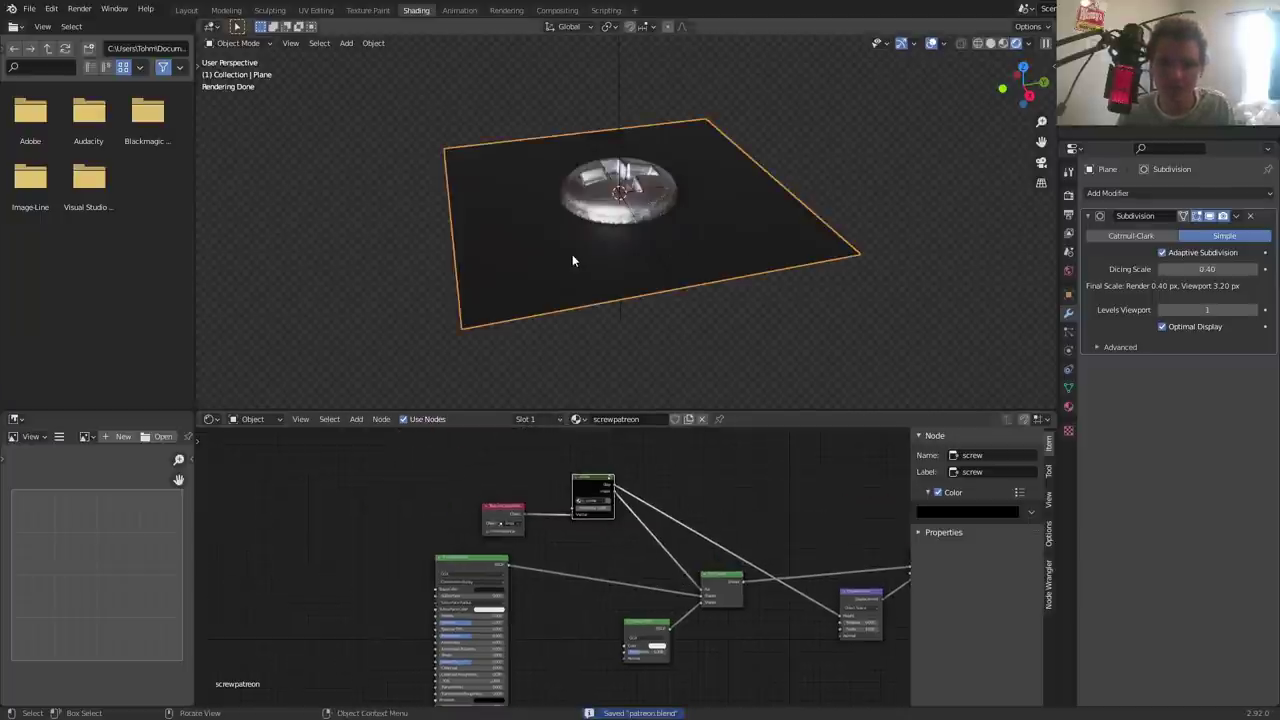
pyautogui.press('x')
pyautogui.click(574, 257)
# - Add a UV sphere, shade it smooth, and add and apply a Ctrl+1 Subdivision modifier
pyautogui.hotkey('shift', 'a')
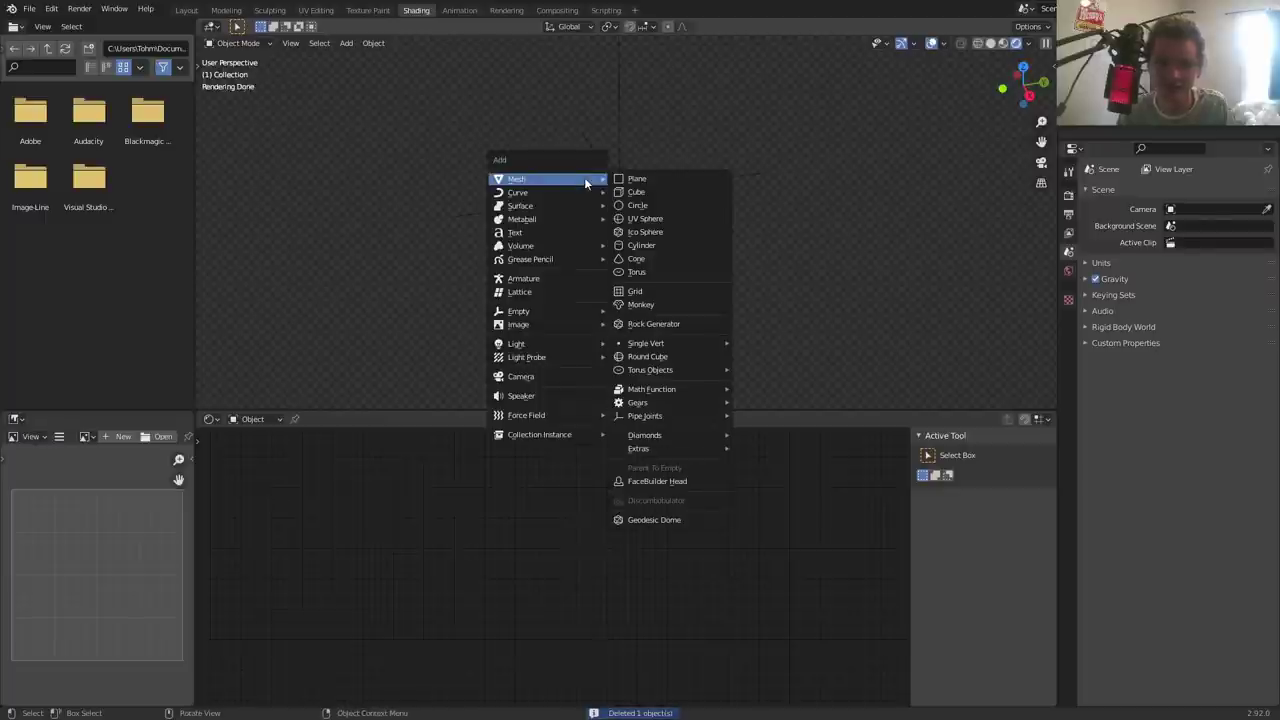
pyautogui.click(651, 219)
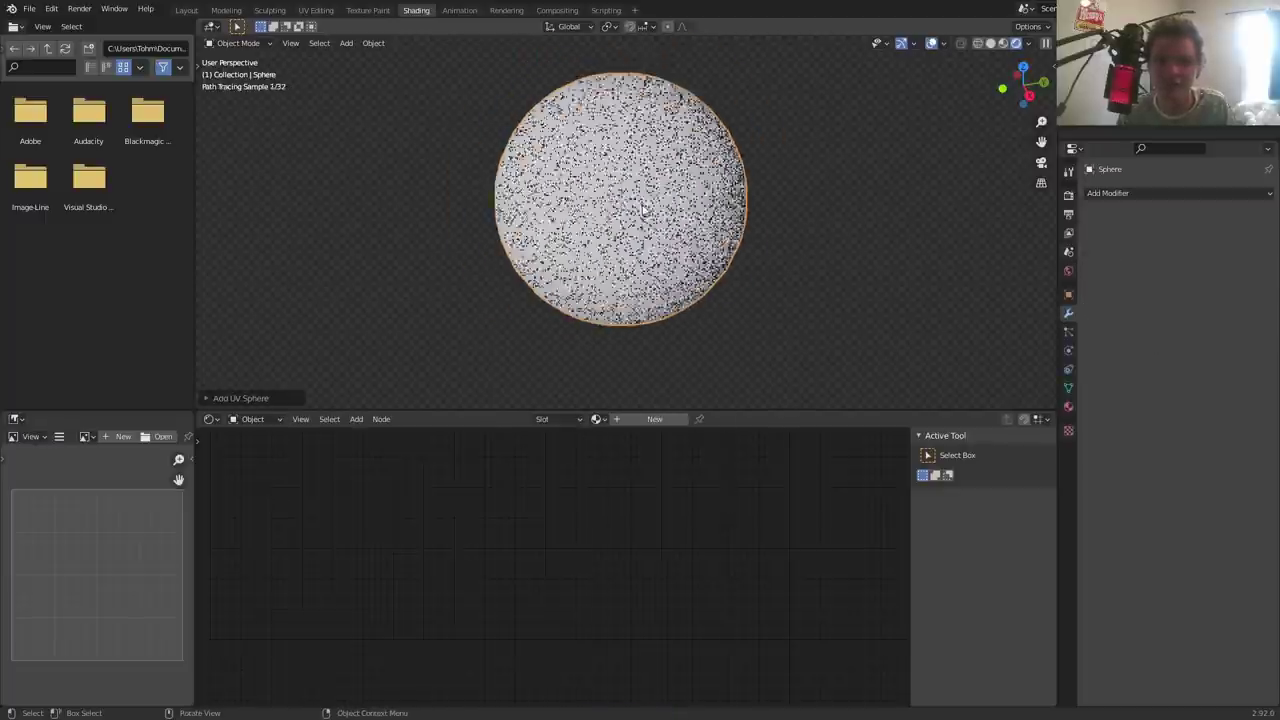
pyautogui.rightClick(627, 179)
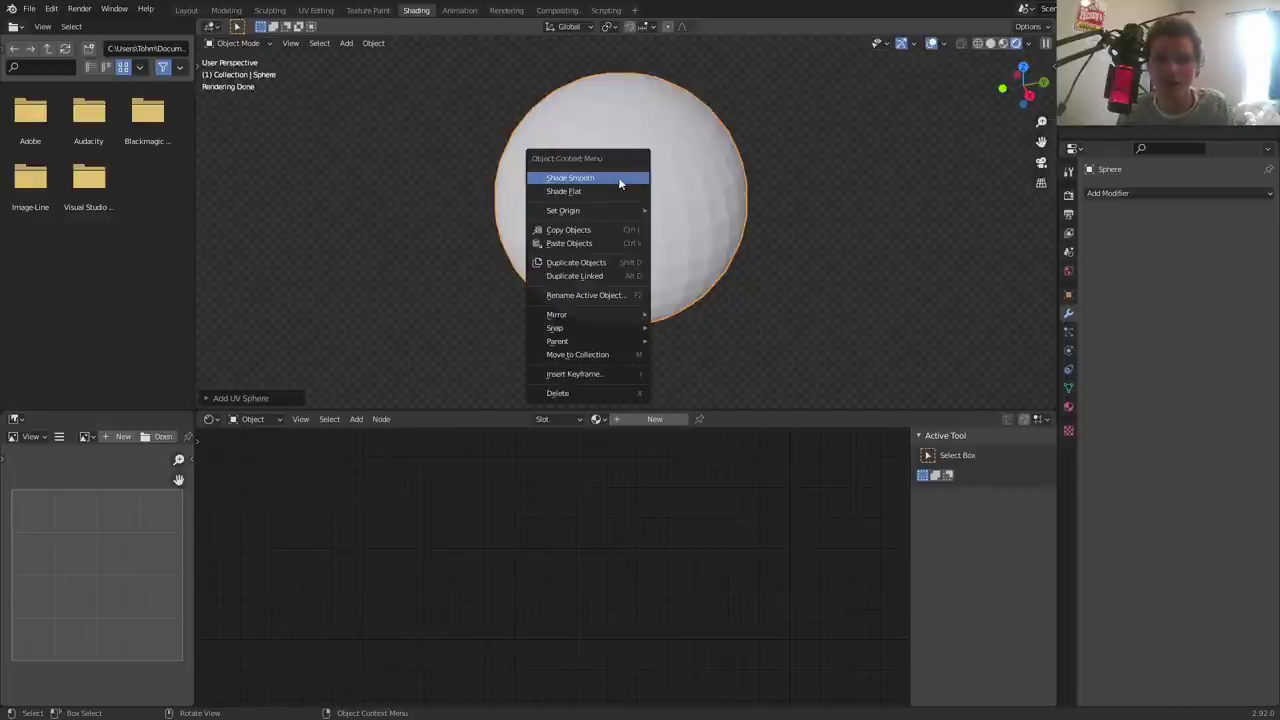
pyautogui.hotkey('ctrl', '1')
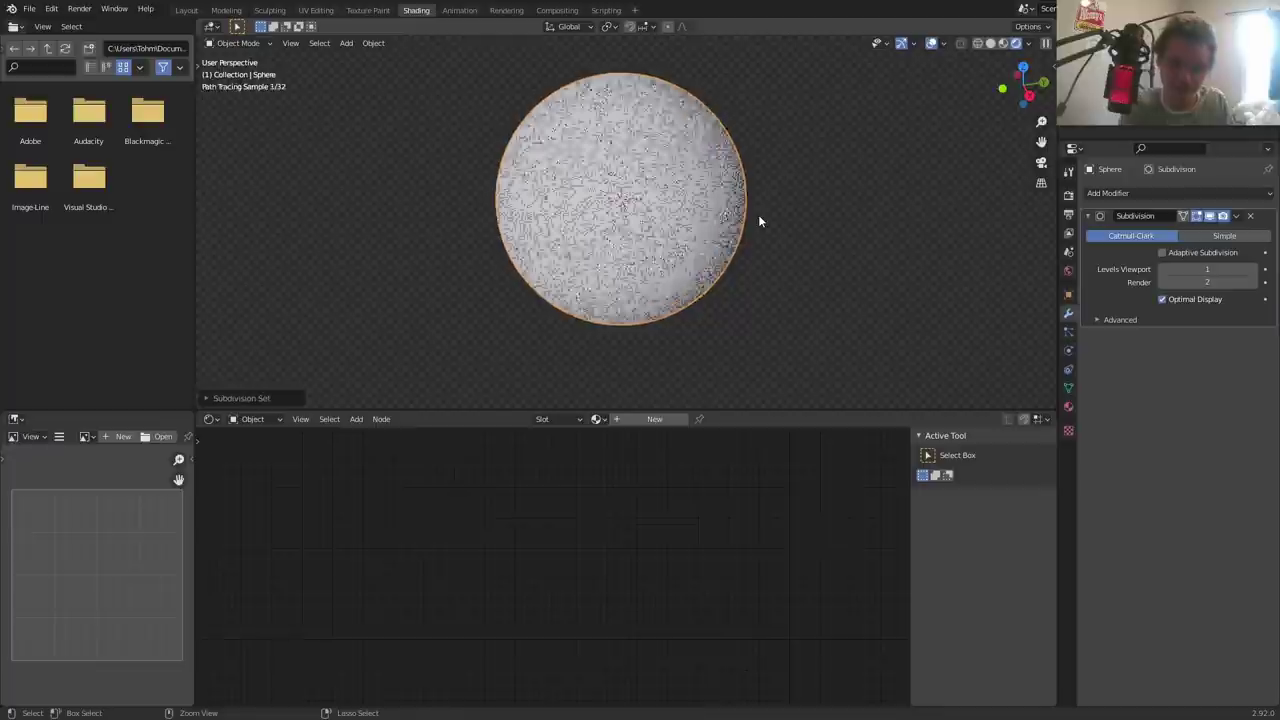
pyautogui.hotkey('ctrl', 'a')
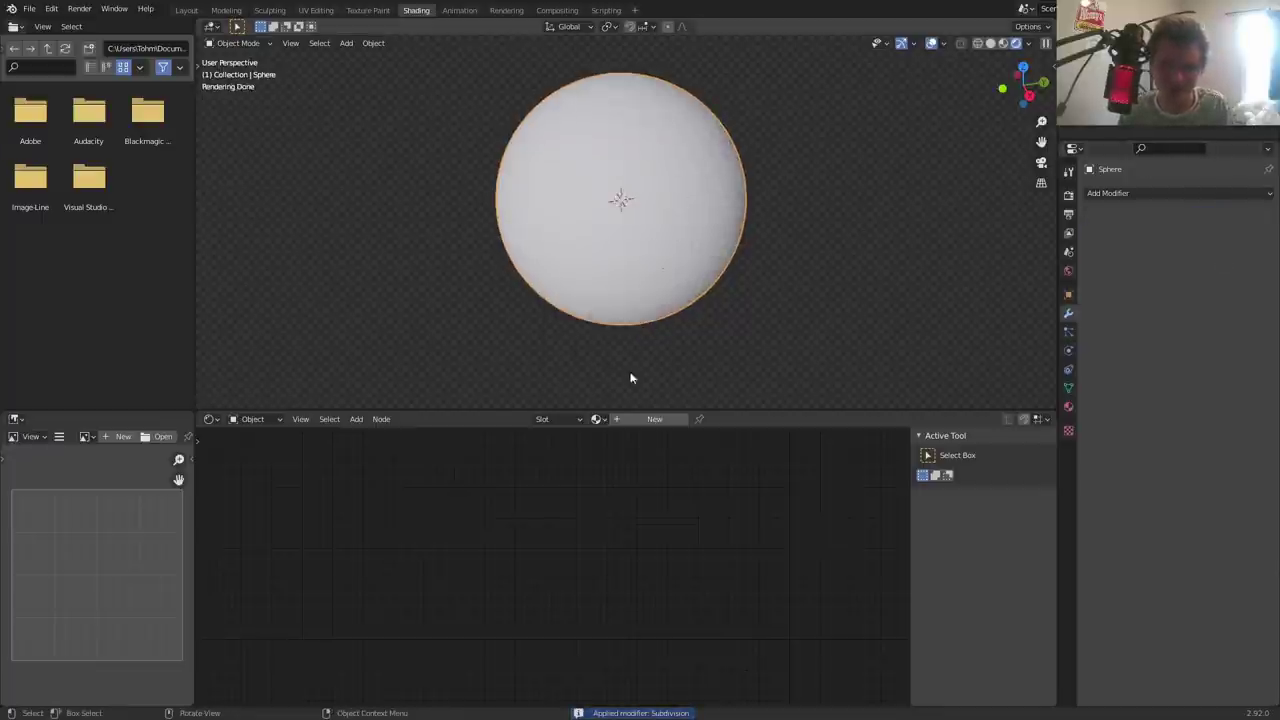
pyautogui.click(597, 419)
# - Assign screwpatreon to the sphere and set its base colour to vivid red
pyautogui.click(633, 451)
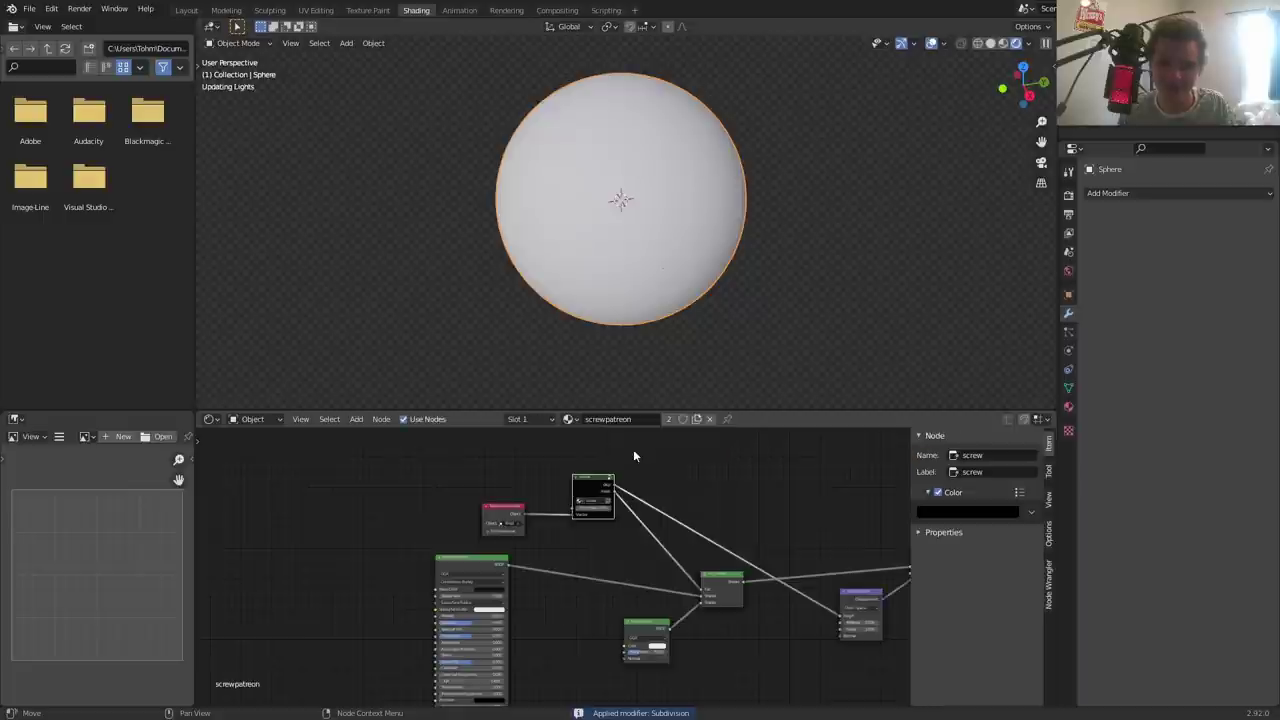
pyautogui.scroll(1, 596, 519)
pyautogui.scroll(1, 573, 506)
pyautogui.scroll(1, 547, 498)
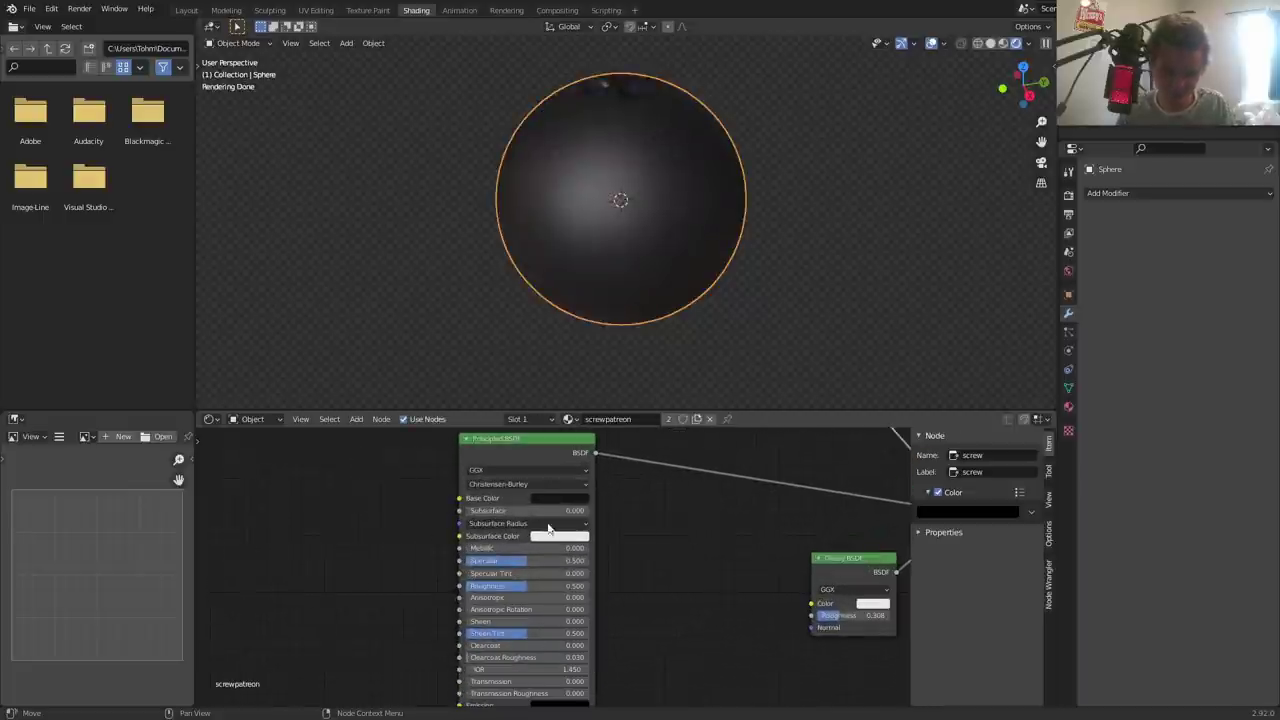
pyautogui.click(551, 496)
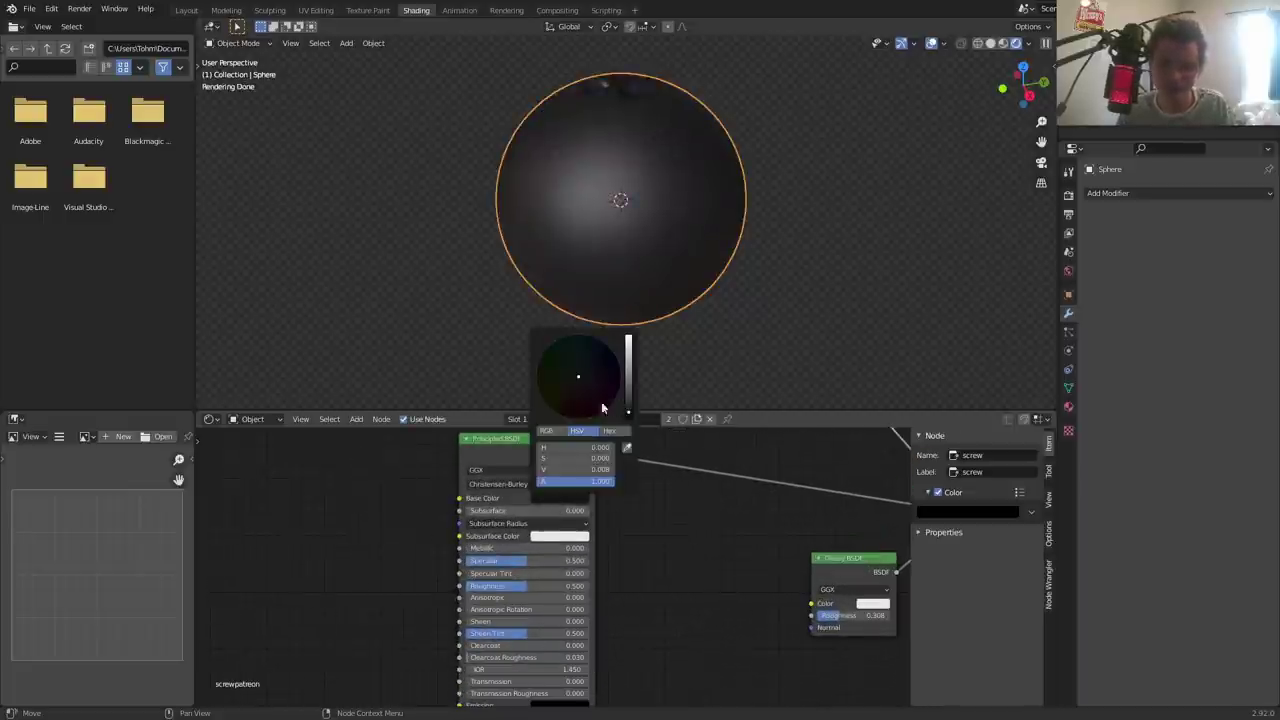
pyautogui.click(627, 405)
pyautogui.moveTo(628, 363); pyautogui.dragTo(628, 338)
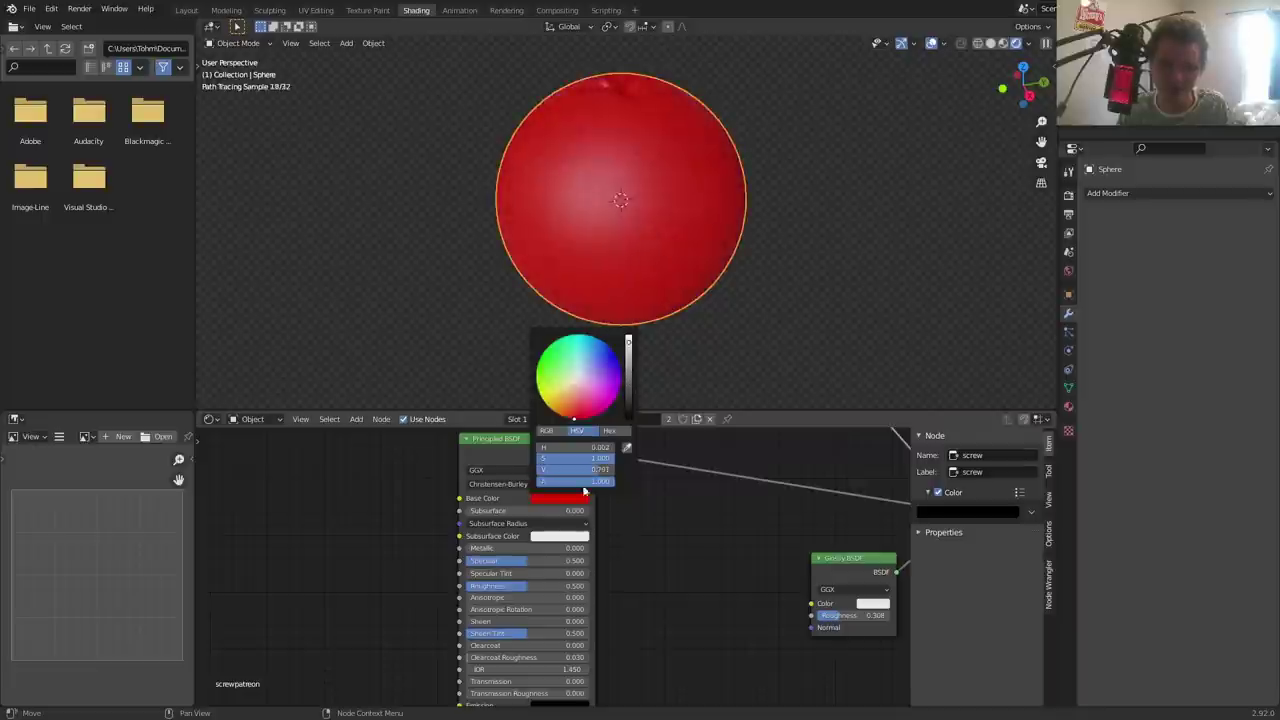
# - Raise Emission Strength to 1.200, undo a trial roughness change, and reframe the view
pyautogui.moveTo(488, 705); pyautogui.dragTo(478, 637, button='middle')
pyautogui.moveTo(479, 637); pyautogui.dragTo(476, 645)
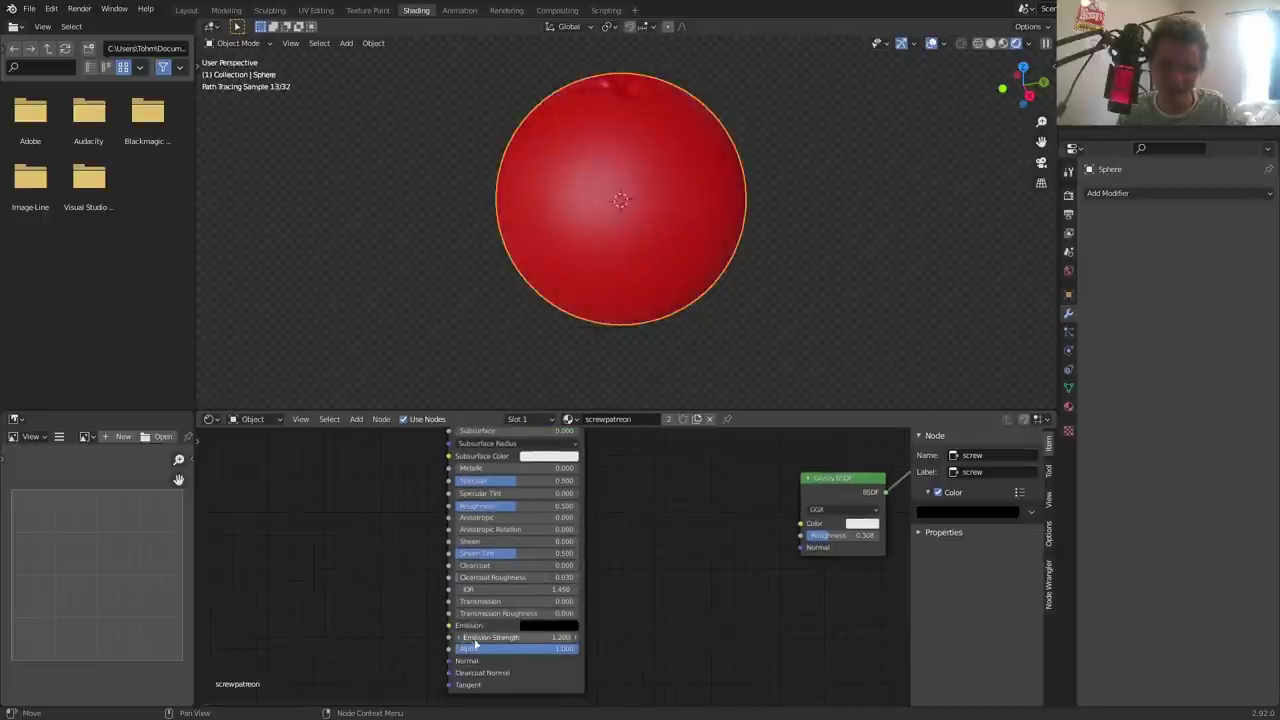
pyautogui.moveTo(498, 503); pyautogui.dragTo(470, 503)
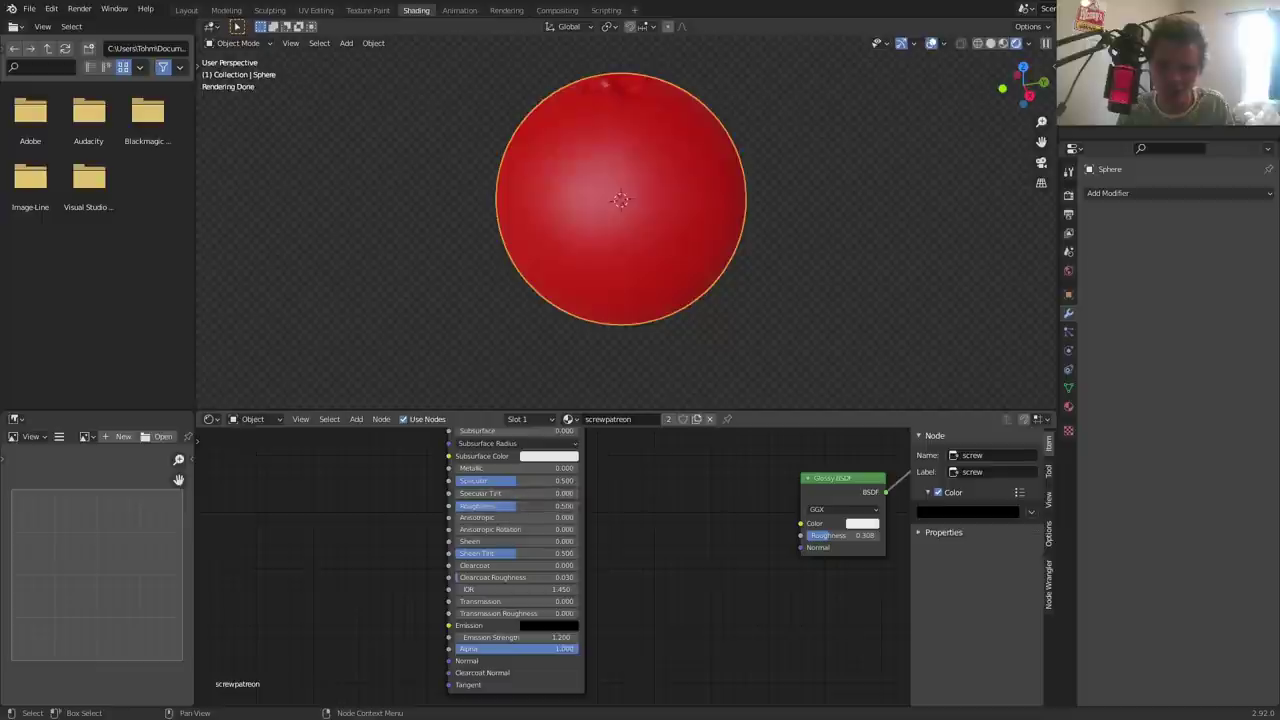
pyautogui.hotkey('ctrl', 'z')
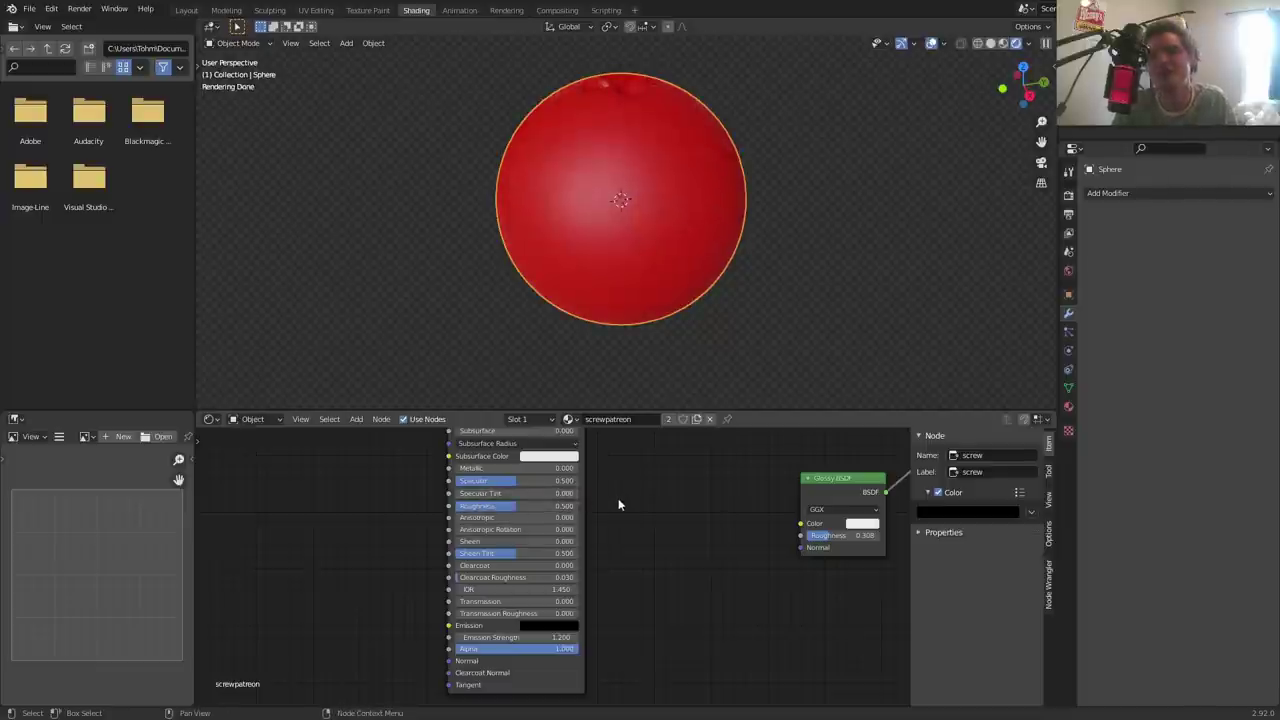
pyautogui.moveTo(757, 514); pyautogui.dragTo(711, 608, button='middle')
pyautogui.scroll(-3, 688, 556)
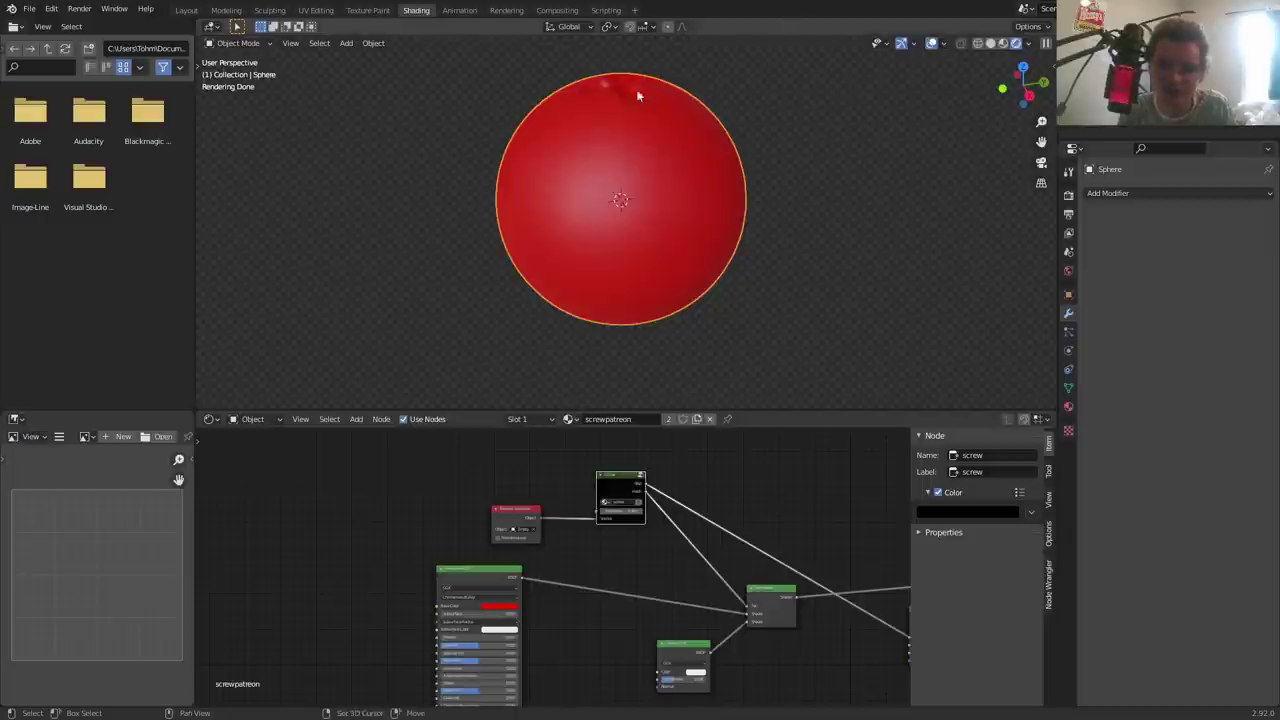
pyautogui.moveTo(637, 96)
pyautogui.keyDown('shift'); pyautogui.mouseDown(button='middle')
pyautogui.moveTo(608, 228)
pyautogui.moveTo(612, 140)
pyautogui.mouseUp(button='middle'); pyautogui.keyUp('shift')
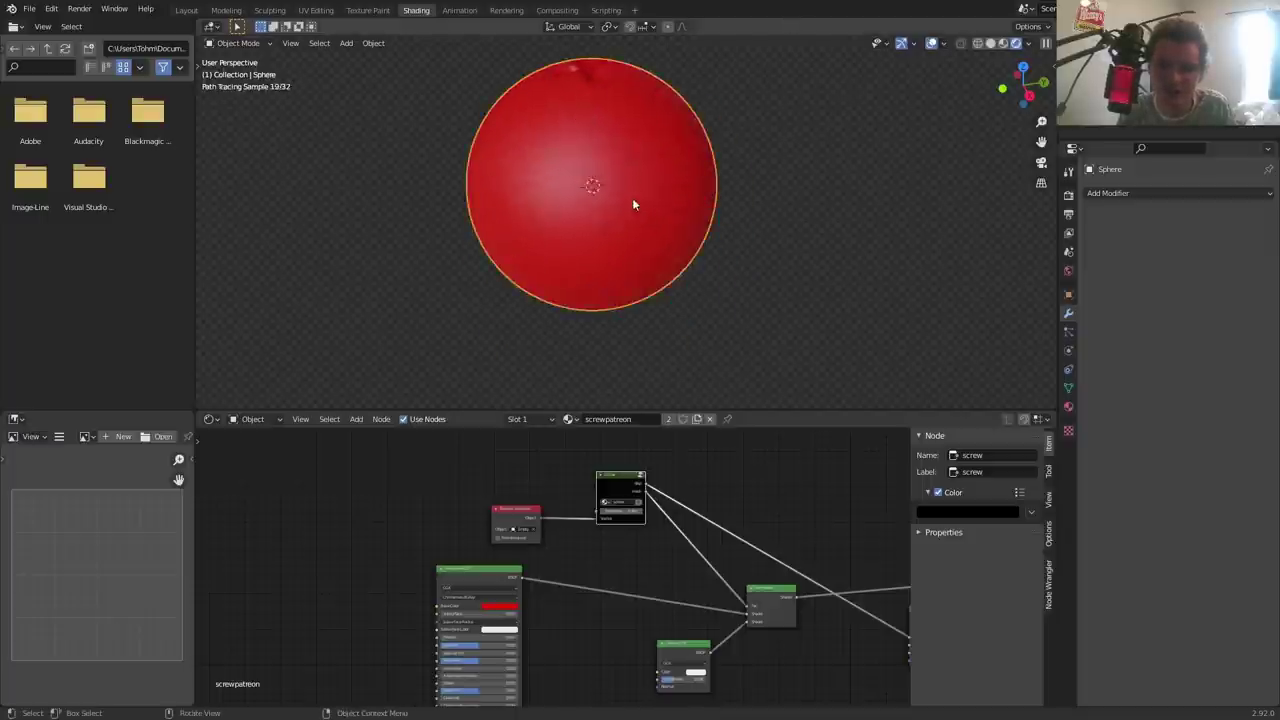
pyautogui.click(1122, 70)
# - In right side view, move the empty up along Z to the sphere's top (Z 0.99234 m)
pyautogui.moveTo(648, 196); pyautogui.dragTo(648, 230, button='middle')
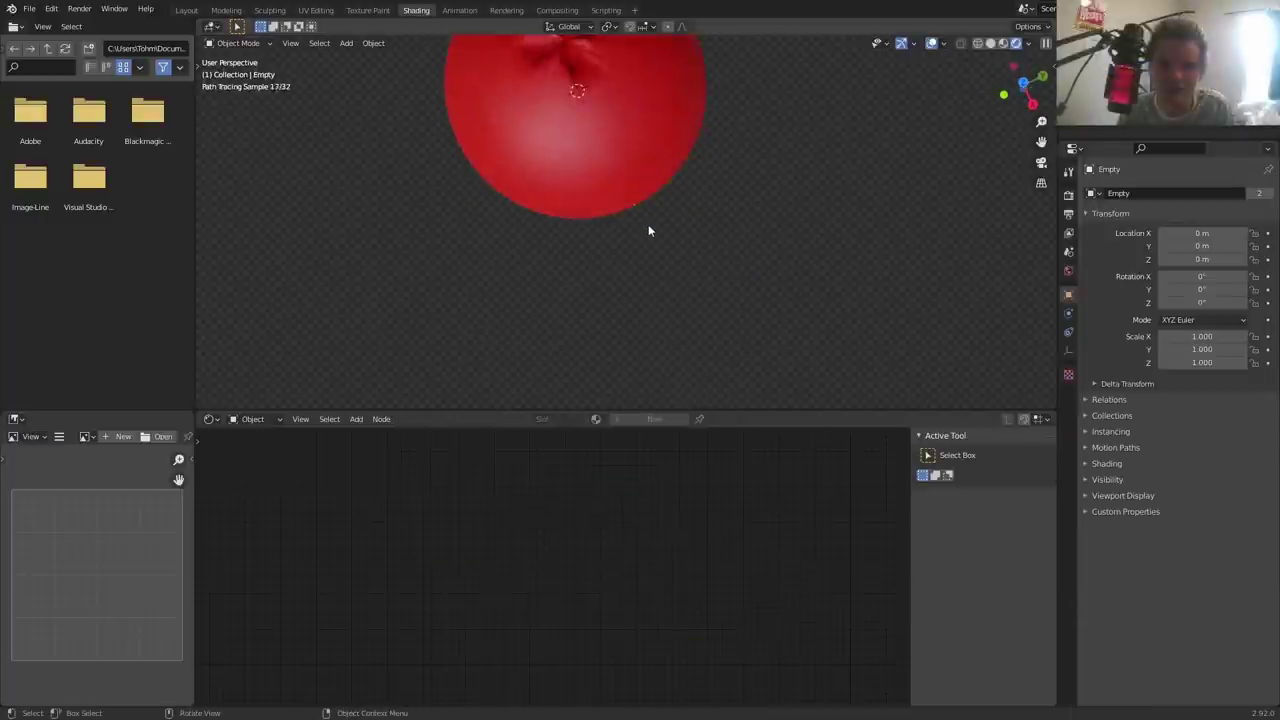
pyautogui.click(1032, 103)
pyautogui.press('g')
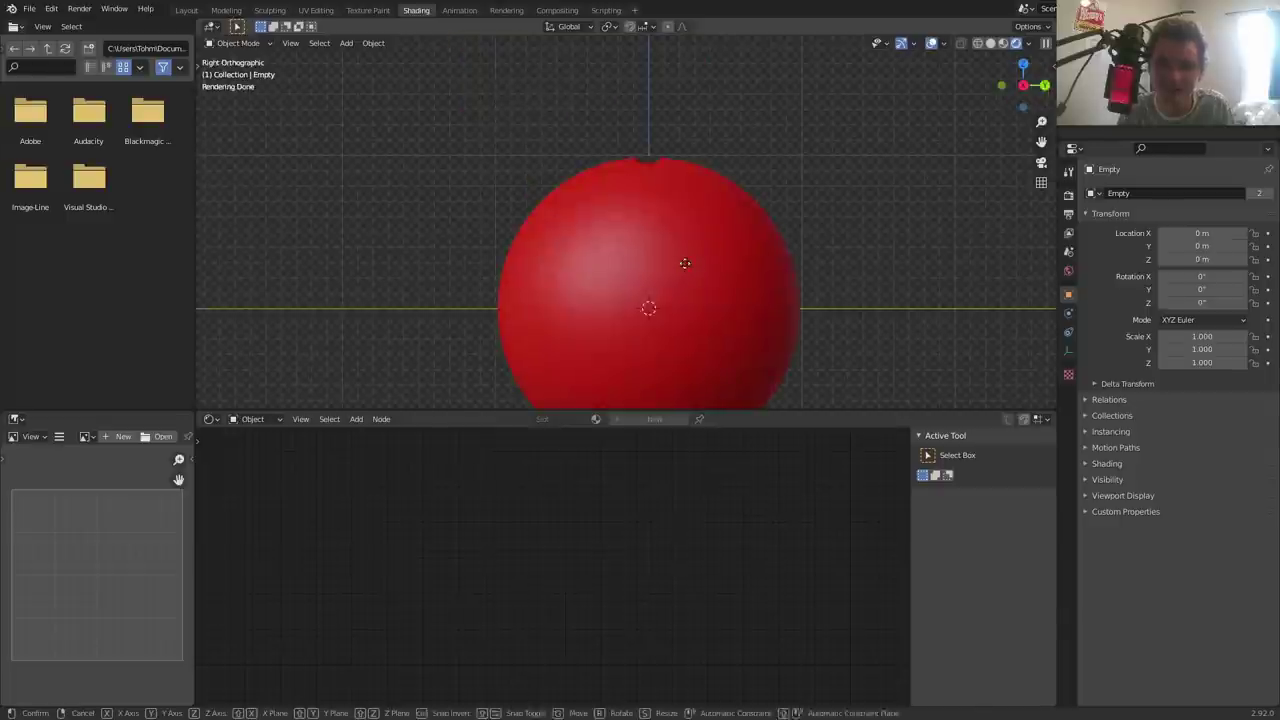
pyautogui.press('z')
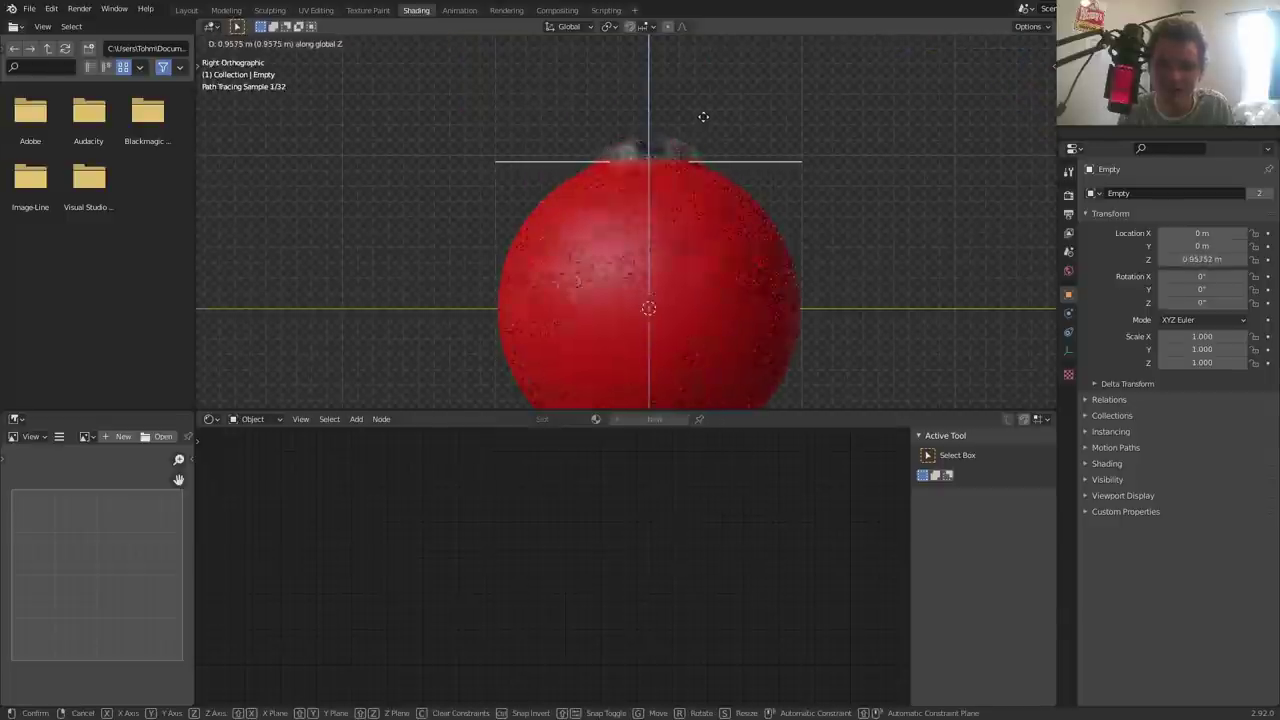
pyautogui.click(704, 117)
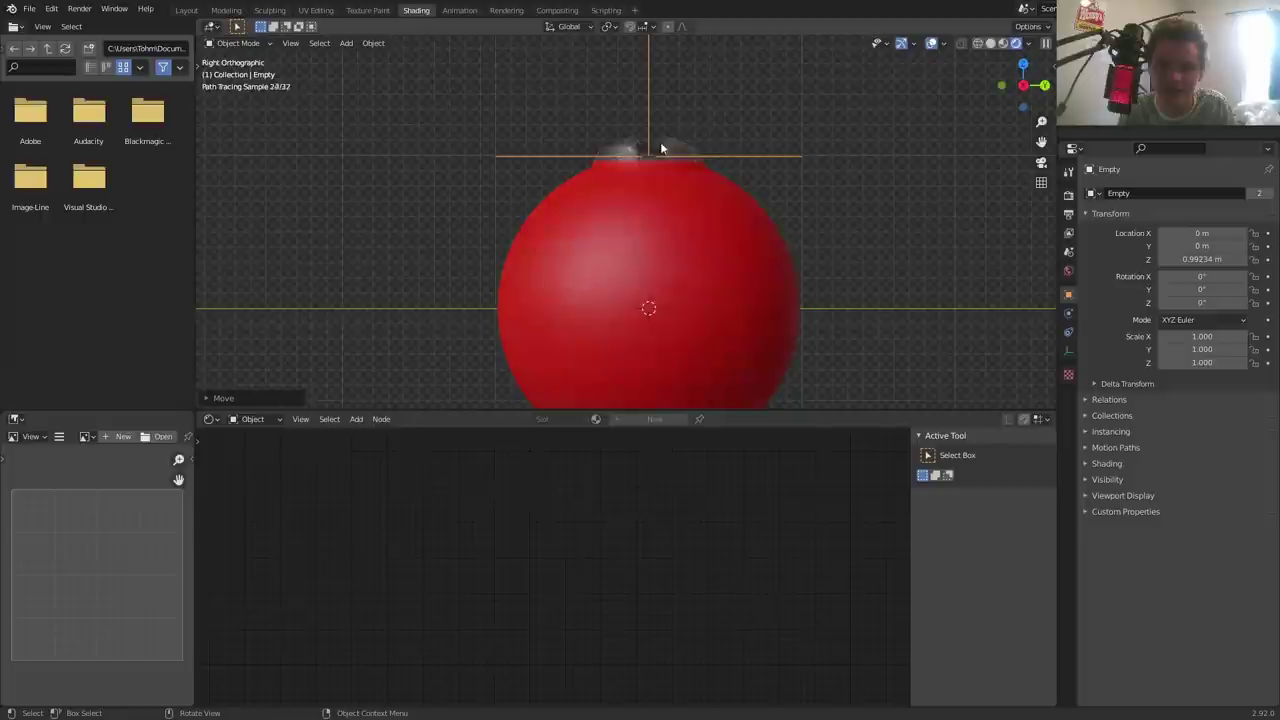
# - Rotate the sphere 90° about X with R X 90, undo it, and toggle Edit Mode
pyautogui.moveTo(660, 148); pyautogui.dragTo(670, 191, button='middle')
pyautogui.moveTo(708, 137)
pyautogui.mouseDown(button='middle')
pyautogui.moveTo(694, 160)
pyautogui.moveTo(702, 221)
pyautogui.mouseUp(button='middle')
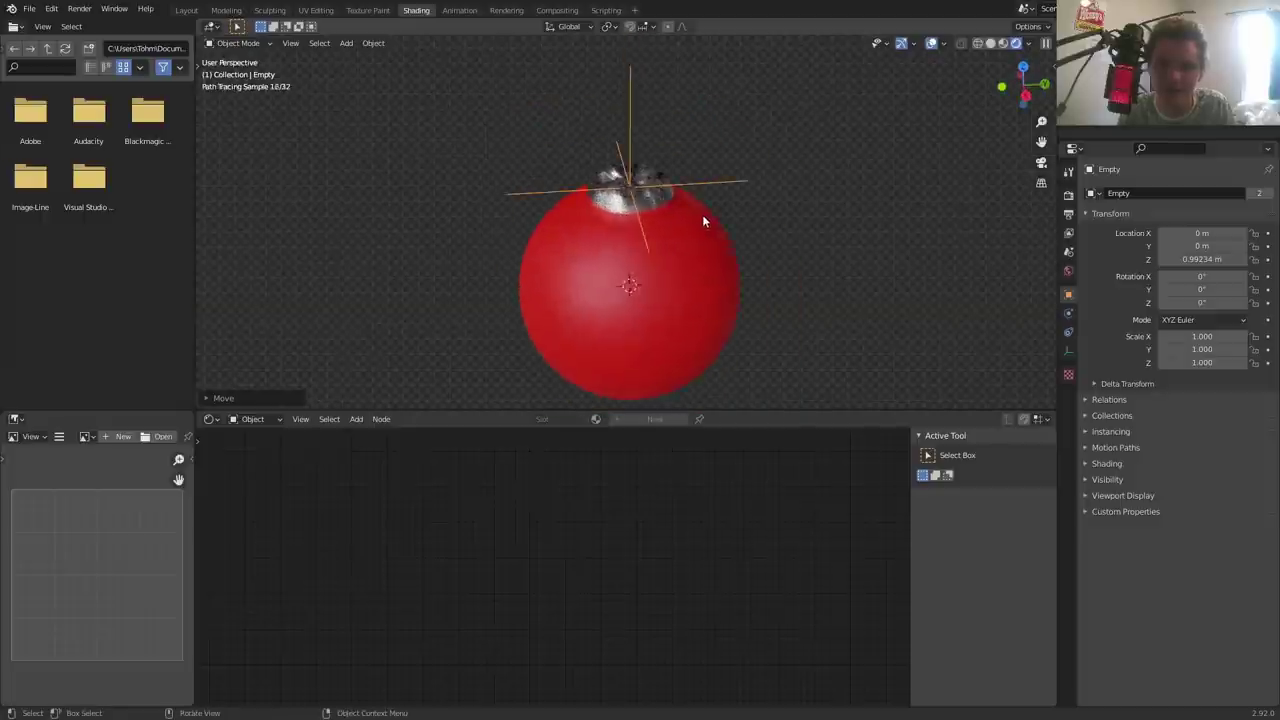
pyautogui.scroll(3, 702, 221)
pyautogui.click(698, 214)
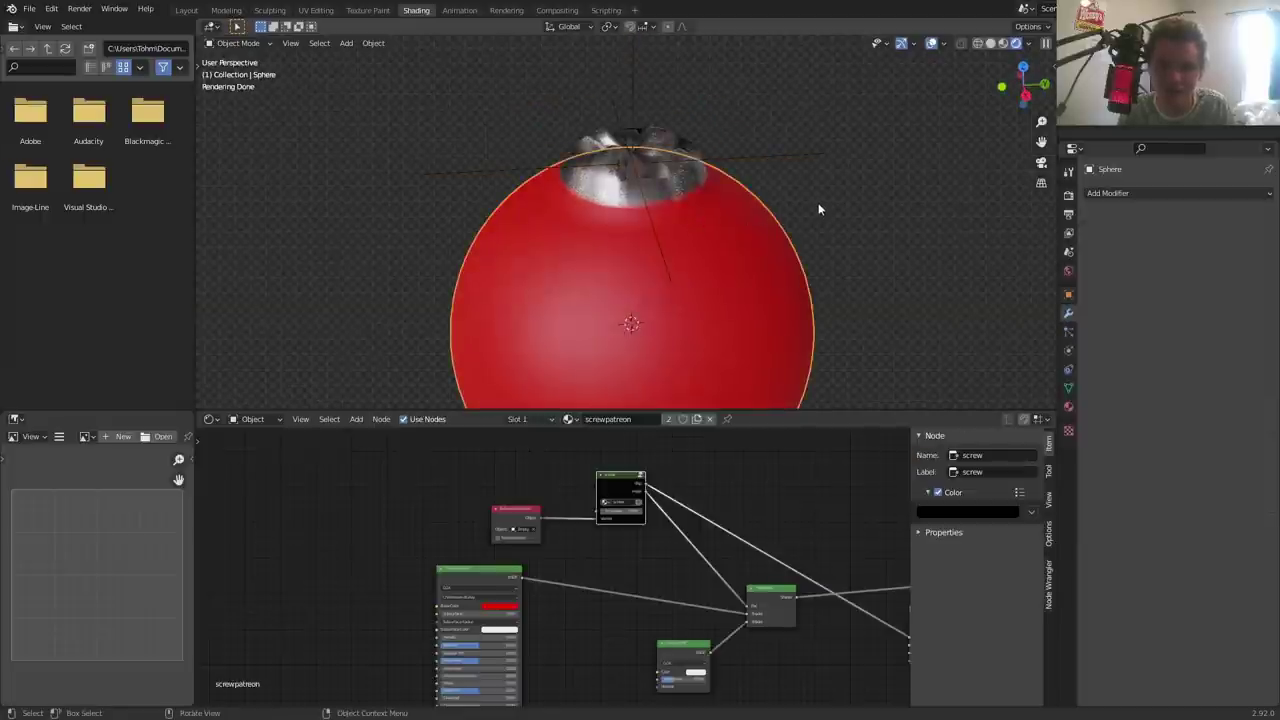
pyautogui.write('rx90')
pyautogui.press('Return')
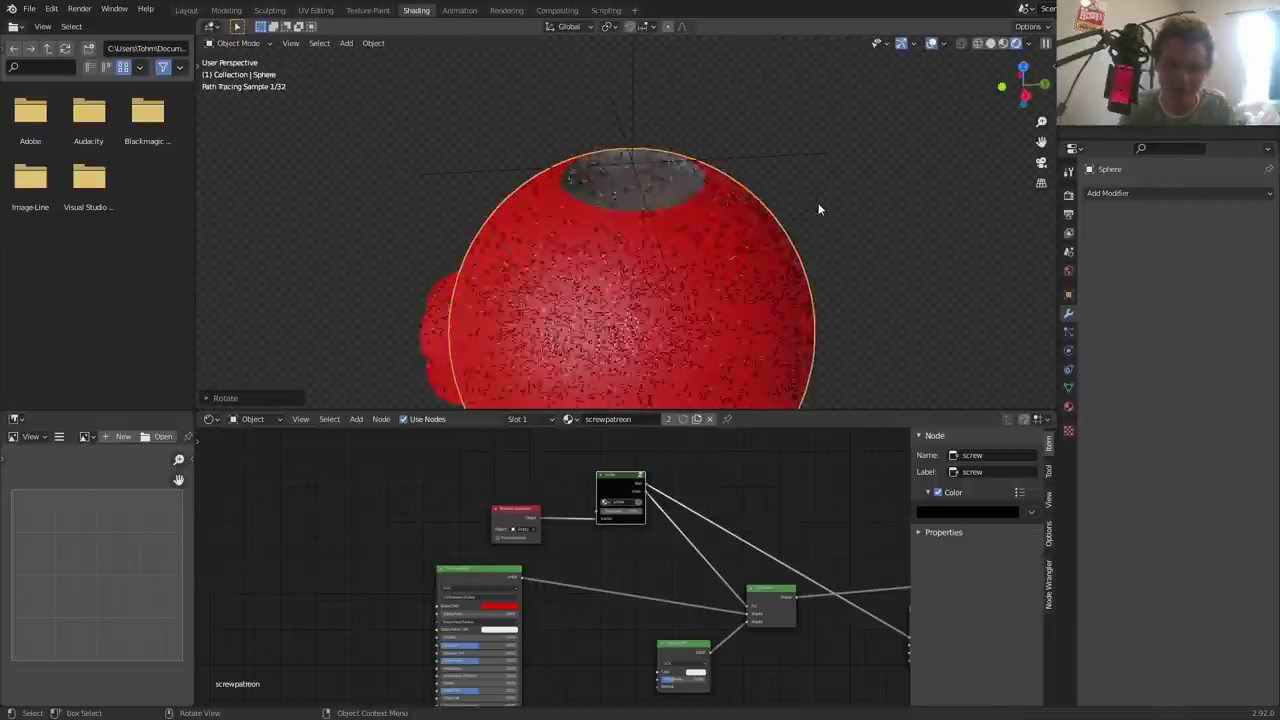
pyautogui.hotkey('ctrl', 'z')
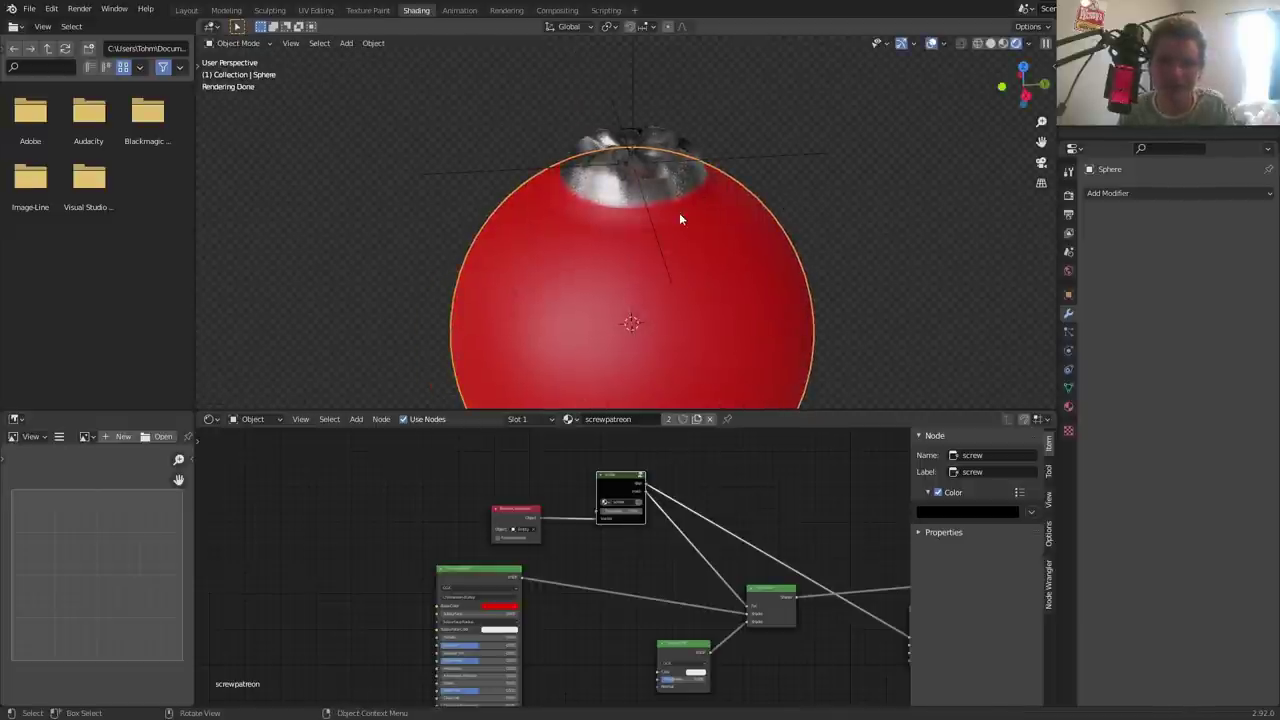
pyautogui.press('Tab')
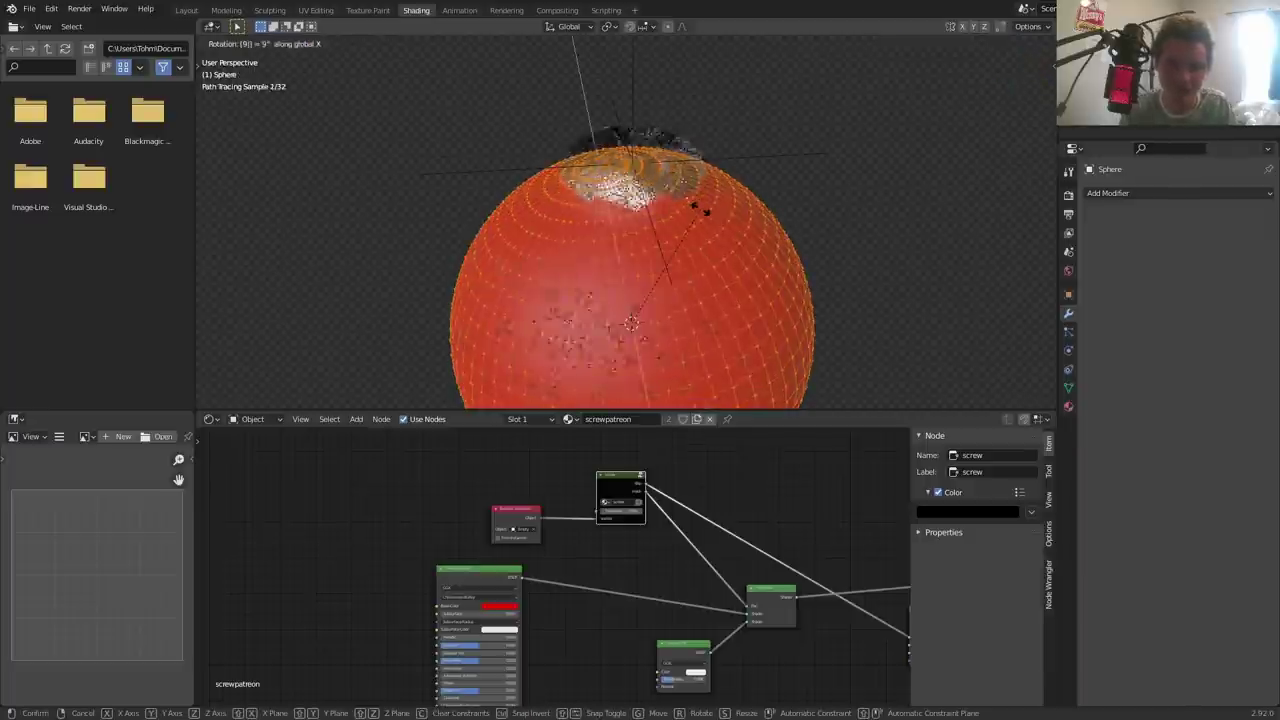
pyautogui.press('Tab')
pyautogui.scroll(2, 700, 208)
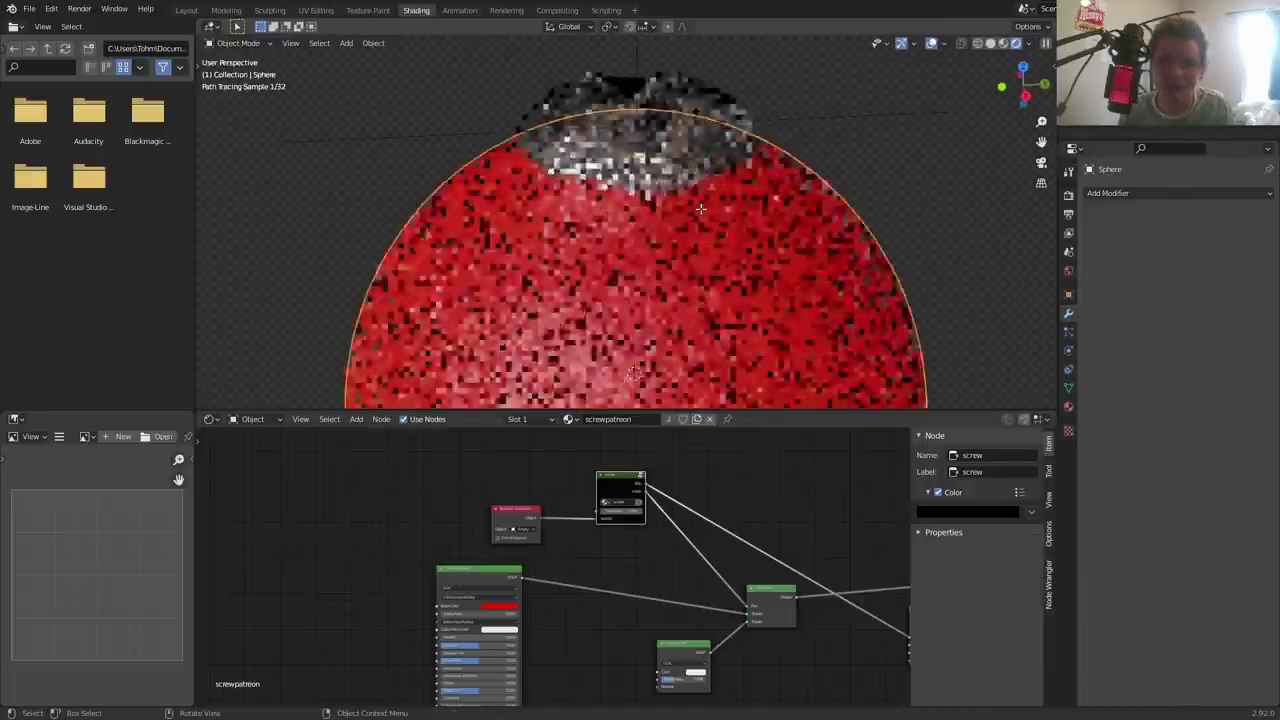
# - Give the sphere a Subdivision Surface modifier with Adaptive Subdivision enabled
pyautogui.click(1115, 195)
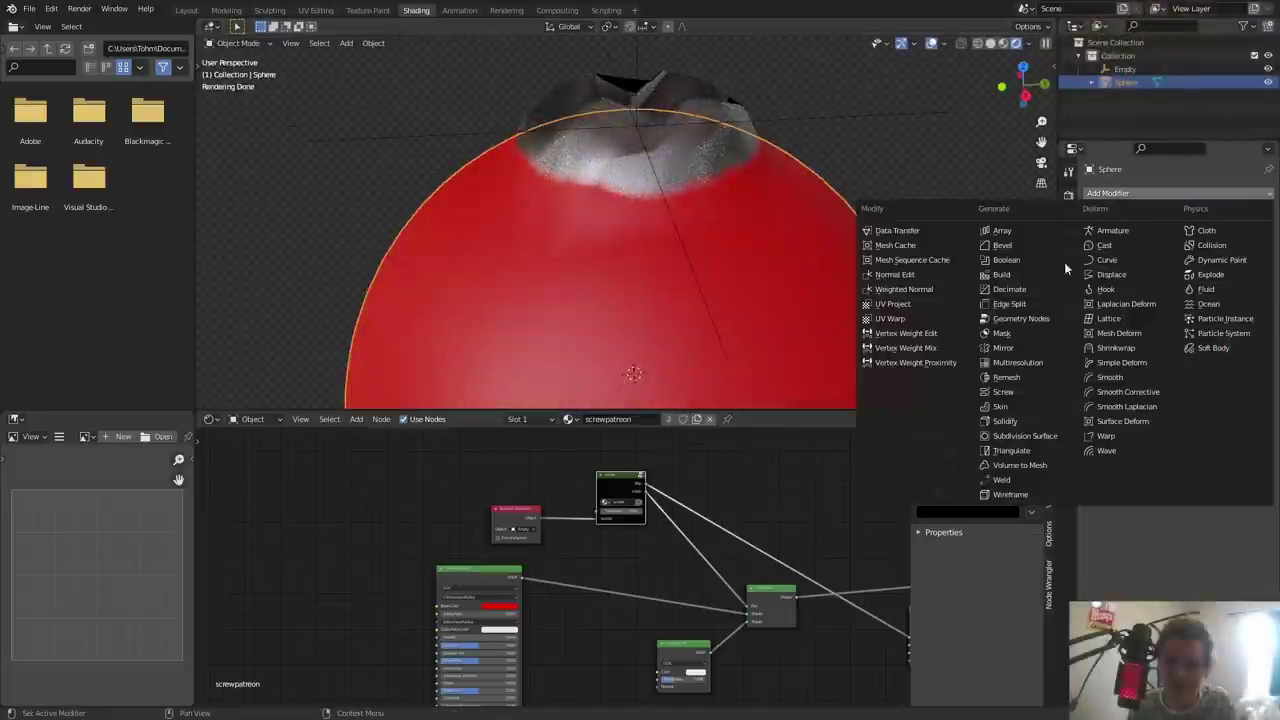
pyautogui.click(1024, 436)
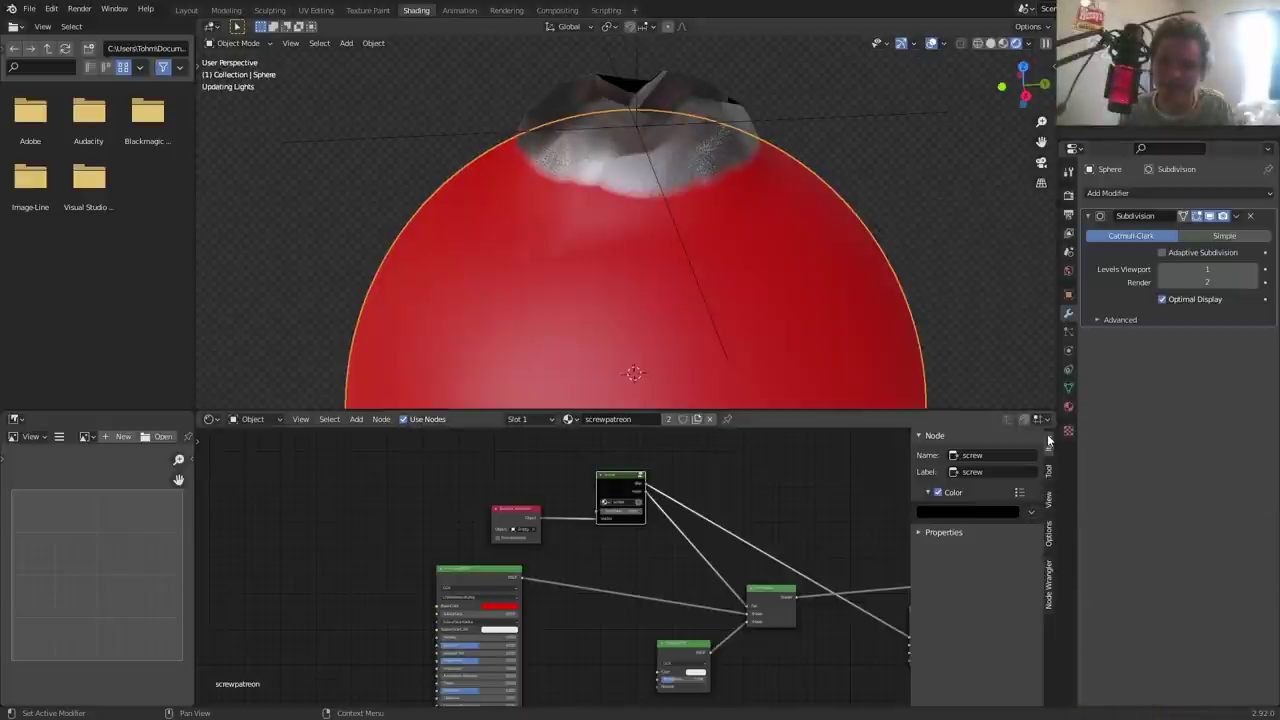
pyautogui.click(1161, 252)
pyautogui.click(774, 121)
pyautogui.scroll(-1, 774, 121)
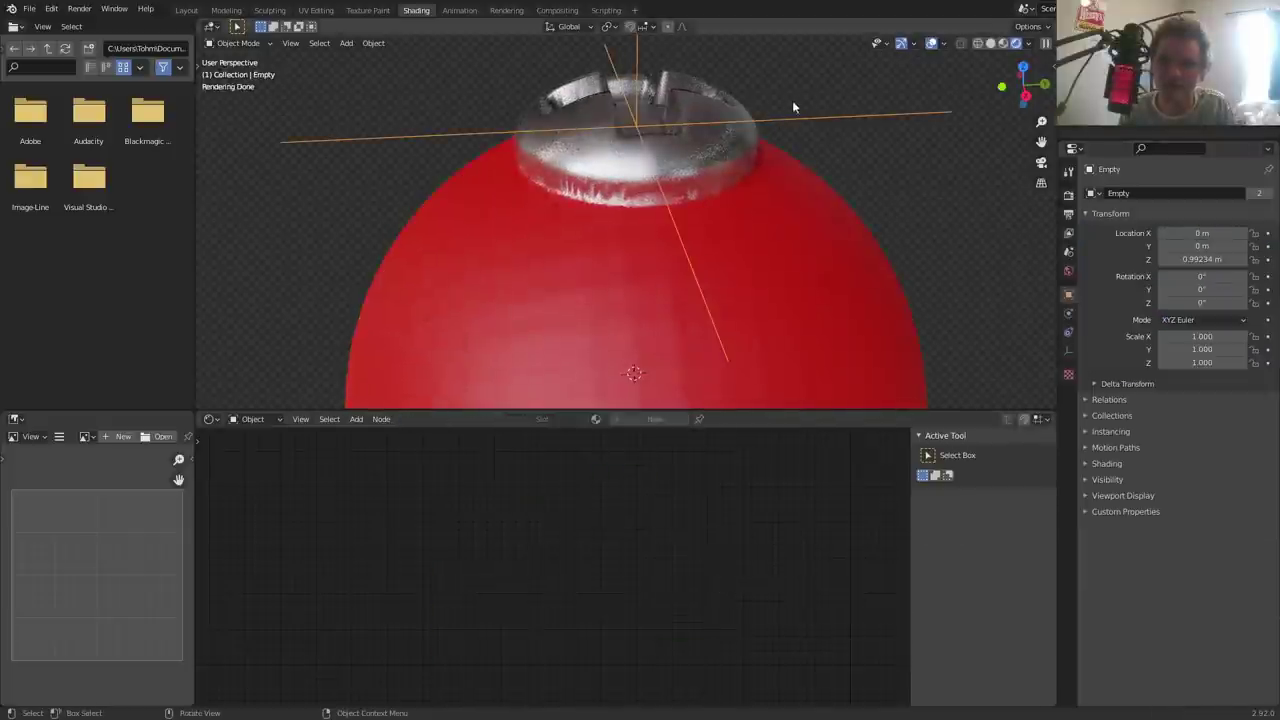
pyautogui.scroll(-2, 790, 95)
pyautogui.scroll(-1, 780, 72)
pyautogui.moveTo(684, 182); pyautogui.dragTo(692, 126, button='middle')
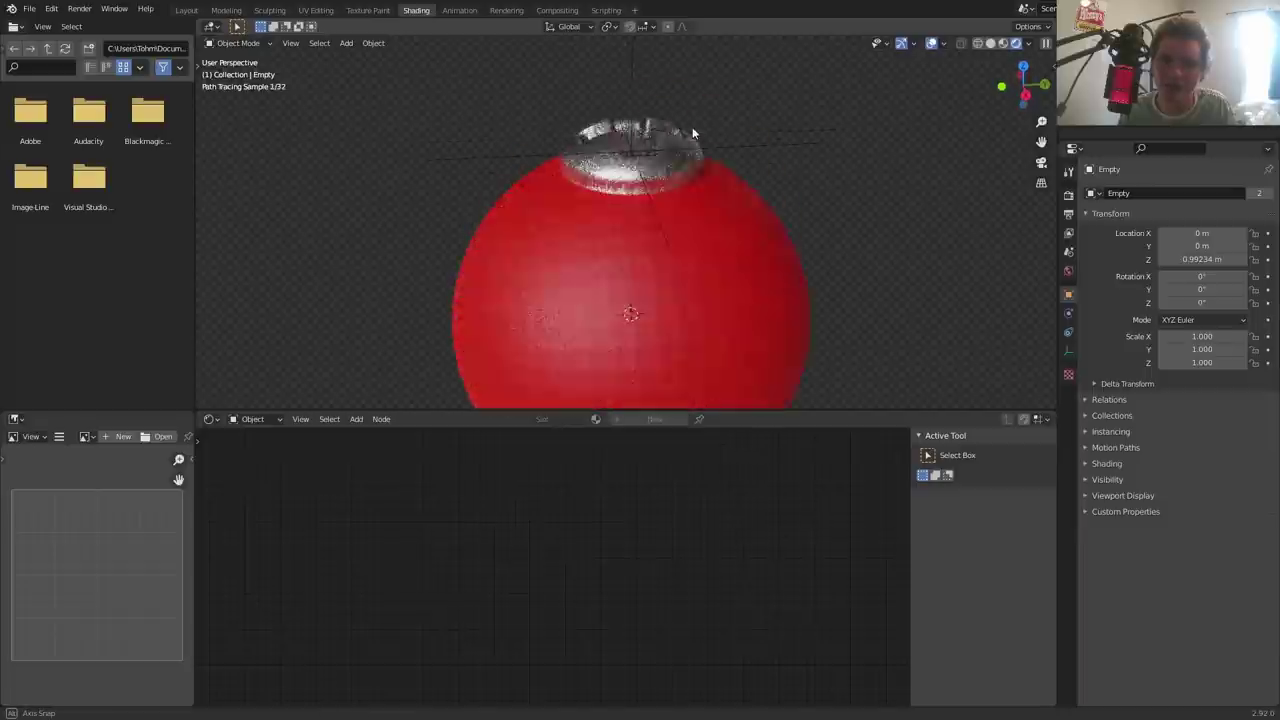
pyautogui.click(677, 148)
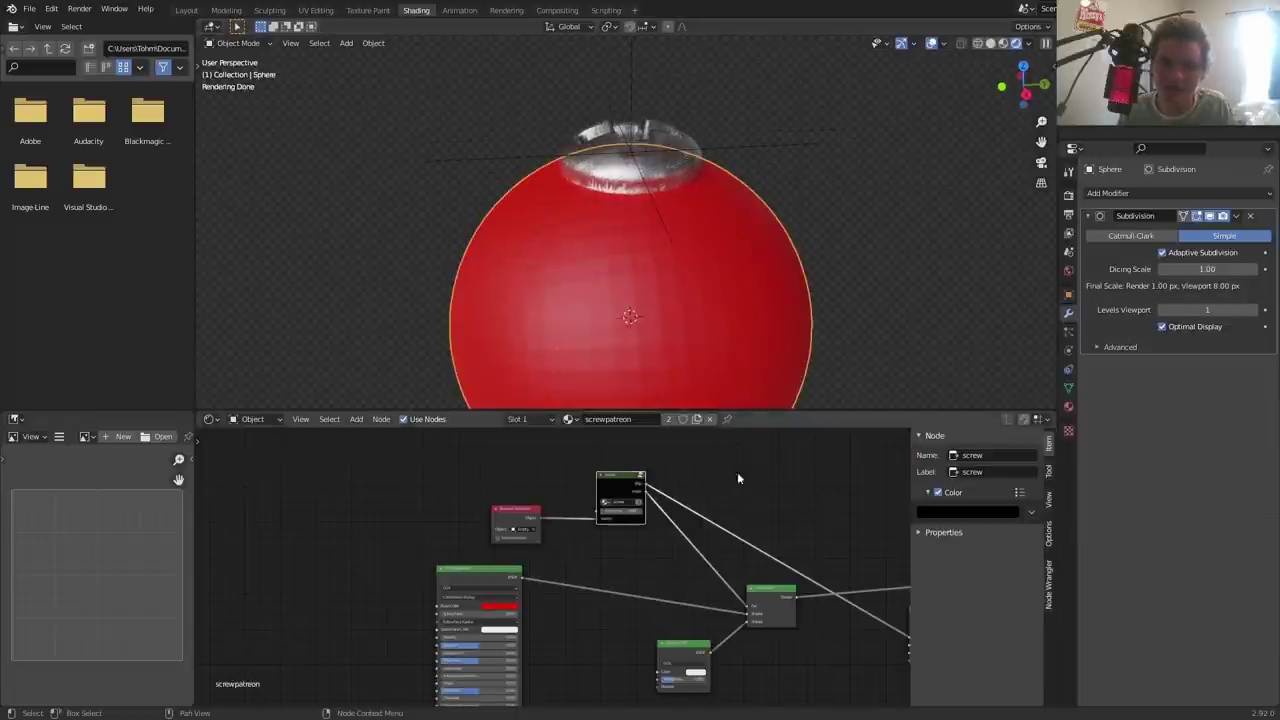
# - Set the screw node's From Max to 0.220 and enter 0.05 as the Displacement Scale
pyautogui.scroll(2, 684, 489)
pyautogui.scroll(1, 684, 489)
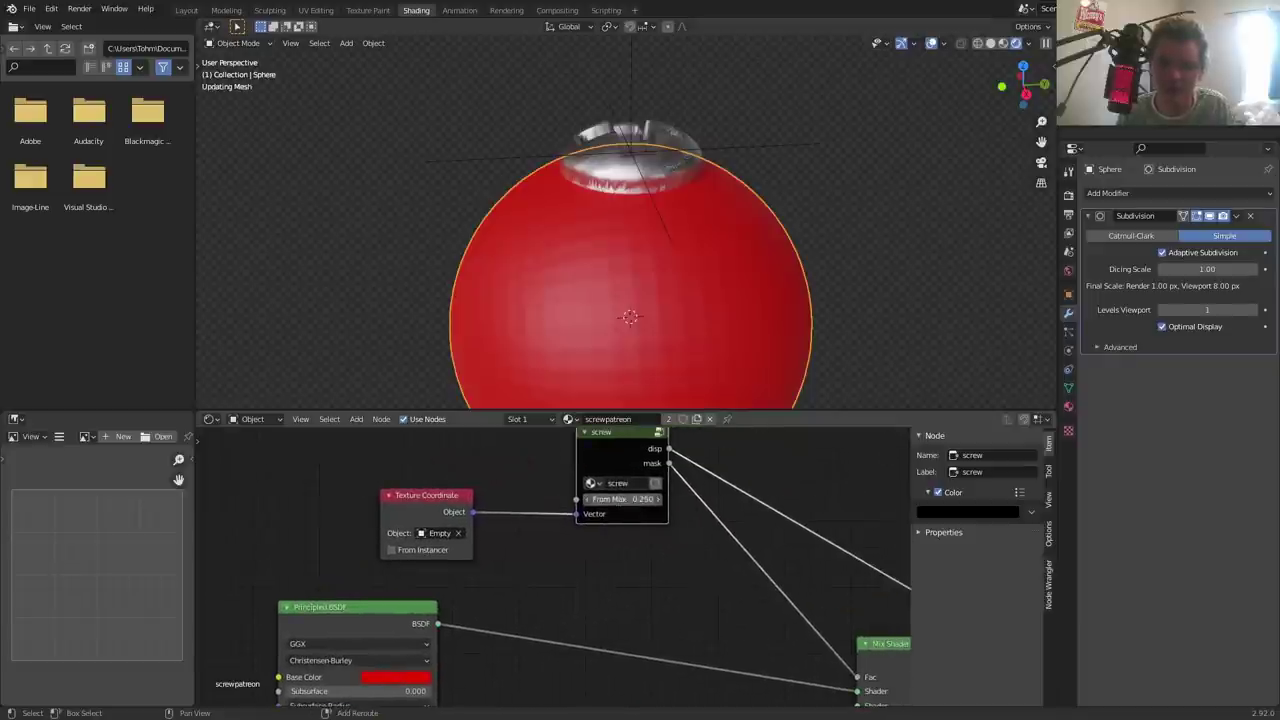
pyautogui.moveTo(622, 498); pyautogui.dragTo(590, 498)
pyautogui.moveTo(622, 499); pyautogui.dragTo(640, 499)
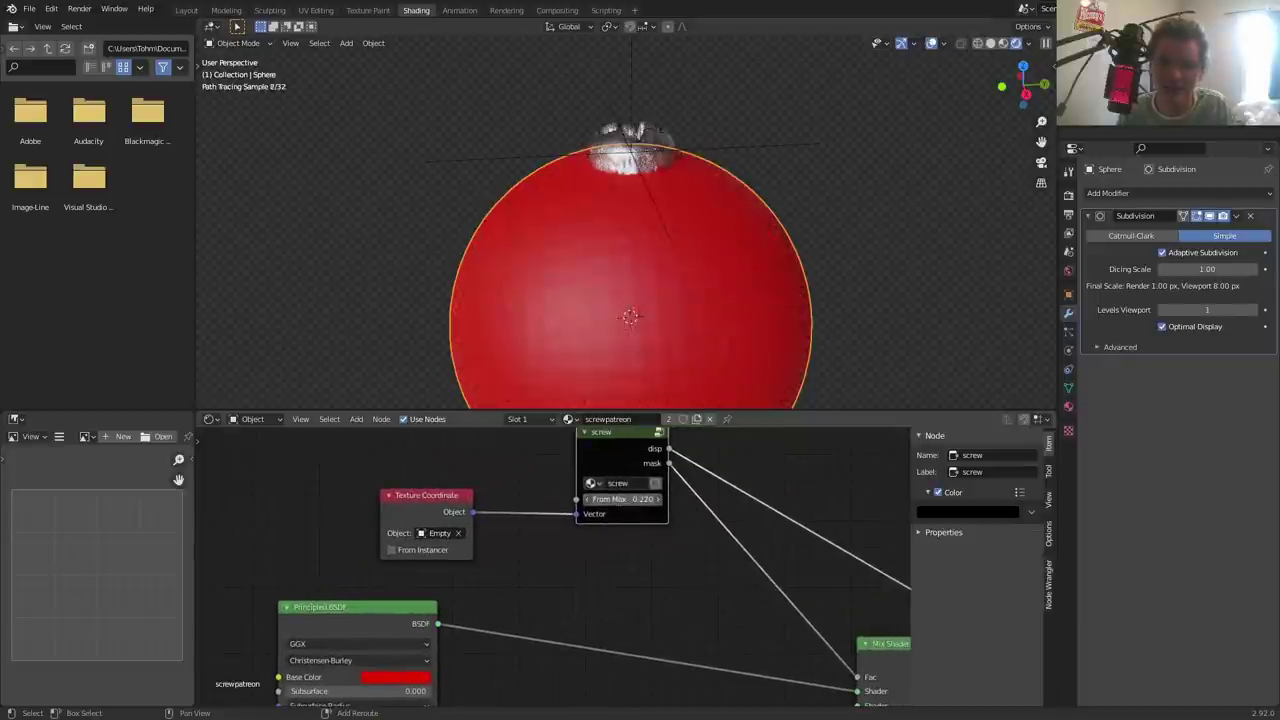
pyautogui.moveTo(720, 522); pyautogui.dragTo(491, 569, button='middle')
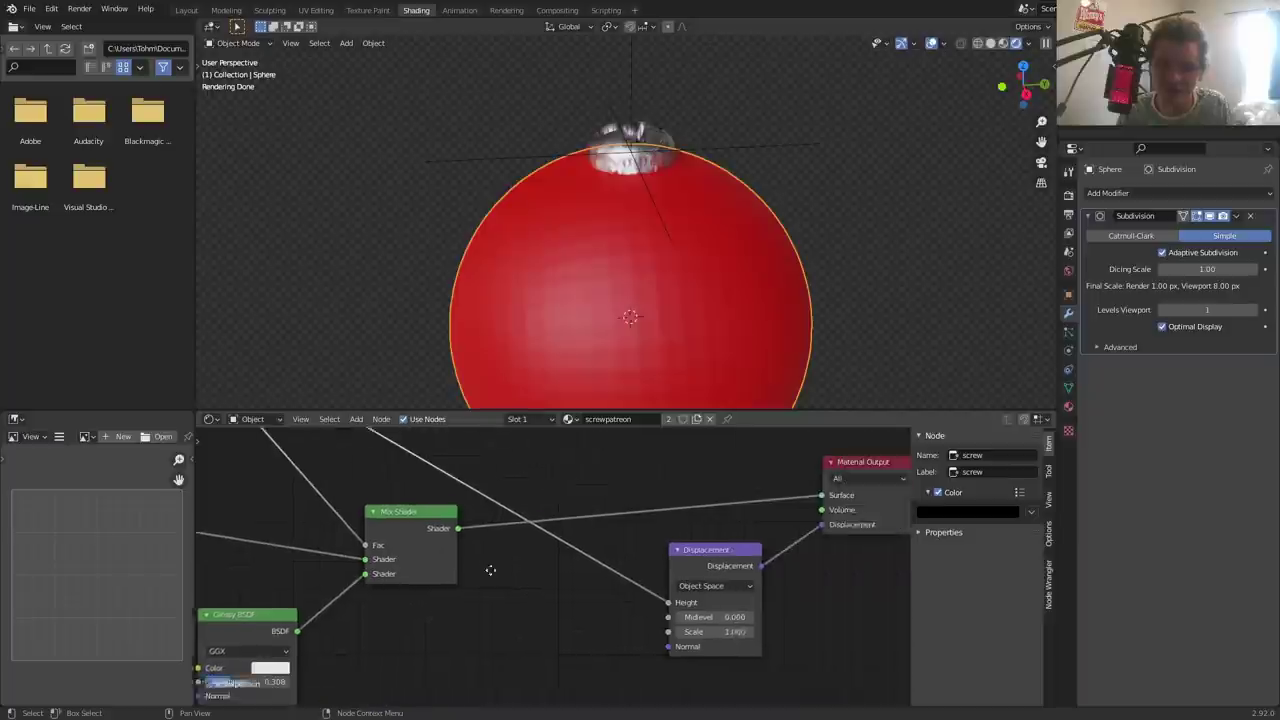
pyautogui.write('0.05')
pyautogui.press('Return')
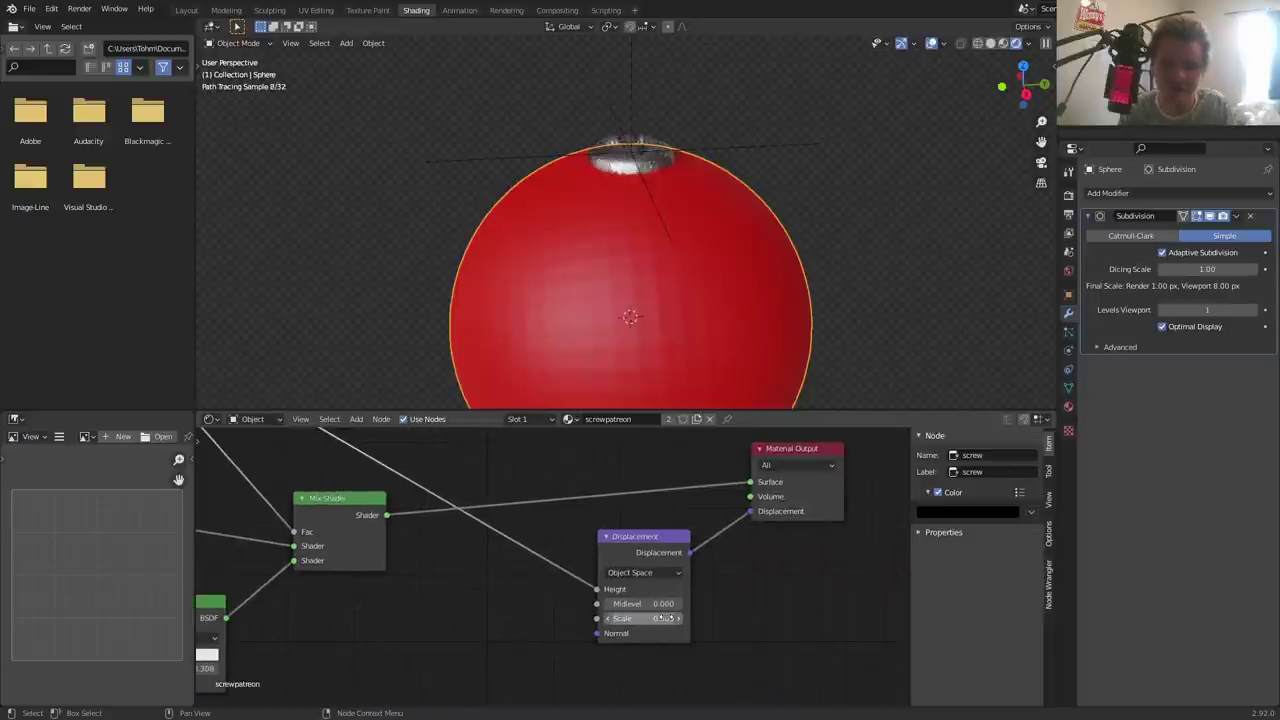
pyautogui.click(731, 142)
# - Nudge the screw's empty to a new spot on the sphere and shade the sphere smooth
pyautogui.press('g')
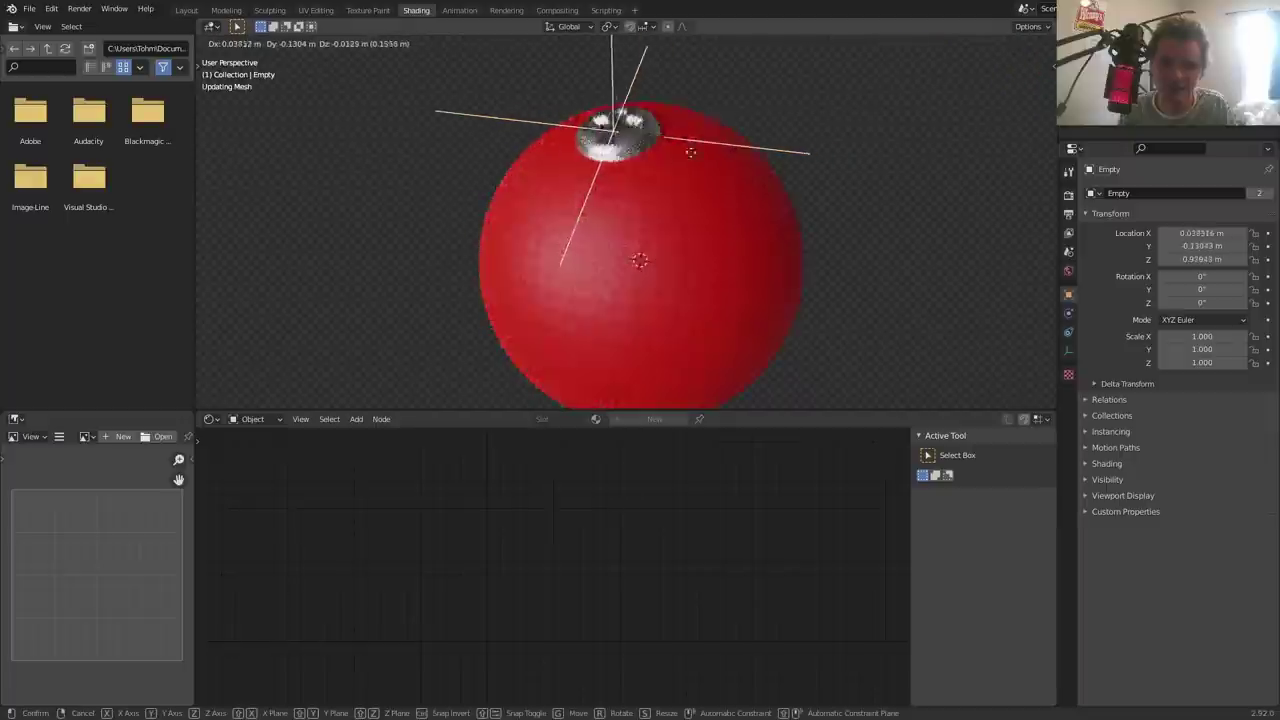
pyautogui.click(724, 133)
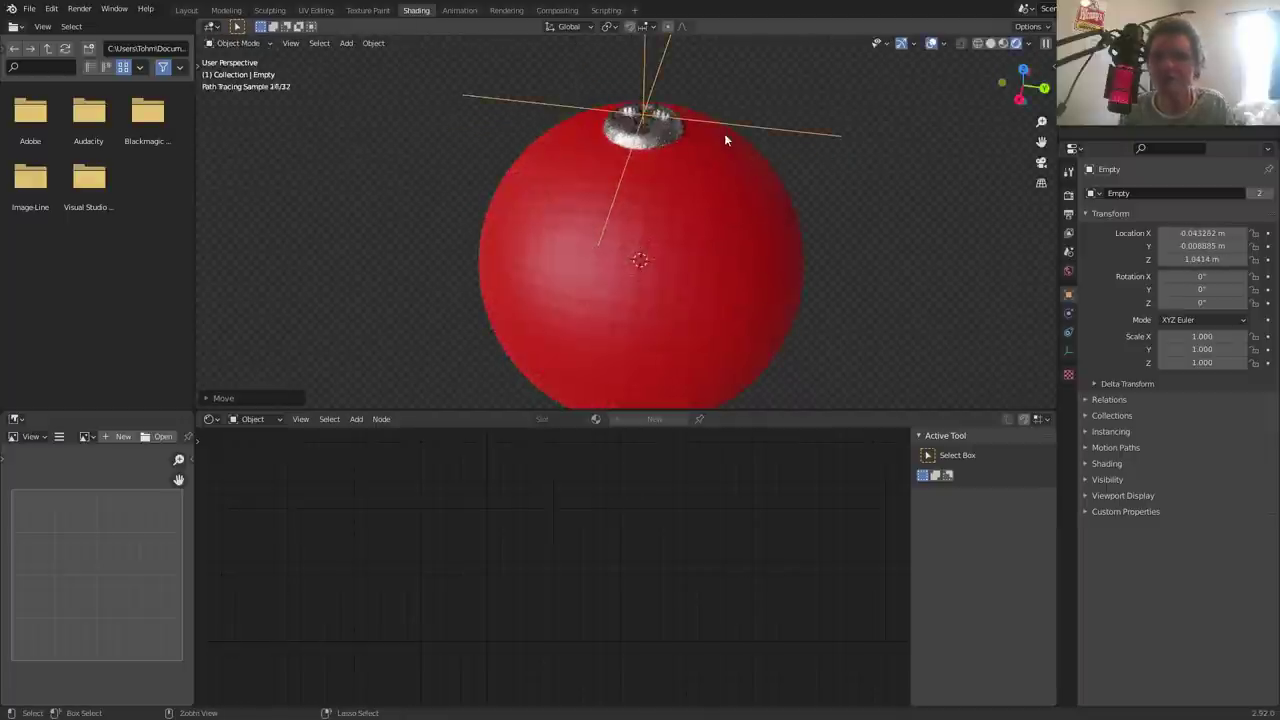
pyautogui.click(760, 182)
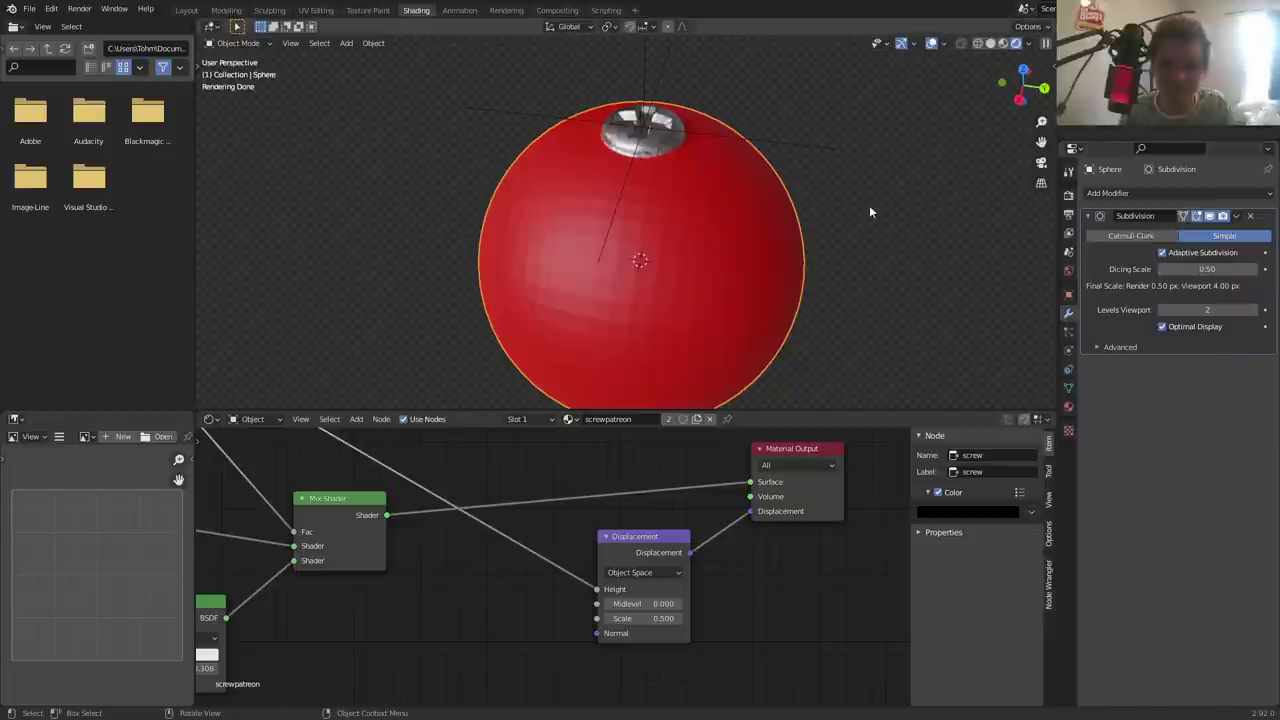
pyautogui.click(663, 168)
pyautogui.rightClick(663, 168)
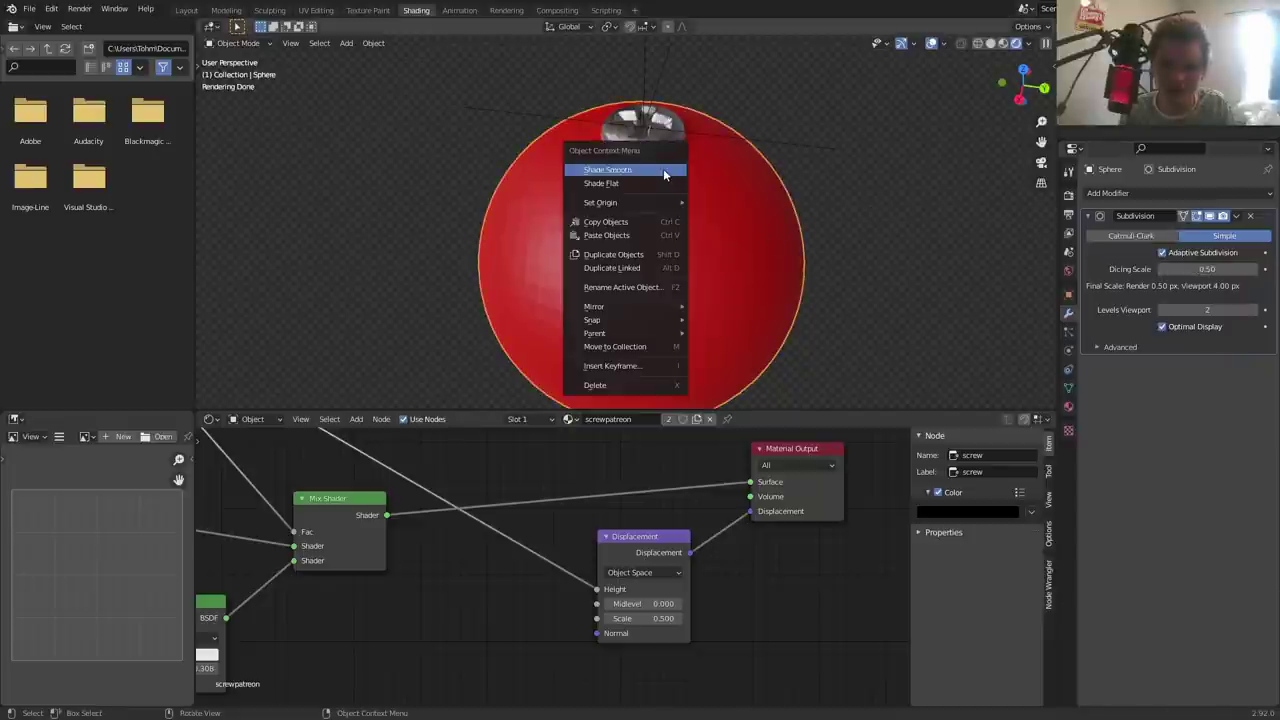
pyautogui.click(663, 168)
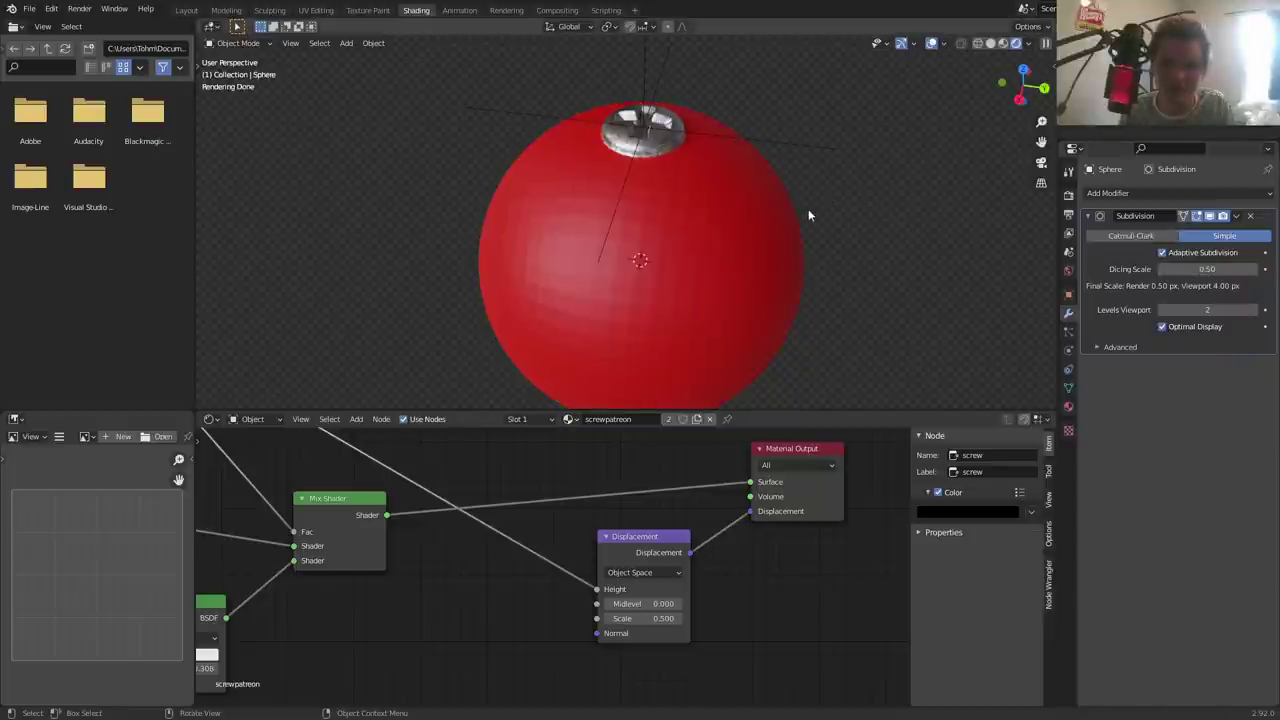
pyautogui.scroll(-1, 768, 223)
pyautogui.scroll(-2, 768, 223)
pyautogui.scroll(-2, 528, 503)
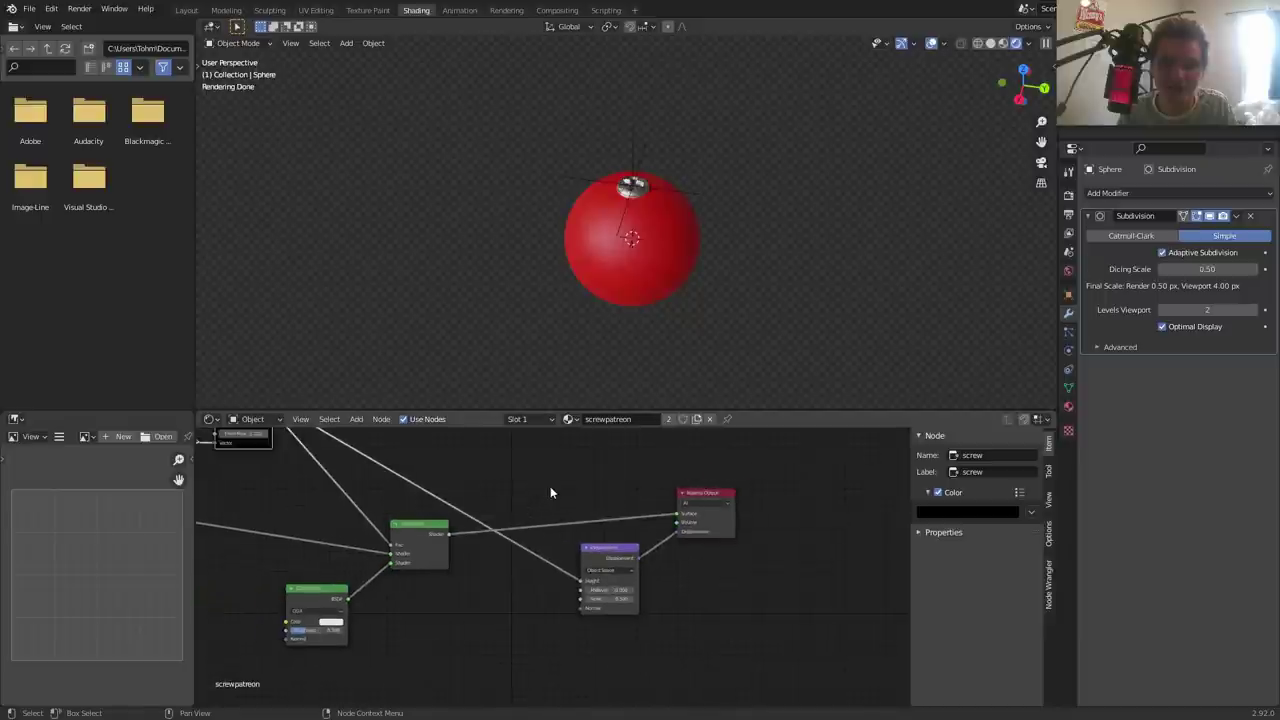
# - Delete the sphere and add a cube in its place
pyautogui.press('x')
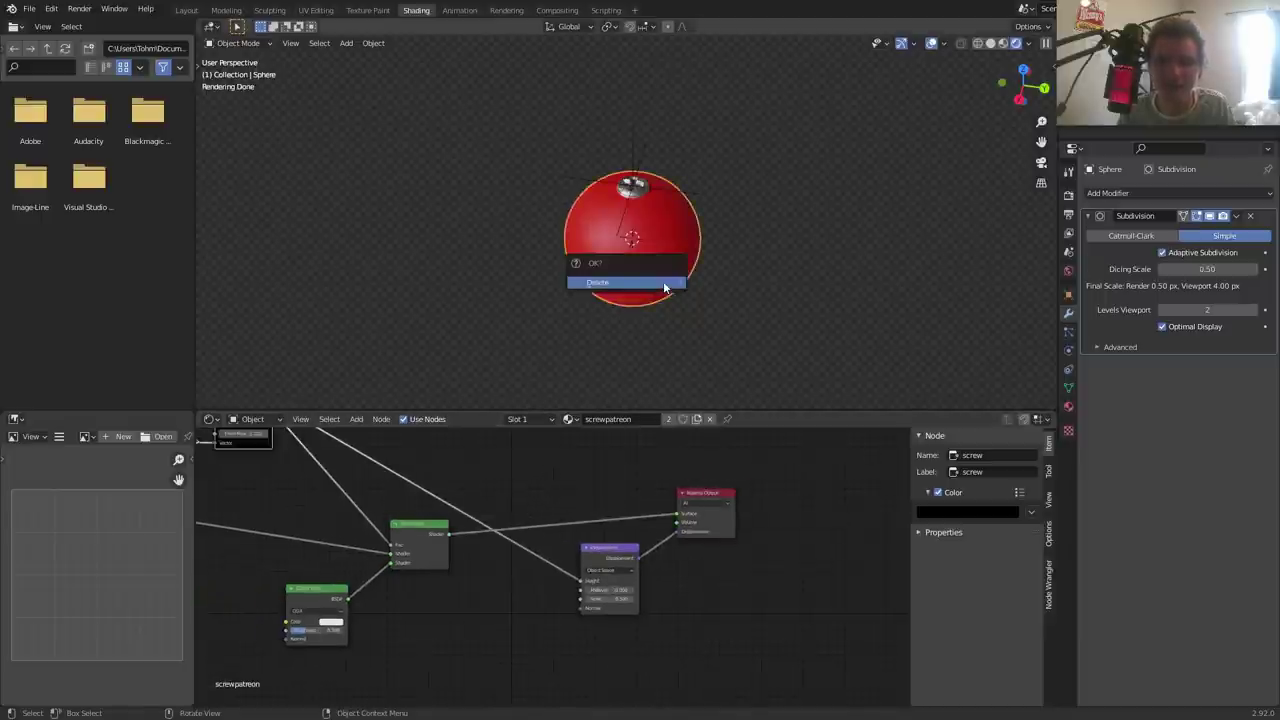
pyautogui.click(663, 281)
pyautogui.hotkey('shift', 'a')
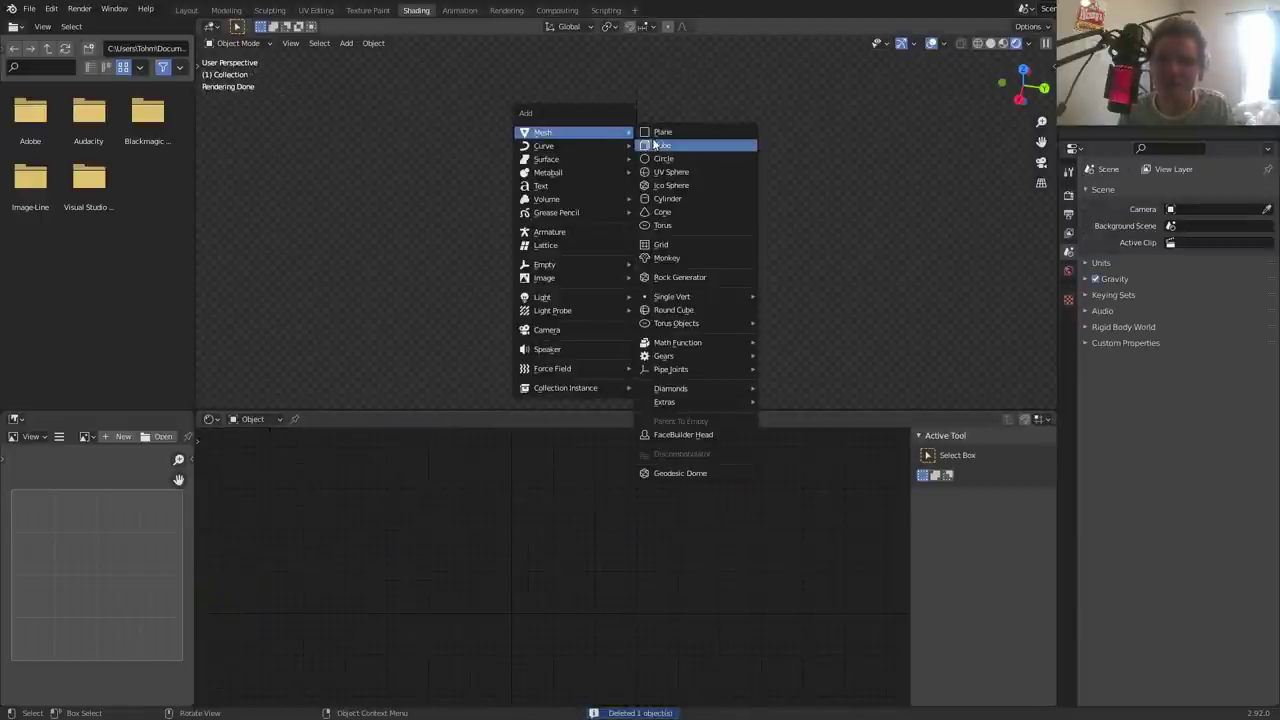
pyautogui.click(661, 152)
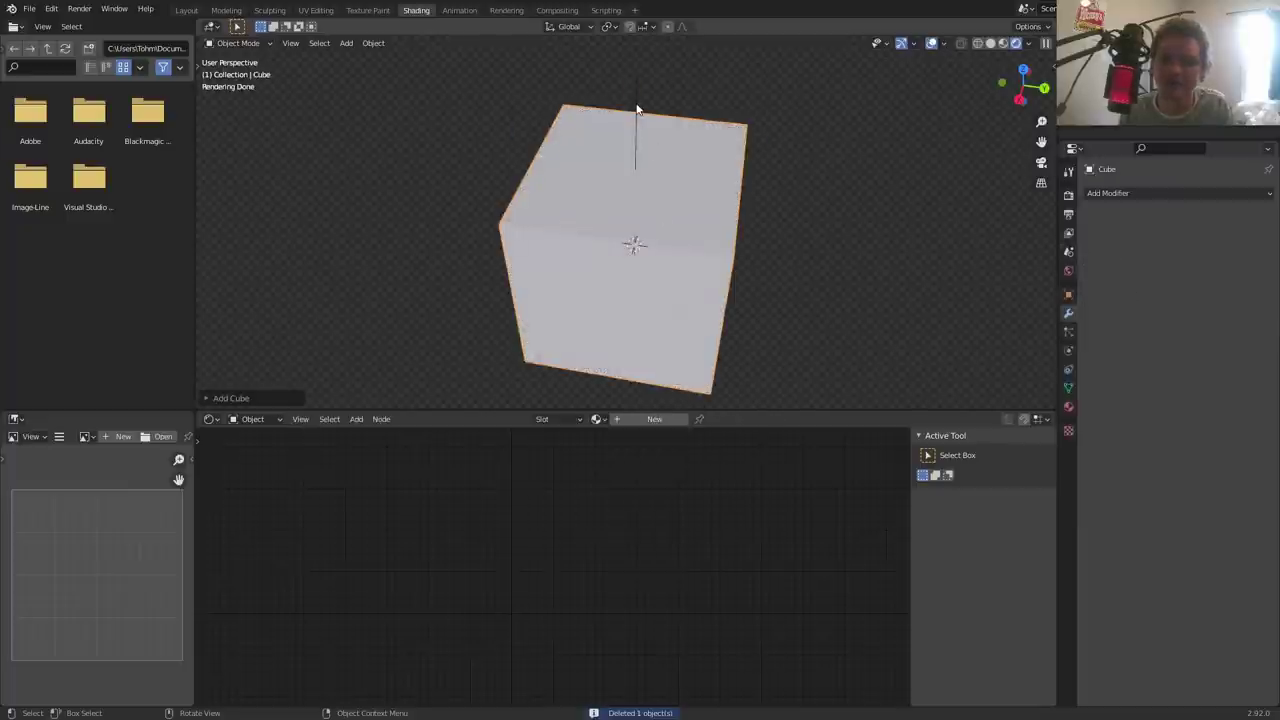
# - Raise the screw's empty along Z to the cube's top and assign screwpatreon to the cube
pyautogui.click(637, 110)
pyautogui.click(1017, 98)
pyautogui.press('g')
pyautogui.press('z')
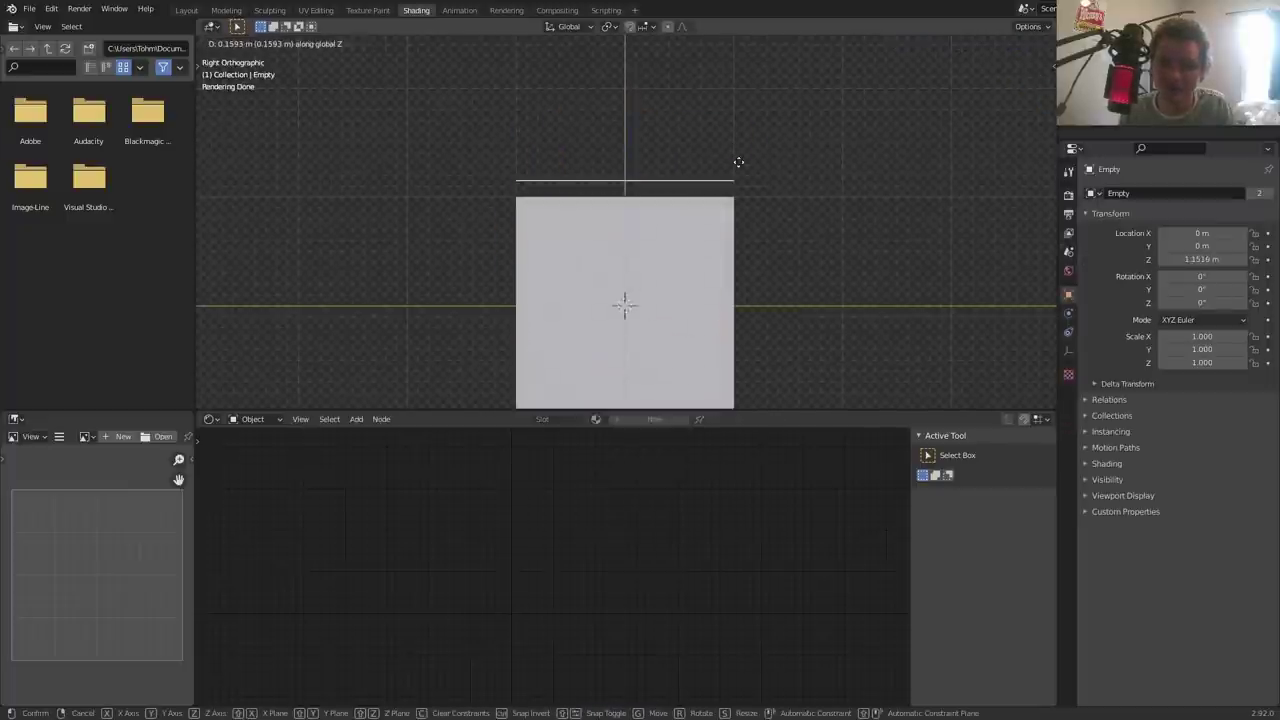
pyautogui.click(740, 170)
pyautogui.click(625, 300)
pyautogui.moveTo(625, 300); pyautogui.dragTo(645, 310, button='middle')
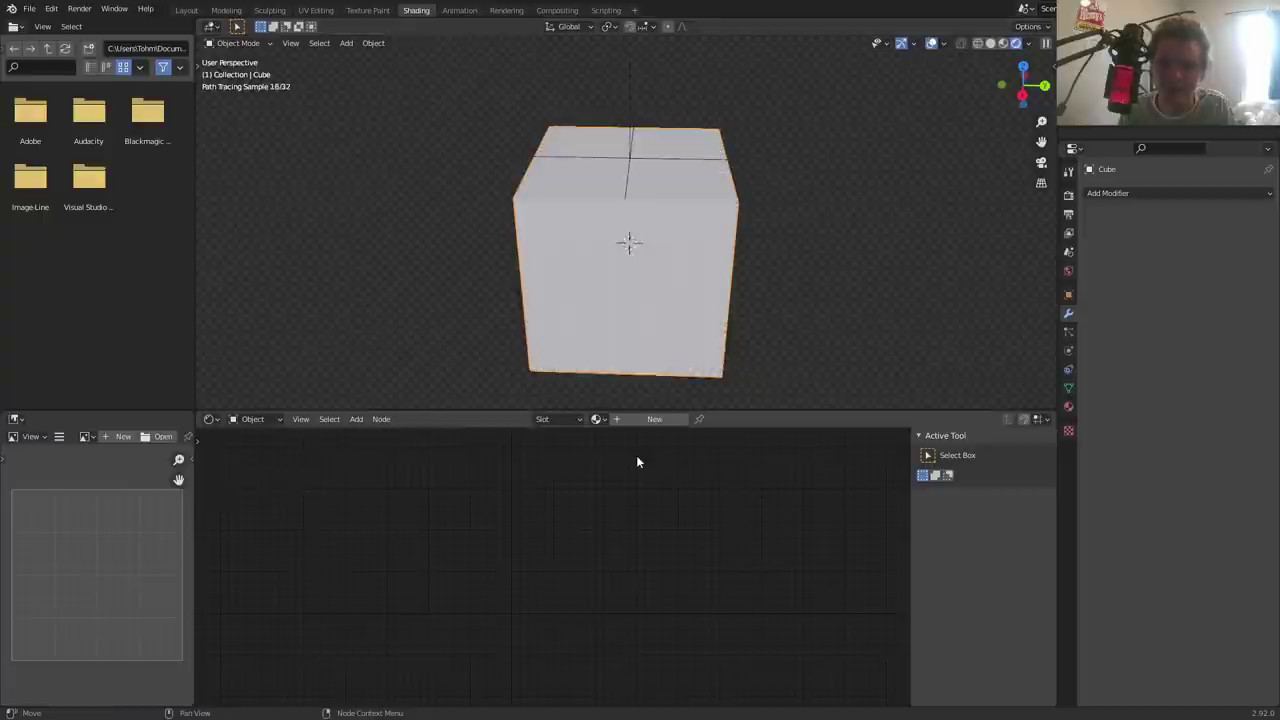
pyautogui.click(597, 419)
pyautogui.click(632, 452)
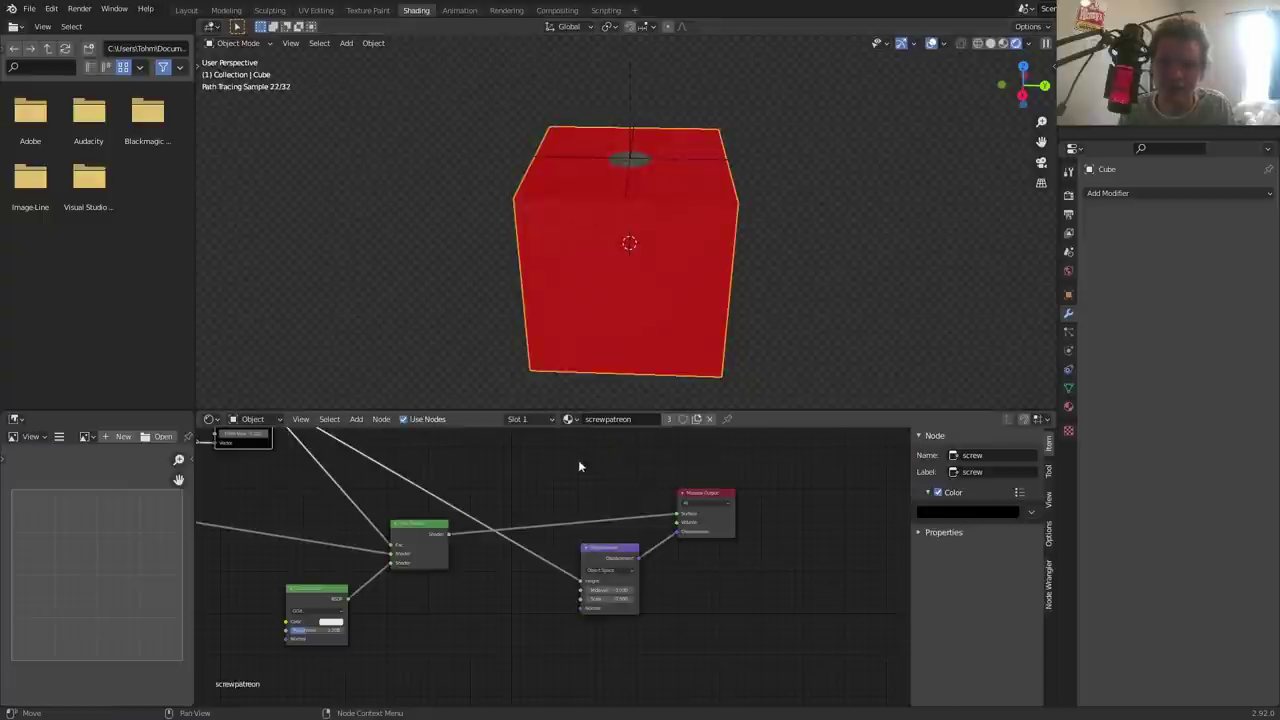
# - Add a Subdivision Surface modifier to the cube, set to Simple with Adaptive Subdivision
pyautogui.click(1098, 194)
pyautogui.click(1010, 438)
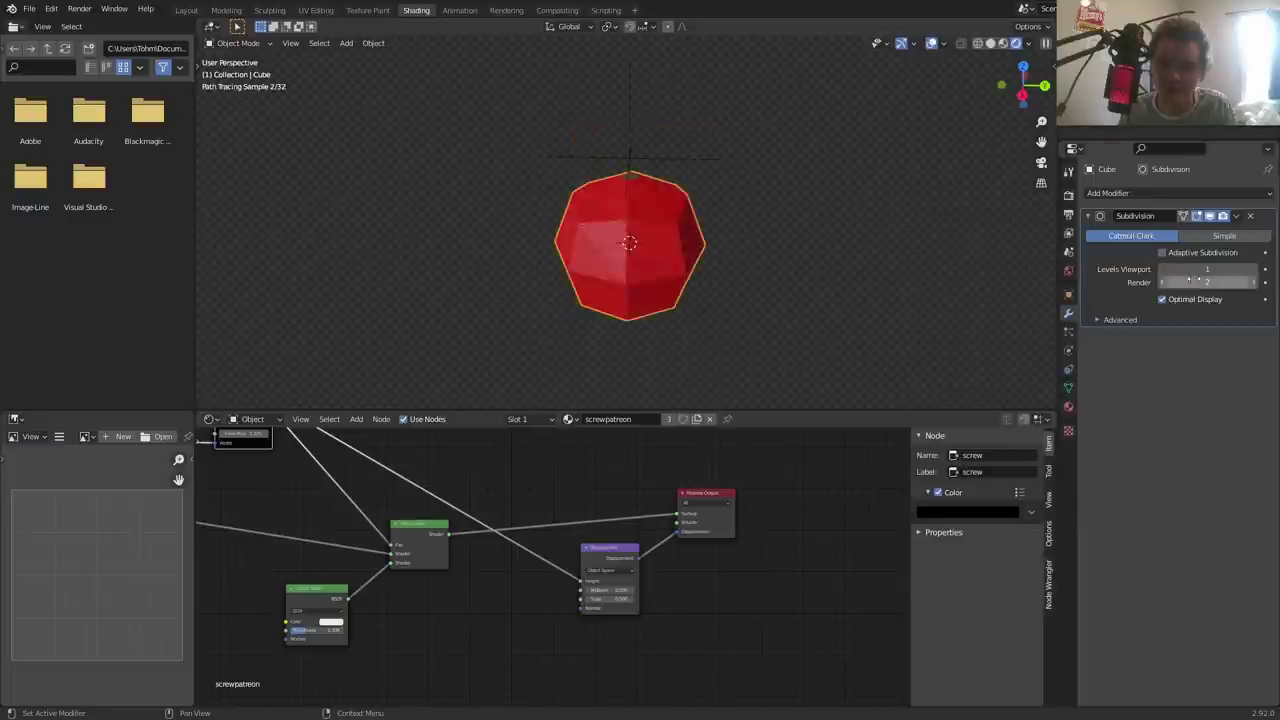
pyautogui.click(1206, 237)
pyautogui.click(1160, 252)
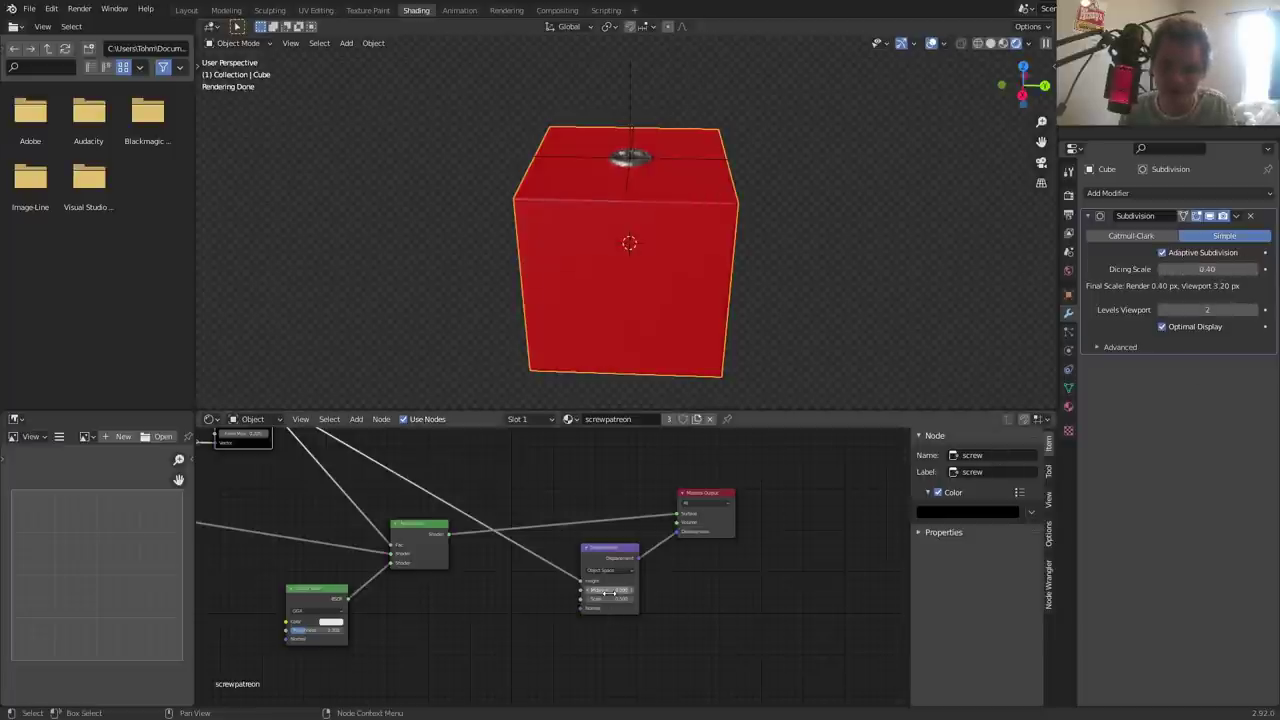
# - Raise the screw node's From Max to 0.360 and view the cube's top
pyautogui.scroll(3, 476, 476)
pyautogui.scroll(2, 794, 551)
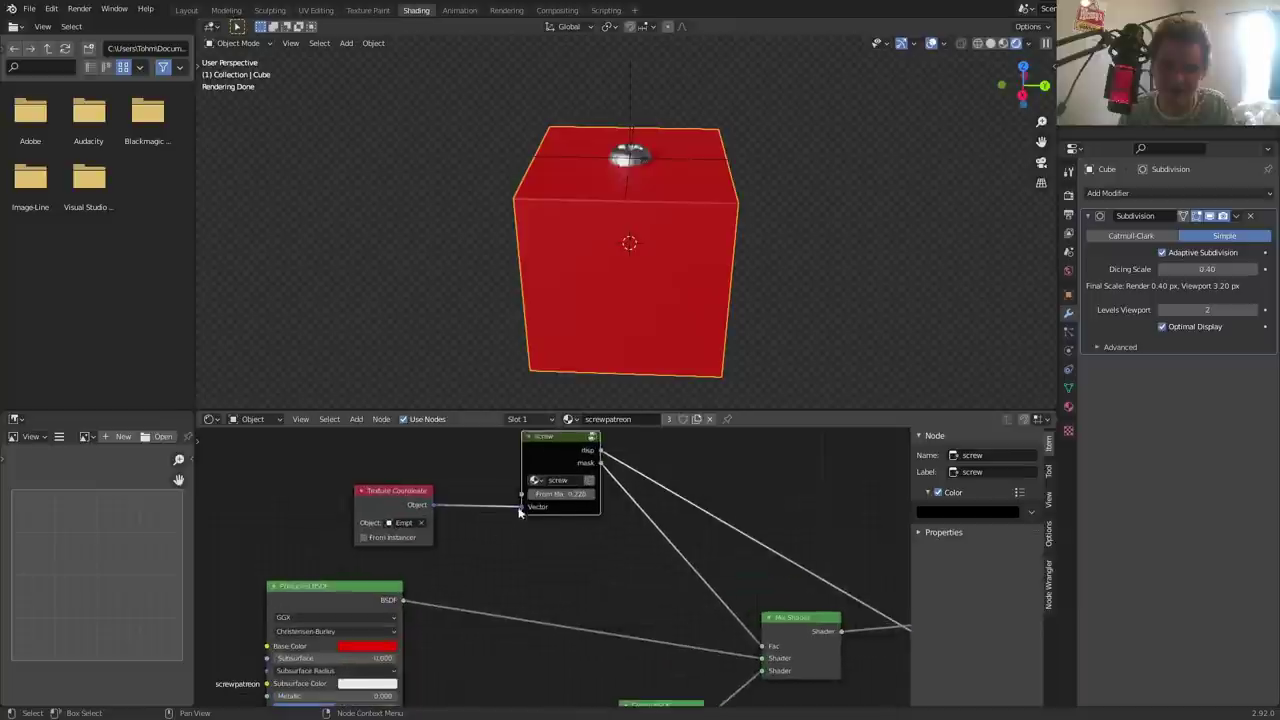
pyautogui.moveTo(568, 474); pyautogui.dragTo(590, 474)
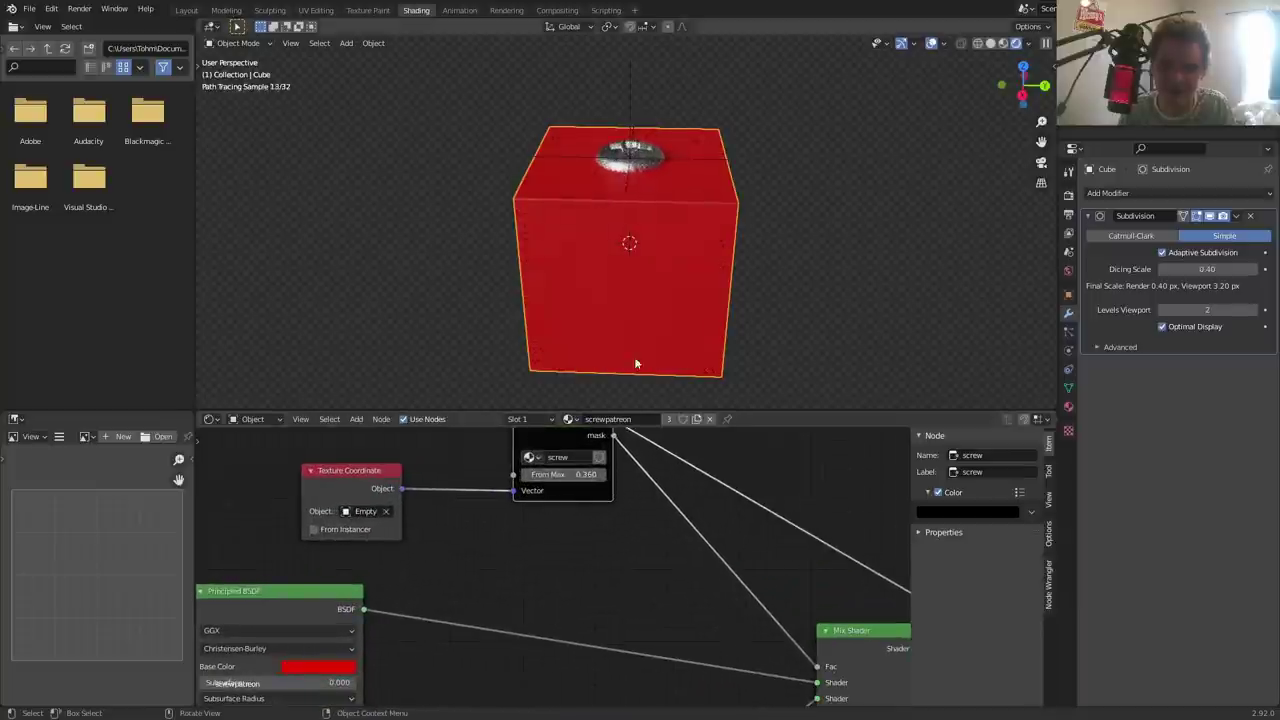
pyautogui.scroll(2, 634, 356)
pyautogui.moveTo(691, 108); pyautogui.dragTo(634, 248, button='middle')
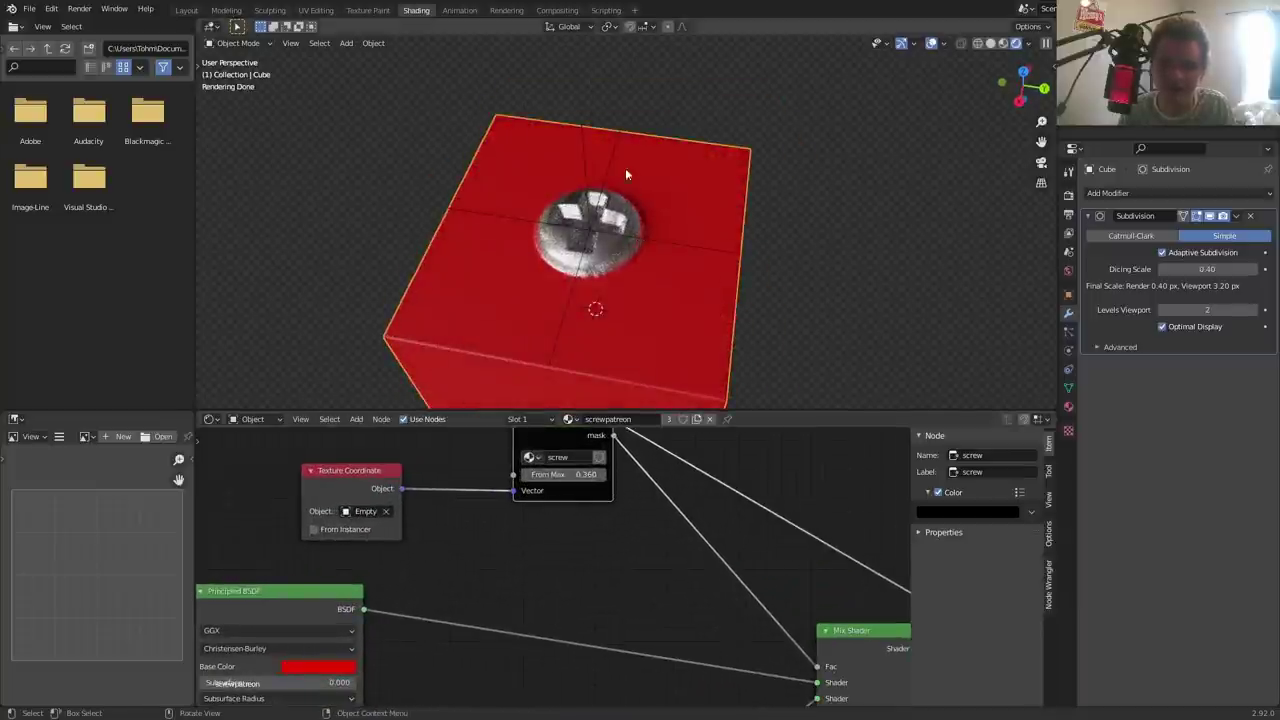
pyautogui.click(581, 156)
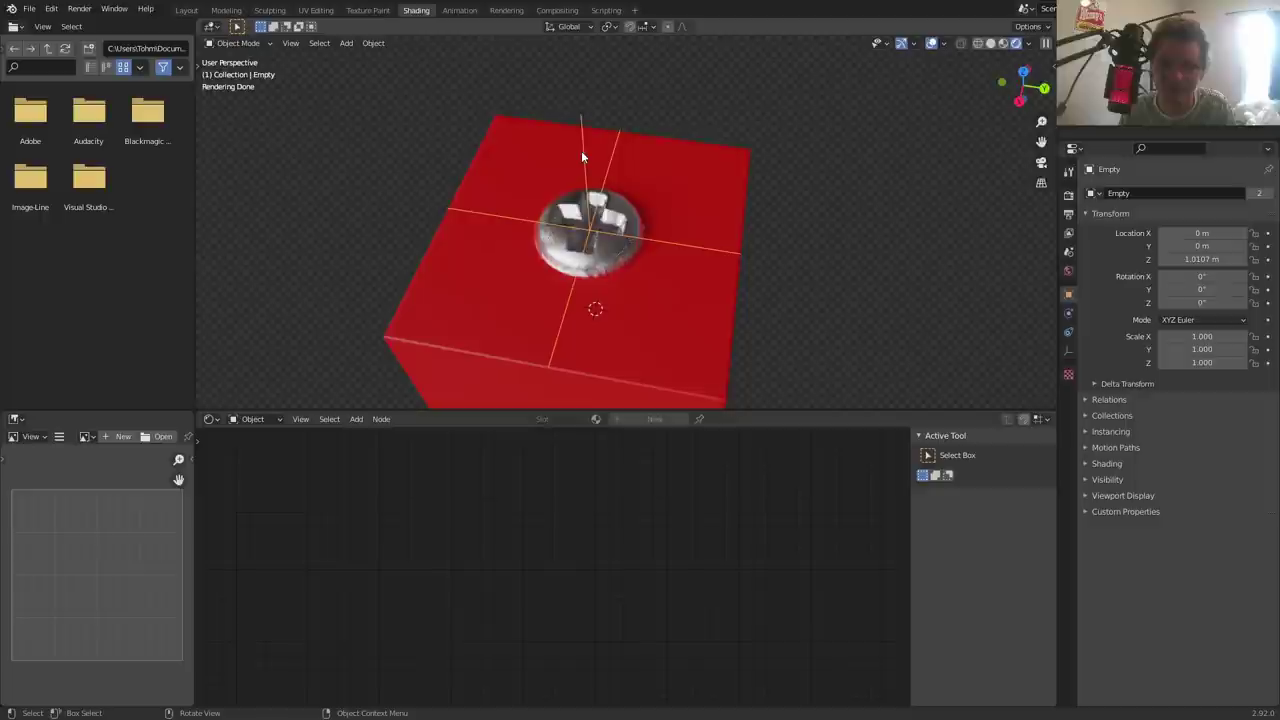
# - Duplicate the Empty in top view and place the copy, Empty.001, on the cube's top
pyautogui.click(1004, 80)
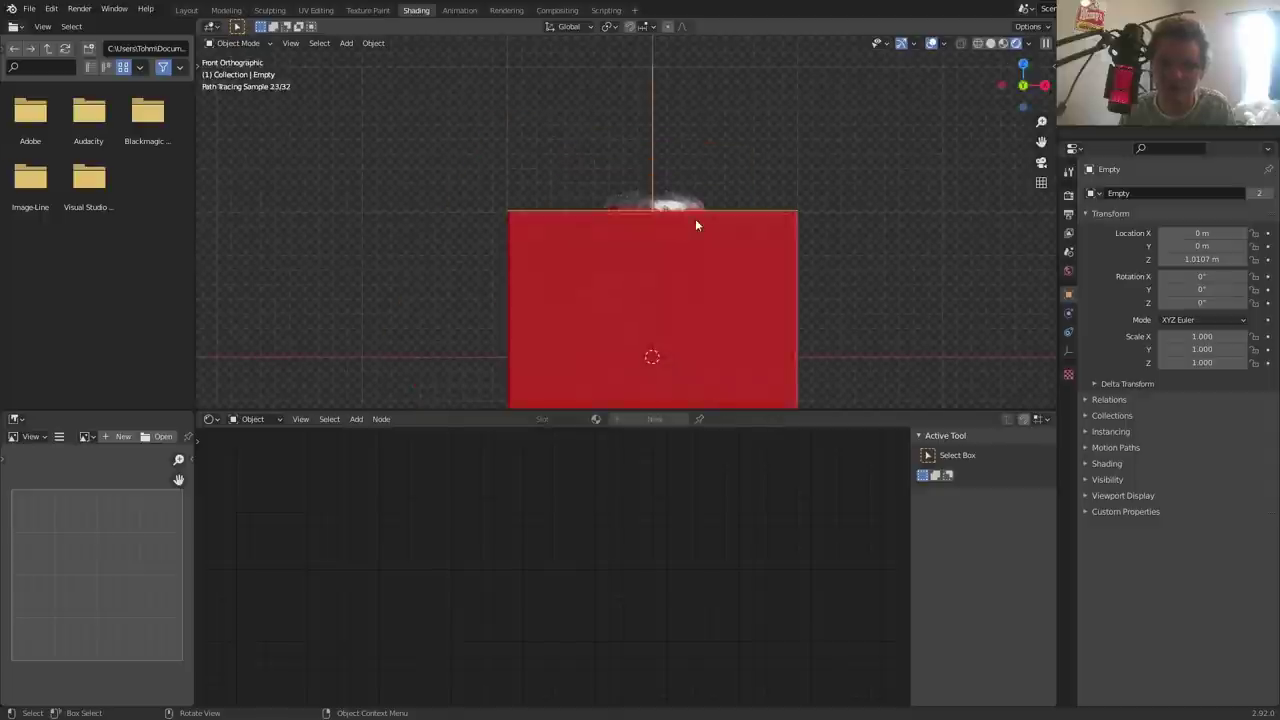
pyautogui.click(1021, 64)
pyautogui.hotkey('shift', 'd')
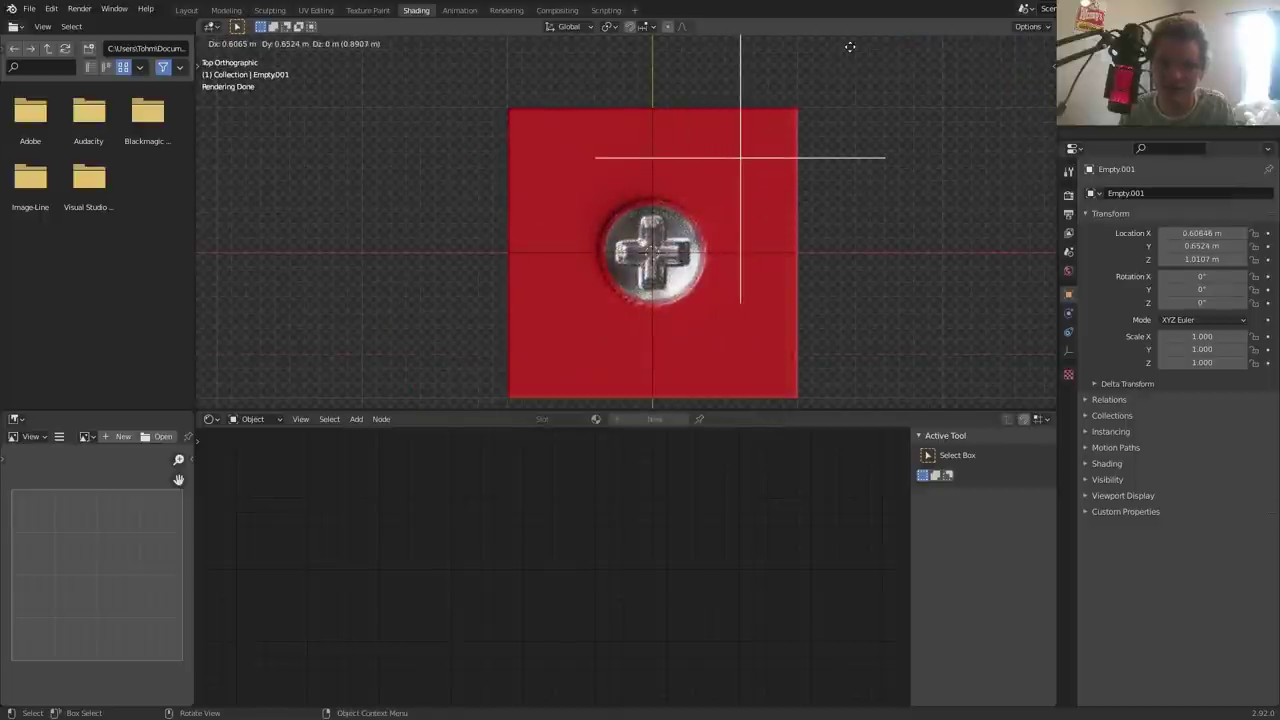
pyautogui.click(849, 46)
pyautogui.moveTo(746, 264); pyautogui.dragTo(659, 345, button='middle')
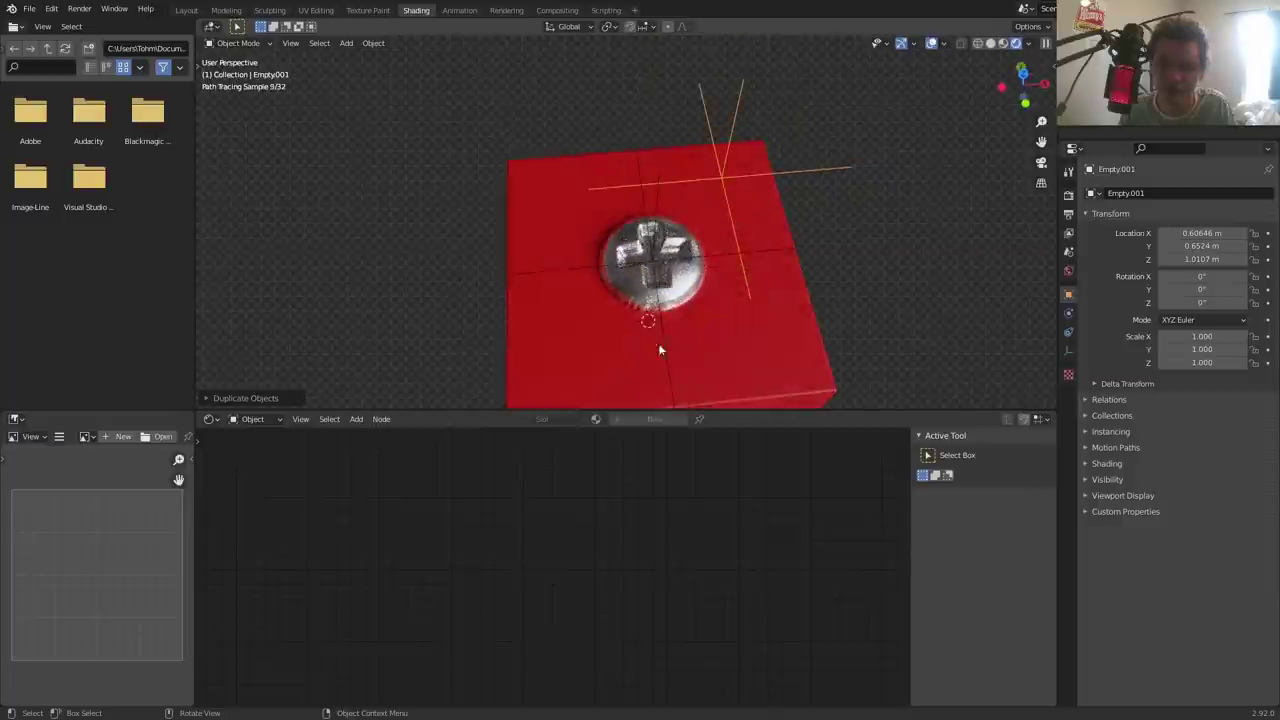
# - Duplicate the Texture Coordinate and screw node pair below the originals
pyautogui.click(602, 324)
pyautogui.moveTo(341, 491); pyautogui.dragTo(504, 577, button='middle')
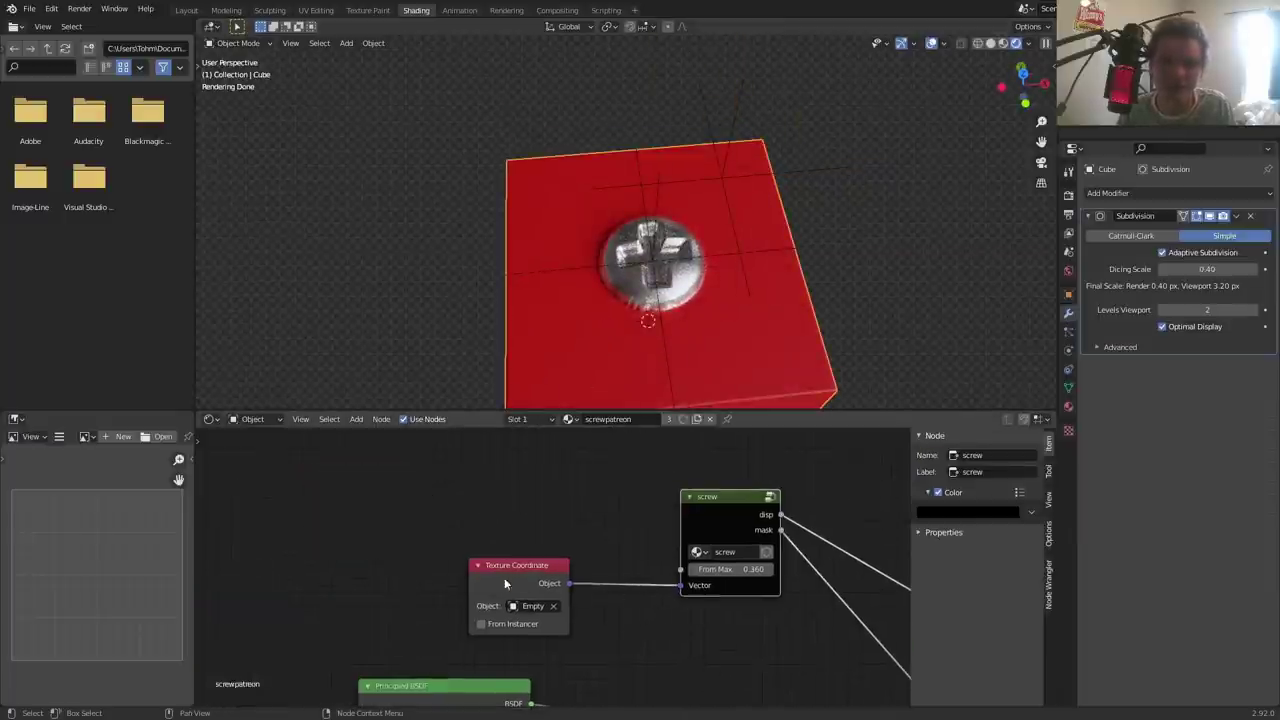
pyautogui.scroll(1, 520, 560)
pyautogui.click(530, 531)
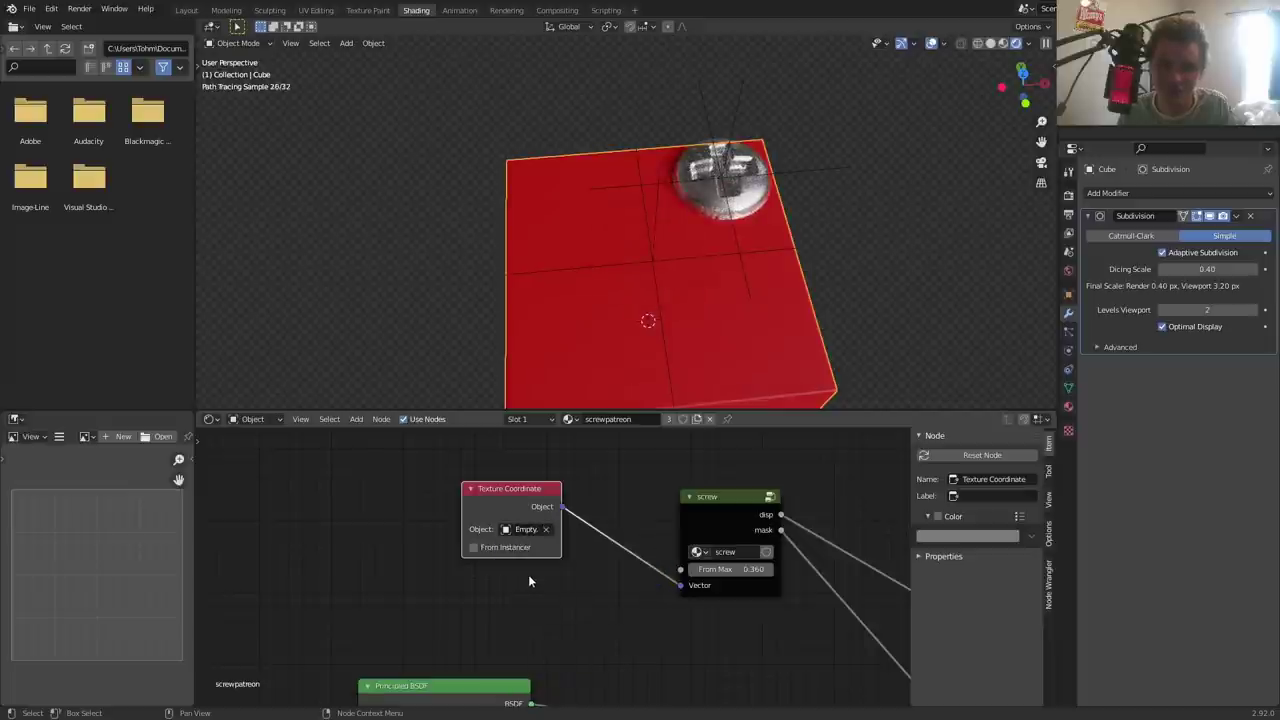
pyautogui.scroll(-2, 555, 560)
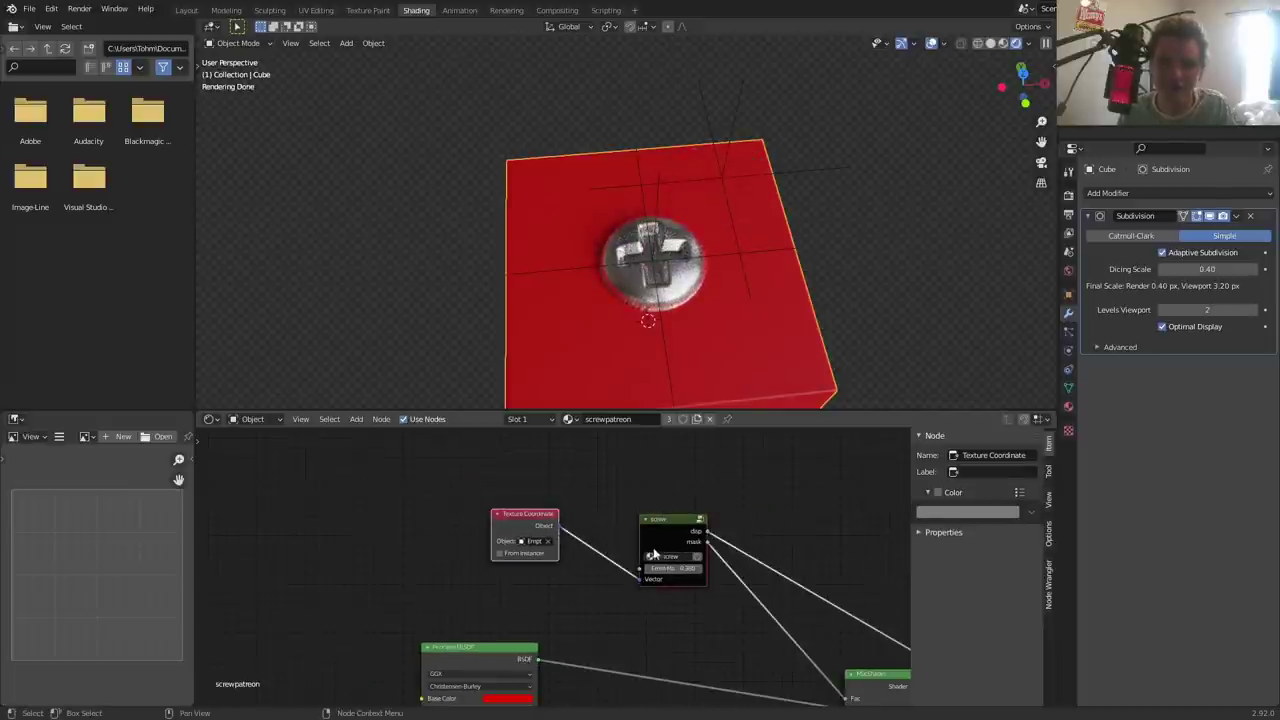
pyautogui.moveTo(655, 553); pyautogui.dragTo(620, 463)
pyautogui.hotkey('shift', 'd')
pyautogui.click(471, 543)
# - Set the copied Texture Coordinate's Object to Empty.001 and widen both coordinate nodes
pyautogui.scroll(1, 471, 543)
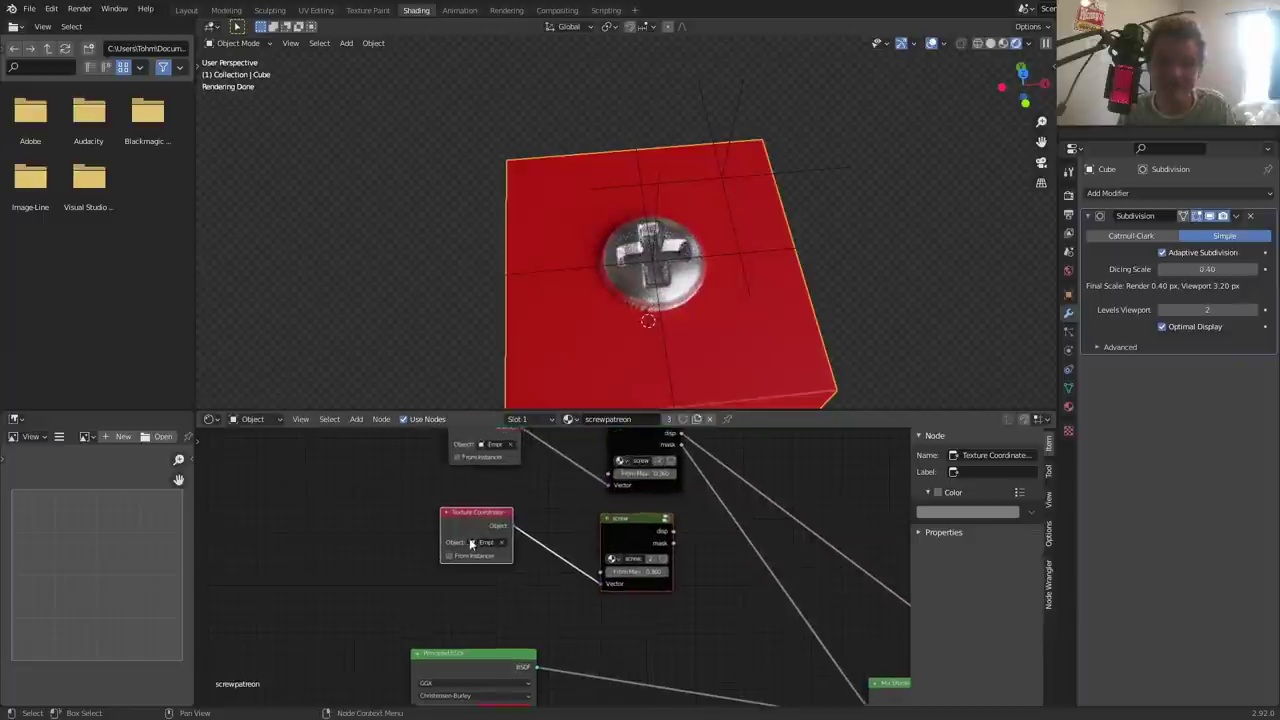
pyautogui.scroll(1, 471, 543)
pyautogui.click(467, 536)
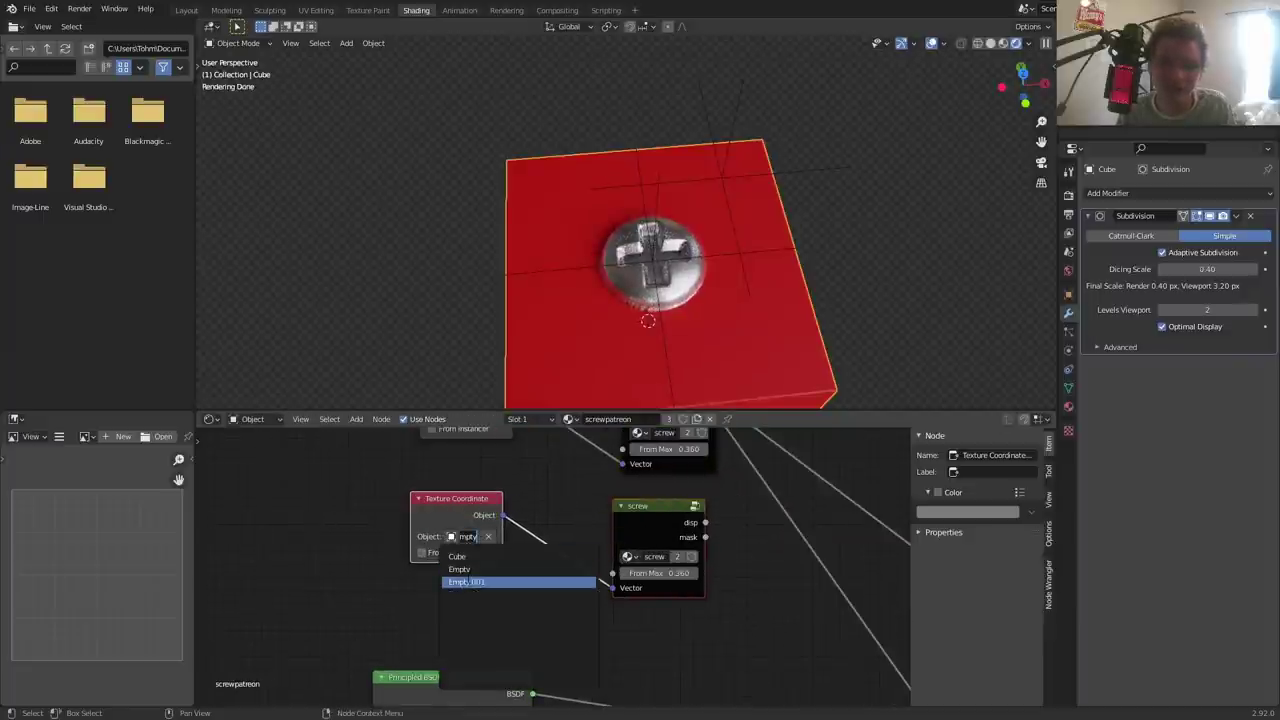
pyautogui.click(459, 569)
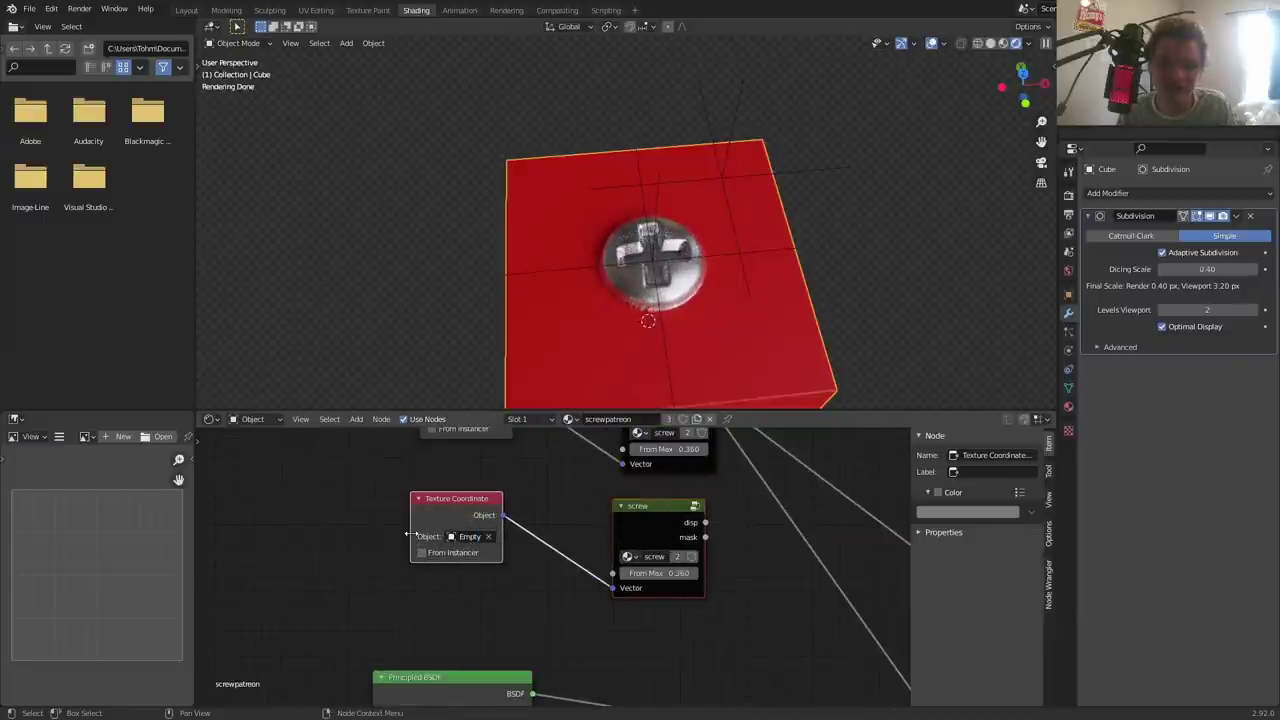
pyautogui.moveTo(408, 535); pyautogui.dragTo(369, 535)
pyautogui.moveTo(489, 460); pyautogui.dragTo(511, 545, button='middle')
pyautogui.moveTo(443, 485); pyautogui.dragTo(381, 485)
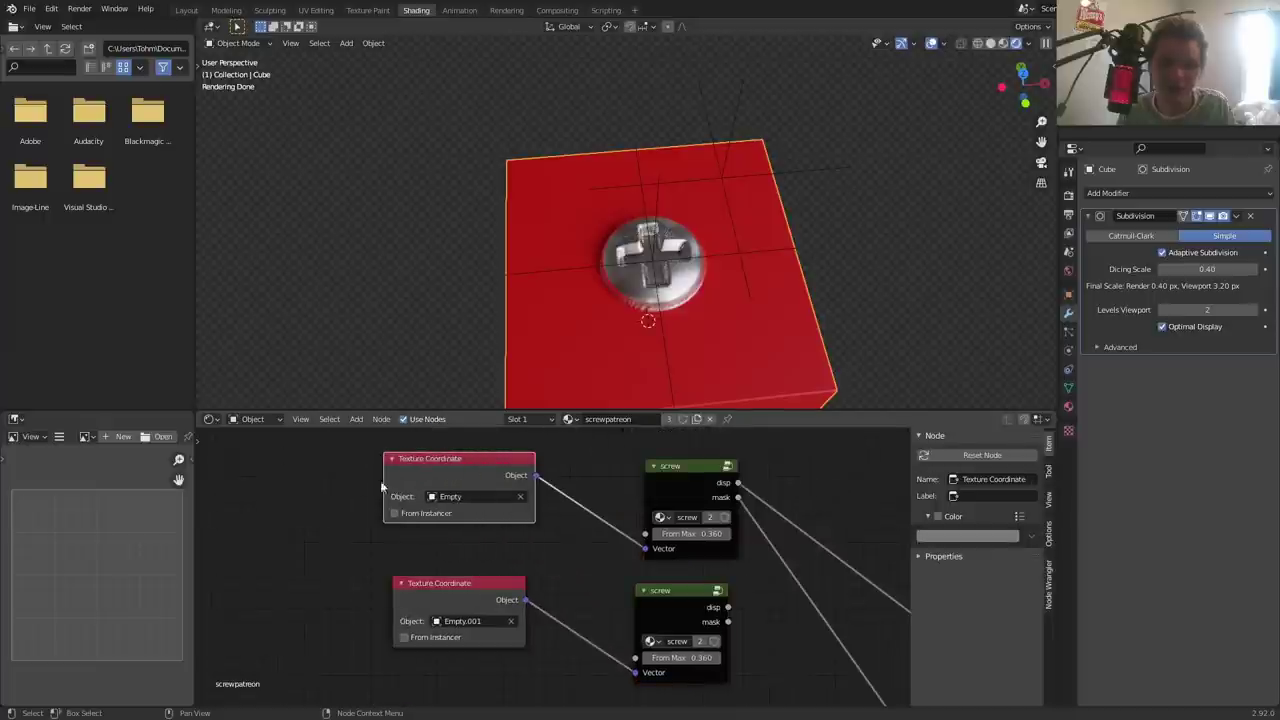
pyautogui.moveTo(662, 540); pyautogui.dragTo(474, 503, button='middle')
# - Insert an Add math node on the first screw's disp link and feed the second screw's disp into it
pyautogui.click(504, 559)
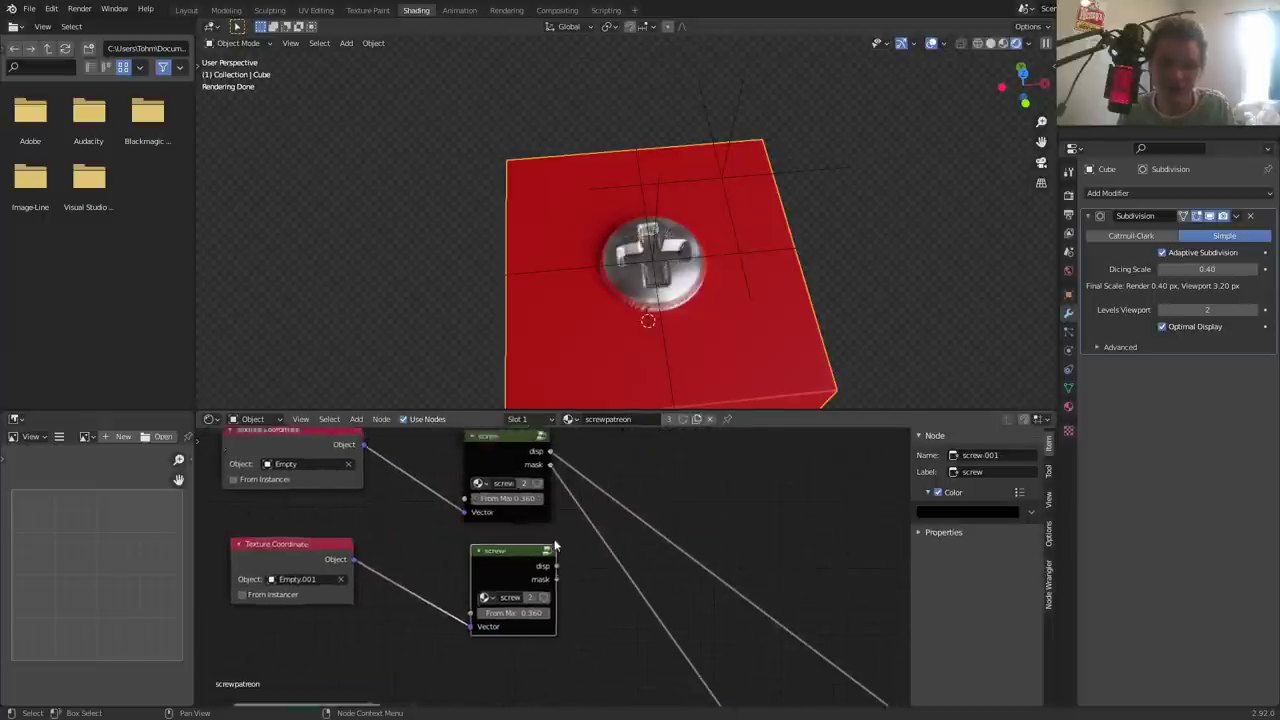
pyautogui.scroll(-2, 560, 565)
pyautogui.scroll(-1, 603, 573)
pyautogui.scroll(2, 500, 520)
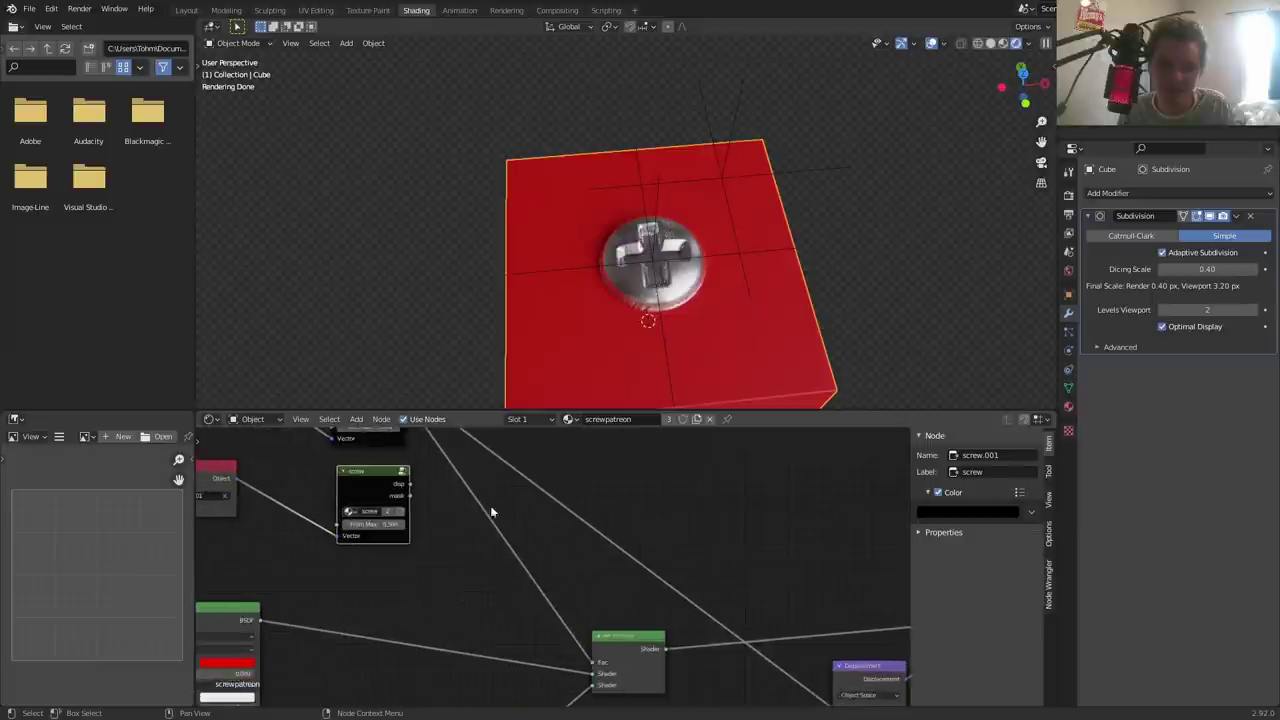
pyautogui.scroll(1, 513, 525)
pyautogui.hotkey('shift', 'a')
pyautogui.click(475, 505)
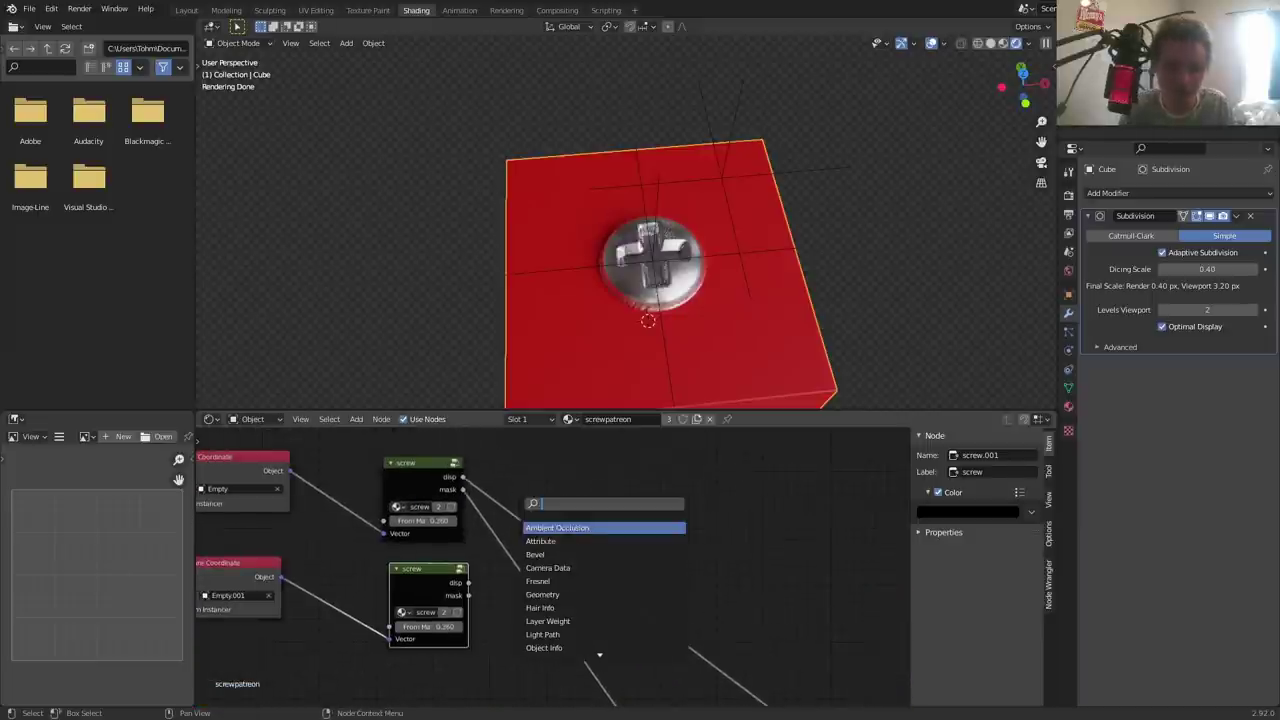
pyautogui.write('math')
pyautogui.press('Return')
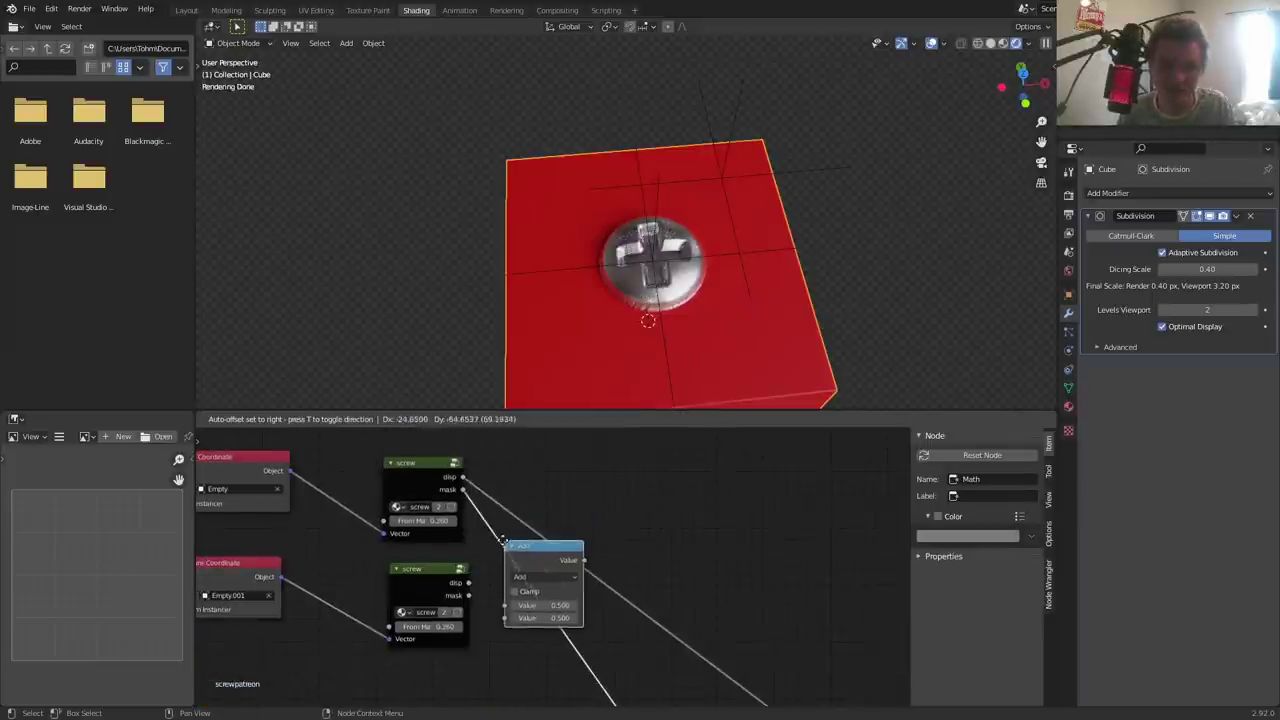
pyautogui.click(542, 501)
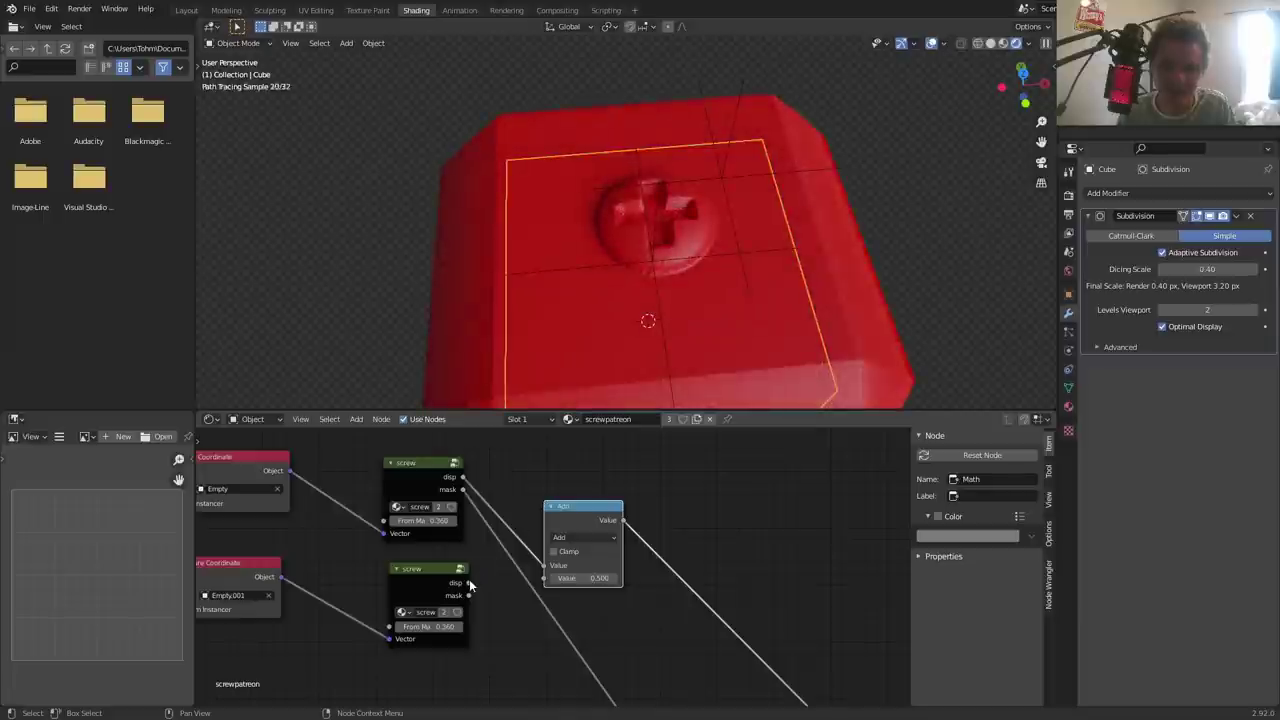
pyautogui.moveTo(468, 584); pyautogui.dragTo(544, 578)
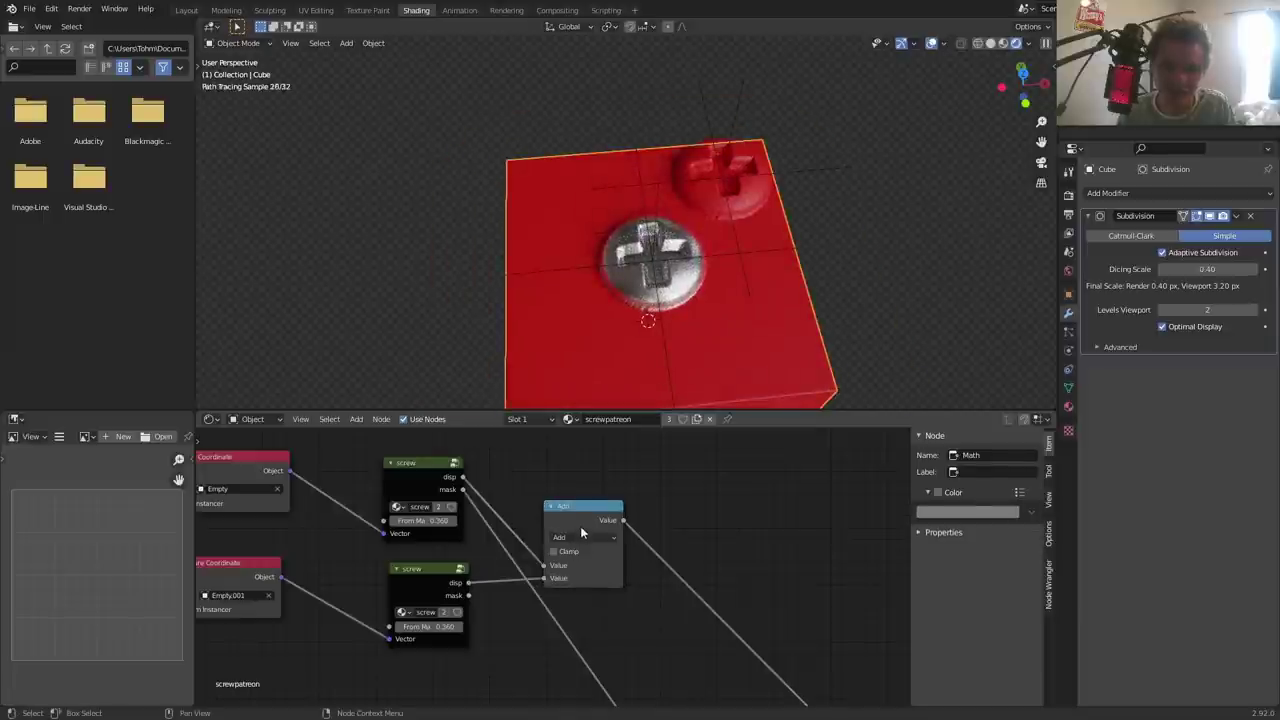
pyautogui.moveTo(582, 512); pyautogui.dragTo(590, 483)
# - Duplicate the Add node onto the mask link and plug in the second screw's mask
pyautogui.hotkey('shift', 'd')
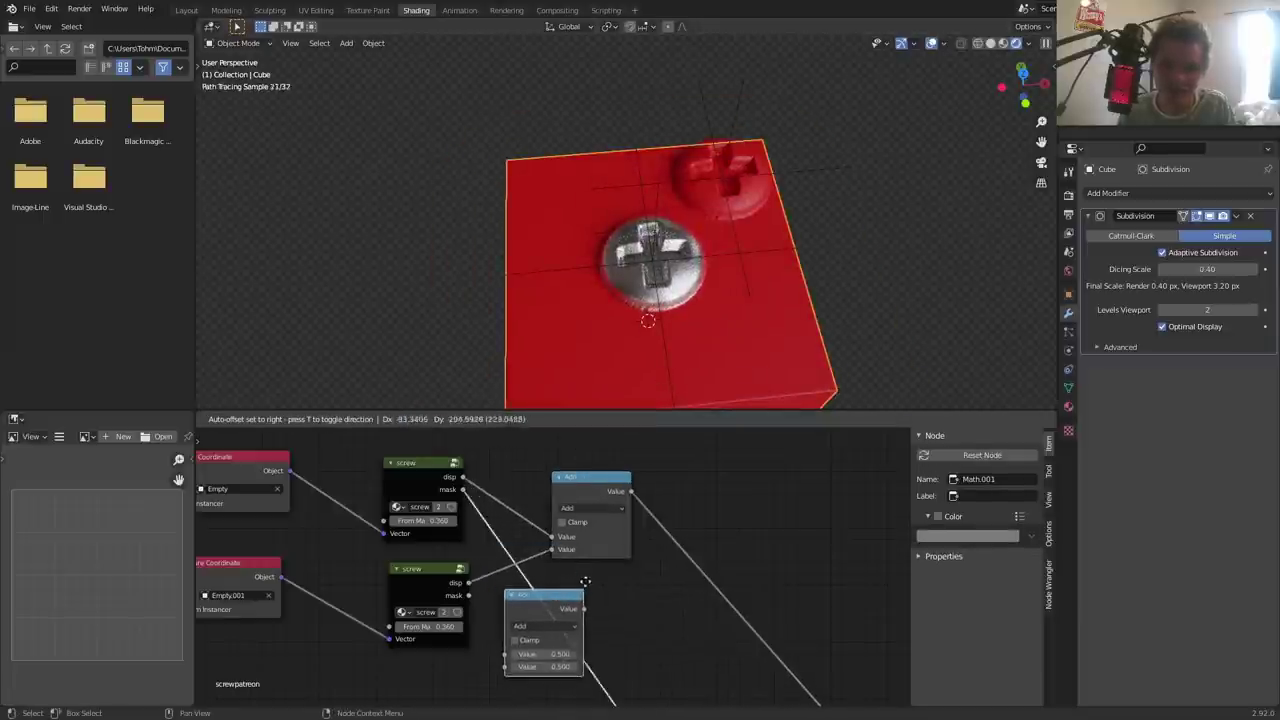
pyautogui.click(597, 561)
pyautogui.moveTo(464, 593); pyautogui.dragTo(476, 570, button='middle')
pyautogui.moveTo(477, 571); pyautogui.dragTo(517, 640)
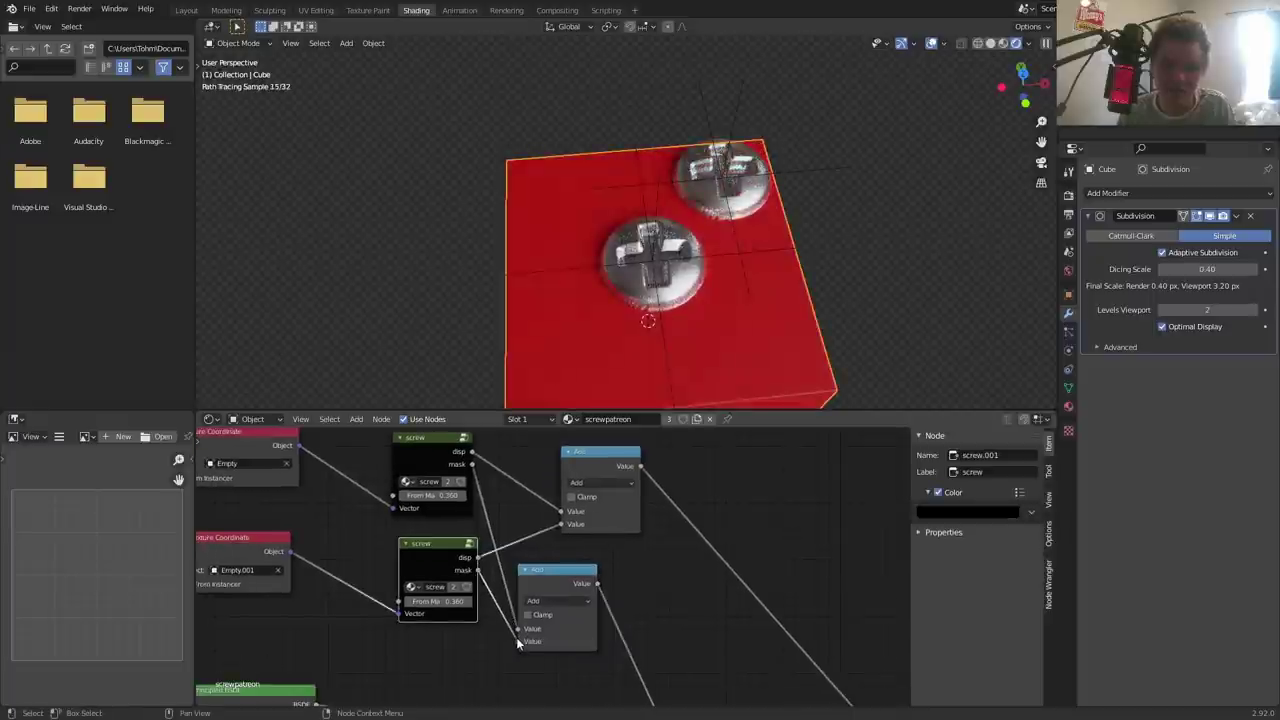
# - Move Empty.001 near the first screw and switch the displacement Math node to Maximum
pyautogui.click(731, 114)
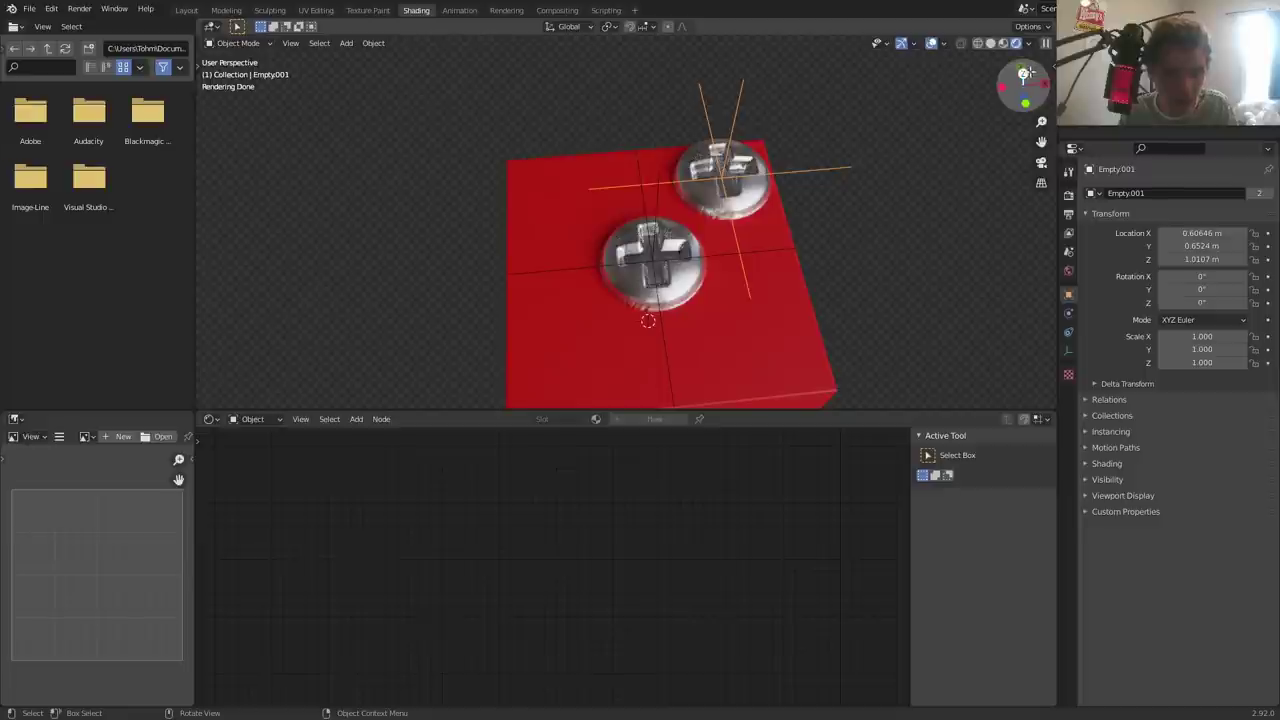
pyautogui.click(1024, 72)
pyautogui.press('g')
pyautogui.click(702, 281)
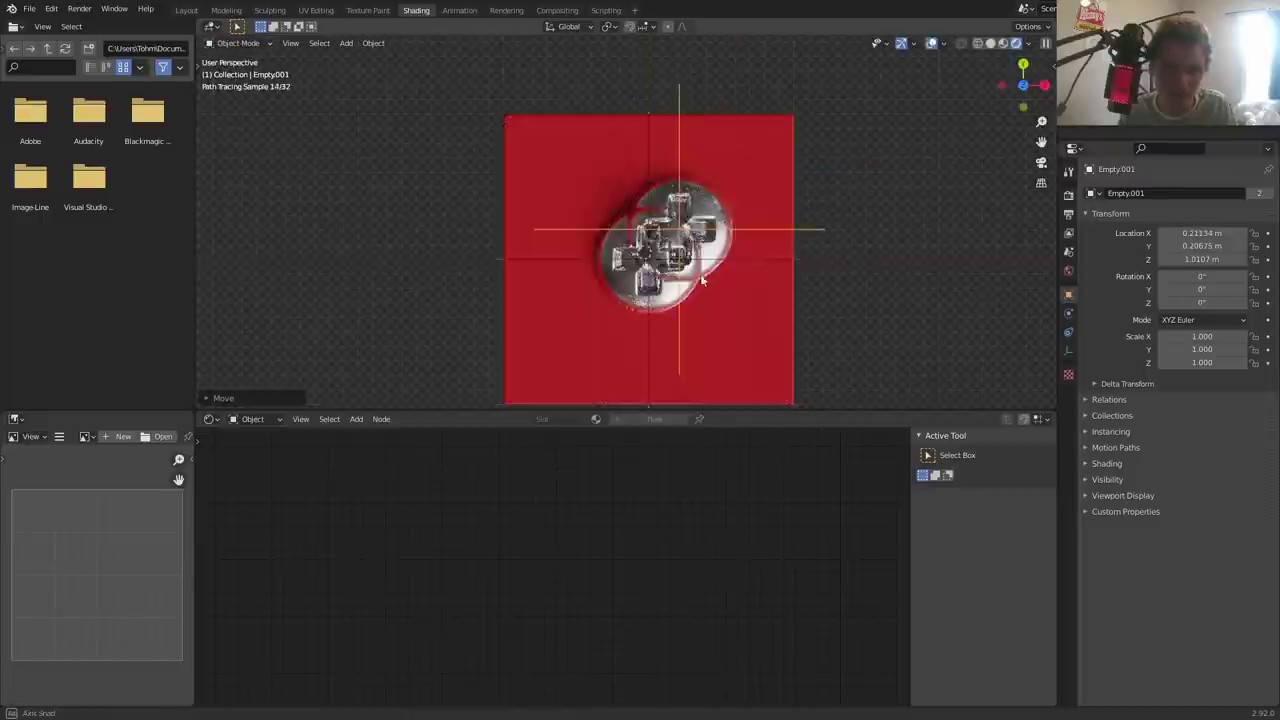
pyautogui.moveTo(702, 281); pyautogui.dragTo(778, 320, button='middle')
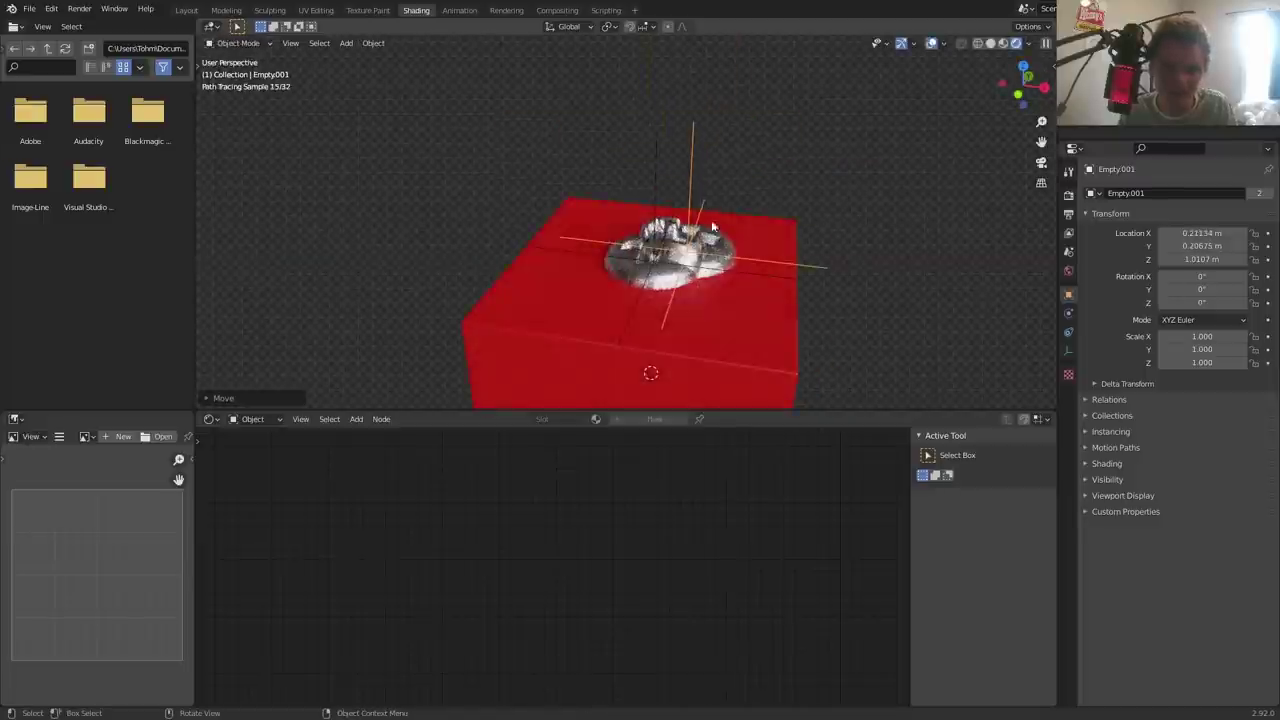
pyautogui.click(770, 321)
pyautogui.click(590, 483)
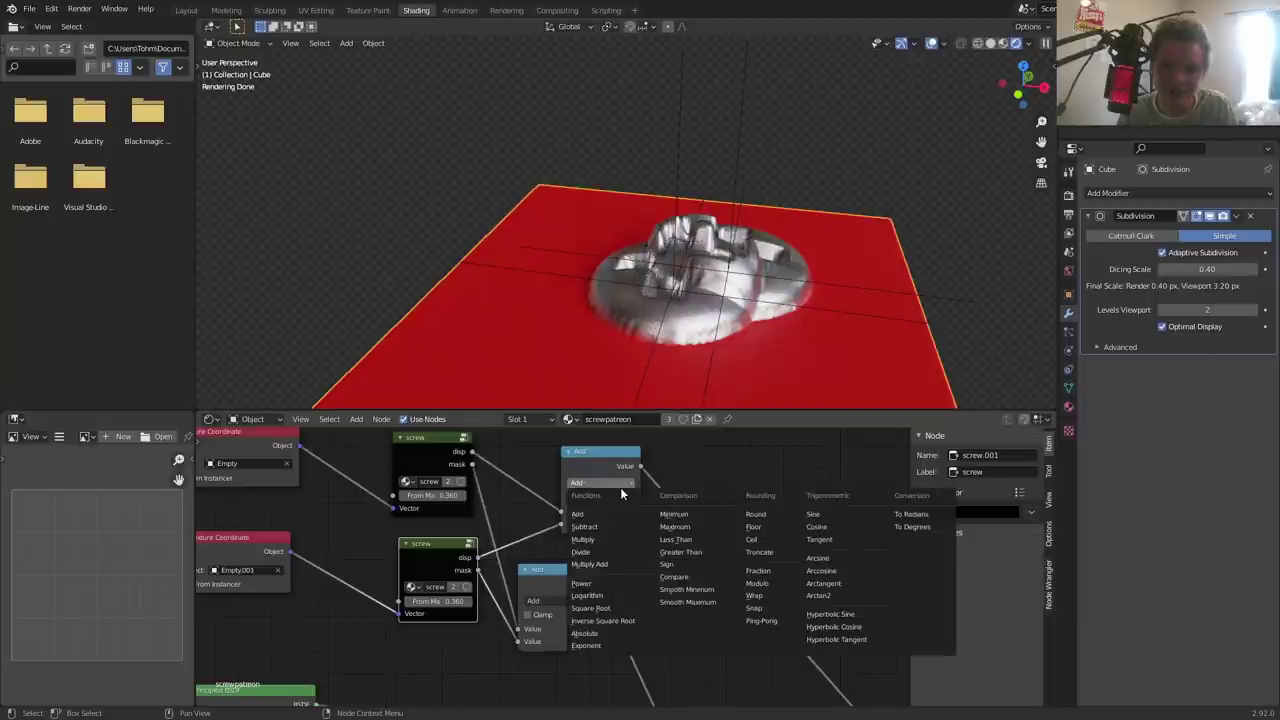
pyautogui.click(680, 532)
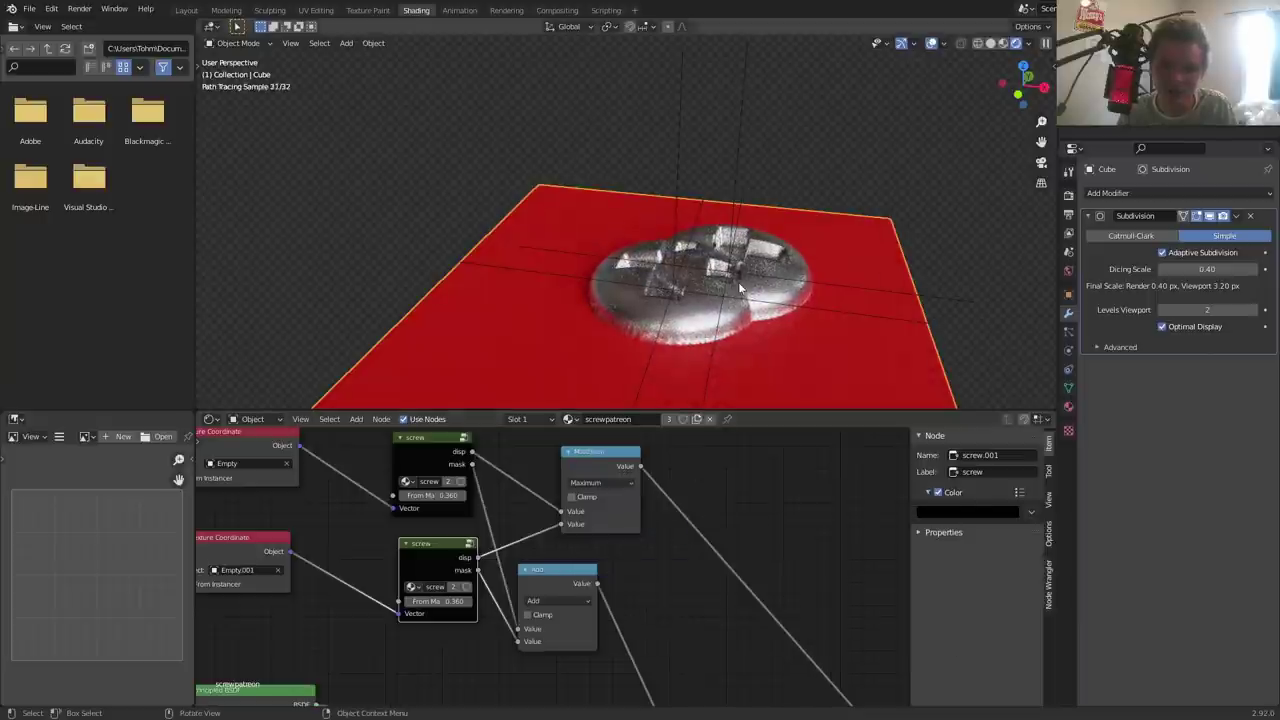
# - Slide Empty.001 along X to −0.27855 m and enable Clamp on the mask Add node
pyautogui.click(743, 119)
pyautogui.press('g')
pyautogui.press('x')
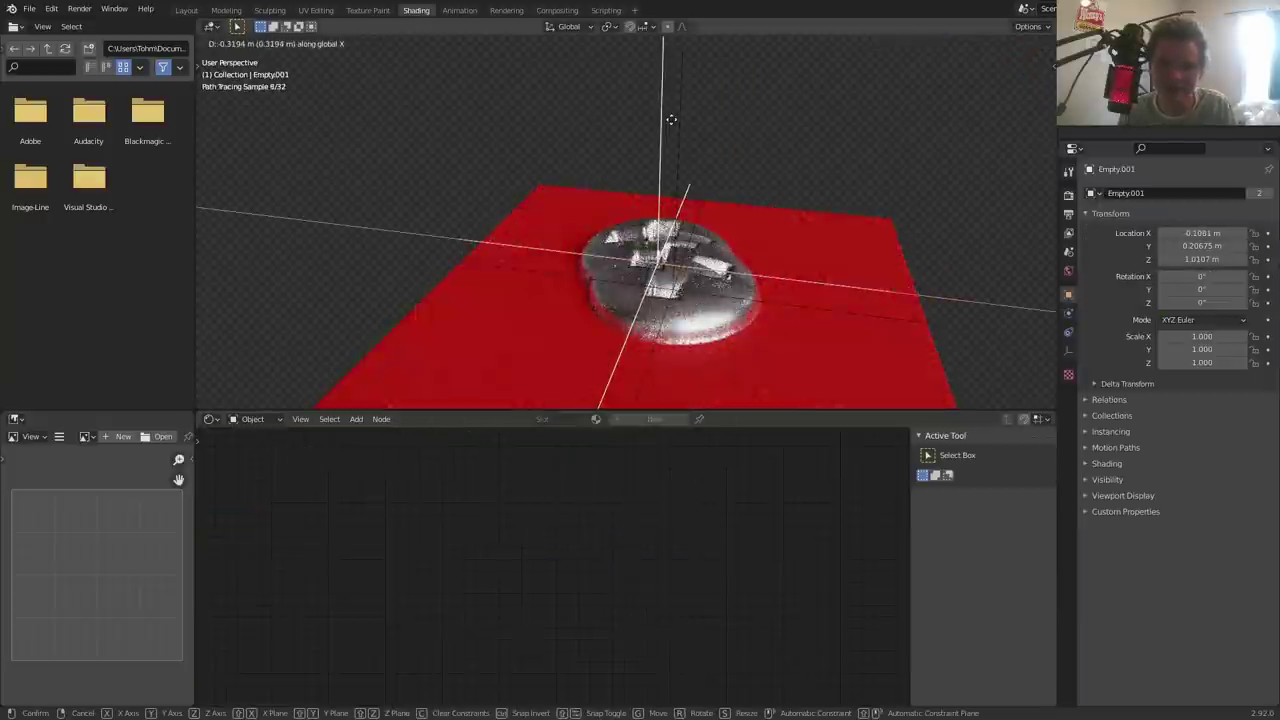
pyautogui.click(640, 120)
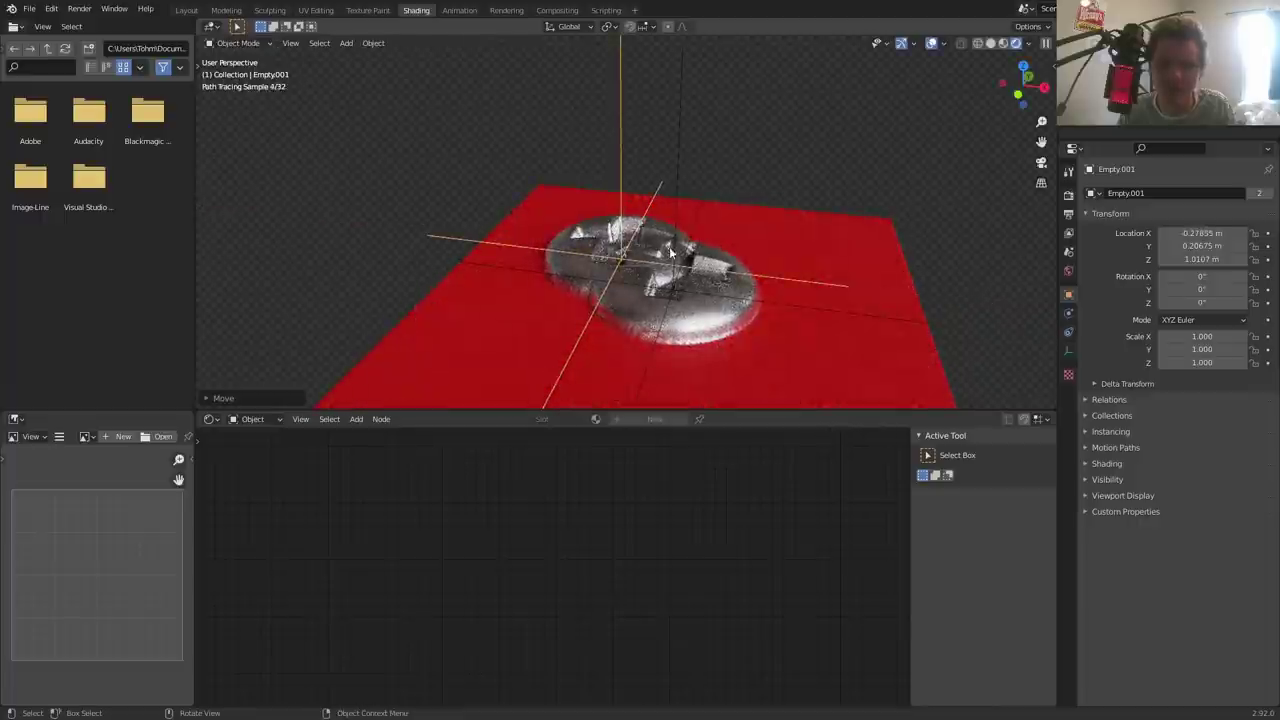
pyautogui.click(656, 314)
pyautogui.click(526, 615)
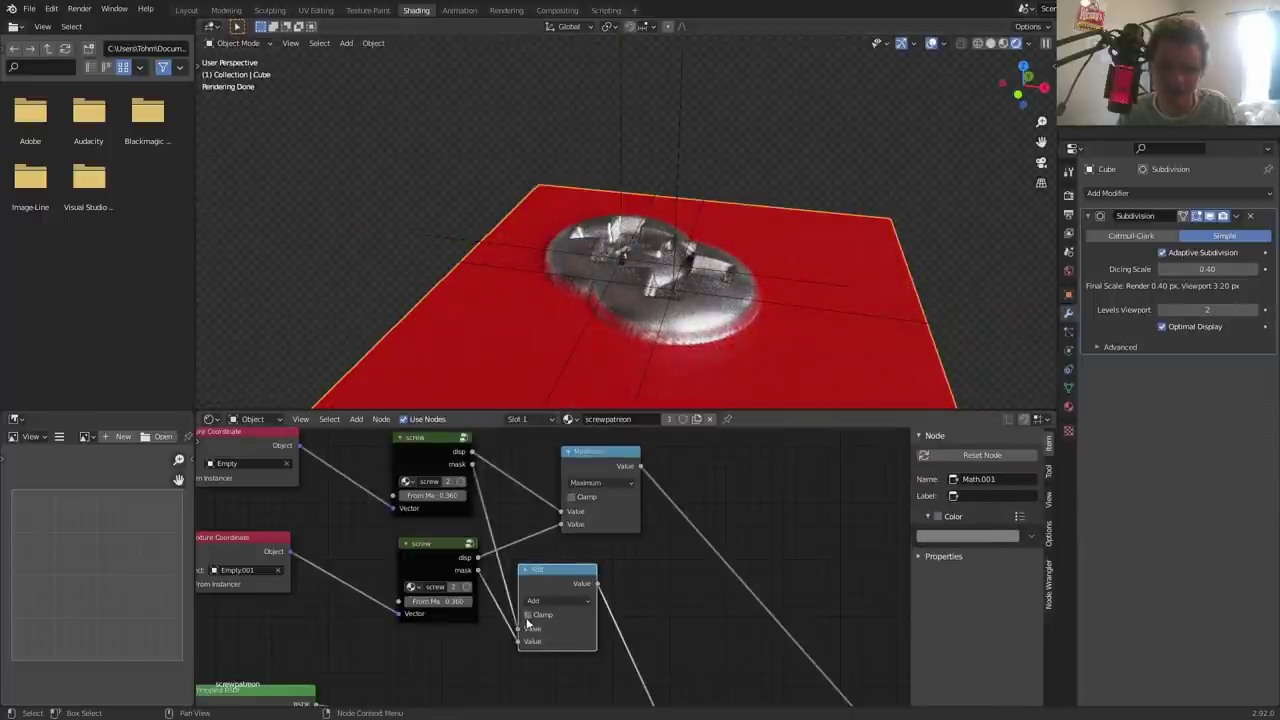
pyautogui.click(619, 113)
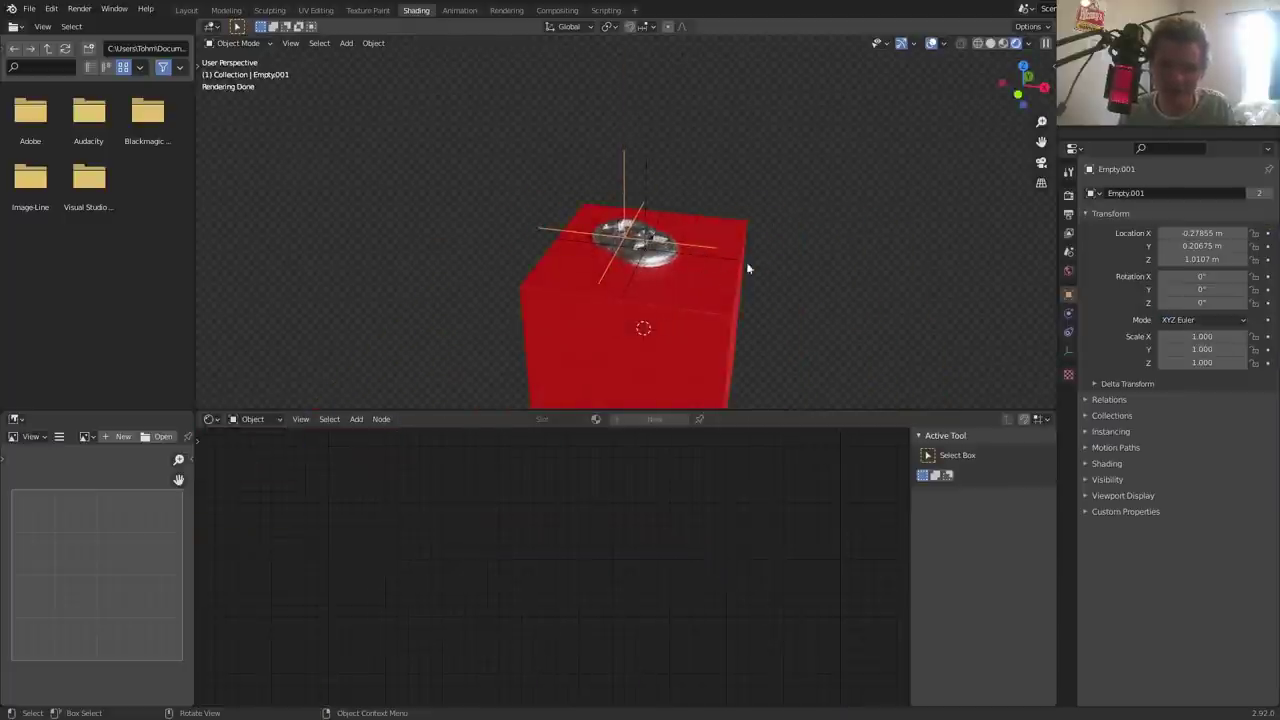
# - Move Empty.001 flush against the cube's left face
pyautogui.moveTo(776, 186); pyautogui.dragTo(705, 247, button='middle')
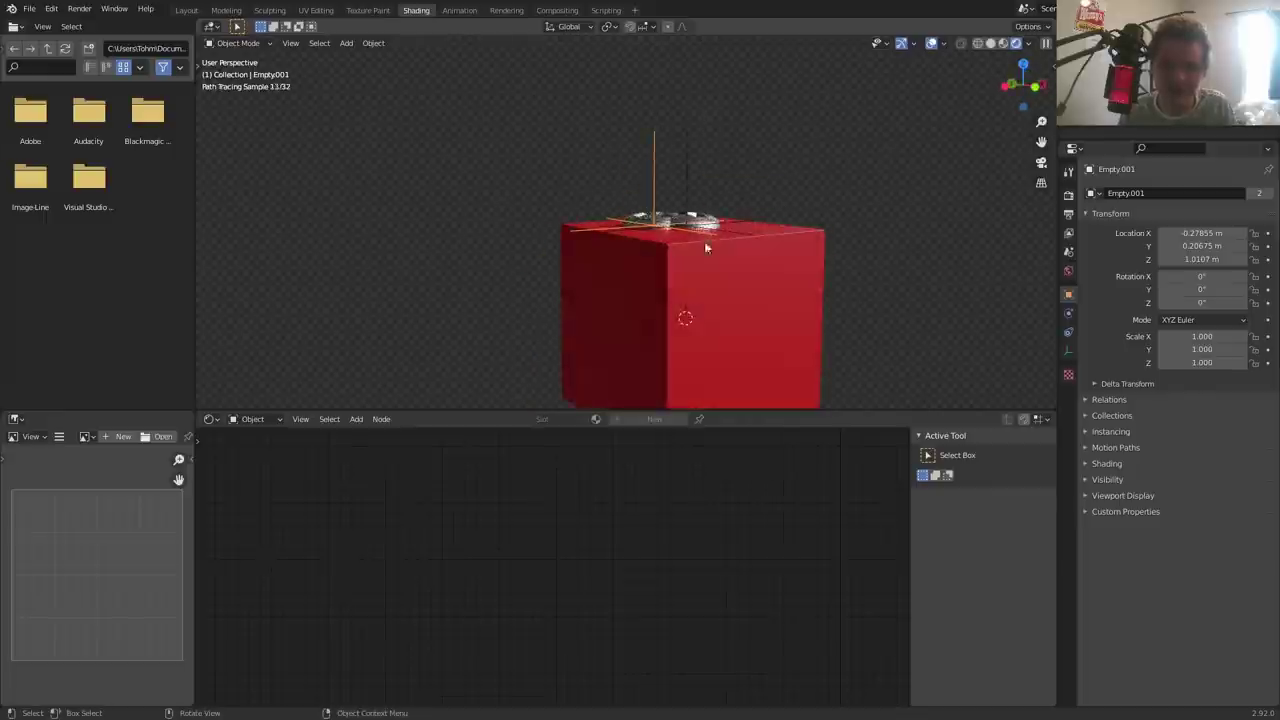
pyautogui.press('g')
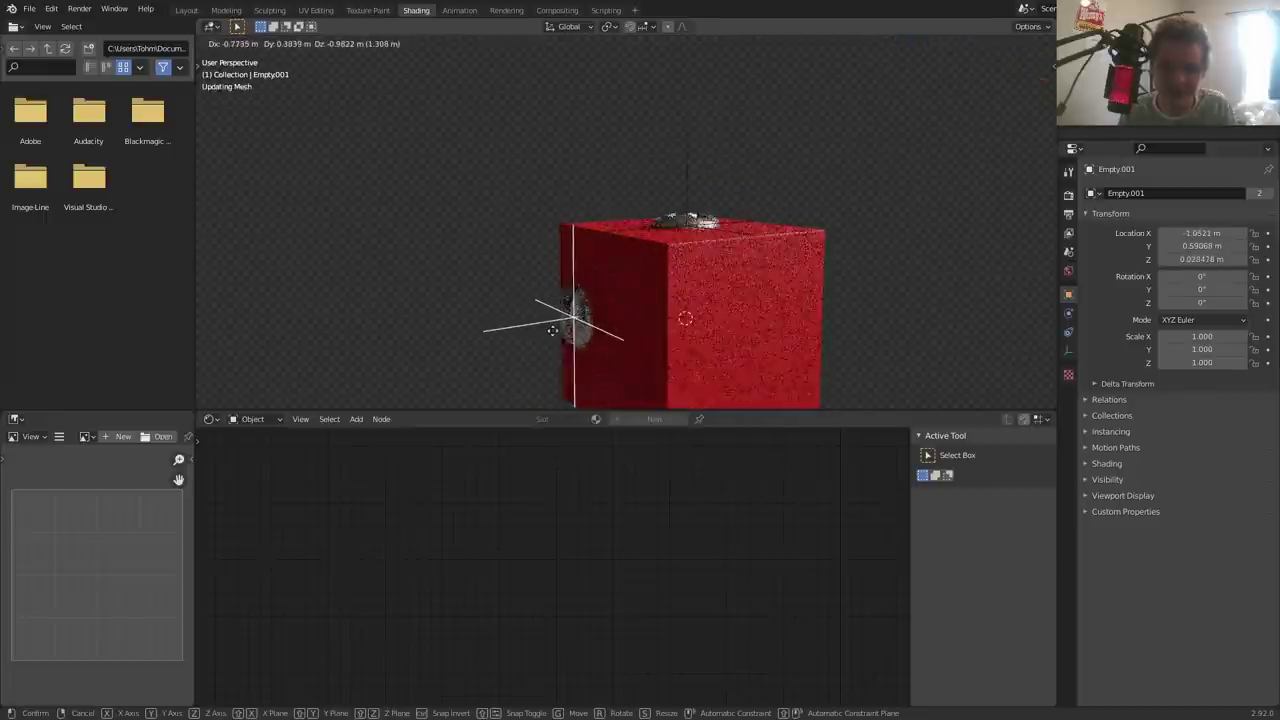
pyautogui.click(649, 337)
pyautogui.click(1012, 88)
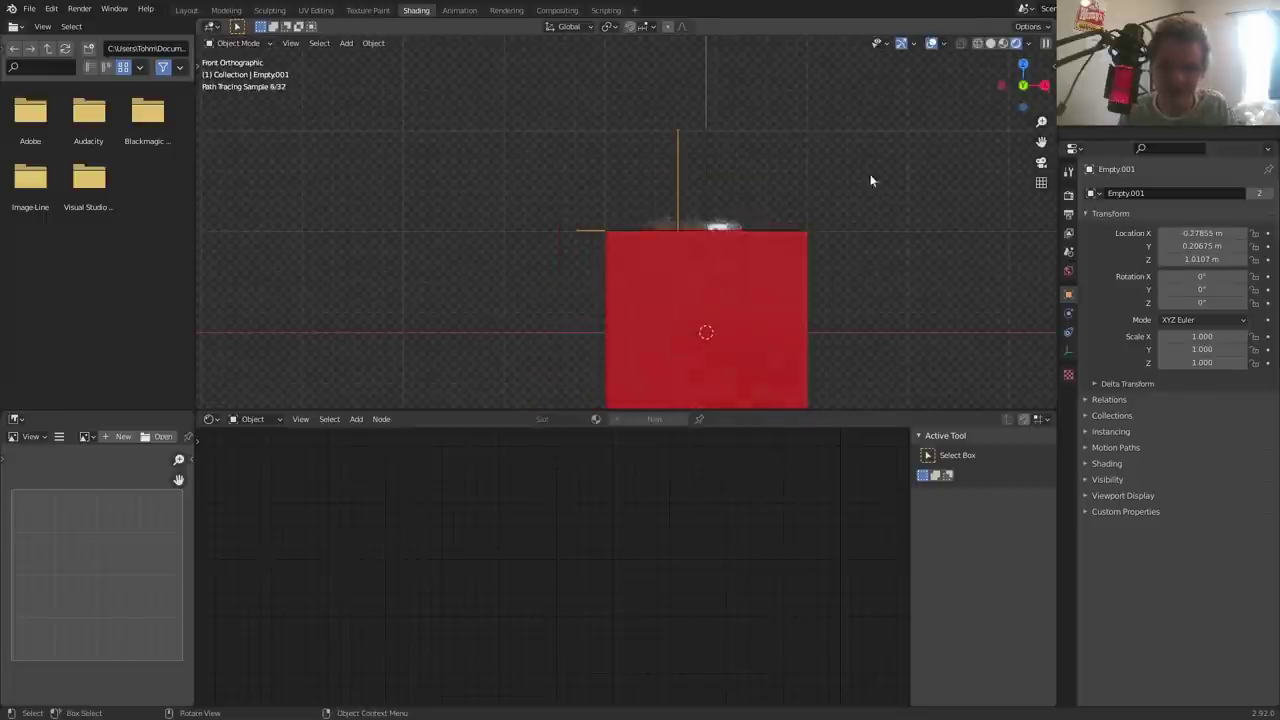
pyautogui.press('g')
pyautogui.click(609, 319)
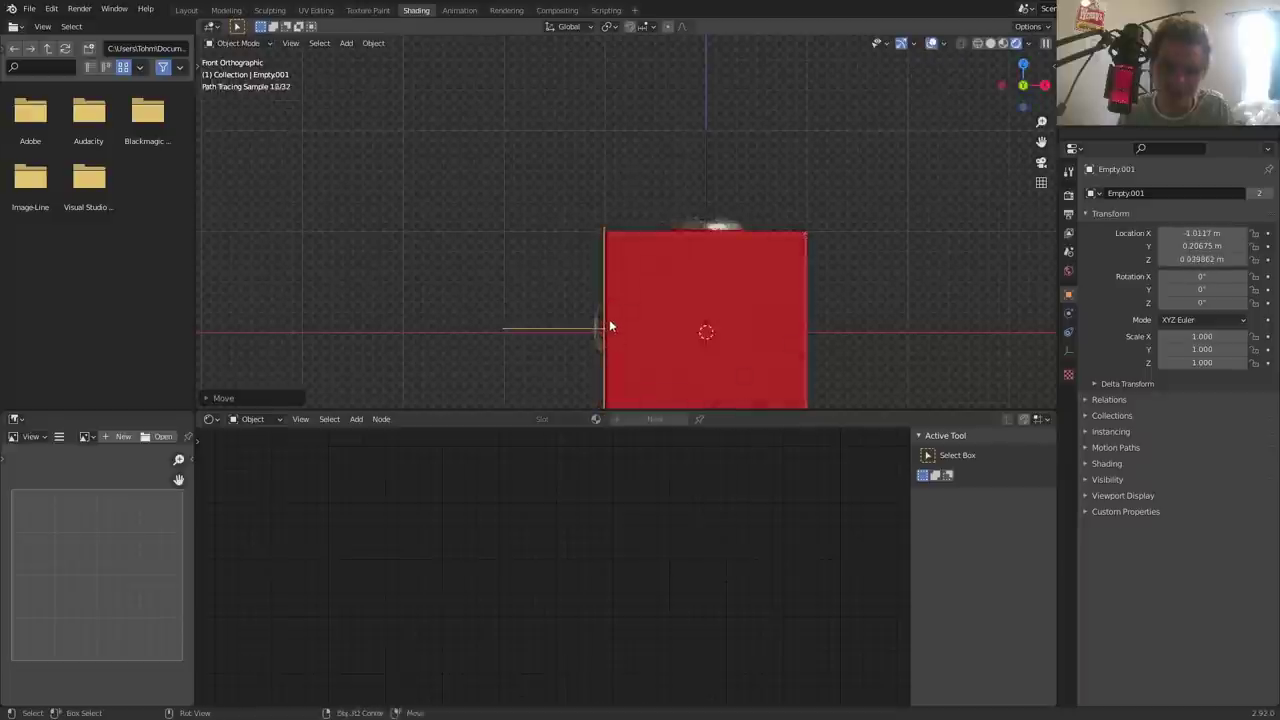
pyautogui.moveTo(609, 319)
pyautogui.mouseDown(button='middle')
pyautogui.moveTo(712, 214)
pyautogui.moveTo(764, 226)
pyautogui.moveTo(675, 240)
pyautogui.mouseUp(button='middle')
# - Rotate Empty.001 exactly −90° around Y so the side screw faces outward
pyautogui.press('r')
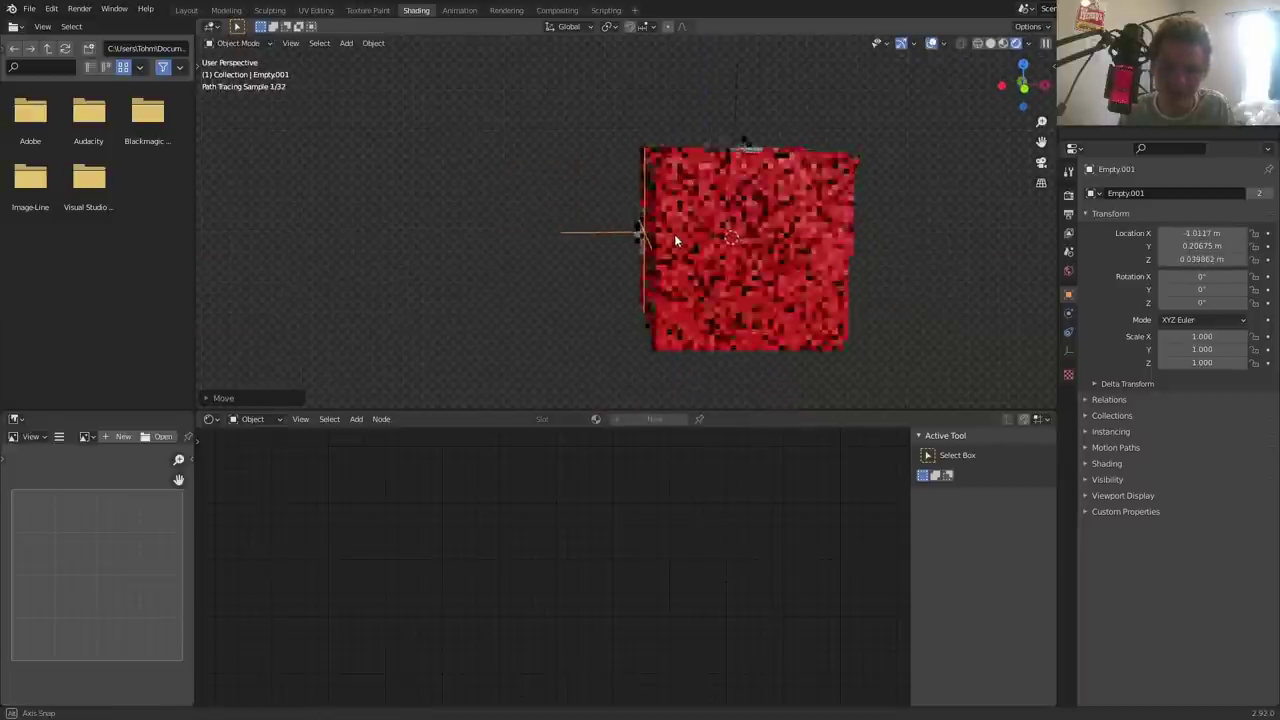
pyautogui.press('x')
pyautogui.click(619, 163)
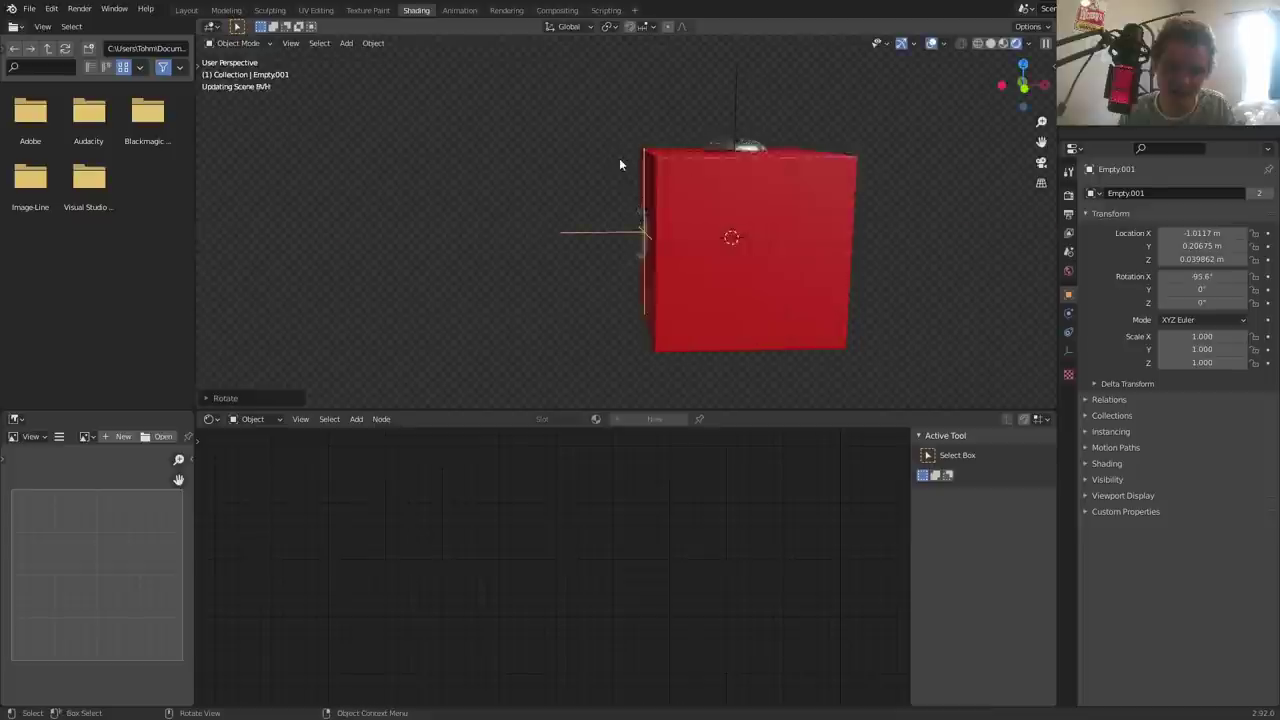
pyautogui.hotkey('alt', 'r')
pyautogui.moveTo(680, 176); pyautogui.dragTo(694, 166, button='middle')
pyautogui.press('r')
pyautogui.press('y')
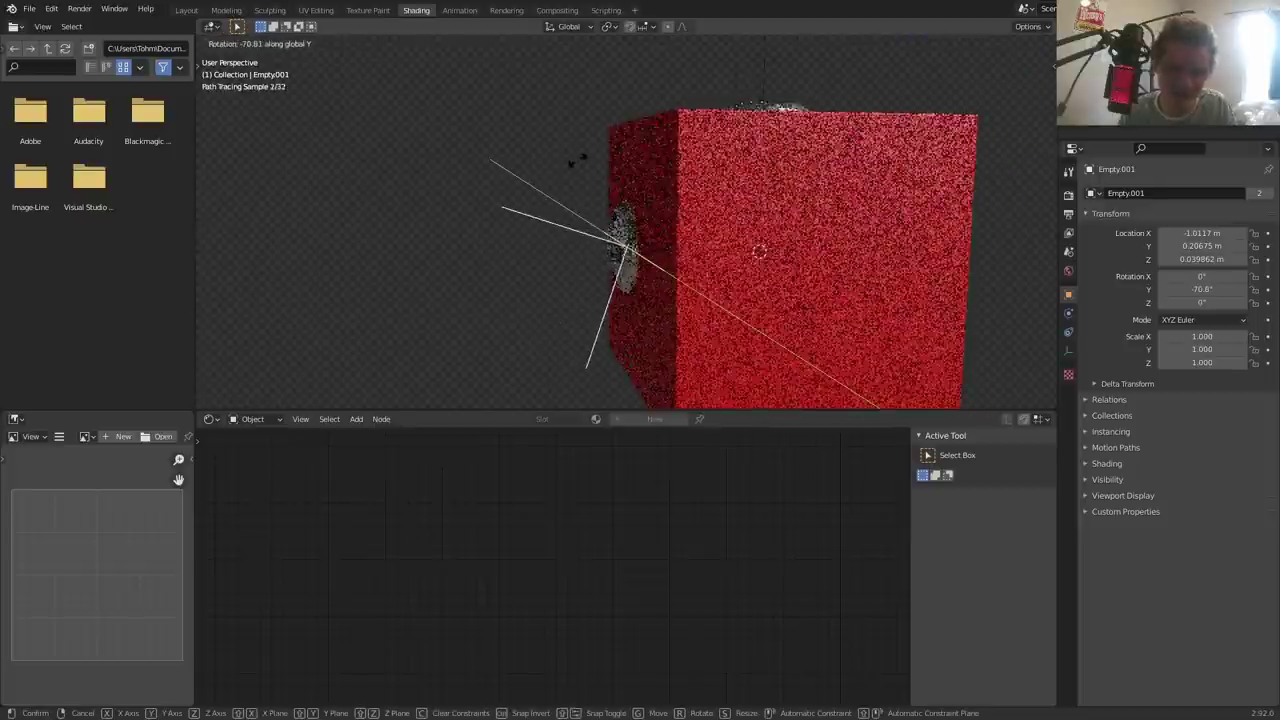
pyautogui.click(700, 200)
pyautogui.moveTo(700, 200); pyautogui.dragTo(728, 191, button='middle')
pyautogui.press('r')
pyautogui.press('y')
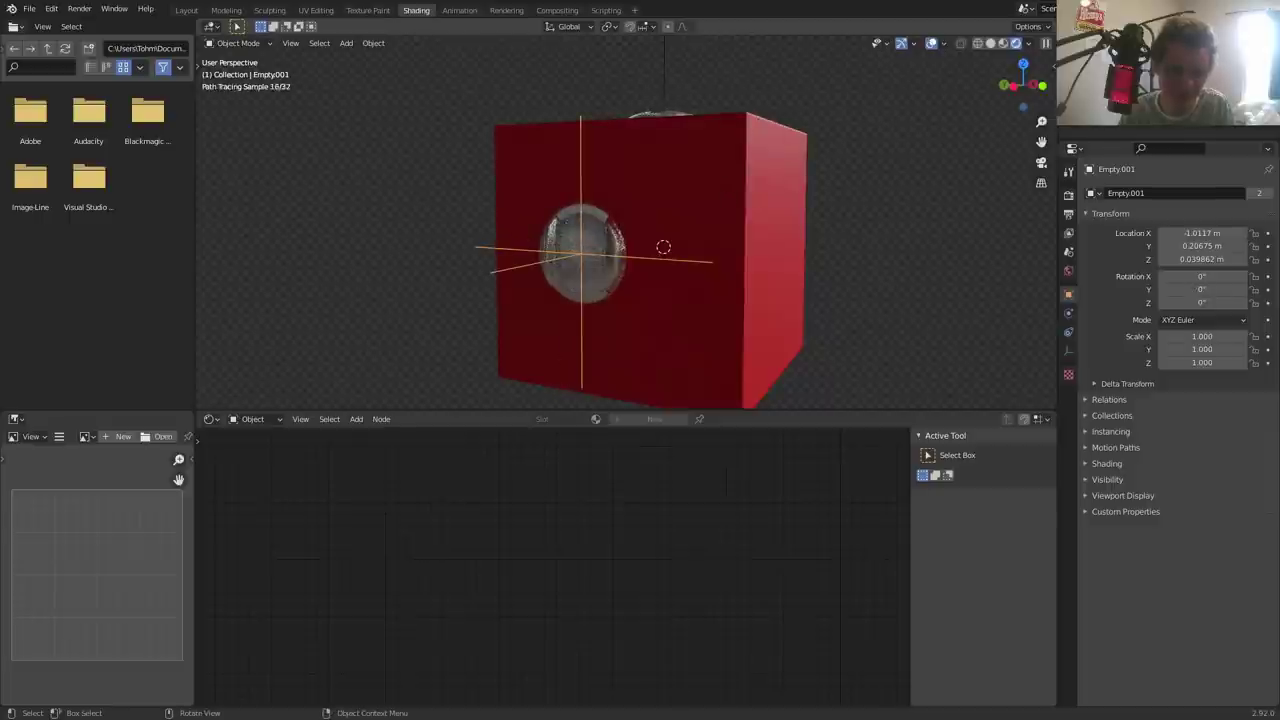
pyautogui.write('-90')
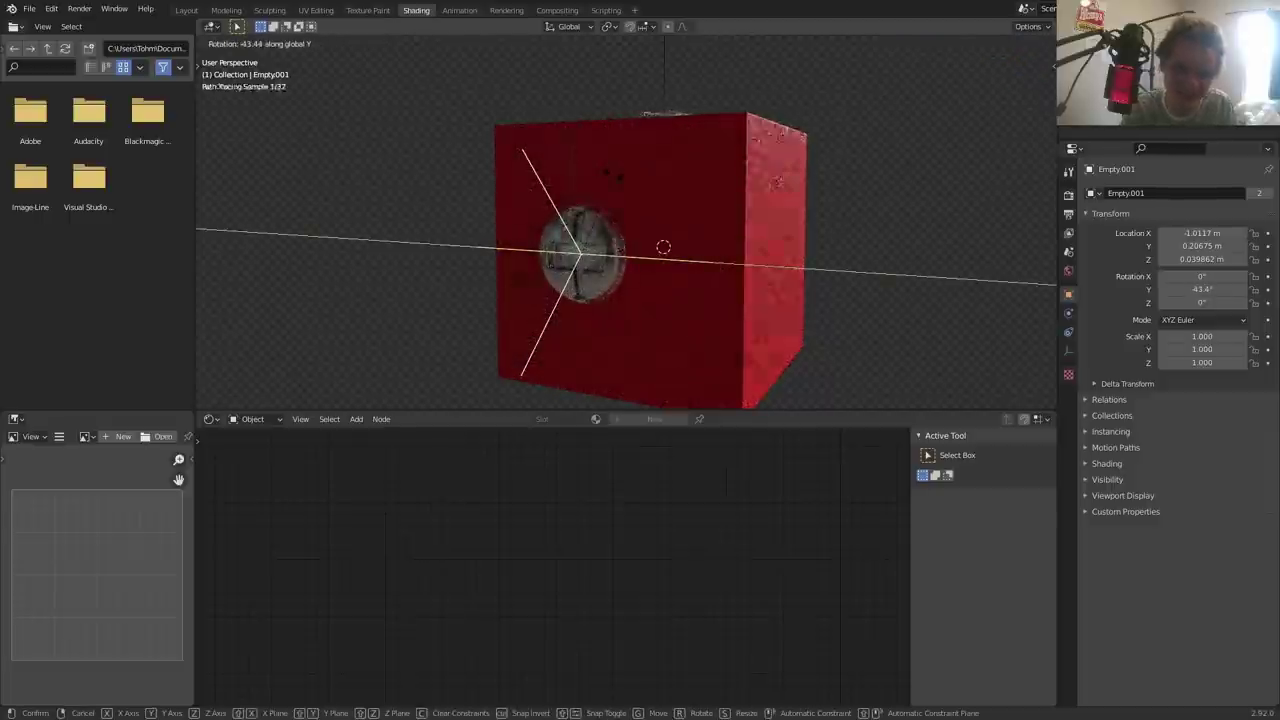
pyautogui.press('Return')
# - Move the top Empty to X −1.1838 m on the left face, undoing a trial rotation
pyautogui.scroll(-2, 652, 152)
pyautogui.moveTo(653, 156); pyautogui.dragTo(657, 150, button='middle')
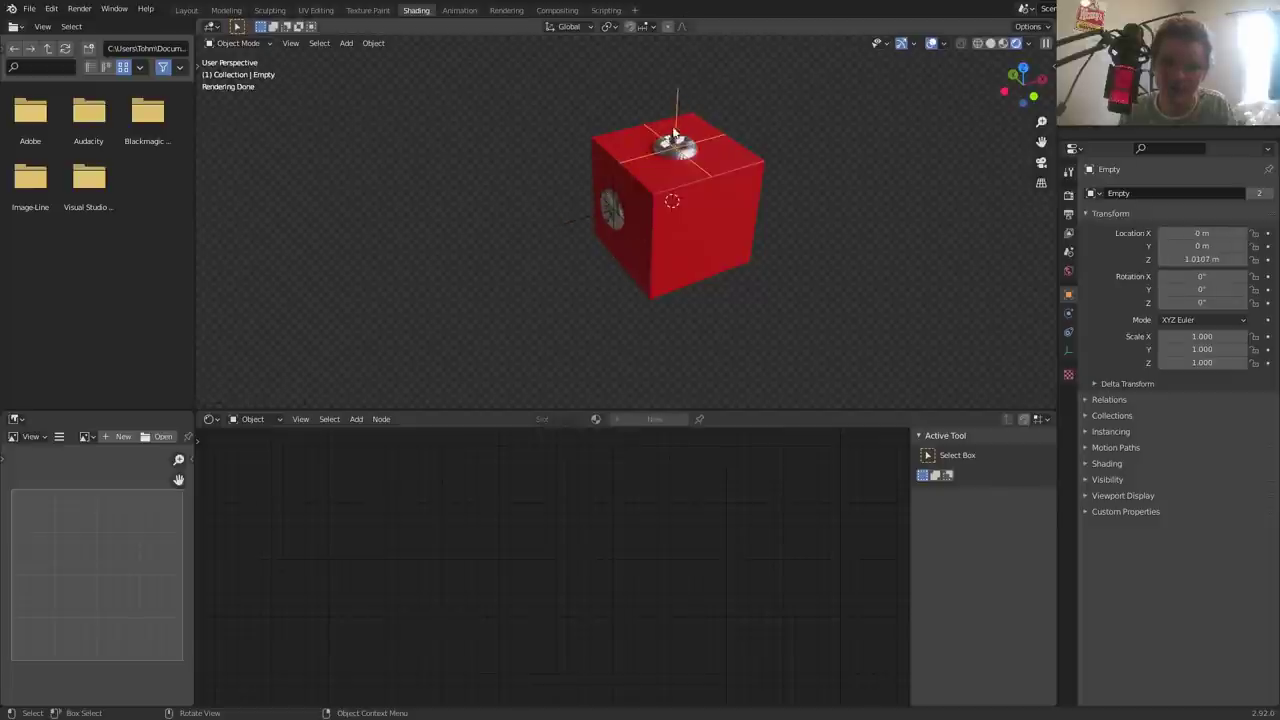
pyautogui.scroll(2, 683, 150)
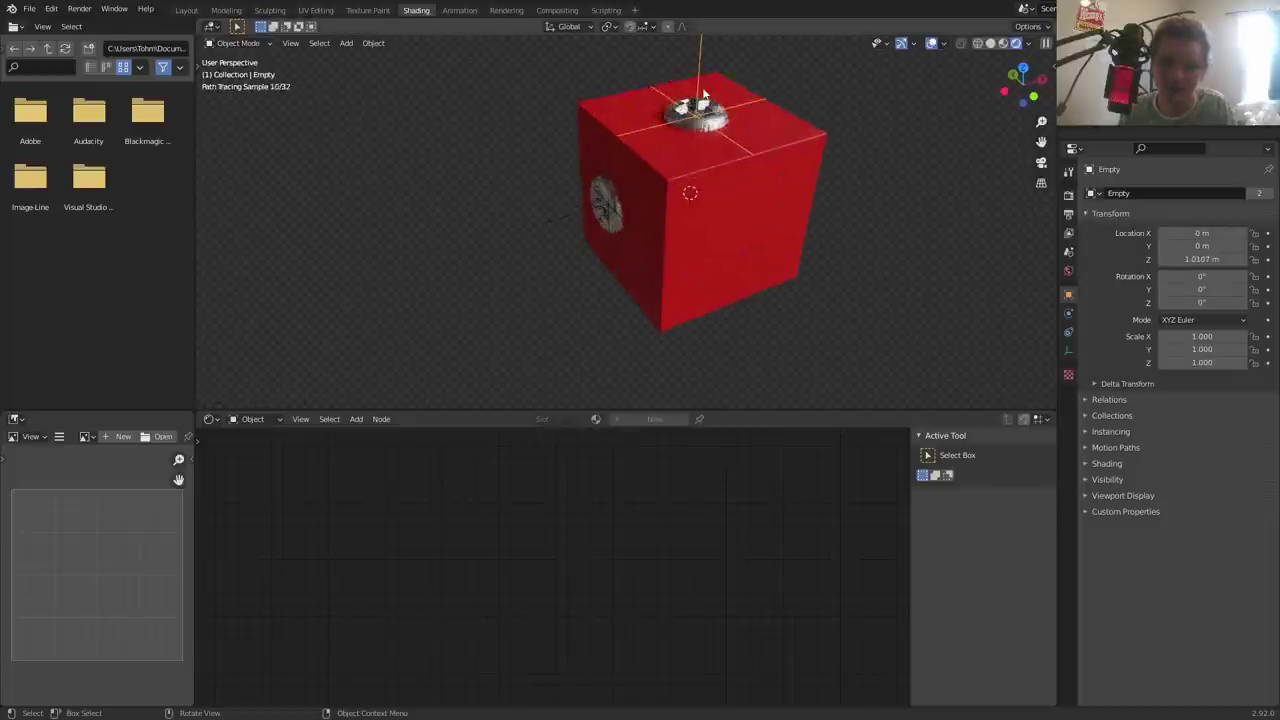
pyautogui.press('g')
pyautogui.click(603, 74)
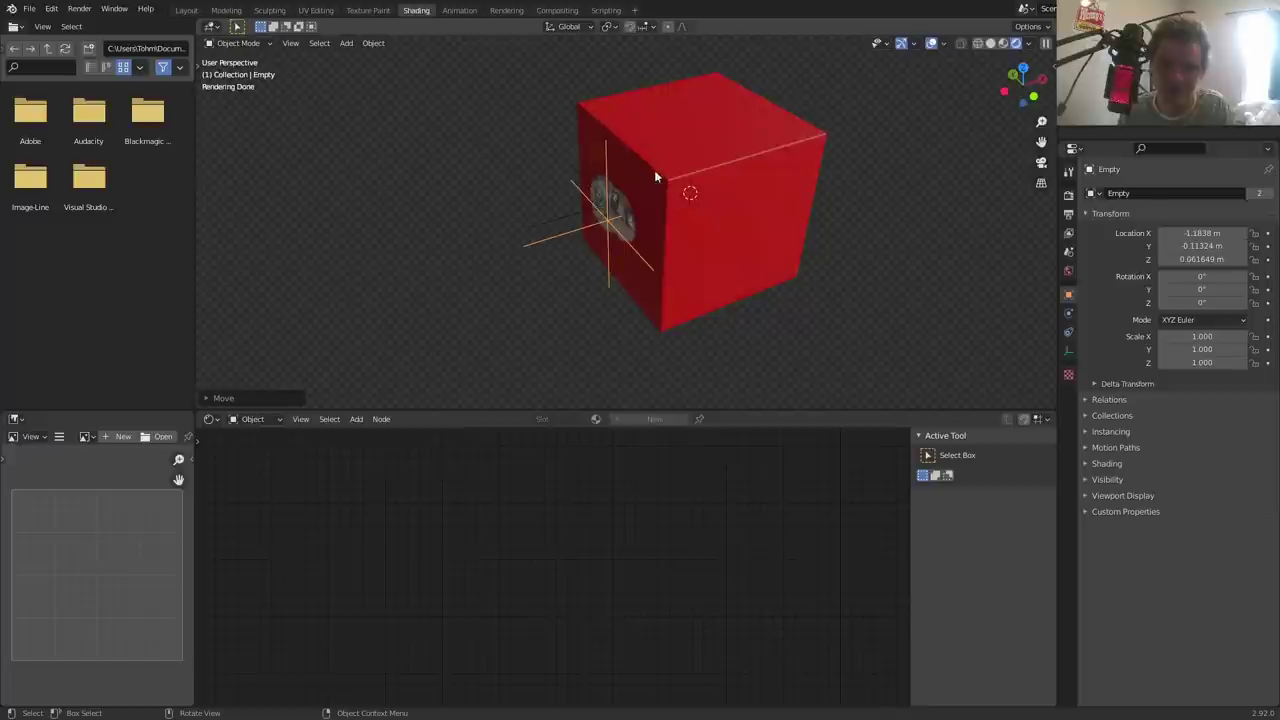
pyautogui.press('r')
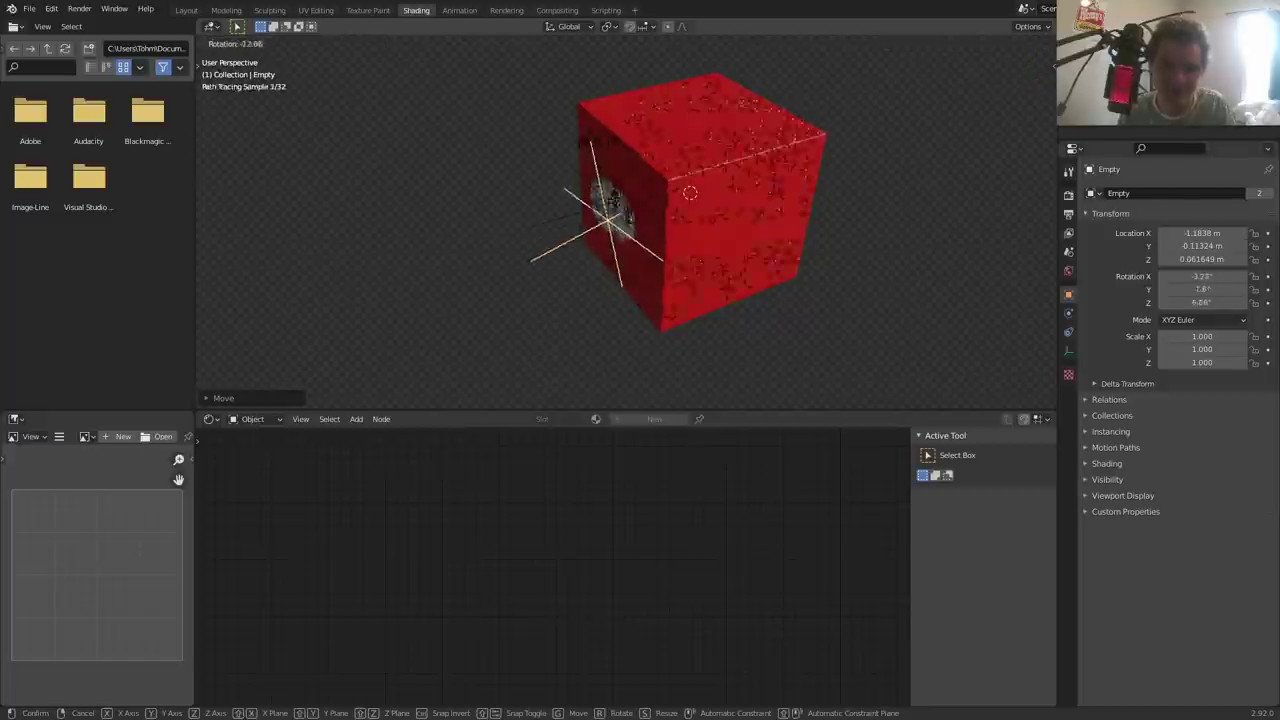
pyautogui.click(531, 217)
pyautogui.hotkey('ctrl', 'z')
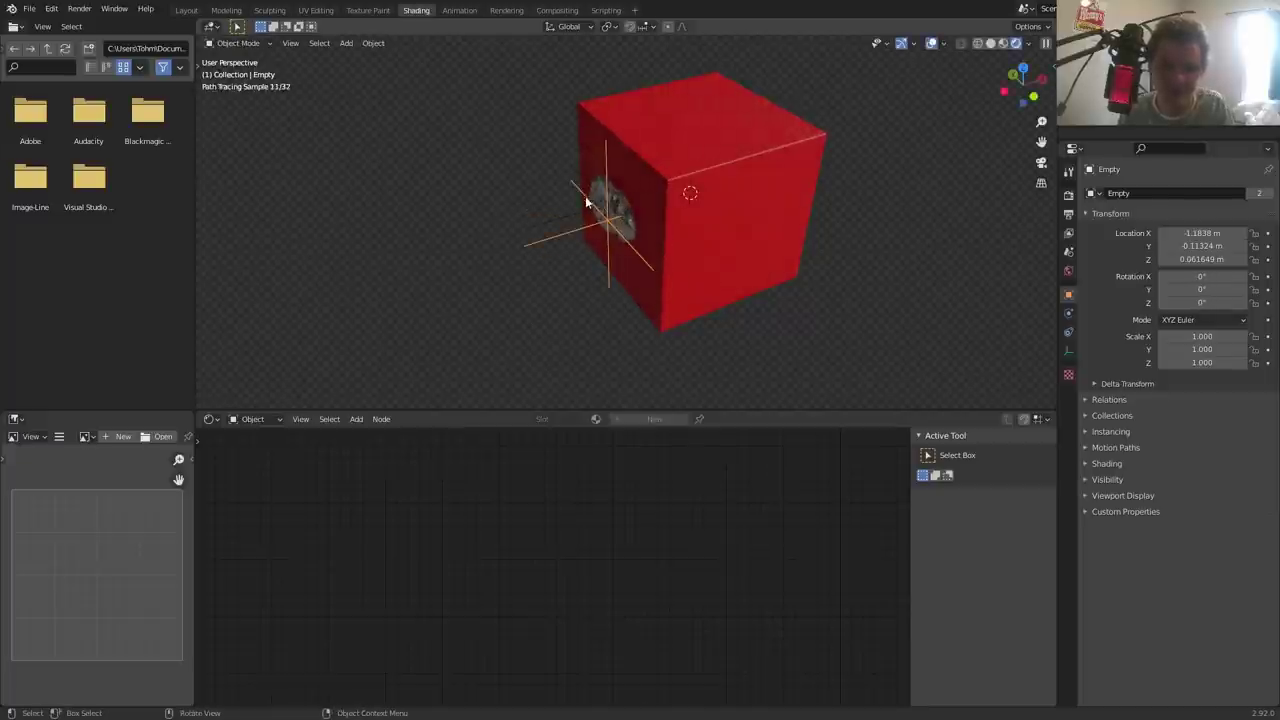
# - Turn the top Empty 34.5° around Z, after undoing a stray cube rotation
pyautogui.click(610, 166)
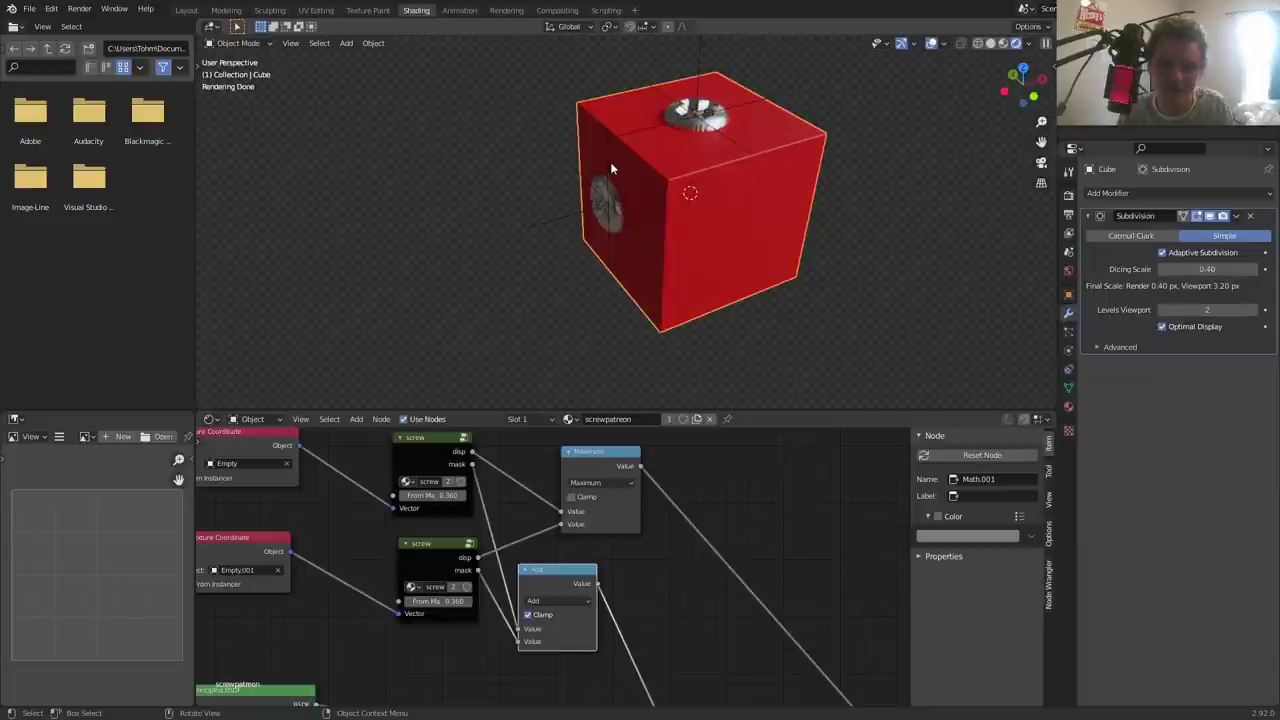
pyautogui.click(603, 142)
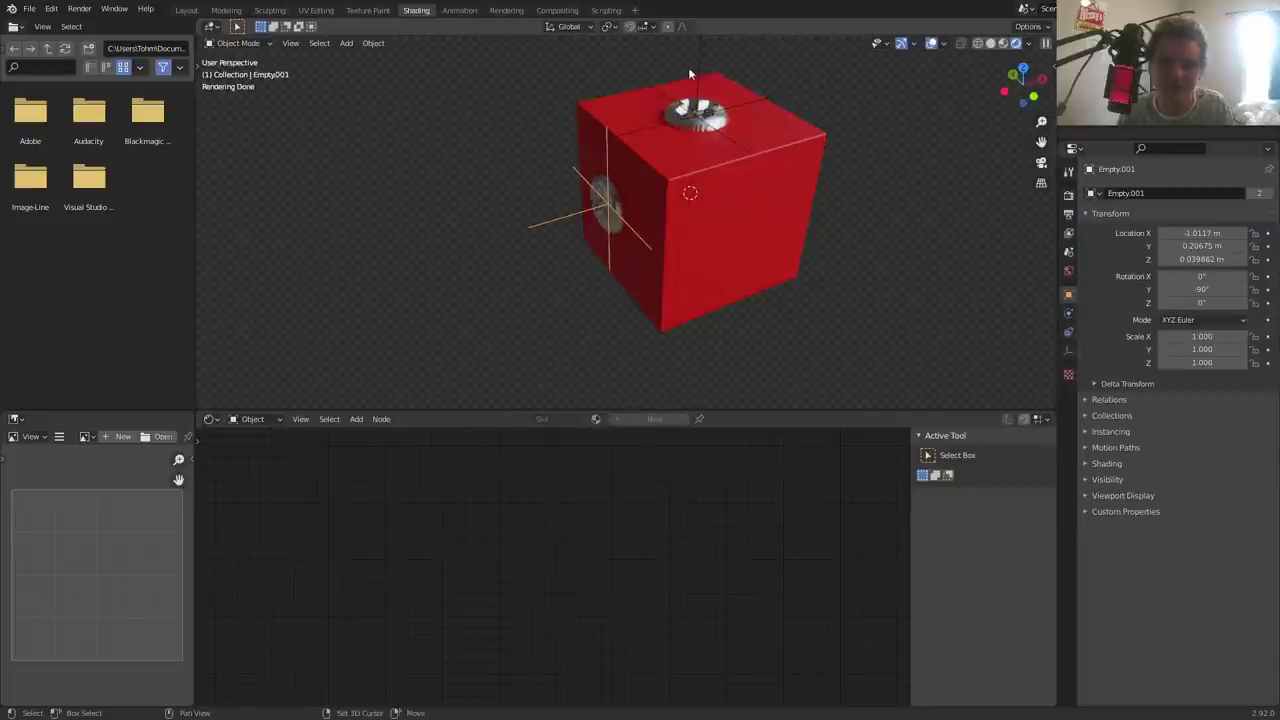
pyautogui.click(708, 90)
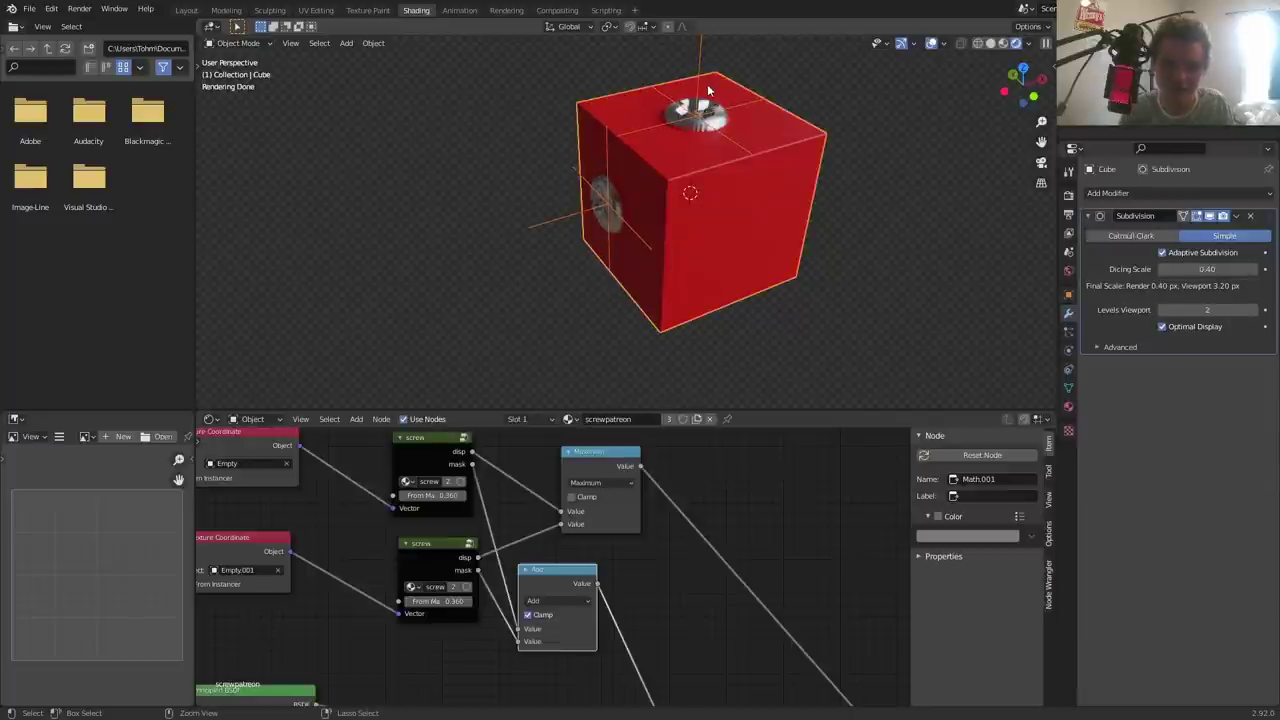
pyautogui.press('r')
pyautogui.click(711, 402)
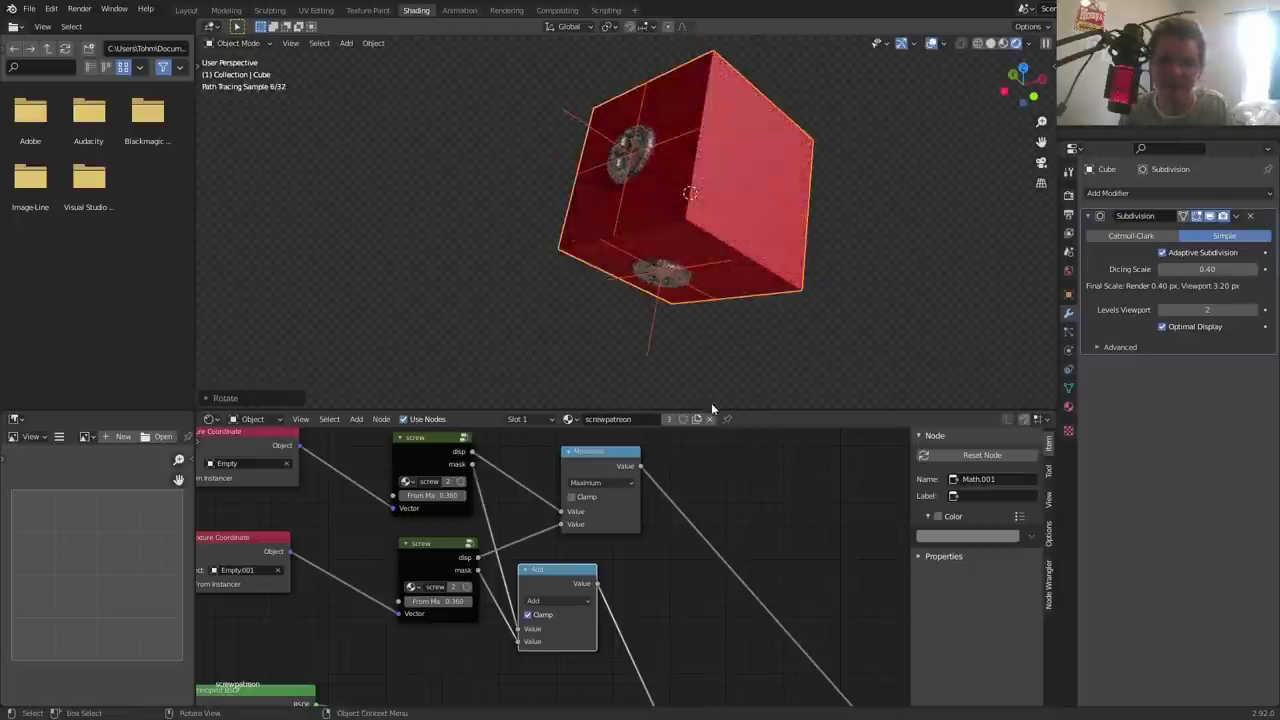
pyautogui.hotkey('ctrl', 'z')
pyautogui.hotkey('ctrl', 'z')
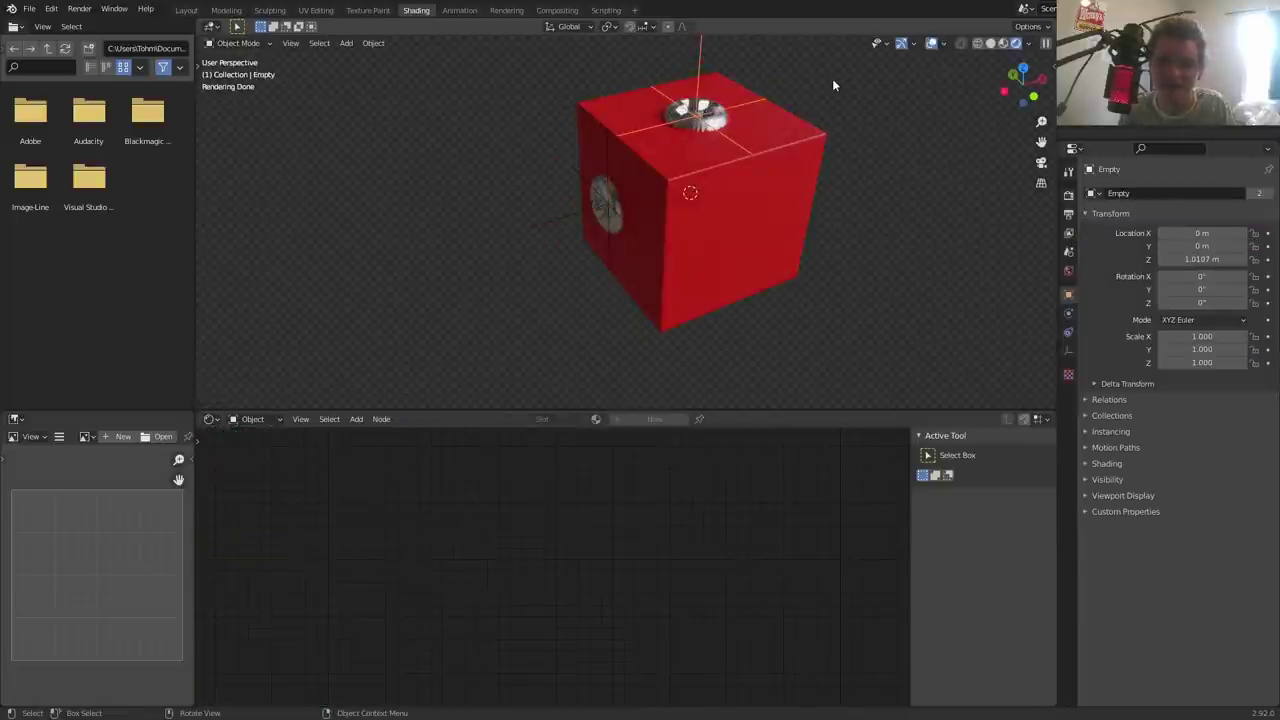
pyautogui.press('r')
pyautogui.press('z')
pyautogui.click(757, 49)
# - Raise the top Empty along Z to 1.3059 m
pyautogui.press('g')
pyautogui.press('z')
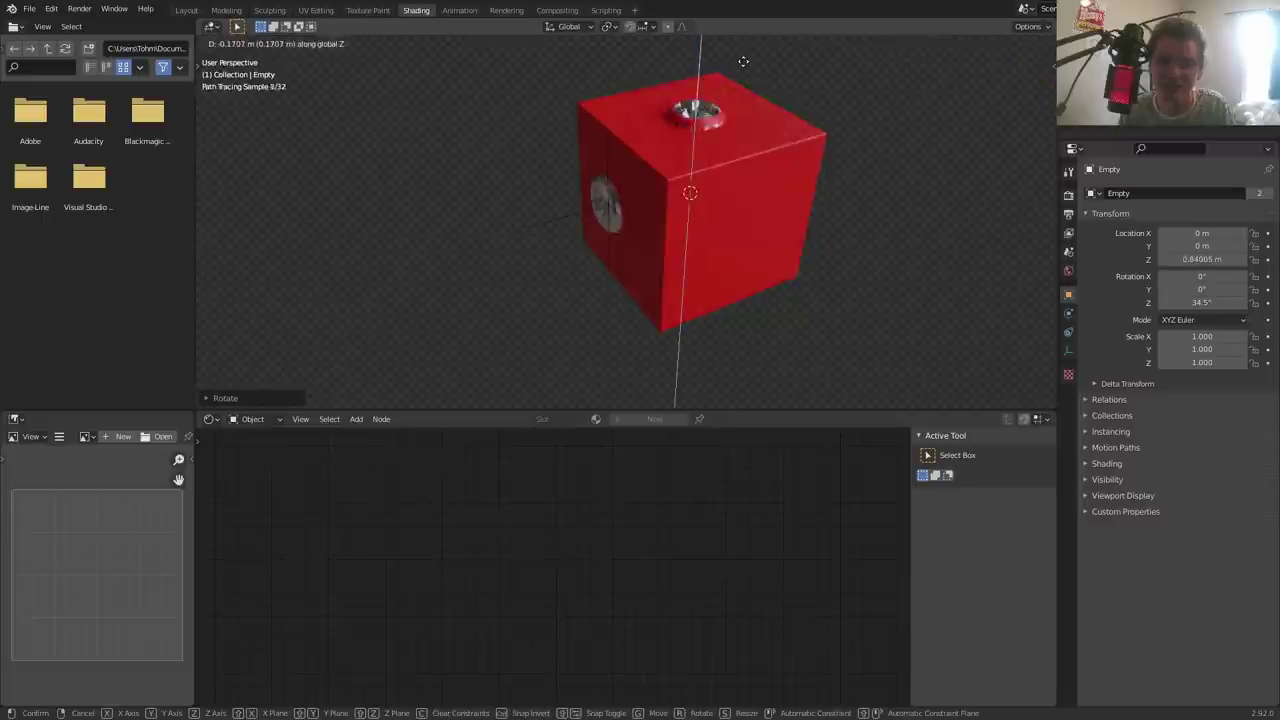
pyautogui.click(742, 70)
pyautogui.moveTo(742, 70); pyautogui.dragTo(642, 175, button='middle')
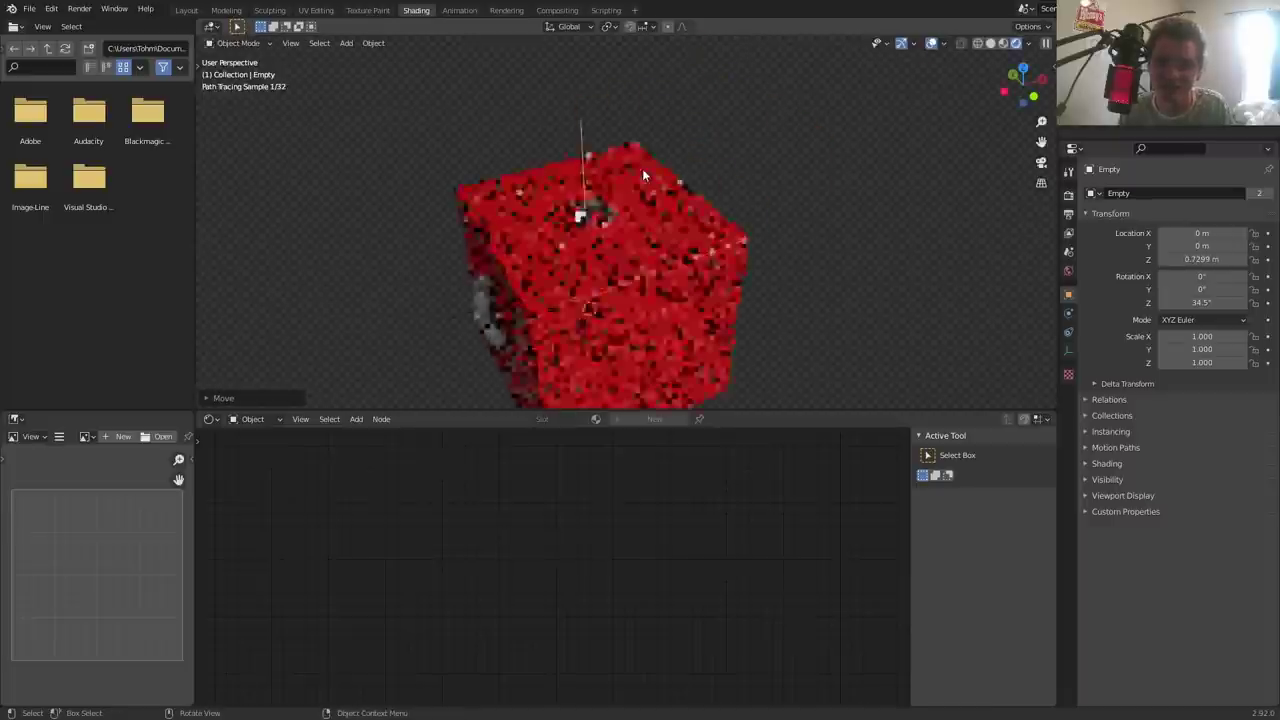
pyautogui.scroll(3, 642, 175)
pyautogui.scroll(2, 642, 175)
pyautogui.press('g')
pyautogui.press('z')
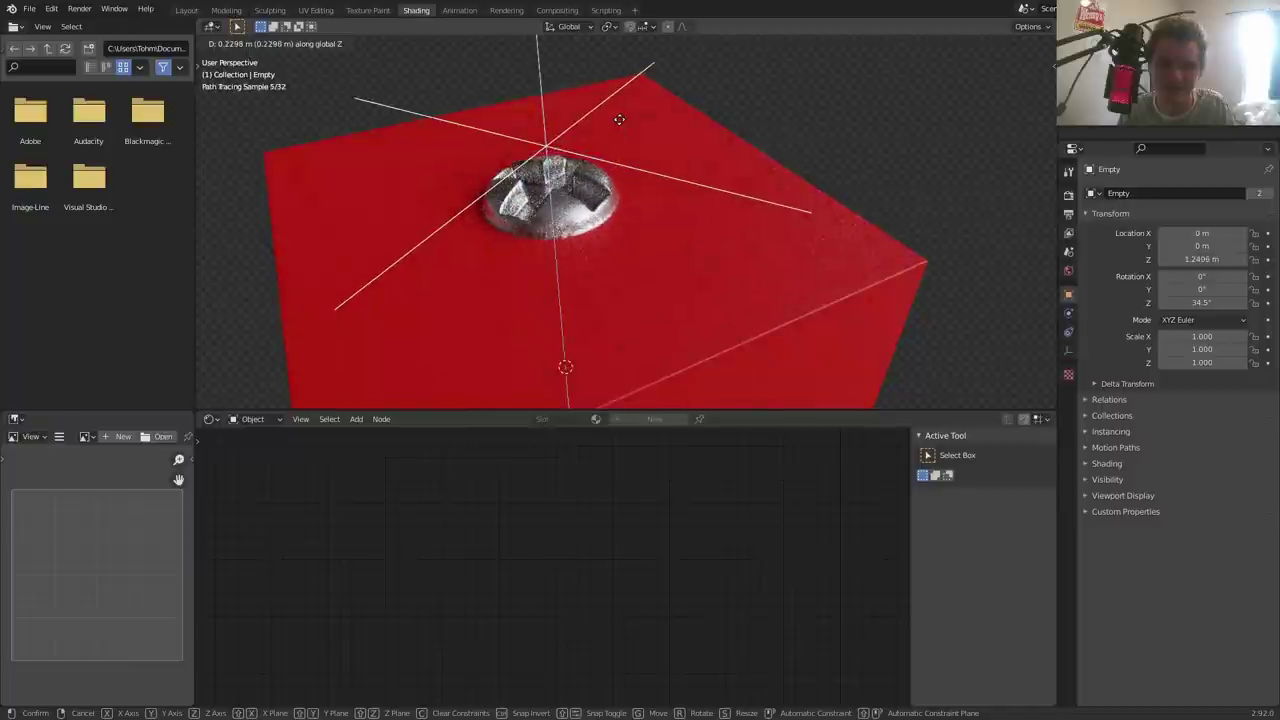
pyautogui.click(619, 125)
pyautogui.press('g')
pyautogui.press('z')
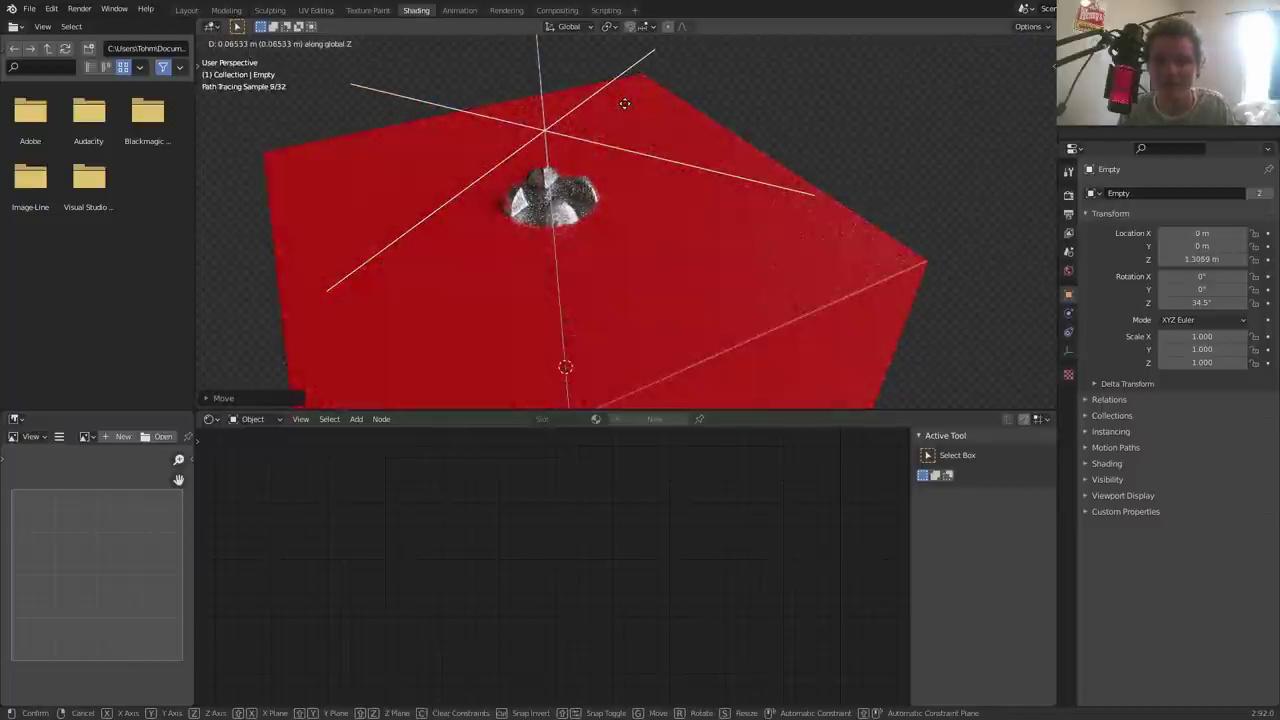
pyautogui.click(624, 104)
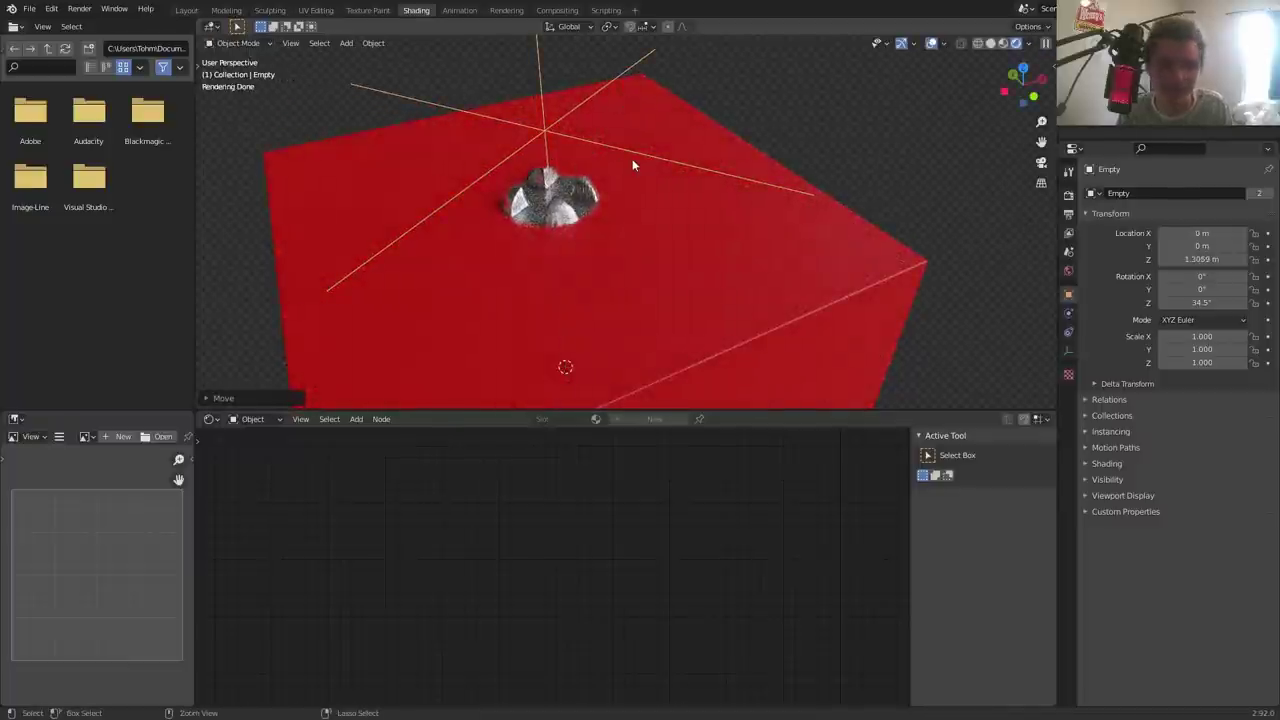
# - Select the cube and orbit to inspect the side screw
pyautogui.click(581, 213)
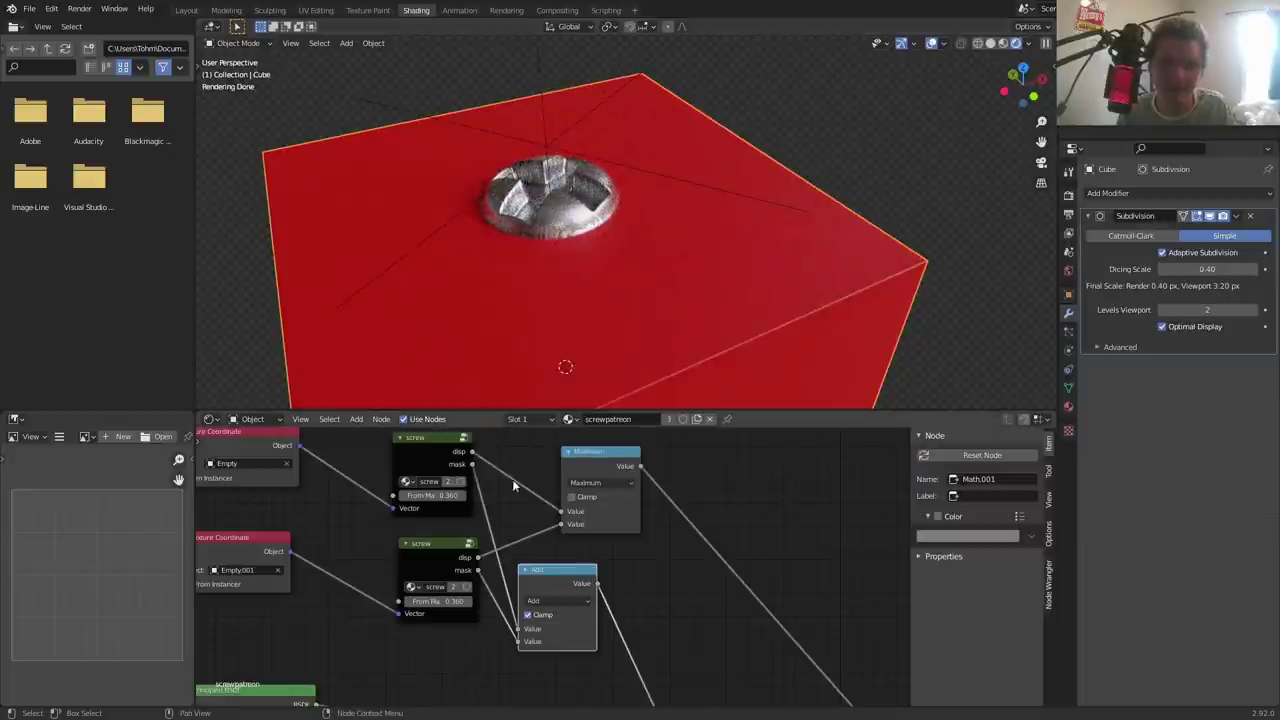
pyautogui.scroll(-3, 600, 250)
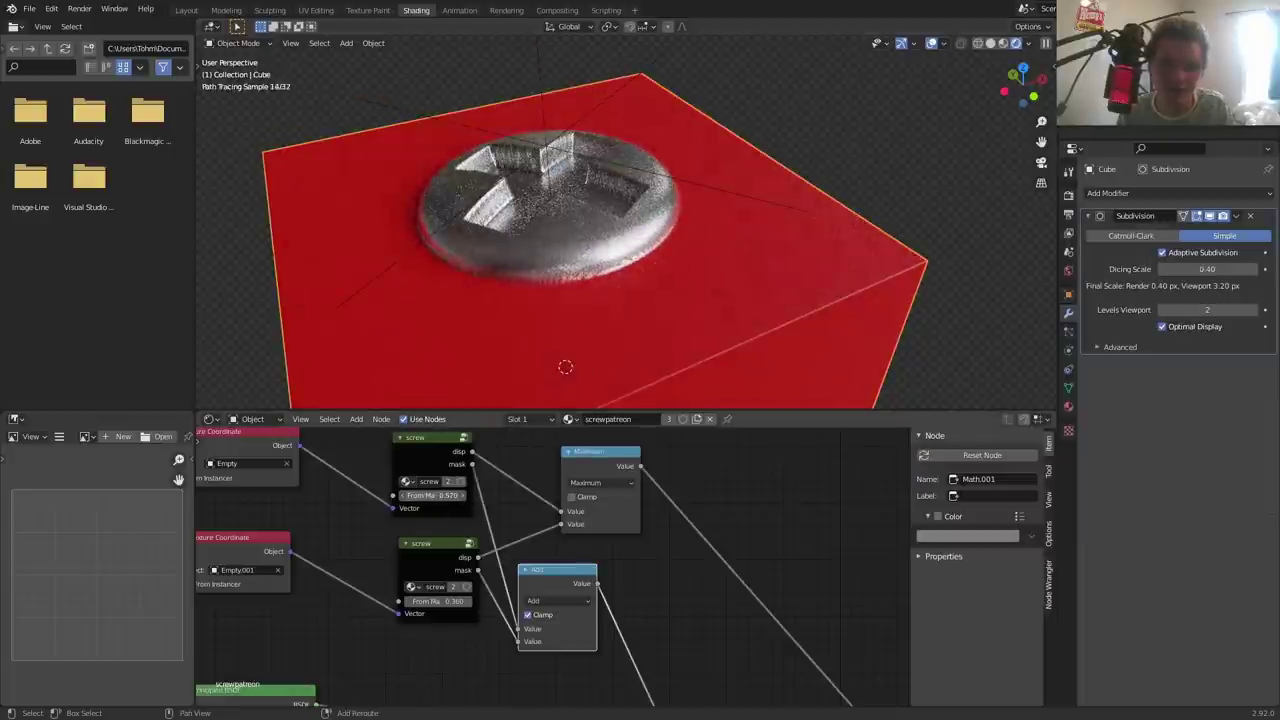
pyautogui.scroll(-2, 600, 250)
pyautogui.moveTo(600, 250)
pyautogui.mouseDown(button='middle')
pyautogui.moveTo(643, 158)
pyautogui.moveTo(570, 304)
pyautogui.mouseUp(button='middle')
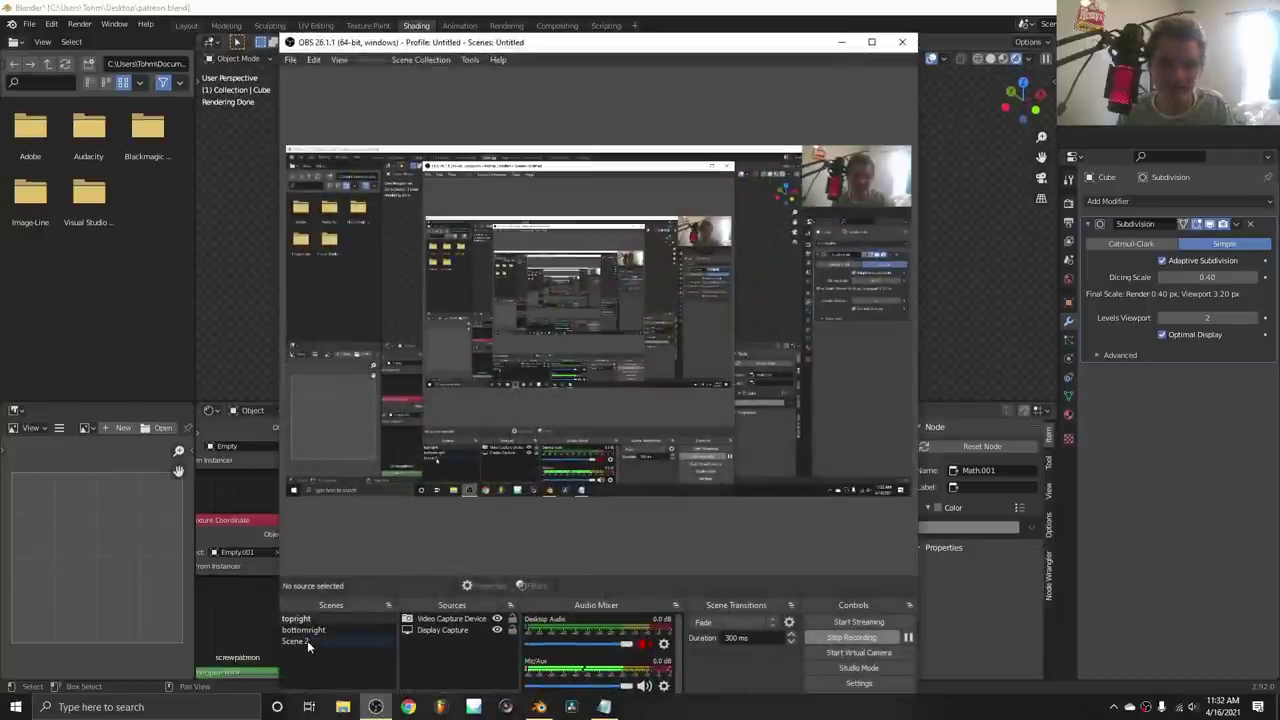
# - Switch OBS to the full-screen webcam scene
pyautogui.click(307, 641)
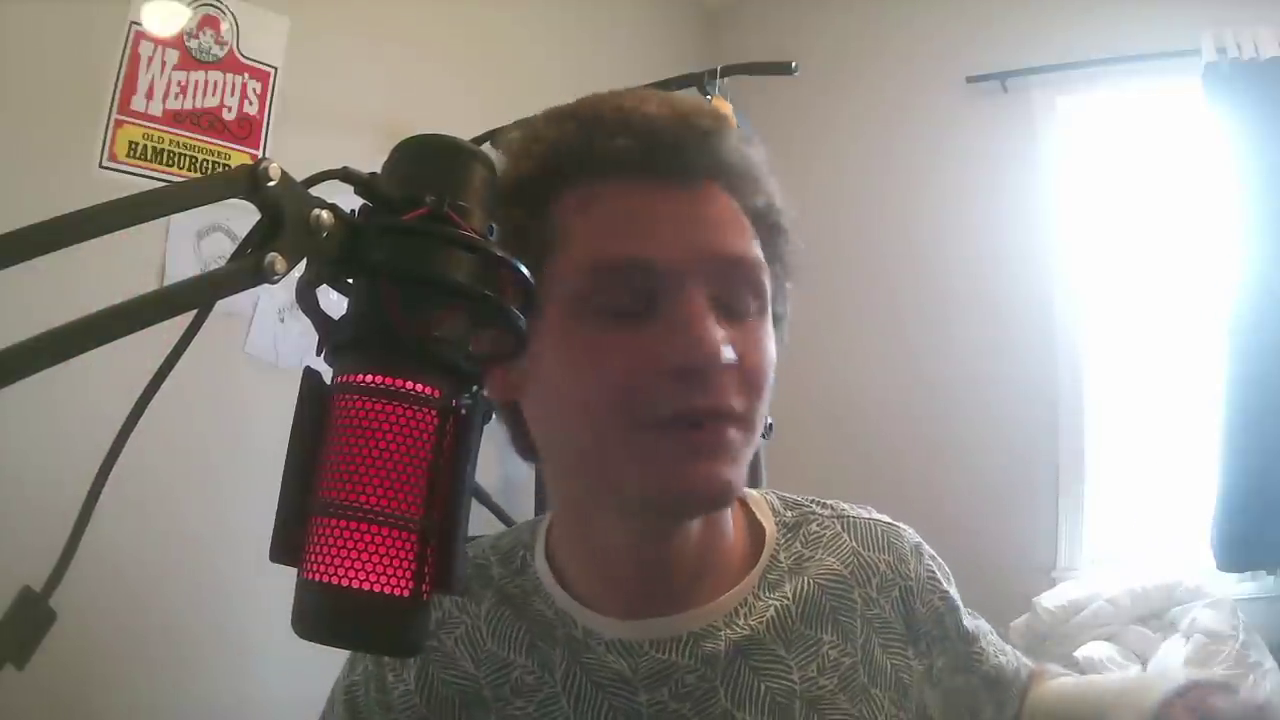